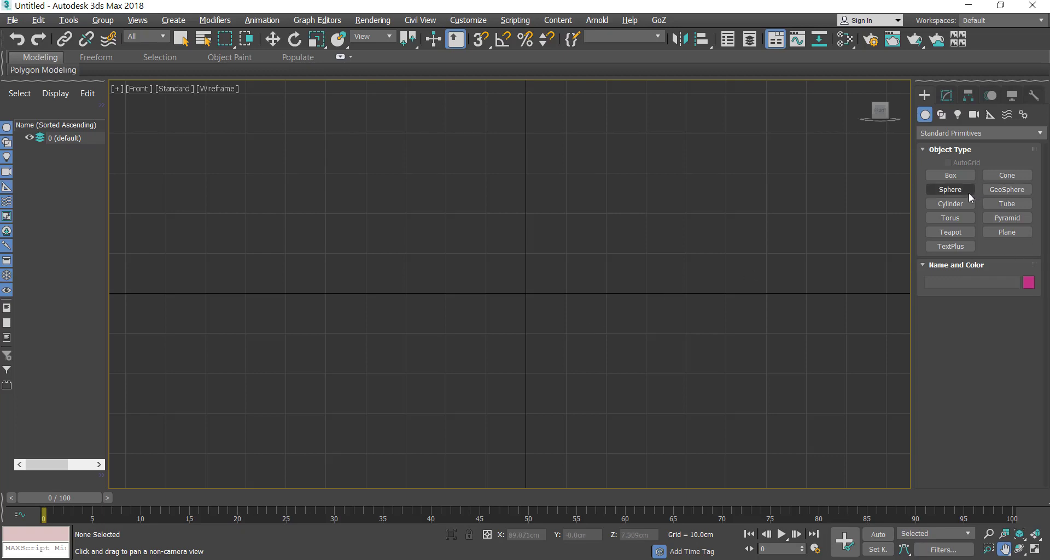
- Create a cube about 40 cm on a side, centred on the grid origin in the Front view
{"action": "left_click", "coordinate": [954, 176]}
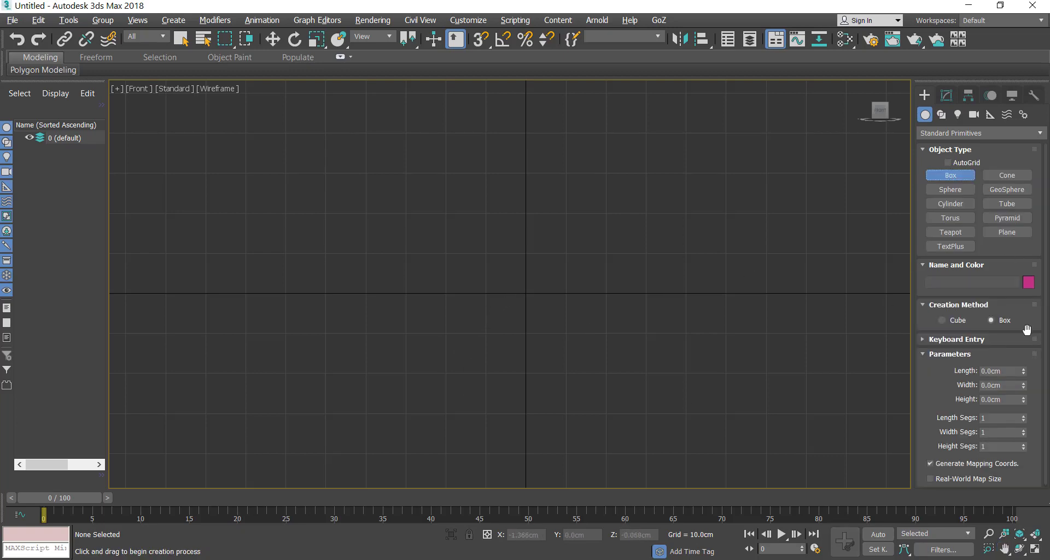
{"action": "left_click", "coordinate": [946, 321]}
{"action": "left_click_drag", "start_coordinate": [525, 293], "coordinate": [569, 356]}
{"action": "left_click", "coordinate": [272, 43]}
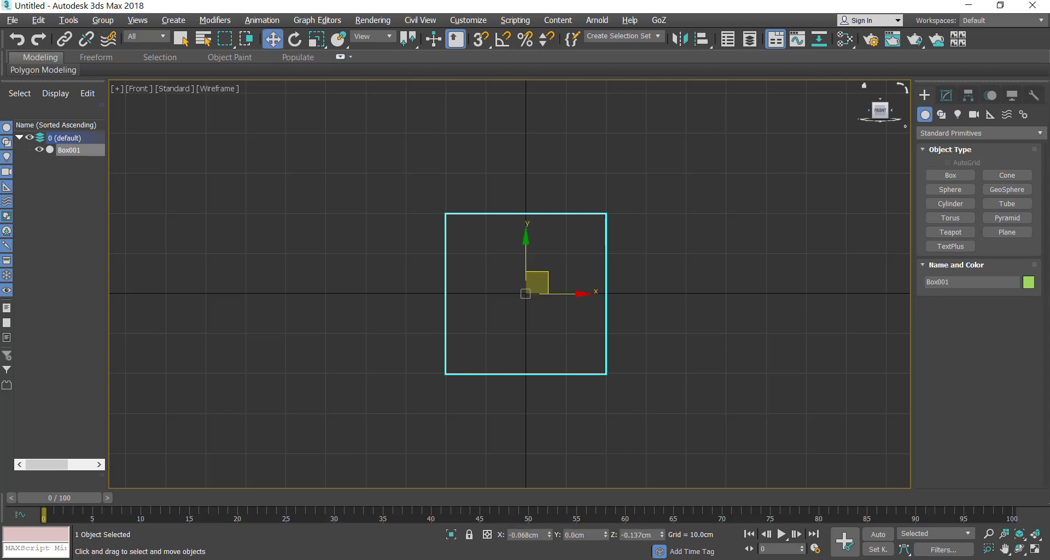
- Apply a TurboSmooth modifier with 2 iterations to the cube to round it into a sphere
{"action": "left_click", "coordinate": [948, 96]}
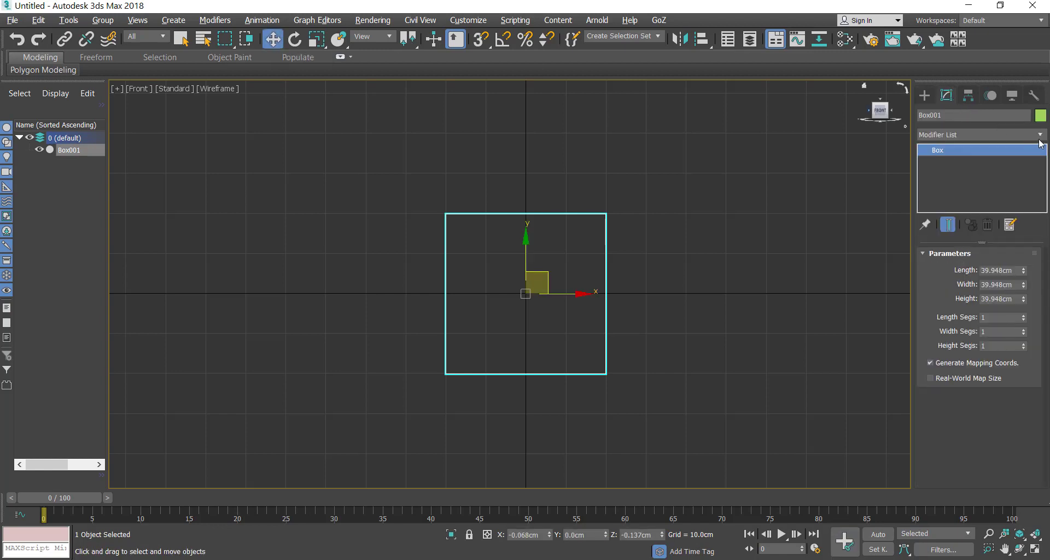
{"action": "left_click", "coordinate": [1040, 137]}
{"action": "type", "text": "t"}
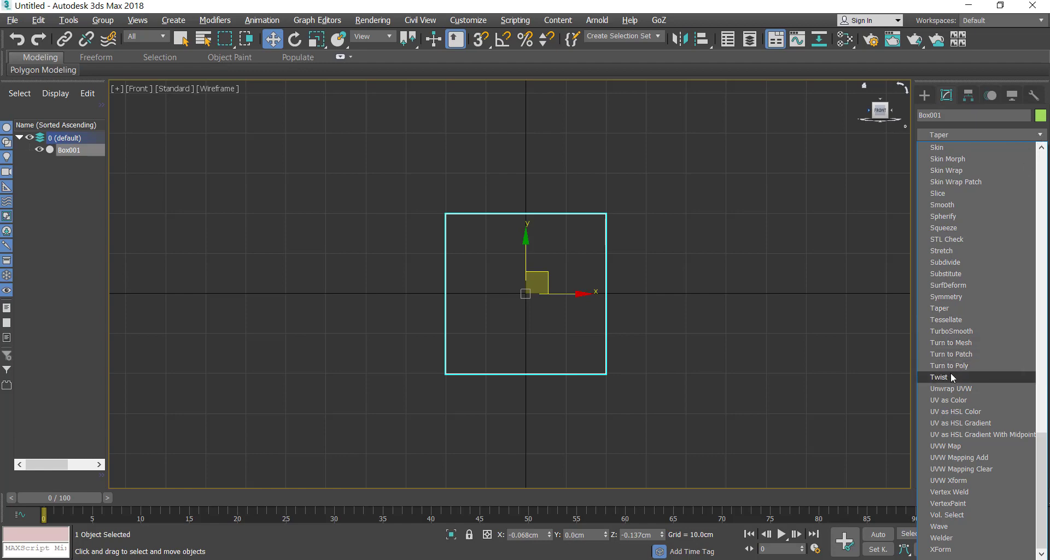
{"action": "left_click", "coordinate": [953, 331]}
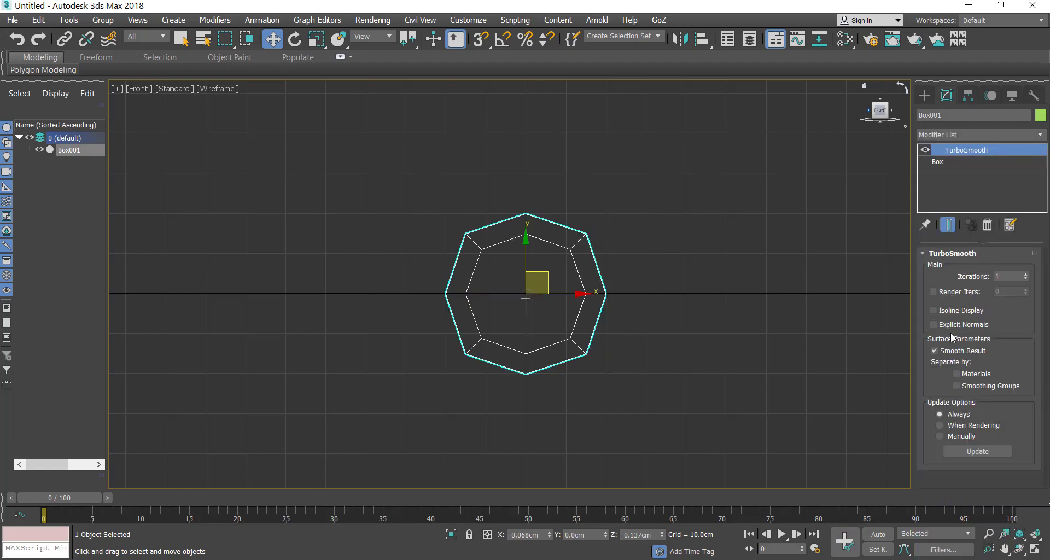
{"action": "key", "text": "alt+w"}
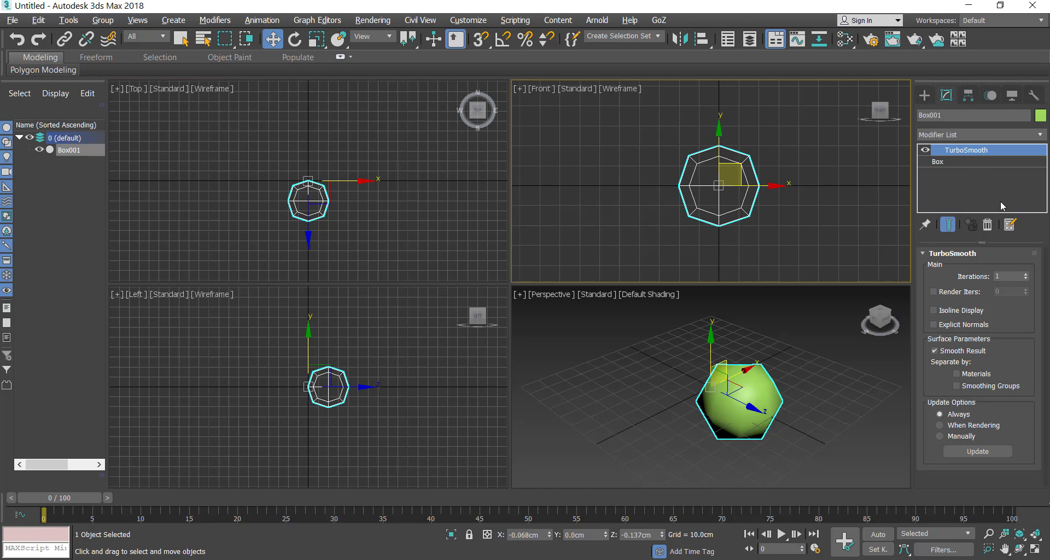
{"action": "left_click", "coordinate": [1026, 274]}
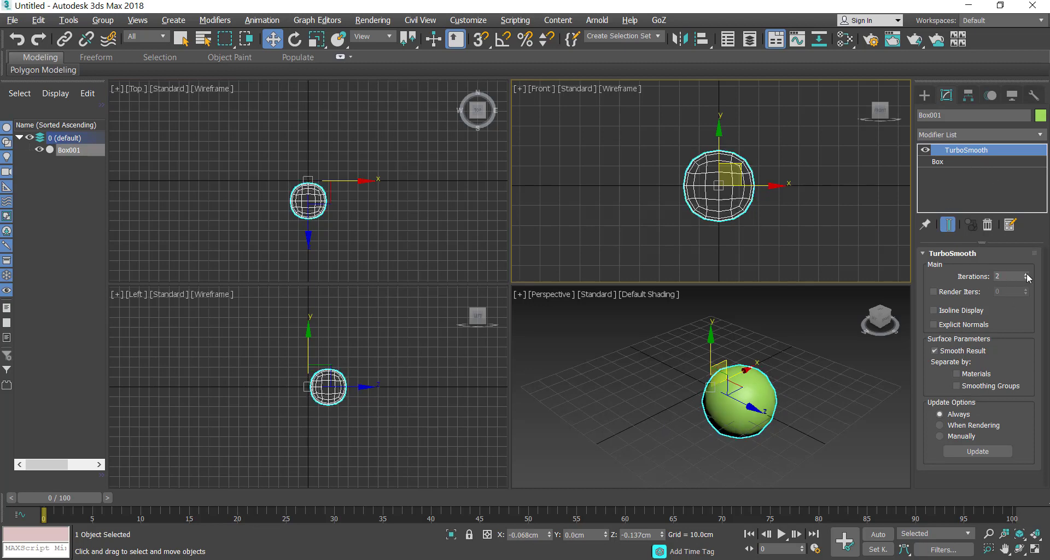
- Show edged faces in the Perspective viewport and orbit it to face the sphere's front
{"action": "left_click", "coordinate": [767, 384]}
{"action": "key", "text": "F4"}
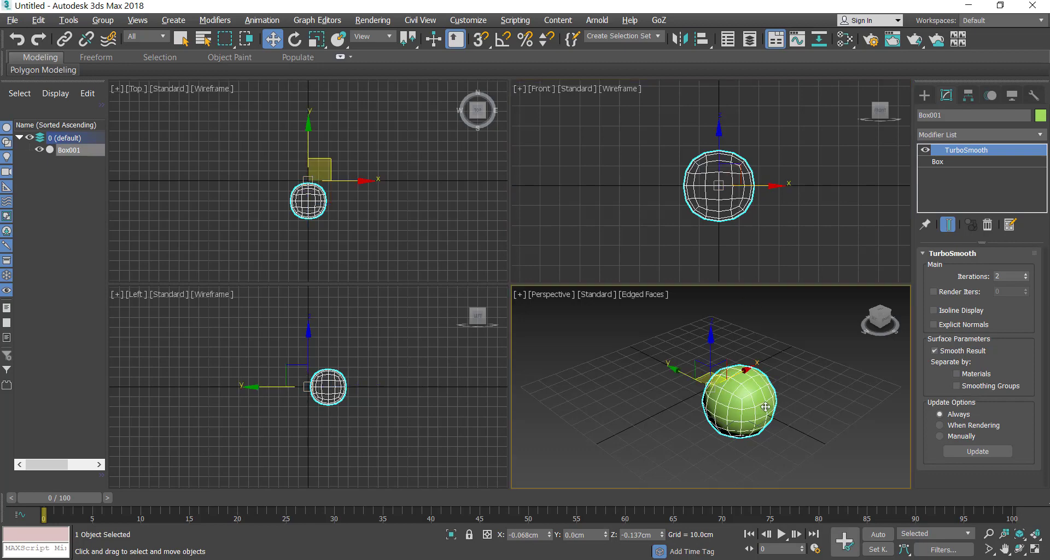
{"action": "left_click", "coordinate": [1019, 548]}
{"action": "left_click_drag", "start_coordinate": [675, 347], "coordinate": [713, 359]}
{"action": "key", "text": "w"}
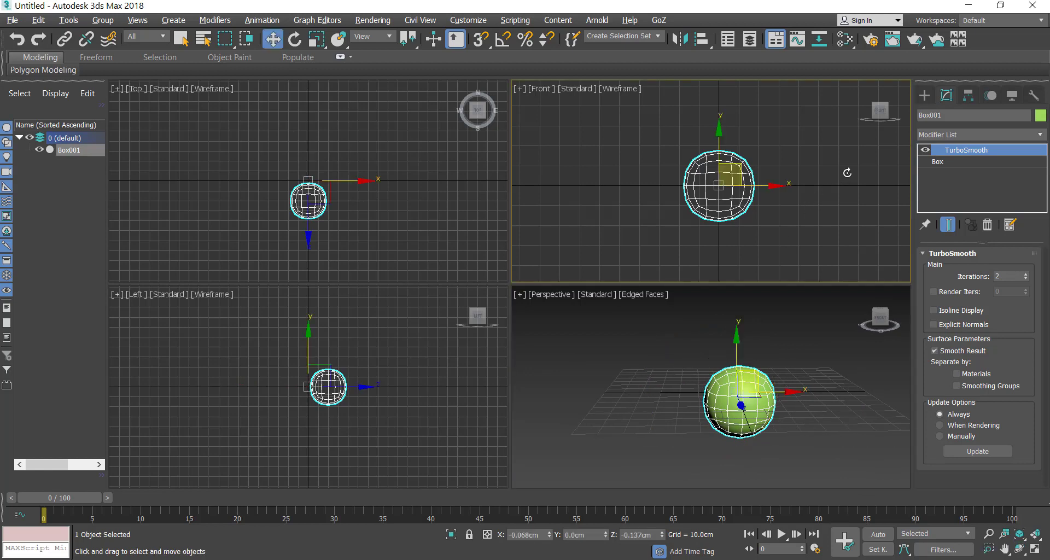
- Convert the smoothed cube to an Editable Poly
{"action": "right_click", "coordinate": [826, 189]}
{"action": "mouse_move", "coordinate": [908, 336]}
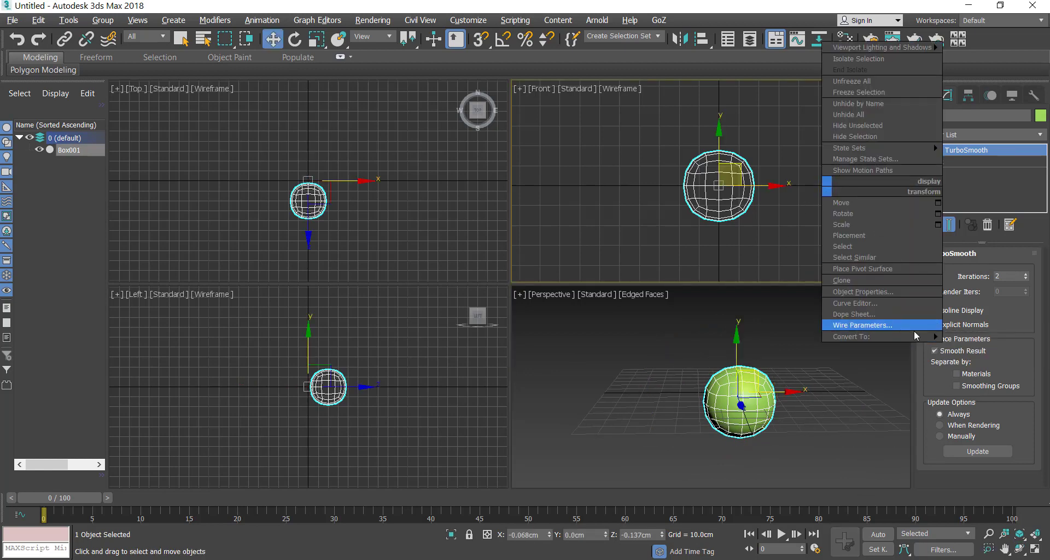
{"action": "left_click", "coordinate": [978, 352]}
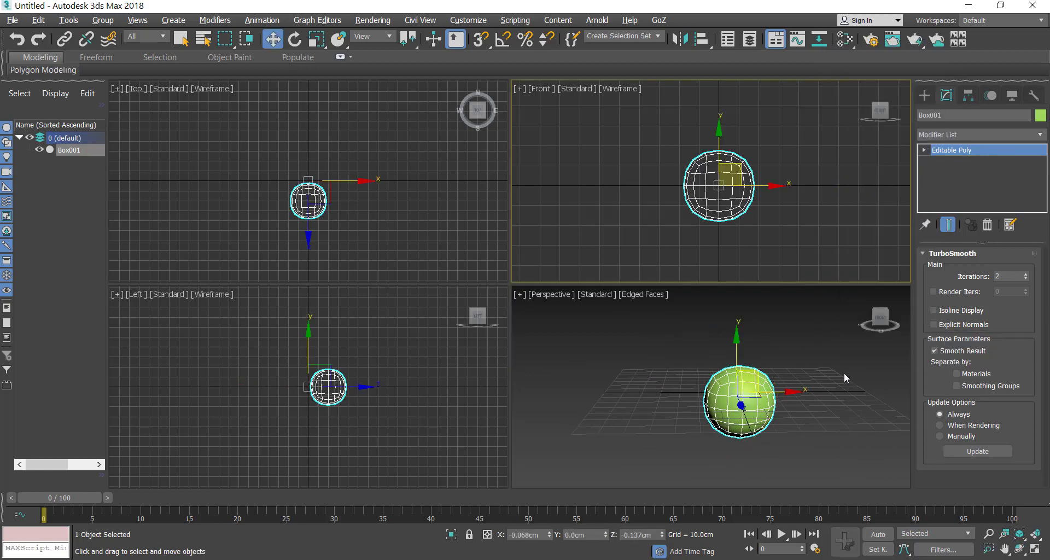
- Reselect the sphere in the Perspective view and switch the Left viewport to the Right view
{"action": "left_click", "coordinate": [827, 377]}
{"action": "key", "text": "alt+w"}
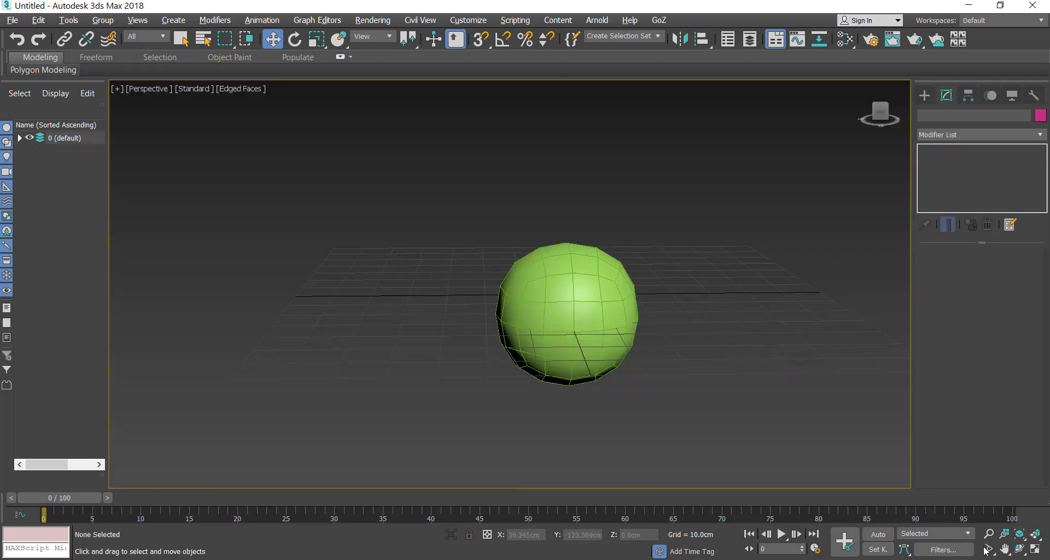
{"action": "left_click", "coordinate": [1019, 549]}
{"action": "right_click", "coordinate": [589, 343]}
{"action": "left_click", "coordinate": [589, 343]}
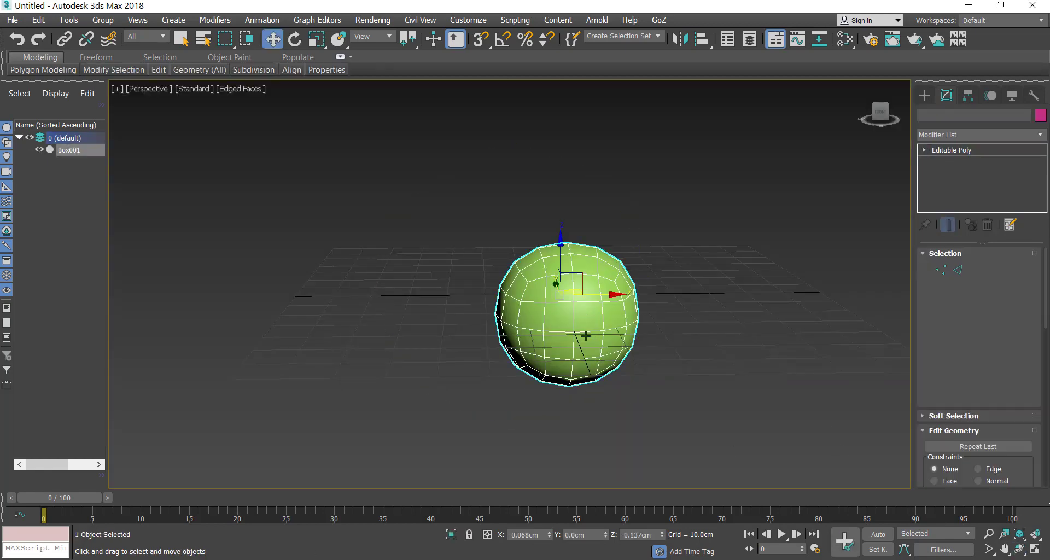
{"action": "key", "text": "alt+w"}
{"action": "right_click", "coordinate": [272, 425]}
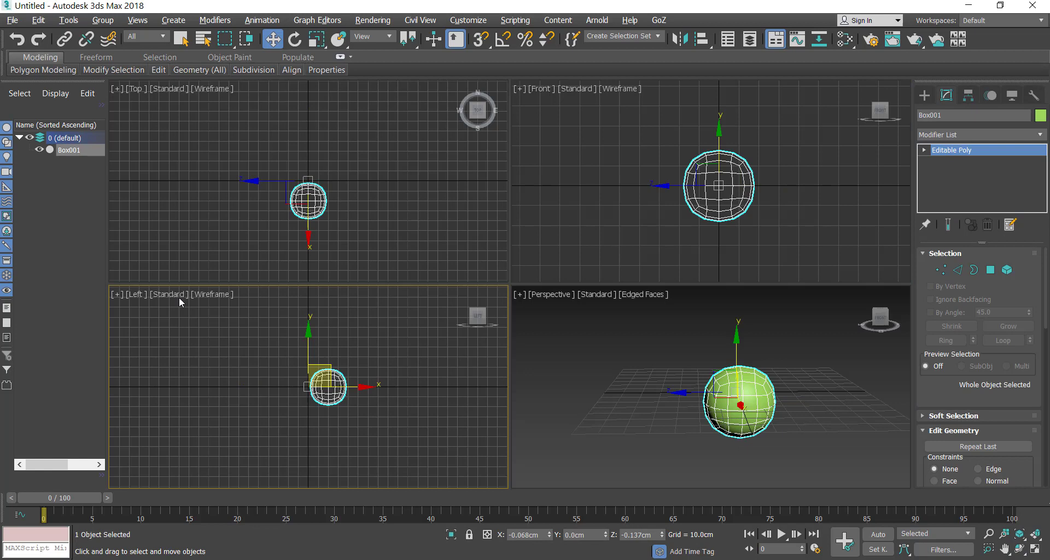
{"action": "left_click", "coordinate": [134, 293]}
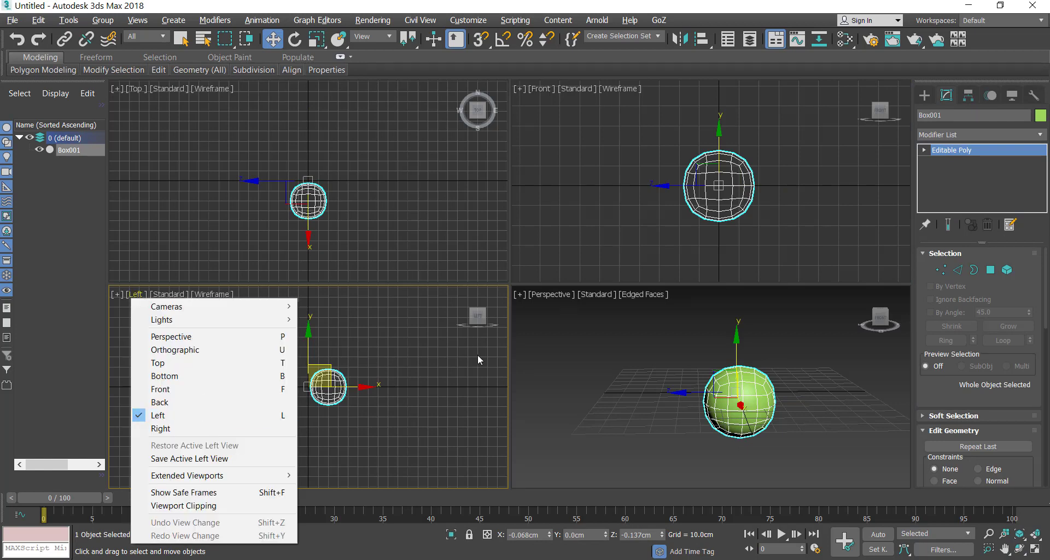
{"action": "left_click", "coordinate": [232, 430]}
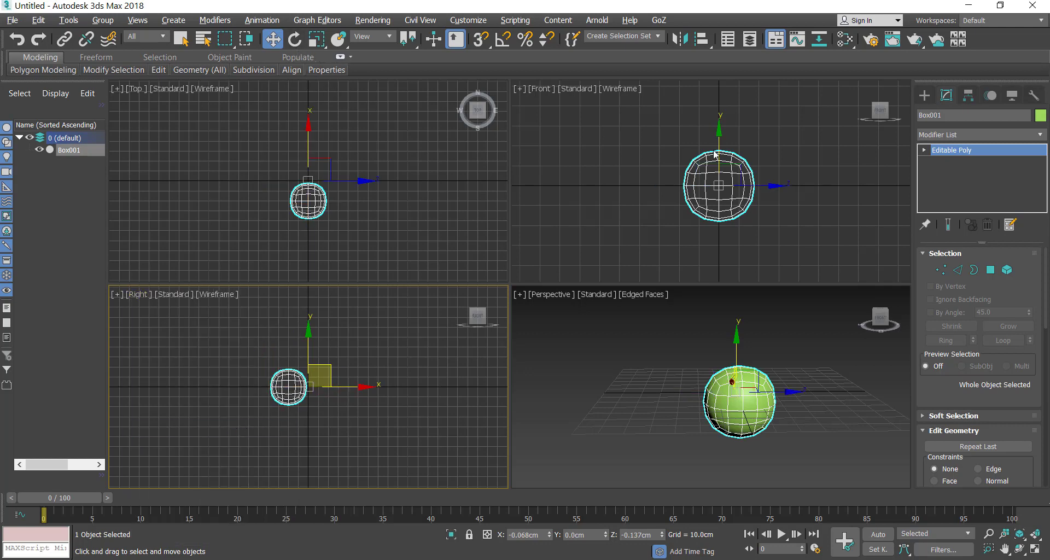
- Centre the sphere's pivot on the object using Affect Pivot Only
{"action": "left_click", "coordinate": [968, 96]}
{"action": "left_click", "coordinate": [974, 189]}
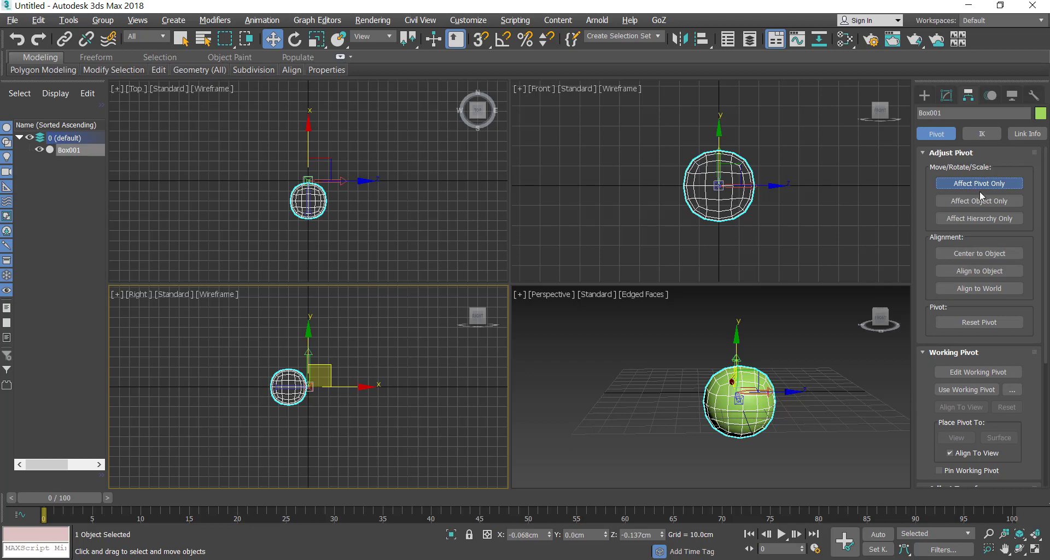
{"action": "left_click", "coordinate": [985, 256]}
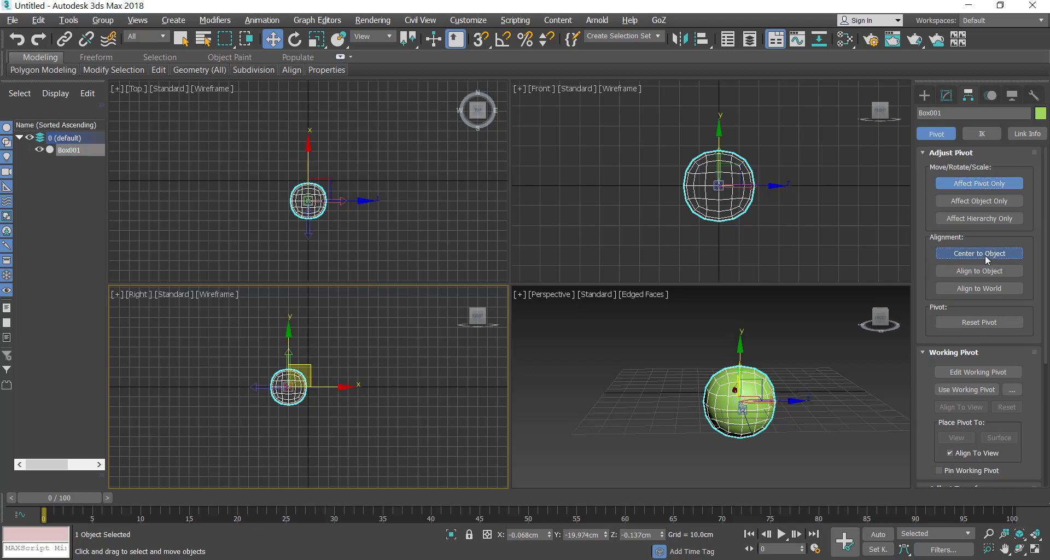
{"action": "left_click", "coordinate": [983, 182]}
- Move the sphere to the world origin by setting absolute X, Y and Z to 0 cm
{"action": "right_click", "coordinate": [273, 41]}
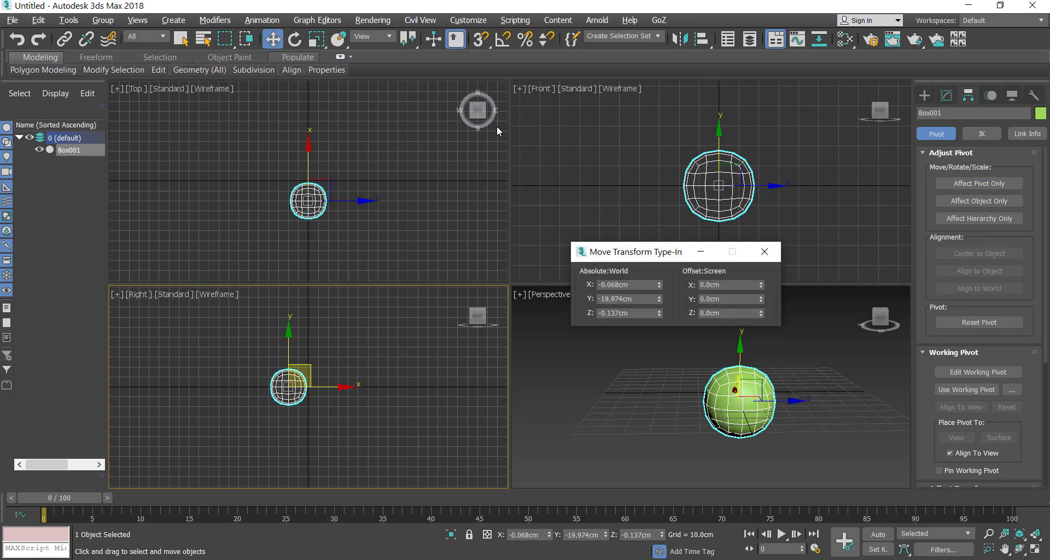
{"action": "right_click", "coordinate": [658, 284]}
{"action": "right_click", "coordinate": [659, 297]}
{"action": "right_click", "coordinate": [660, 313]}
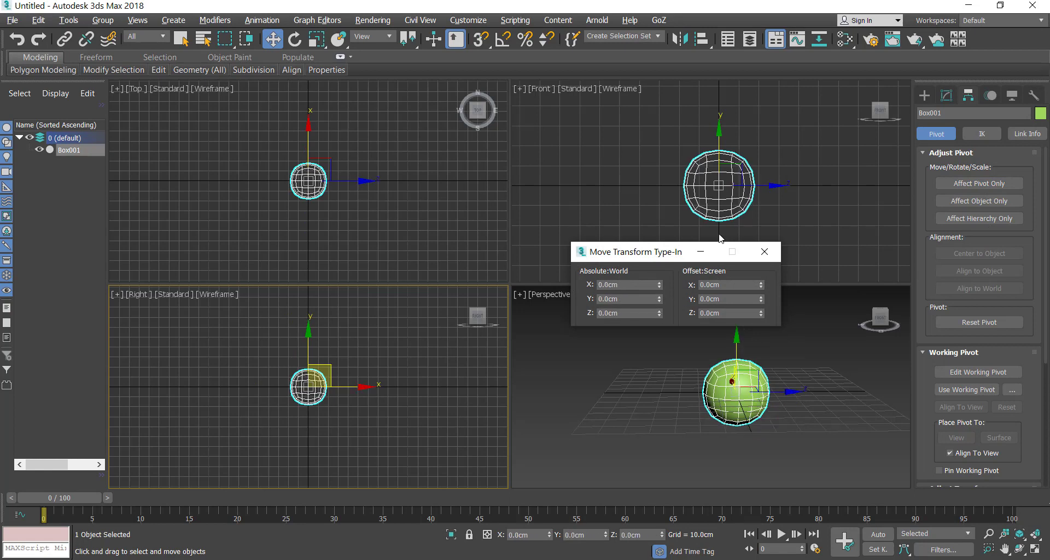
{"action": "left_click", "coordinate": [765, 251]}
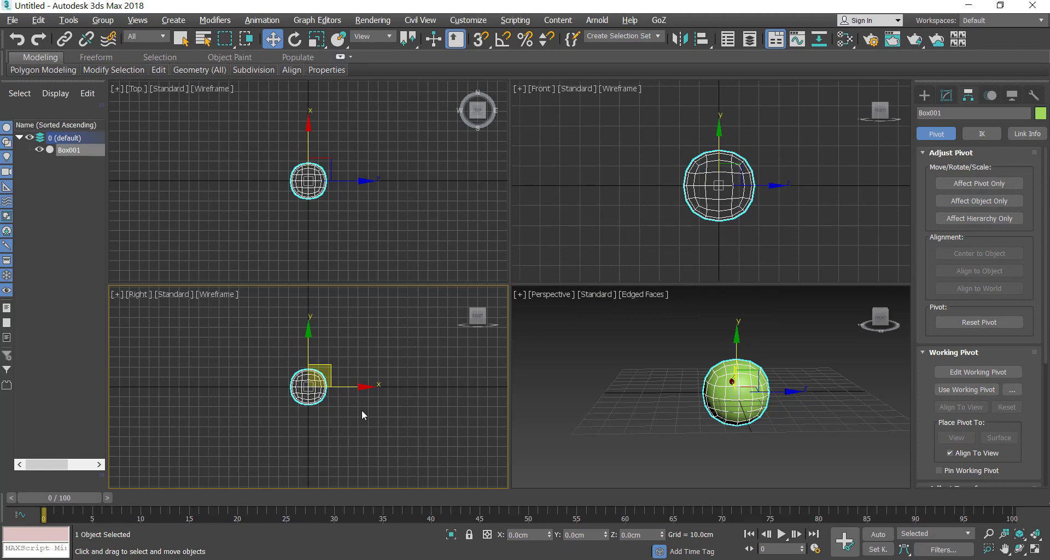
- Maximize the Right view, enter polygon editing on the sphere, and set the selection region to Fence
{"action": "key", "text": "alt+w"}
{"action": "scroll", "coordinate": [579, 382], "scroll_direction": "up", "scroll_amount": 6}
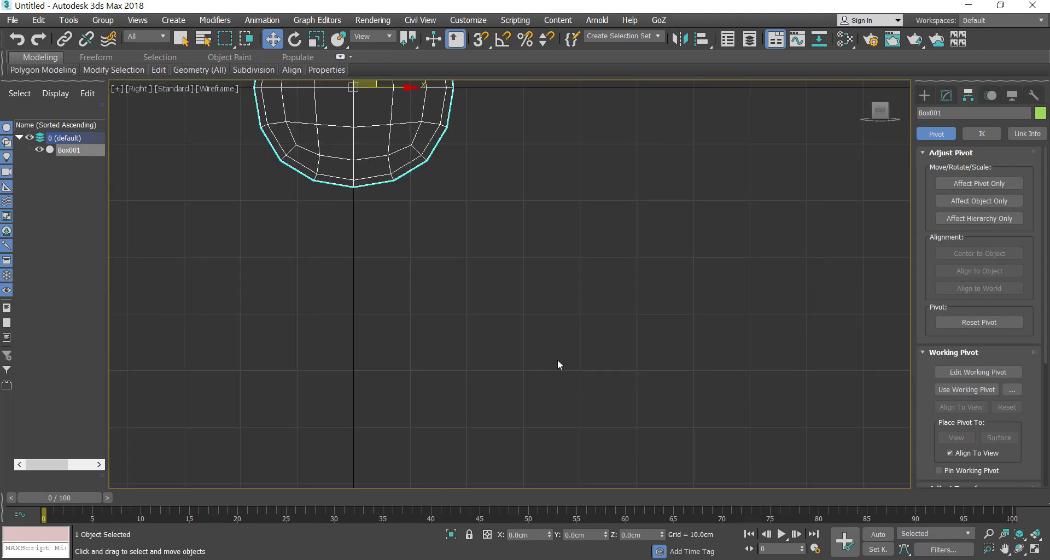
{"action": "middle_click_drag", "start_coordinate": [518, 253], "coordinate": [583, 385]}
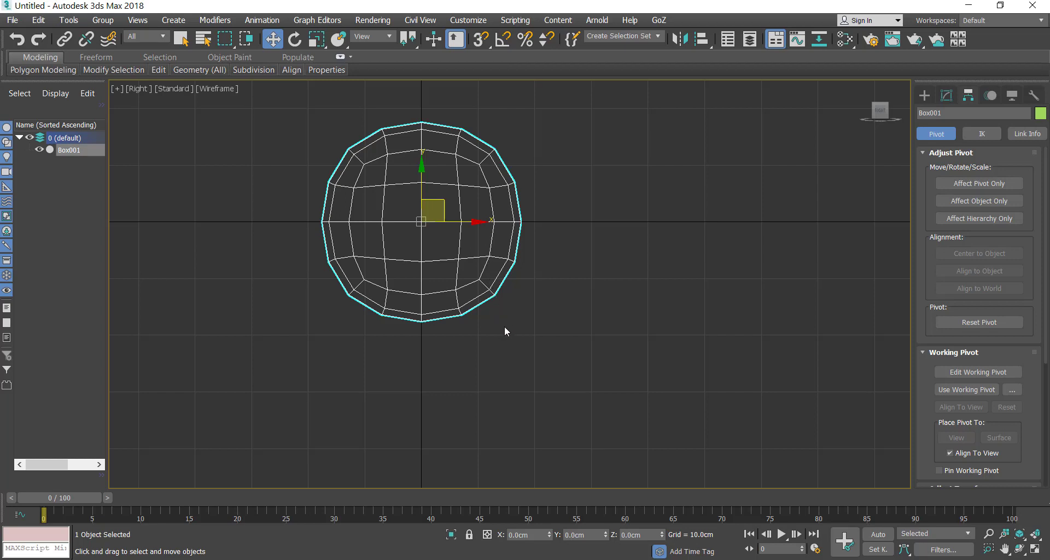
{"action": "left_click_drag", "start_coordinate": [468, 141], "coordinate": [470, 139]}
{"action": "left_click", "coordinate": [946, 95]}
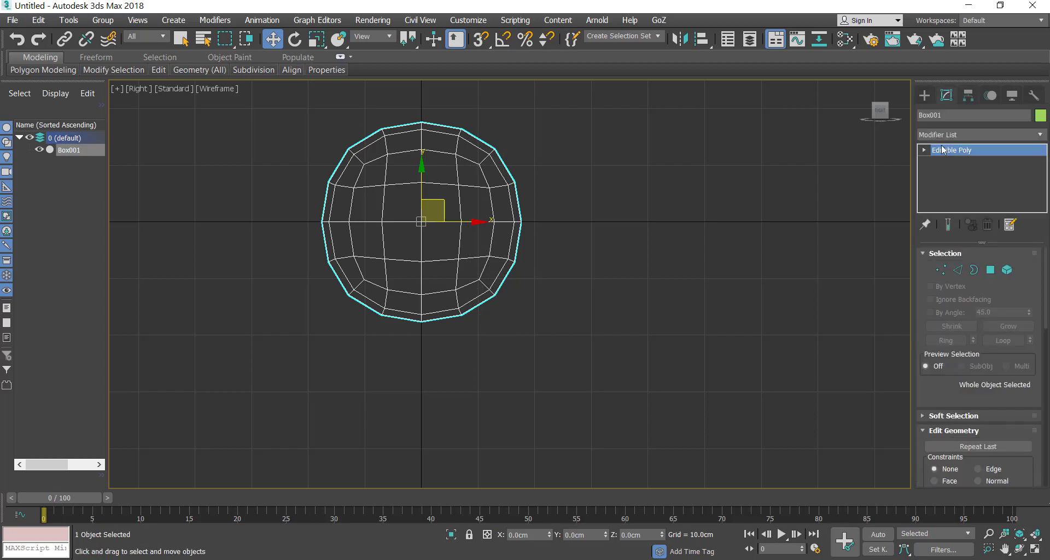
{"action": "left_click", "coordinate": [989, 270]}
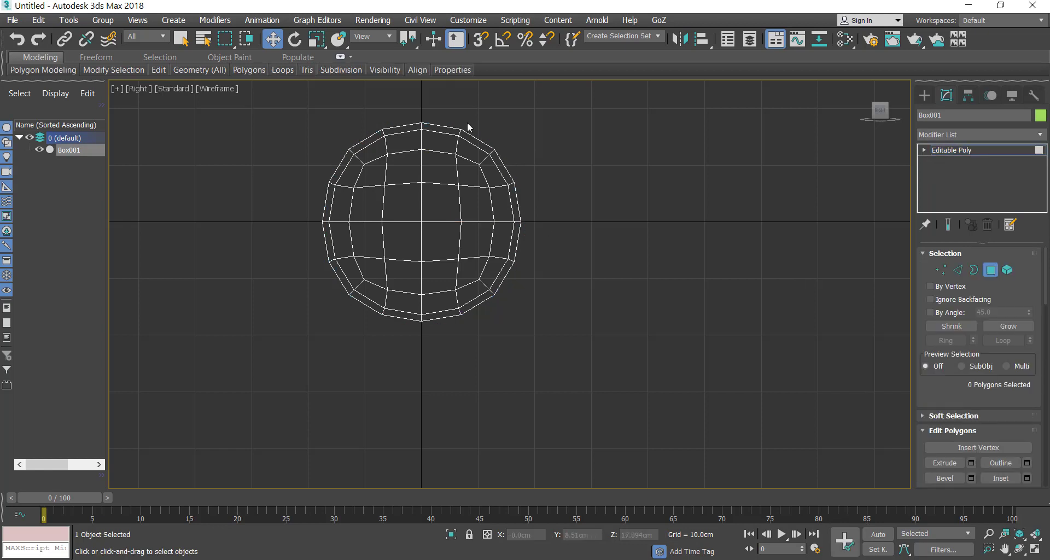
{"action": "left_click_drag", "start_coordinate": [229, 44], "coordinate": [235, 90]}
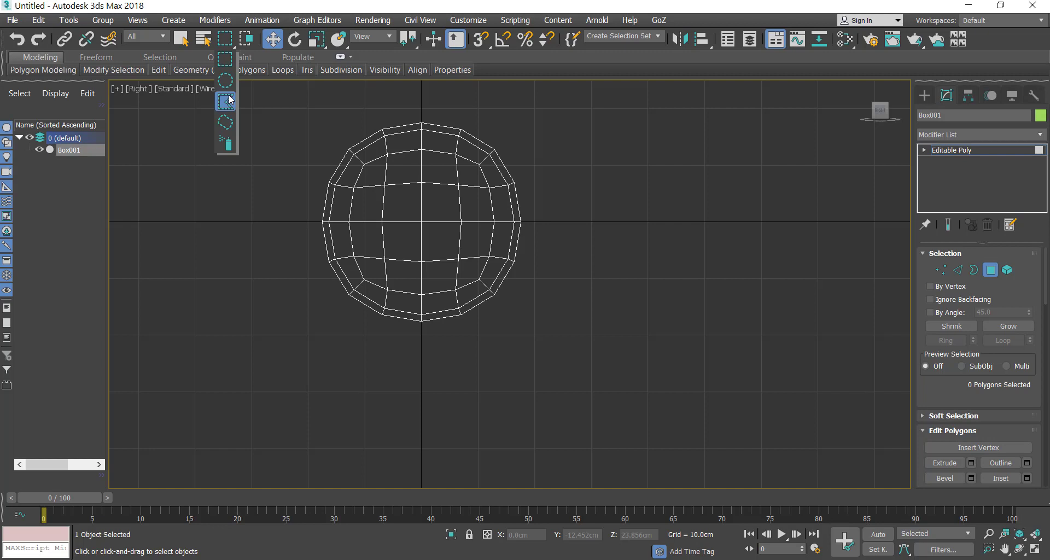
{"action": "left_click_drag", "start_coordinate": [230, 99], "coordinate": [231, 100]}
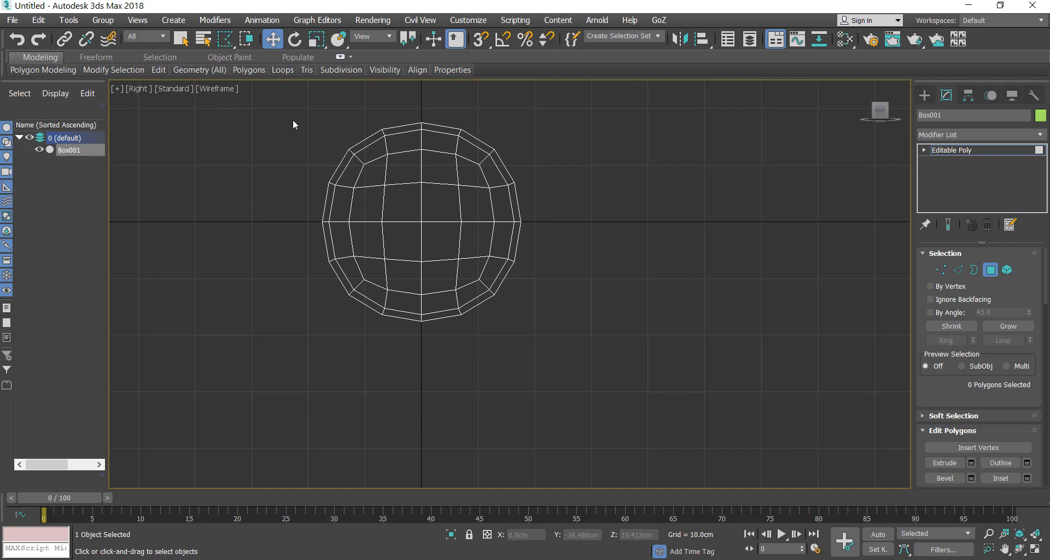
- Try fence-selecting and deleting the sphere's polygons on the positive horizontal side, undo it, and return to polygon editing
{"action": "left_click_drag", "start_coordinate": [545, 125], "coordinate": [477, 133]}
{"action": "left_click", "coordinate": [544, 124]}
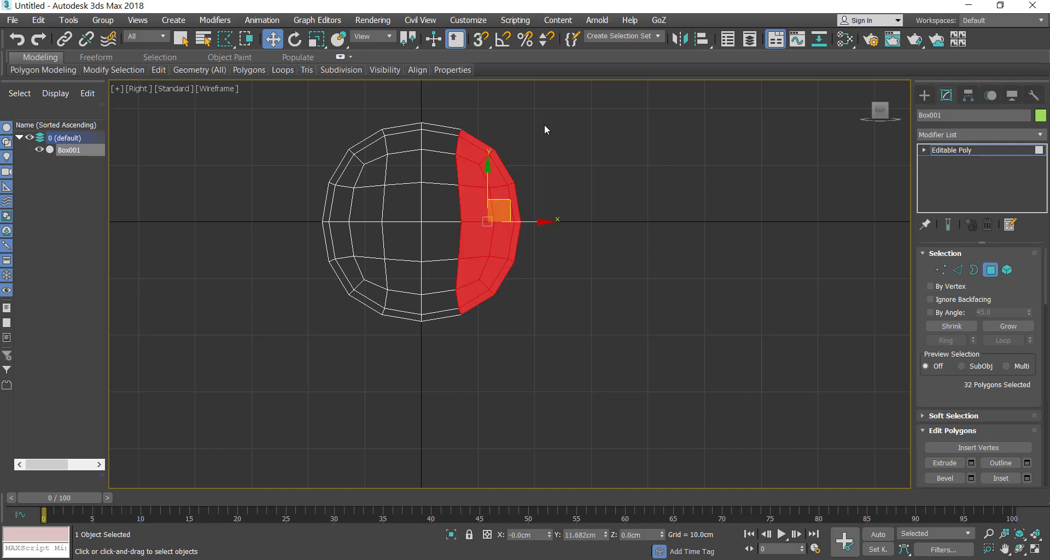
{"action": "key", "text": "Delete"}
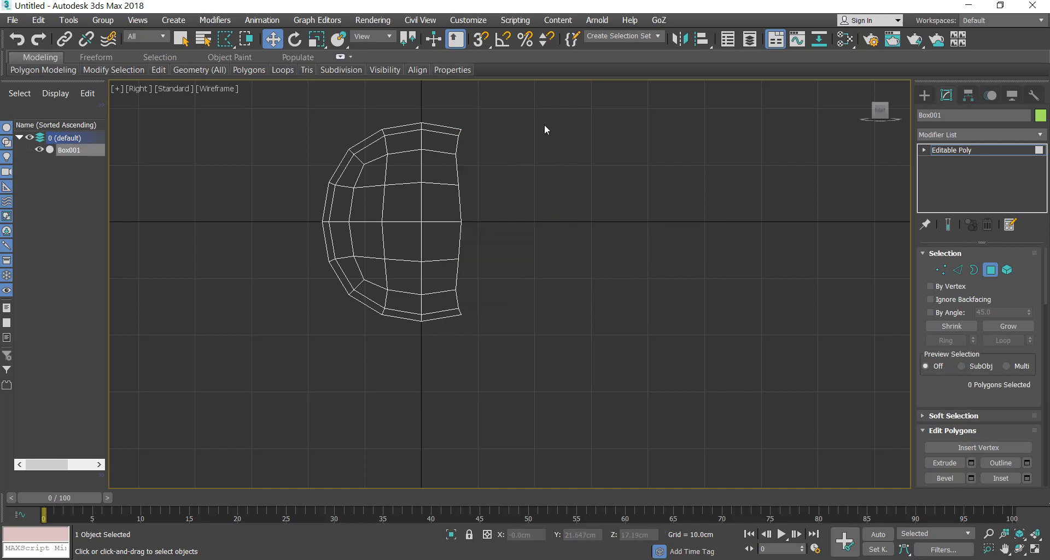
{"action": "left_click", "coordinate": [991, 267]}
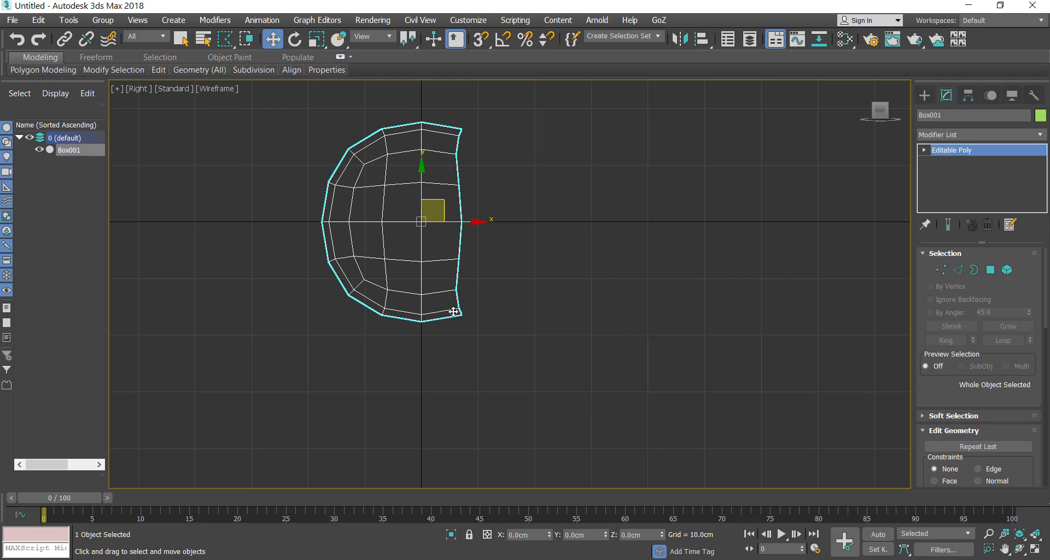
{"action": "key", "text": "ctrl+z"}
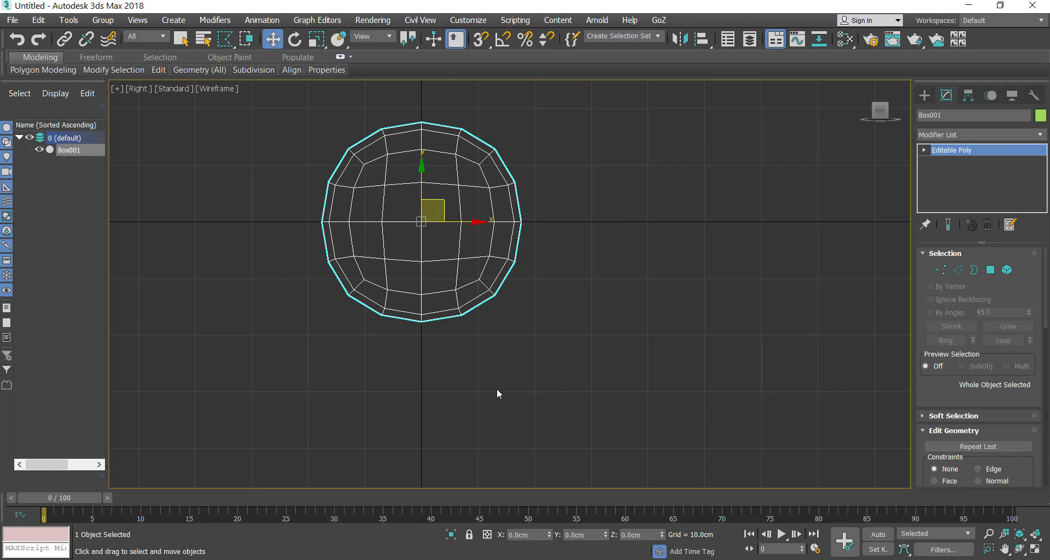
{"action": "key", "text": "4"}
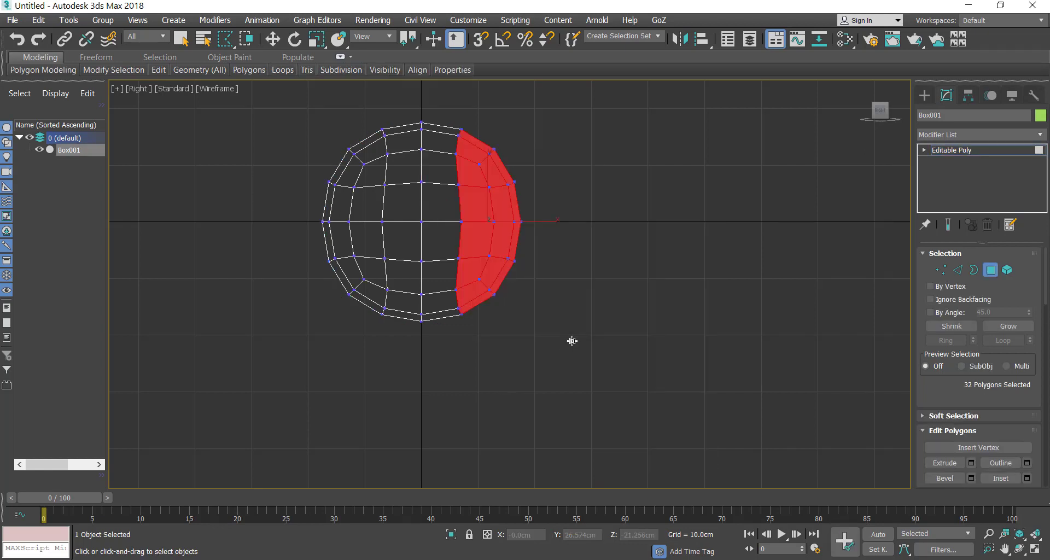
- Try a small fence selection across the sphere's outer edge in the Right view, then undo it
{"action": "left_click_drag", "start_coordinate": [540, 152], "coordinate": [496, 163]}
{"action": "left_click", "coordinate": [494, 186]}
{"action": "key", "text": "w"}
{"action": "left_click", "coordinate": [554, 232]}
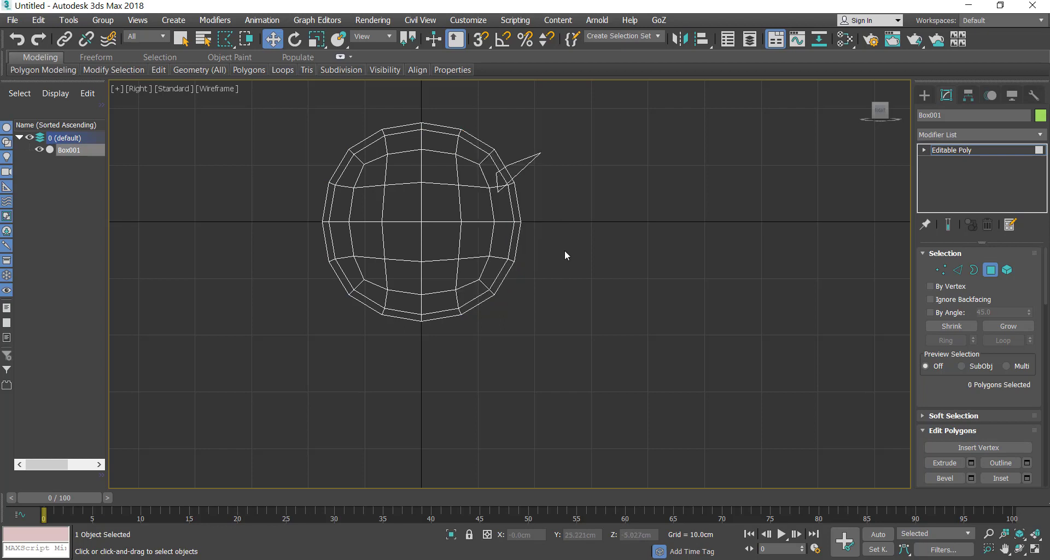
{"action": "key", "text": "ctrl+z"}
{"action": "key", "text": "ctrl+z"}
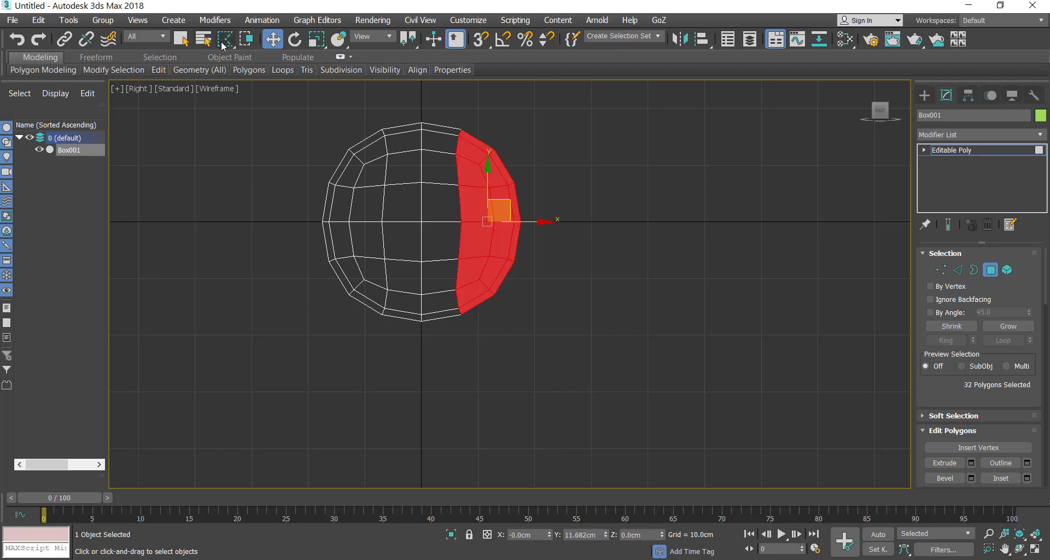
- Fence-select the sphere's outermost polygons on the positive horizontal side in the Right view and delete them to leave an opening
{"action": "left_click", "coordinate": [583, 174]}
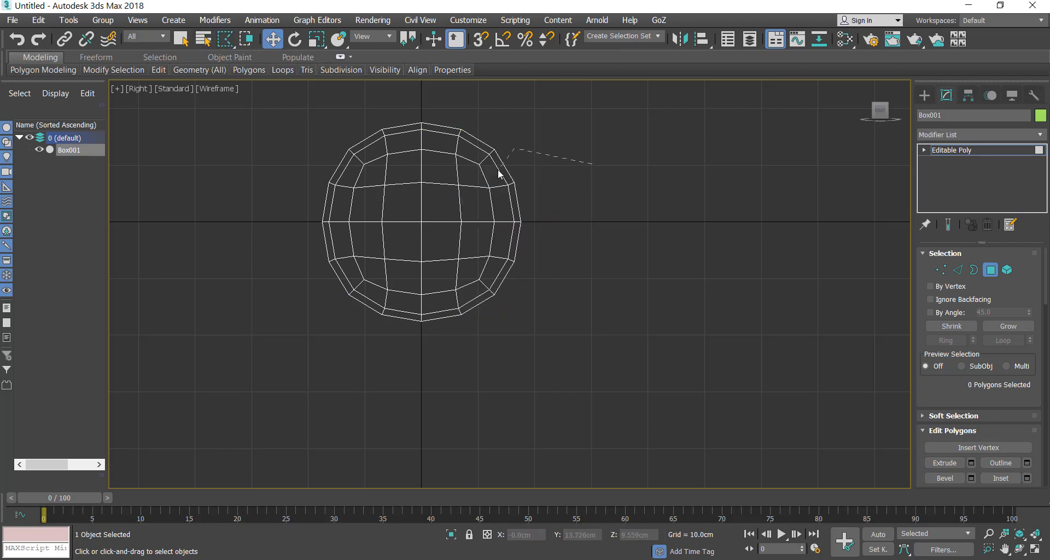
{"action": "mouse_move", "coordinate": [498, 174]}
{"action": "left_mouse_down"}
{"action": "mouse_move", "coordinate": [507, 255]}
{"action": "mouse_move", "coordinate": [487, 293]}
{"action": "mouse_move", "coordinate": [494, 284]}
{"action": "left_mouse_up"}
{"action": "left_click_drag", "start_coordinate": [590, 167], "coordinate": [590, 163]}
{"action": "key", "text": "Delete"}
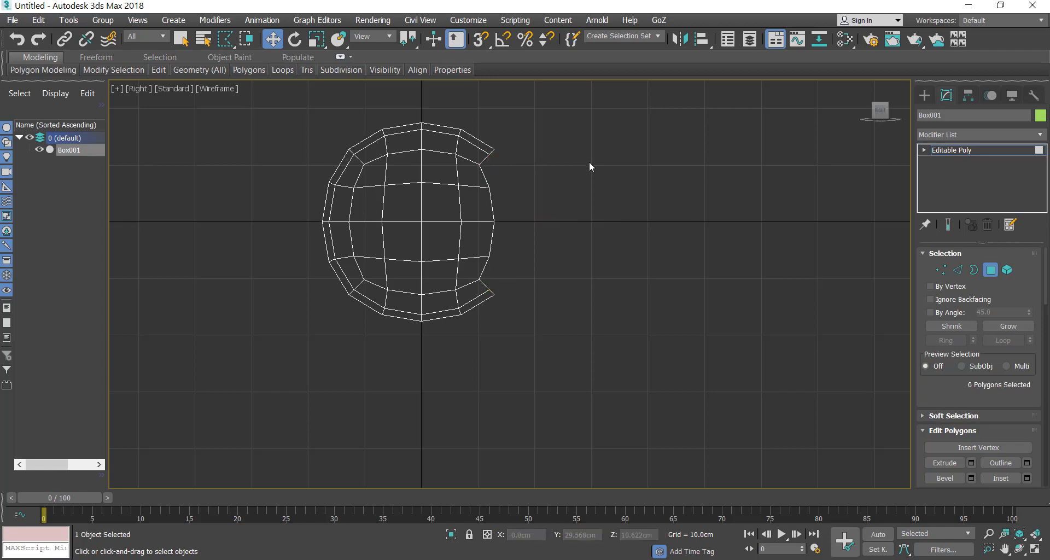
- Create a new folder named Anonem inside 3D PROJECTS while browsing for a save location, and cancel the save
{"action": "key", "text": "ctrl+s"}
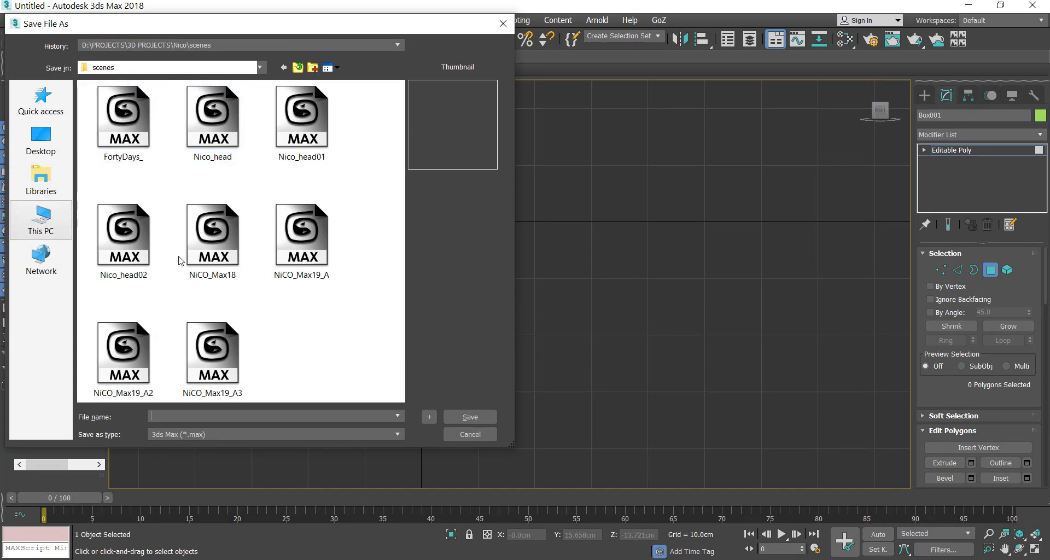
{"action": "left_click", "coordinate": [298, 67]}
{"action": "left_click", "coordinate": [162, 46]}
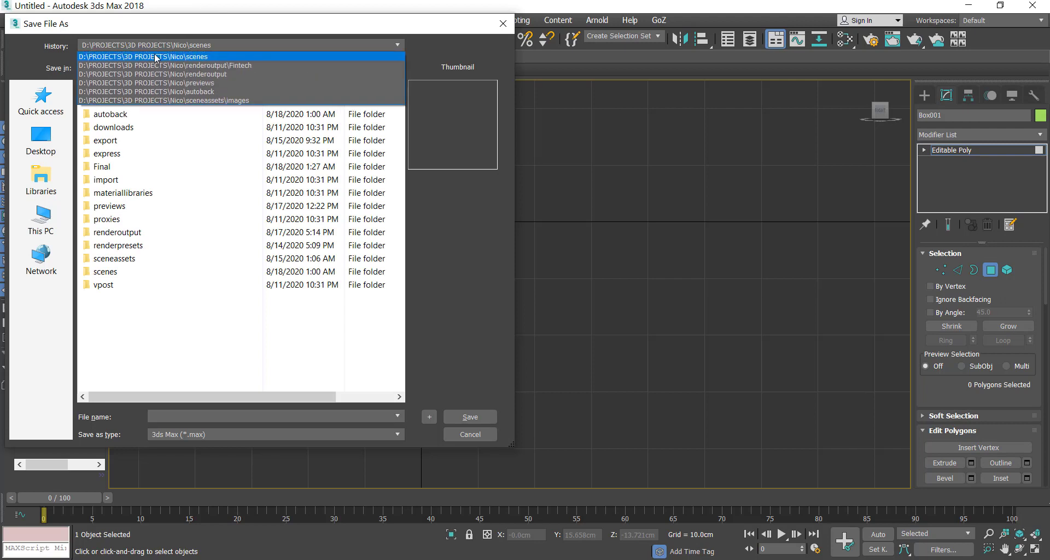
{"action": "left_click", "coordinate": [149, 45]}
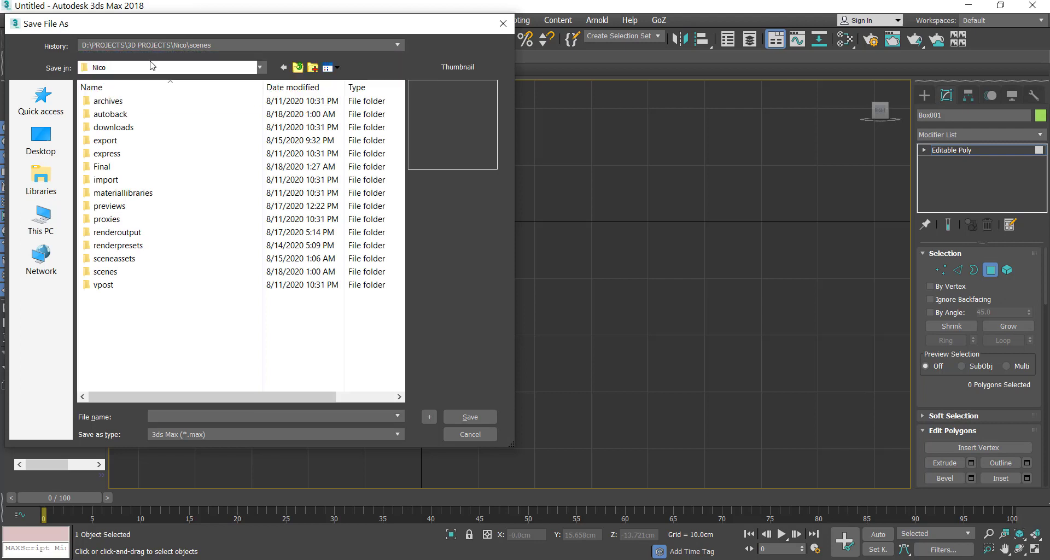
{"action": "left_click", "coordinate": [298, 67]}
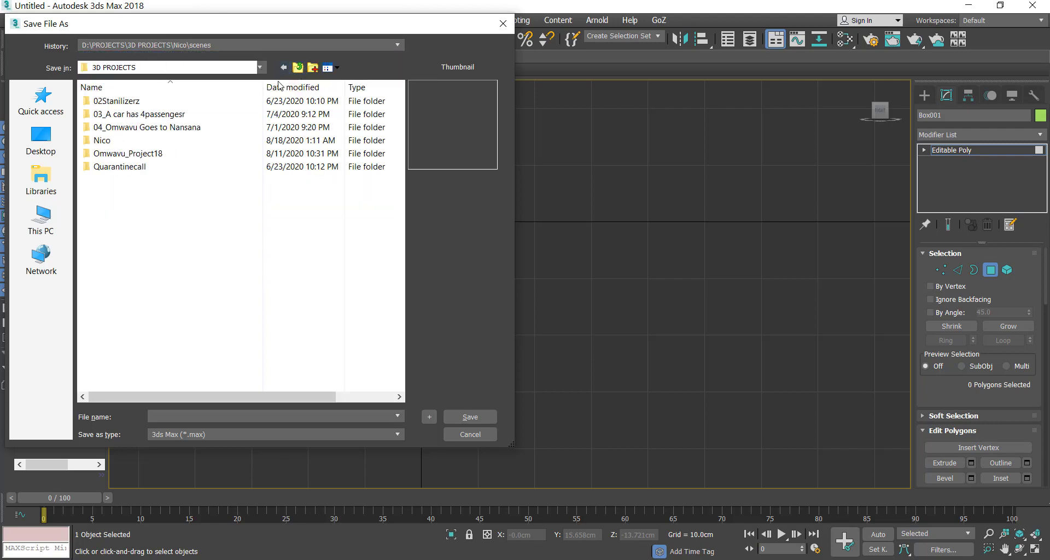
{"action": "left_click", "coordinate": [312, 68]}
{"action": "type", "text": "A"}
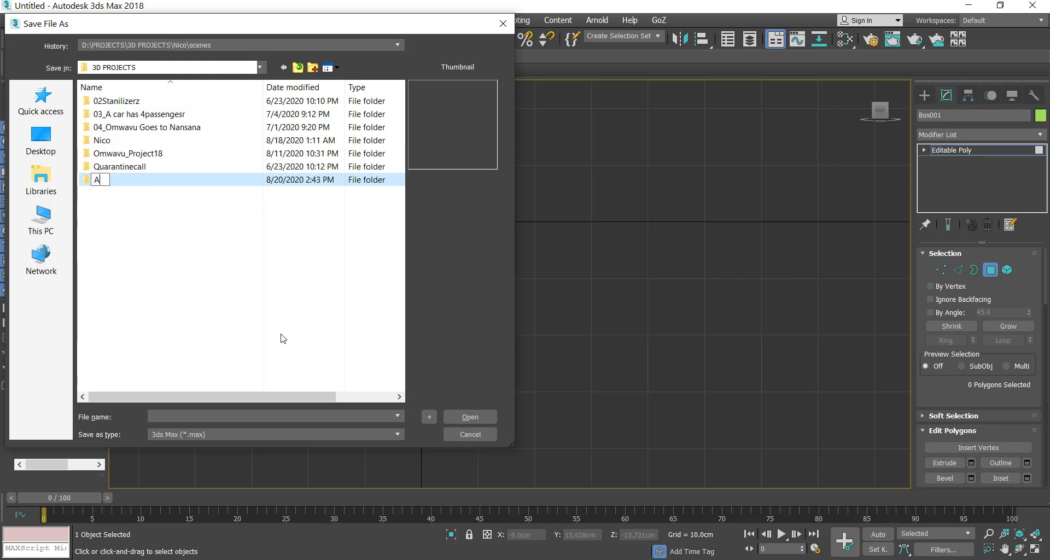
{"action": "type", "text": "nonem"}
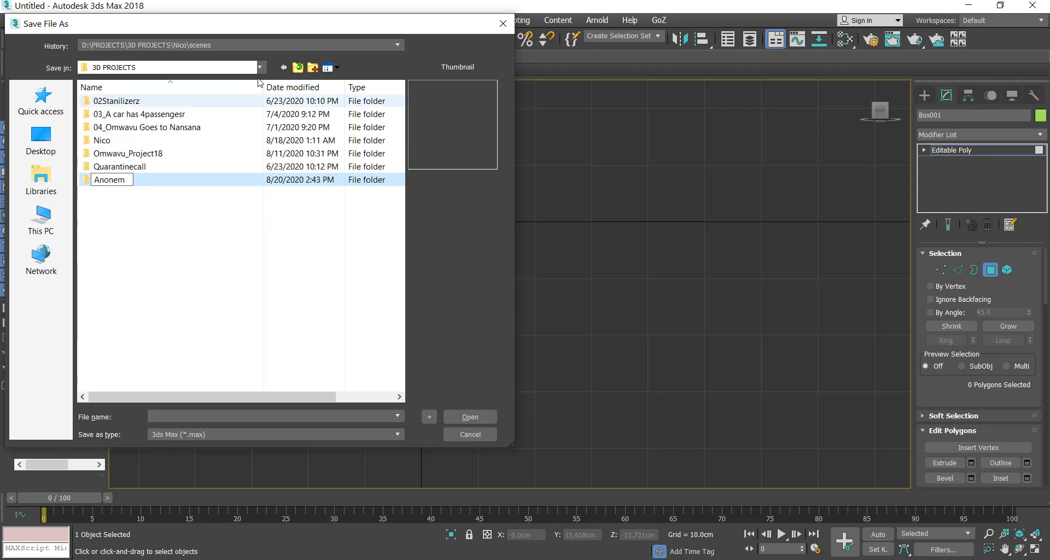
{"action": "key", "text": "Return"}
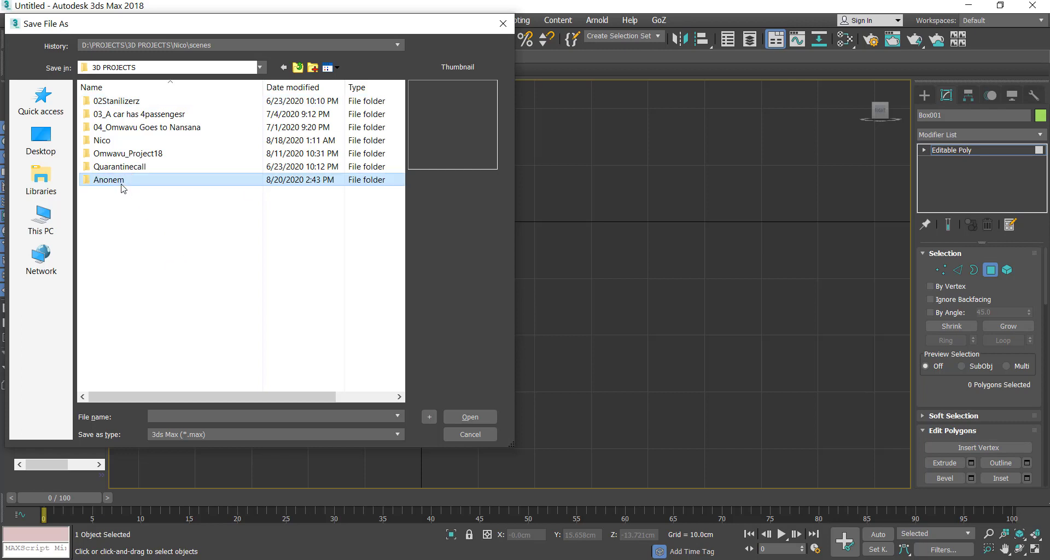
{"action": "double_click", "coordinate": [122, 182]}
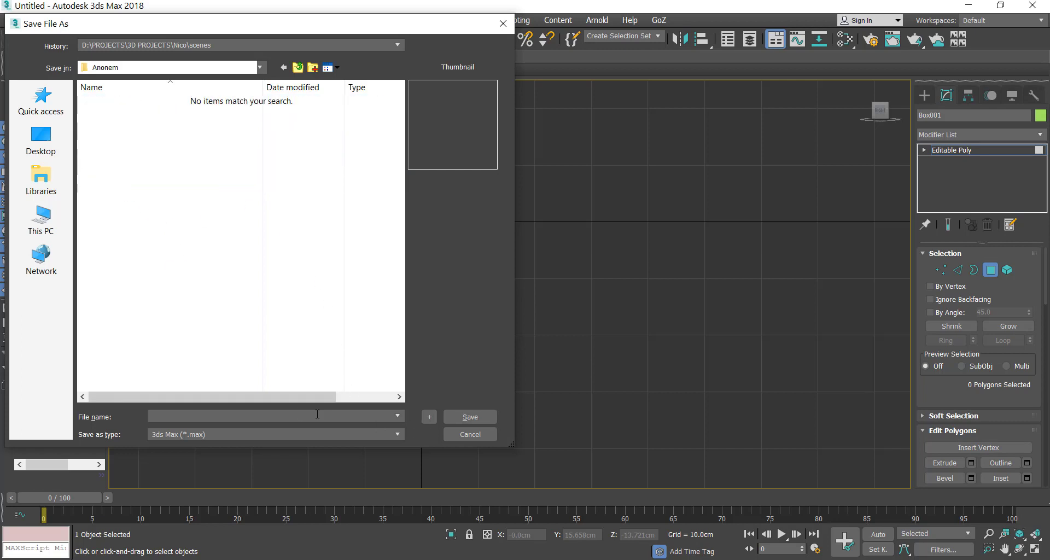
{"action": "left_click", "coordinate": [452, 436]}
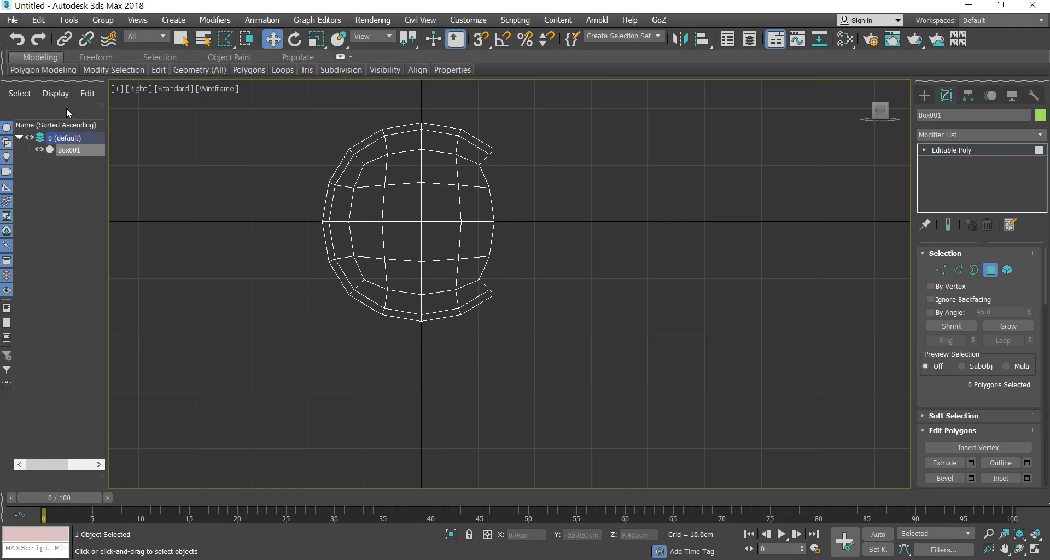
- Set the project folder to PROJECTS\3D PROJECTS\Anonem on the D: drive
{"action": "left_click", "coordinate": [12, 20]}
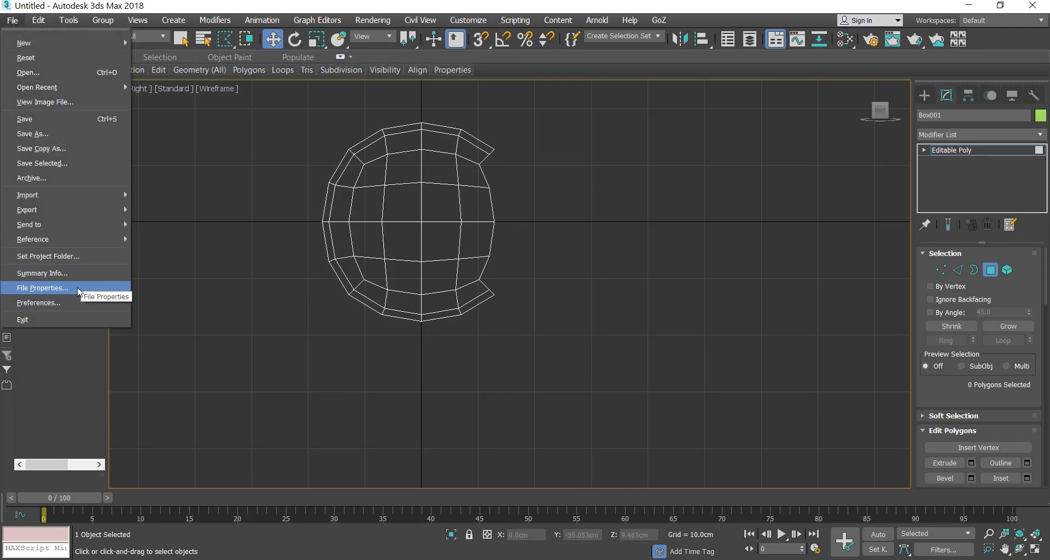
{"action": "left_click", "coordinate": [79, 256]}
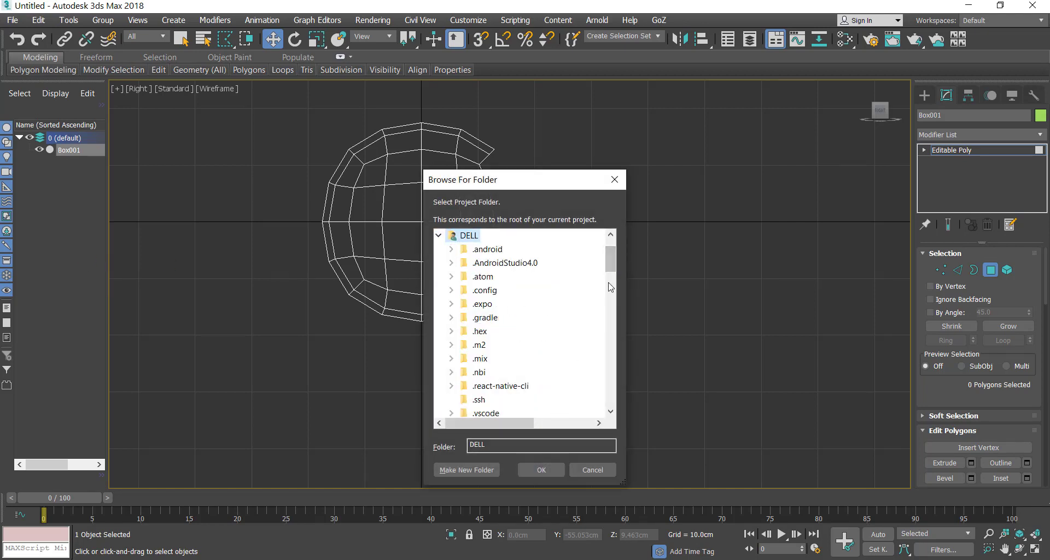
{"action": "scroll", "coordinate": [609, 259], "scroll_direction": "up", "scroll_amount": 1}
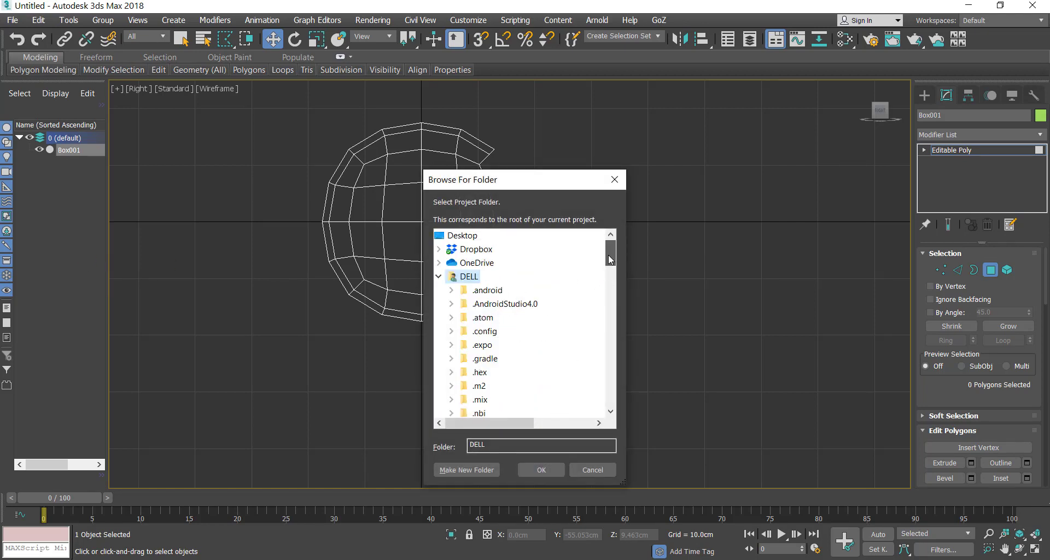
{"action": "left_click", "coordinate": [438, 278]}
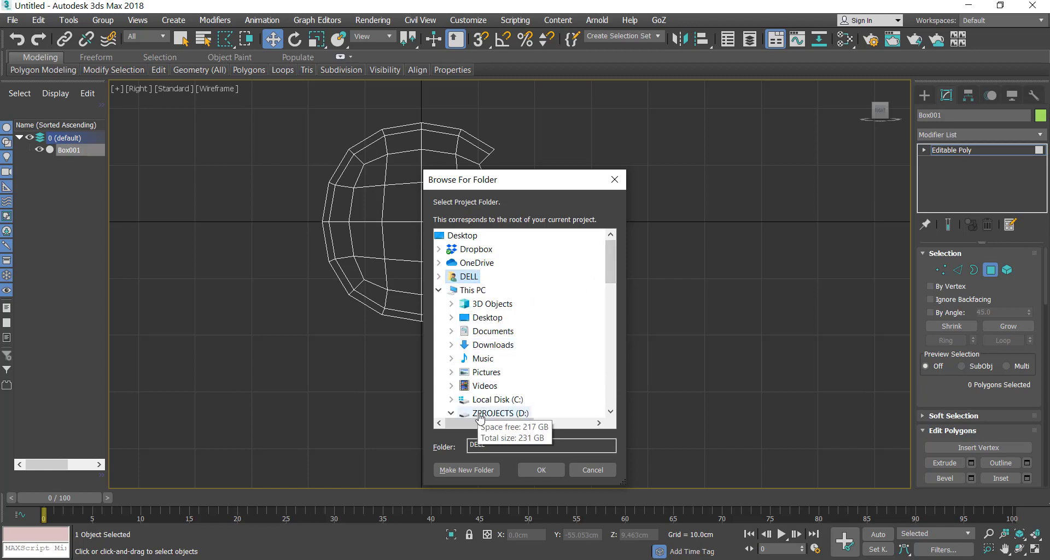
{"action": "scroll", "coordinate": [612, 274], "scroll_direction": "down", "scroll_amount": 2}
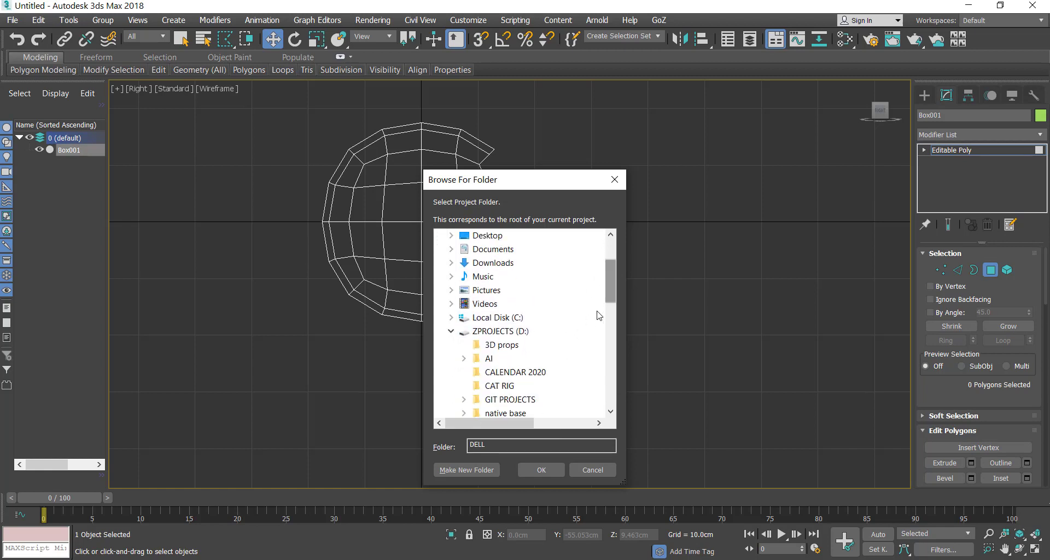
{"action": "scroll", "coordinate": [610, 295], "scroll_direction": "down", "scroll_amount": 1}
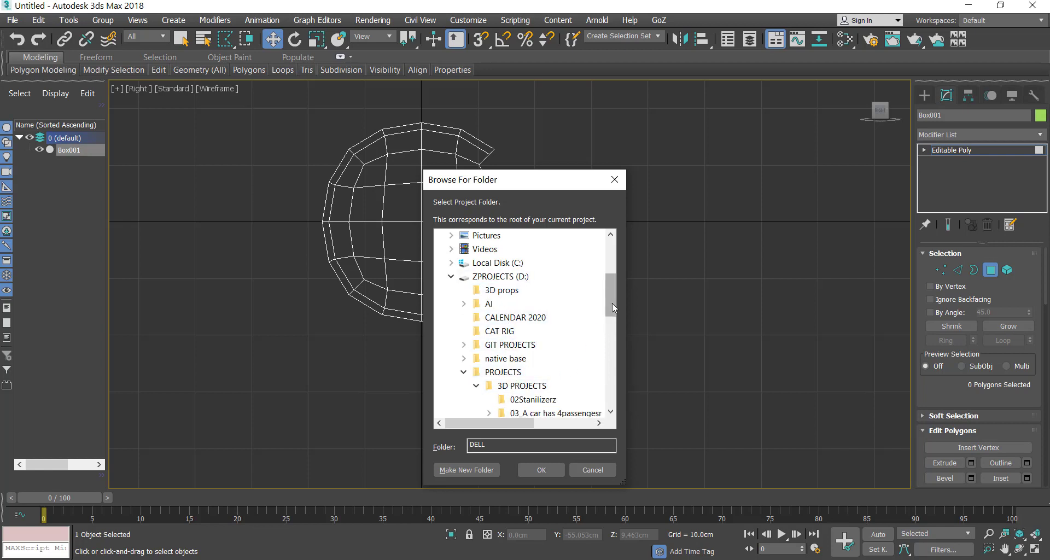
{"action": "left_click_drag", "start_coordinate": [614, 302], "coordinate": [617, 340]}
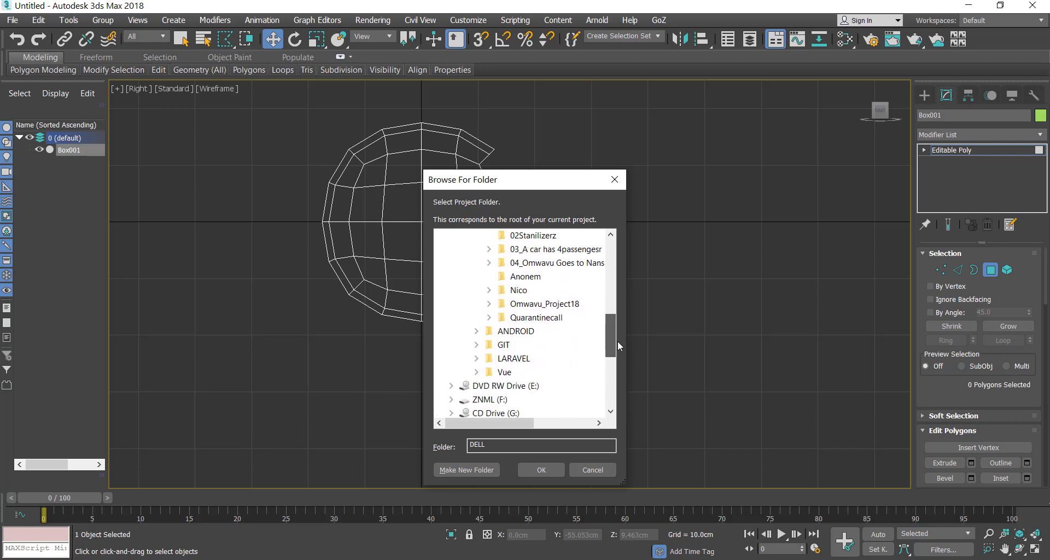
{"action": "left_click", "coordinate": [520, 277]}
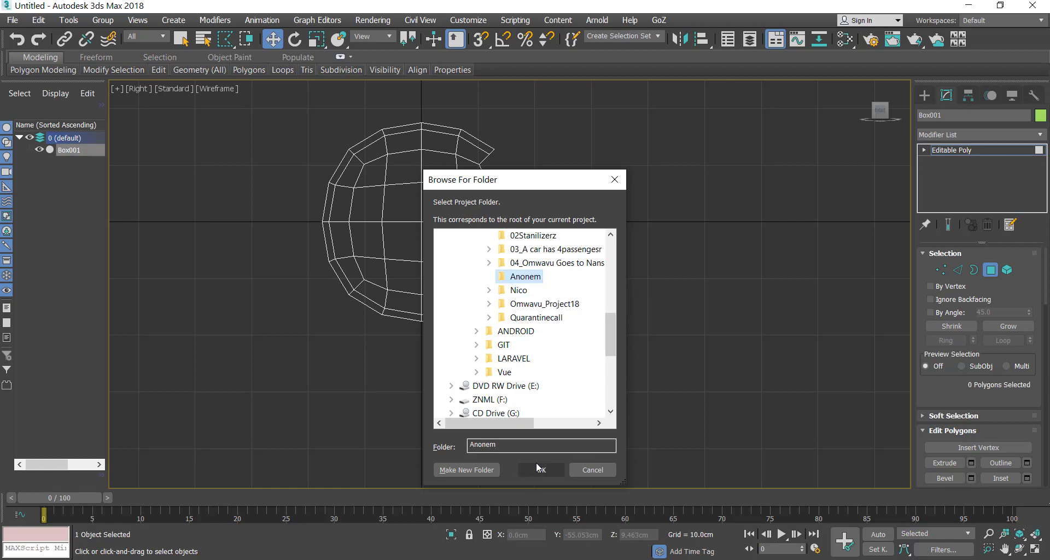
{"action": "left_click", "coordinate": [537, 468]}
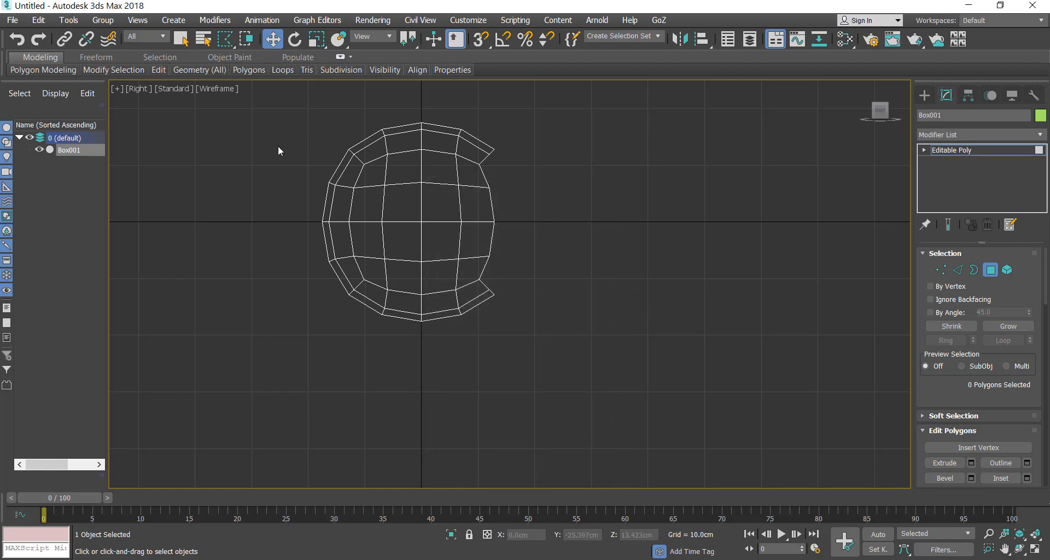
- Save the scene as Anonem in the project's scenes folder as a 3ds Max file
{"action": "key", "text": "ctrl+s"}
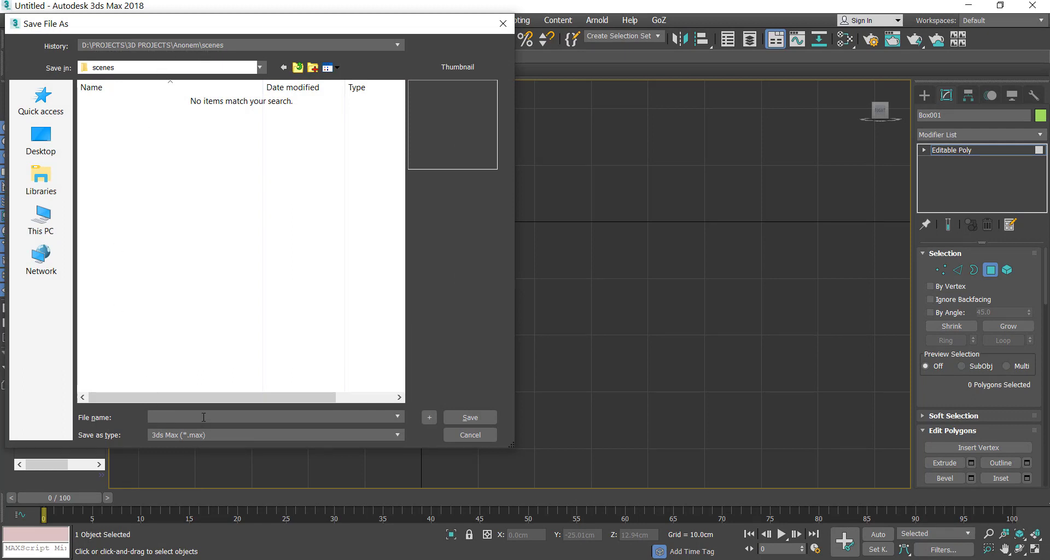
{"action": "type", "text": "Anonem"}
{"action": "left_click", "coordinate": [470, 417]}
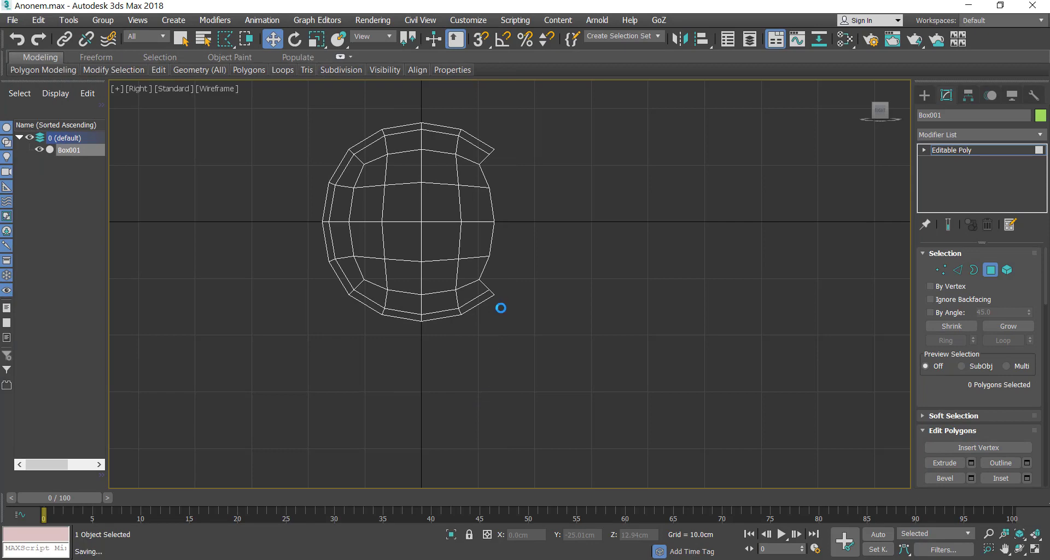
- Maximize the Front view and create a plane about 35.7 cm long and 35.9 cm wide above the sphere, offset towards positive X
{"action": "key", "text": "alt+w"}
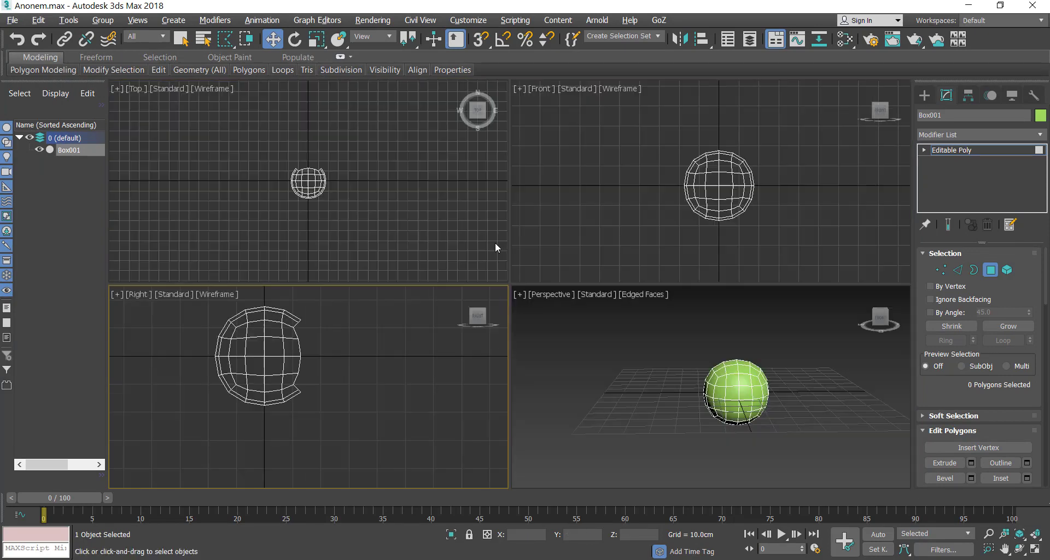
{"action": "right_click", "coordinate": [634, 202]}
{"action": "key", "text": "alt+w"}
{"action": "scroll", "coordinate": [628, 209], "scroll_direction": "up", "scroll_amount": 3}
{"action": "middle_click_drag", "start_coordinate": [602, 232], "coordinate": [593, 393]}
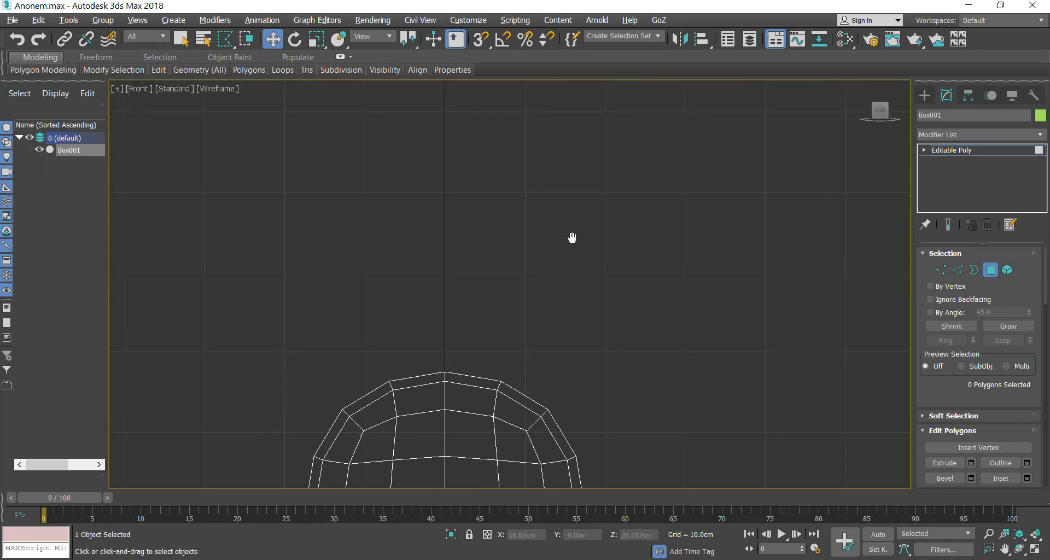
{"action": "middle_click_drag", "start_coordinate": [572, 236], "coordinate": [534, 283]}
{"action": "left_click", "coordinate": [924, 97]}
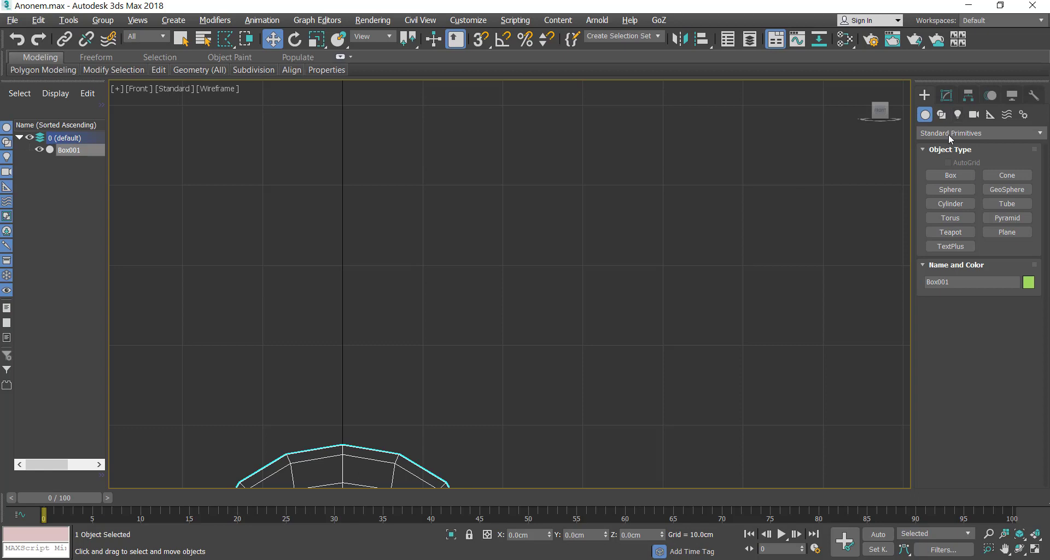
{"action": "left_click", "coordinate": [1006, 234]}
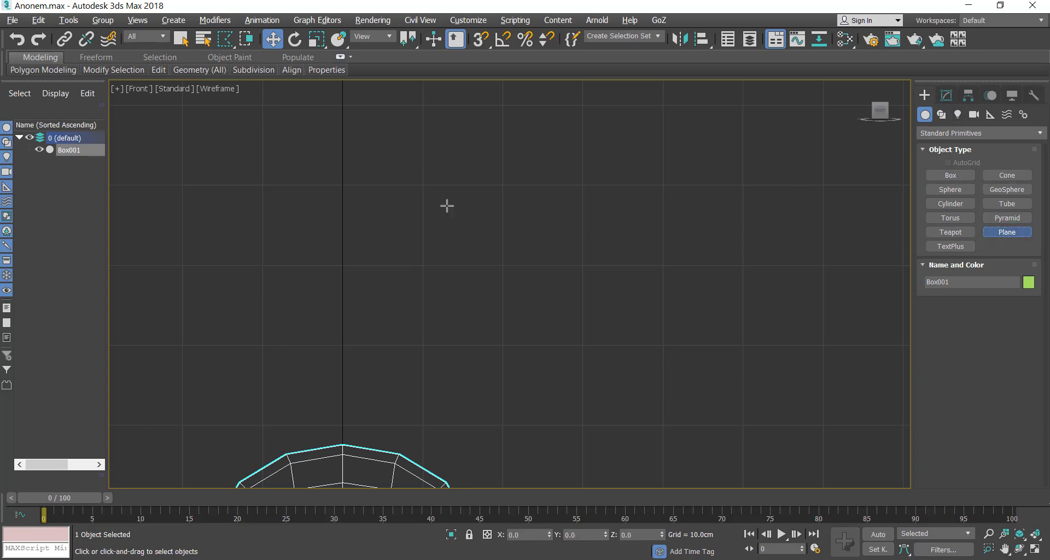
{"action": "left_click_drag", "start_coordinate": [423, 101], "coordinate": [710, 387]}
{"action": "key", "text": "w"}
- Set the plane's length and width segments to 1 and nudge it slightly down to about X 28.1 cm, Z 42.1 cm
{"action": "left_click", "coordinate": [945, 95]}
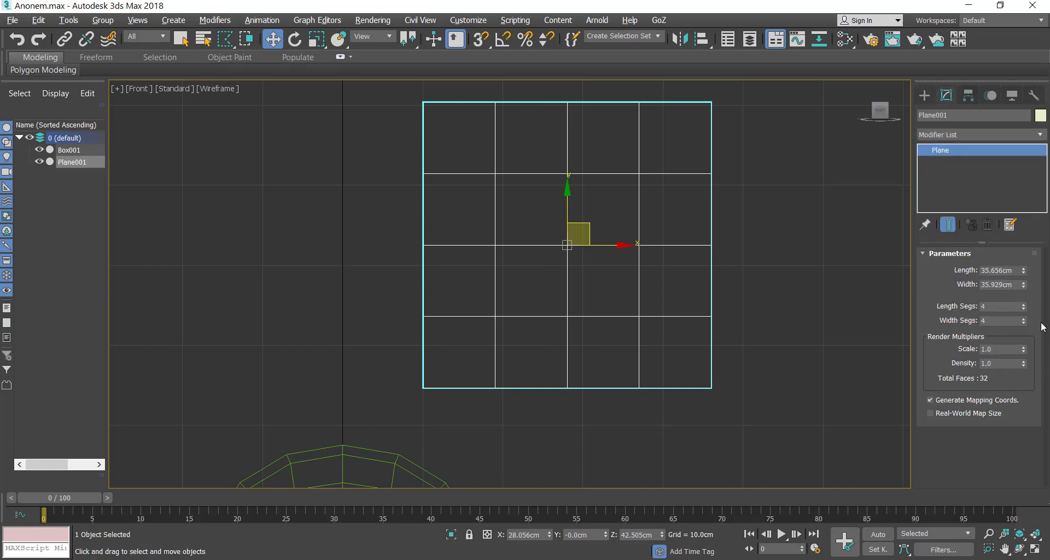
{"action": "right_click", "coordinate": [1023, 307]}
{"action": "right_click", "coordinate": [1023, 322]}
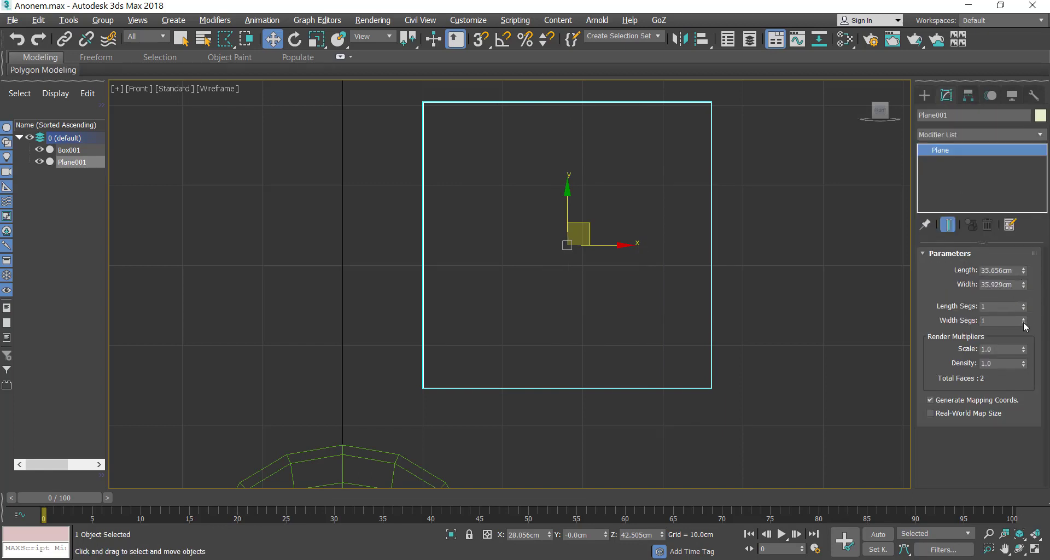
{"action": "left_click", "coordinate": [582, 291]}
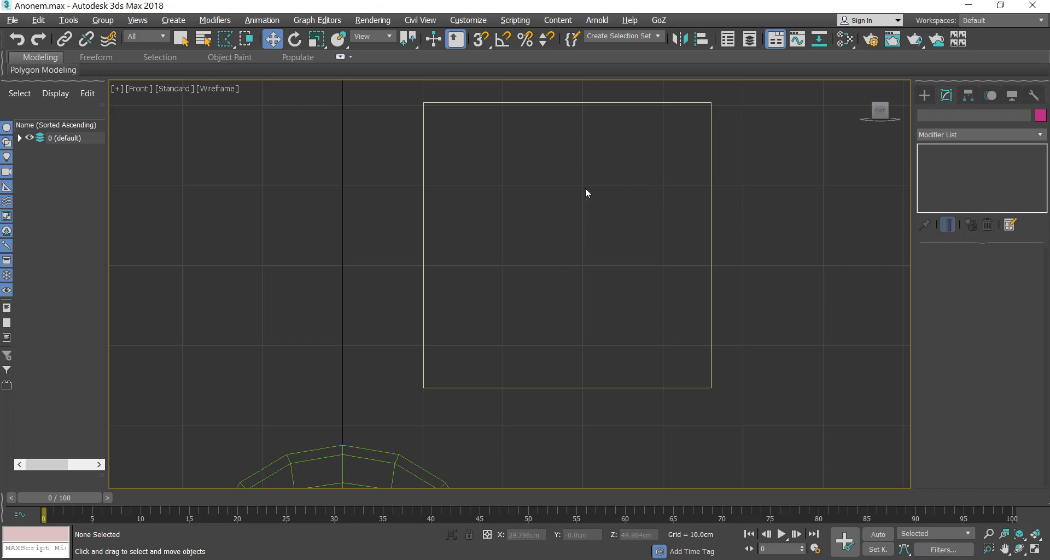
{"action": "left_click", "coordinate": [664, 102]}
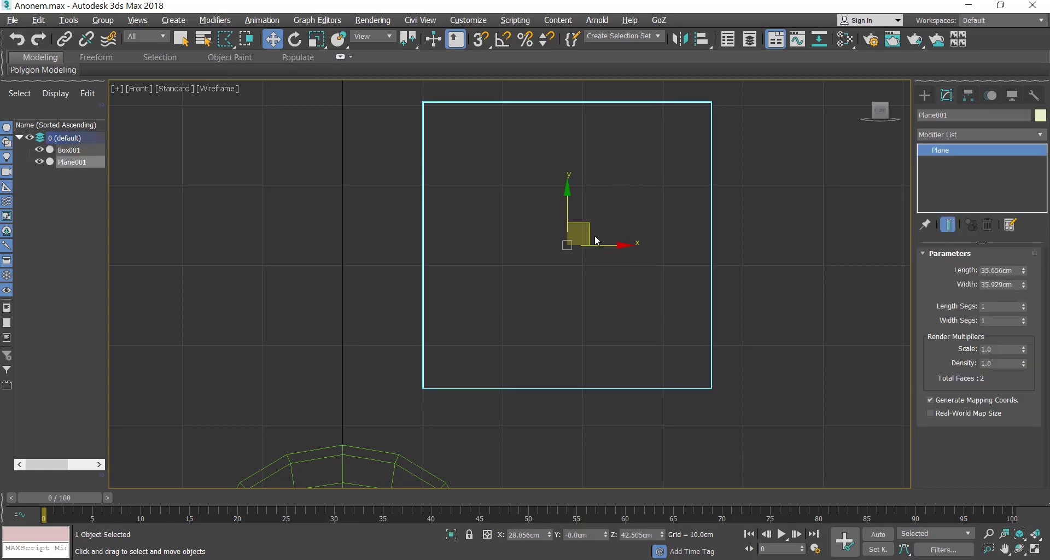
{"action": "left_click_drag", "start_coordinate": [588, 236], "coordinate": [591, 240]}
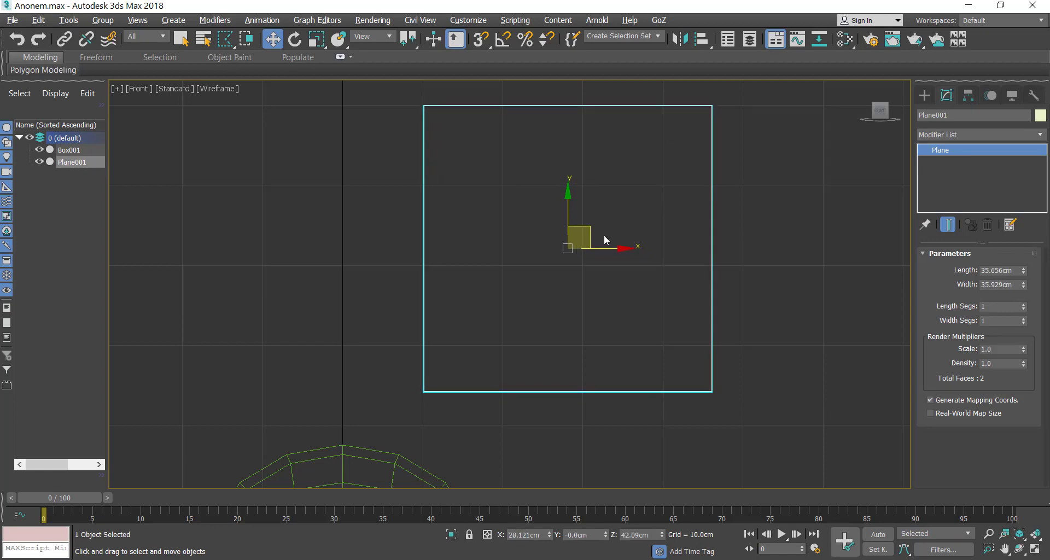
- Convert the plane to an Editable Poly and move its two positive-X vertices outward along X to about 49.9 cm
{"action": "right_click", "coordinate": [763, 230]}
{"action": "mouse_move", "coordinate": [846, 368]}
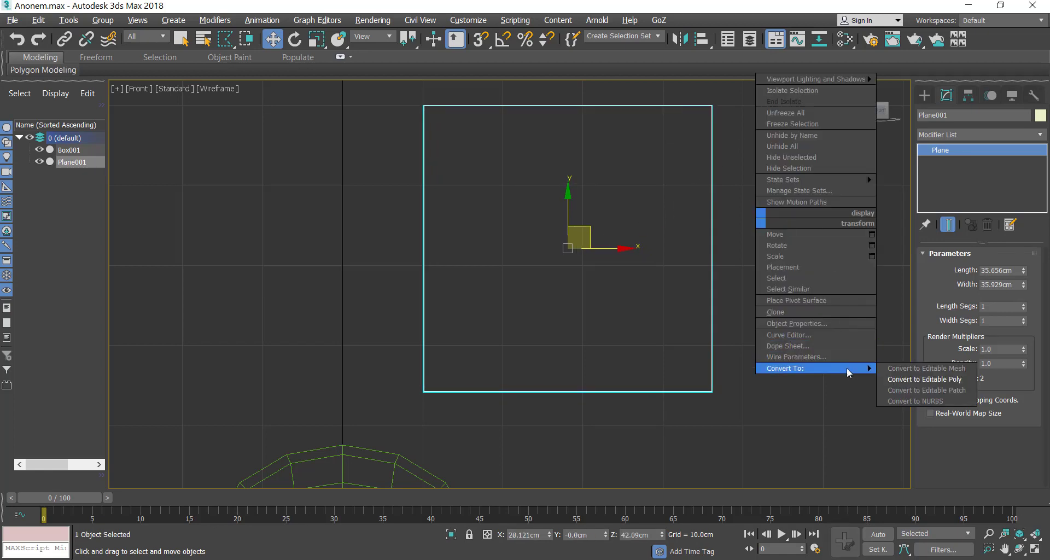
{"action": "left_click", "coordinate": [900, 379]}
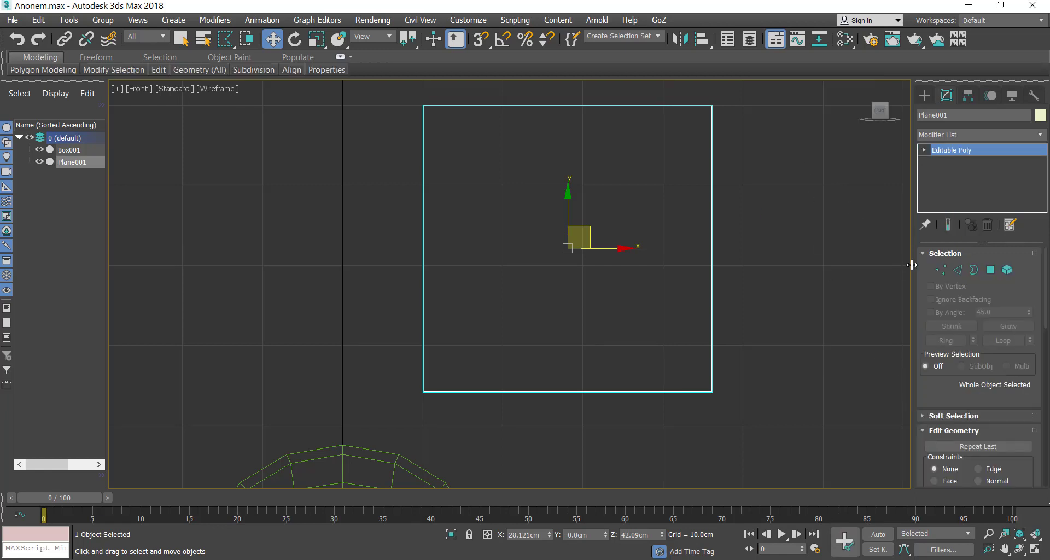
{"action": "left_click", "coordinate": [940, 270]}
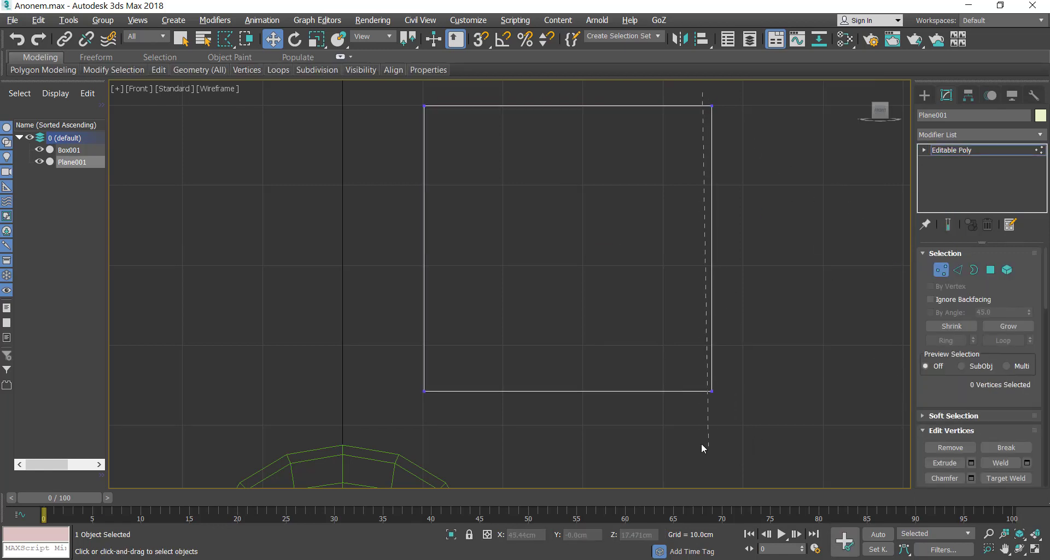
{"action": "left_click_drag", "start_coordinate": [712, 96], "coordinate": [705, 94]}
{"action": "left_click_drag", "start_coordinate": [746, 249], "coordinate": [780, 253]}
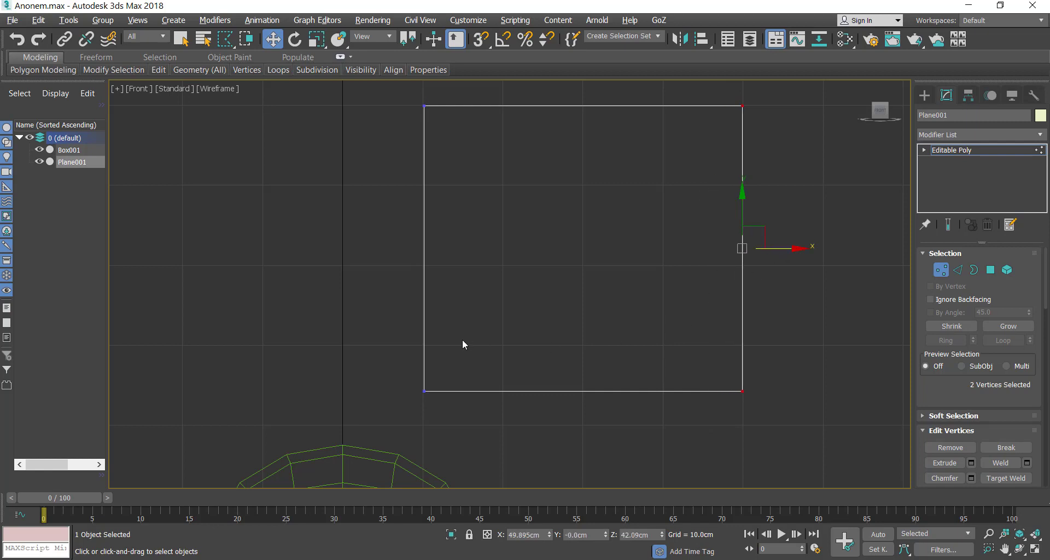
- Move the plane's two lower vertices up along the vertical axis to about Z 29.95 cm and leave vertex editing
{"action": "left_click_drag", "start_coordinate": [366, 371], "coordinate": [694, 448]}
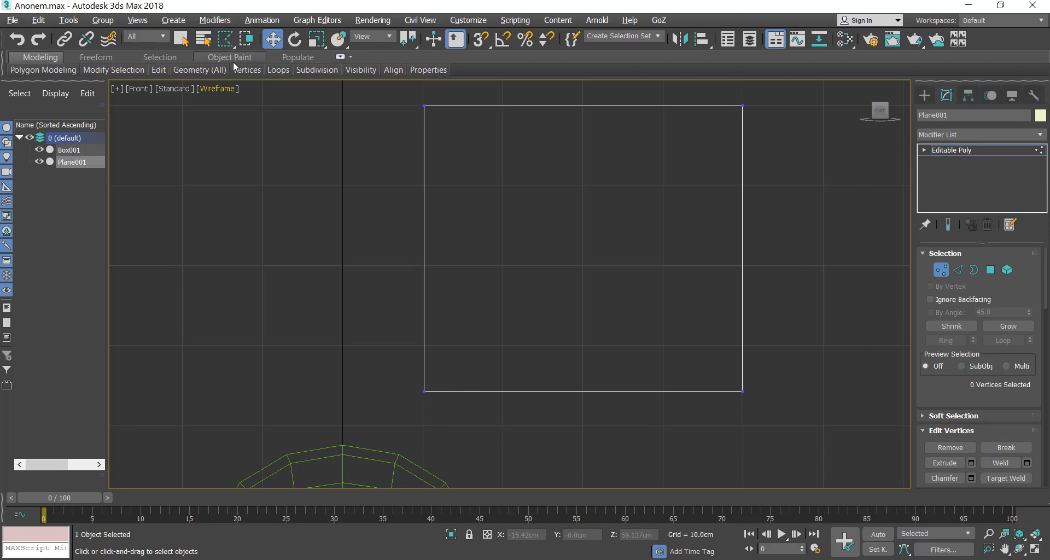
{"action": "left_click_drag", "start_coordinate": [221, 42], "coordinate": [228, 60]}
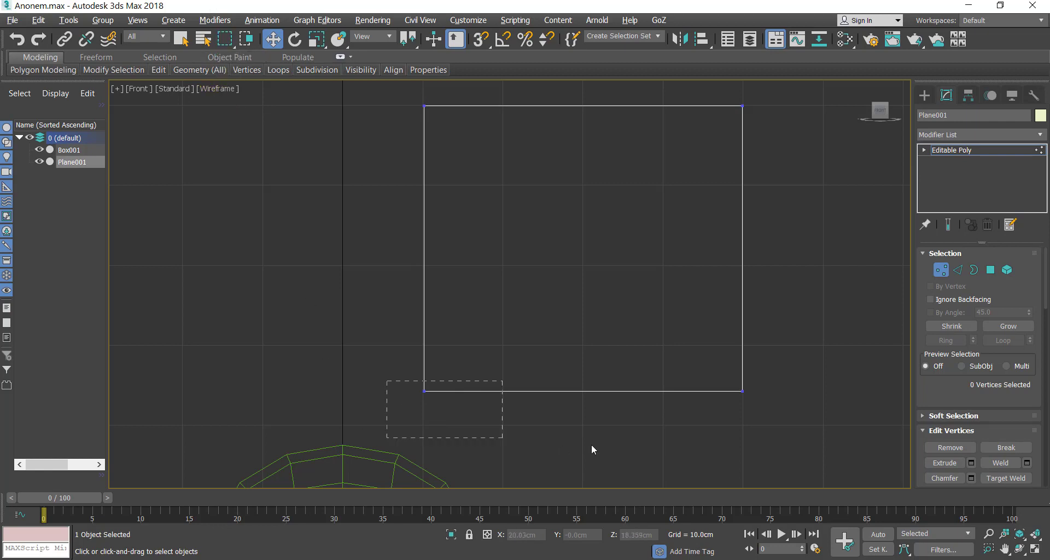
{"action": "left_click_drag", "start_coordinate": [821, 421], "coordinate": [821, 421]}
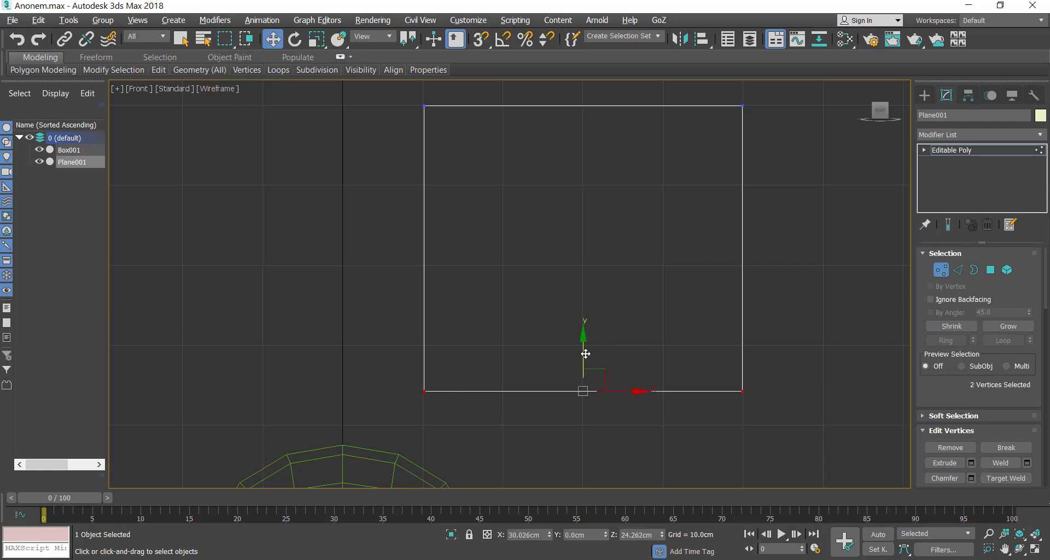
{"action": "left_click_drag", "start_coordinate": [584, 351], "coordinate": [585, 307]}
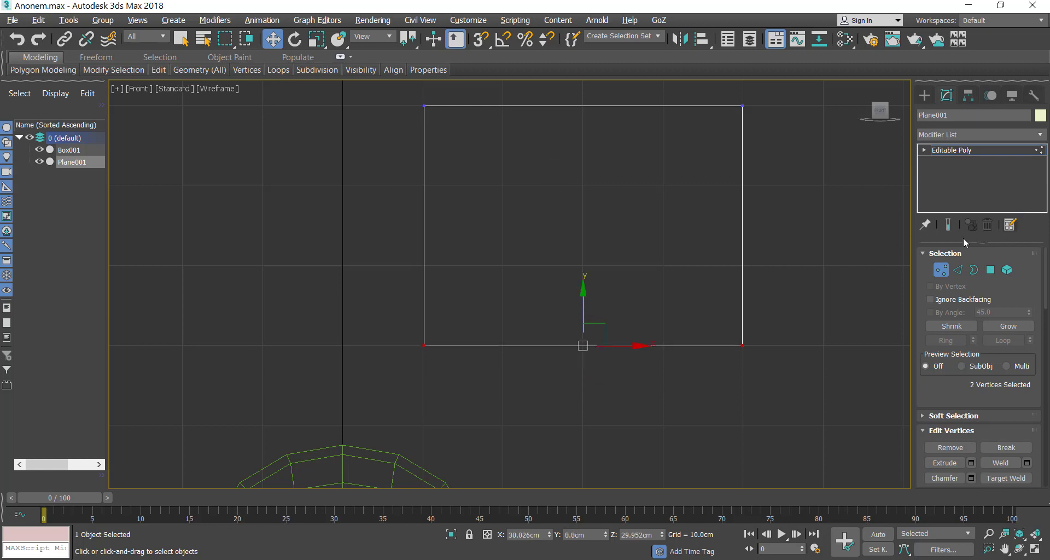
{"action": "left_click", "coordinate": [942, 270]}
- Connect the plane's two vertical side edges with 2 segments and a pinch of 66
{"action": "right_click", "coordinate": [659, 285]}
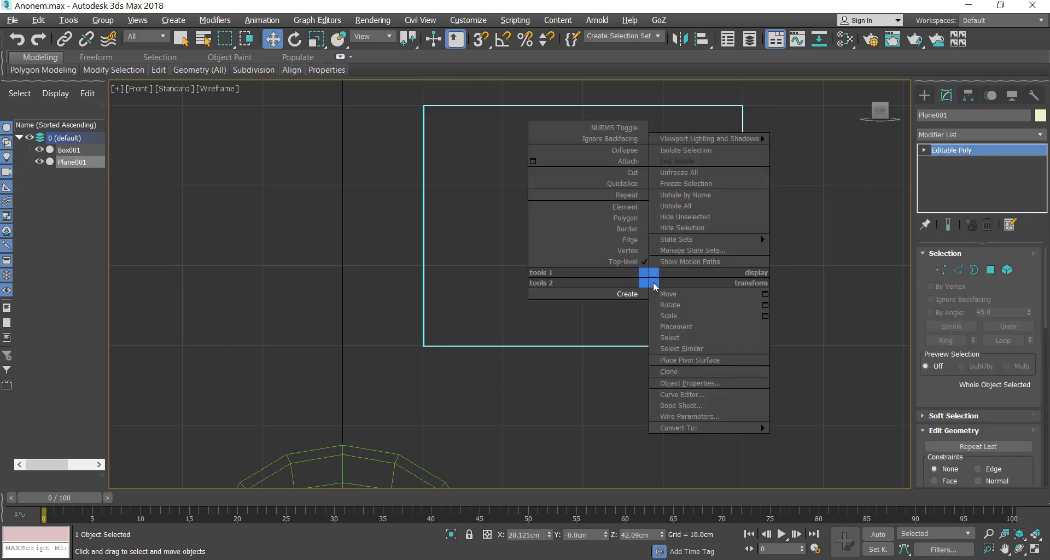
{"action": "left_click", "coordinate": [957, 270]}
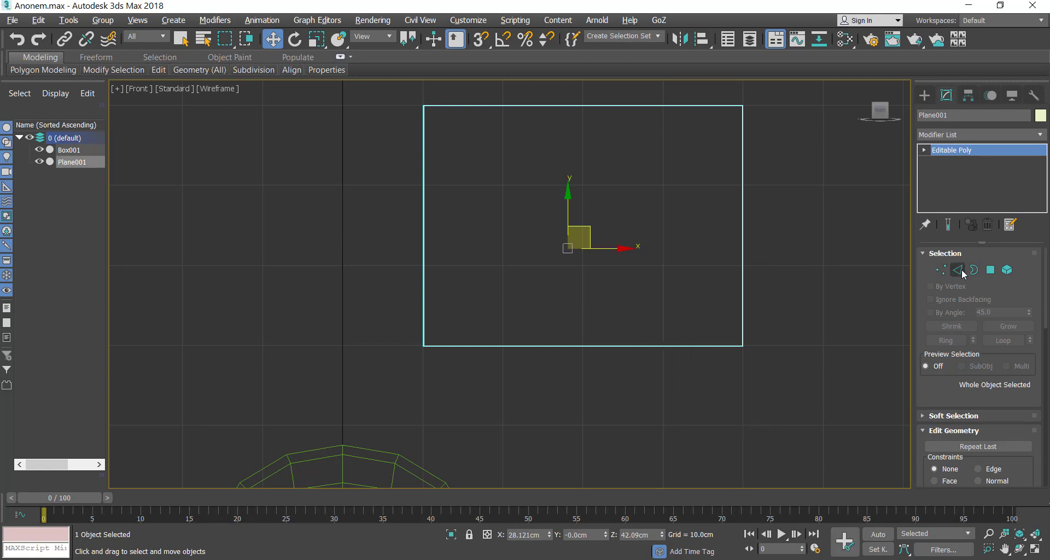
{"action": "left_click_drag", "start_coordinate": [807, 305], "coordinate": [807, 305]}
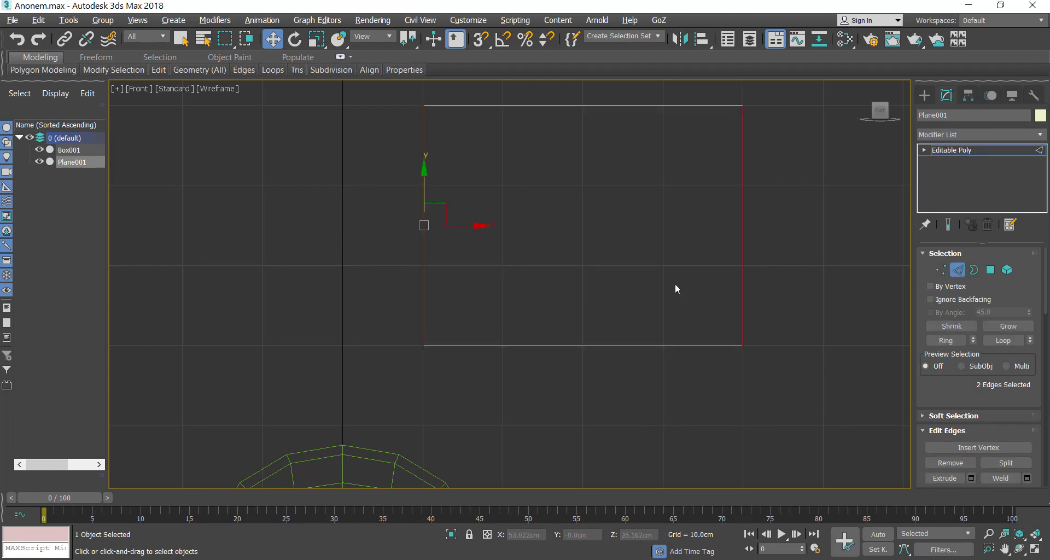
{"action": "right_click", "coordinate": [610, 252]}
{"action": "left_click", "coordinate": [491, 301]}
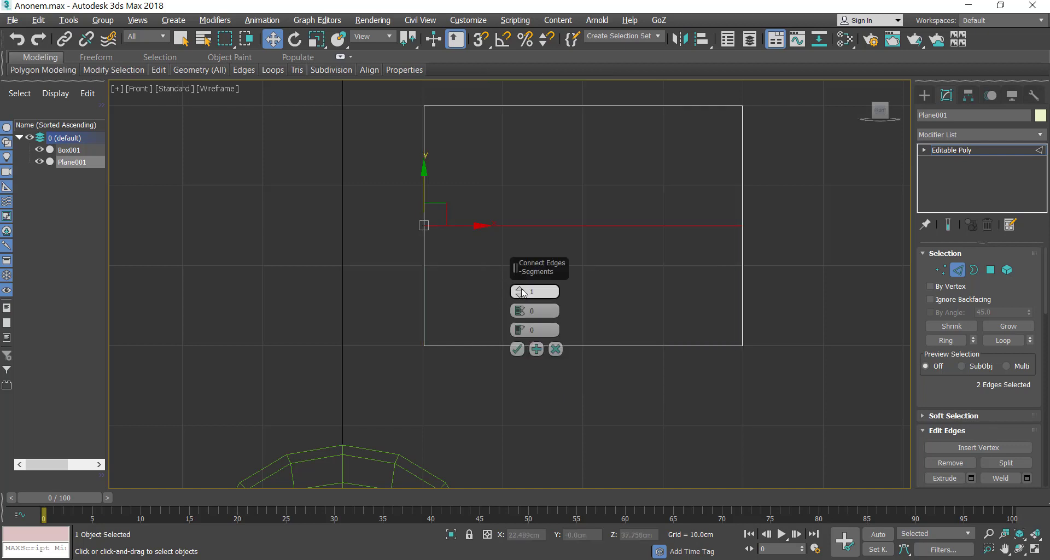
{"action": "left_click", "coordinate": [521, 288]}
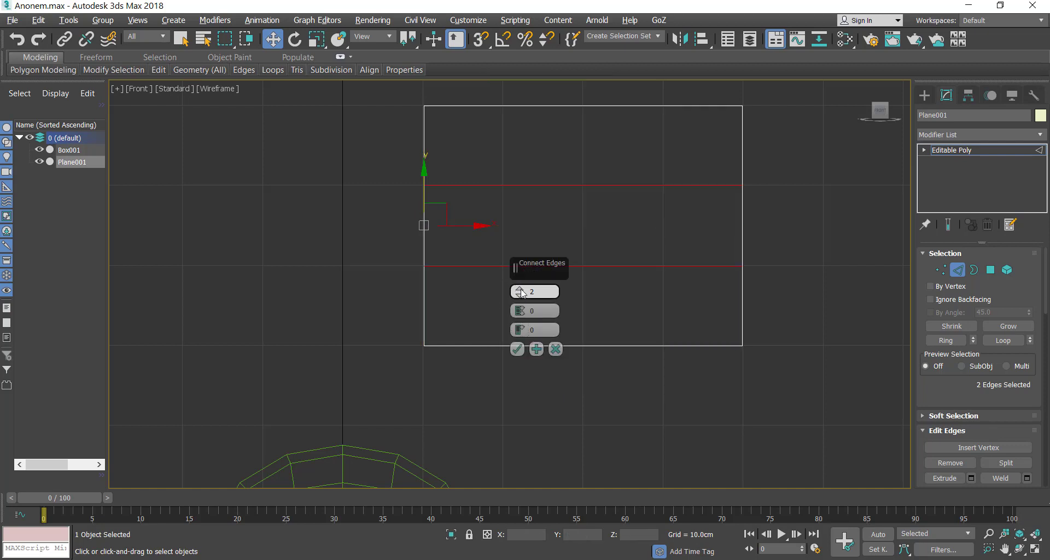
{"action": "left_click_drag", "start_coordinate": [519, 311], "coordinate": [1022, 164]}
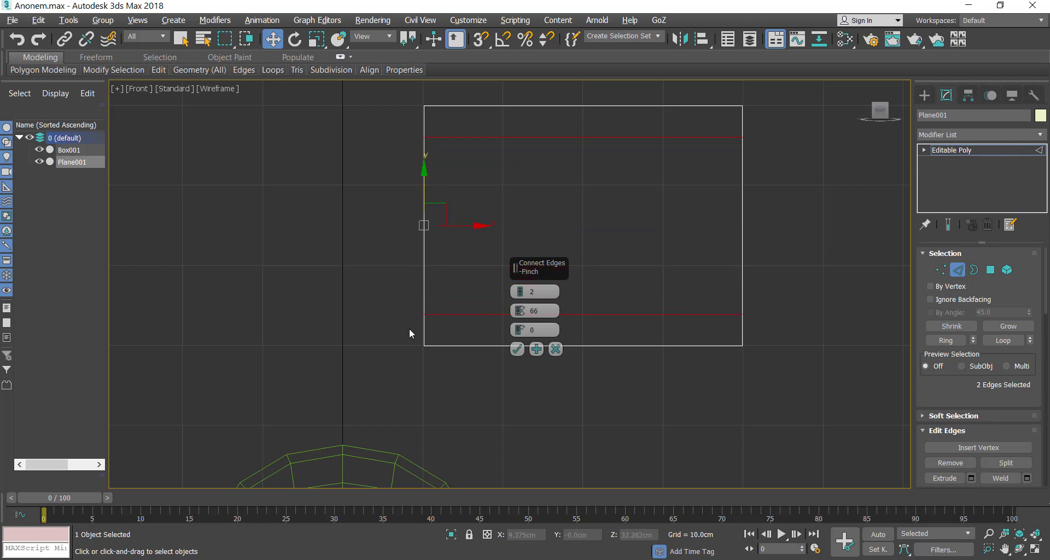
{"action": "left_click", "coordinate": [517, 349]}
{"action": "left_click", "coordinate": [581, 252]}
- Connect the ring of four horizontal edges with 2 segments and a pinch of 66, and clear the selection
{"action": "left_click", "coordinate": [591, 107]}
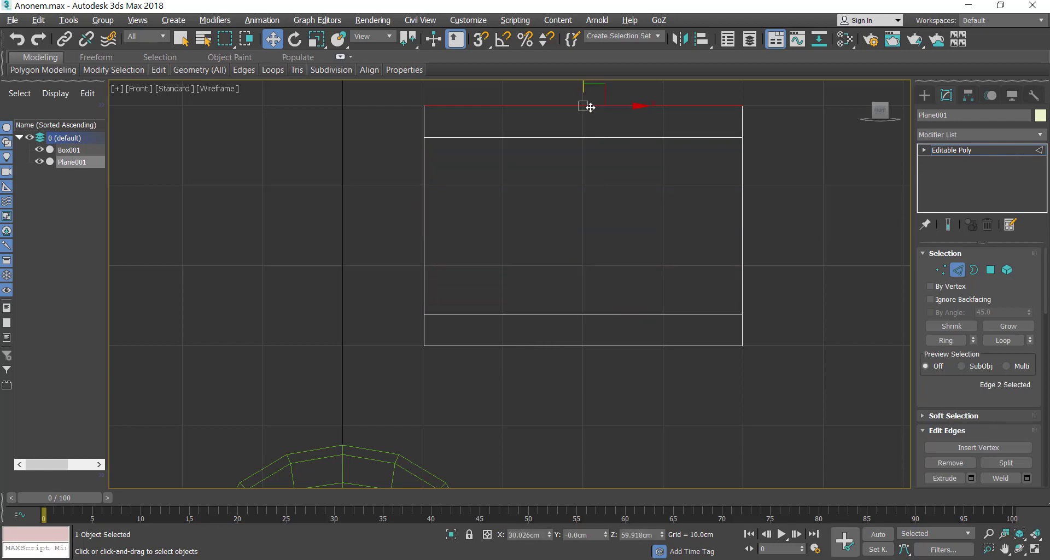
{"action": "left_click", "coordinate": [954, 342]}
{"action": "right_click", "coordinate": [553, 219]}
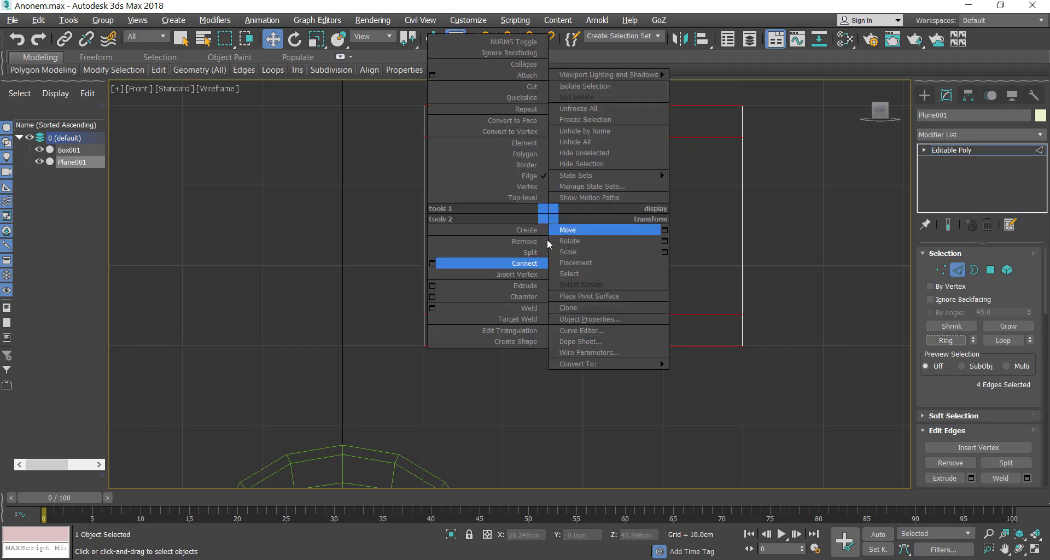
{"action": "left_click", "coordinate": [432, 263]}
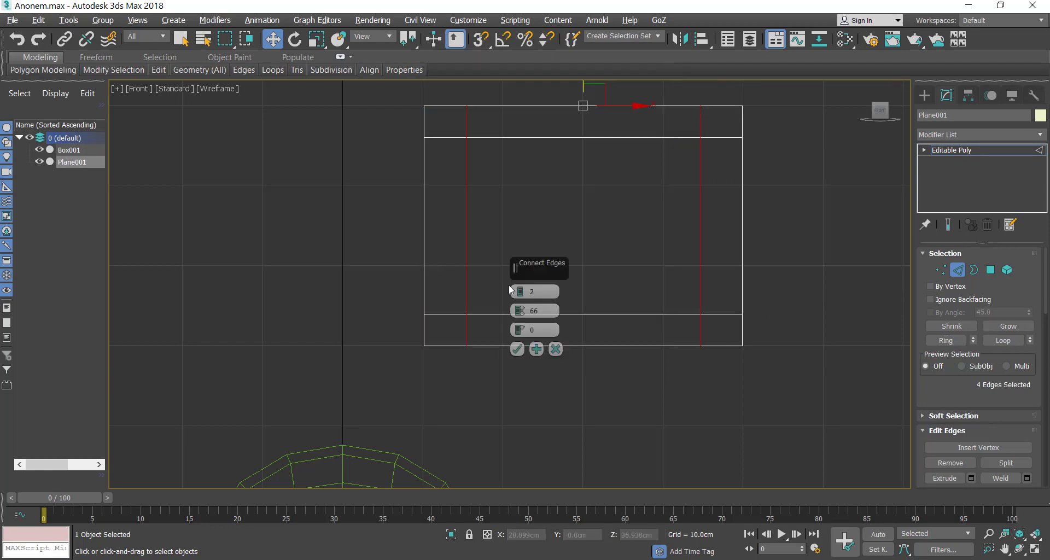
{"action": "left_click", "coordinate": [517, 350]}
{"action": "left_click", "coordinate": [578, 369]}
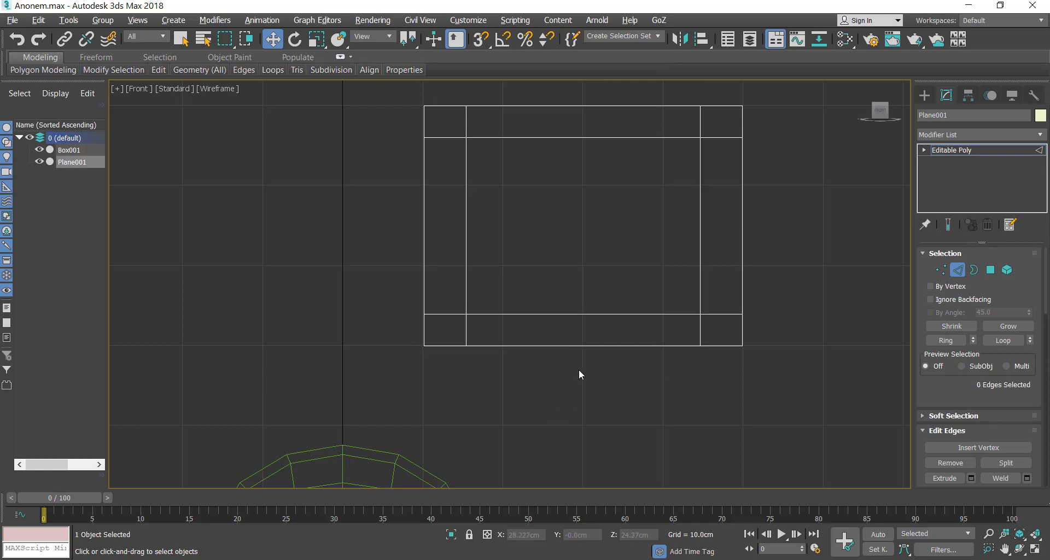
- Examine the edge ring across the plane's upper strip by selecting it, and clear the selection
{"action": "left_click", "coordinate": [957, 269]}
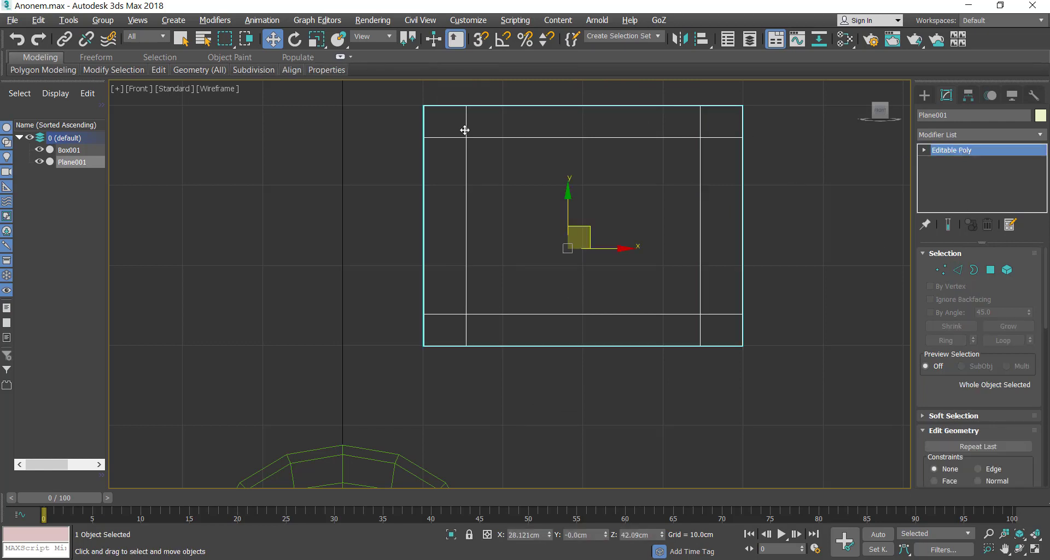
{"action": "key", "text": "2"}
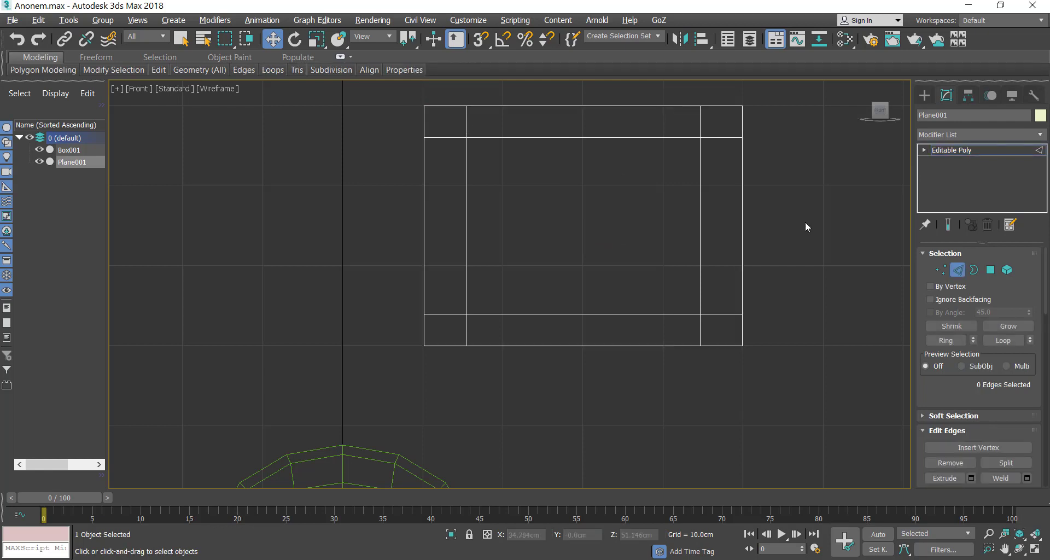
{"action": "left_click", "coordinate": [465, 126]}
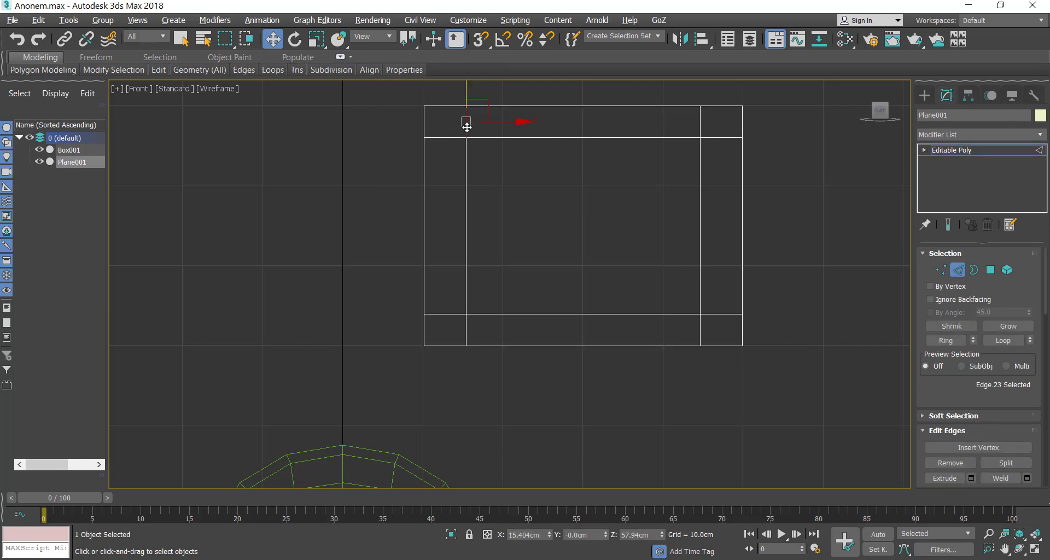
{"action": "left_click", "coordinate": [943, 339]}
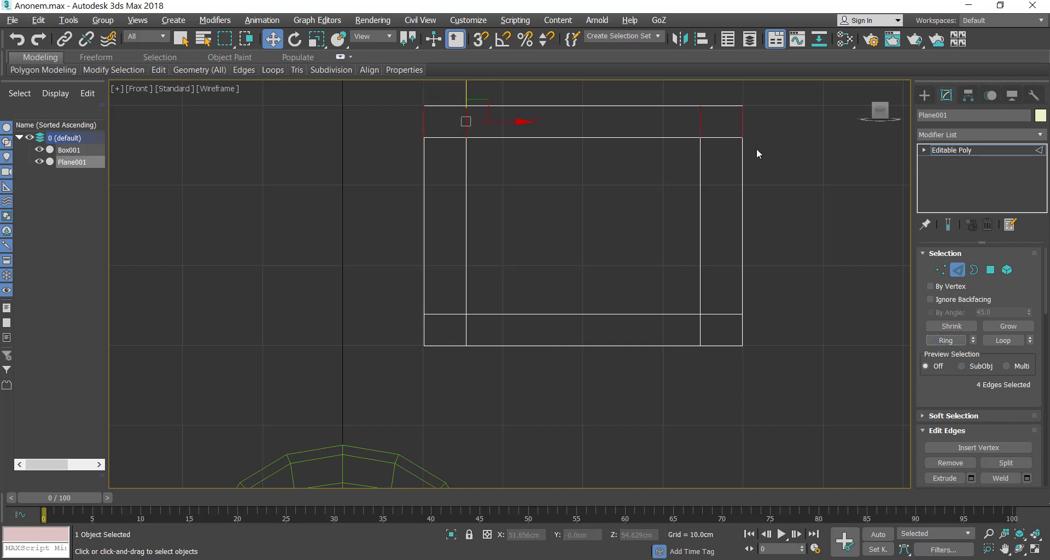
{"action": "left_click", "coordinate": [657, 156]}
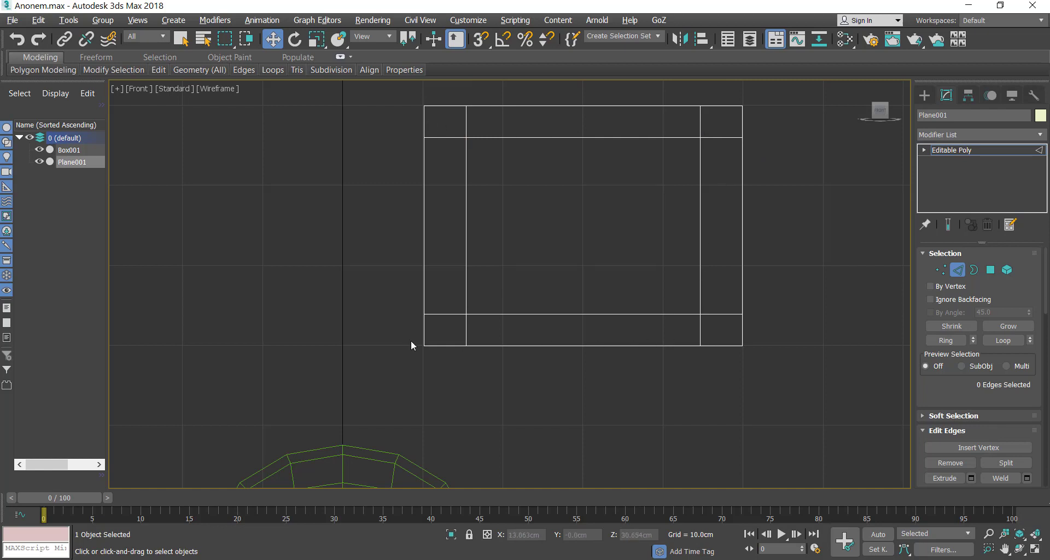
- Weld the three vertices around the plane's upper positive-X corner using a threshold of 22.846 cm
{"action": "left_click", "coordinate": [941, 270]}
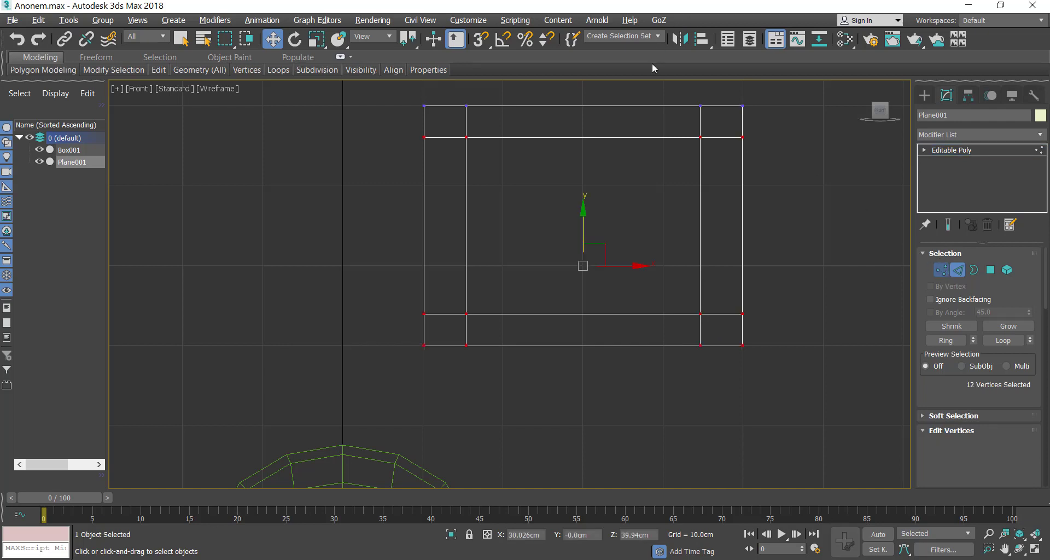
{"action": "left_click_drag", "start_coordinate": [763, 123], "coordinate": [756, 128]}
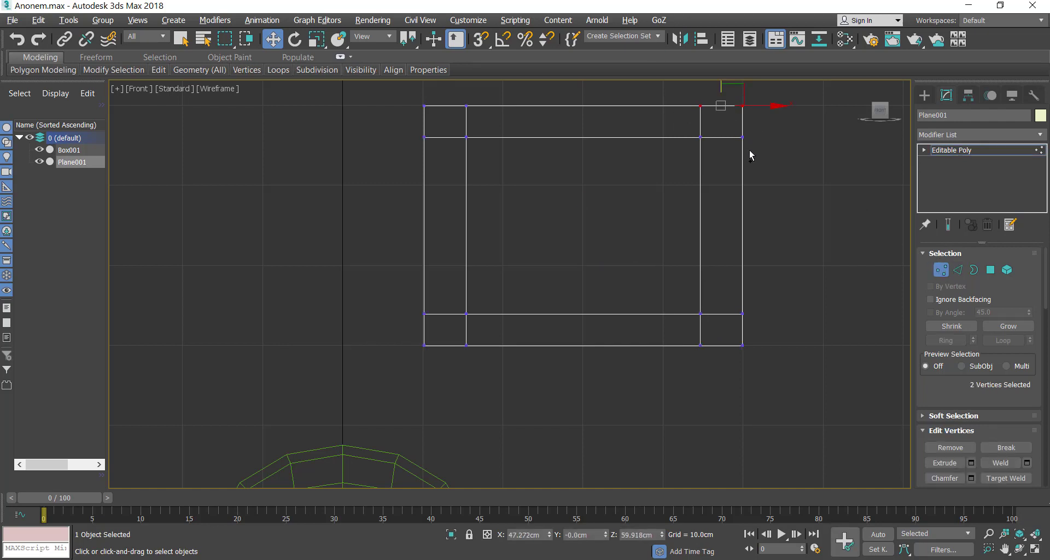
{"action": "left_click", "coordinate": [742, 138], "text": "ctrl"}
{"action": "right_click", "coordinate": [712, 191]}
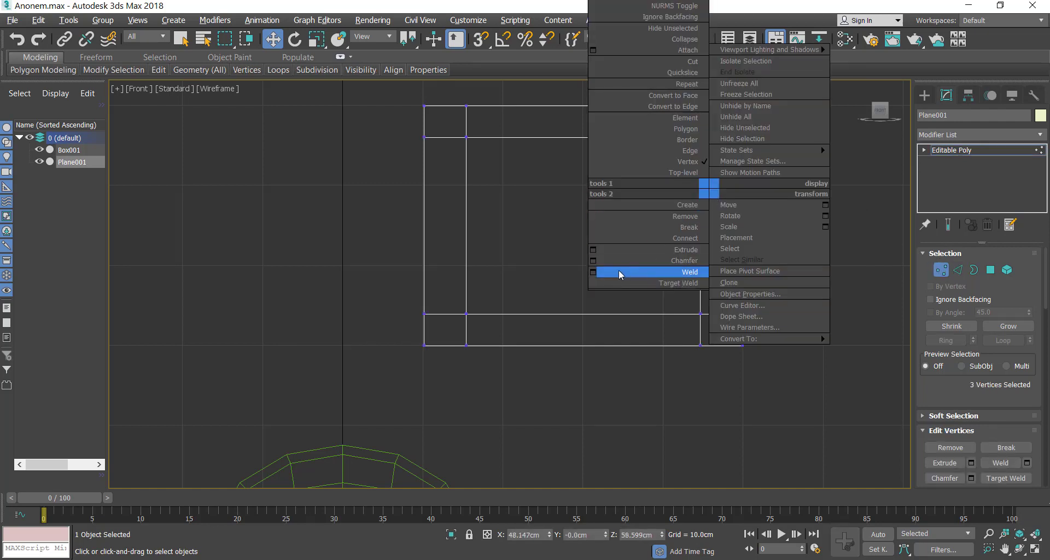
{"action": "left_click", "coordinate": [592, 273]}
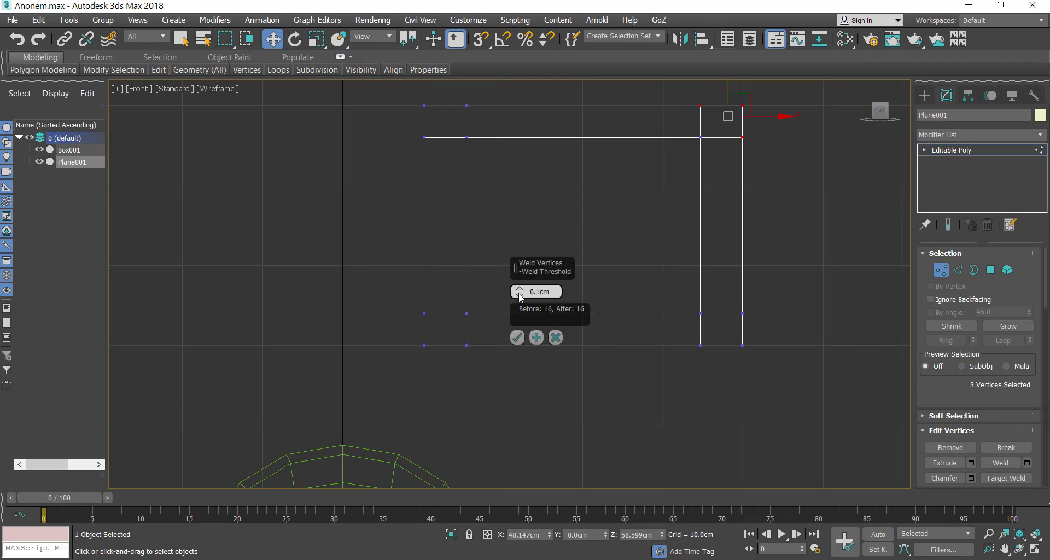
{"action": "left_click_drag", "start_coordinate": [515, 293], "coordinate": [541, 107]}
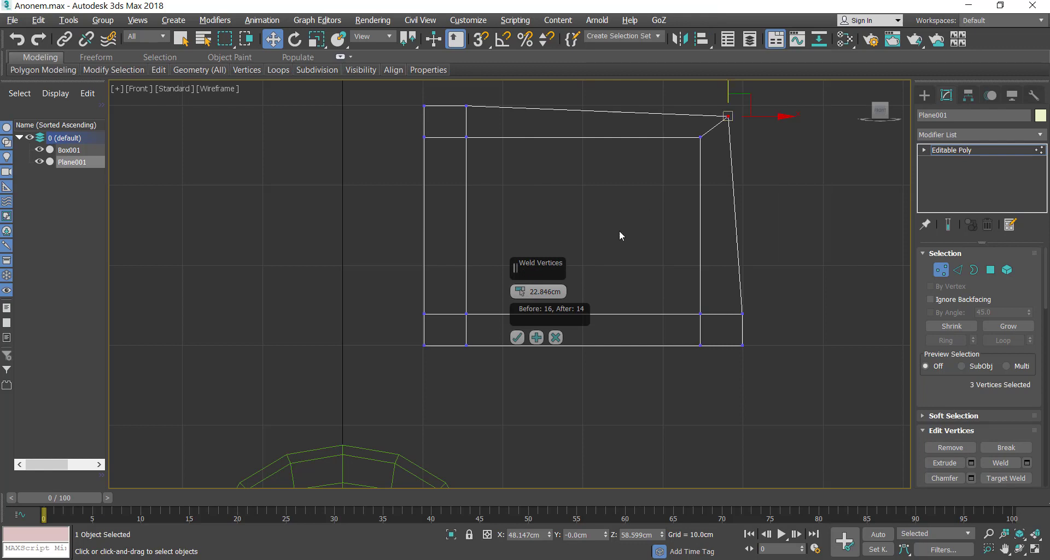
{"action": "left_click", "coordinate": [517, 337]}
- Examine how the edge ring turns through the welded upper corner by selecting the ring from its diagonal edge
{"action": "left_click", "coordinate": [957, 270]}
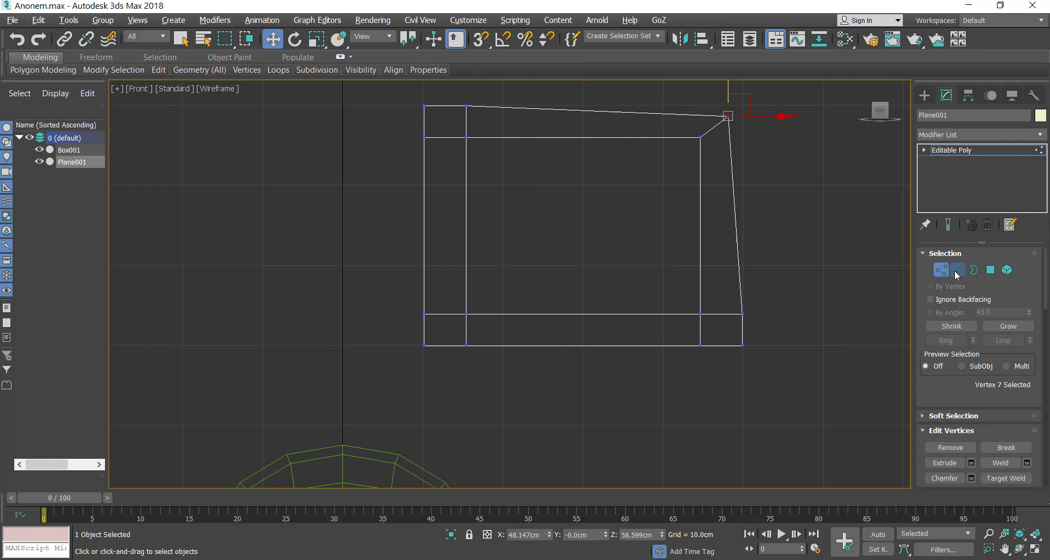
{"action": "left_click", "coordinate": [714, 126]}
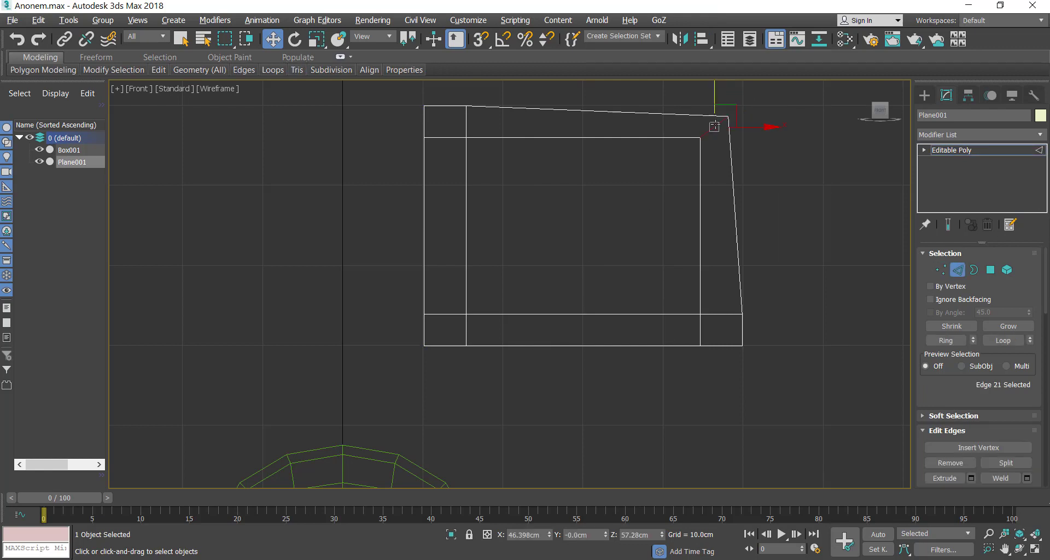
{"action": "left_click", "coordinate": [946, 339]}
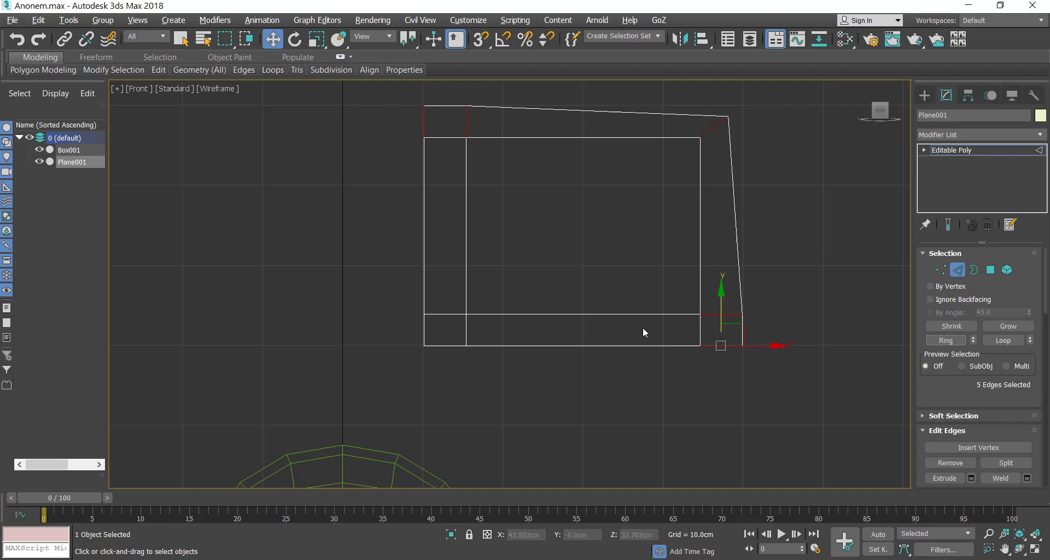
- Weld the three vertices around the plane's lower positive-X corner with the 22.846 cm threshold
{"action": "key", "text": "1"}
{"action": "left_click_drag", "start_coordinate": [769, 376], "coordinate": [769, 376]}
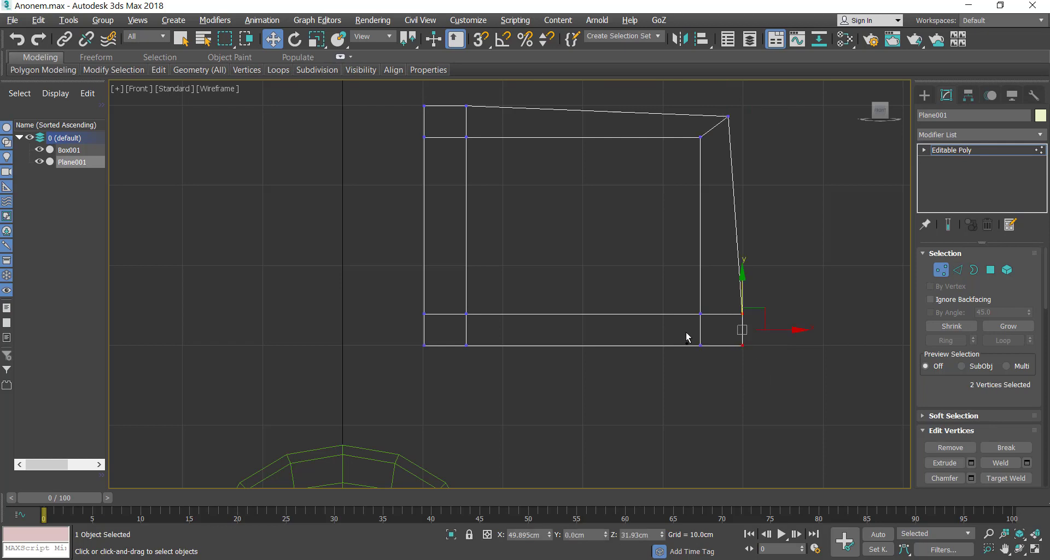
{"action": "right_click", "coordinate": [722, 384]}
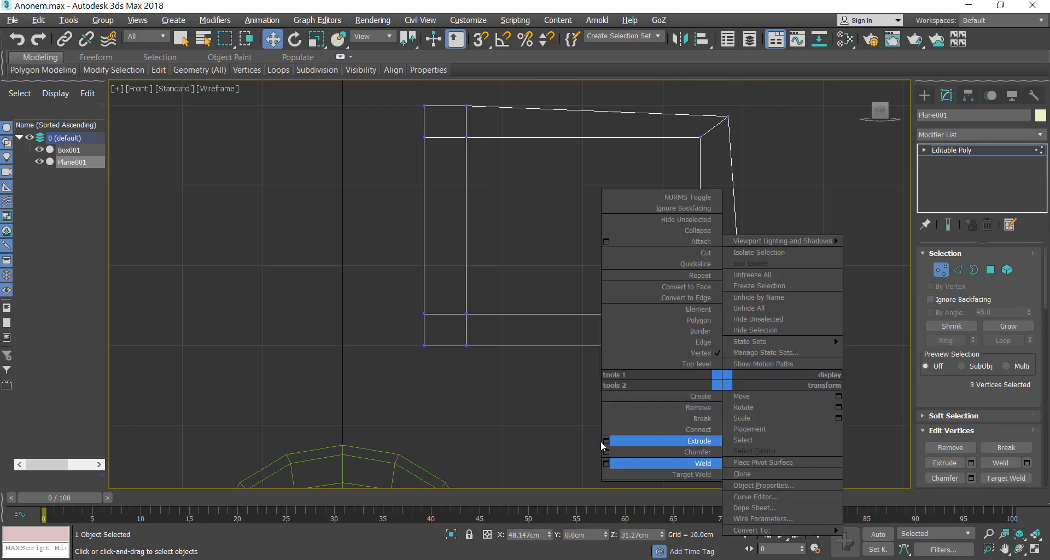
{"action": "left_click", "coordinate": [606, 463]}
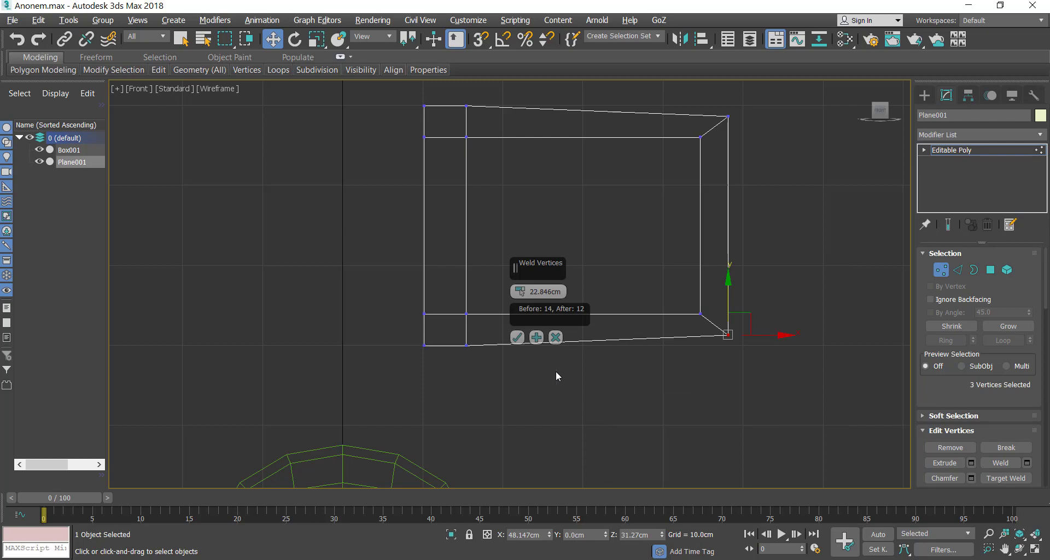
{"action": "left_click", "coordinate": [517, 338]}
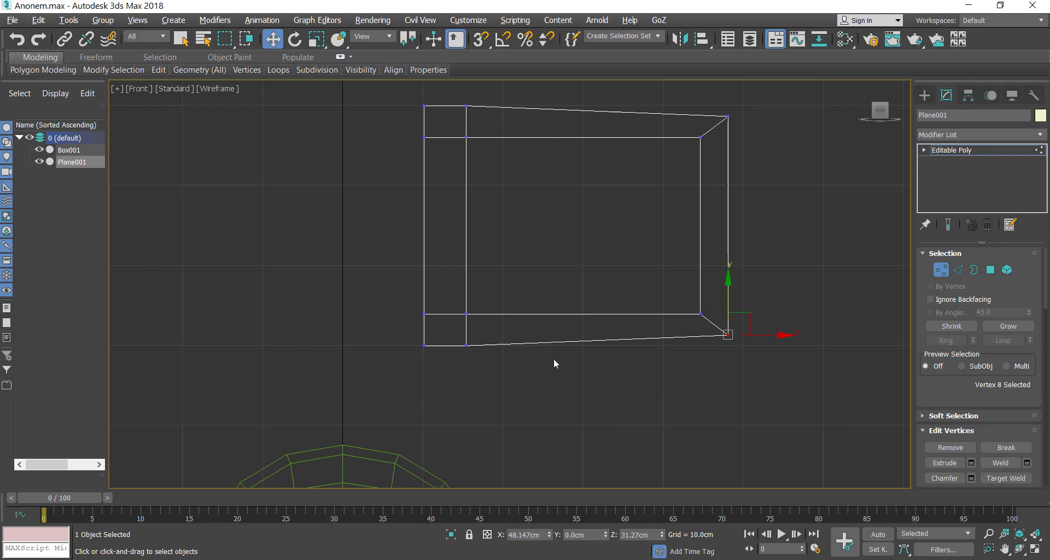
- Examine the edge ring running through both welded corners, and return to edge editing on the plane
{"action": "left_click", "coordinate": [789, 386]}
{"action": "key", "text": "2"}
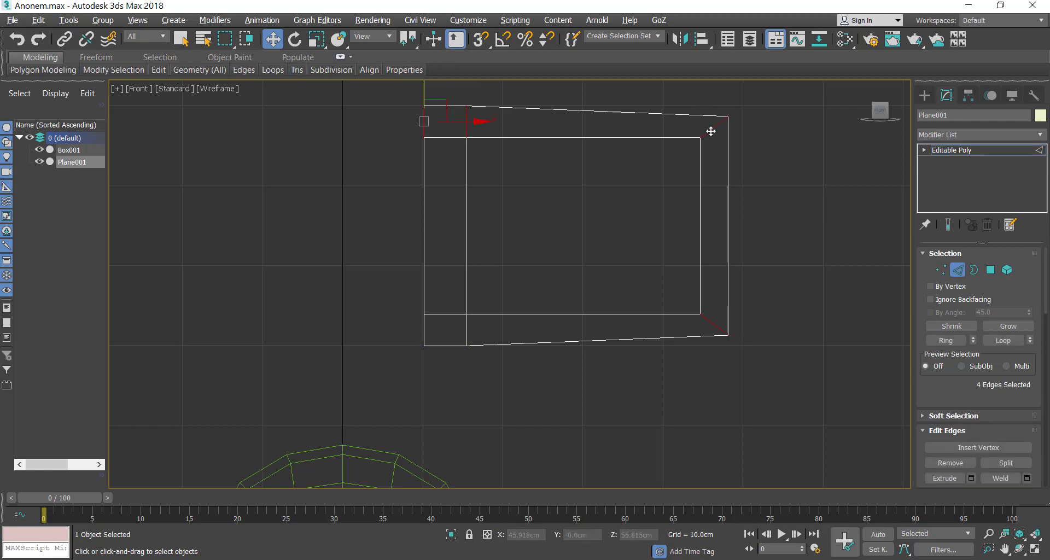
{"action": "left_click", "coordinate": [946, 341]}
{"action": "left_click", "coordinate": [961, 271]}
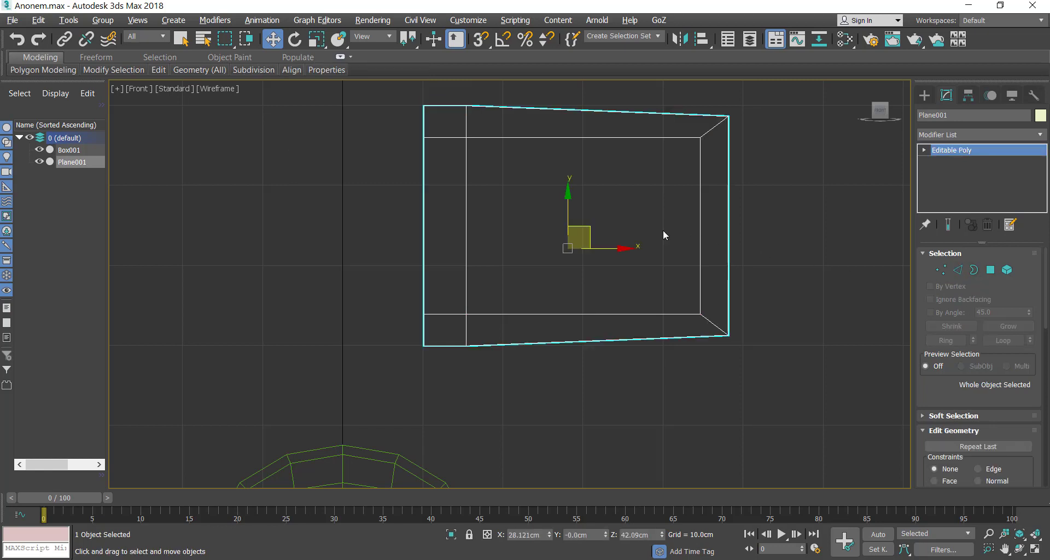
{"action": "scroll", "coordinate": [503, 287], "scroll_direction": "down", "scroll_amount": 3}
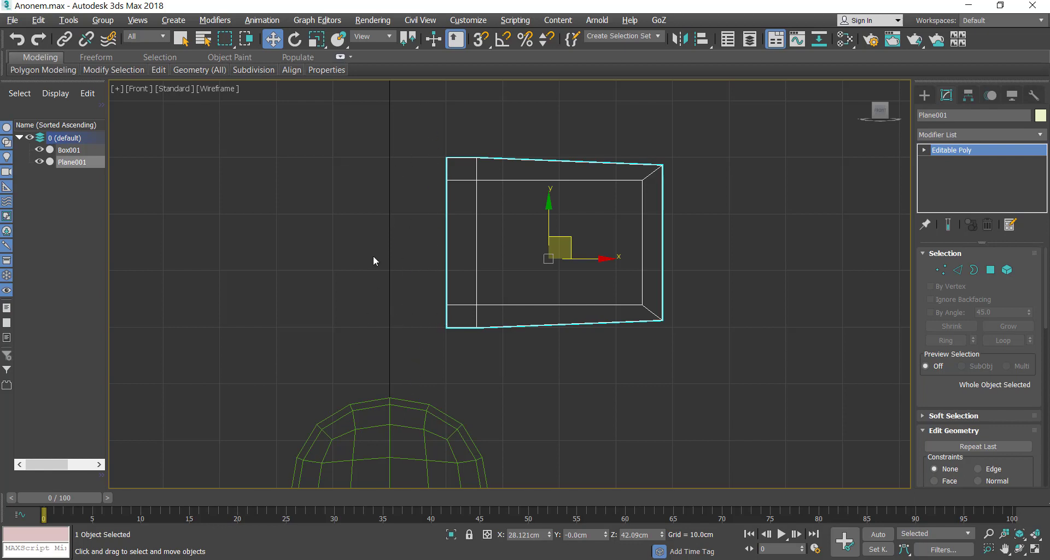
{"action": "left_click", "coordinate": [957, 270]}
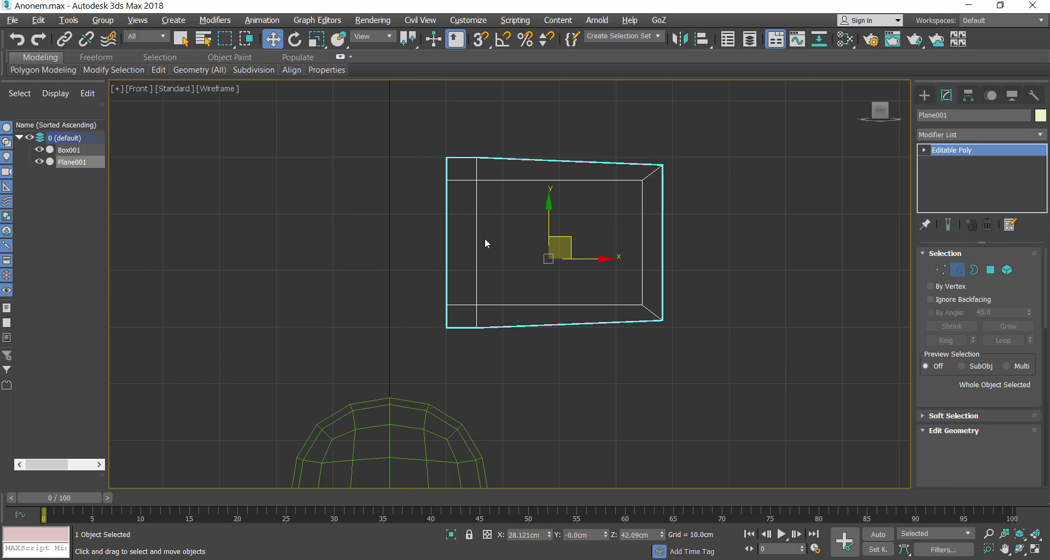
- Connect the ring of four vertical edges on the plane with one segment and zero pinch, adding a horizontal edge loop across its middle
{"action": "left_click_drag", "start_coordinate": [855, 251], "coordinate": [853, 250]}
{"action": "right_click", "coordinate": [770, 269]}
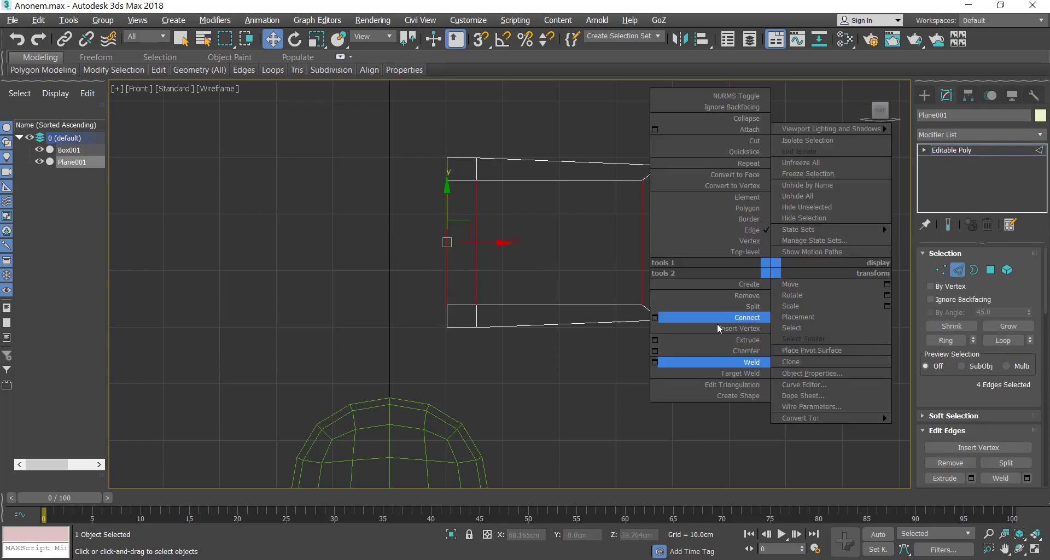
{"action": "left_click", "coordinate": [654, 317]}
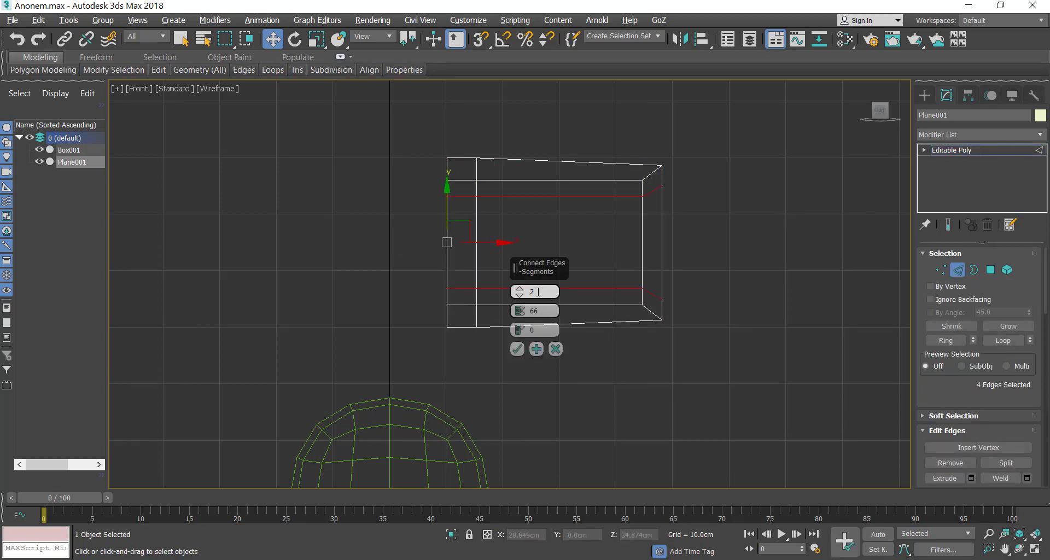
{"action": "left_click", "coordinate": [520, 296]}
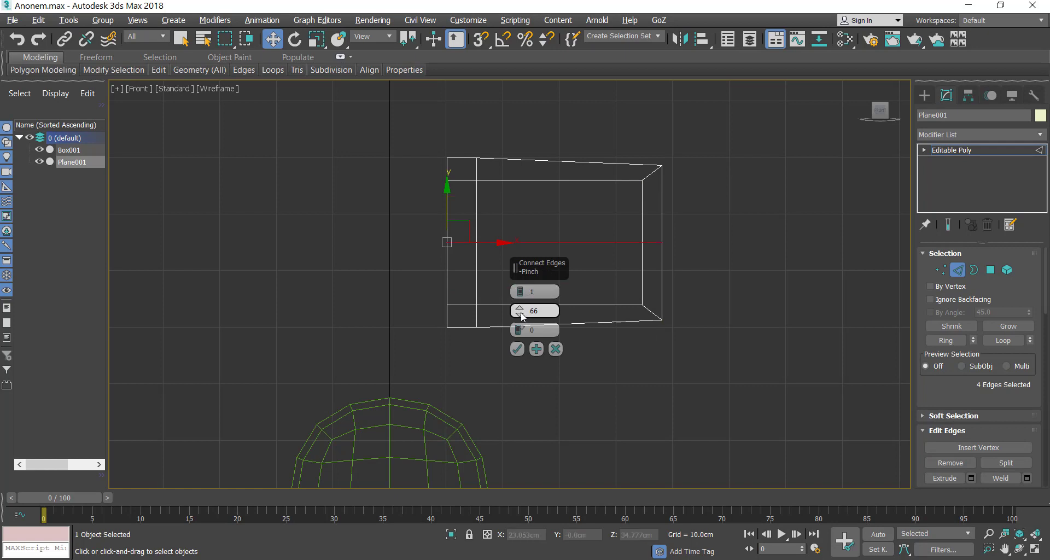
{"action": "right_click", "coordinate": [521, 314]}
{"action": "left_click", "coordinate": [516, 349]}
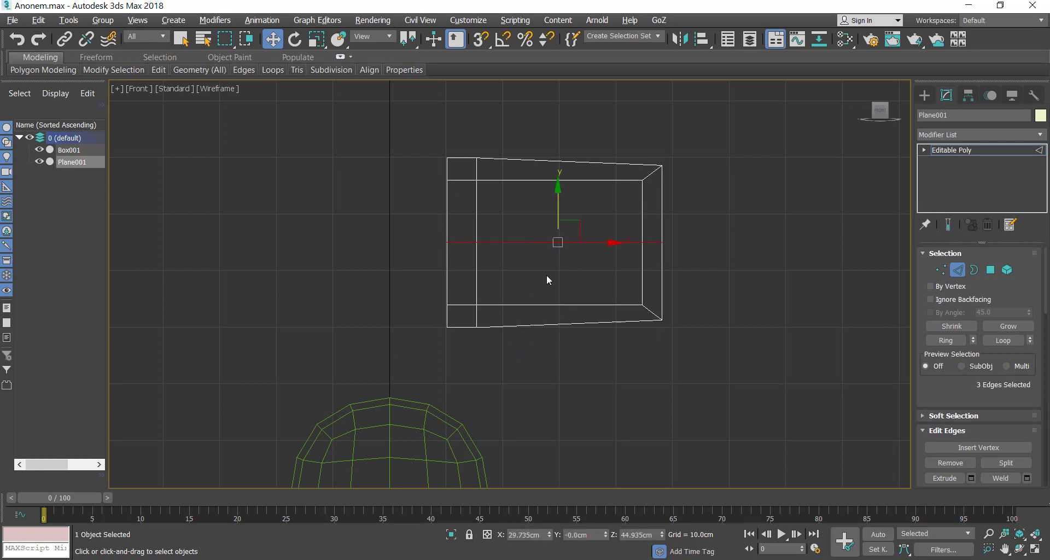
- Connect the five horizontal edges crossing the plane's wide middle section with one segment, zero pinch and zero slide
{"action": "left_click_drag", "start_coordinate": [567, 118], "coordinate": [567, 377]}
{"action": "right_click", "coordinate": [567, 369]}
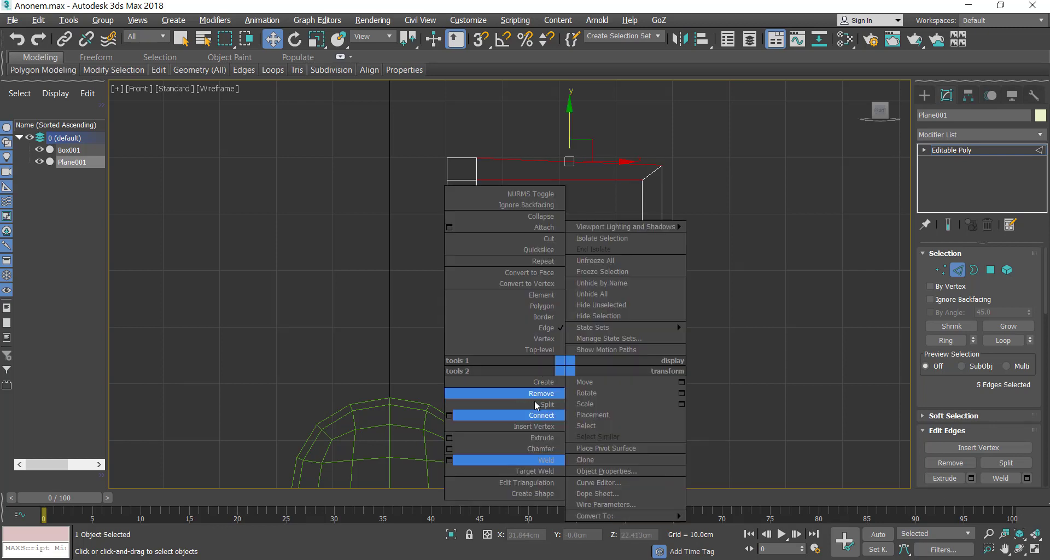
{"action": "left_click", "coordinate": [450, 415]}
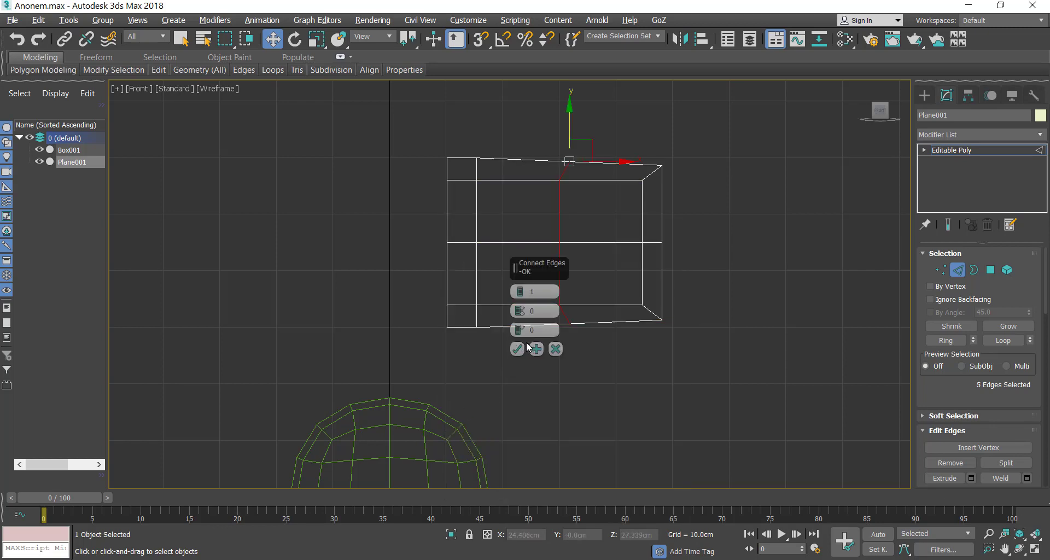
{"action": "left_click", "coordinate": [515, 352]}
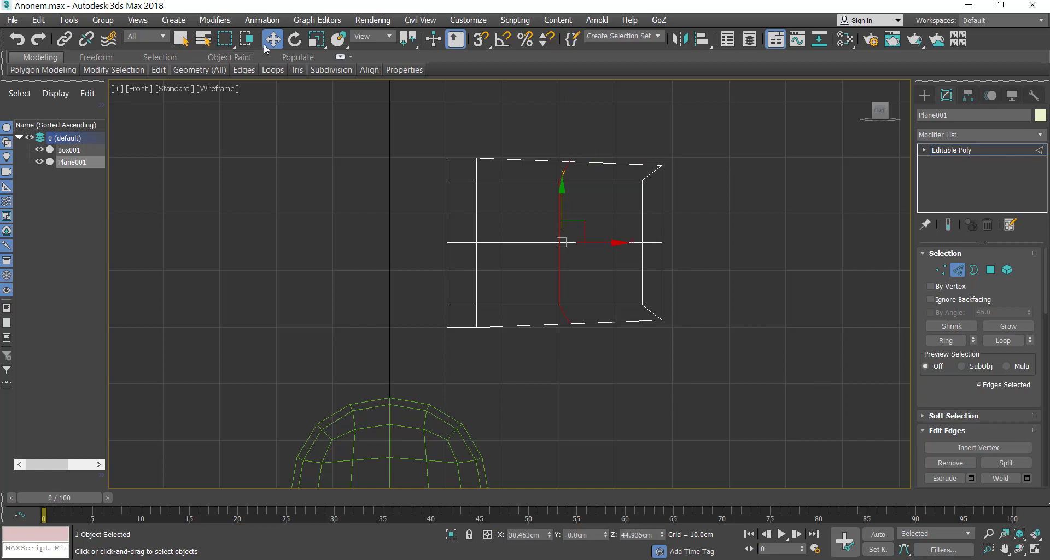
- Straighten the new vertical edge loop by scaling its five vertices flat along the X axis
{"action": "key", "text": "1"}
{"action": "left_click_drag", "start_coordinate": [582, 390], "coordinate": [584, 383]}
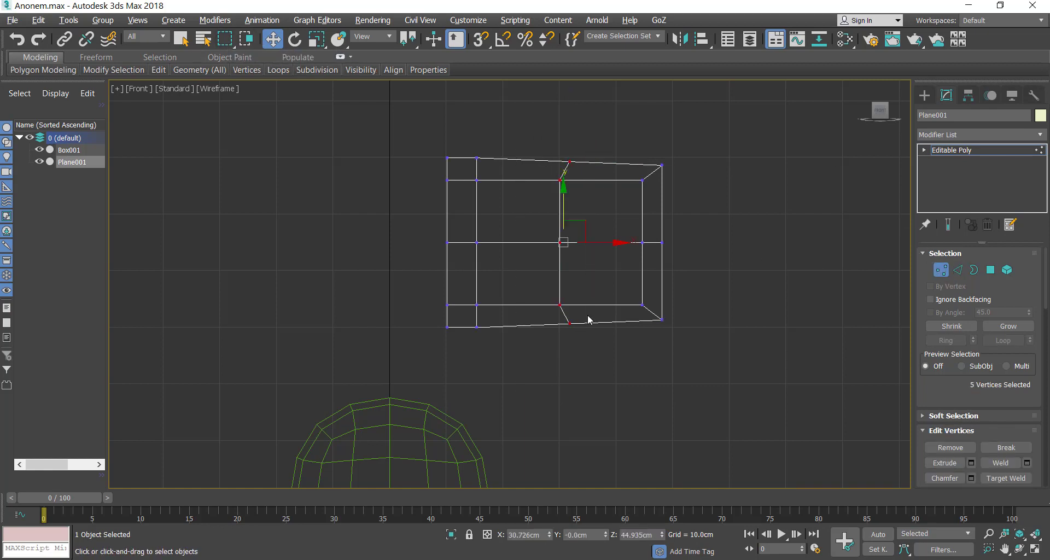
{"action": "left_click", "coordinate": [316, 39]}
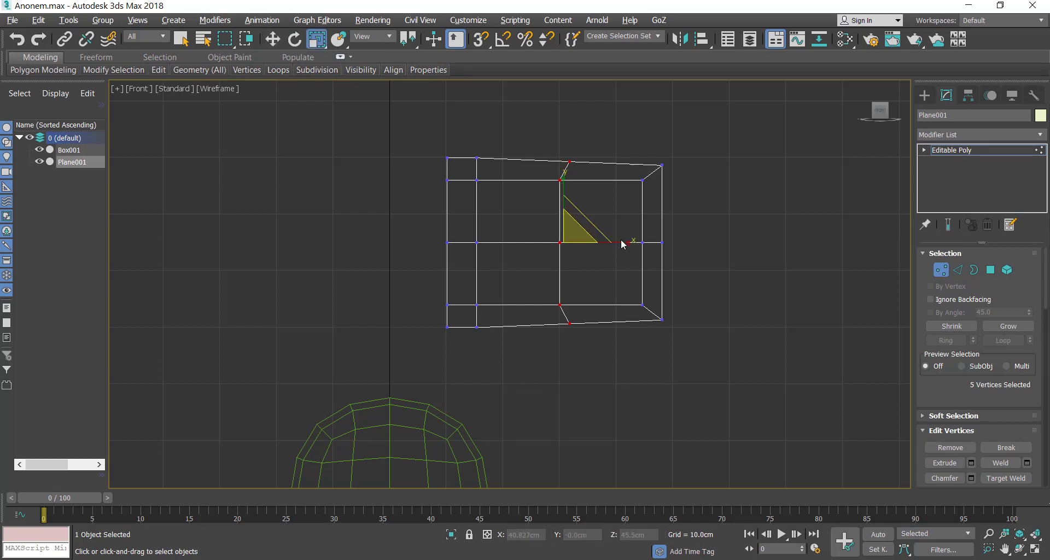
{"action": "left_click_drag", "start_coordinate": [620, 241], "coordinate": [103, 253]}
{"action": "left_click_drag", "start_coordinate": [238, 285], "coordinate": [239, 285]}
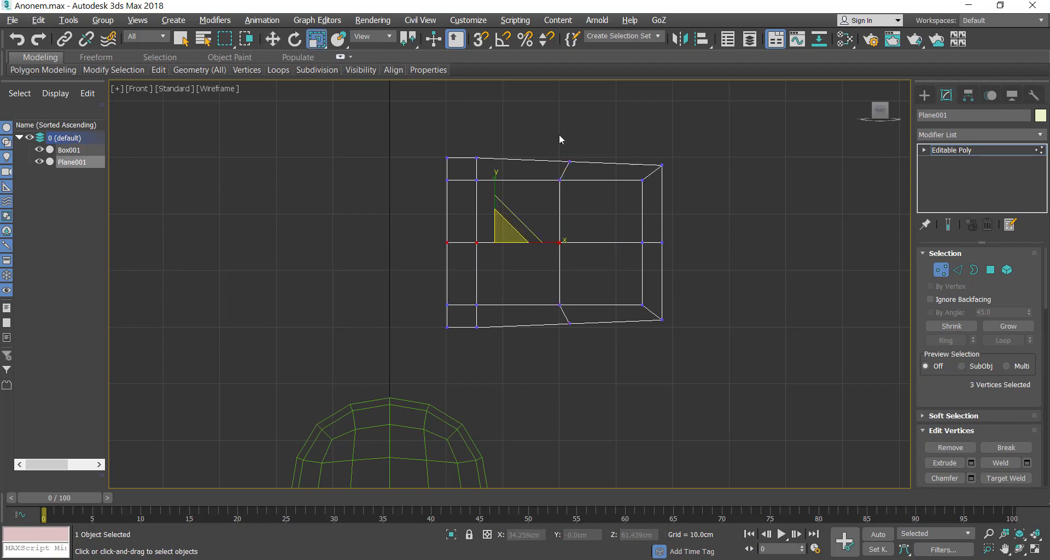
{"action": "left_click", "coordinate": [543, 111]}
{"action": "left_click_drag", "start_coordinate": [544, 111], "coordinate": [591, 400]}
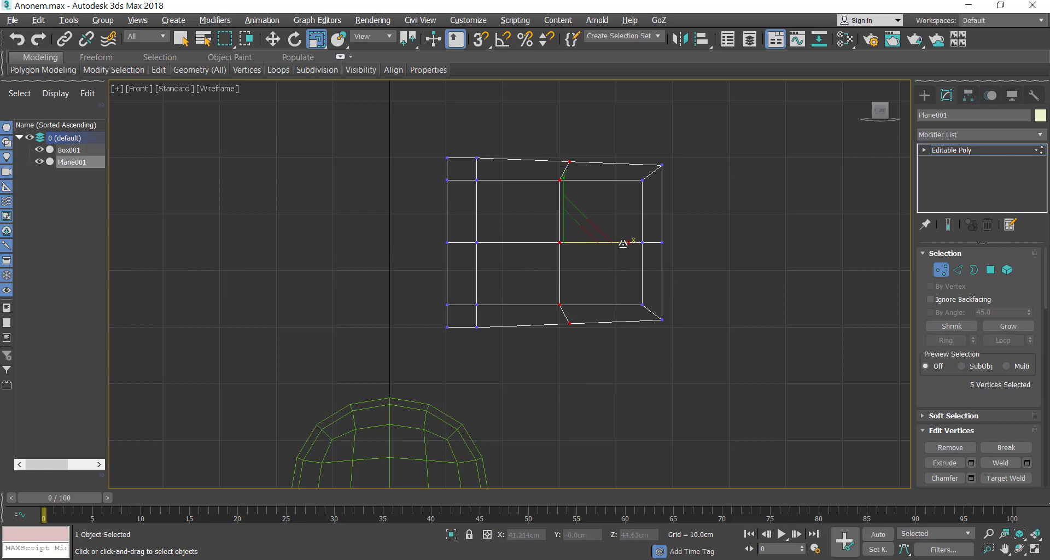
{"action": "left_click_drag", "start_coordinate": [625, 241], "coordinate": [110, 251]}
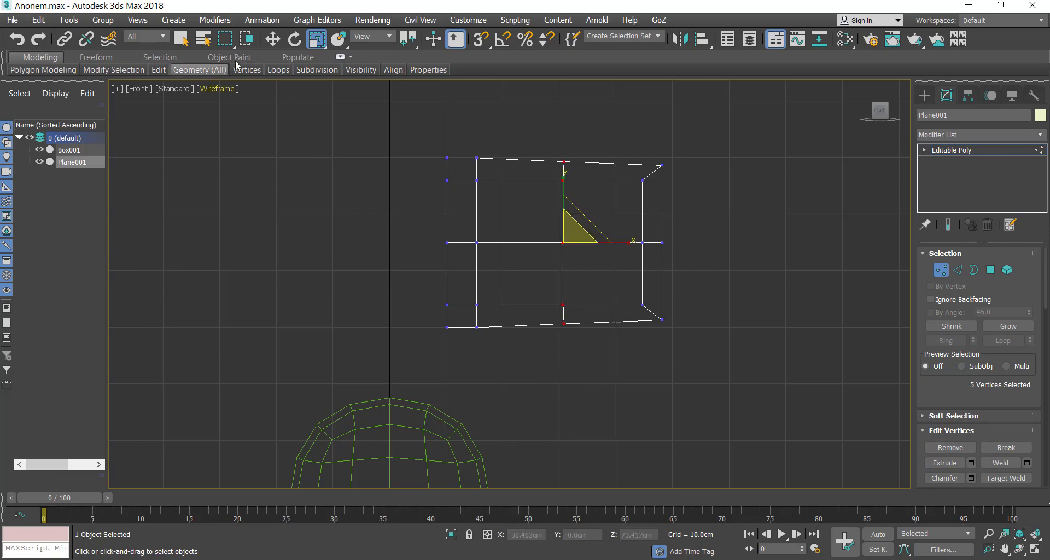
- Leave vertex editing and move the whole plane along Y to about 15.4 cm, toward the sphere's open side
{"action": "left_click", "coordinate": [273, 39]}
{"action": "key", "text": "alt+w"}
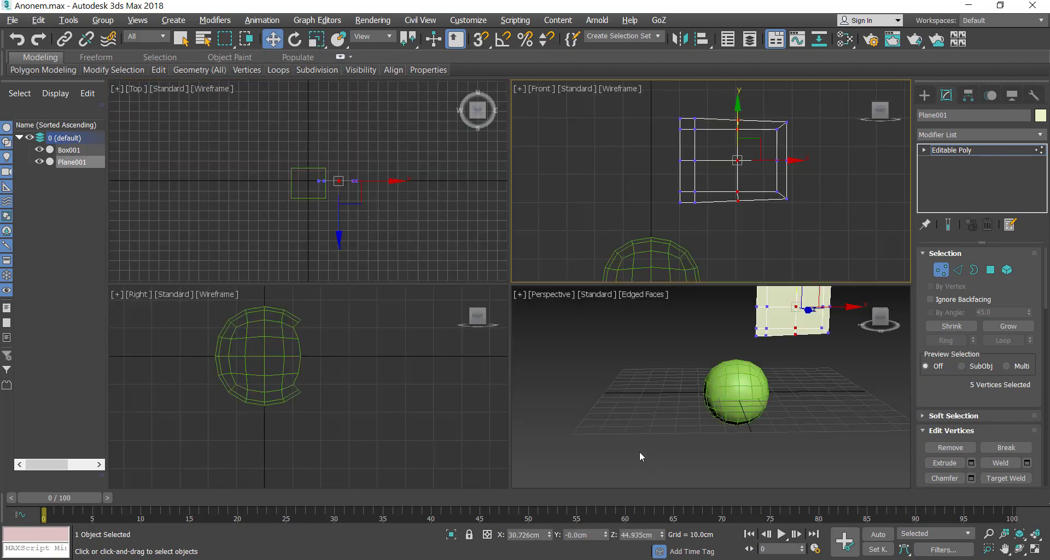
{"action": "right_click", "coordinate": [639, 451]}
{"action": "key", "text": "alt+w"}
{"action": "left_click", "coordinate": [1019, 549]}
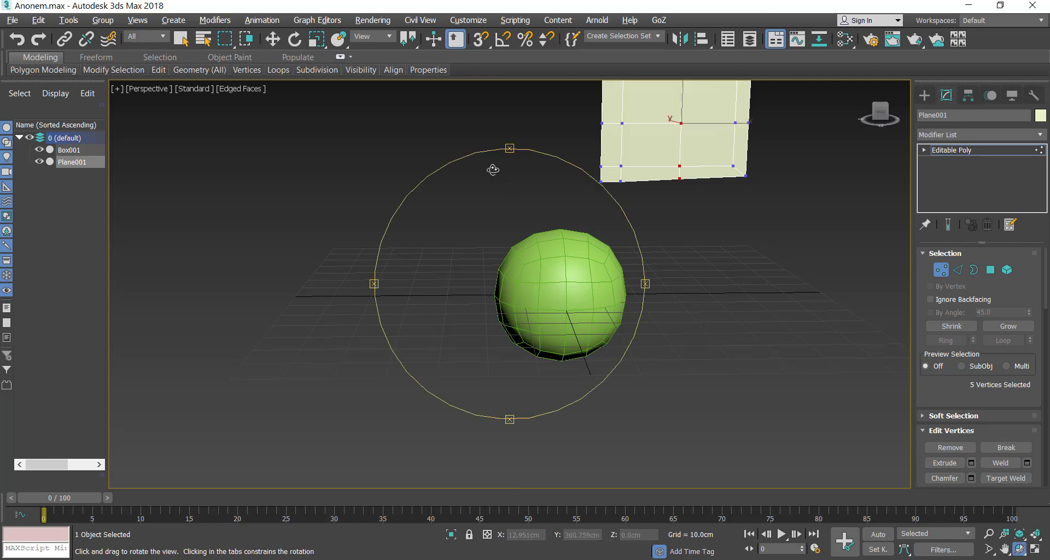
{"action": "left_click_drag", "start_coordinate": [492, 171], "coordinate": [417, 364]}
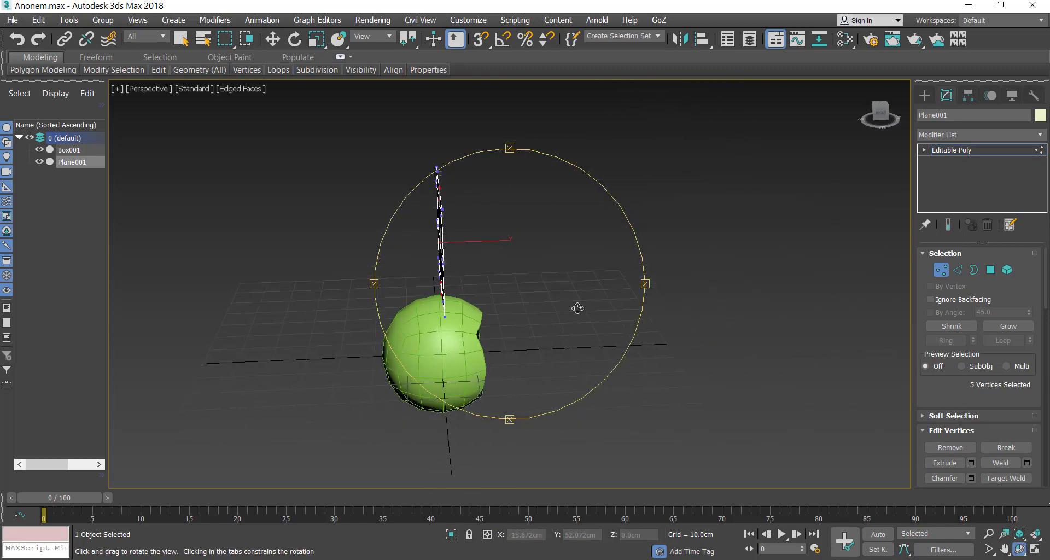
{"action": "key", "text": "w"}
{"action": "left_click", "coordinate": [940, 270]}
{"action": "key", "text": "alt+w"}
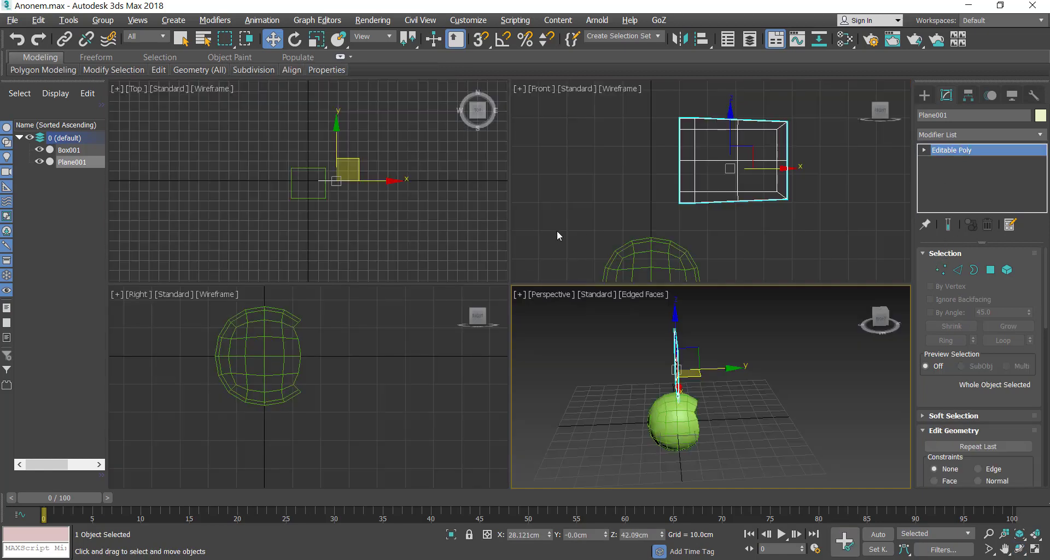
{"action": "left_click", "coordinate": [366, 235]}
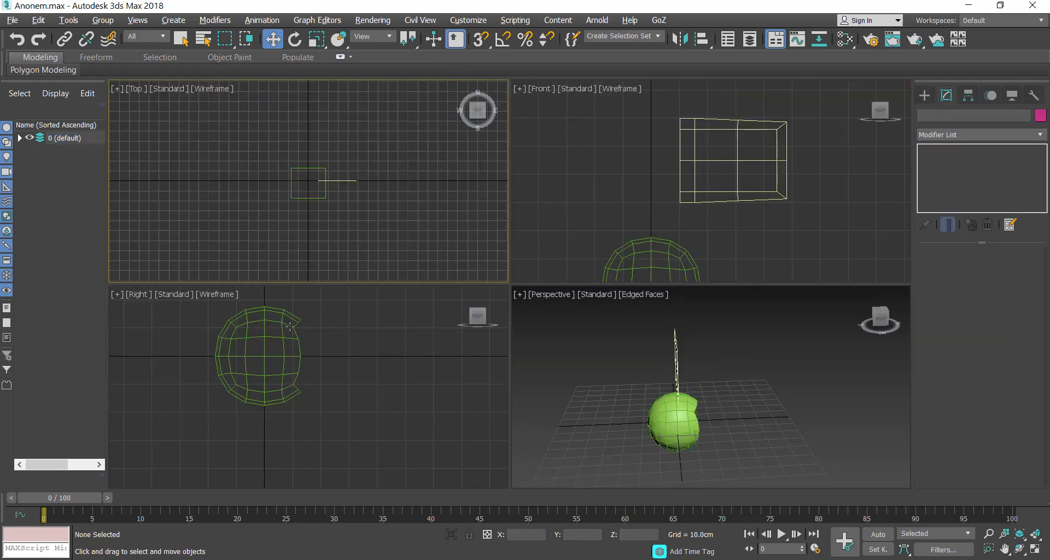
{"action": "left_click", "coordinate": [349, 181]}
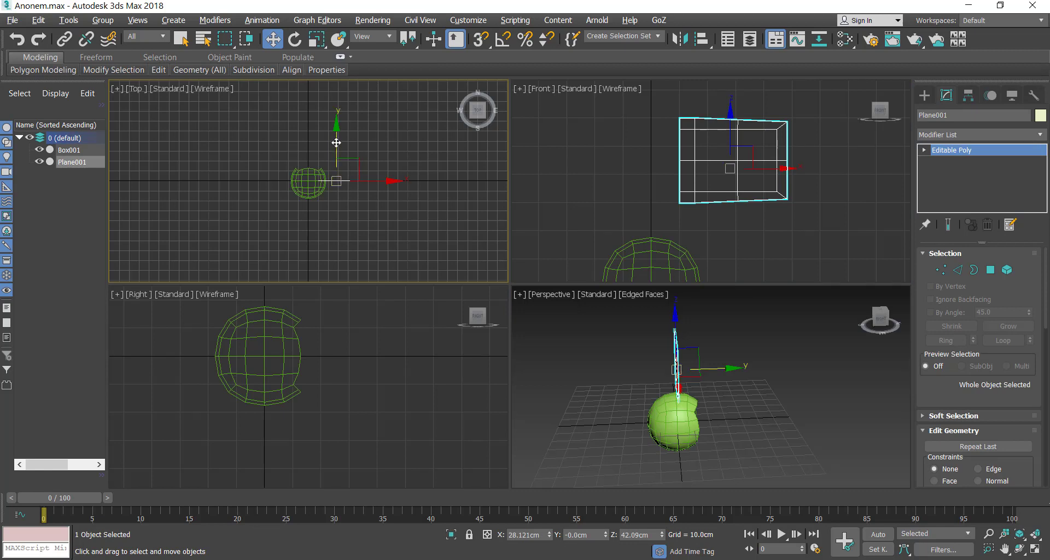
{"action": "left_click_drag", "start_coordinate": [337, 143], "coordinate": [337, 126]}
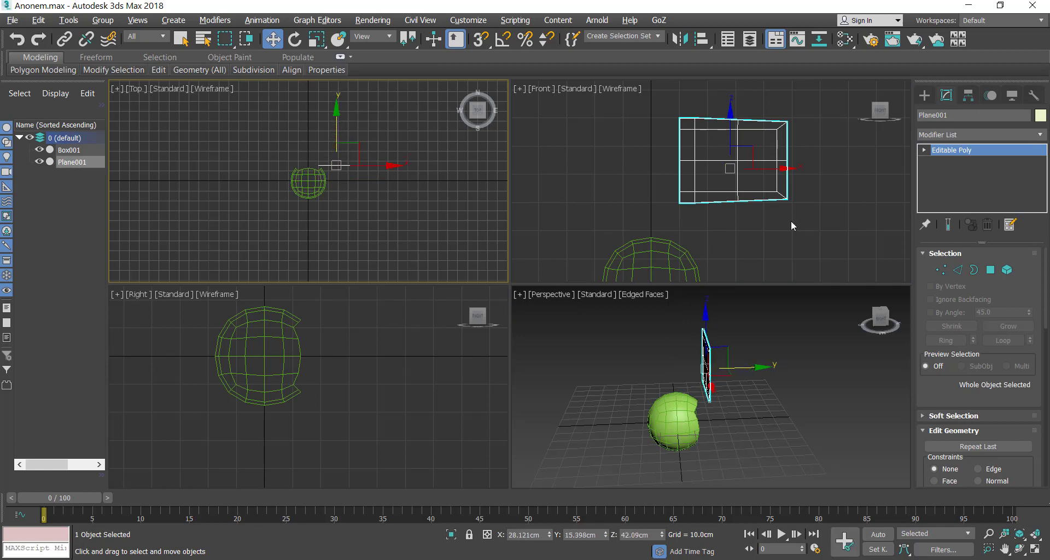
- Switch to the opened sphere and select two adjacent edges on the upper rim of its opening
{"action": "left_click", "coordinate": [727, 254]}
{"action": "left_click", "coordinate": [722, 293]}
{"action": "key", "text": "alt+w"}
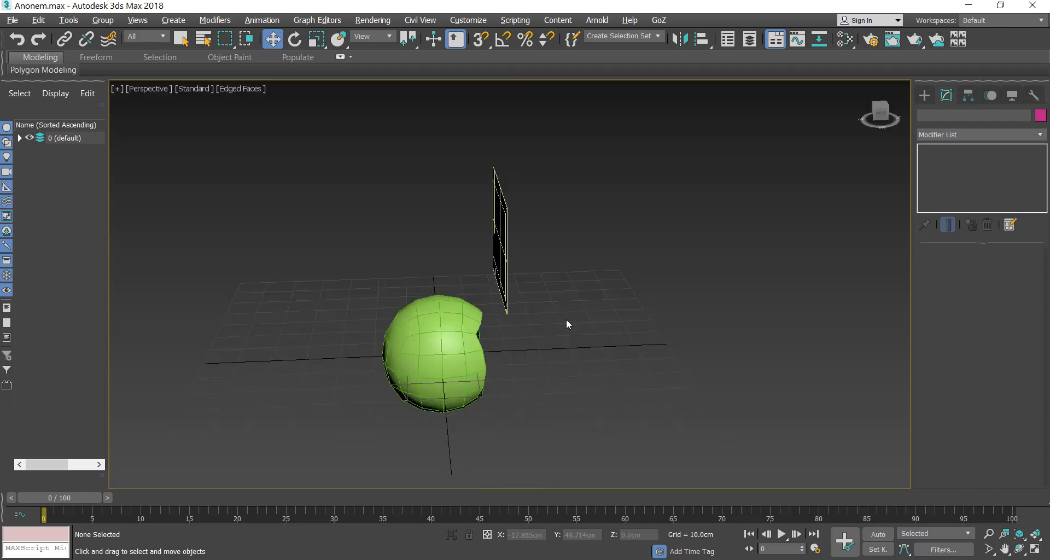
{"action": "left_click", "coordinate": [475, 328]}
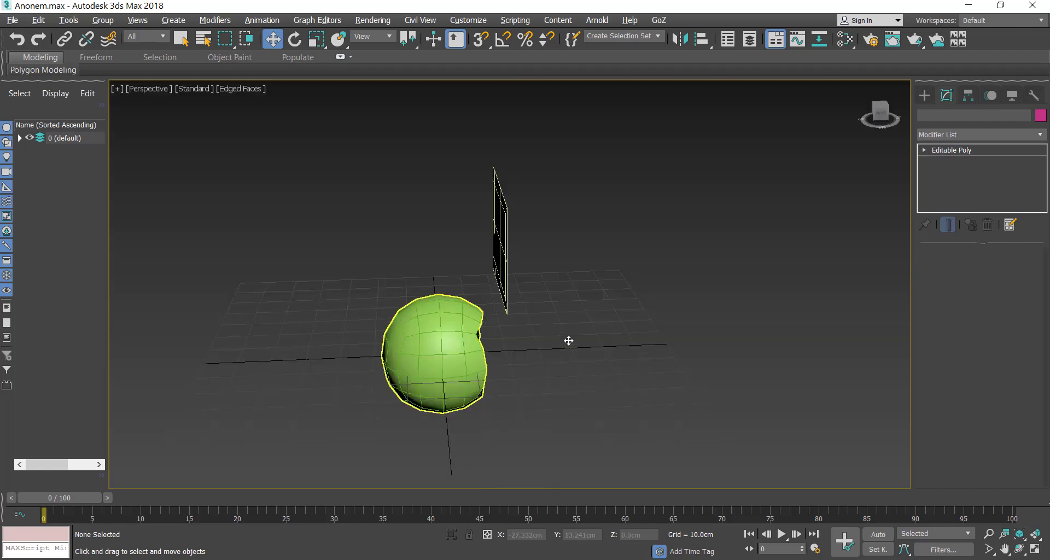
{"action": "left_click", "coordinate": [1019, 549]}
{"action": "left_click_drag", "start_coordinate": [478, 267], "coordinate": [550, 256]}
{"action": "scroll", "coordinate": [510, 275], "scroll_direction": "up", "scroll_amount": 5}
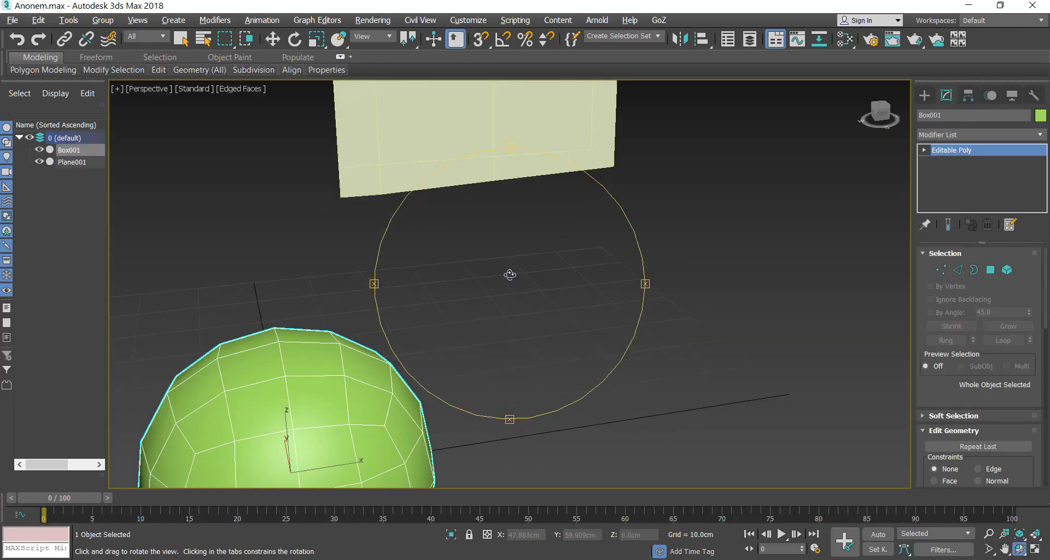
{"action": "scroll", "coordinate": [417, 253], "scroll_direction": "down", "scroll_amount": 5}
{"action": "left_click_drag", "start_coordinate": [417, 252], "coordinate": [615, 249]}
{"action": "right_click", "coordinate": [586, 257]}
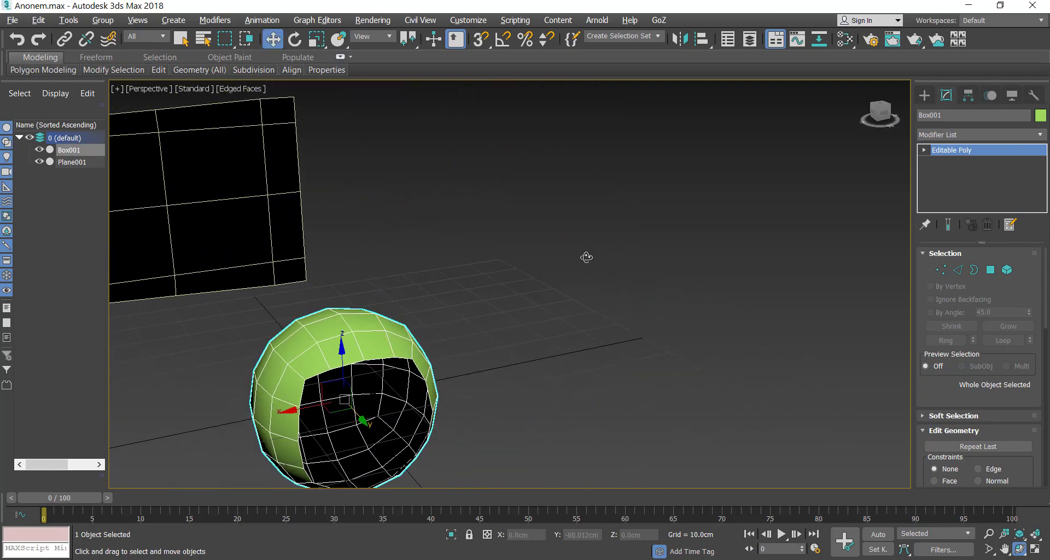
{"action": "left_click", "coordinate": [957, 269]}
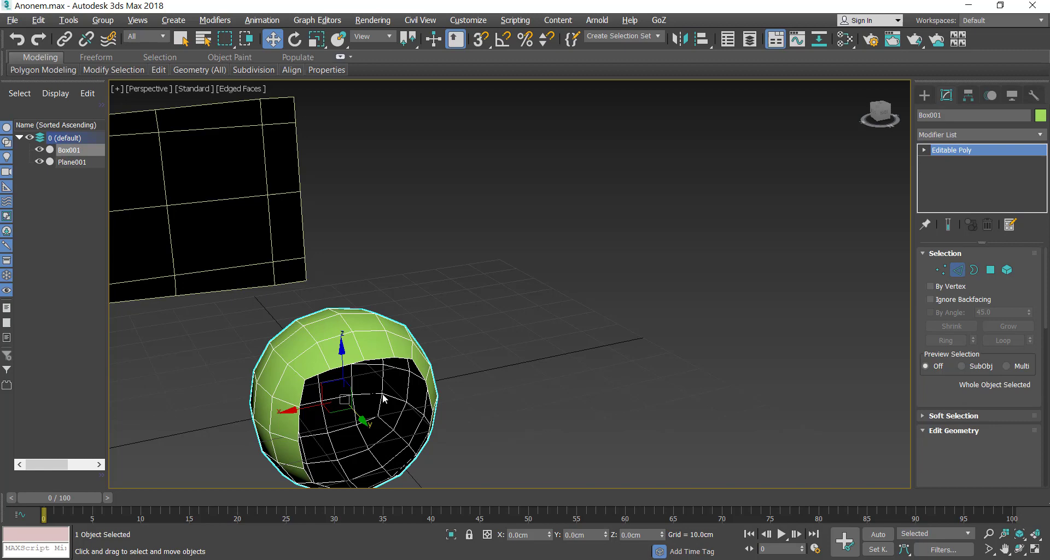
{"action": "left_click", "coordinate": [348, 364]}
{"action": "left_click", "coordinate": [321, 375], "text": "ctrl"}
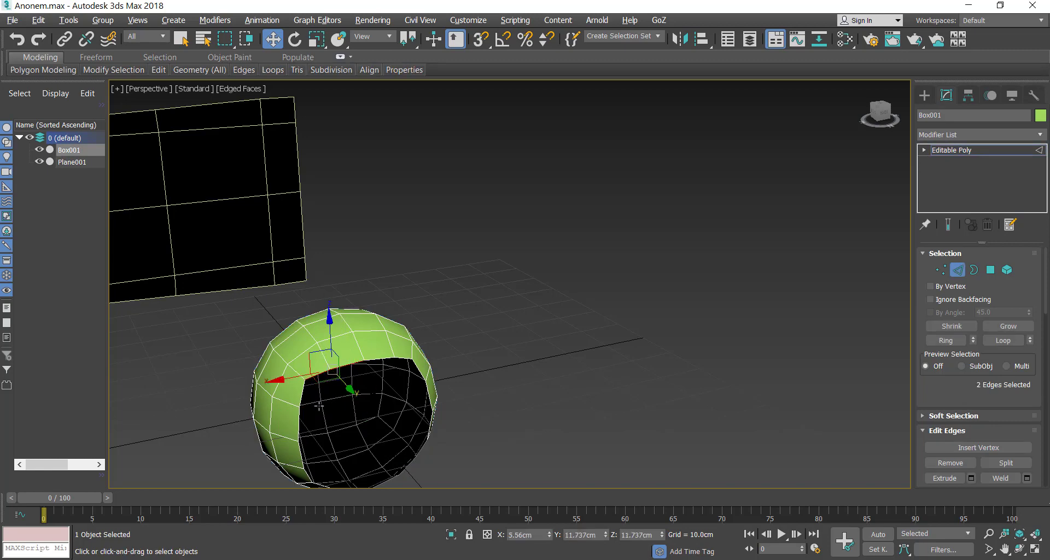
- Extend the two selected rim edges upward as a new polygon strip, ending at about Y 15.1 cm and Z 60.3 cm beside the plane's top
{"action": "key", "text": "alt+w"}
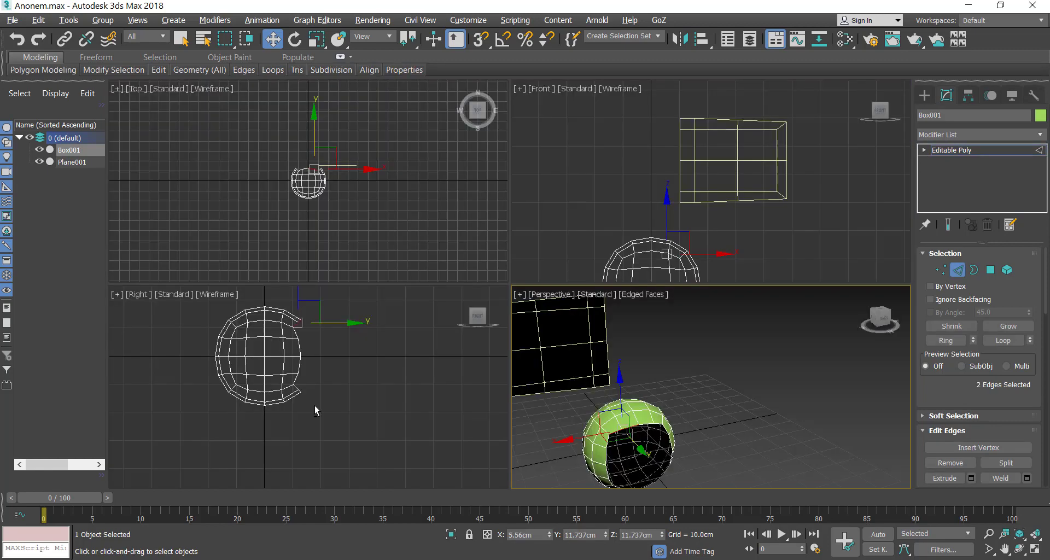
{"action": "right_click", "coordinate": [337, 378]}
{"action": "key", "text": "alt+w"}
{"action": "middle_click_drag", "start_coordinate": [376, 335], "coordinate": [258, 457]}
{"action": "scroll", "coordinate": [259, 445], "scroll_direction": "down", "scroll_amount": 2}
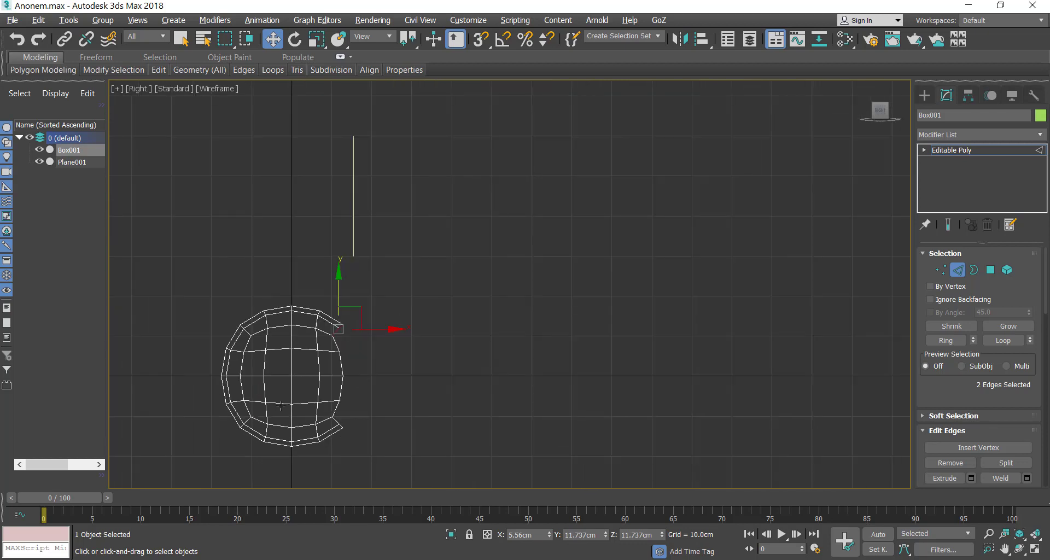
{"action": "scroll", "coordinate": [281, 405], "scroll_direction": "down", "scroll_amount": 2}
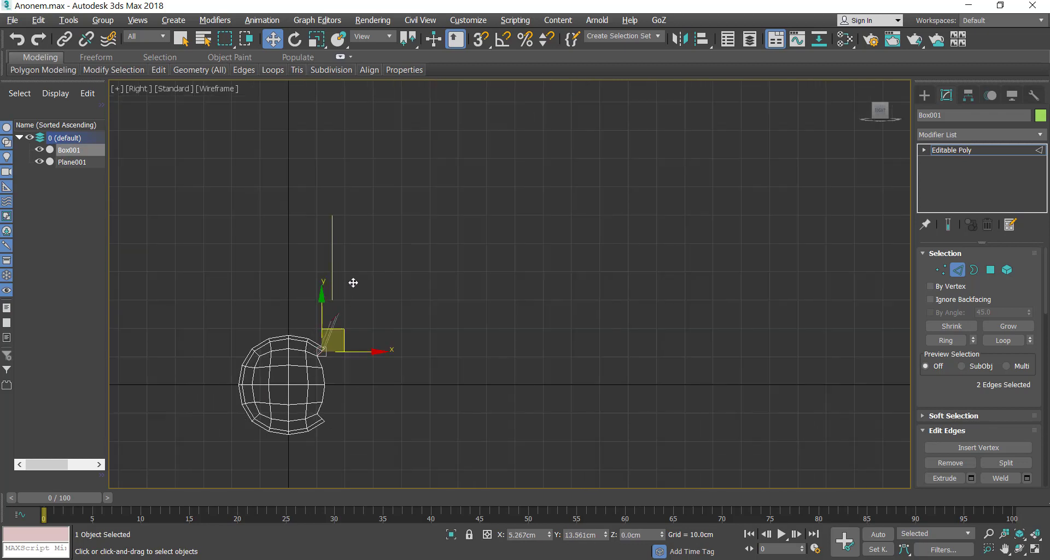
{"action": "left_click_drag", "start_coordinate": [353, 283], "coordinate": [346, 192]}
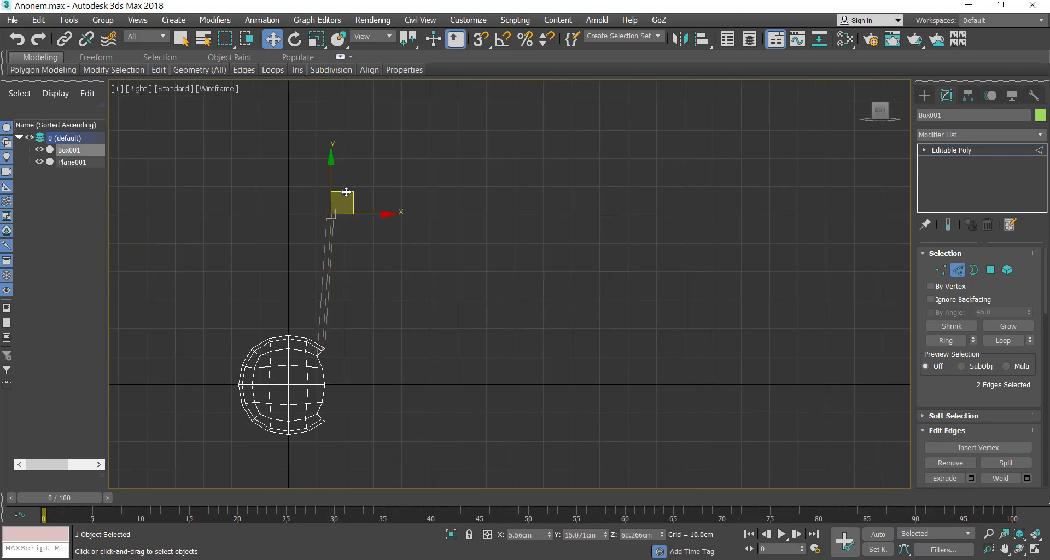
- Raise the middle and positive-X vertices at the strip's top end, bringing the outermost one to about Z 62.2 cm, and clear the selection
{"action": "key", "text": "alt+w"}
{"action": "right_click", "coordinate": [612, 222]}
{"action": "key", "text": "alt+w"}
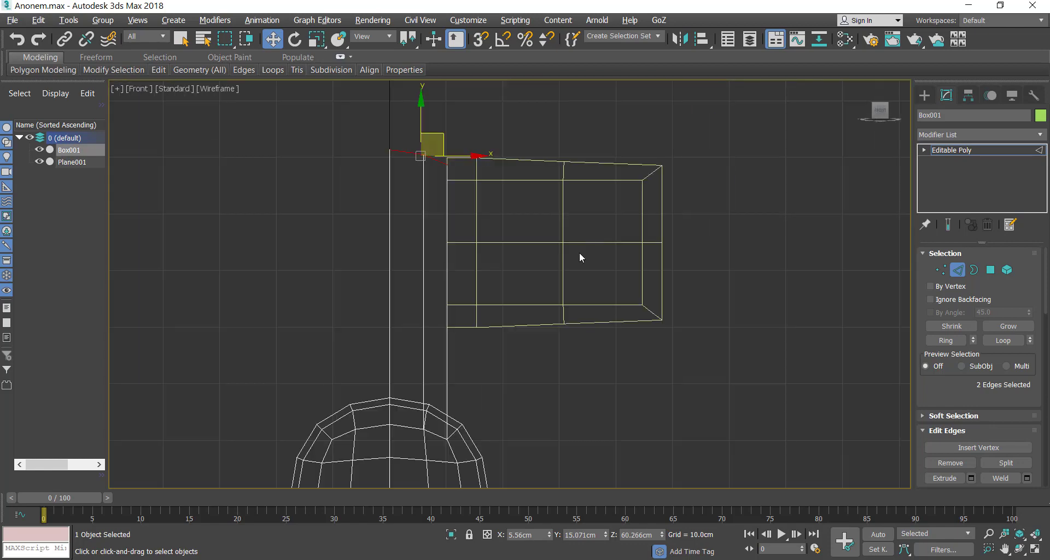
{"action": "left_click", "coordinate": [424, 210]}
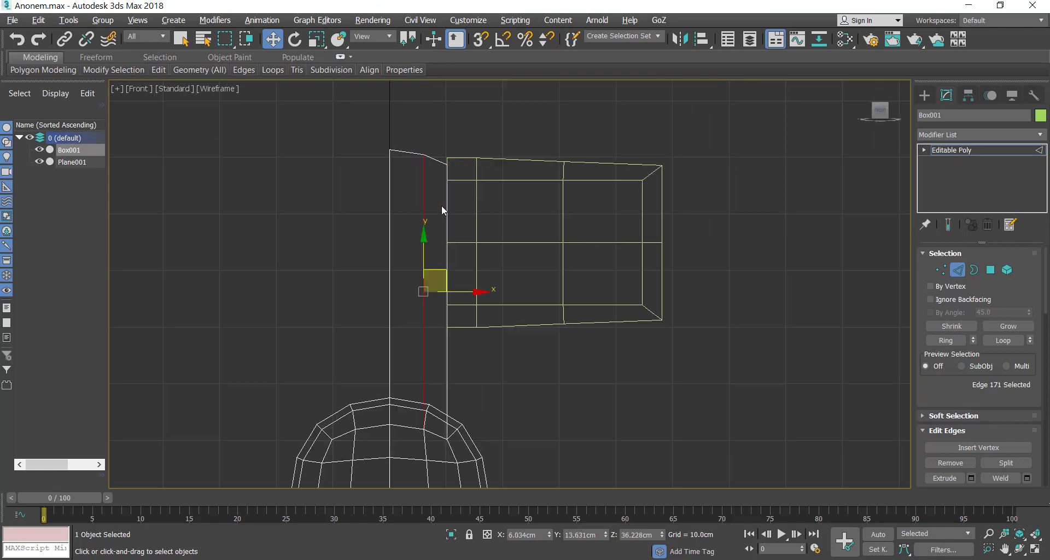
{"action": "left_click", "coordinate": [941, 269]}
{"action": "left_click_drag", "start_coordinate": [464, 175], "coordinate": [436, 132]}
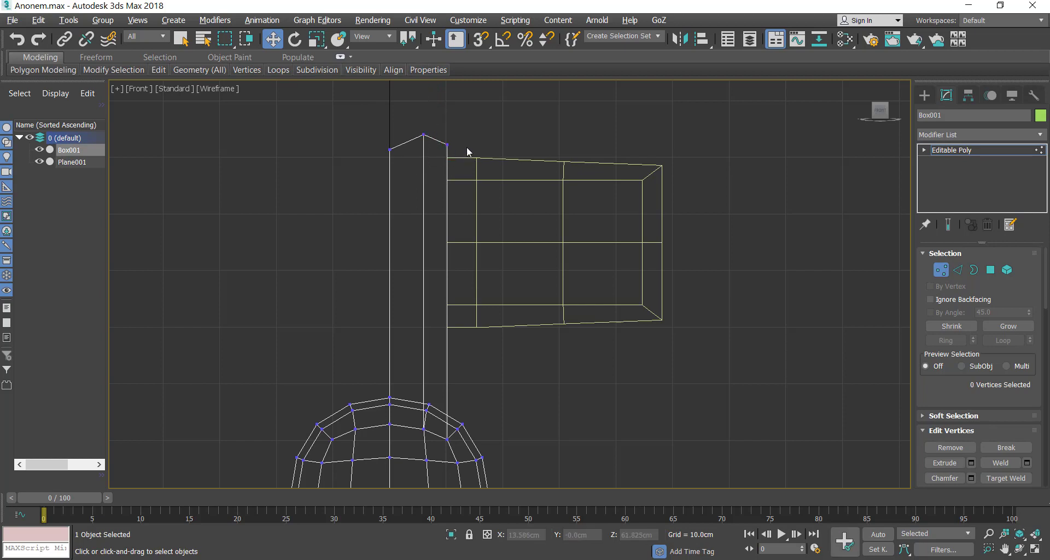
{"action": "left_click", "coordinate": [448, 144]}
{"action": "left_click_drag", "start_coordinate": [449, 110], "coordinate": [453, 119]}
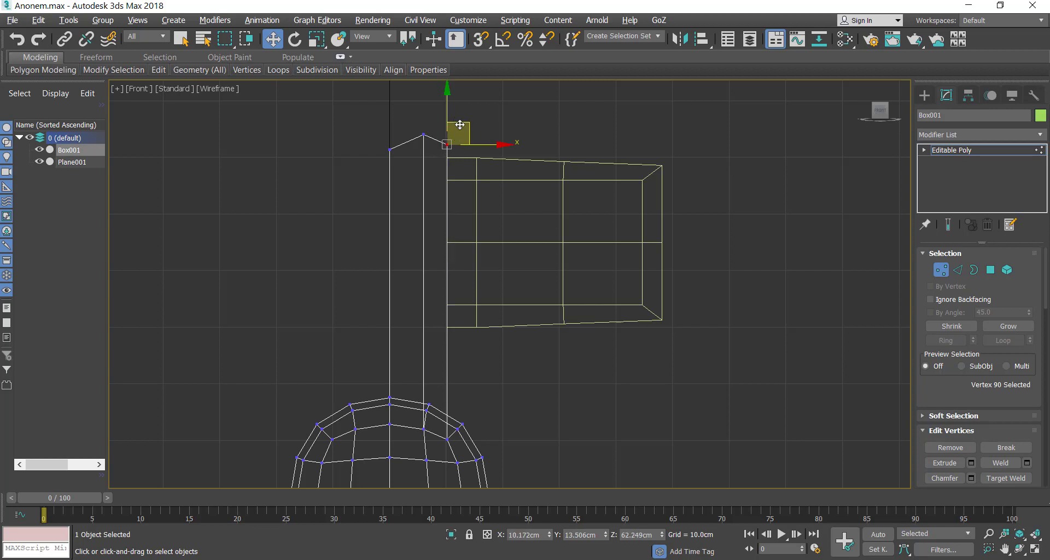
{"action": "left_click", "coordinate": [484, 170]}
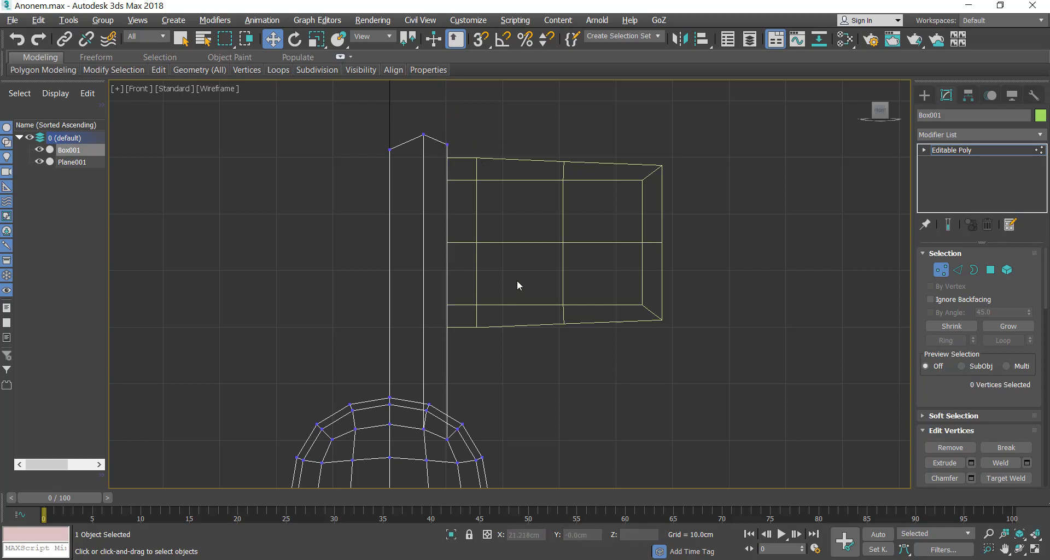
{"action": "key", "text": "alt+w"}
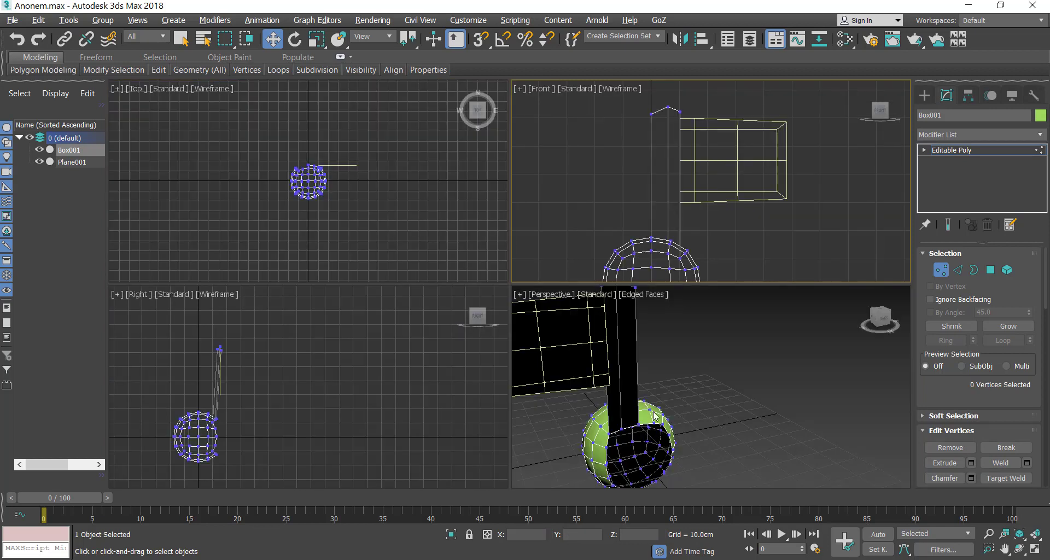
- Leave vertex editing, switch to edge editing, and select the three long vertical edges of the strip rising from the sphere
{"action": "left_click", "coordinate": [704, 388]}
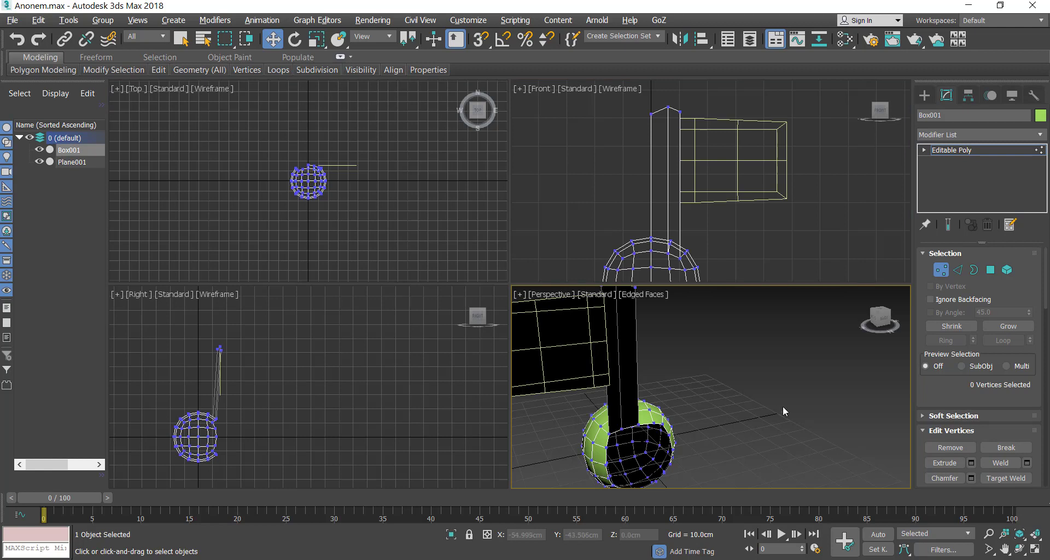
{"action": "left_click", "coordinate": [884, 320]}
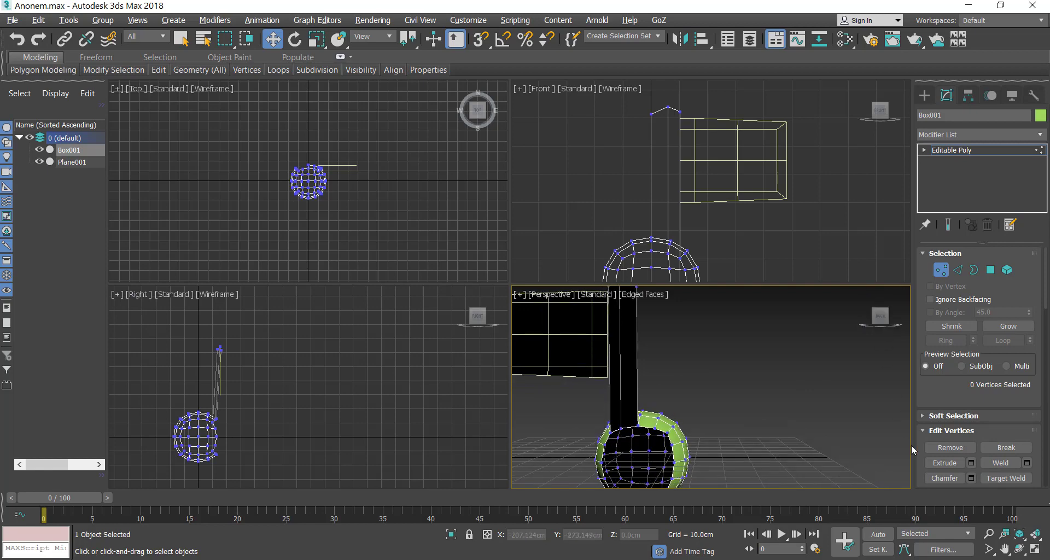
{"action": "left_click", "coordinate": [1020, 550]}
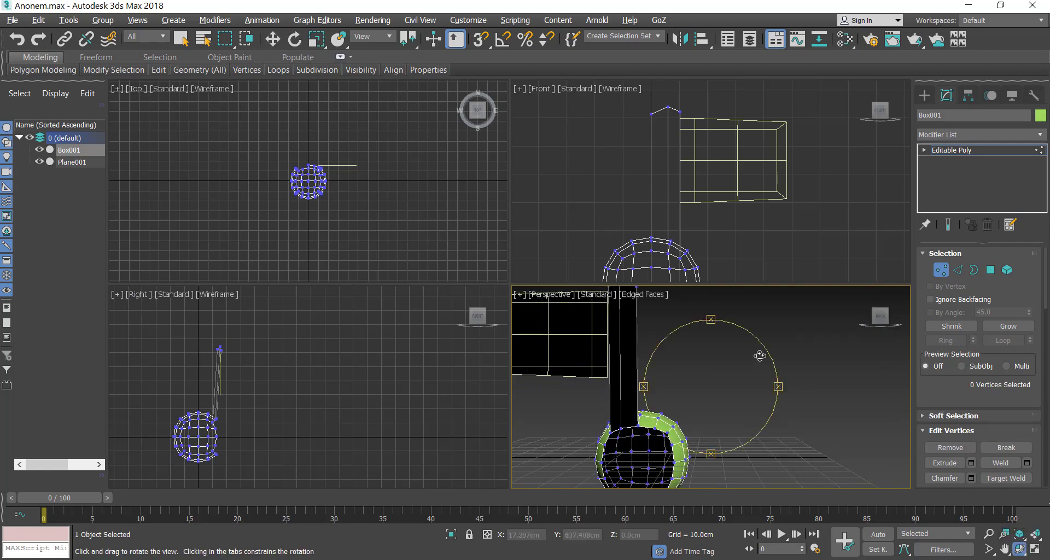
{"action": "left_click_drag", "start_coordinate": [711, 356], "coordinate": [705, 388]}
{"action": "right_click", "coordinate": [727, 385]}
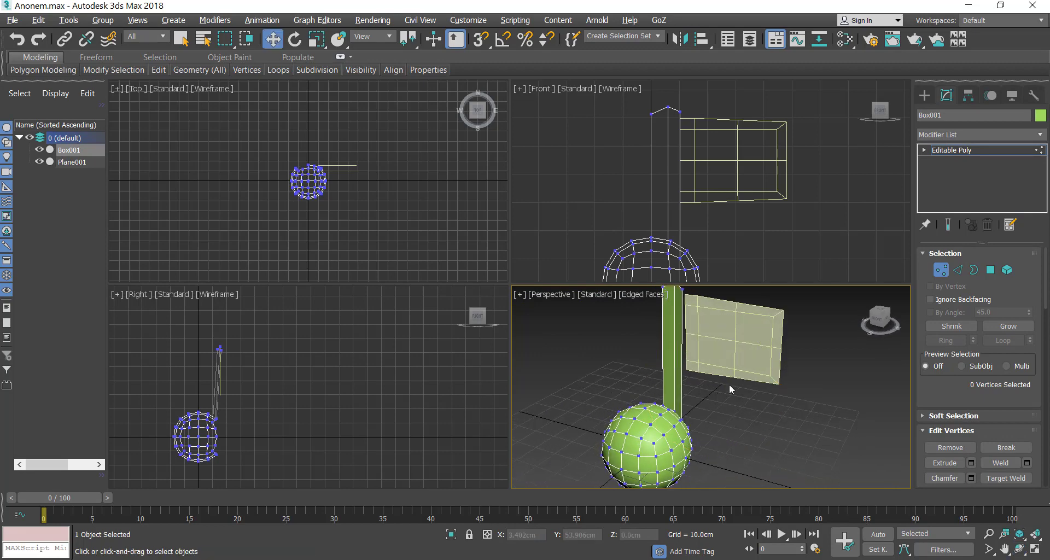
{"action": "left_click", "coordinate": [940, 269]}
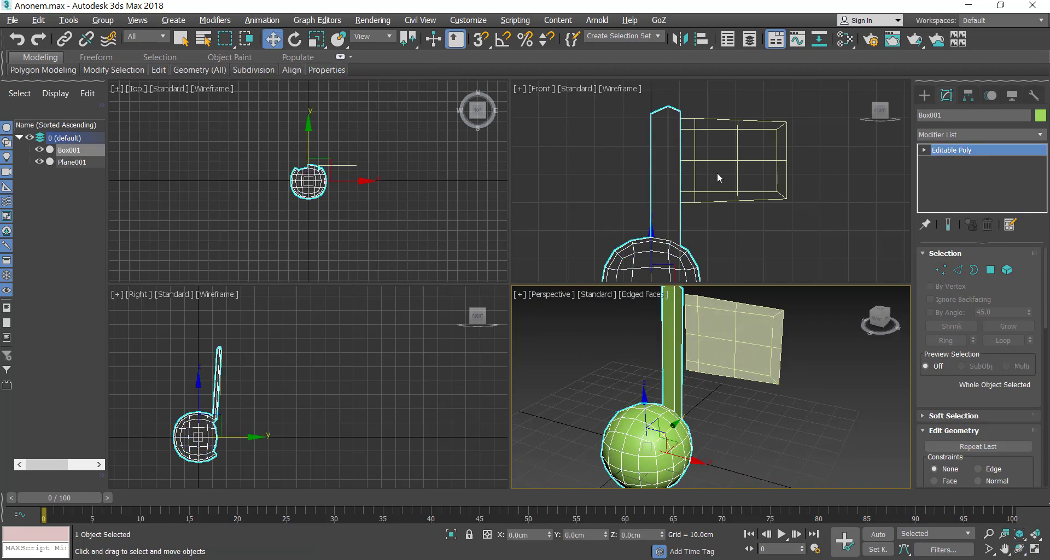
{"action": "left_click", "coordinate": [679, 160]}
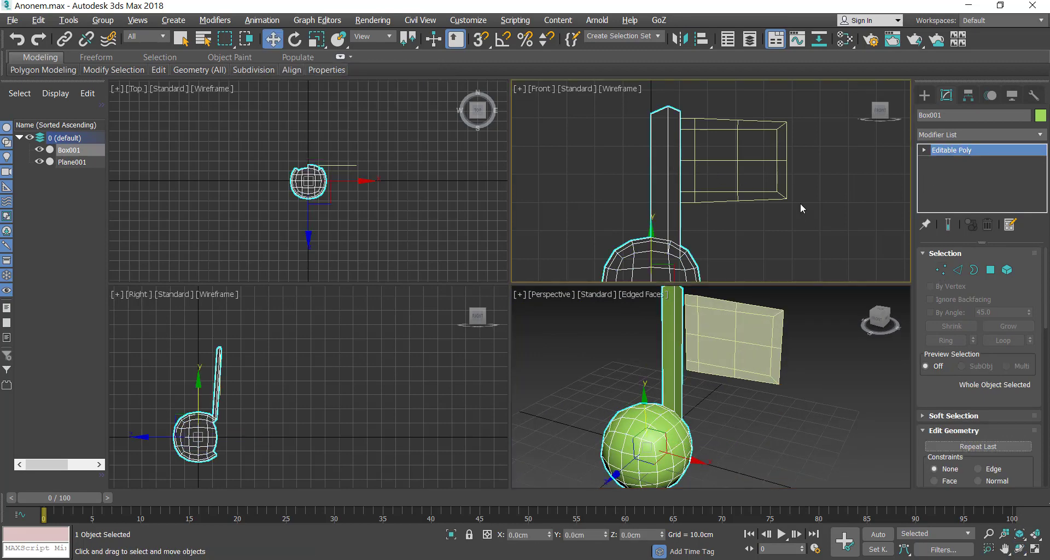
{"action": "left_click", "coordinate": [957, 270]}
{"action": "left_click", "coordinate": [667, 180]}
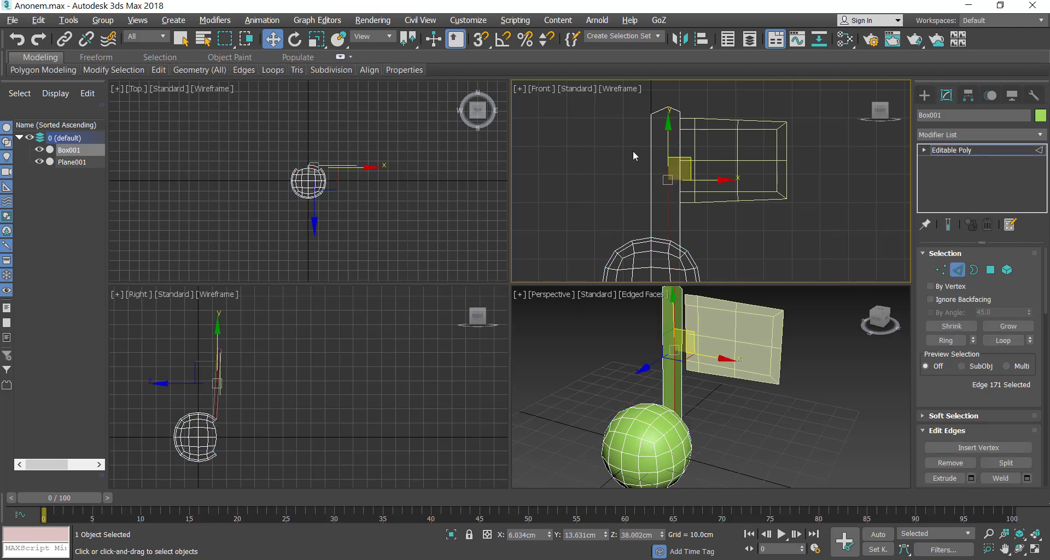
{"action": "double_click", "coordinate": [710, 194]}
{"action": "right_click", "coordinate": [731, 216]}
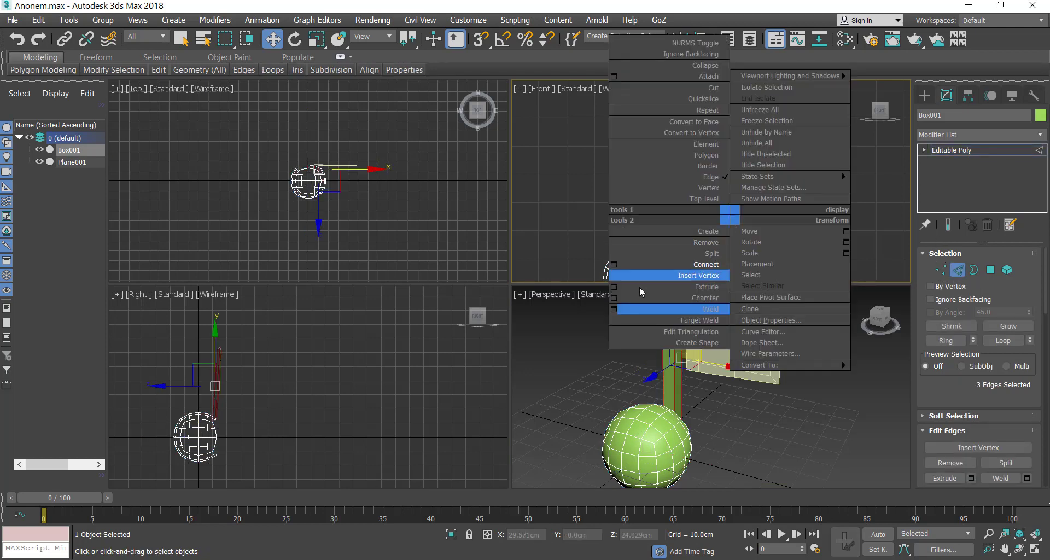
{"action": "left_click", "coordinate": [613, 310]}
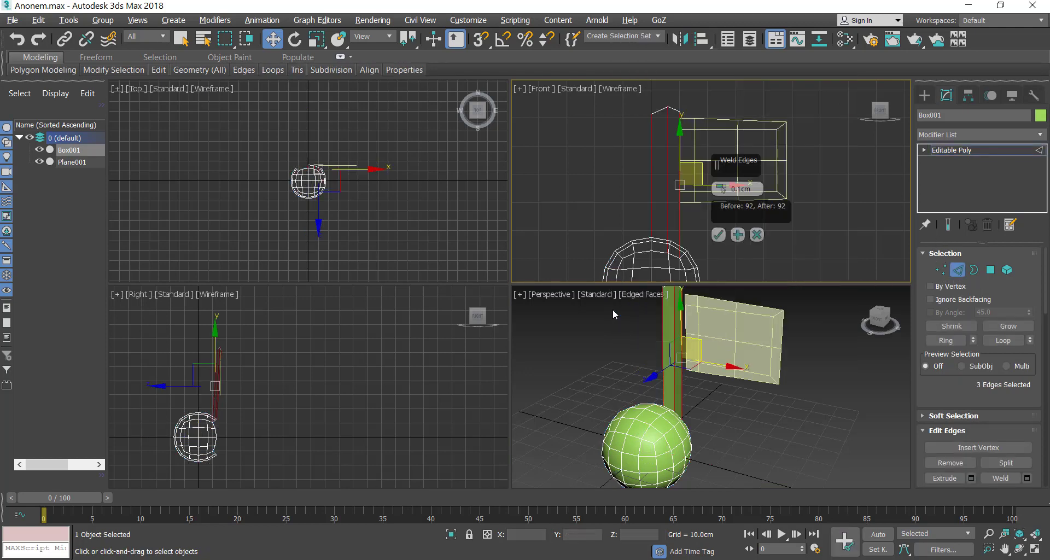
{"action": "left_click", "coordinate": [756, 236]}
- Preview a Connect with 5 segments and slide 52 across the three strip edges, and reset it to 1 segment and slide 0
{"action": "right_click", "coordinate": [754, 243]}
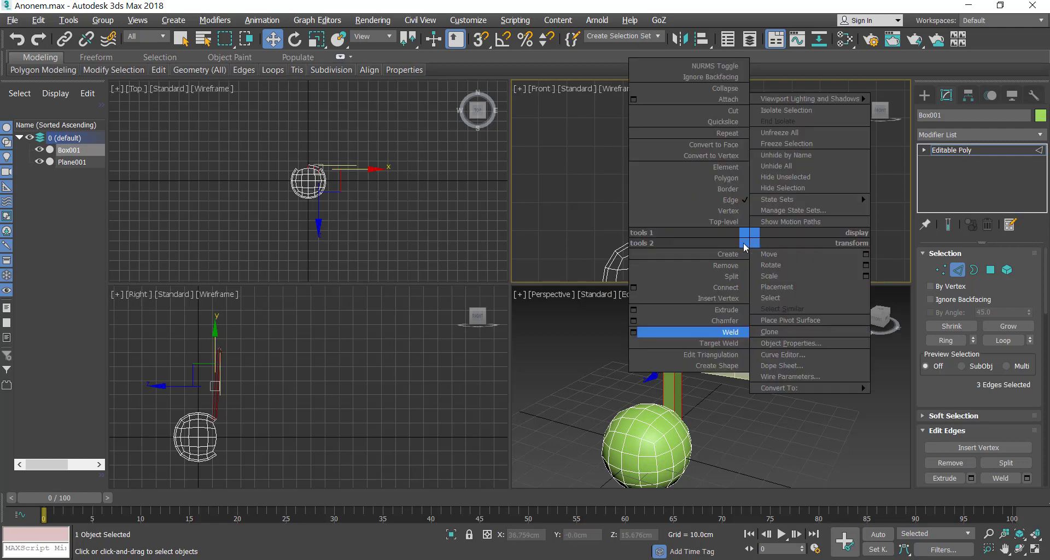
{"action": "left_click", "coordinate": [633, 287]}
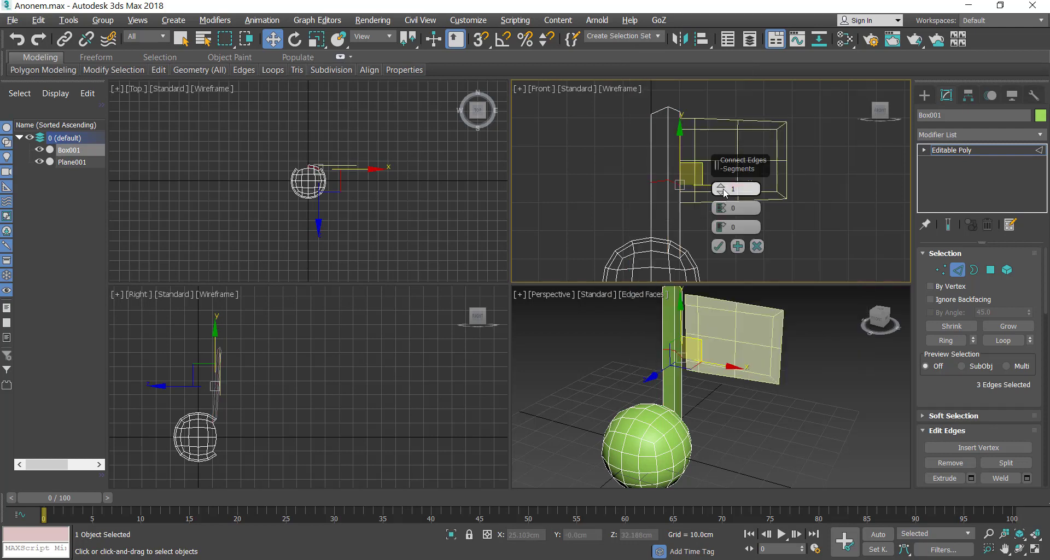
{"action": "left_click", "coordinate": [720, 185]}
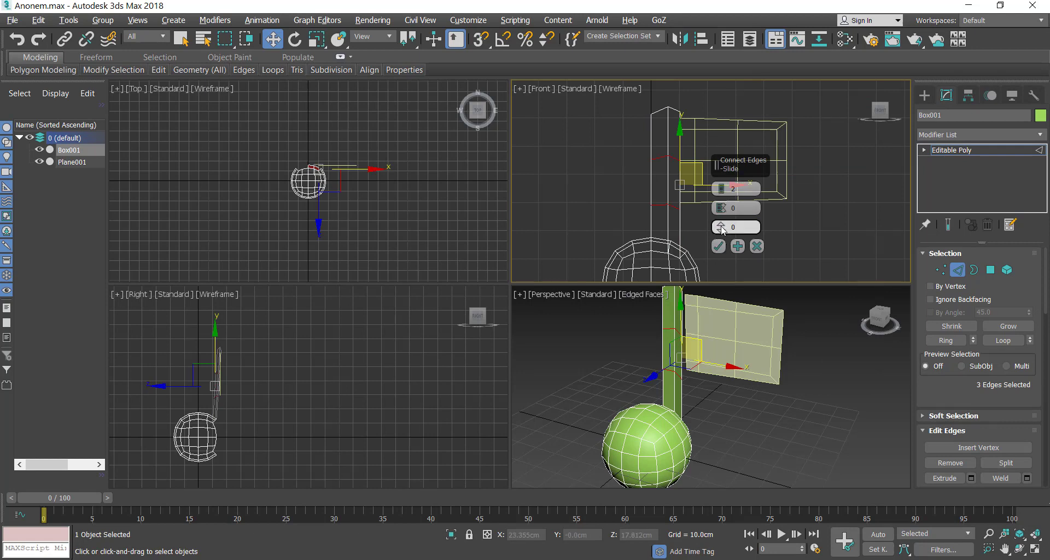
{"action": "left_click_drag", "start_coordinate": [722, 229], "coordinate": [729, 116]}
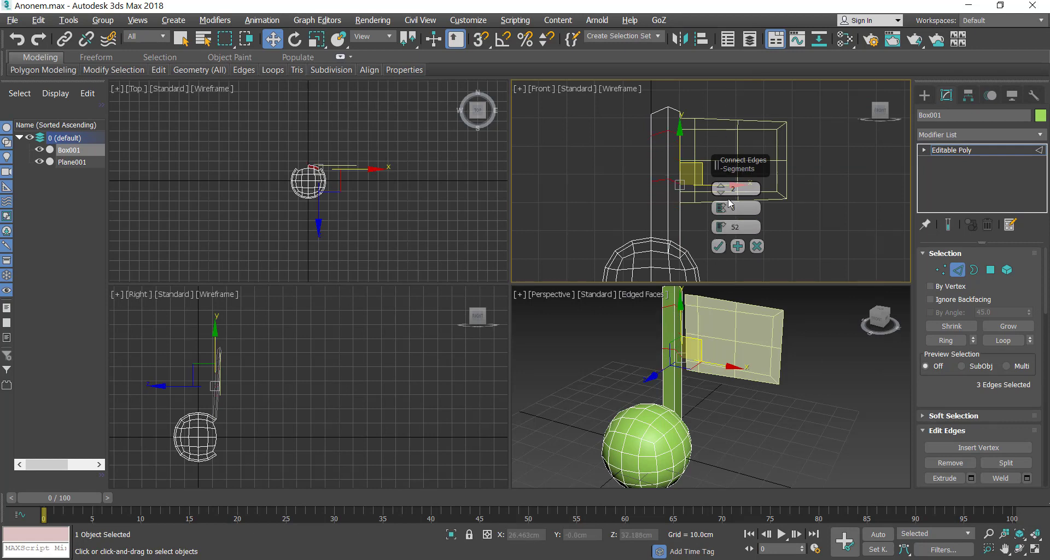
{"action": "left_click", "coordinate": [720, 186]}
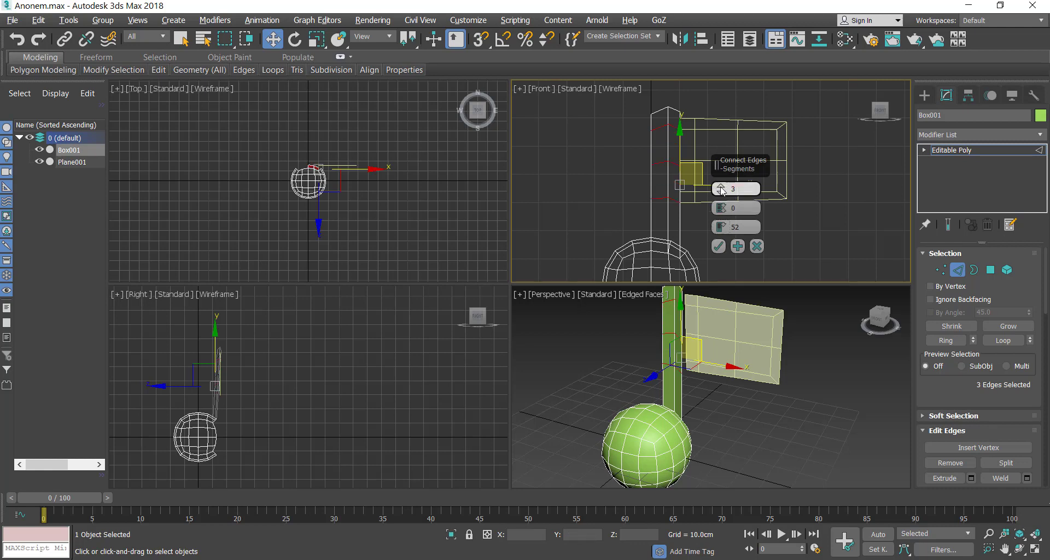
{"action": "left_click", "coordinate": [722, 187]}
{"action": "left_click_drag", "start_coordinate": [723, 189], "coordinate": [725, 185]}
{"action": "key", "text": "alt+w"}
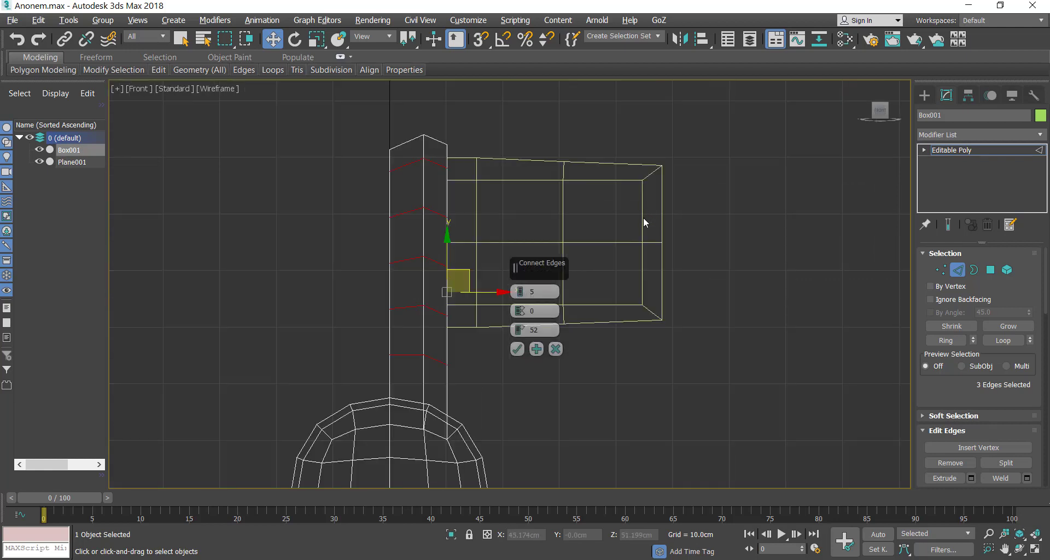
{"action": "scroll", "coordinate": [480, 353], "scroll_direction": "up", "scroll_amount": 4}
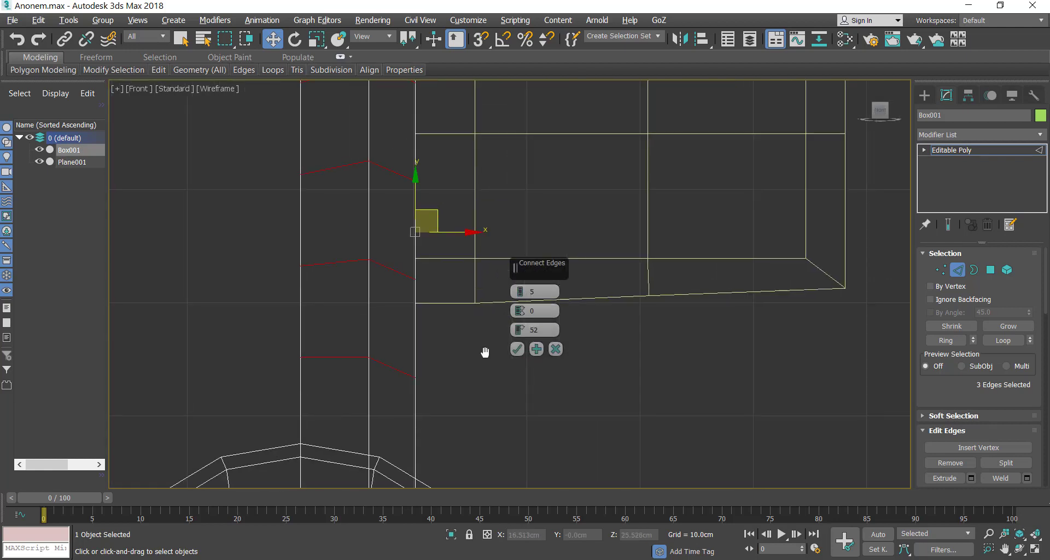
{"action": "middle_click_drag", "start_coordinate": [485, 352], "coordinate": [492, 398]}
{"action": "scroll", "coordinate": [492, 398], "scroll_direction": "down", "scroll_amount": 2}
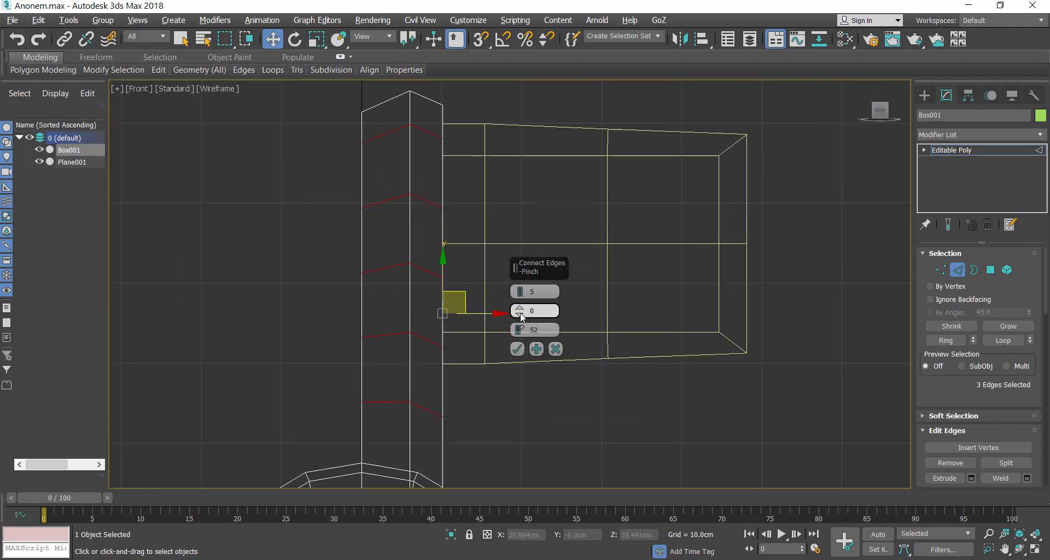
{"action": "right_click", "coordinate": [519, 329]}
{"action": "right_click", "coordinate": [522, 295]}
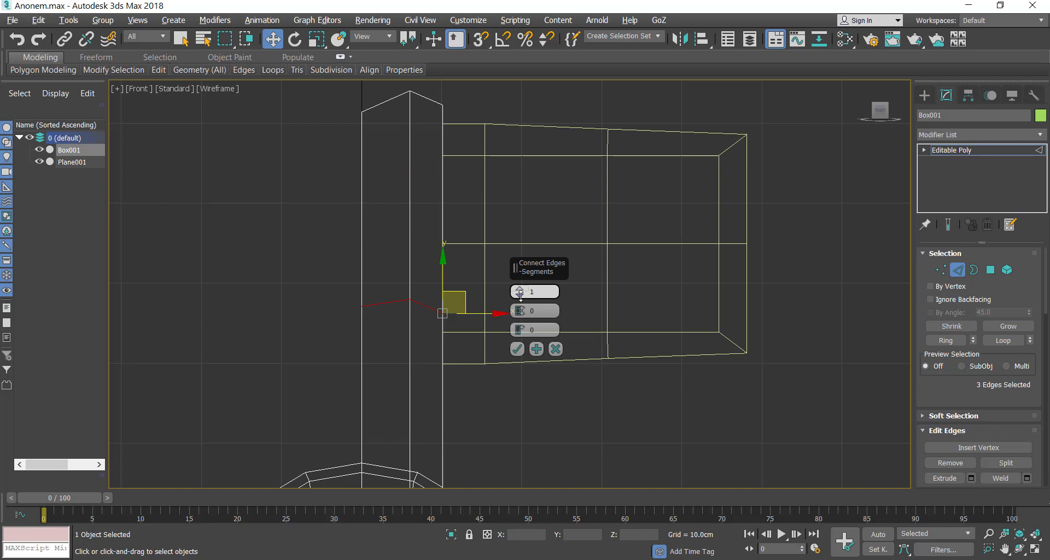
- Connect the three strip edges with 2 segments, pinch 43 and slide 29, aligning the new edges with the plane's upper and lower ends
{"action": "left_click", "coordinate": [521, 290]}
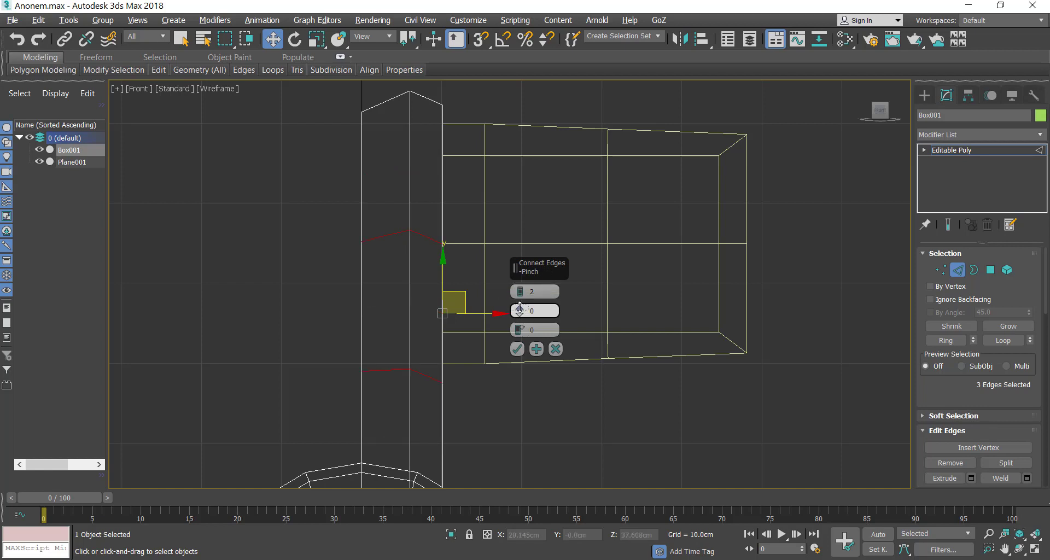
{"action": "left_click_drag", "start_coordinate": [520, 309], "coordinate": [524, 275]}
{"action": "left_click_drag", "start_coordinate": [541, 187], "coordinate": [535, 257]}
{"action": "left_click_drag", "start_coordinate": [520, 330], "coordinate": [536, 247]}
{"action": "mouse_move", "coordinate": [520, 290]}
{"action": "left_mouse_down"}
{"action": "mouse_move", "coordinate": [526, 273]}
{"action": "mouse_move", "coordinate": [524, 295]}
{"action": "left_mouse_up"}
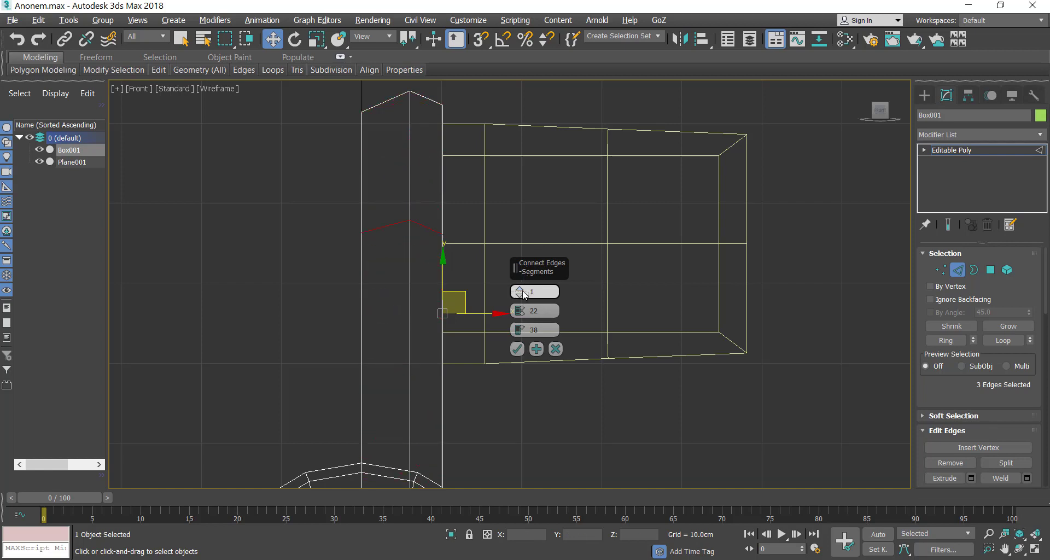
{"action": "left_click", "coordinate": [523, 289]}
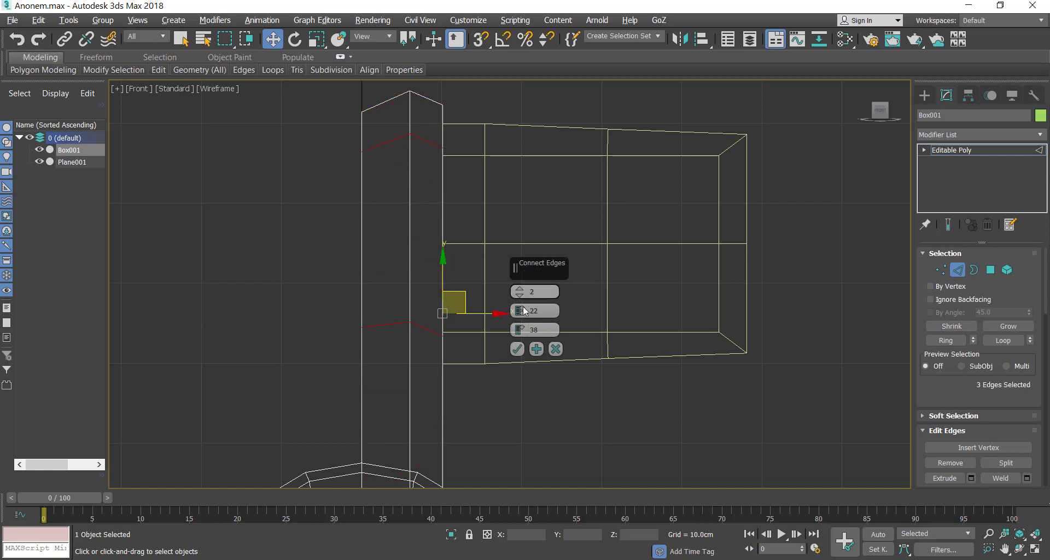
{"action": "left_click_drag", "start_coordinate": [524, 330], "coordinate": [524, 291]}
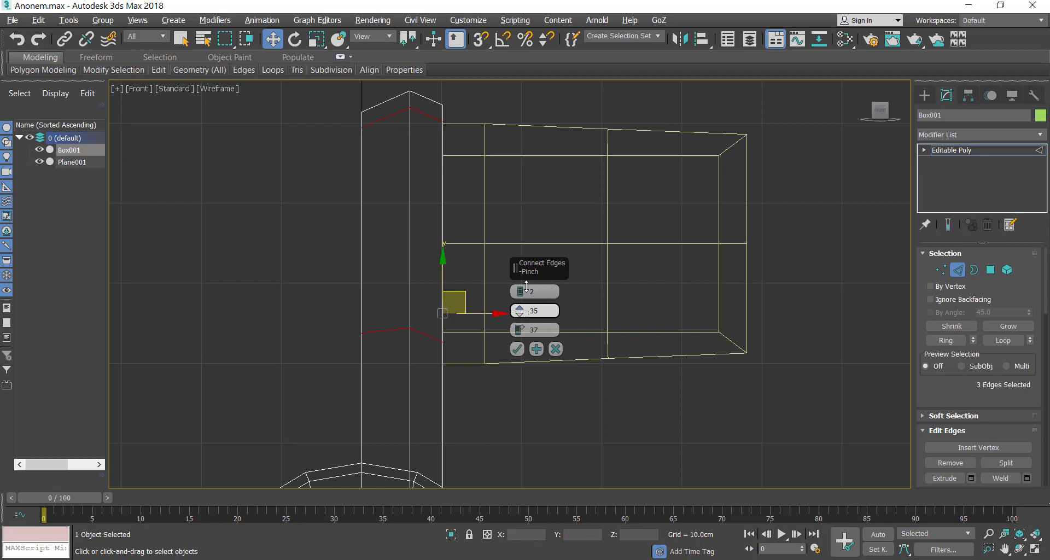
{"action": "mouse_move", "coordinate": [525, 330]}
{"action": "left_mouse_down"}
{"action": "mouse_move", "coordinate": [523, 299]}
{"action": "mouse_move", "coordinate": [529, 339]}
{"action": "left_mouse_up"}
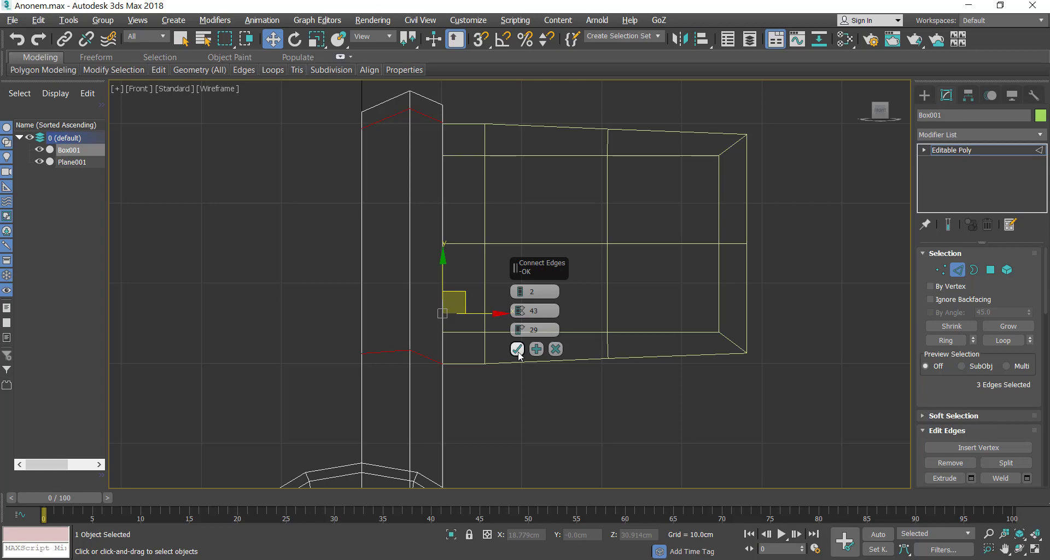
{"action": "left_click", "coordinate": [518, 350]}
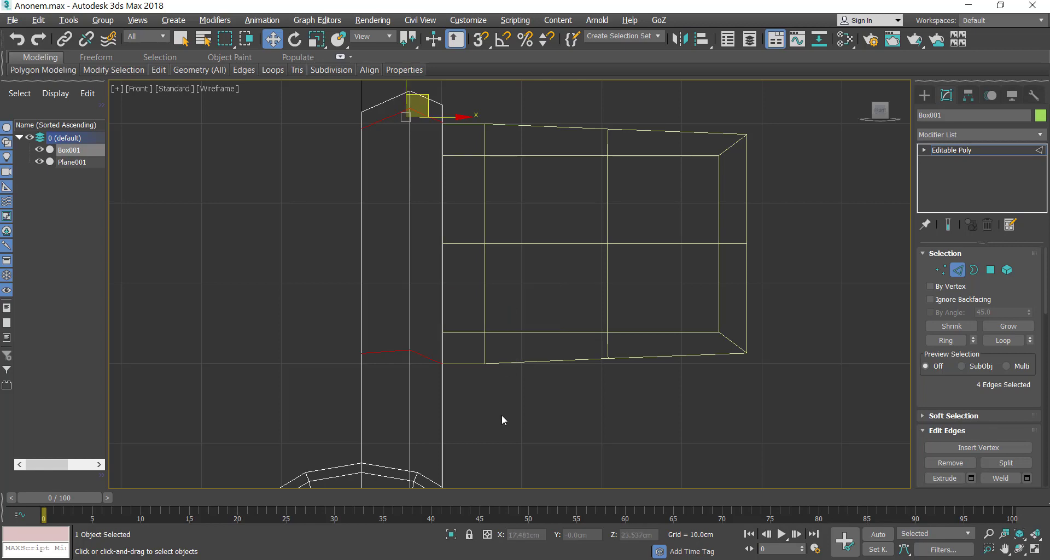
- Attach the plane to the sphere object so both belong to one editable poly
{"action": "key", "text": "alt+w"}
{"action": "right_click", "coordinate": [563, 444]}
{"action": "key", "text": "alt+w"}
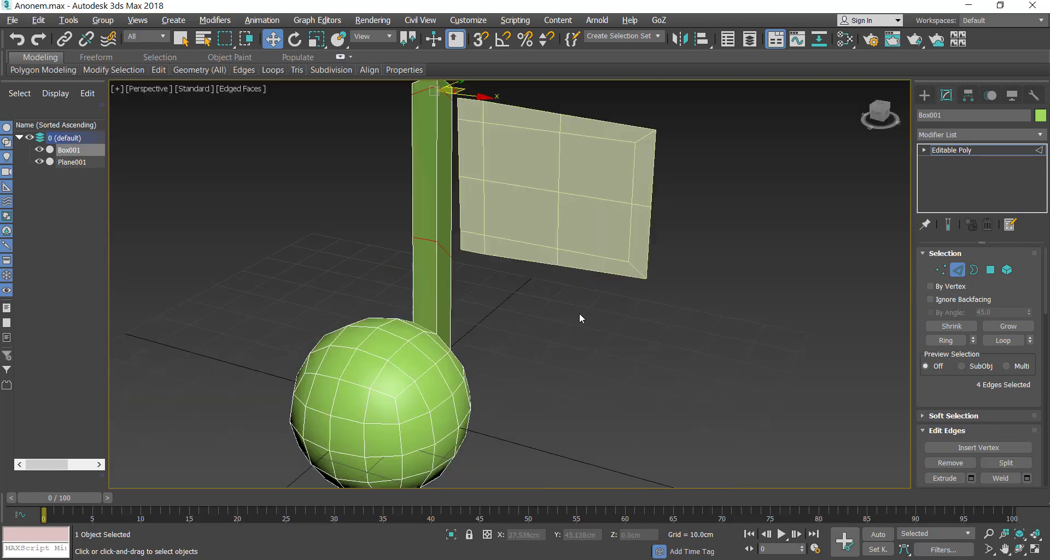
{"action": "right_click", "coordinate": [663, 363]}
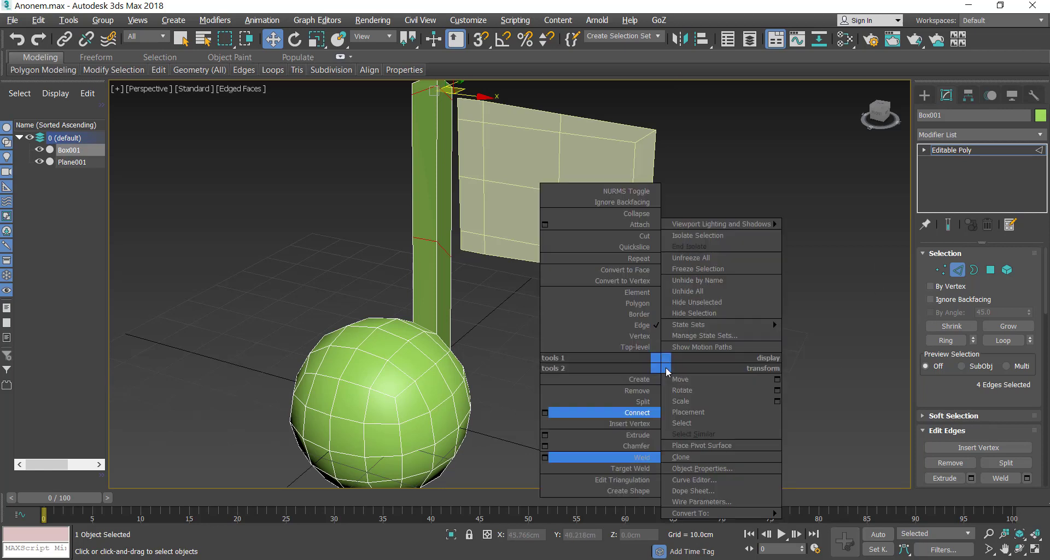
{"action": "left_click", "coordinate": [639, 236]}
{"action": "left_click", "coordinate": [475, 192]}
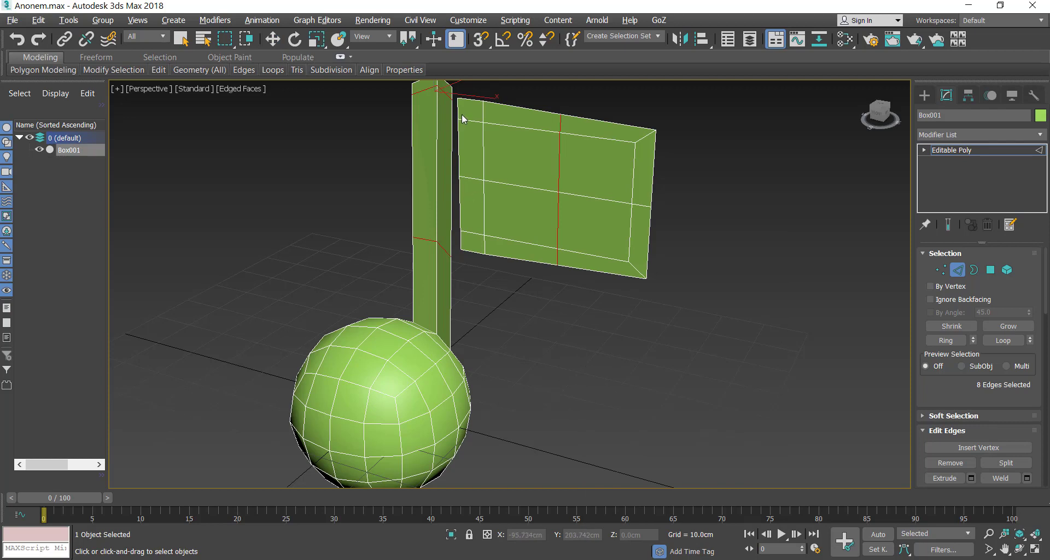
- Switch to vertex editing and delete the plane's central vertex to open a rectangular hole in it
{"action": "left_click", "coordinate": [957, 269]}
{"action": "left_click", "coordinate": [940, 270]}
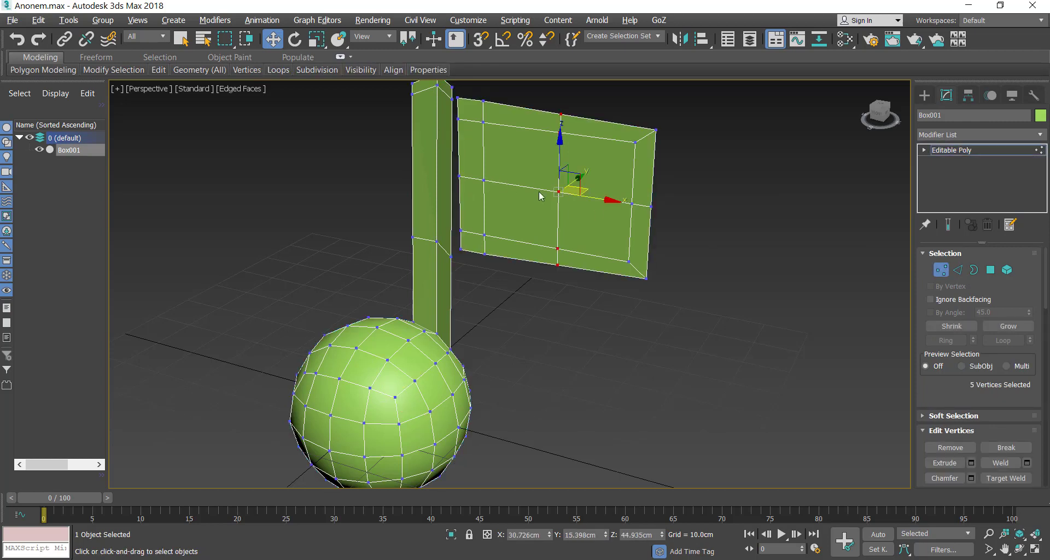
{"action": "left_click", "coordinate": [558, 192]}
{"action": "key", "text": "Delete"}
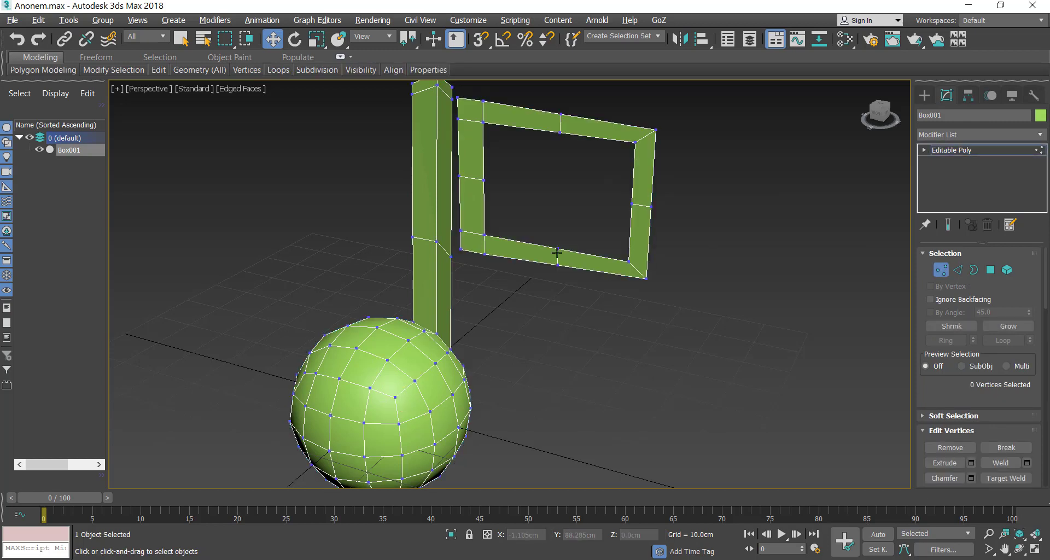
- Target-weld the strip's lower and upper connected side vertices to the plane's adjacent lower and upper corner vertices
{"action": "scroll", "coordinate": [493, 297], "scroll_direction": "up", "scroll_amount": 8}
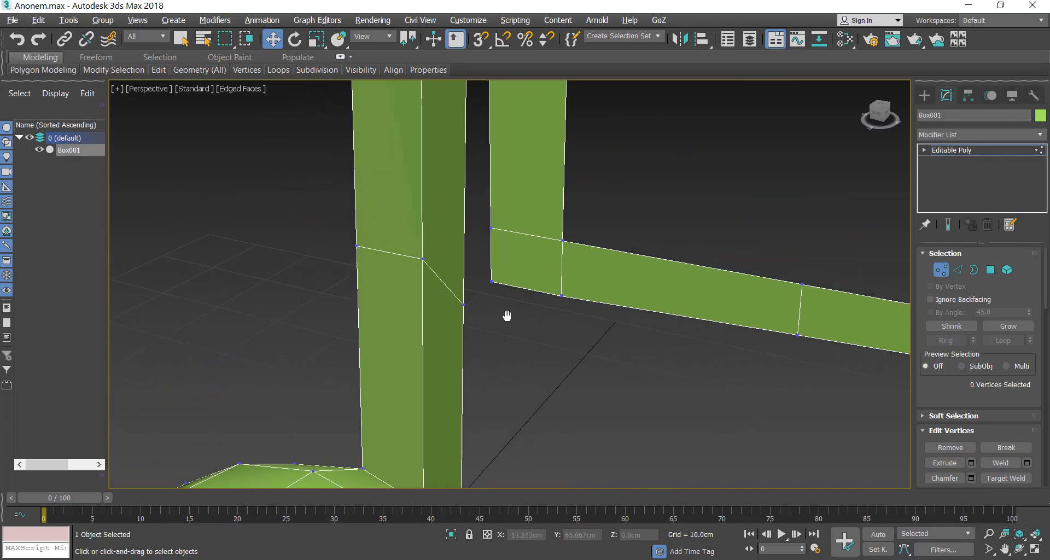
{"action": "scroll", "coordinate": [489, 311], "scroll_direction": "down", "scroll_amount": 2}
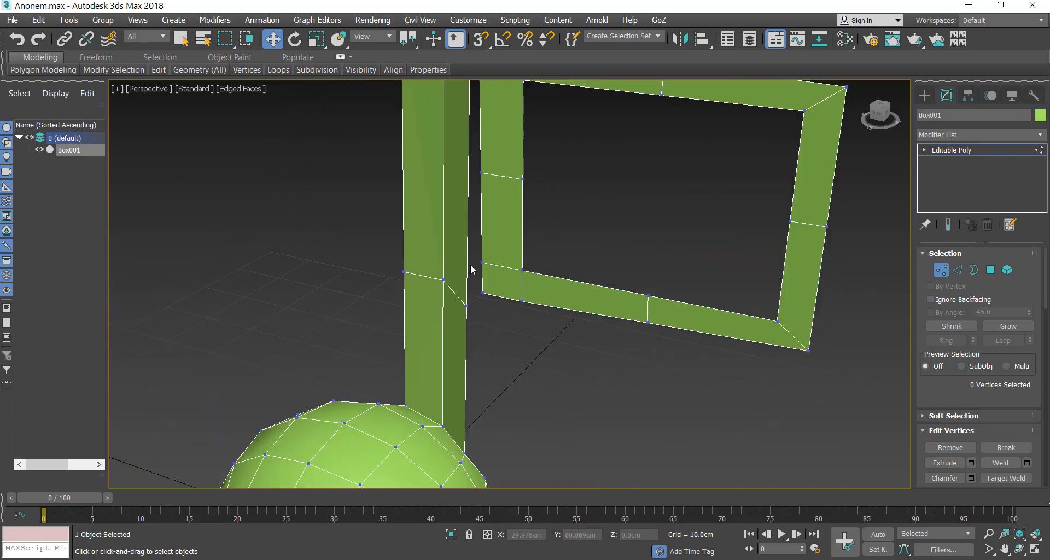
{"action": "right_click", "coordinate": [487, 325]}
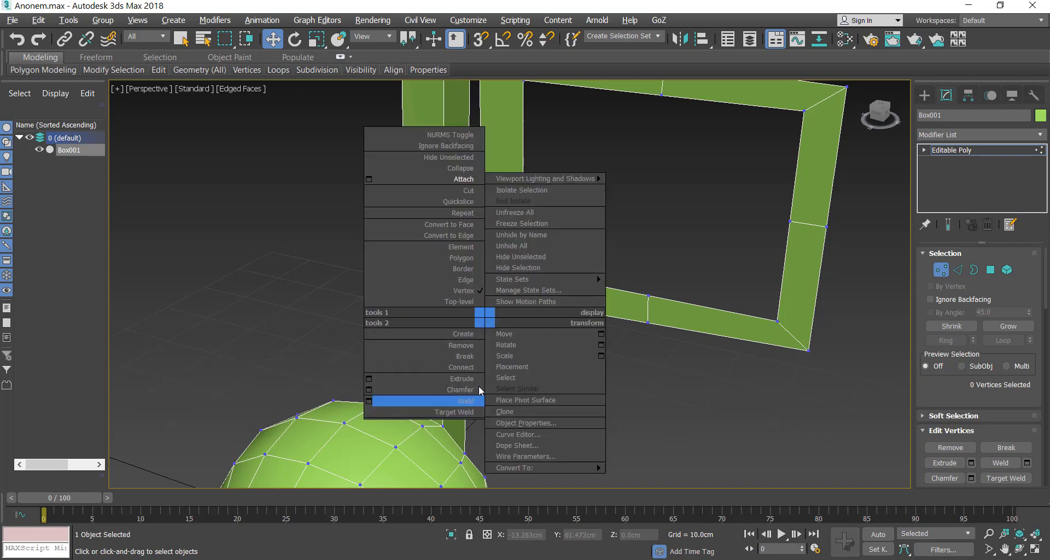
{"action": "left_click", "coordinate": [466, 406]}
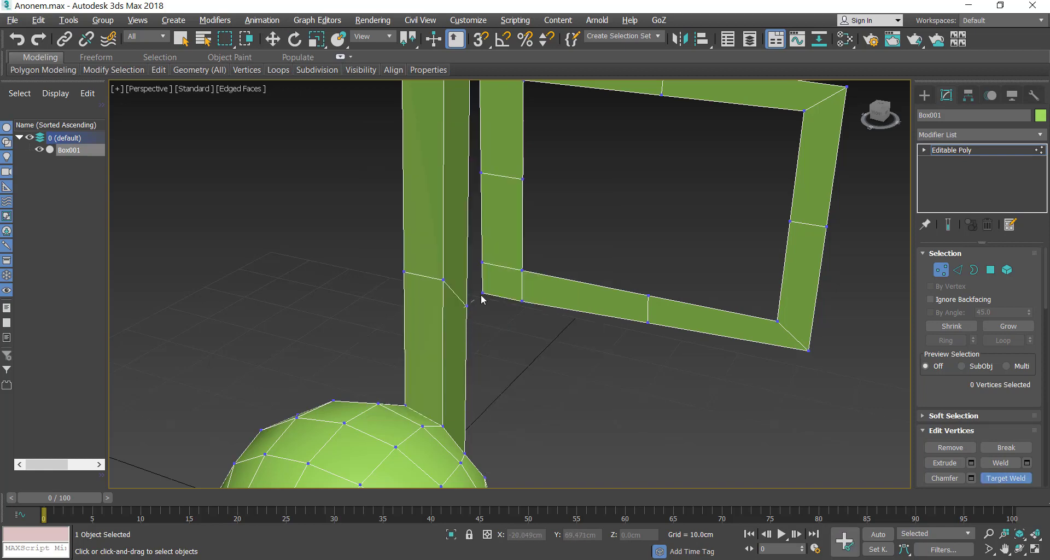
{"action": "left_click", "coordinate": [482, 294]}
{"action": "middle_click_drag", "start_coordinate": [478, 286], "coordinate": [468, 359], "text": "alt"}
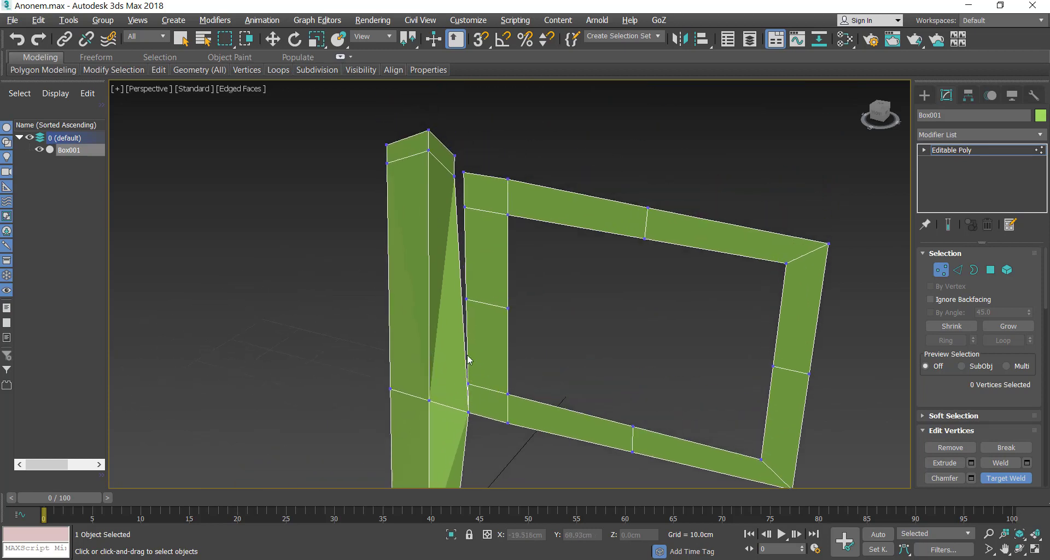
{"action": "left_click", "coordinate": [464, 173]}
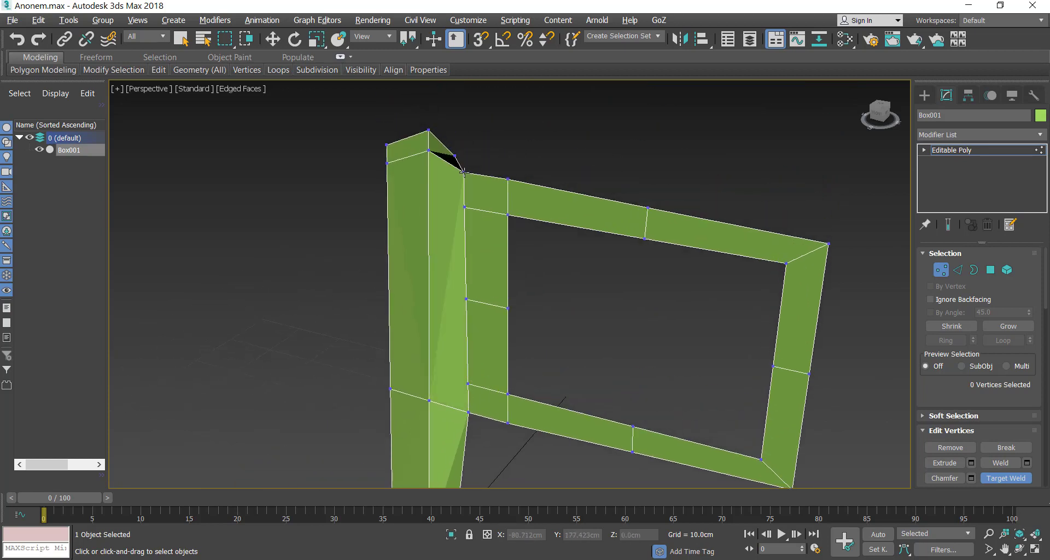
- Connect the strip's three upright edges beside the frame with 2 segments, pinch 65 and slide 0, matching the frame's inner edges
{"action": "key", "text": "w"}
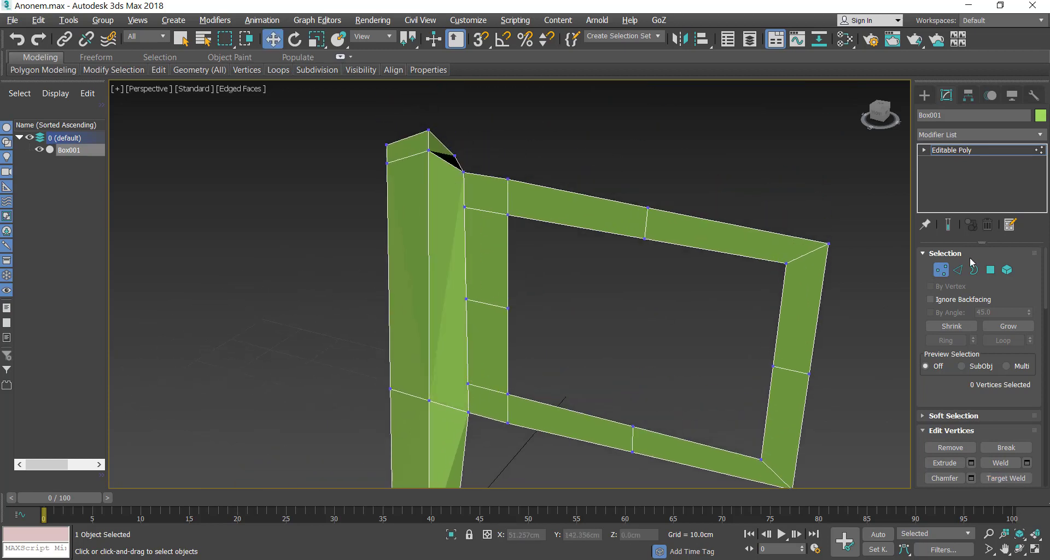
{"action": "left_click", "coordinate": [957, 269]}
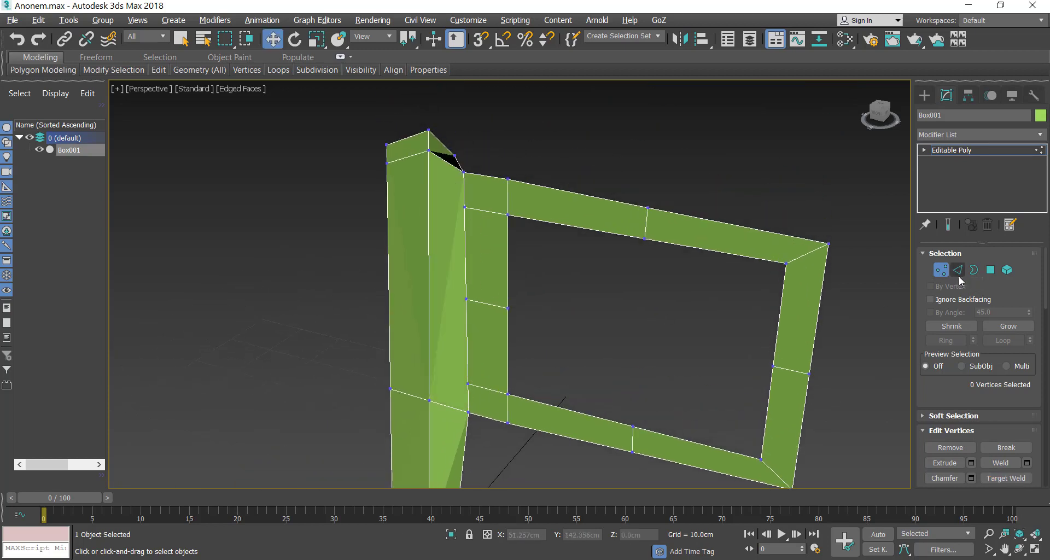
{"action": "left_click", "coordinate": [429, 291]}
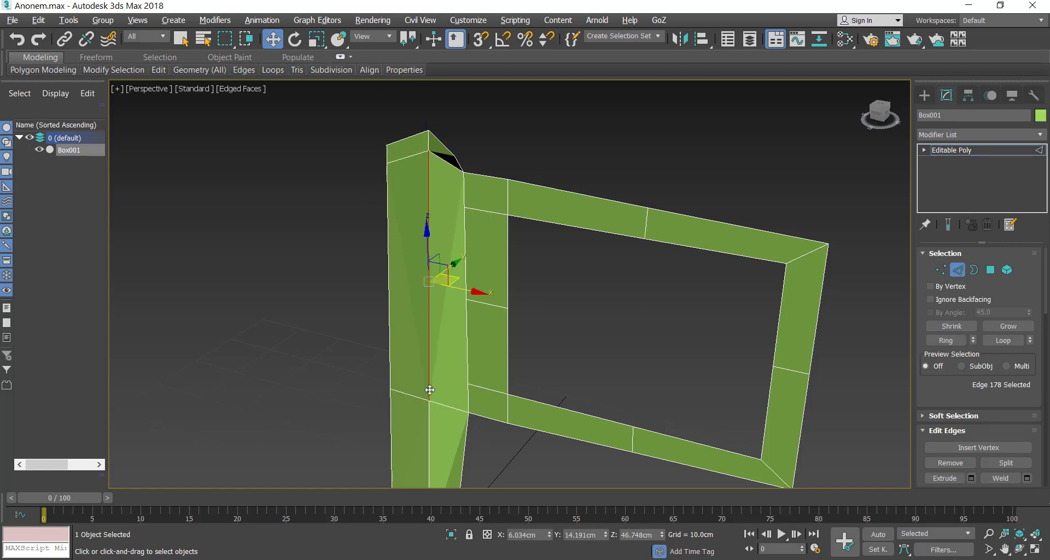
{"action": "left_click", "coordinate": [946, 341]}
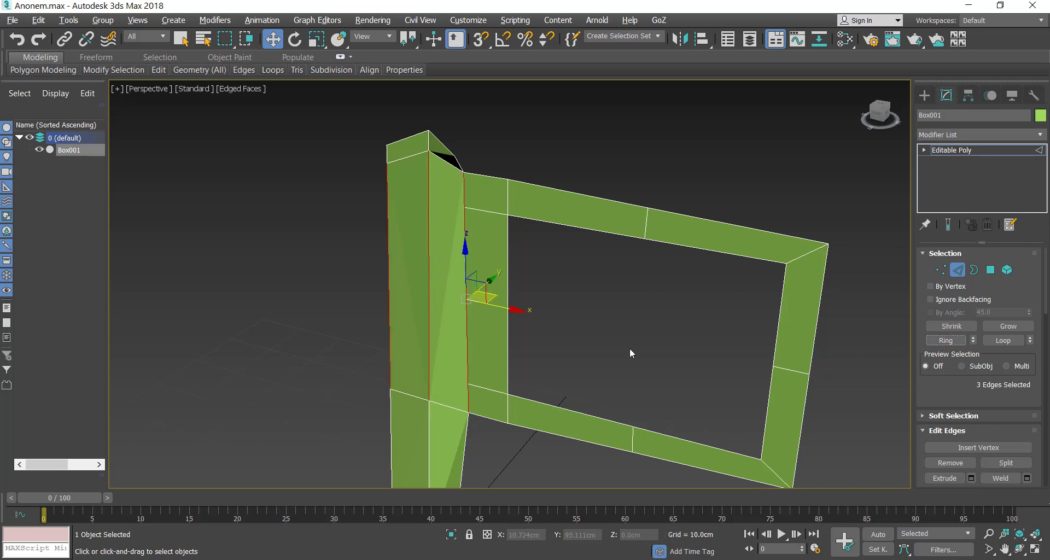
{"action": "right_click", "coordinate": [618, 342]}
{"action": "left_click", "coordinate": [502, 391]}
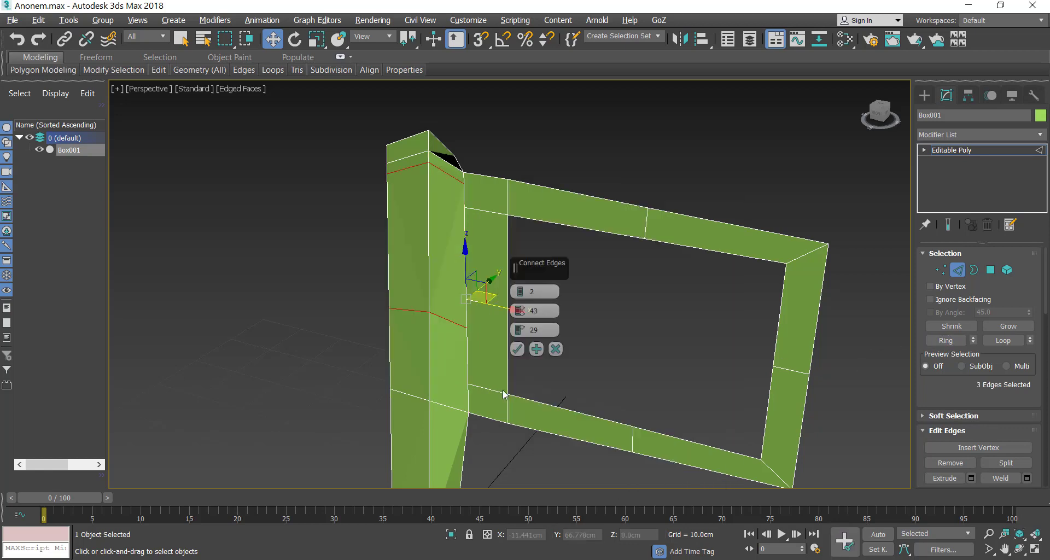
{"action": "right_click", "coordinate": [523, 330]}
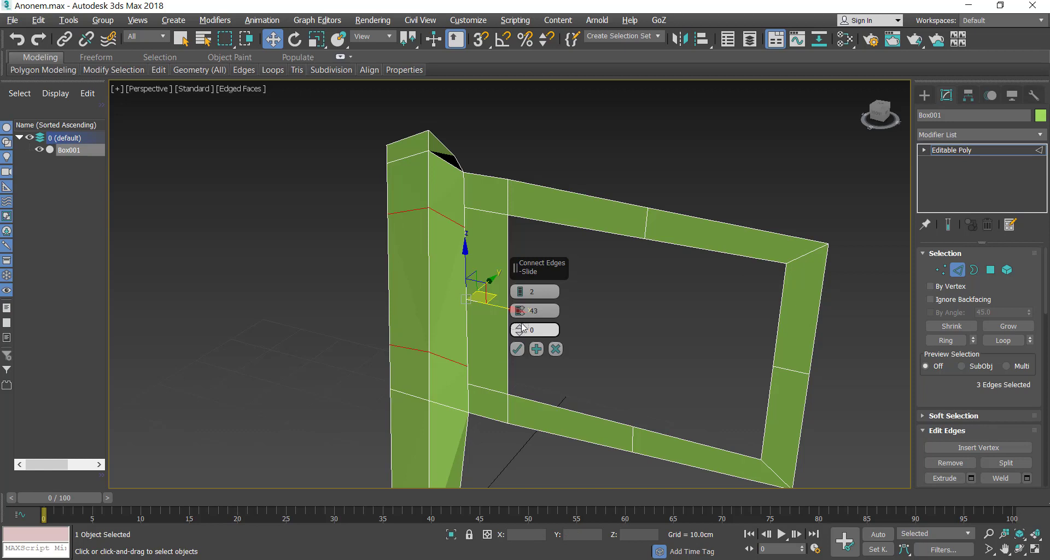
{"action": "left_click_drag", "start_coordinate": [521, 310], "coordinate": [542, 271]}
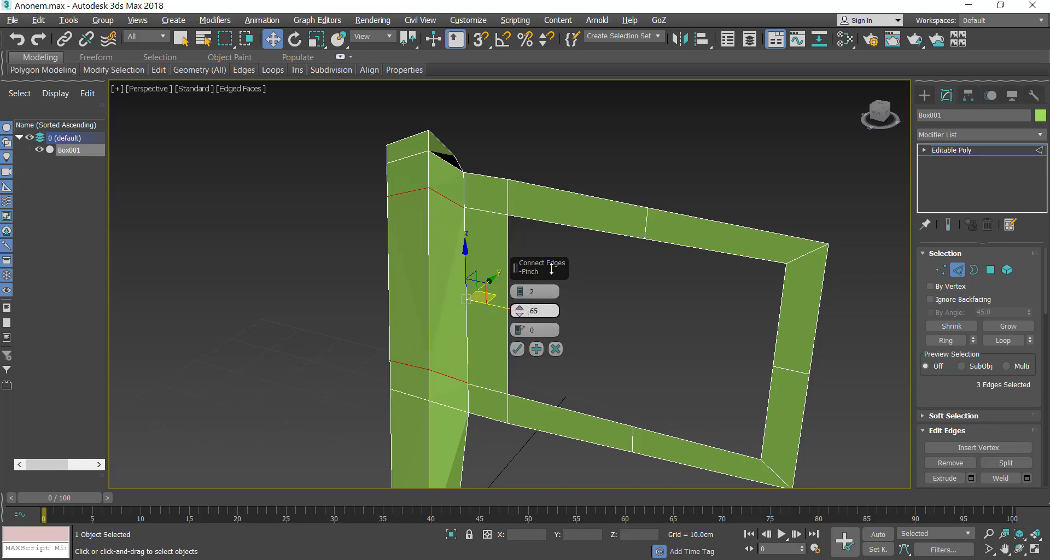
{"action": "left_click", "coordinate": [517, 349]}
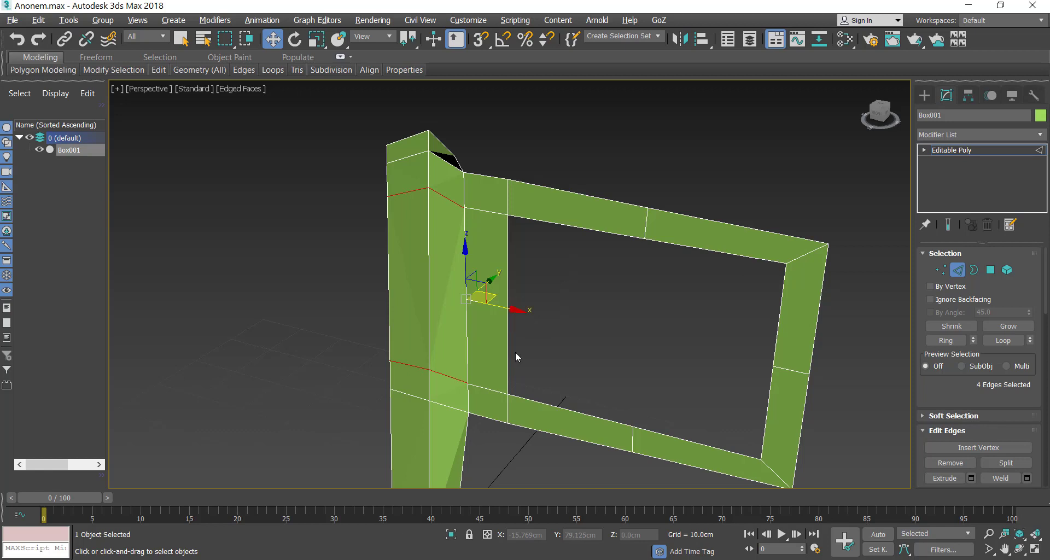
- Shift the upper, lower and middle vertices along the strip-frame seam slightly sideways in X to separate the overlapping pairs
{"action": "left_click", "coordinate": [1019, 548]}
{"action": "left_click_drag", "start_coordinate": [512, 264], "coordinate": [540, 252]}
{"action": "middle_click_drag", "start_coordinate": [532, 244], "coordinate": [525, 260], "text": "alt"}
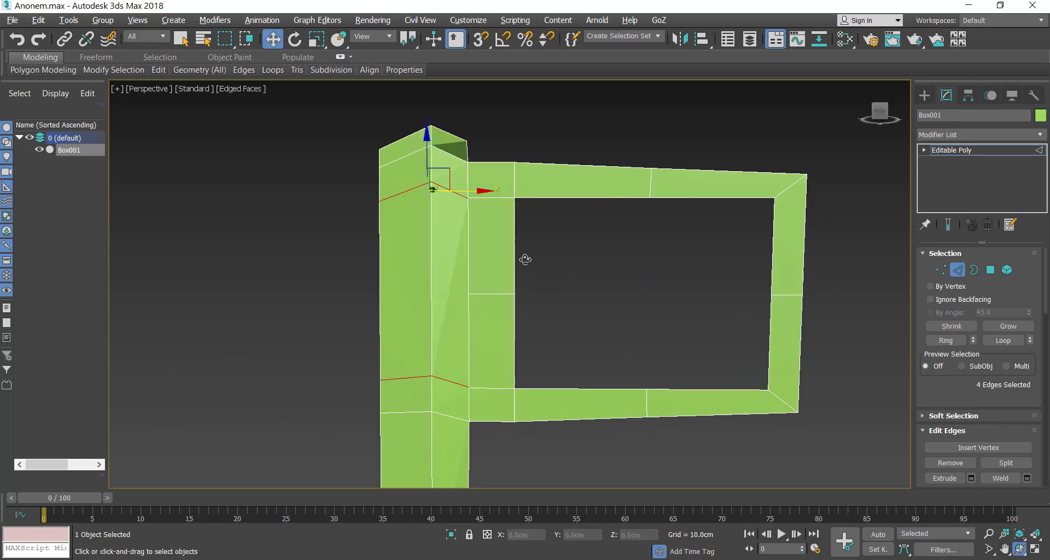
{"action": "left_click", "coordinate": [941, 271]}
{"action": "left_click", "coordinate": [467, 197]}
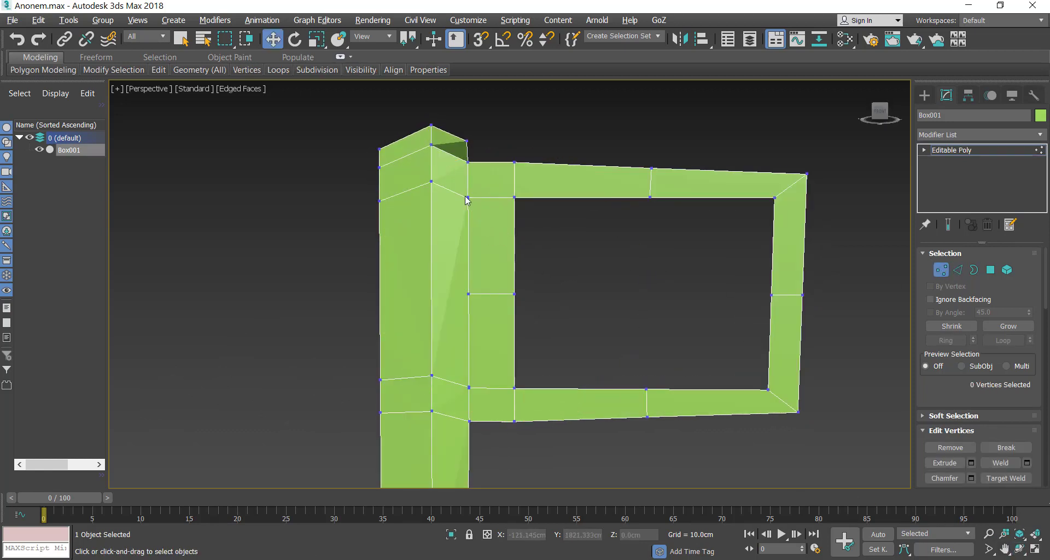
{"action": "left_click_drag", "start_coordinate": [501, 201], "coordinate": [504, 201]}
{"action": "left_click", "coordinate": [470, 387]}
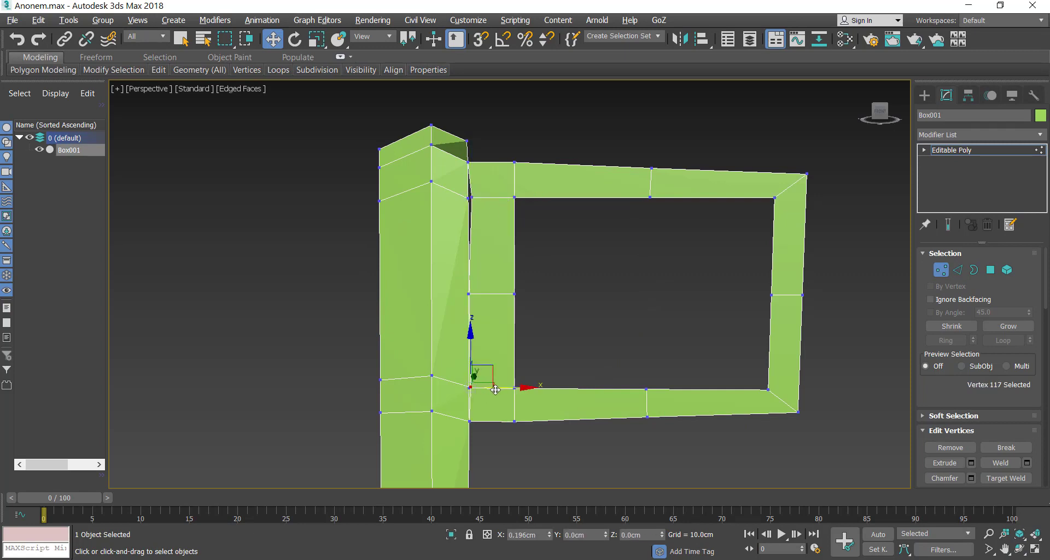
{"action": "left_click_drag", "start_coordinate": [494, 388], "coordinate": [474, 387]}
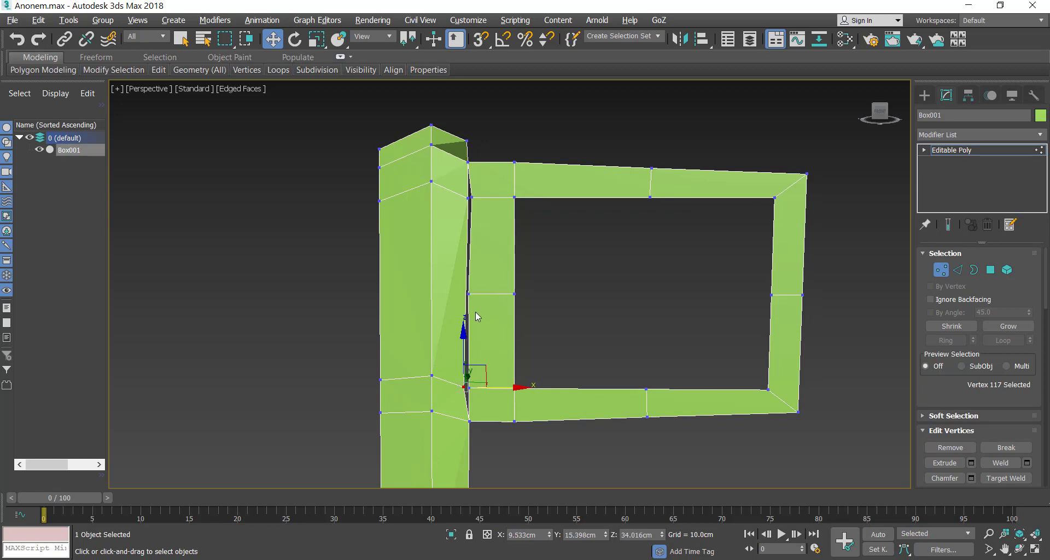
{"action": "left_click", "coordinate": [469, 294]}
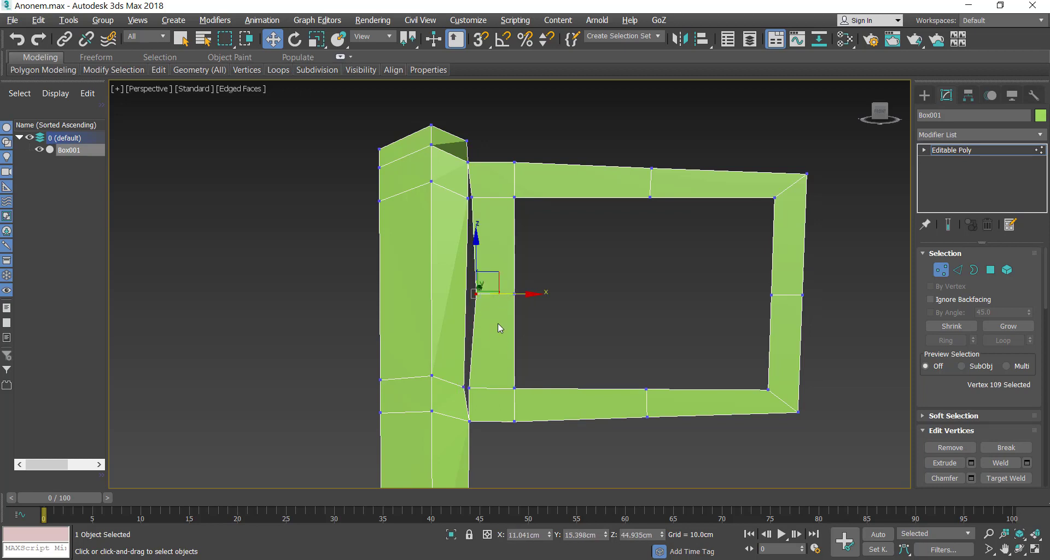
- Target-weld the strip's two new side vertices to the frame's adjacent upper and lower inner seam vertices
{"action": "right_click", "coordinate": [493, 319]}
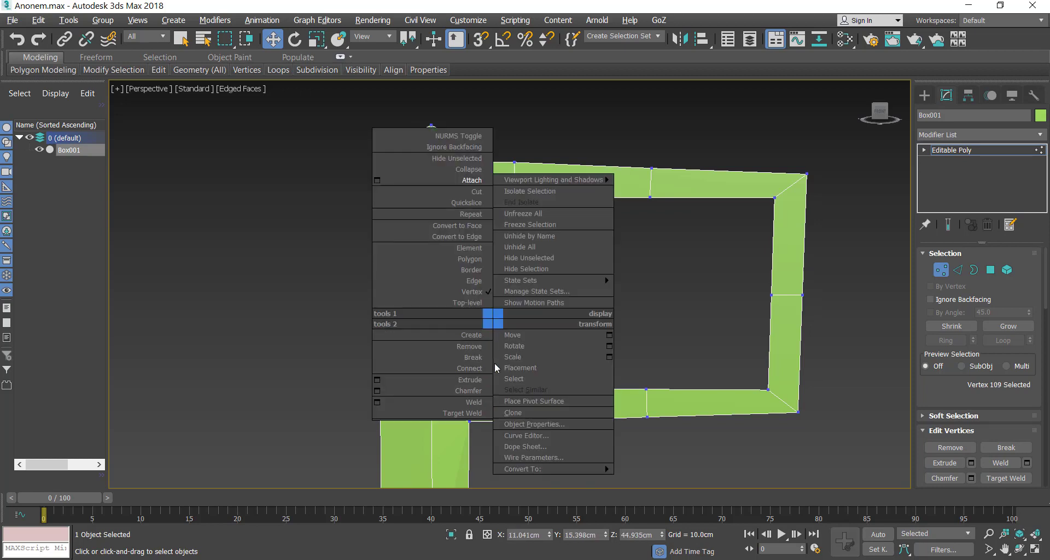
{"action": "left_click", "coordinate": [473, 413]}
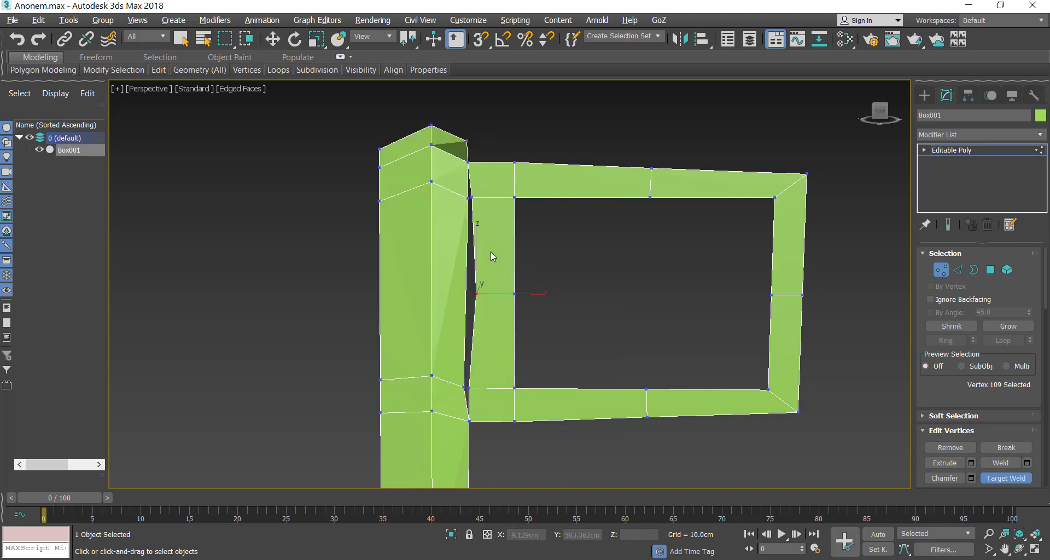
{"action": "left_click", "coordinate": [469, 198]}
{"action": "left_click", "coordinate": [471, 197]}
{"action": "left_click", "coordinate": [467, 388]}
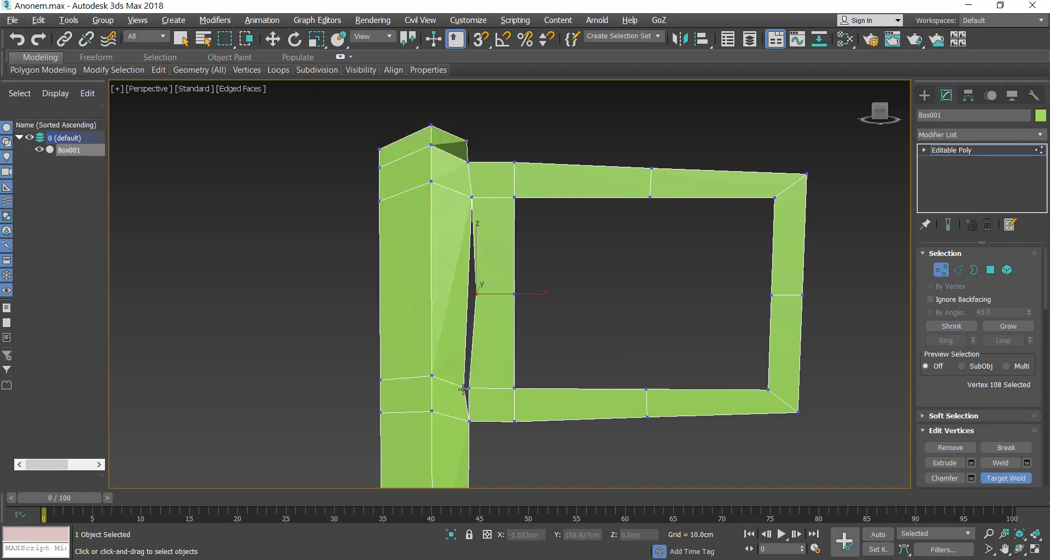
{"action": "key", "text": "w"}
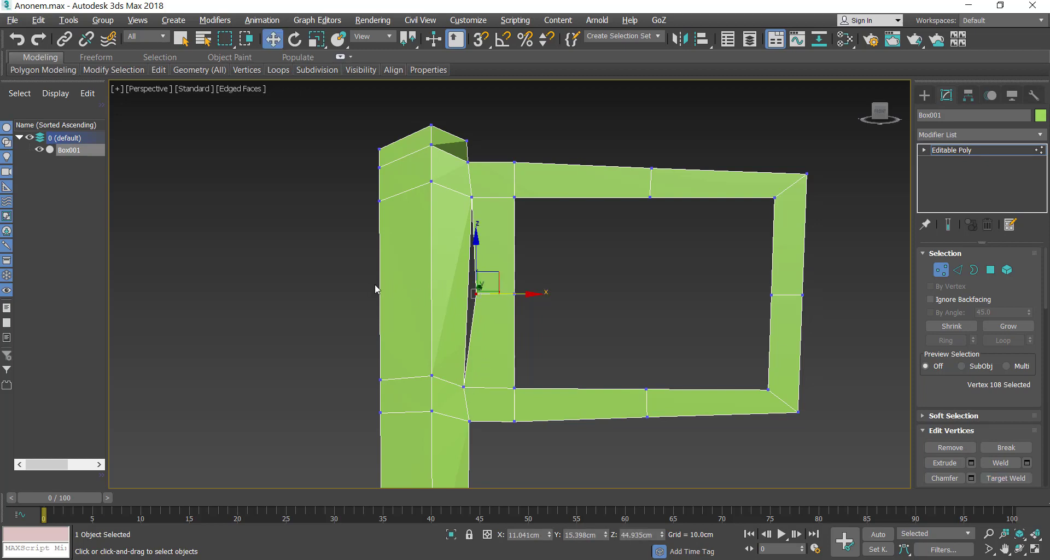
- Connect the strip's three upright edges between the new loops with 1 segment, pinch 0 and slide 0
{"action": "left_click", "coordinate": [958, 270]}
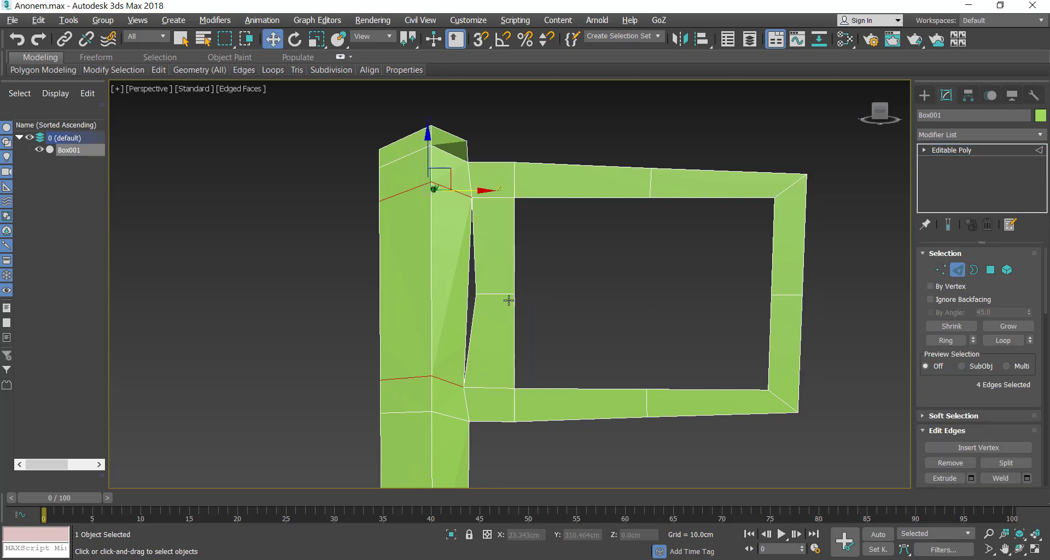
{"action": "left_click", "coordinate": [431, 304]}
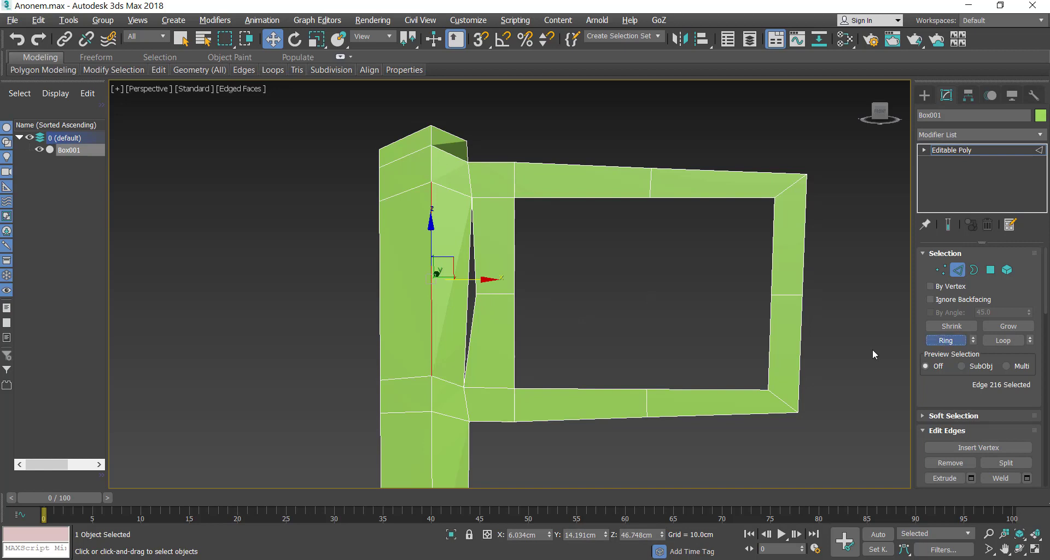
{"action": "right_click", "coordinate": [597, 384]}
{"action": "left_click", "coordinate": [478, 374]}
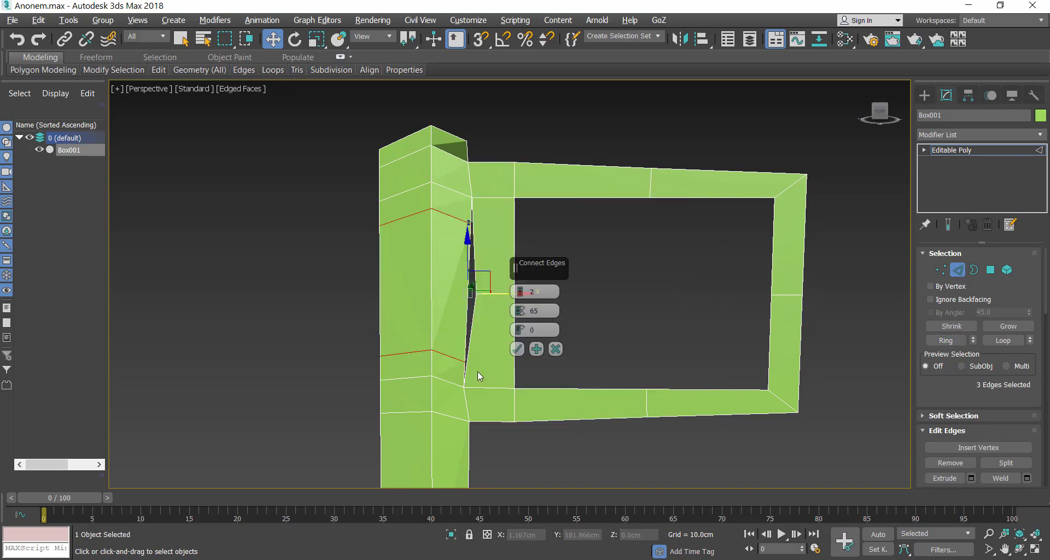
{"action": "left_click", "coordinate": [520, 294]}
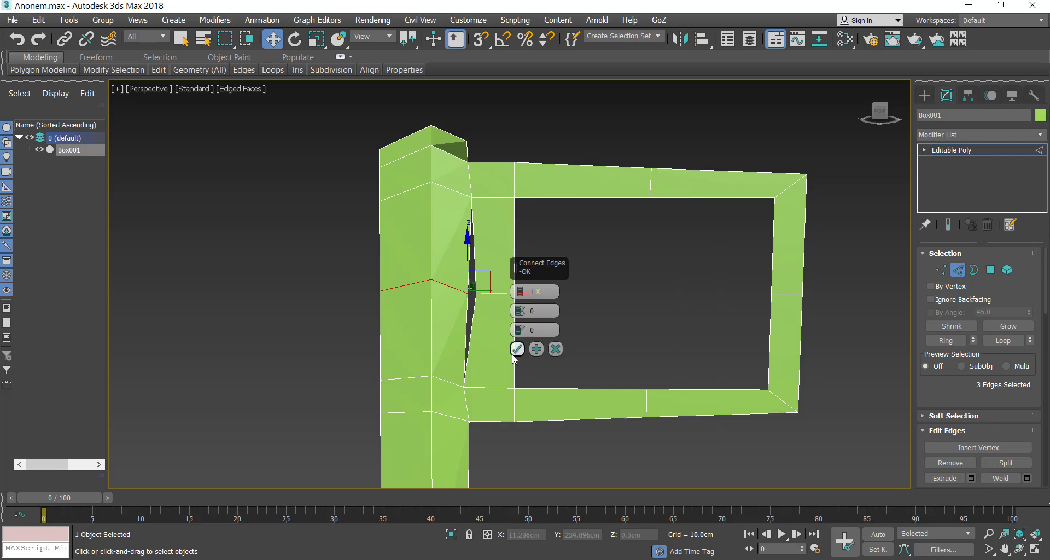
{"action": "left_click", "coordinate": [517, 349]}
- Target-weld the frame's middle seam vertex to the strip's new middle side vertex
{"action": "key", "text": "1"}
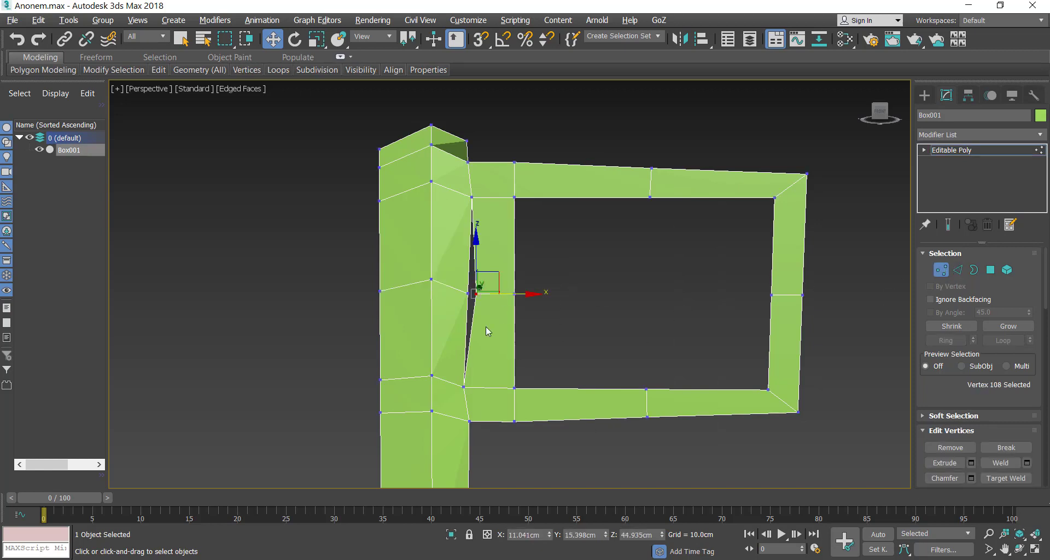
{"action": "right_click", "coordinate": [487, 326]}
{"action": "left_click", "coordinate": [456, 416]}
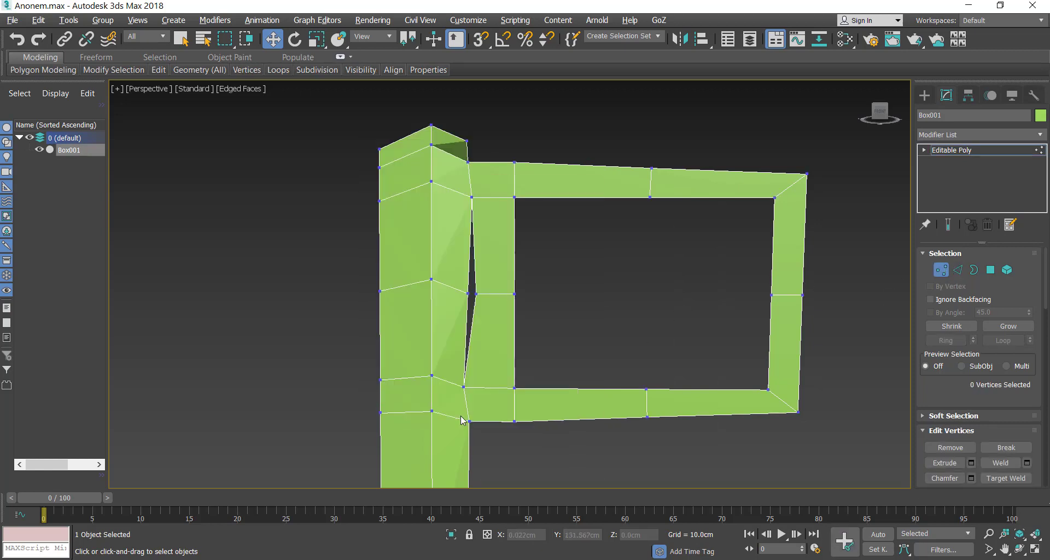
{"action": "left_click", "coordinate": [468, 294]}
{"action": "key", "text": "w"}
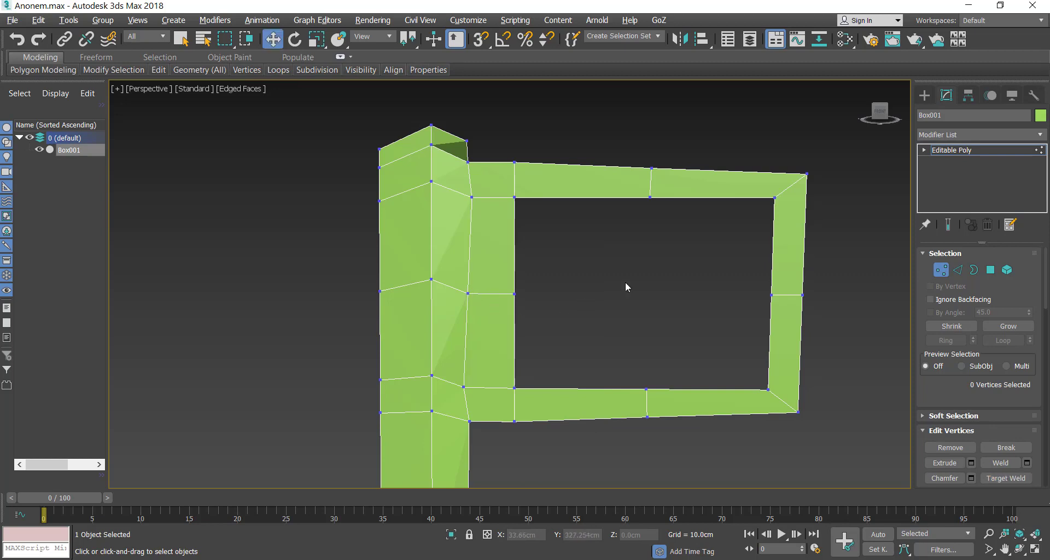
- Check the edge ring running around the frame and through the strip, starting from the frame's upper outer corner edge
{"action": "left_click", "coordinate": [940, 269]}
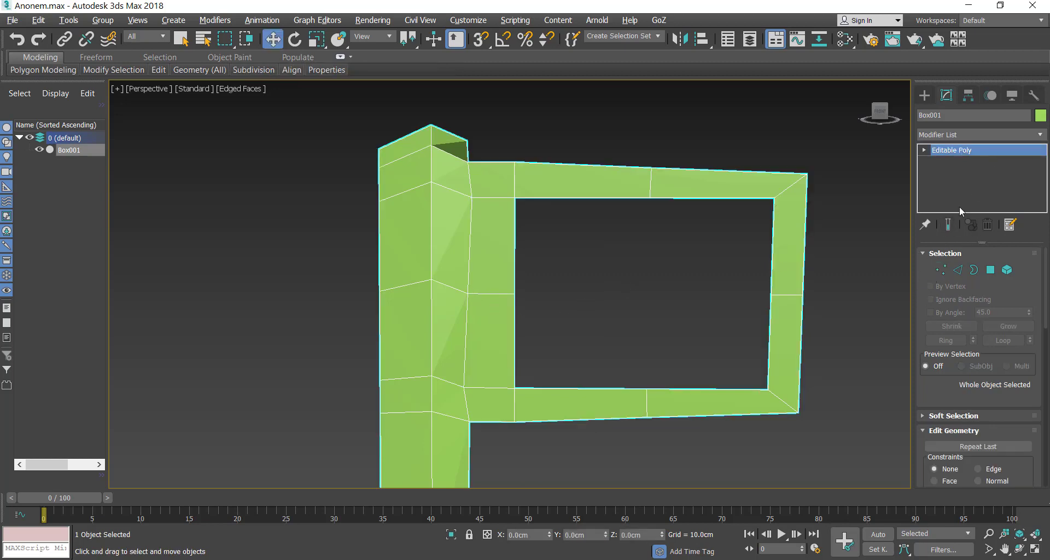
{"action": "left_click", "coordinate": [957, 269]}
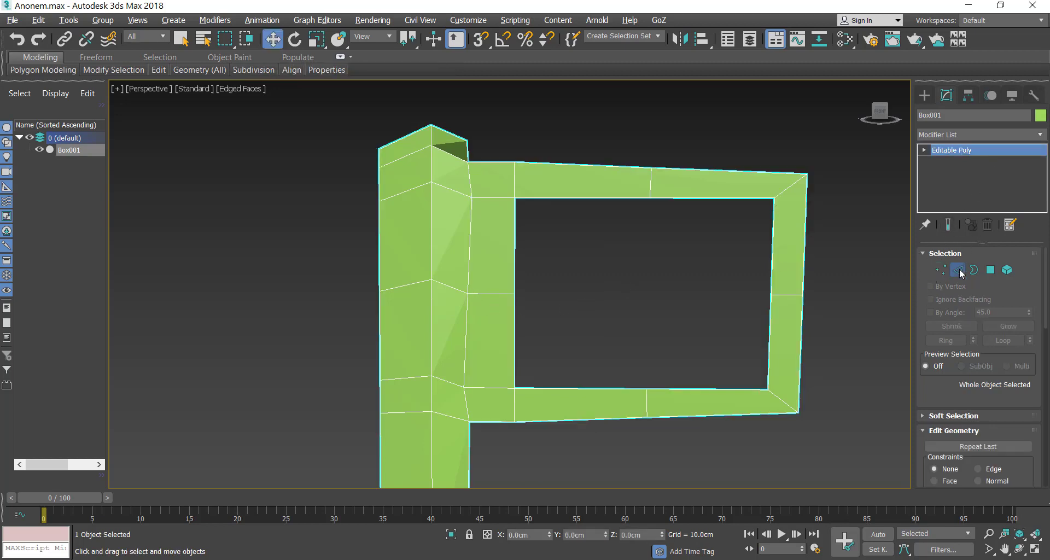
{"action": "left_click", "coordinate": [785, 195]}
{"action": "left_click", "coordinate": [945, 340]}
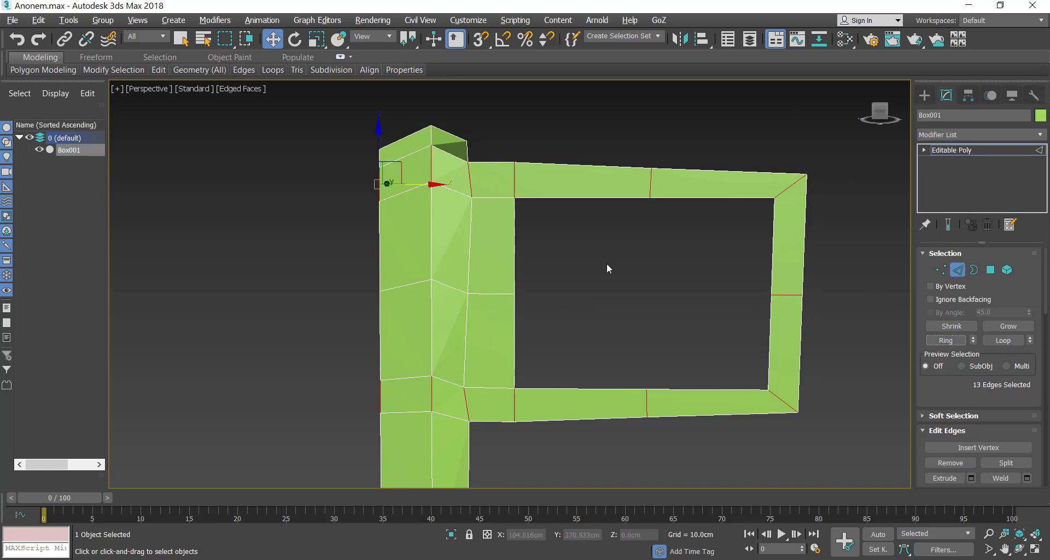
{"action": "left_click", "coordinate": [957, 270]}
- Add a Symmetry modifier to the whole object to mirror it across the X axis
{"action": "left_click", "coordinate": [1042, 136]}
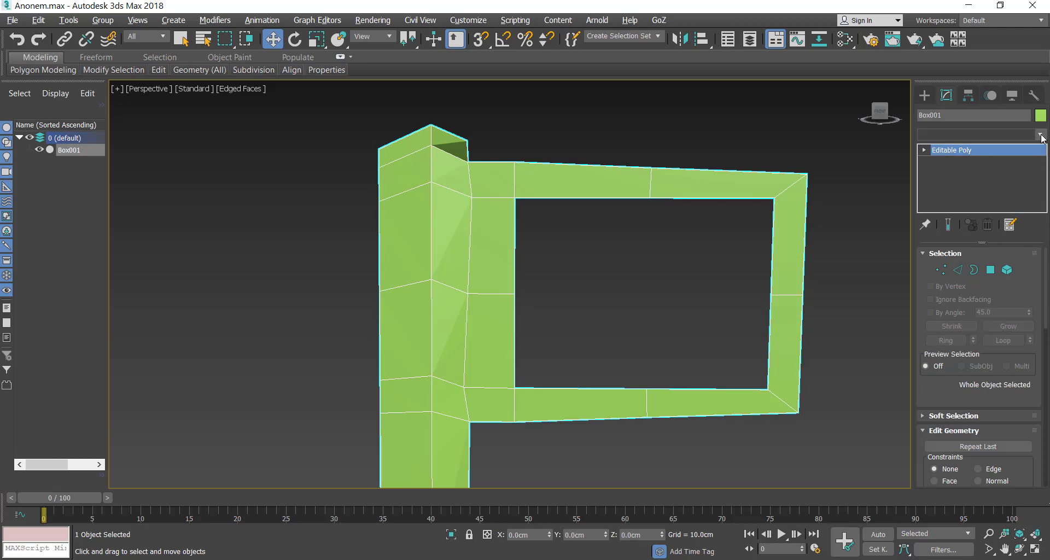
{"action": "key", "text": "s"}
{"action": "key", "text": "s"}
{"action": "key", "text": "s"}
{"action": "key", "text": "s"}
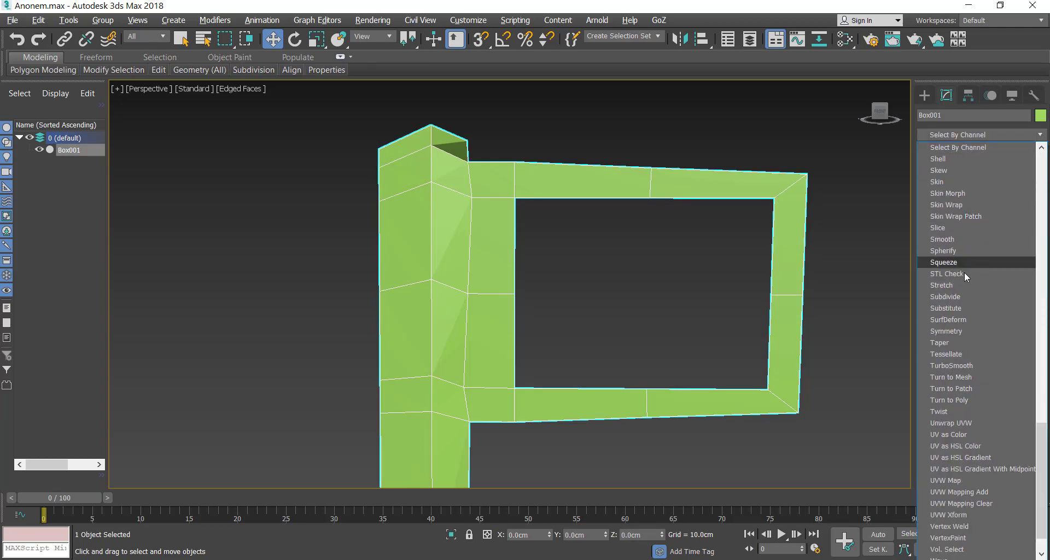
{"action": "left_click", "coordinate": [955, 332]}
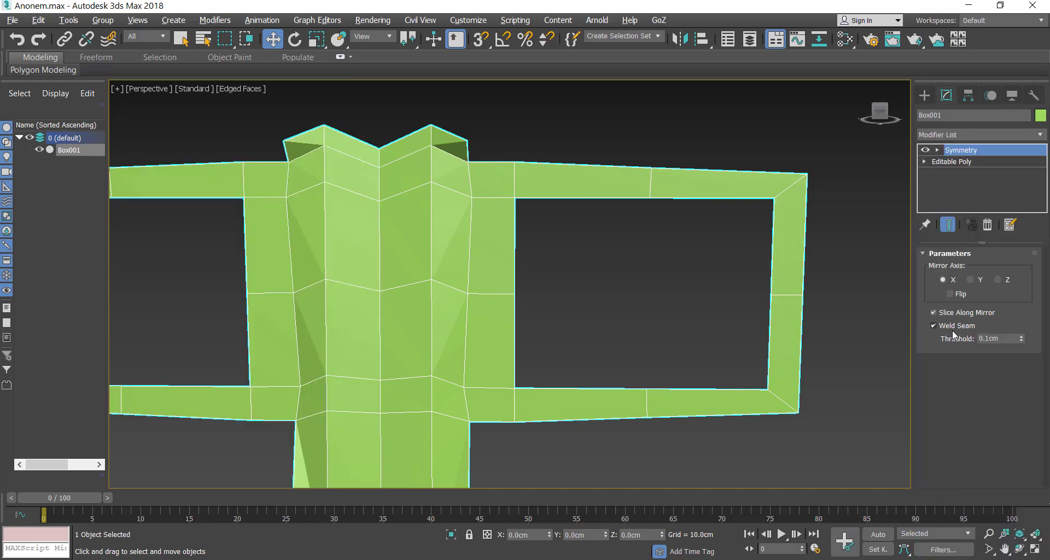
- Return to the Editable Poly level with the mirrored result shown and select the ring of short edges around the frame and strip
{"action": "left_click", "coordinate": [949, 163]}
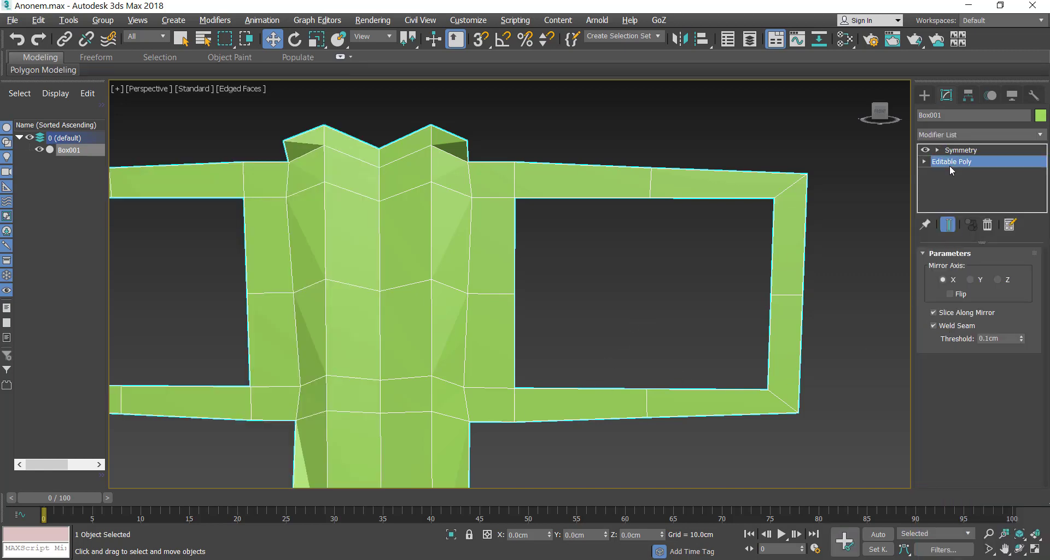
{"action": "left_click", "coordinate": [948, 224]}
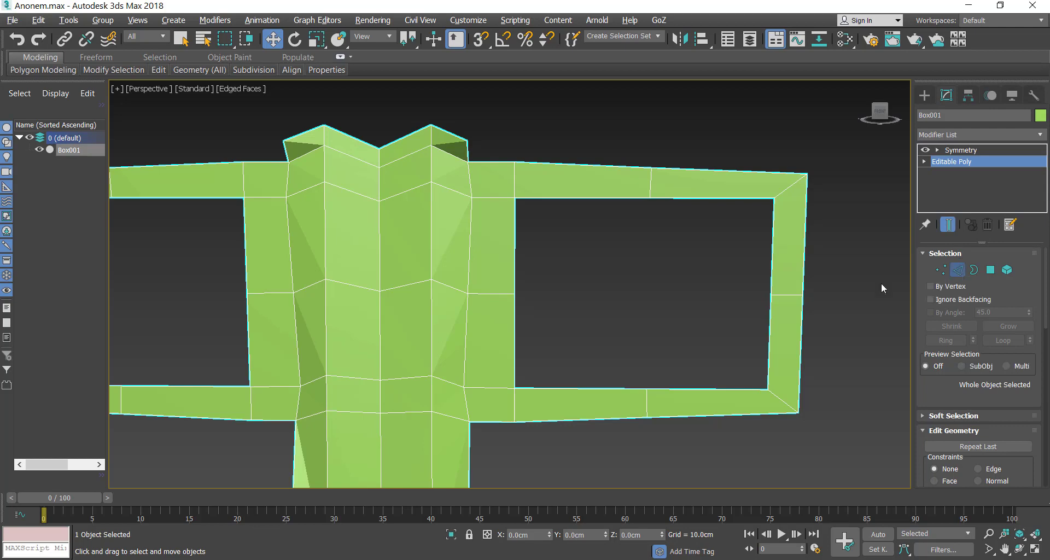
{"action": "key", "text": "2"}
{"action": "left_click", "coordinate": [516, 187]}
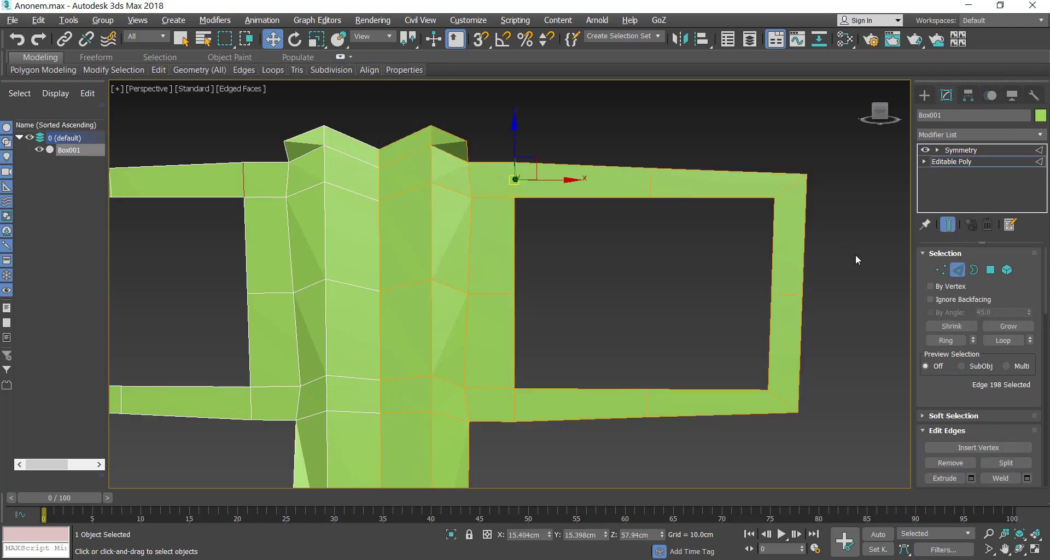
{"action": "left_click", "coordinate": [946, 340]}
{"action": "scroll", "coordinate": [509, 306], "scroll_direction": "down", "scroll_amount": 3}
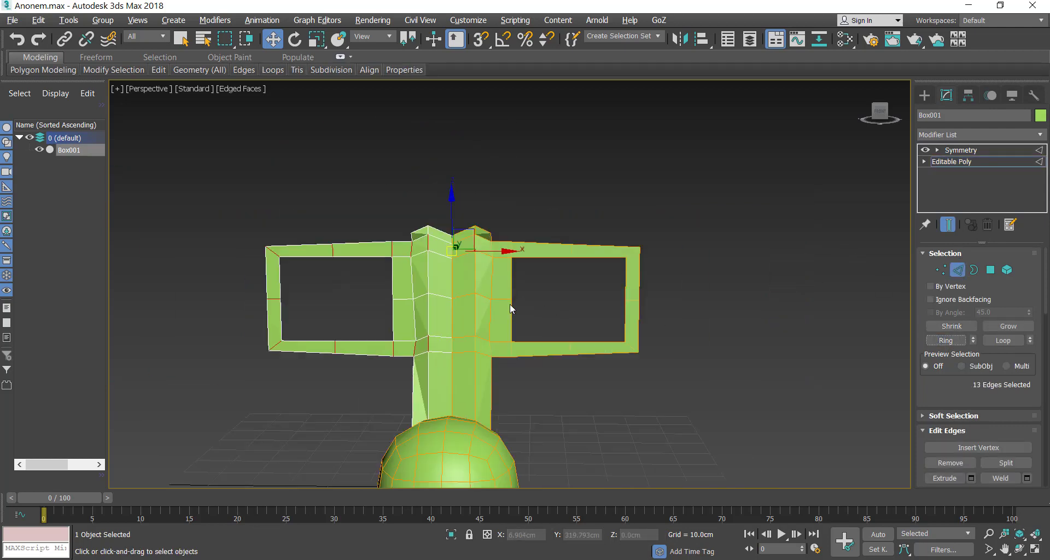
{"action": "left_click", "coordinate": [1019, 549]}
{"action": "left_click_drag", "start_coordinate": [610, 286], "coordinate": [492, 332]}
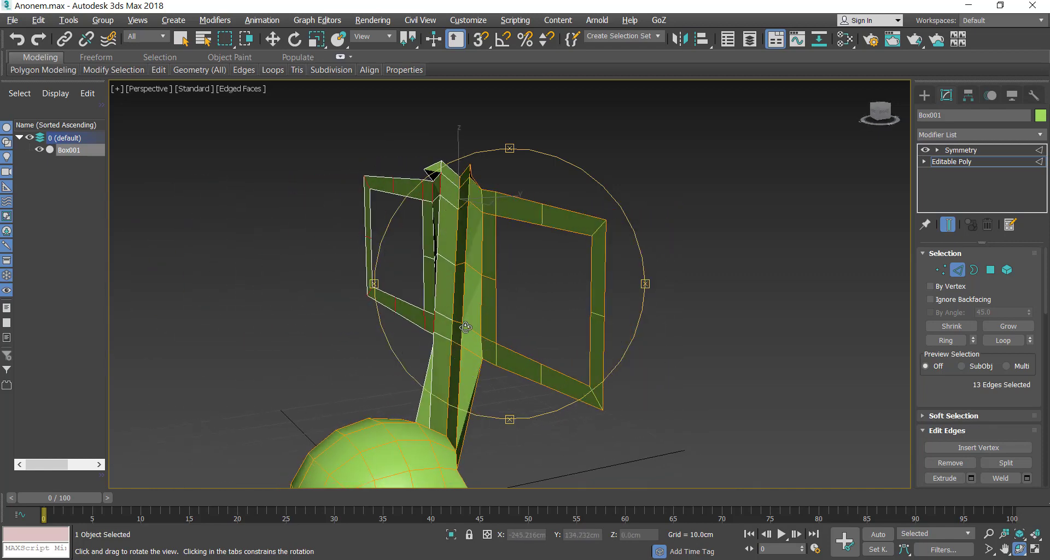
- Check the mirrored model at the Symmetry level and switch to a maximized Front view
{"action": "left_click_drag", "start_coordinate": [488, 362], "coordinate": [859, 336]}
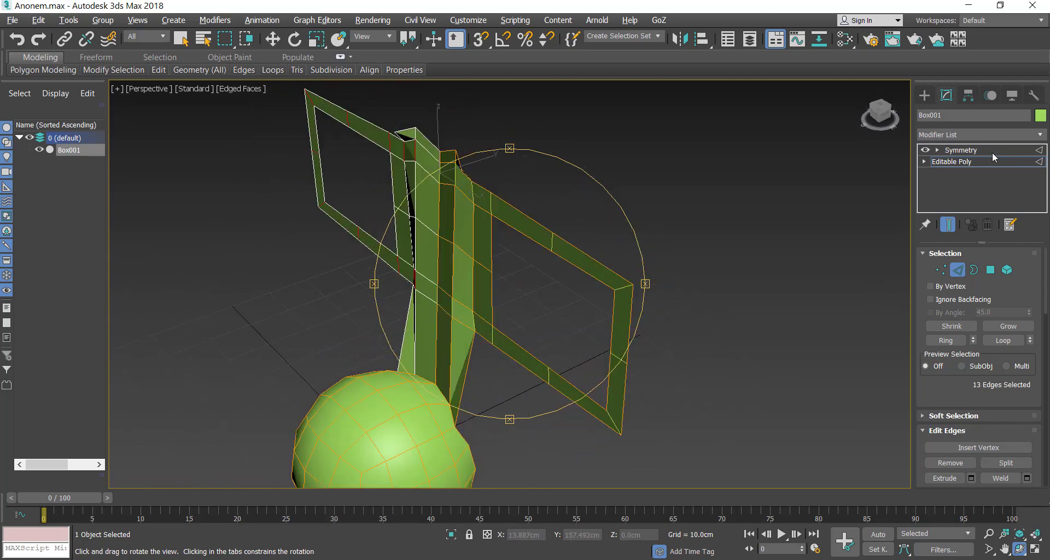
{"action": "left_click", "coordinate": [977, 149]}
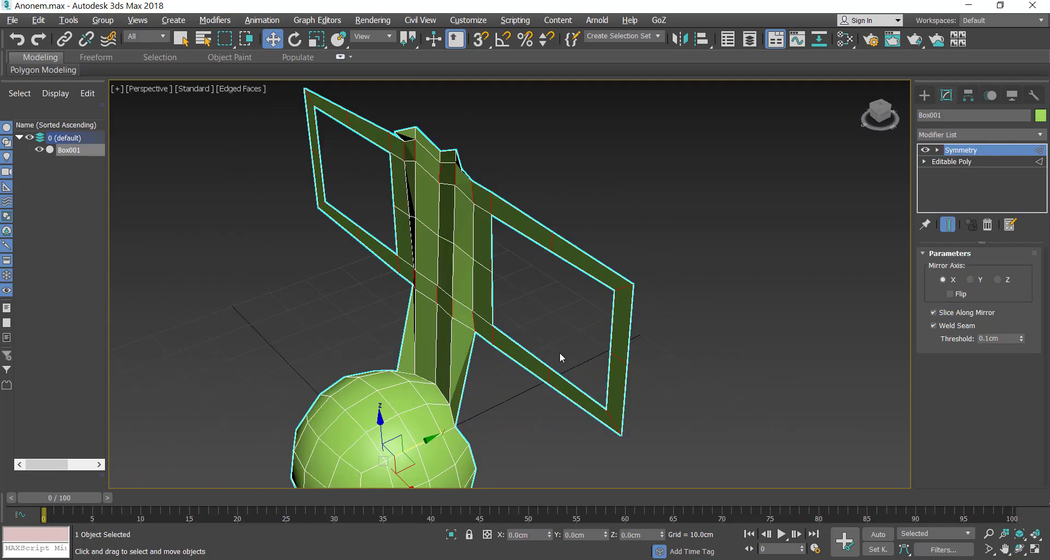
{"action": "left_click", "coordinate": [1019, 549]}
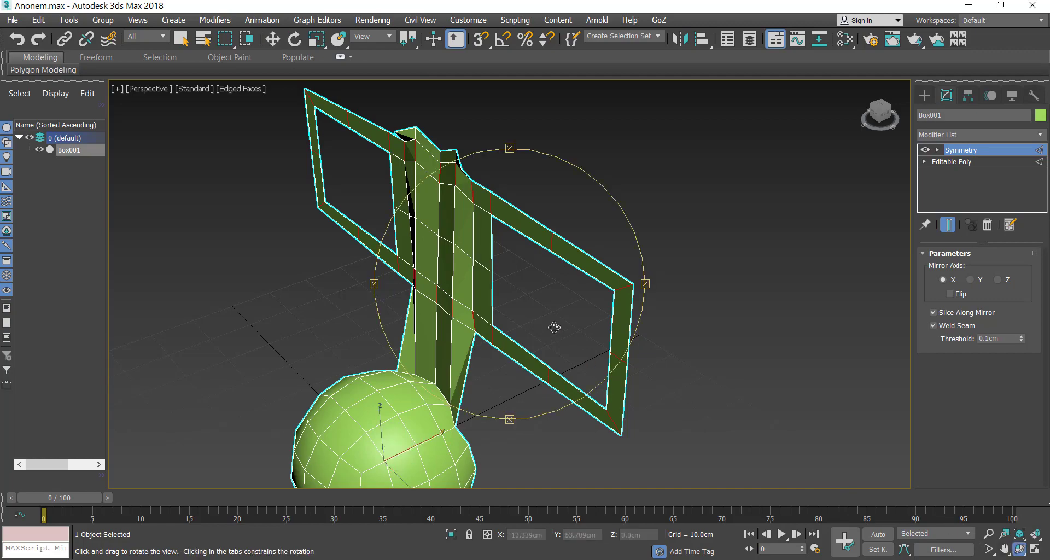
{"action": "left_click_drag", "start_coordinate": [552, 326], "coordinate": [512, 298]}
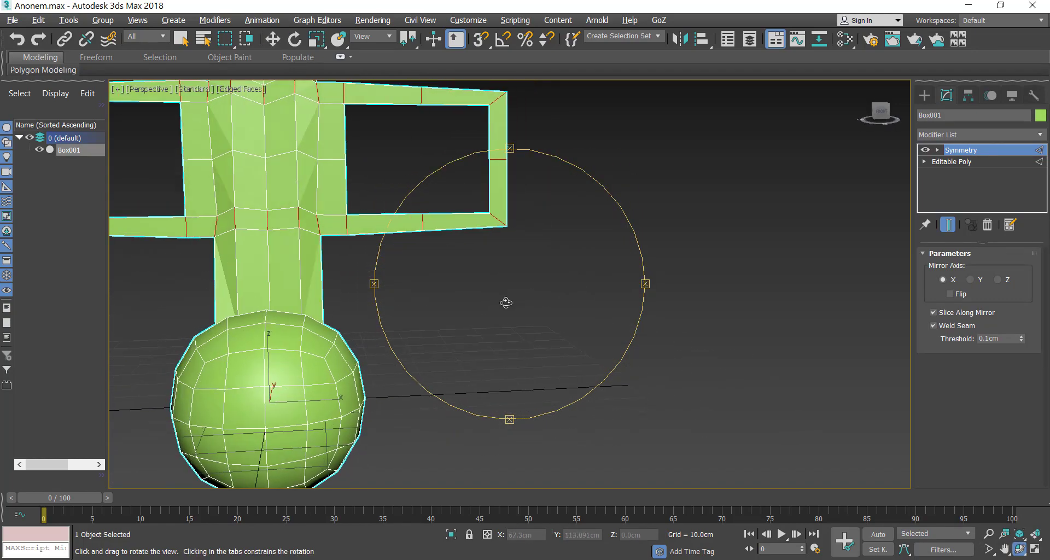
{"action": "key", "text": "alt+w"}
{"action": "right_click", "coordinate": [680, 201]}
{"action": "key", "text": "alt+w"}
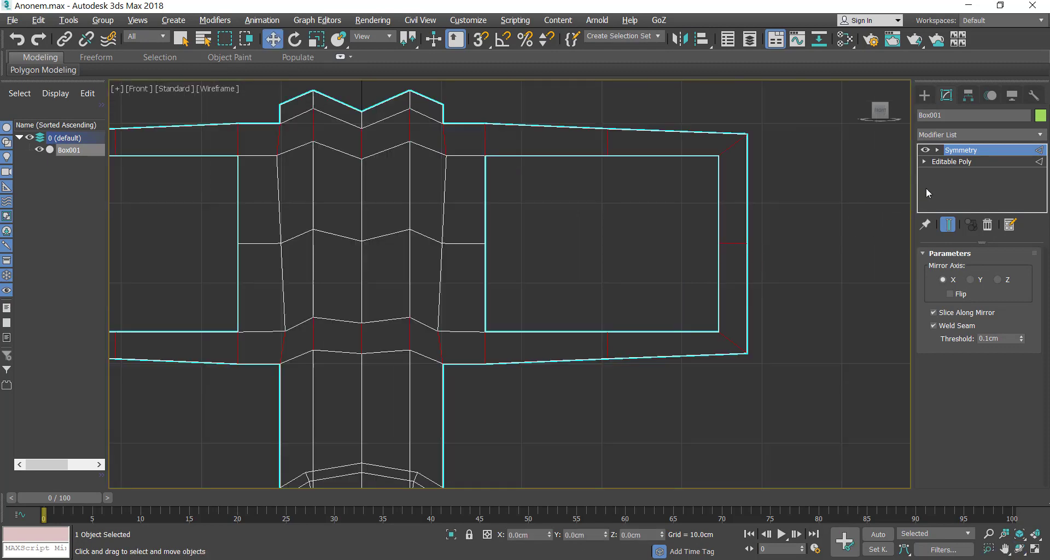
- At the Editable Poly's vertex level, move the frame's upper middle vertex pair up and its lower middle pair down
{"action": "left_click", "coordinate": [956, 165]}
{"action": "key", "text": "2"}
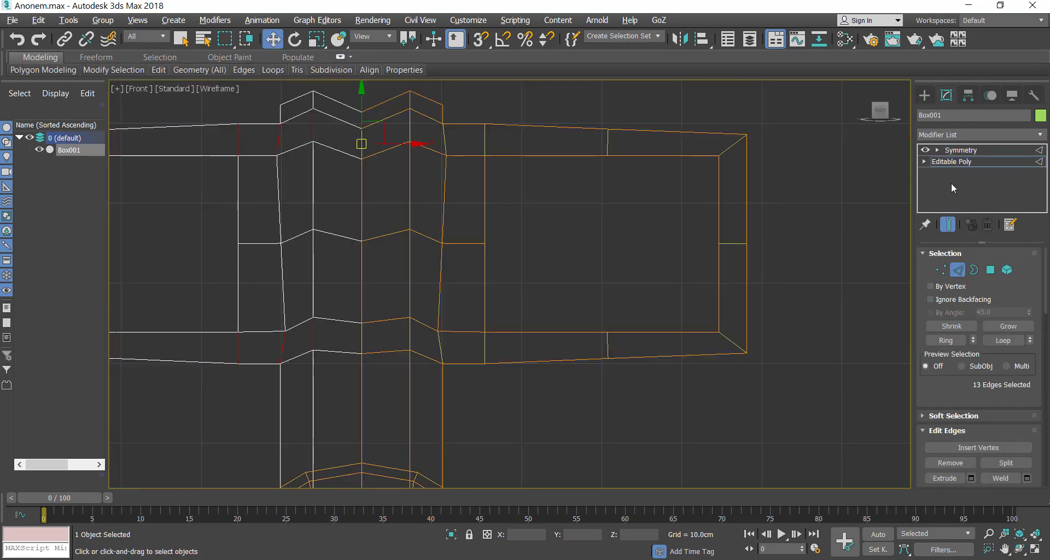
{"action": "left_click", "coordinate": [940, 269]}
{"action": "middle_click_drag", "start_coordinate": [543, 167], "coordinate": [504, 190]}
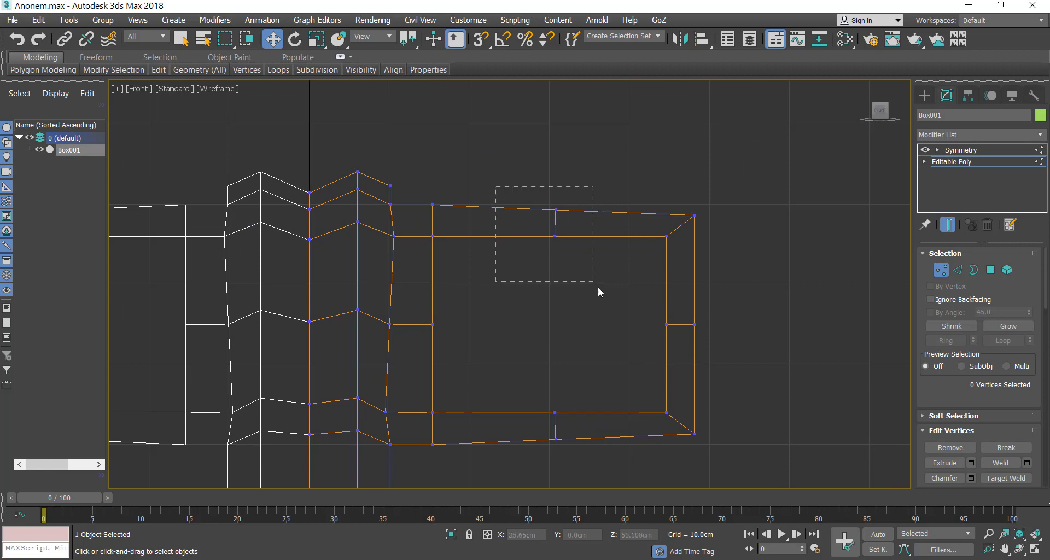
{"action": "left_click_drag", "start_coordinate": [598, 286], "coordinate": [598, 287]}
{"action": "left_click_drag", "start_coordinate": [543, 164], "coordinate": [557, 142]}
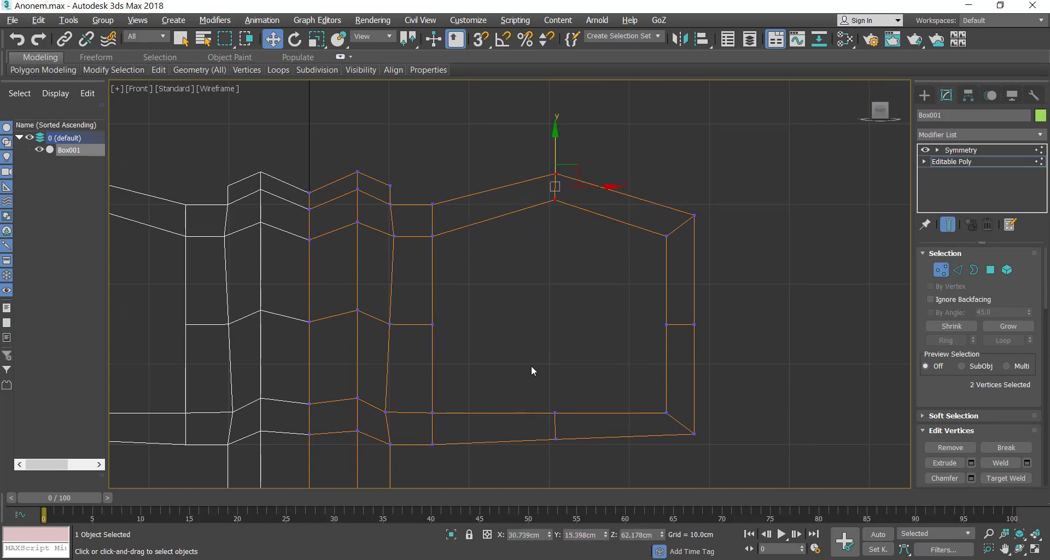
{"action": "left_click_drag", "start_coordinate": [533, 370], "coordinate": [571, 451]}
{"action": "left_click_drag", "start_coordinate": [556, 395], "coordinate": [556, 435]}
- Move the frame's outer middle vertex pair outward along X and its inner middle vertex toward the strip
{"action": "left_click_drag", "start_coordinate": [729, 368], "coordinate": [733, 366]}
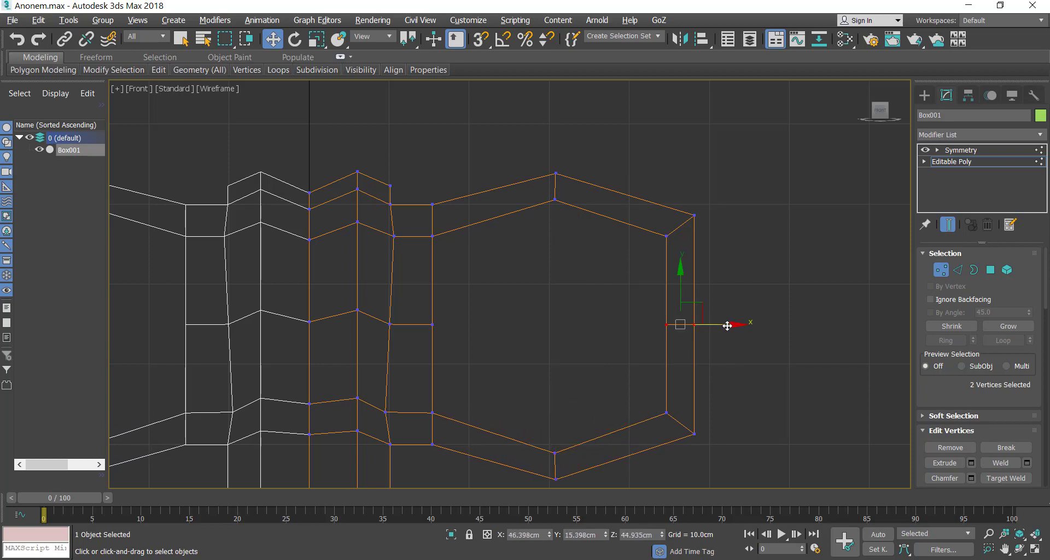
{"action": "left_click_drag", "start_coordinate": [733, 324], "coordinate": [767, 326]}
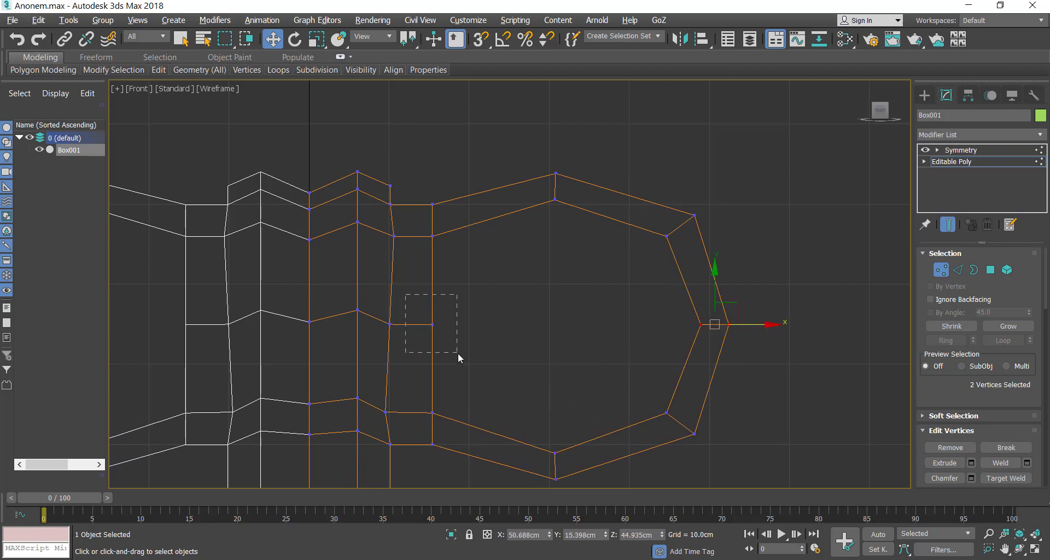
{"action": "left_click_drag", "start_coordinate": [458, 353], "coordinate": [443, 324]}
{"action": "left_click", "coordinate": [423, 192]}
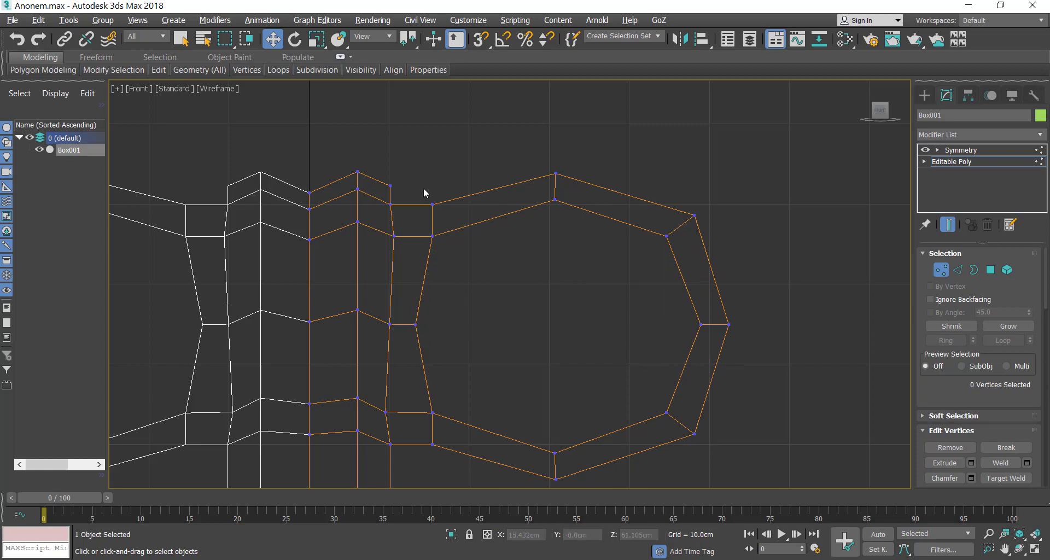
- Raise the strip's top center vertex on the mirror line to a Z of about 63.3 cm
{"action": "mouse_move", "coordinate": [384, 178]}
{"action": "middle_mouse_down"}
{"action": "mouse_move", "coordinate": [398, 112]}
{"action": "mouse_move", "coordinate": [382, 177]}
{"action": "middle_mouse_up"}
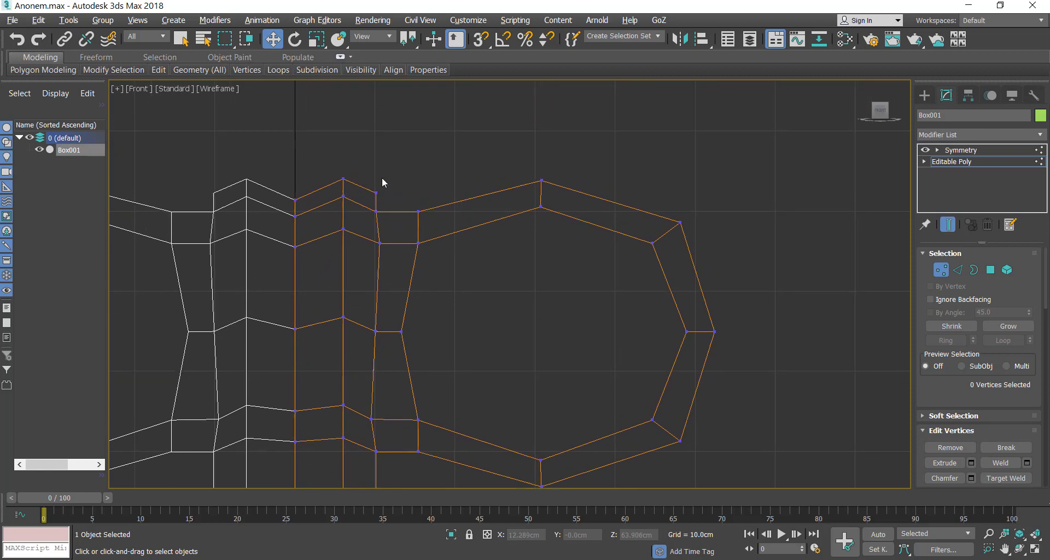
{"action": "left_click_drag", "start_coordinate": [314, 203], "coordinate": [298, 154]}
{"action": "middle_click_drag", "start_coordinate": [514, 267], "coordinate": [541, 151]}
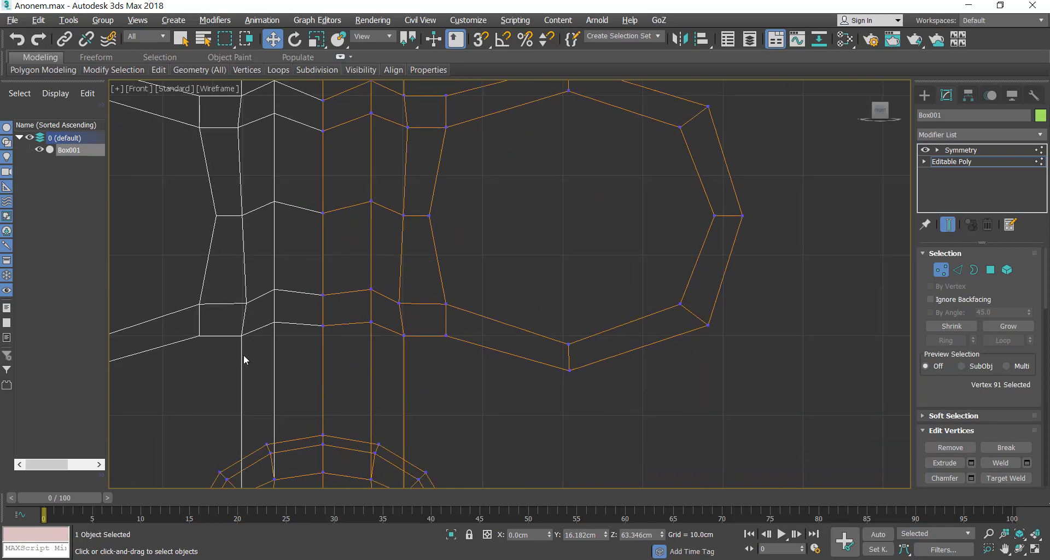
{"action": "middle_click_drag", "start_coordinate": [419, 307], "coordinate": [378, 390]}
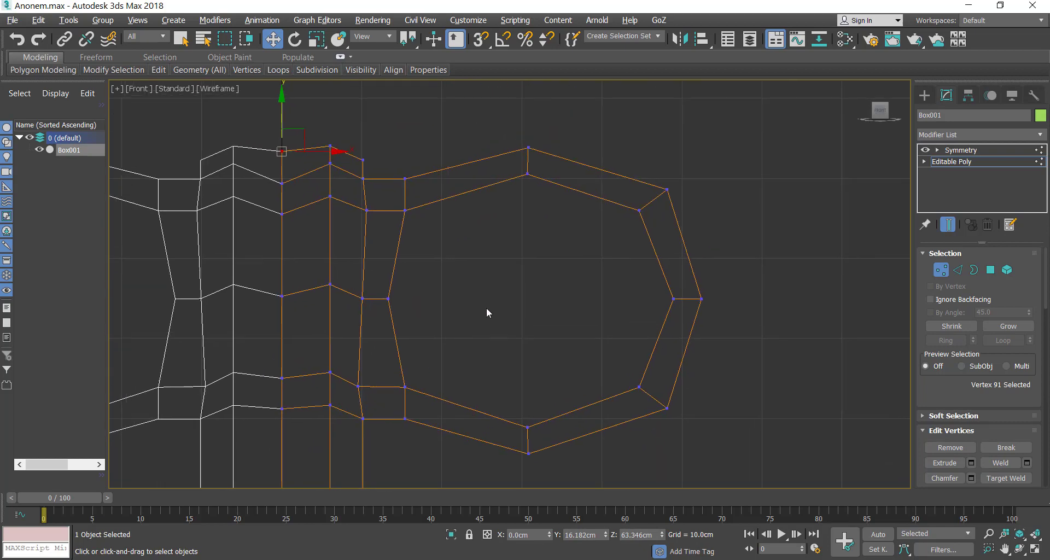
- Select the four outer edges along the frame's upper half and extend them upward as a new band of polygons
{"action": "left_click", "coordinate": [961, 273]}
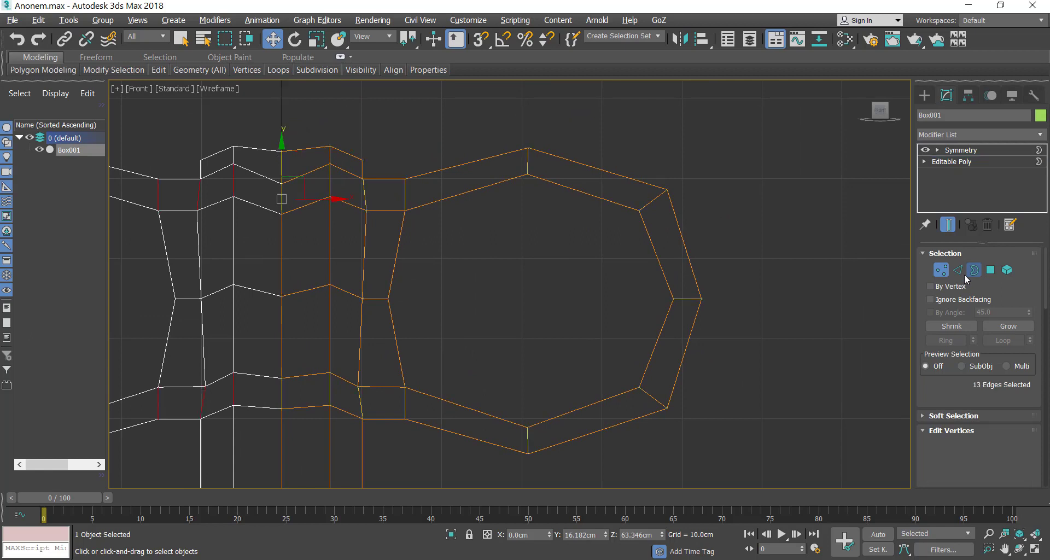
{"action": "left_click", "coordinate": [474, 160]}
{"action": "left_click", "coordinate": [390, 180], "text": "ctrl"}
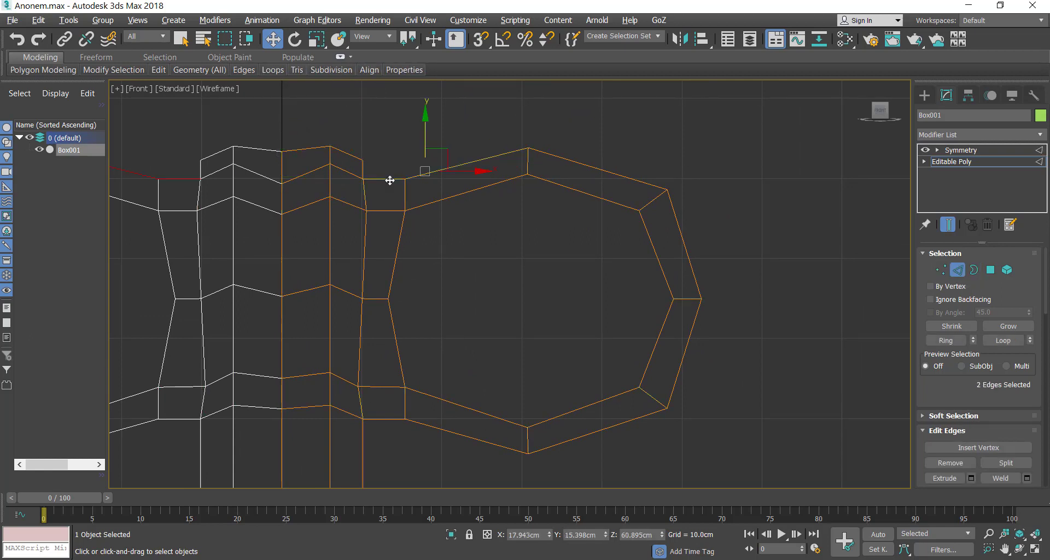
{"action": "left_click", "coordinate": [568, 159], "text": "ctrl"}
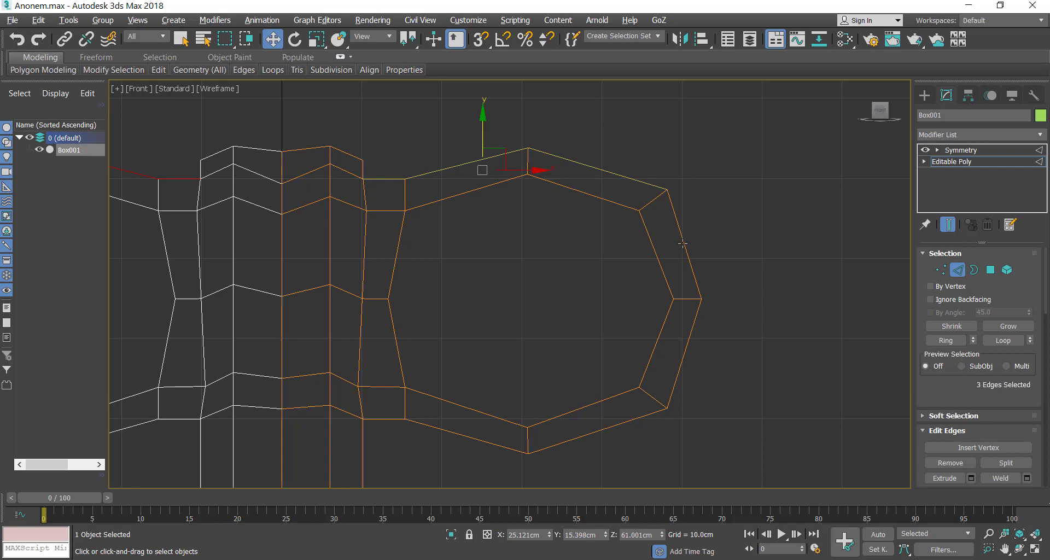
{"action": "left_click", "coordinate": [682, 243], "text": "ctrl"}
{"action": "left_click_drag", "start_coordinate": [549, 173], "coordinate": [565, 142], "text": "shift"}
- Target-weld the upper band's inner corner vertex with the strip's top side vertex
{"action": "left_click", "coordinate": [944, 272]}
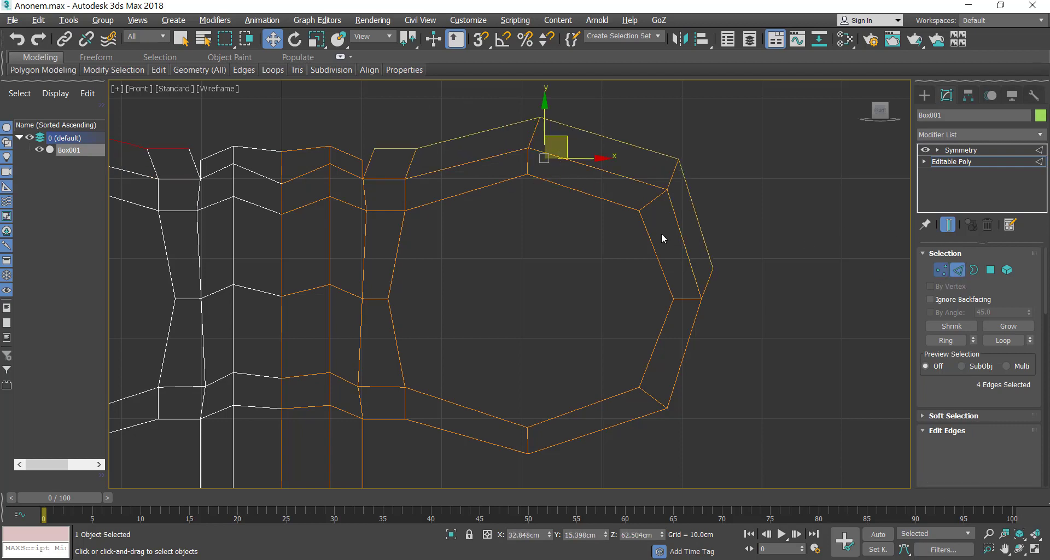
{"action": "right_click", "coordinate": [377, 182]}
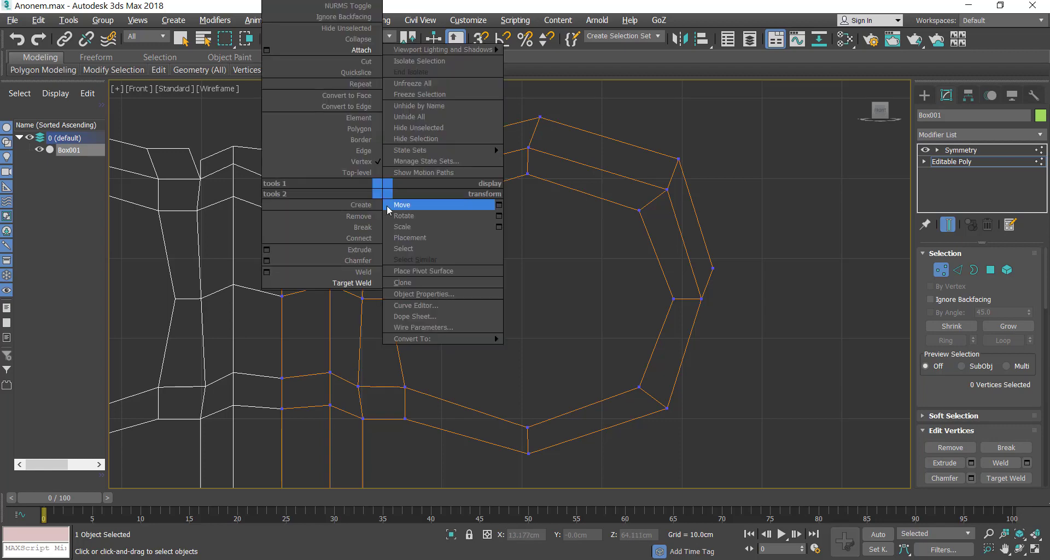
{"action": "left_click", "coordinate": [306, 283]}
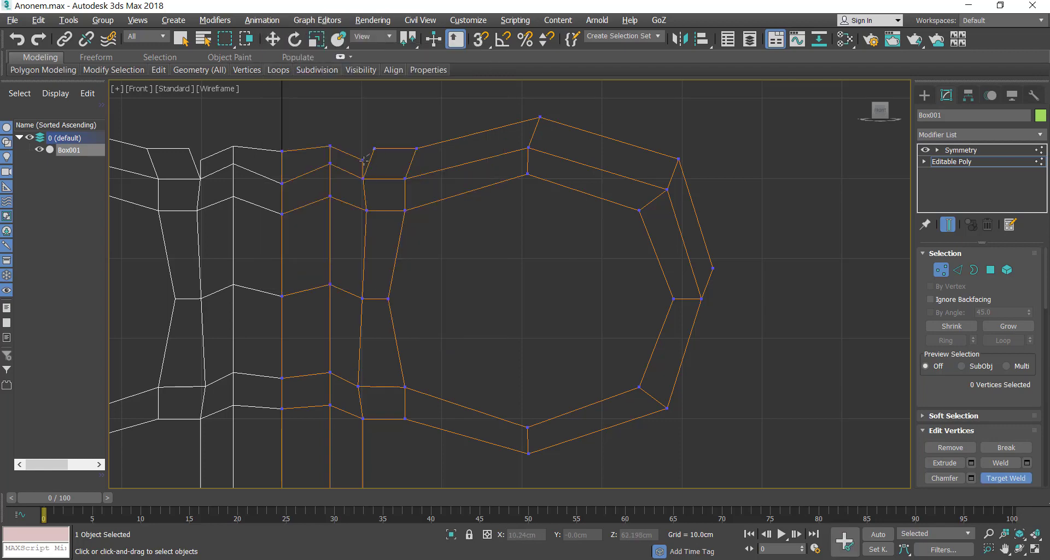
{"action": "middle_click_drag", "start_coordinate": [392, 206], "coordinate": [361, 171]}
{"action": "scroll", "coordinate": [483, 253], "scroll_direction": "down", "scroll_amount": 3}
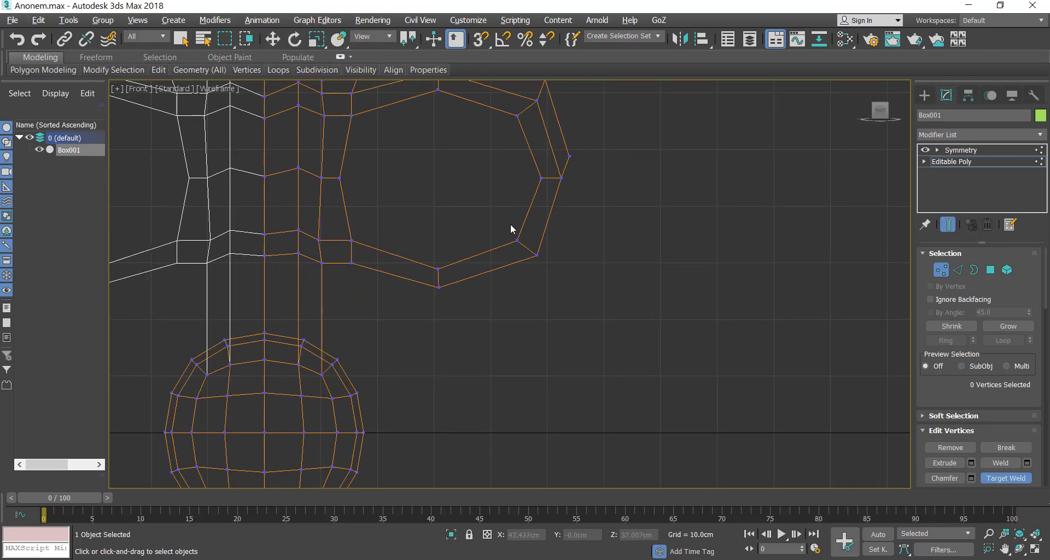
- Select the four outer edges along the frame's lower half and extend them straight down as a second band of polygons
{"action": "left_click", "coordinate": [958, 270]}
{"action": "key", "text": "w"}
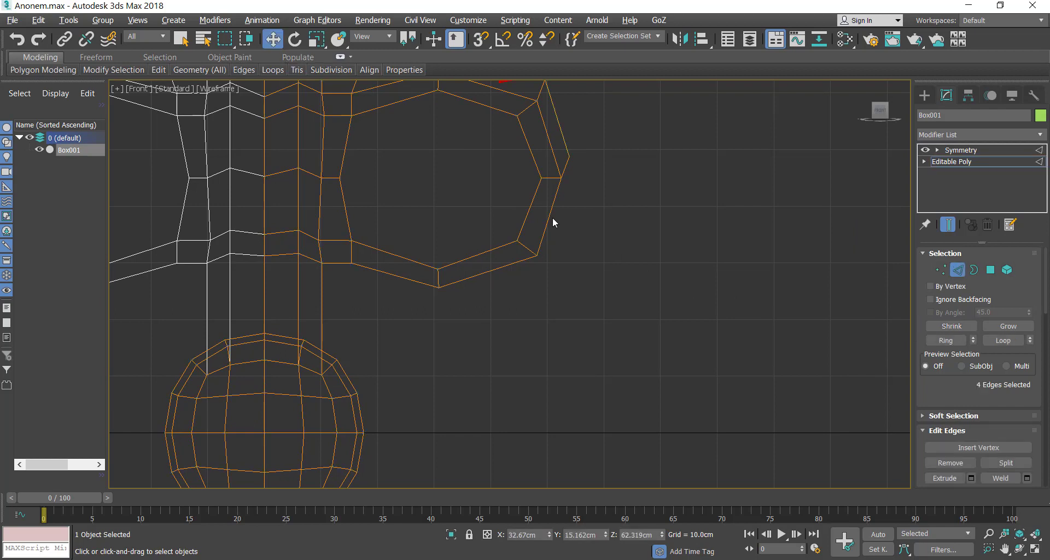
{"action": "left_click", "coordinate": [552, 218]}
{"action": "left_click", "coordinate": [514, 264], "text": "ctrl"}
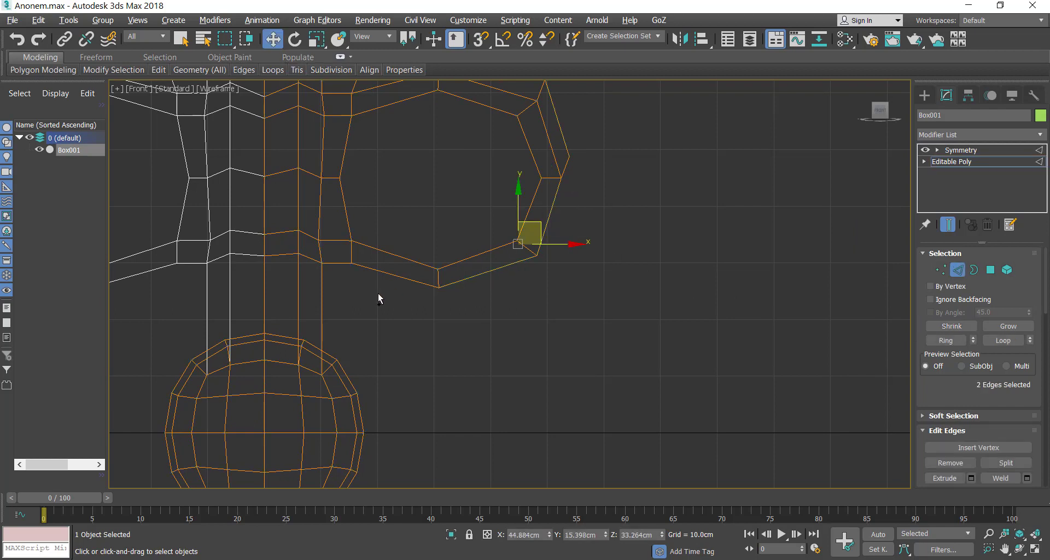
{"action": "left_click", "coordinate": [393, 276], "text": "ctrl"}
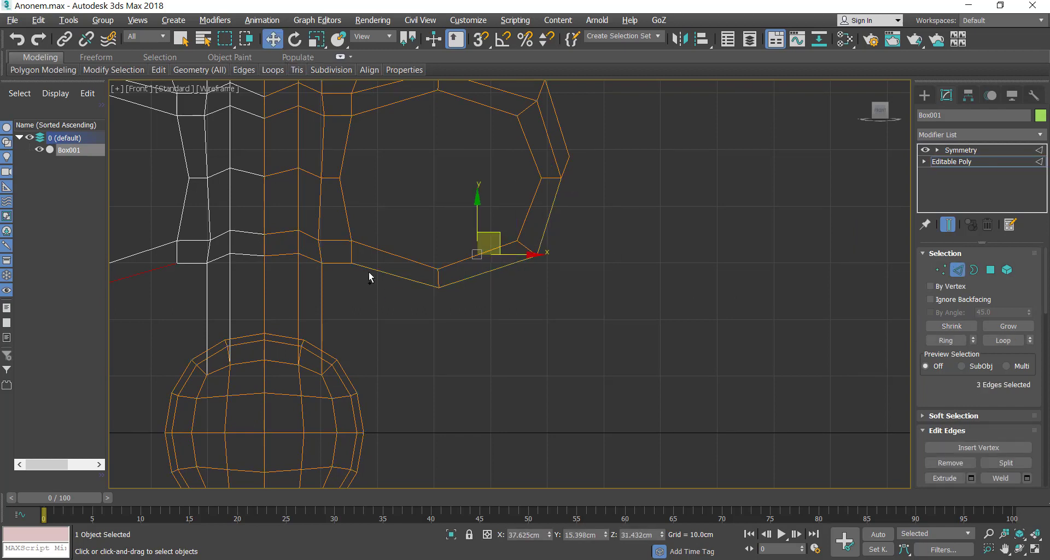
{"action": "left_click", "coordinate": [341, 264], "text": "ctrl"}
{"action": "left_click_drag", "start_coordinate": [438, 224], "coordinate": [440, 251], "text": "shift"}
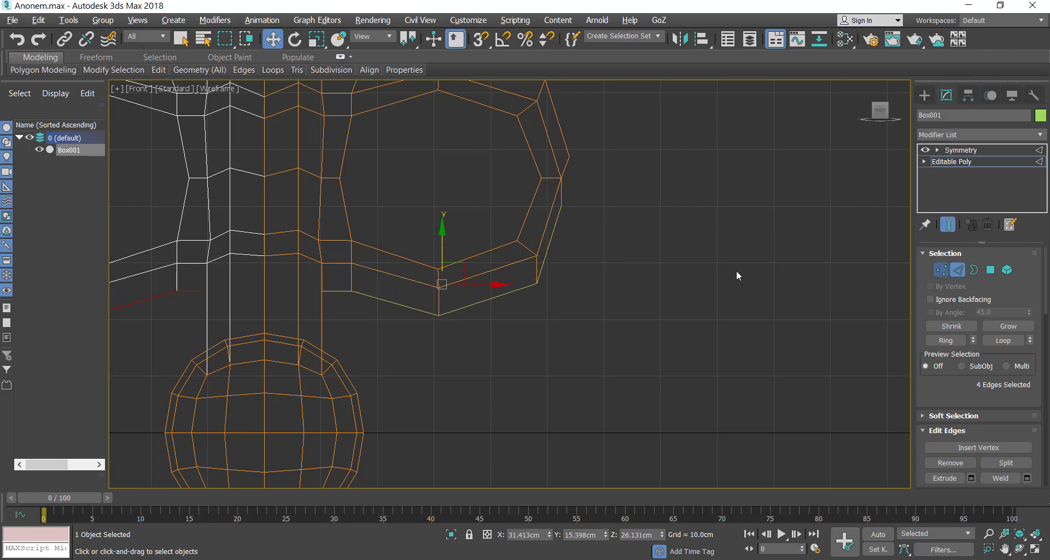
- Pull the two bands' end vertices outward beside the frame's outer middle corner and target-weld them together
{"action": "key", "text": "1"}
{"action": "left_click", "coordinate": [562, 207]}
{"action": "left_click_drag", "start_coordinate": [578, 187], "coordinate": [592, 171]}
{"action": "left_click", "coordinate": [575, 171]}
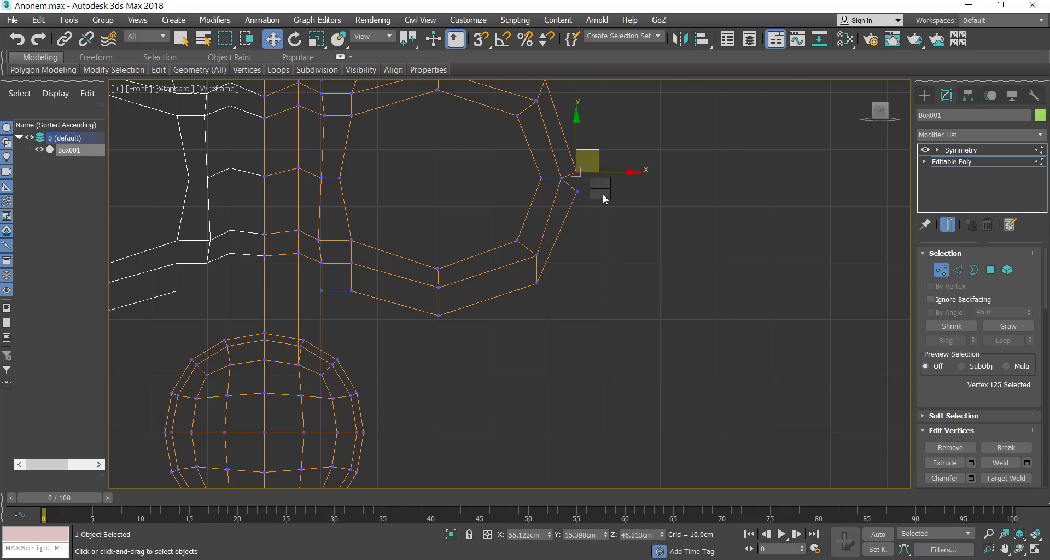
{"action": "right_click", "coordinate": [600, 174]}
{"action": "left_click", "coordinate": [587, 271]}
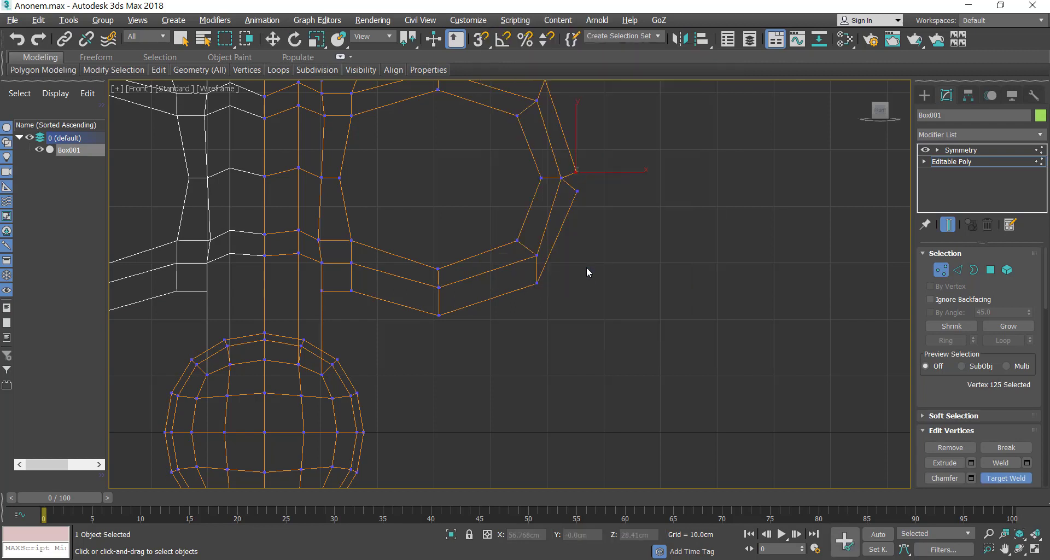
{"action": "left_click", "coordinate": [579, 191]}
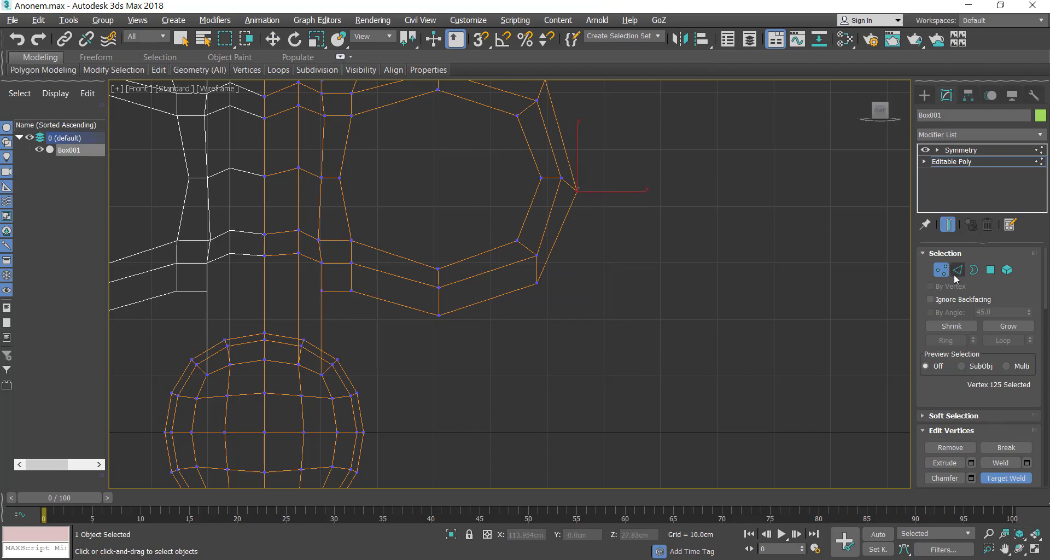
- Connect the ring of vertical strip edges below the frame with 1 segment, pinch 0 and slide 50
{"action": "key", "text": "2"}
{"action": "key", "text": "w"}
{"action": "left_click", "coordinate": [297, 292]}
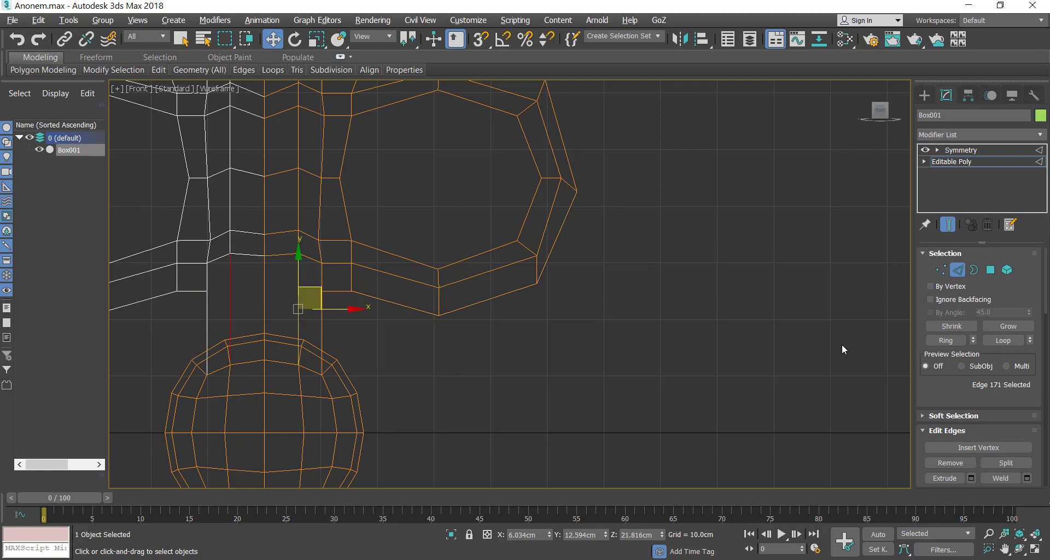
{"action": "left_click", "coordinate": [944, 339]}
{"action": "right_click", "coordinate": [596, 326]}
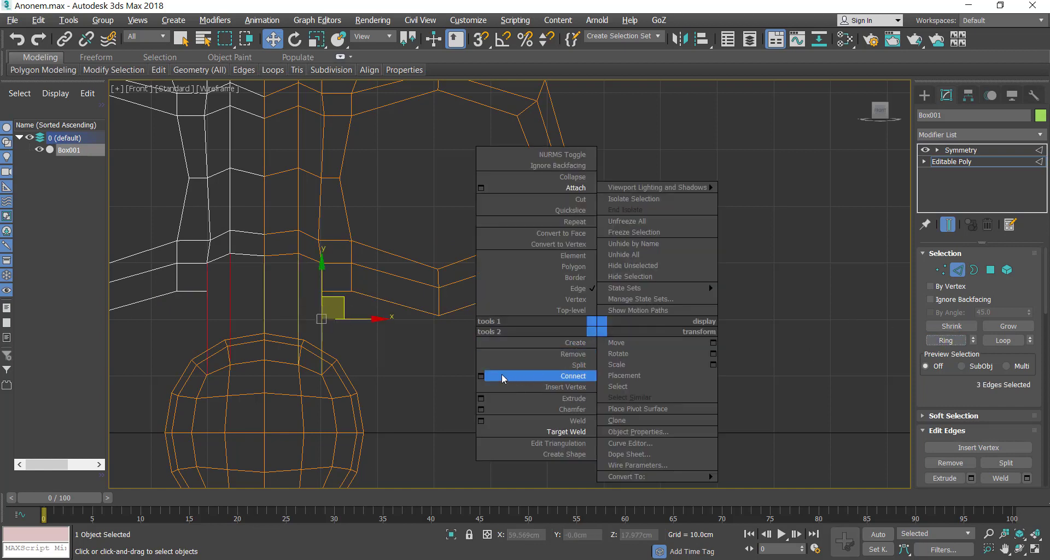
{"action": "left_click", "coordinate": [480, 375]}
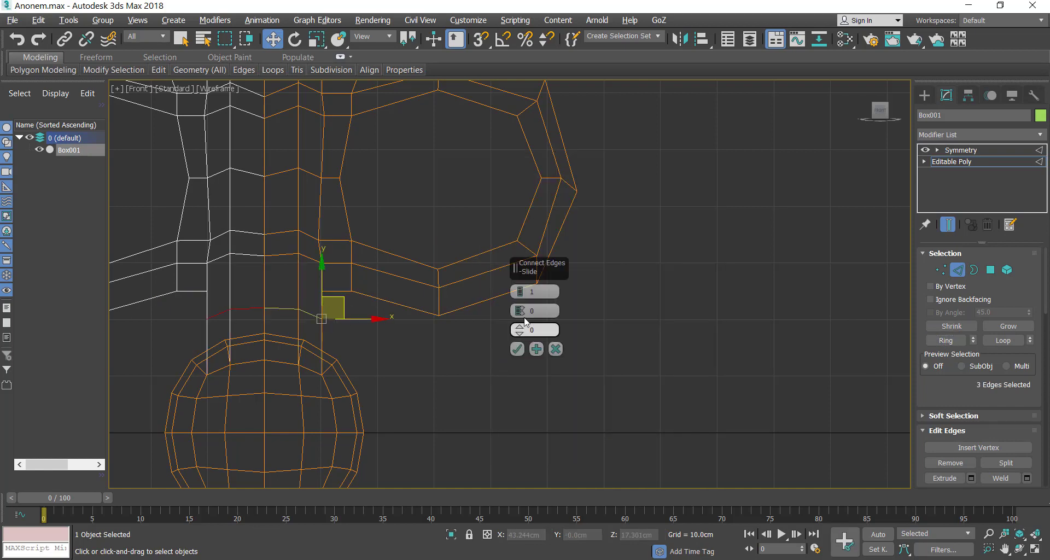
{"action": "left_click_drag", "start_coordinate": [523, 314], "coordinate": [535, 253]}
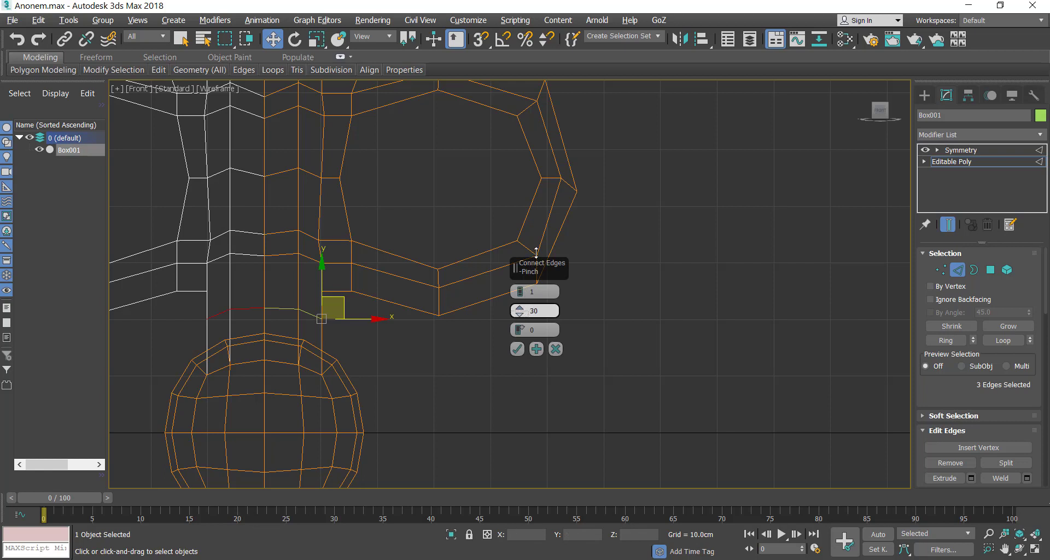
{"action": "right_click", "coordinate": [521, 313]}
{"action": "left_click_drag", "start_coordinate": [521, 330], "coordinate": [538, 300]}
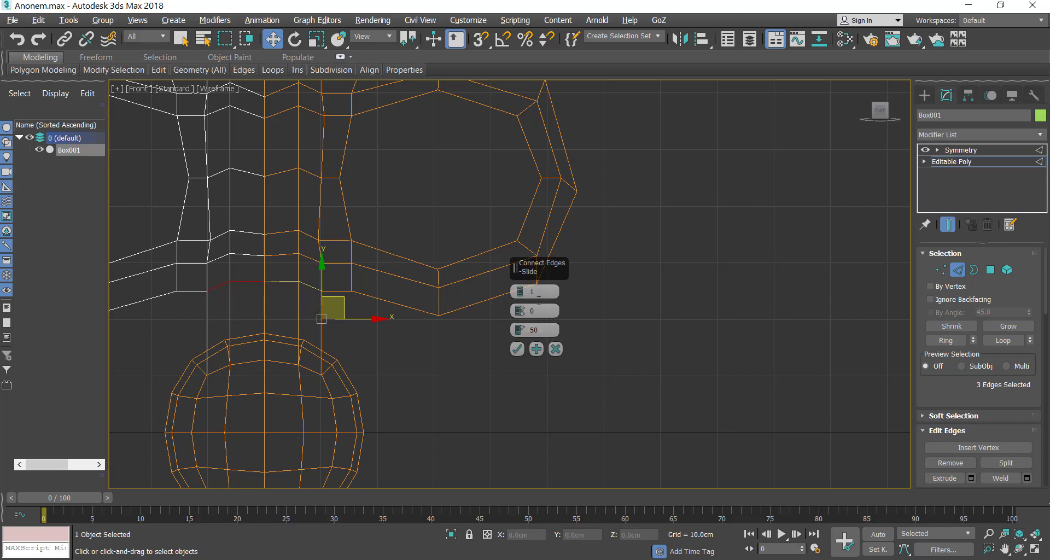
{"action": "left_click", "coordinate": [517, 349]}
{"action": "left_click", "coordinate": [458, 351]}
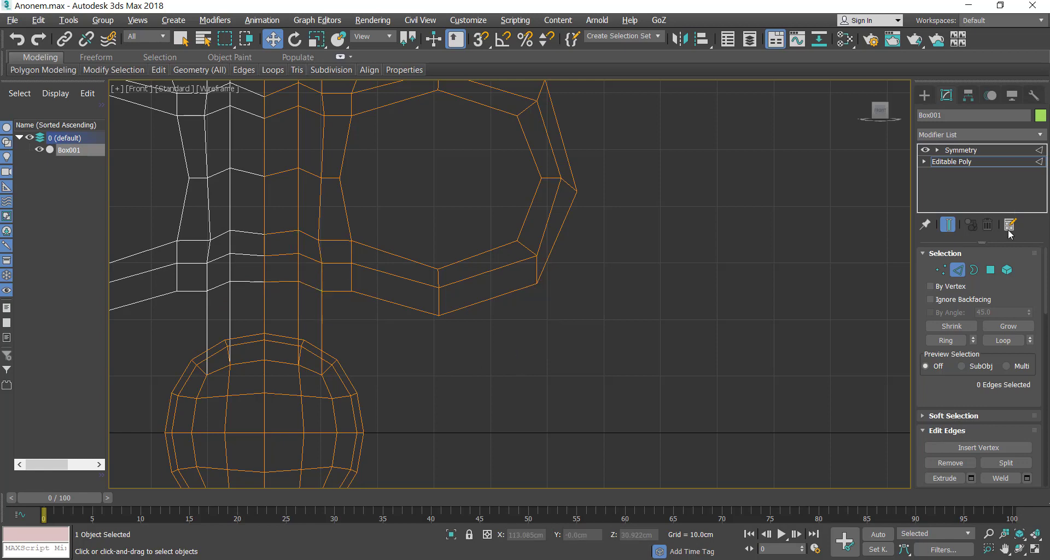
- Nudge the strip's lower side vertex inward and target-weld it to the lower band's inner corner vertex
{"action": "left_click", "coordinate": [941, 270]}
{"action": "middle_click_drag", "start_coordinate": [454, 350], "coordinate": [563, 347]}
{"action": "scroll", "coordinate": [495, 333], "scroll_direction": "up", "scroll_amount": 5}
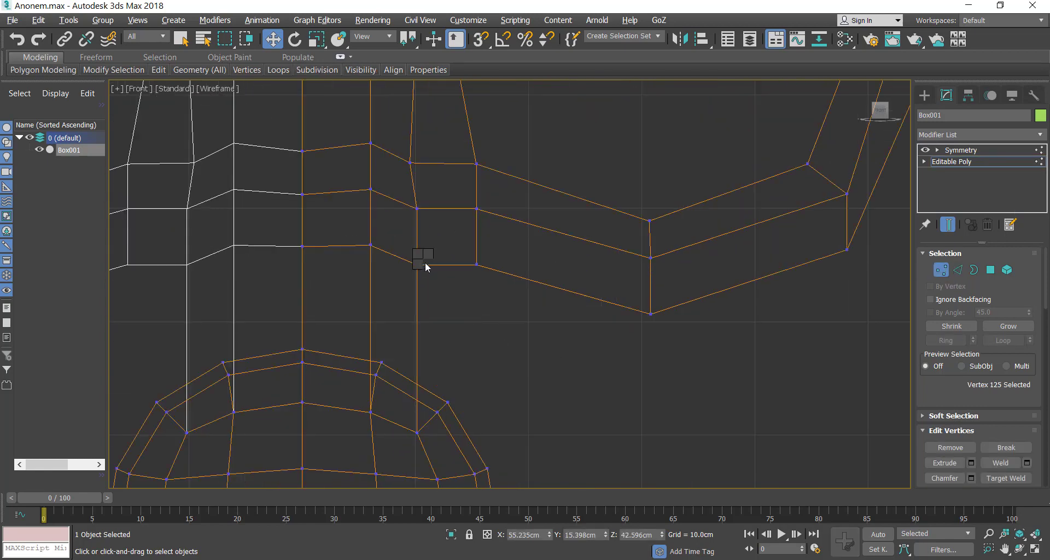
{"action": "right_click", "coordinate": [425, 265]}
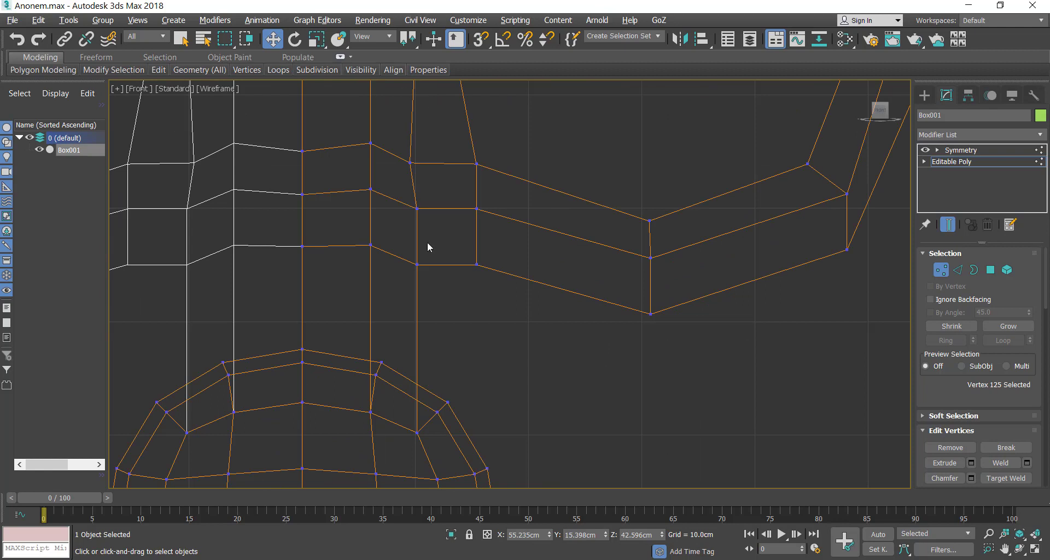
{"action": "left_click", "coordinate": [417, 266]}
{"action": "mouse_move", "coordinate": [446, 264]}
{"action": "left_mouse_down"}
{"action": "mouse_move", "coordinate": [457, 267]}
{"action": "mouse_move", "coordinate": [436, 265]}
{"action": "left_mouse_up"}
{"action": "right_click", "coordinate": [434, 288]}
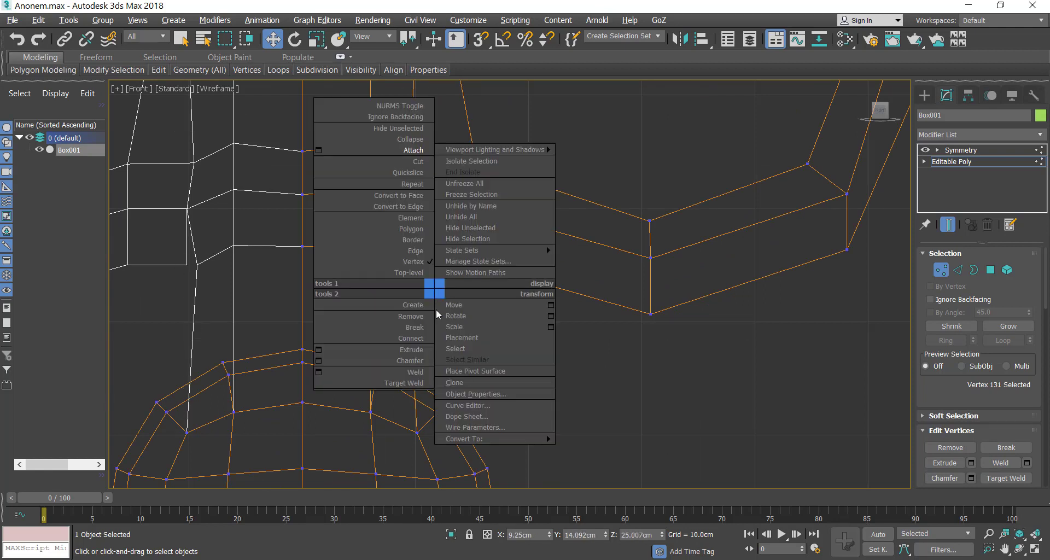
{"action": "left_click", "coordinate": [404, 383]}
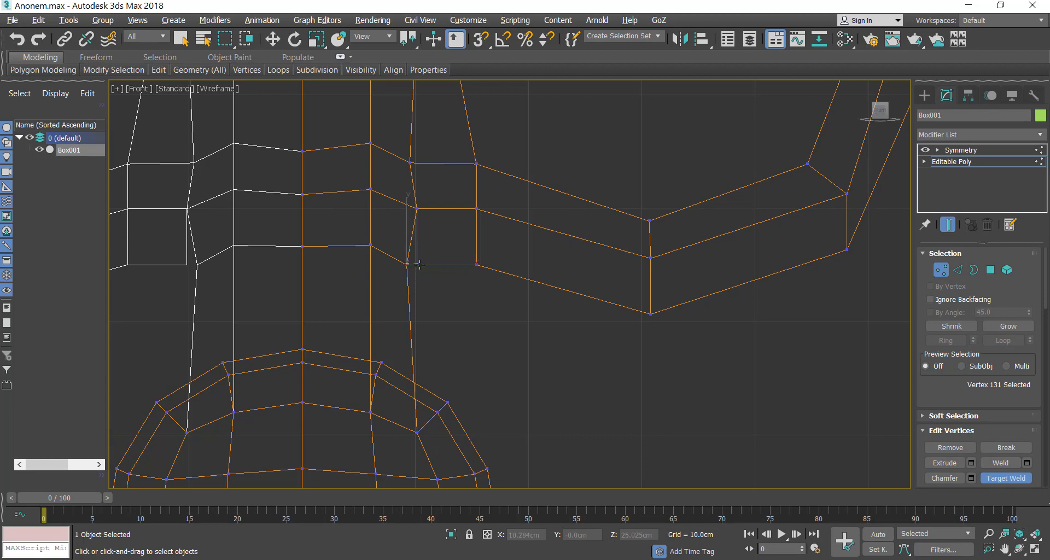
{"action": "left_click", "coordinate": [418, 264]}
- Move the frame's upper outer corner vertex and outer middle vertex backward along Y in the perspective view
{"action": "key", "text": "alt+w"}
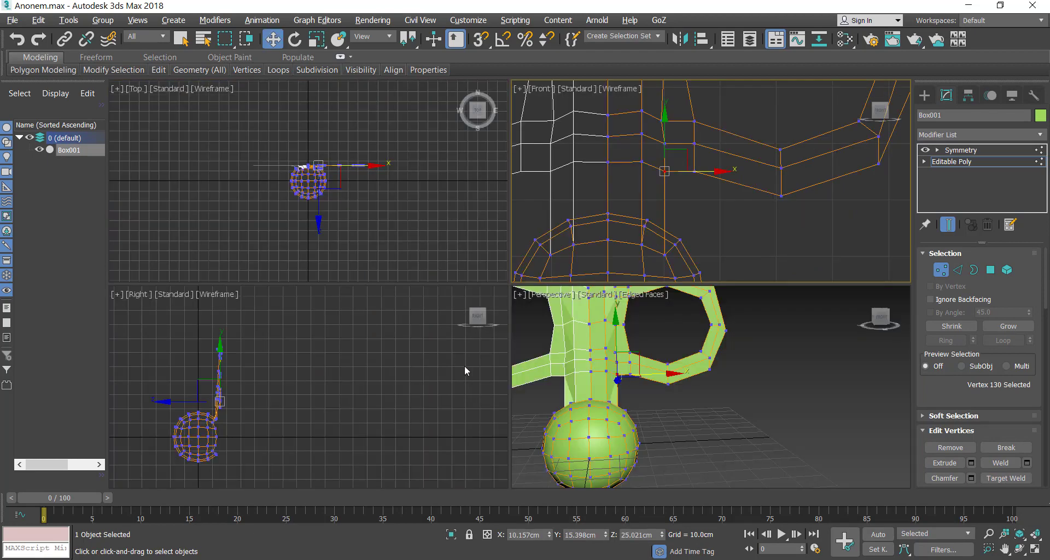
{"action": "left_click", "coordinate": [730, 422]}
{"action": "key", "text": "alt+w"}
{"action": "left_click", "coordinate": [1019, 549]}
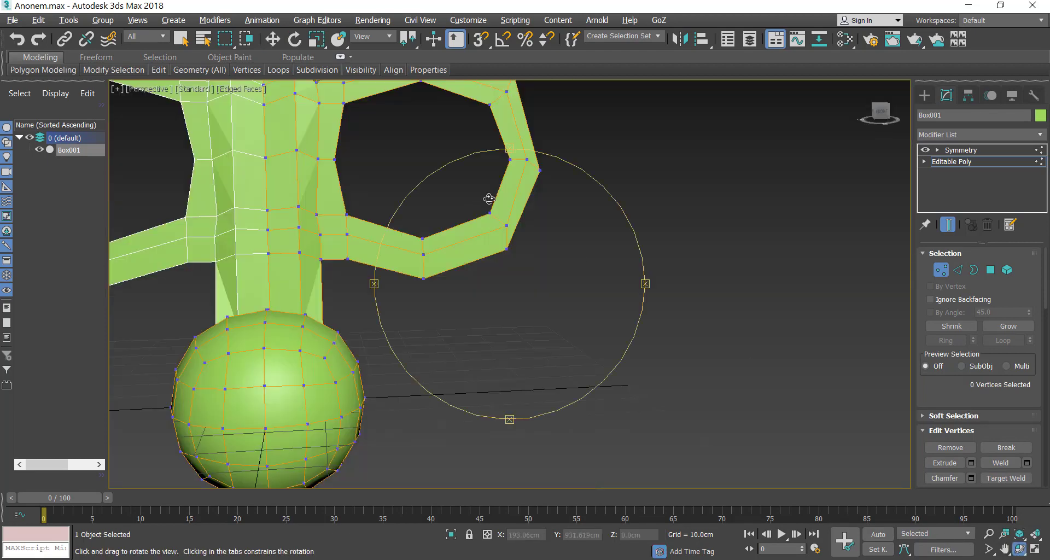
{"action": "left_click_drag", "start_coordinate": [487, 199], "coordinate": [432, 186]}
{"action": "key", "text": "w"}
{"action": "left_click", "coordinate": [420, 163]}
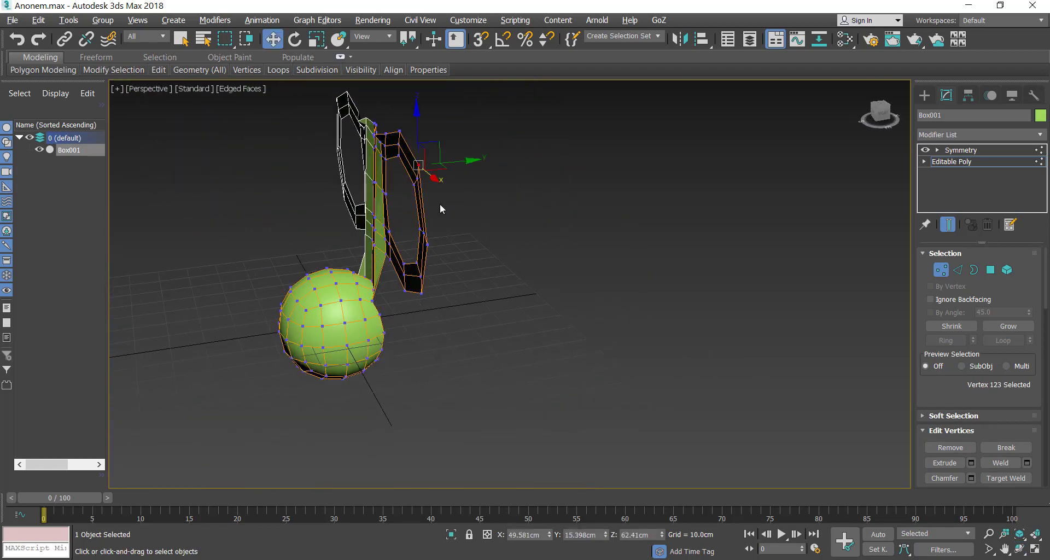
{"action": "left_click", "coordinate": [428, 245], "text": "ctrl"}
{"action": "left_click_drag", "start_coordinate": [463, 204], "coordinate": [479, 200]}
- Move the outer vertices at the frame's lower outer corner and bottom backward along Y
{"action": "left_click", "coordinate": [422, 293]}
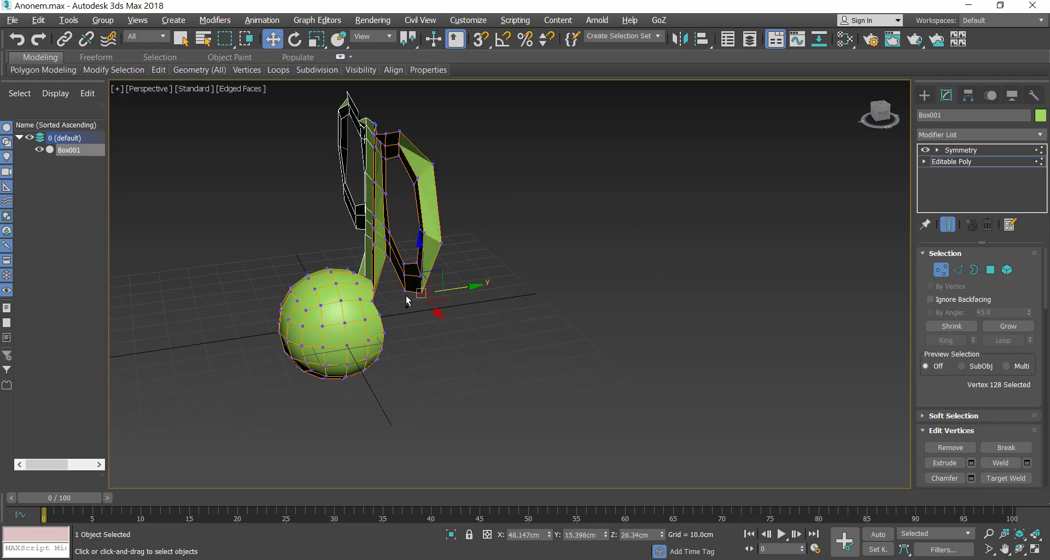
{"action": "left_click", "coordinate": [405, 290], "text": "ctrl"}
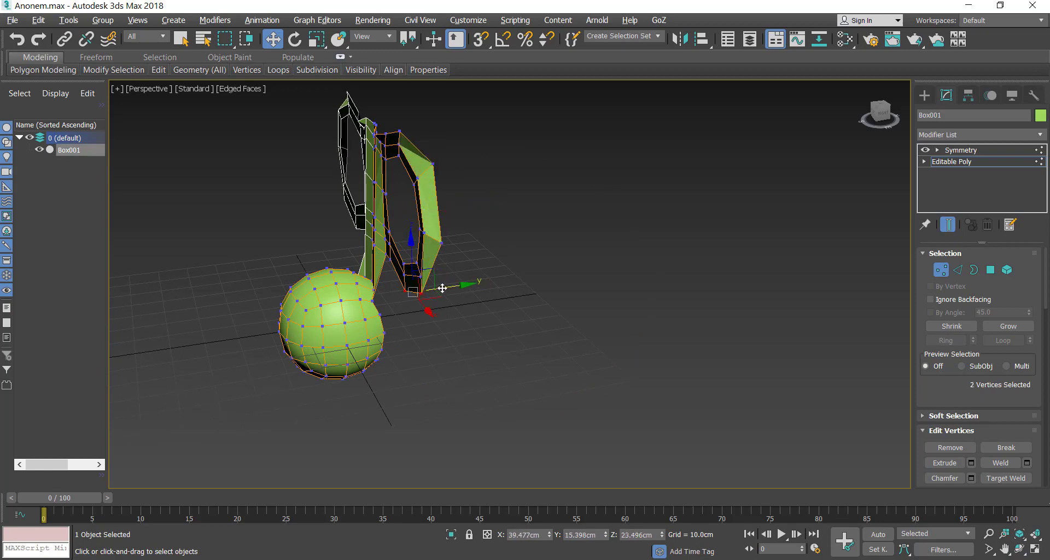
{"action": "left_click_drag", "start_coordinate": [443, 288], "coordinate": [452, 286]}
{"action": "left_click", "coordinate": [467, 297]}
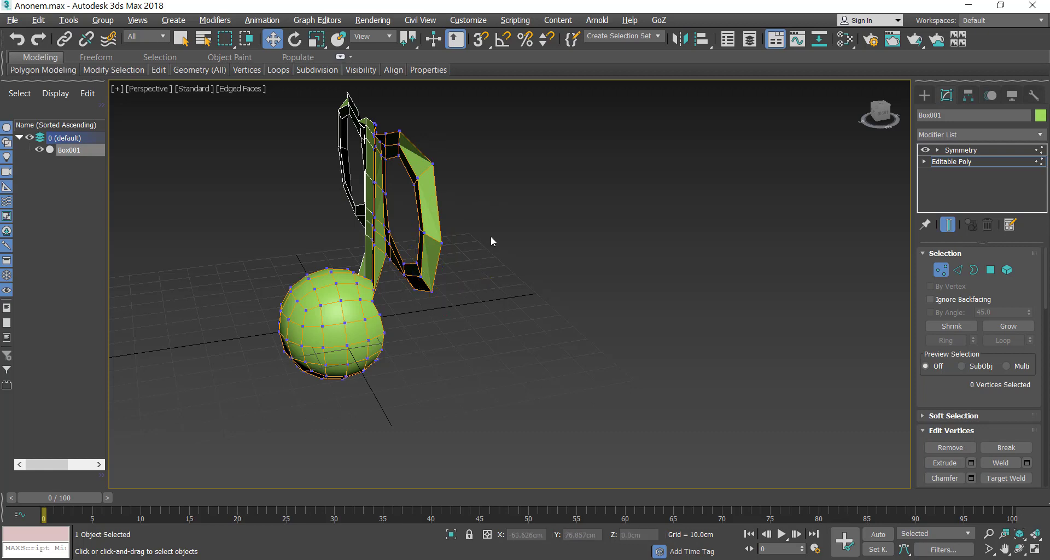
- Select the ring of polygons around the frame's opening, plus the upper and lower corner polygons beside the strip
{"action": "left_click", "coordinate": [973, 270]}
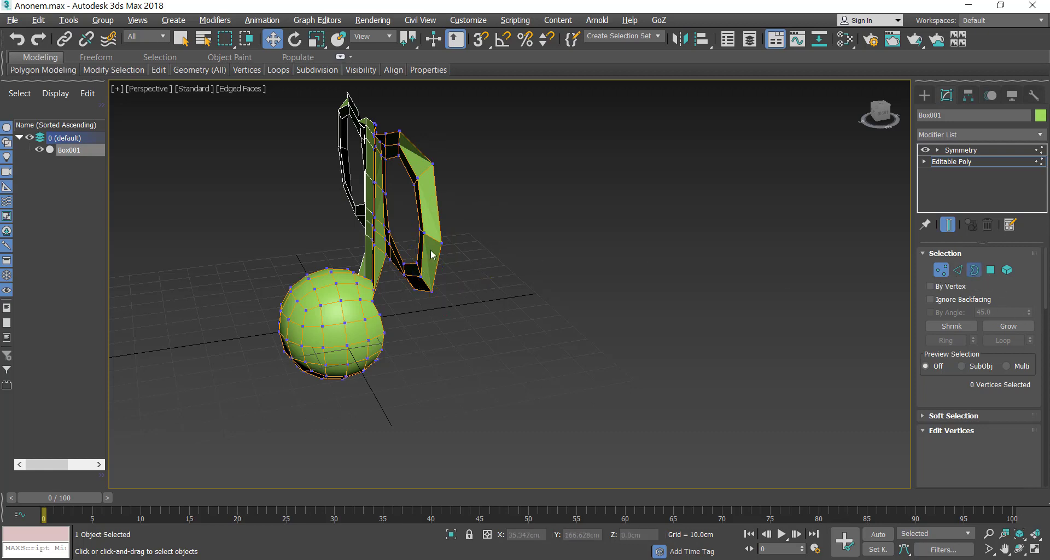
{"action": "left_click", "coordinate": [419, 213]}
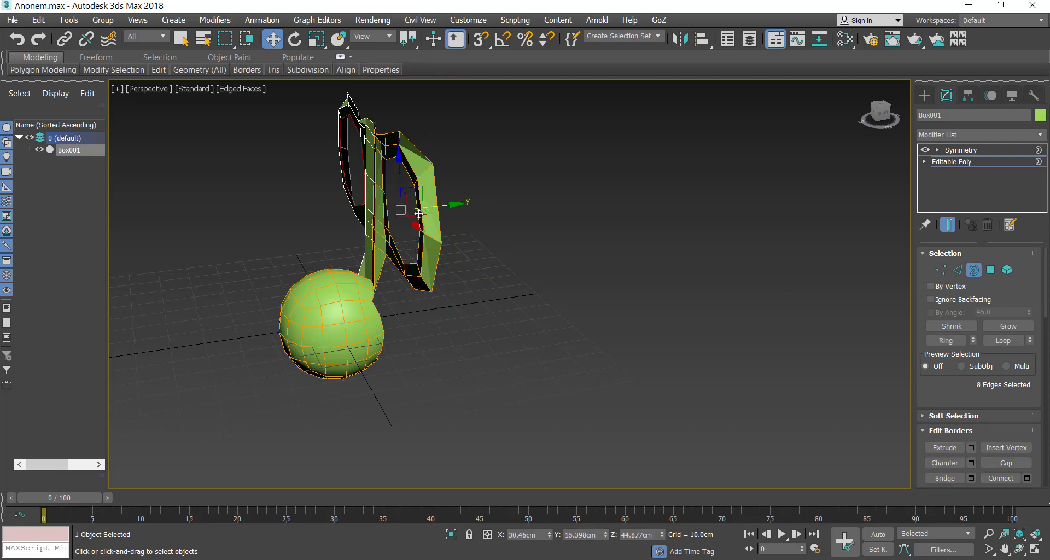
{"action": "left_click", "coordinate": [990, 275]}
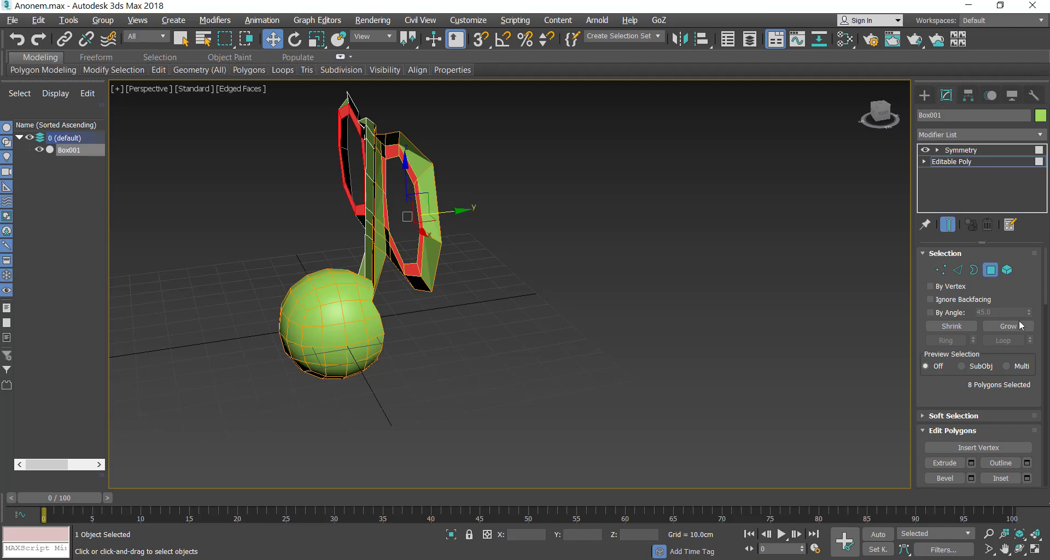
{"action": "left_click", "coordinate": [1019, 549]}
{"action": "left_click_drag", "start_coordinate": [490, 222], "coordinate": [544, 204]}
{"action": "scroll", "coordinate": [535, 228], "scroll_direction": "up", "scroll_amount": 3}
{"action": "middle_click_drag", "start_coordinate": [535, 228], "coordinate": [571, 265]}
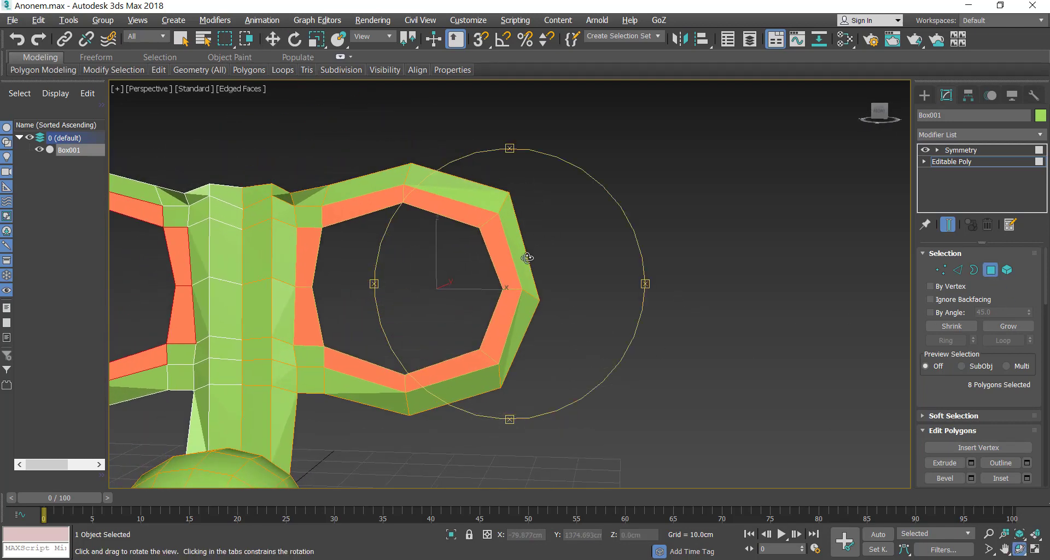
{"action": "key", "text": "w"}
{"action": "left_click", "coordinate": [312, 355], "text": "ctrl"}
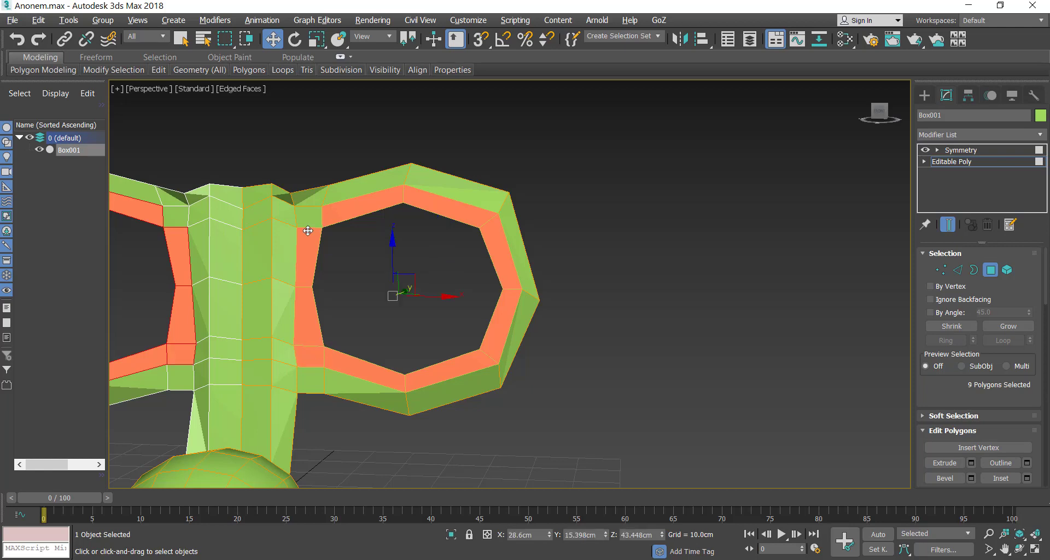
{"action": "left_click", "coordinate": [303, 223], "text": "ctrl"}
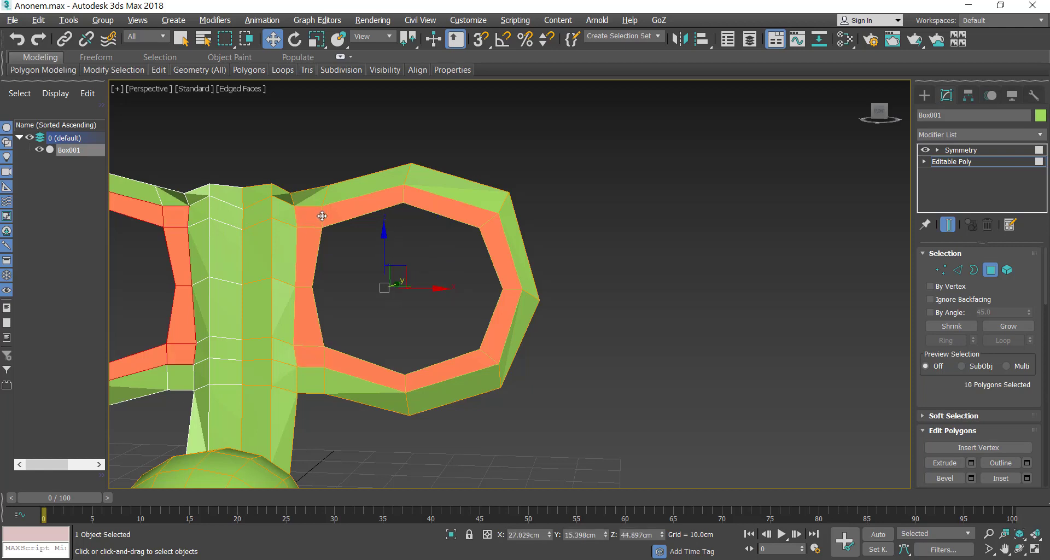
- Add the frame's eight outer band polygons to the selection and move the whole frame about 2 cm backward along Y
{"action": "left_click", "coordinate": [362, 190], "text": "ctrl"}
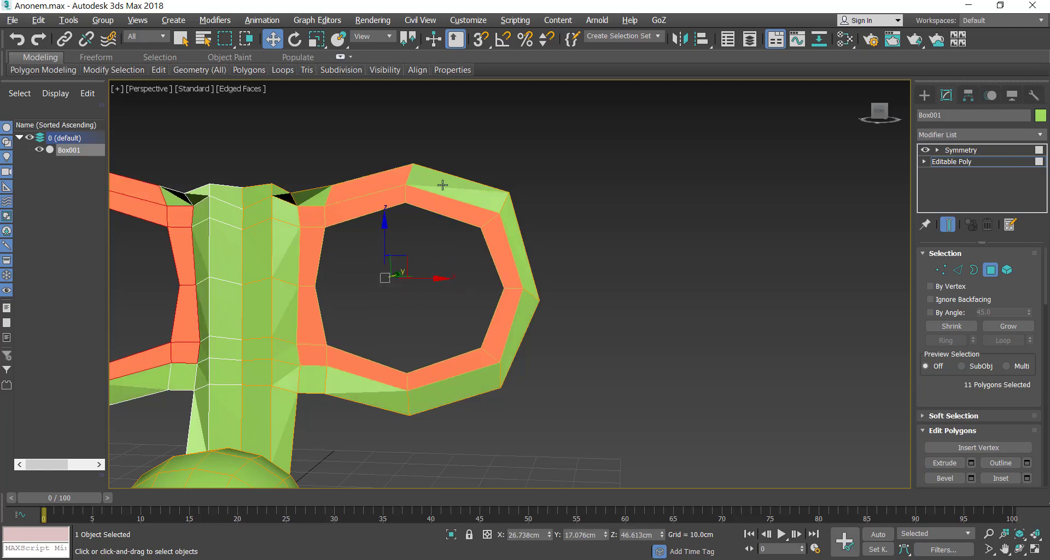
{"action": "left_click", "coordinate": [442, 185], "text": "ctrl"}
{"action": "left_click", "coordinate": [527, 273], "text": "ctrl"}
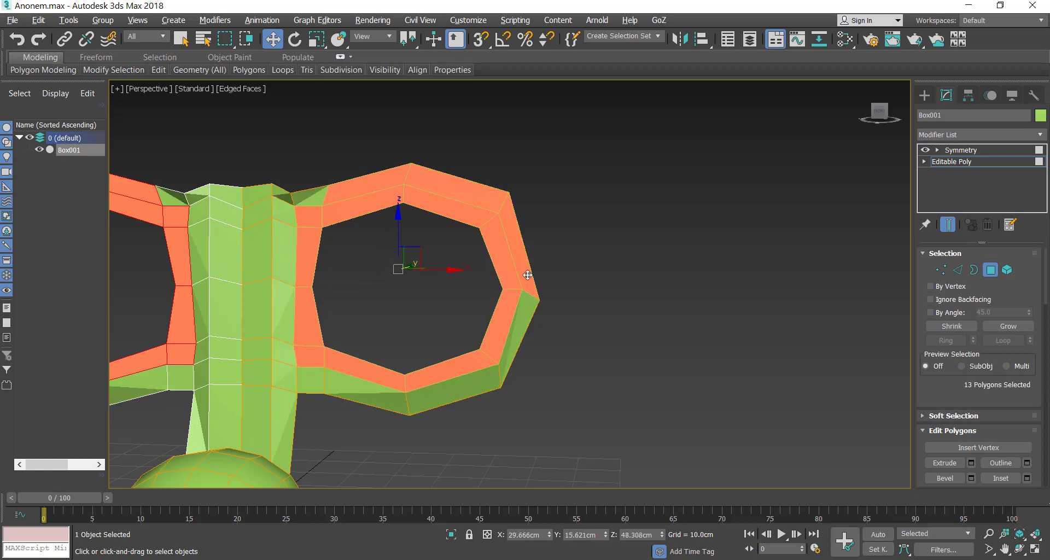
{"action": "left_click", "coordinate": [525, 327], "text": "ctrl"}
{"action": "left_click", "coordinate": [469, 386], "text": "ctrl"}
{"action": "left_click", "coordinate": [357, 393], "text": "ctrl"}
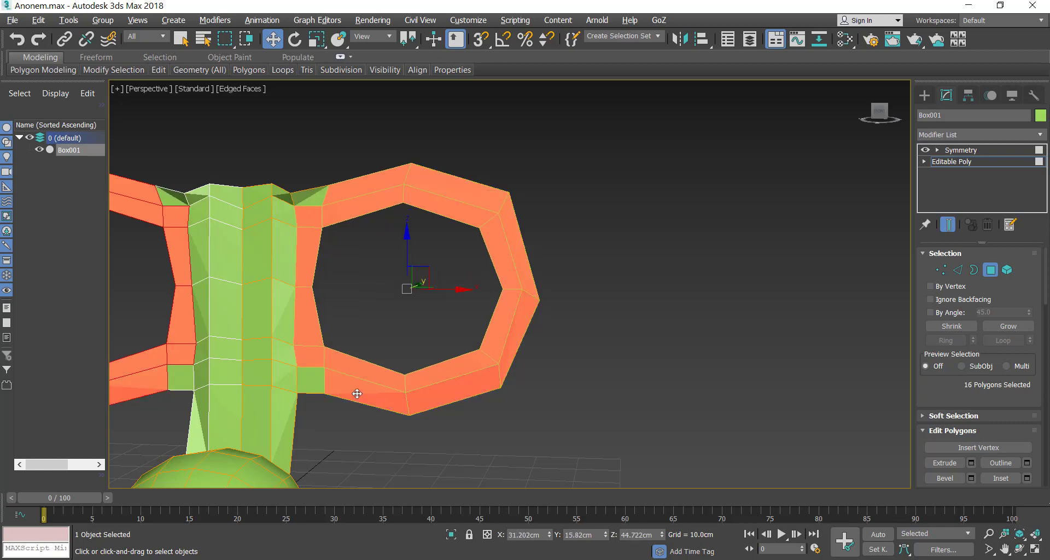
{"action": "left_click", "coordinate": [325, 380], "text": "ctrl"}
{"action": "left_click", "coordinate": [319, 196], "text": "ctrl"}
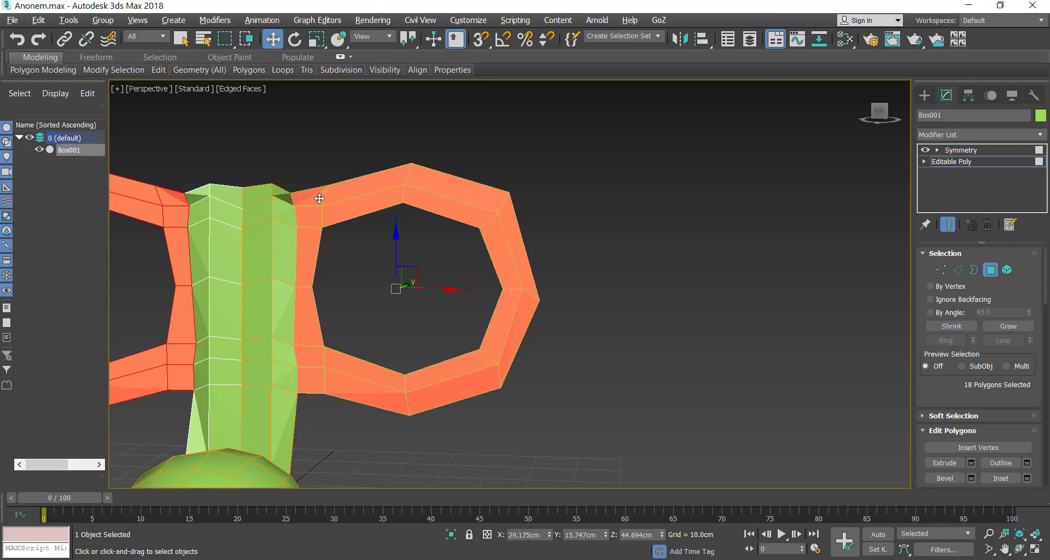
{"action": "left_click", "coordinate": [1019, 549]}
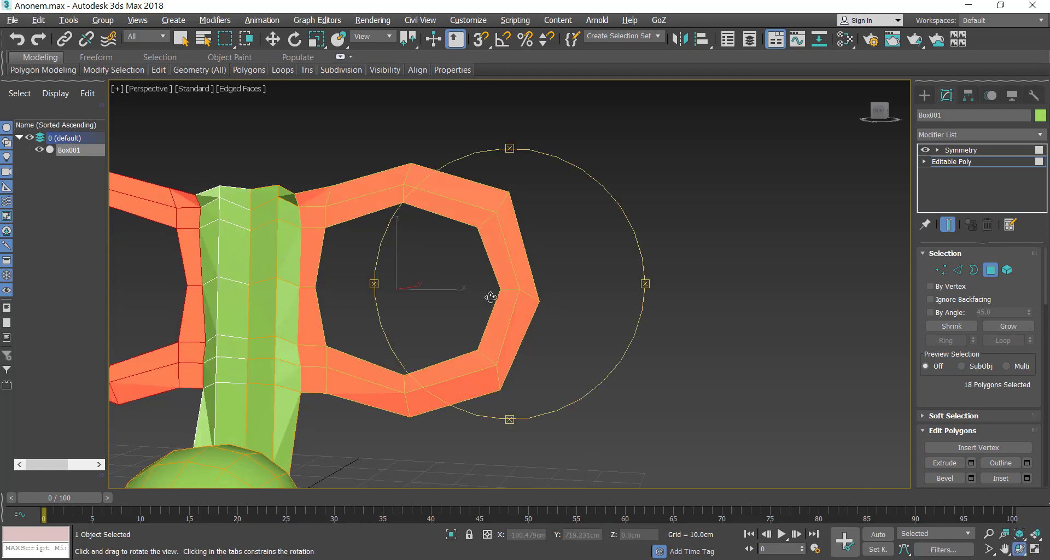
{"action": "left_click_drag", "start_coordinate": [487, 297], "coordinate": [506, 311]}
{"action": "right_click", "coordinate": [506, 312]}
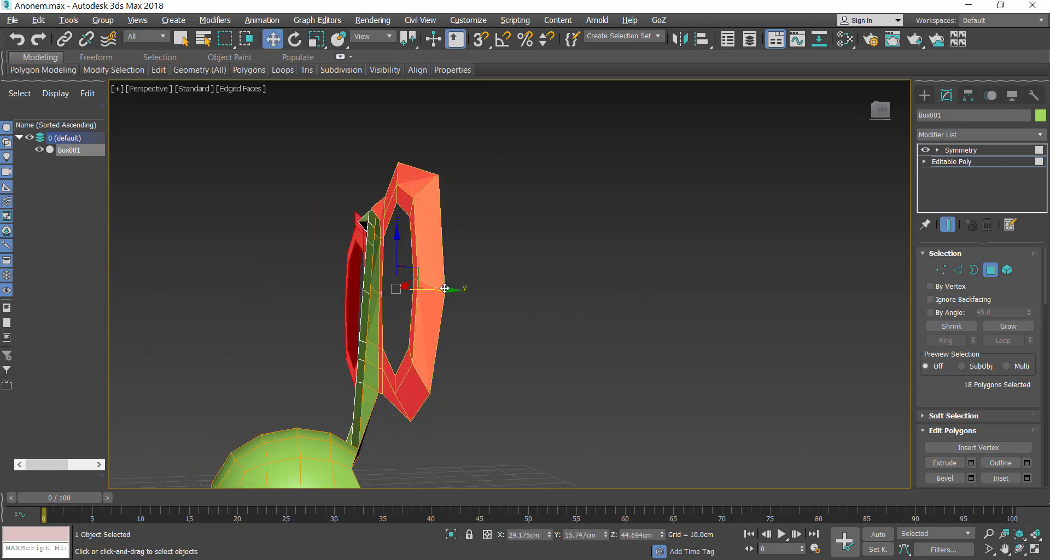
{"action": "left_click_drag", "start_coordinate": [438, 292], "coordinate": [453, 297]}
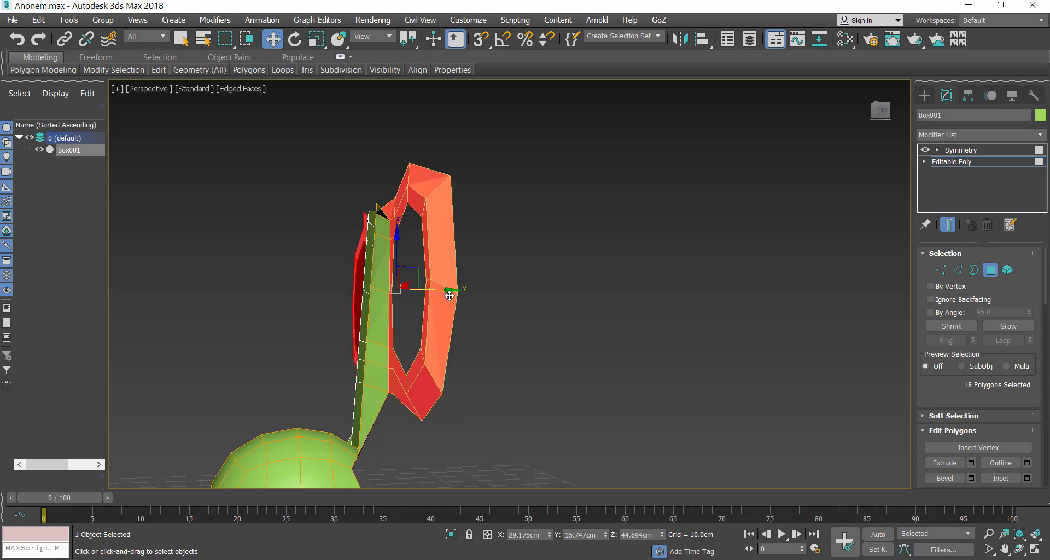
- Examine the strip's lower end and the sphere's open edge from the side, front and below
{"action": "left_click", "coordinate": [940, 270]}
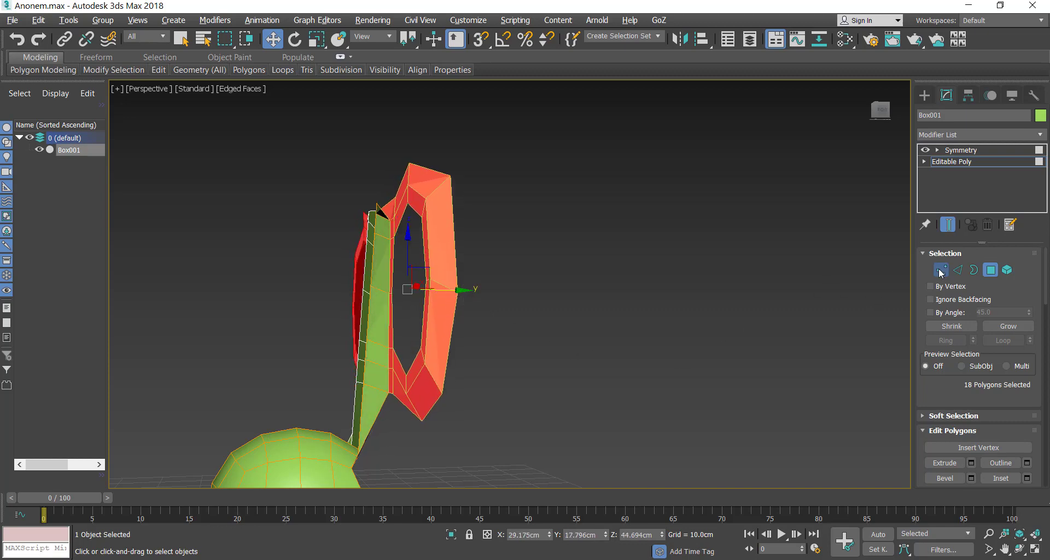
{"action": "scroll", "coordinate": [755, 353], "scroll_direction": "up", "scroll_amount": 5}
{"action": "right_click", "coordinate": [467, 327]}
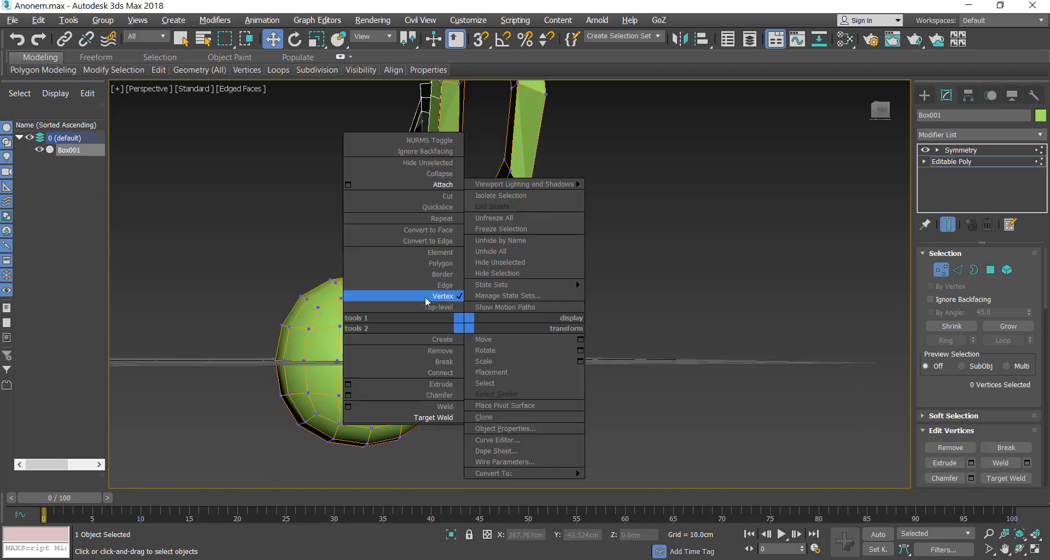
{"action": "left_click", "coordinate": [1020, 548]}
{"action": "left_click_drag", "start_coordinate": [520, 299], "coordinate": [418, 313]}
{"action": "key", "text": "w"}
{"action": "left_click", "coordinate": [358, 313]}
{"action": "middle_click_drag", "start_coordinate": [410, 405], "coordinate": [398, 269]}
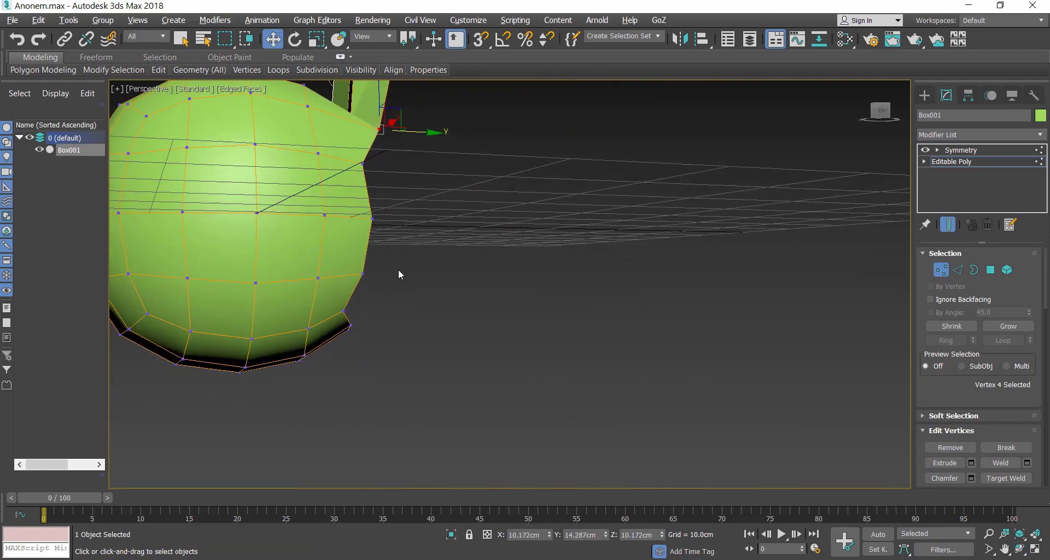
{"action": "scroll", "coordinate": [398, 267], "scroll_direction": "down", "scroll_amount": 2}
{"action": "left_click", "coordinate": [431, 313]}
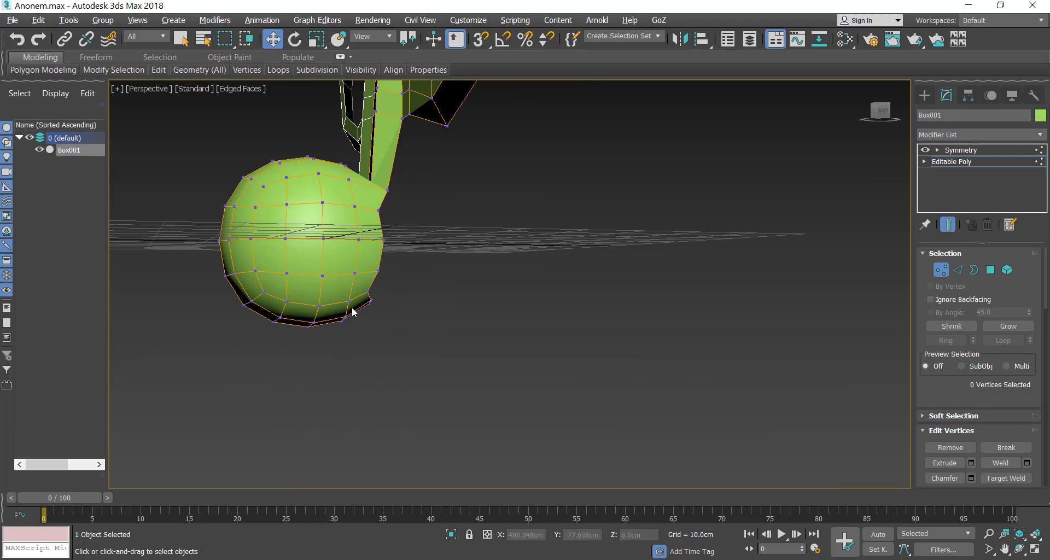
{"action": "left_click", "coordinate": [1020, 549]}
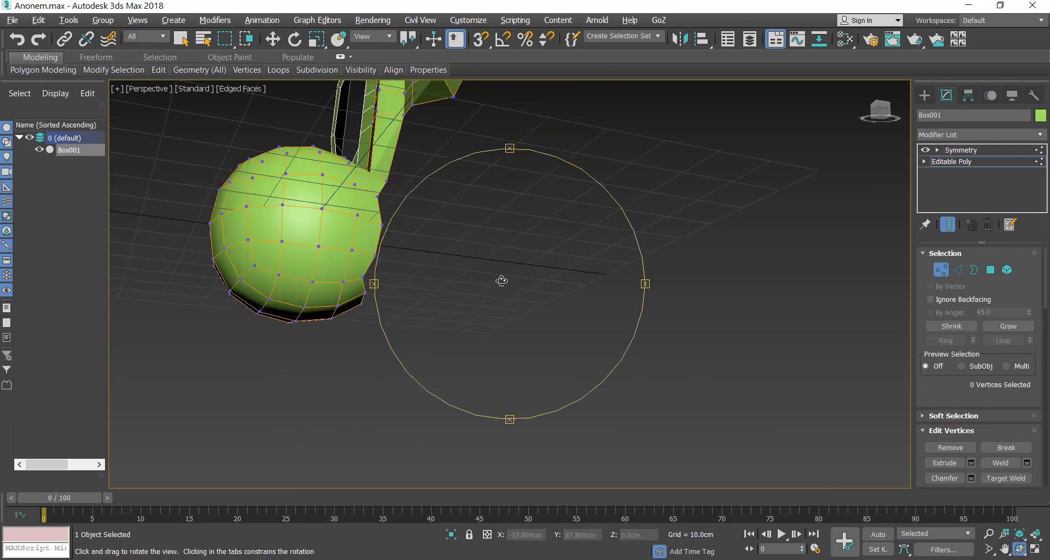
{"action": "left_click_drag", "start_coordinate": [478, 314], "coordinate": [544, 294]}
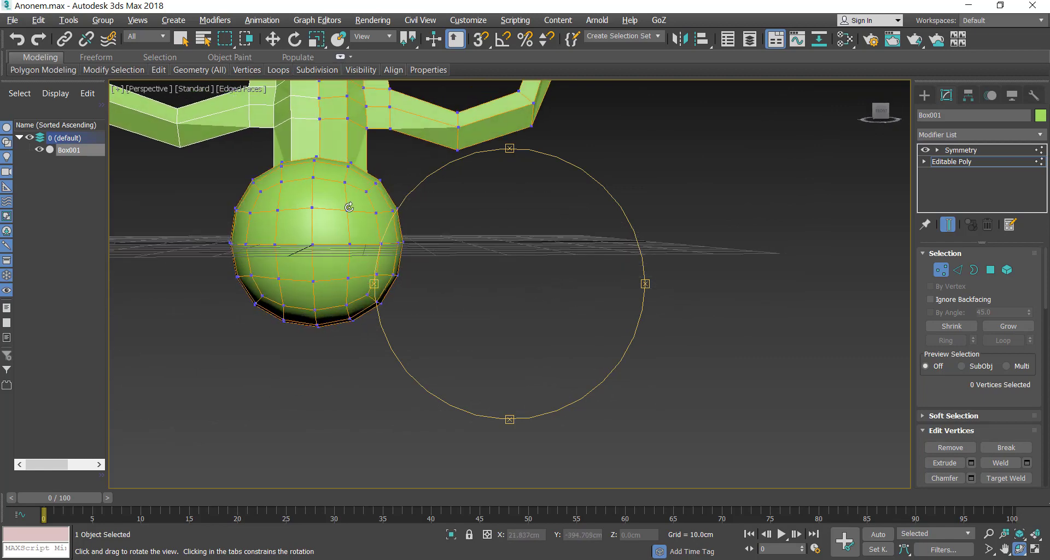
{"action": "left_click_drag", "start_coordinate": [473, 283], "coordinate": [324, 227]}
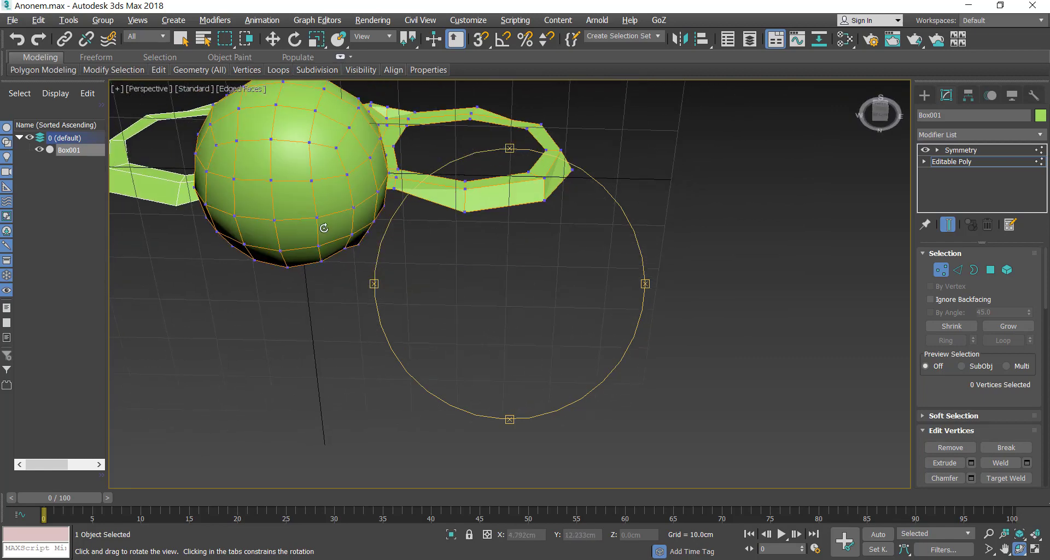
{"action": "left_click_drag", "start_coordinate": [413, 284], "coordinate": [420, 257]}
{"action": "key", "text": "w"}
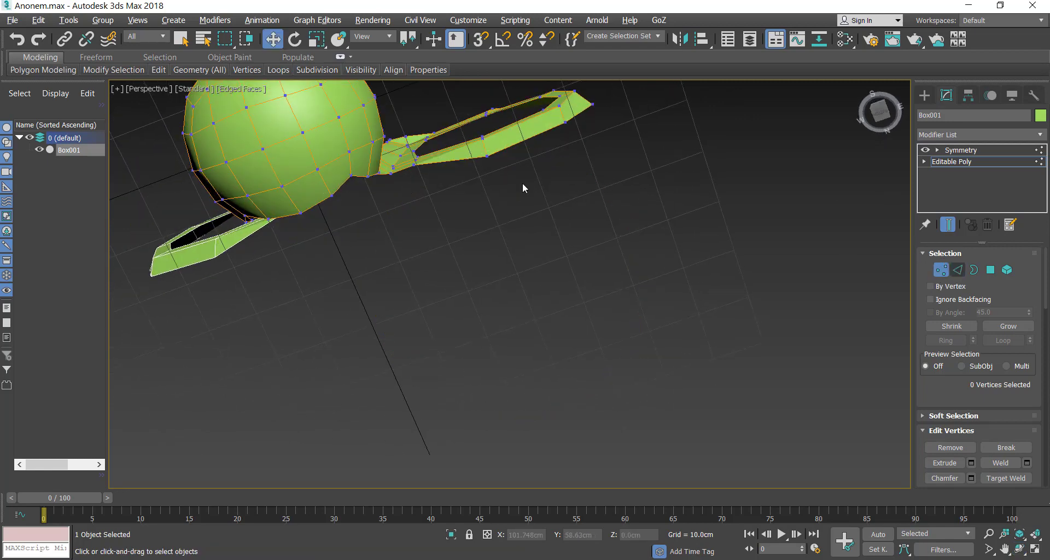
{"action": "key", "text": "2"}
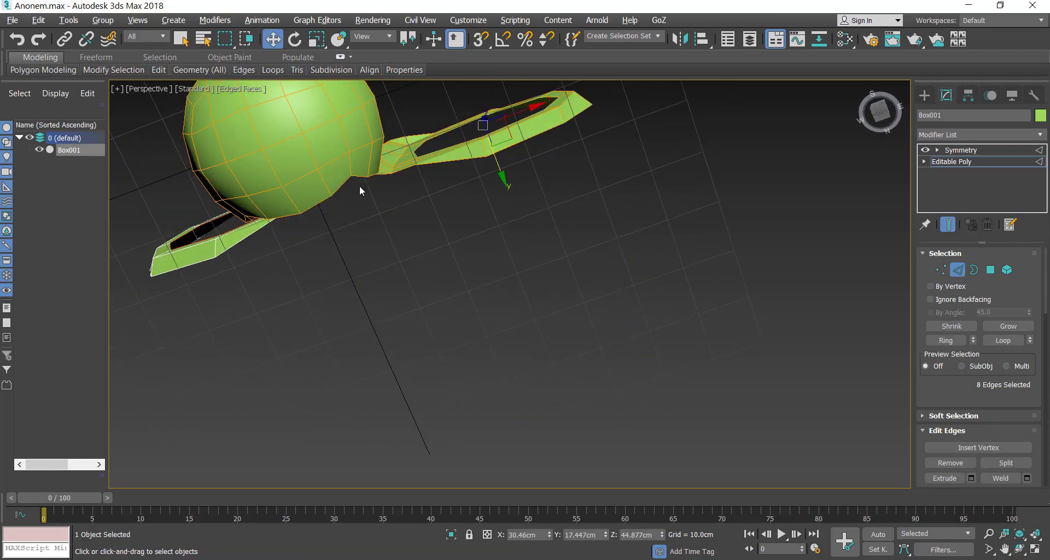
{"action": "left_click", "coordinate": [925, 151]}
{"action": "left_click", "coordinate": [925, 151]}
{"action": "left_click", "coordinate": [925, 151]}
{"action": "left_click", "coordinate": [925, 150]}
{"action": "left_click", "coordinate": [328, 198]}
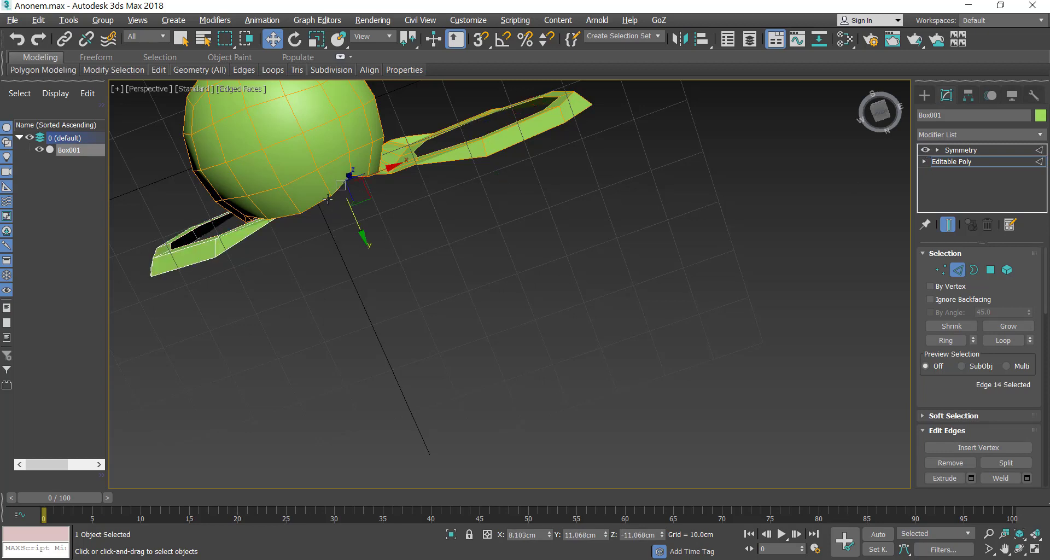
{"action": "left_click", "coordinate": [322, 201], "text": "ctrl"}
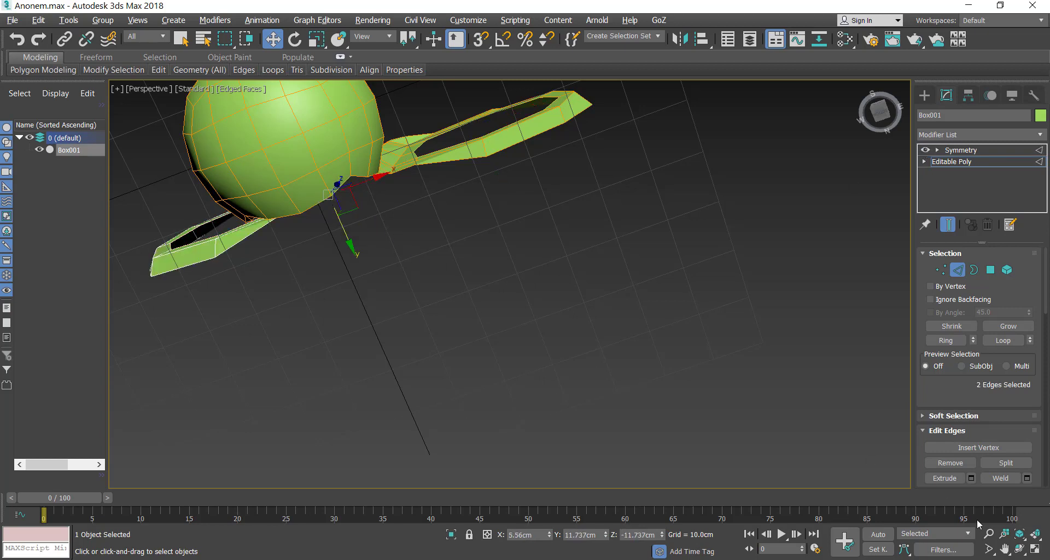
{"action": "left_click", "coordinate": [1019, 550]}
{"action": "left_click_drag", "start_coordinate": [567, 263], "coordinate": [466, 270]}
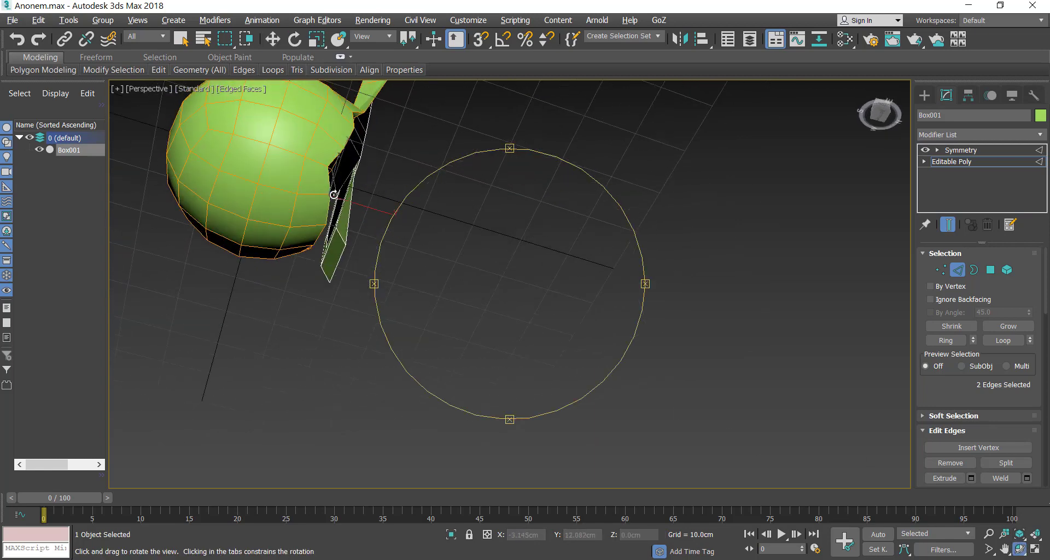
{"action": "key", "text": "Delete"}
- Extrude the lower side edge of the sphere's open rim about 6.4 cm outward and 7.2 cm down in the front view
{"action": "left_click_drag", "start_coordinate": [389, 210], "coordinate": [409, 225]}
{"action": "key", "text": "w"}
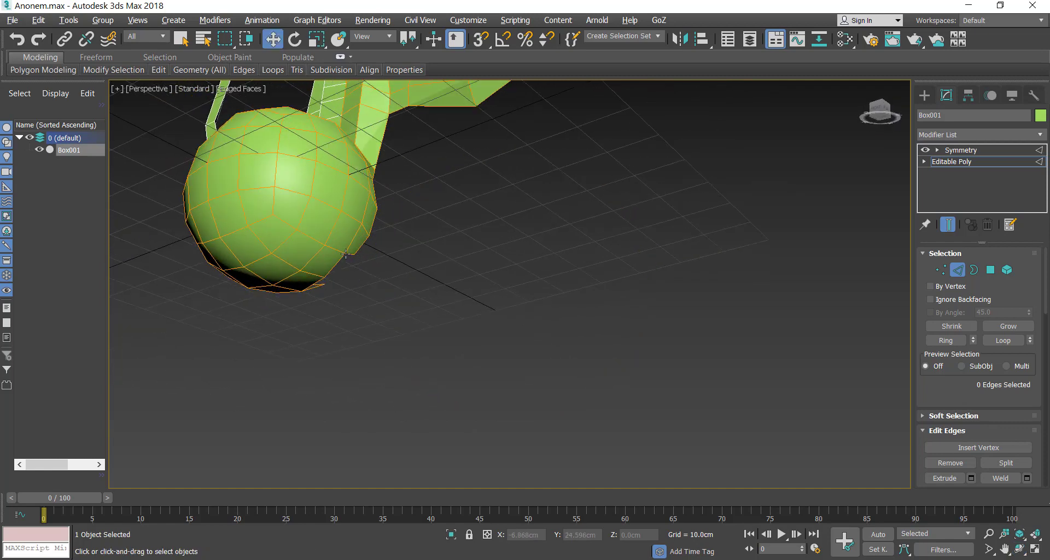
{"action": "left_click", "coordinate": [350, 253]}
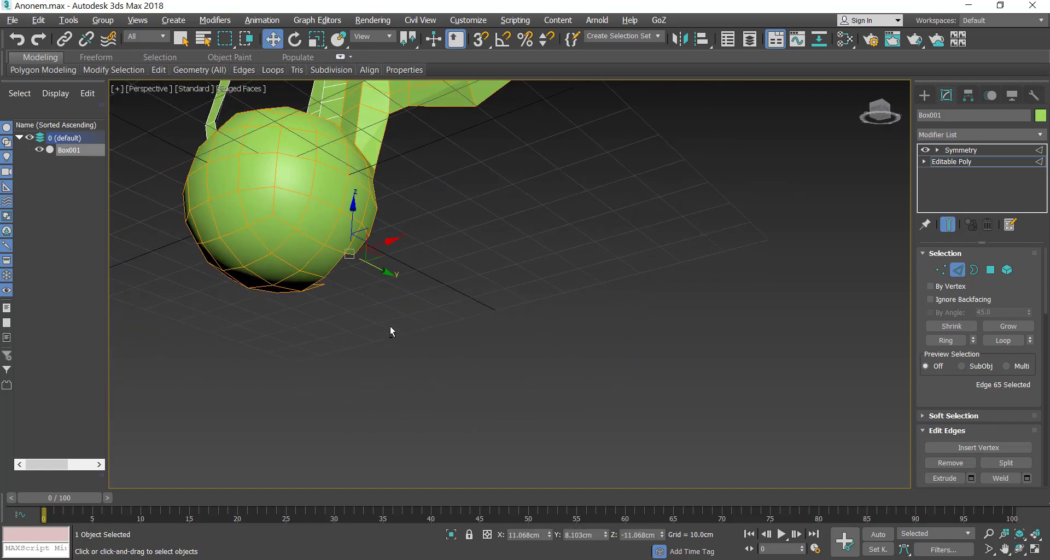
{"action": "key", "text": "alt+w"}
{"action": "key", "text": "alt+w"}
{"action": "middle_click_drag", "start_coordinate": [674, 283], "coordinate": [671, 115]}
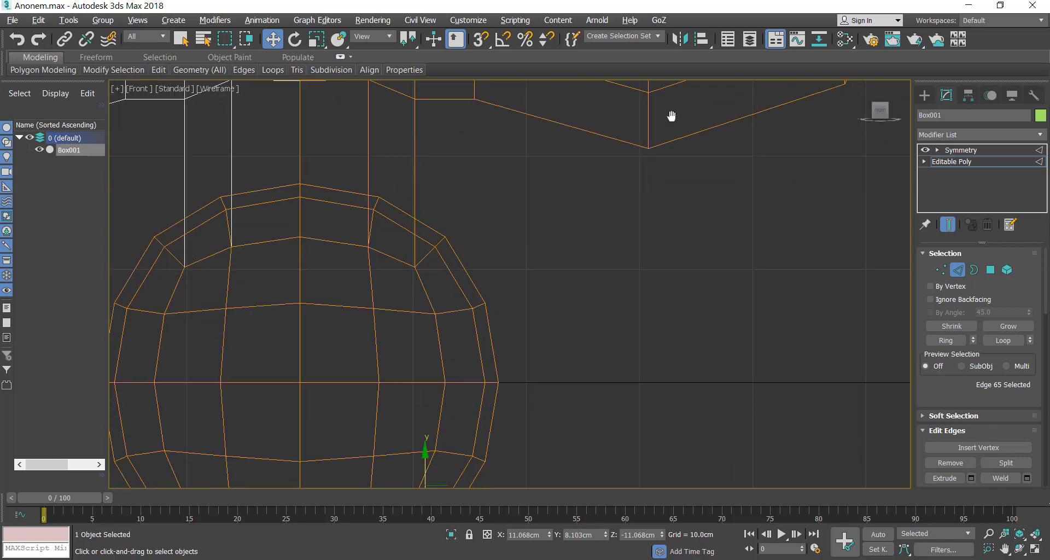
{"action": "scroll", "coordinate": [670, 117], "scroll_direction": "down", "scroll_amount": 5}
{"action": "middle_click_drag", "start_coordinate": [648, 320], "coordinate": [638, 313]}
{"action": "left_click_drag", "start_coordinate": [598, 243], "coordinate": [625, 271], "text": "shift"}
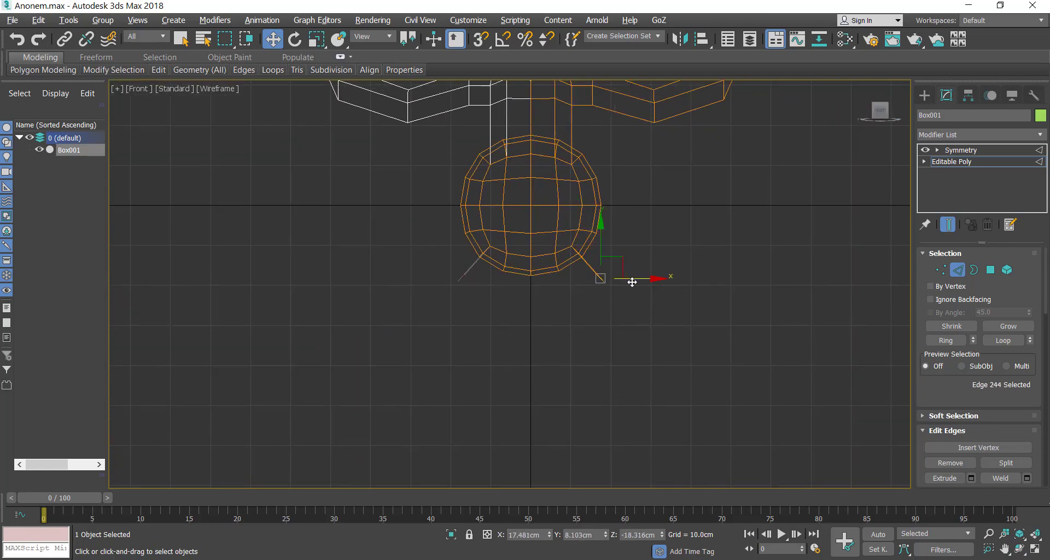
- Move the new flap's lowest outer vertex about 5.7 cm up and slightly outward in the front view
{"action": "scroll", "coordinate": [640, 307], "scroll_direction": "up", "scroll_amount": 3}
{"action": "middle_click_drag", "start_coordinate": [628, 253], "coordinate": [607, 315]}
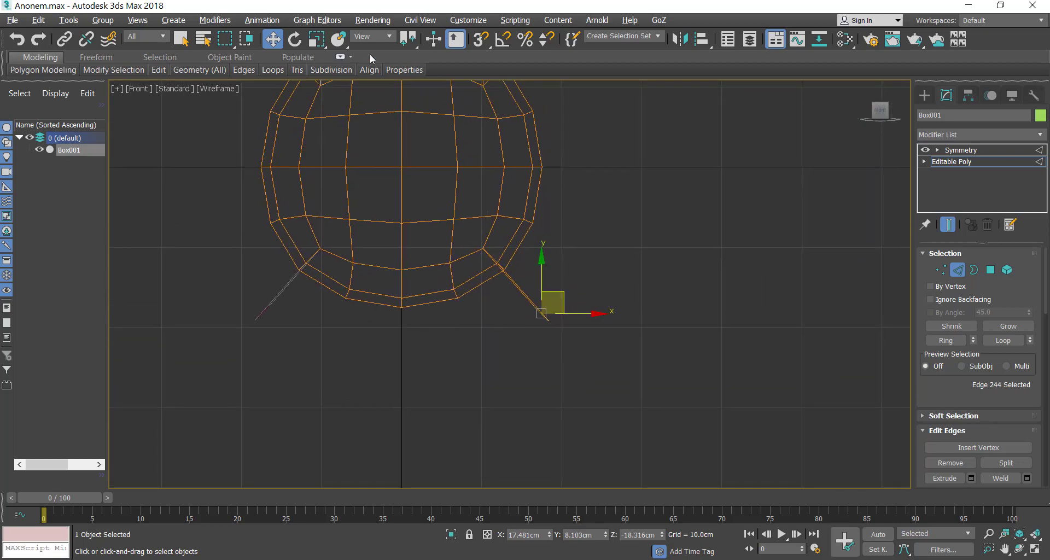
{"action": "left_click", "coordinate": [940, 269]}
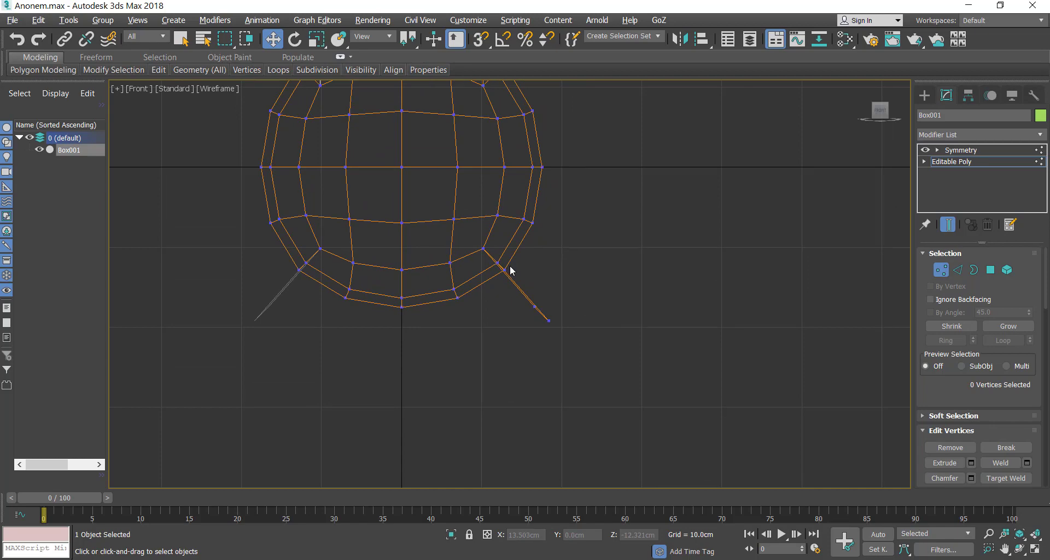
{"action": "left_click", "coordinate": [548, 318]}
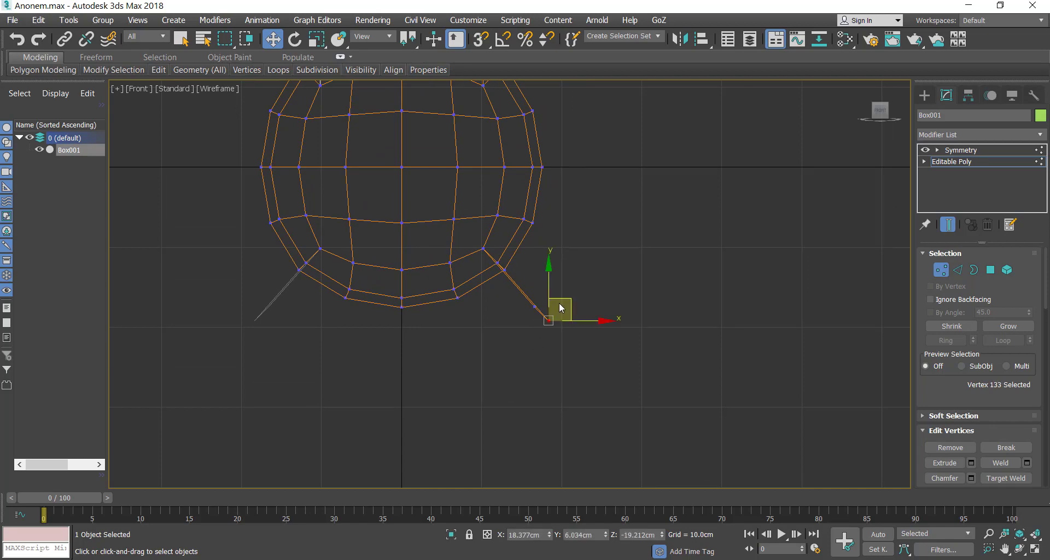
{"action": "left_click_drag", "start_coordinate": [563, 297], "coordinate": [567, 251]}
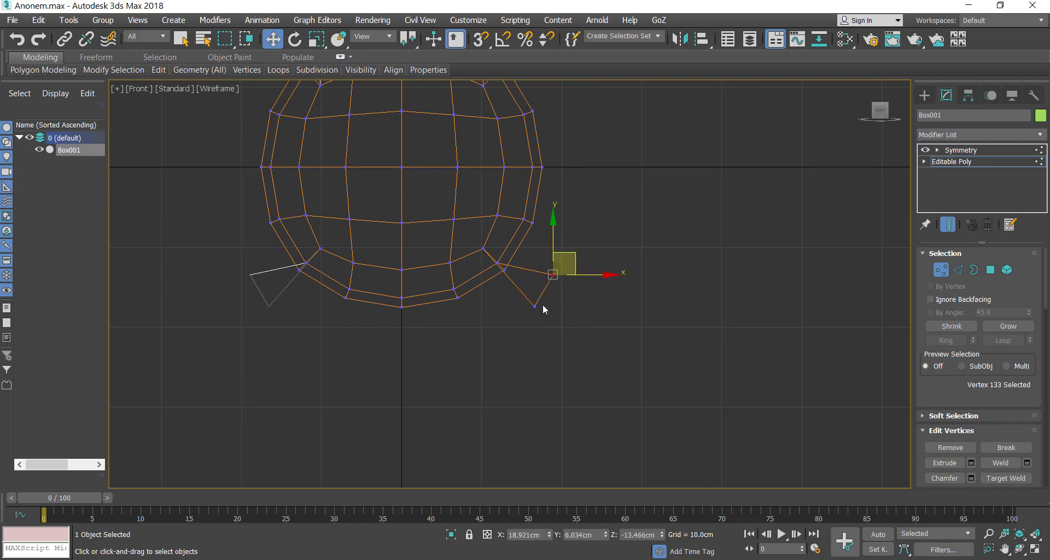
- Raise the flap's other outer vertex above its neighbour, to a height of about -10.2 cm, in the perspective view
{"action": "key", "text": "alt+w"}
{"action": "right_click", "coordinate": [608, 418]}
{"action": "key", "text": "alt+w"}
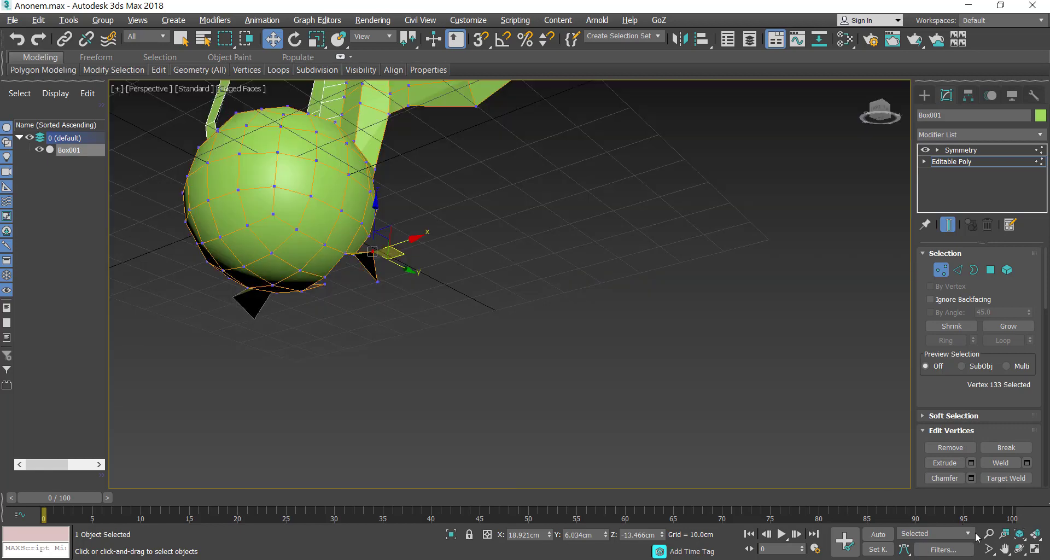
{"action": "left_click", "coordinate": [1020, 549]}
{"action": "mouse_move", "coordinate": [464, 257]}
{"action": "left_mouse_down"}
{"action": "mouse_move", "coordinate": [457, 232]}
{"action": "mouse_move", "coordinate": [457, 246]}
{"action": "mouse_move", "coordinate": [462, 239]}
{"action": "left_mouse_up"}
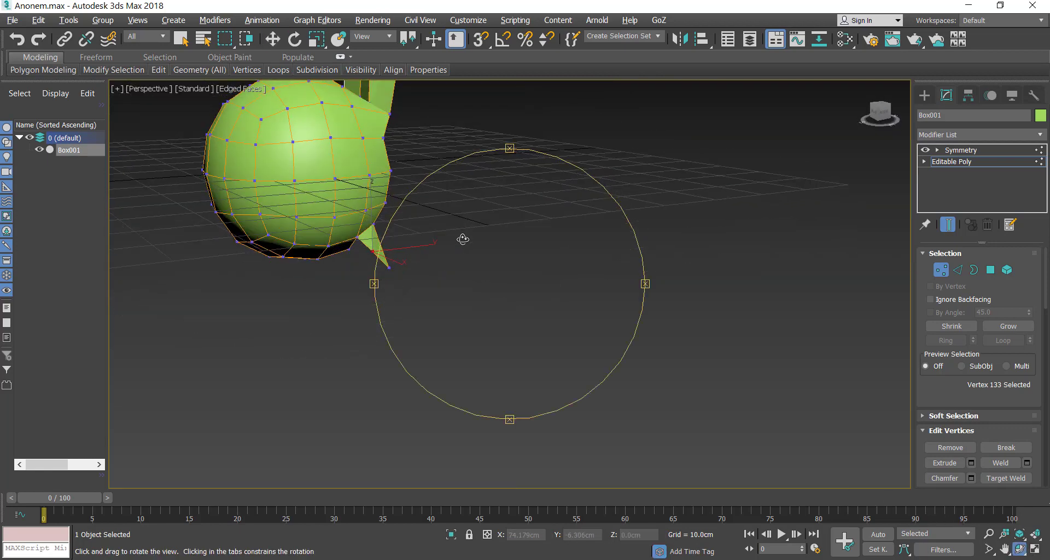
{"action": "key", "text": "w"}
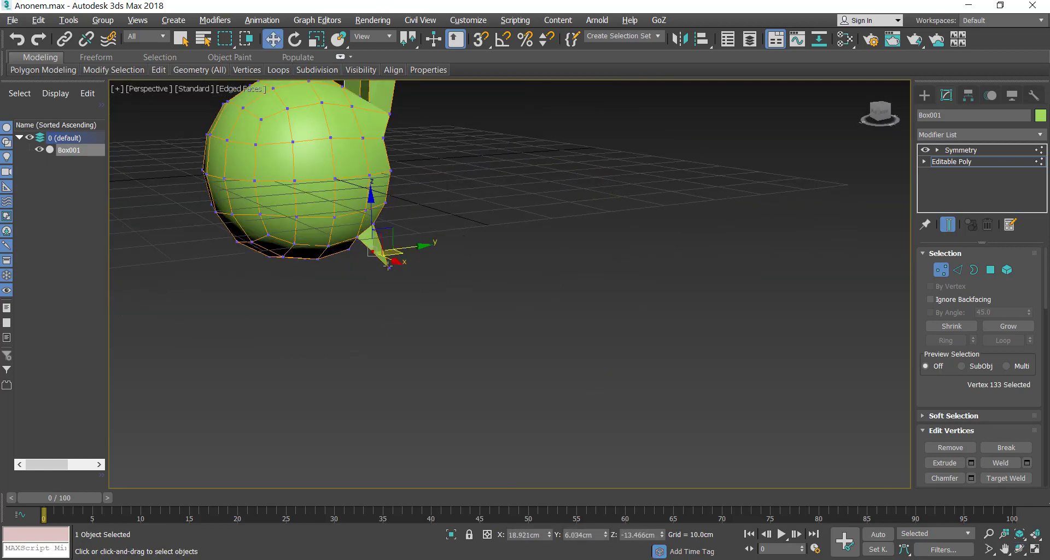
{"action": "left_click", "coordinate": [388, 267]}
{"action": "left_click_drag", "start_coordinate": [384, 224], "coordinate": [376, 186]}
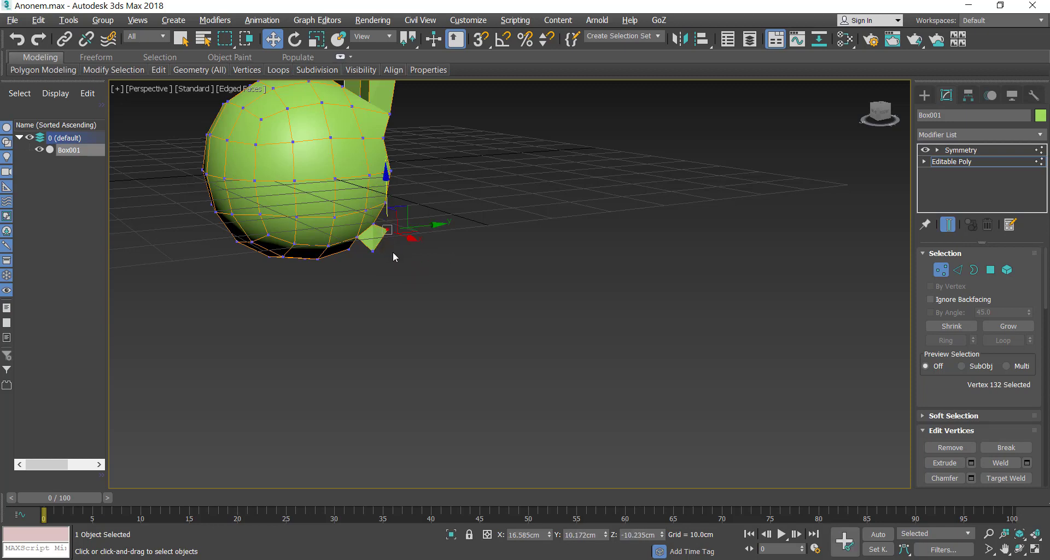
- Extrude the four side edges of the sphere's open rim above the flap about 7.4 cm outward along X
{"action": "left_click", "coordinate": [1020, 546]}
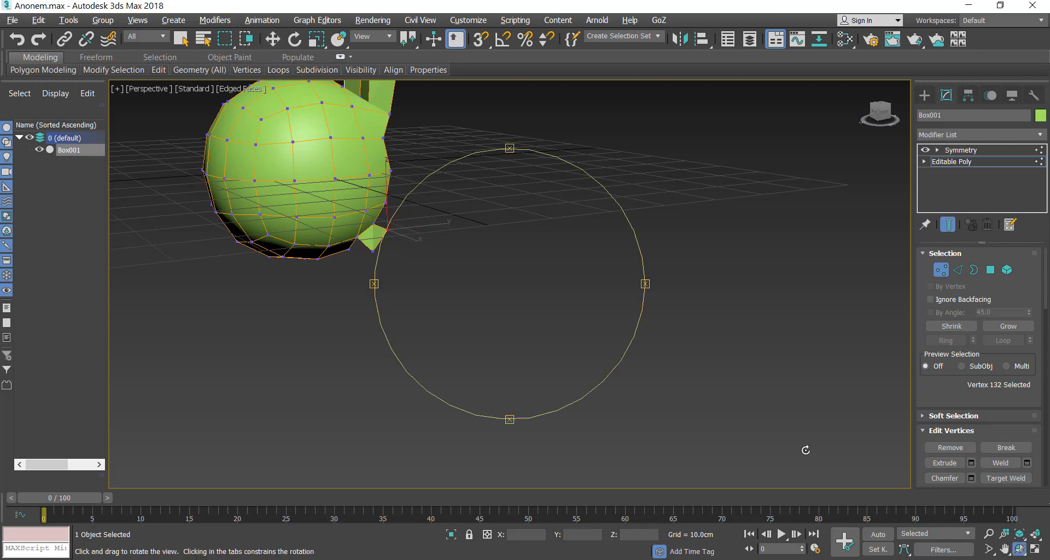
{"action": "left_click_drag", "start_coordinate": [486, 205], "coordinate": [445, 209]}
{"action": "right_click", "coordinate": [749, 240]}
{"action": "left_click", "coordinate": [957, 269]}
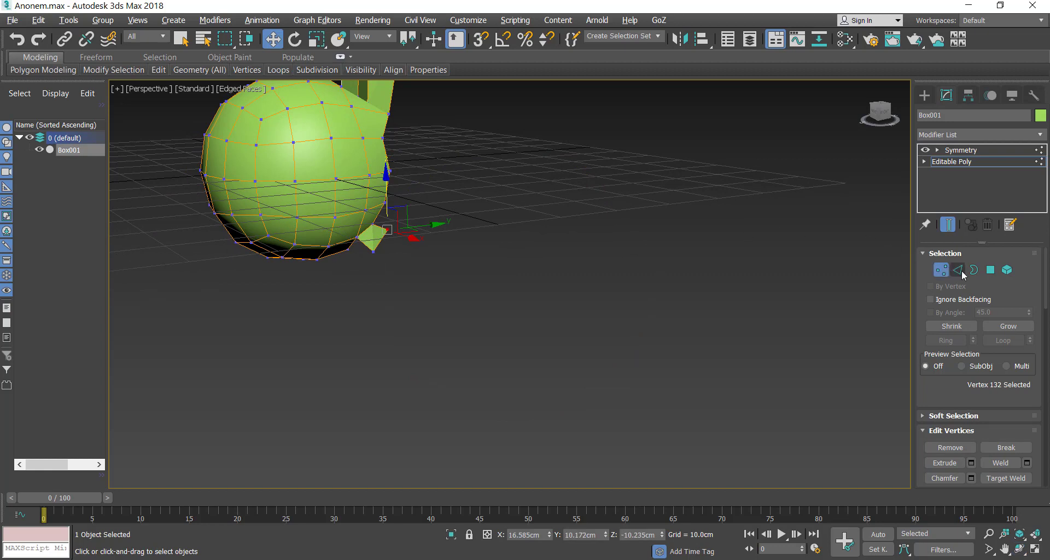
{"action": "left_click", "coordinate": [387, 129]}
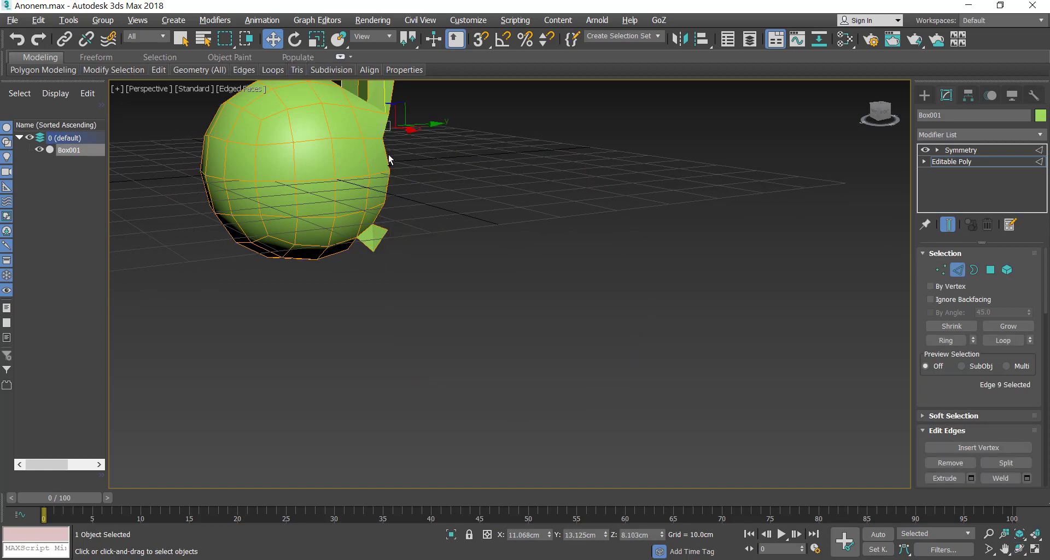
{"action": "left_click", "coordinate": [389, 176], "text": "ctrl"}
{"action": "left_click", "coordinate": [387, 185], "text": "ctrl"}
{"action": "left_click", "coordinate": [387, 222], "text": "ctrl"}
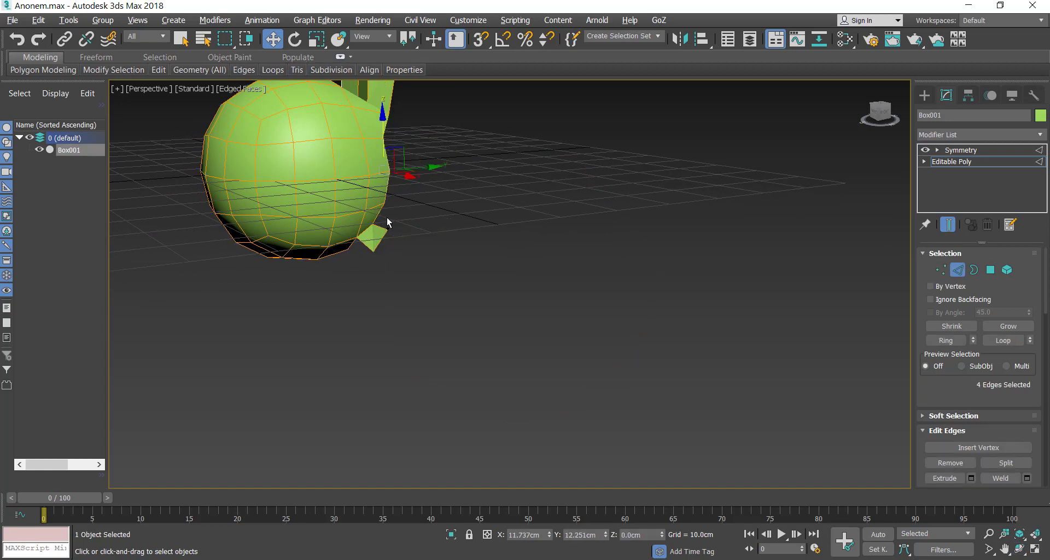
{"action": "key", "text": "alt+w"}
{"action": "right_click", "coordinate": [798, 170]}
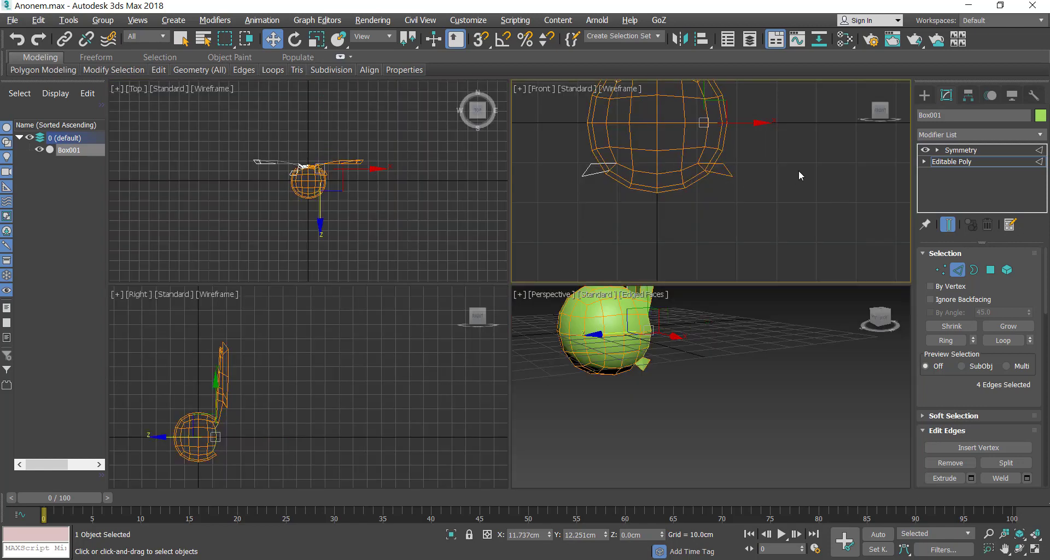
{"action": "middle_click_drag", "start_coordinate": [798, 170], "coordinate": [715, 250]}
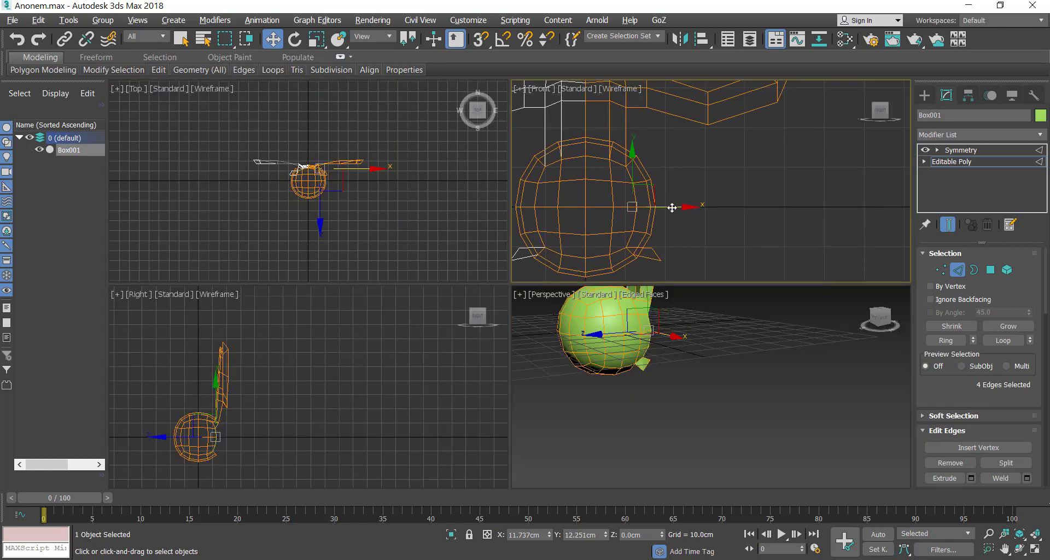
{"action": "left_click_drag", "start_coordinate": [672, 208], "coordinate": [701, 212]}
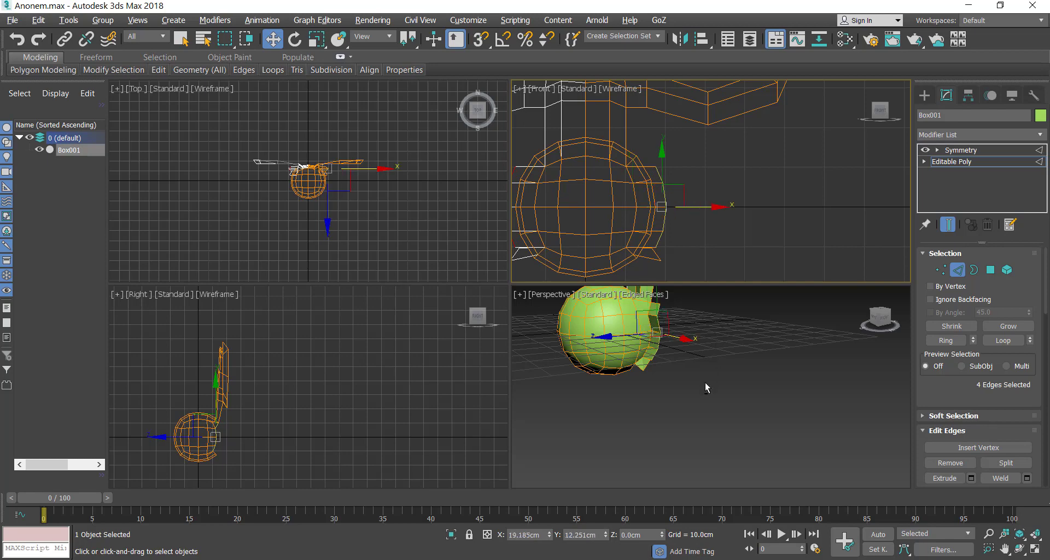
- Pull the two upper outer vertices of the new side strip inward along X, closer to the sphere
{"action": "key", "text": "alt+w"}
{"action": "left_click", "coordinate": [1020, 549]}
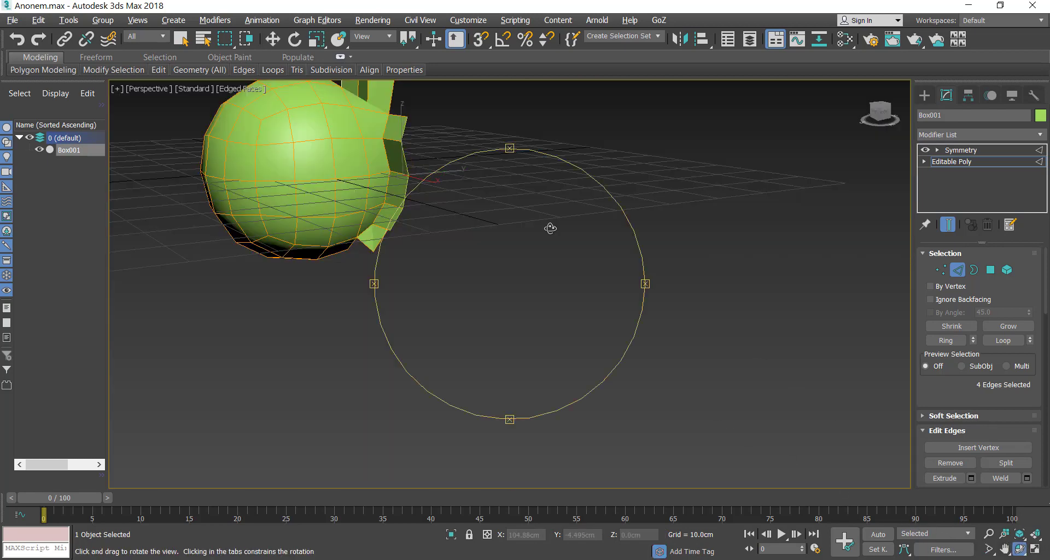
{"action": "left_click_drag", "start_coordinate": [476, 178], "coordinate": [422, 205]}
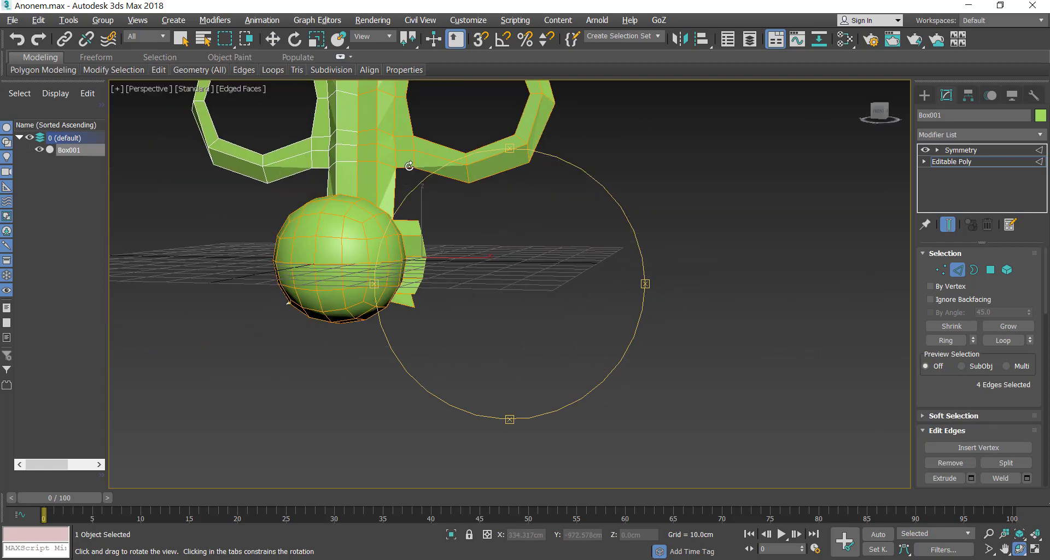
{"action": "mouse_move", "coordinate": [455, 276]}
{"action": "left_mouse_down"}
{"action": "mouse_move", "coordinate": [421, 272]}
{"action": "mouse_move", "coordinate": [460, 280]}
{"action": "left_mouse_up"}
{"action": "key", "text": "w"}
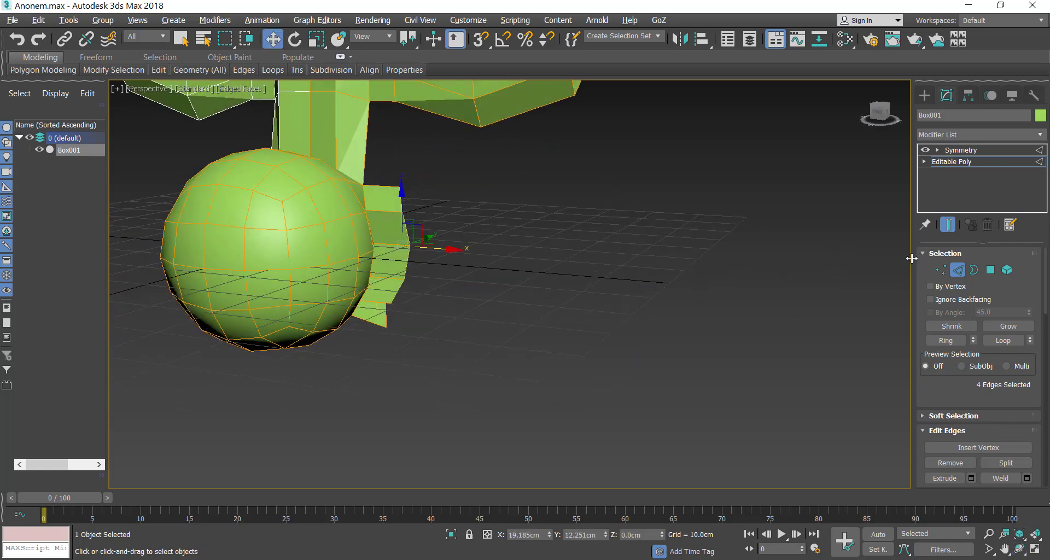
{"action": "left_click", "coordinate": [935, 271]}
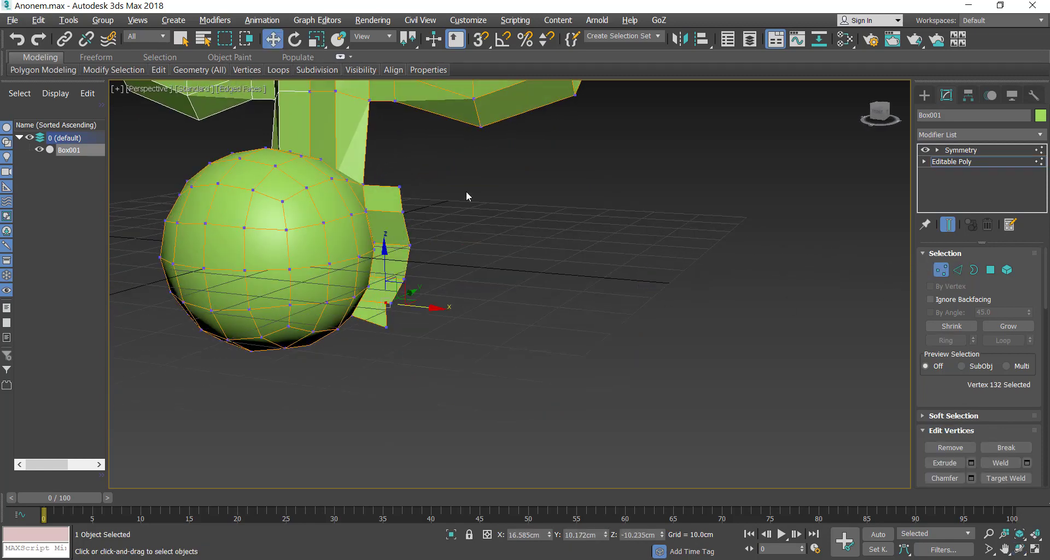
{"action": "left_click", "coordinate": [400, 188]}
{"action": "left_click_drag", "start_coordinate": [425, 191], "coordinate": [401, 216]}
{"action": "left_click", "coordinate": [404, 212]}
- Pull the strip's next two outer vertices inward along X and place its lowest one beside the flap's upper corner
{"action": "left_click", "coordinate": [411, 247]}
{"action": "left_click", "coordinate": [409, 246]}
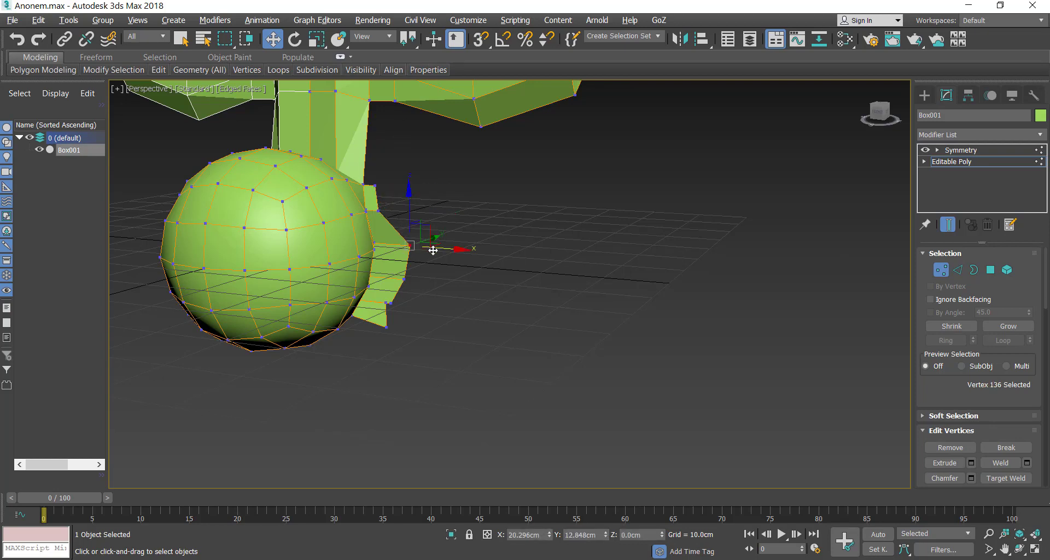
{"action": "left_click_drag", "start_coordinate": [427, 247], "coordinate": [404, 246]}
{"action": "left_click", "coordinate": [404, 280]}
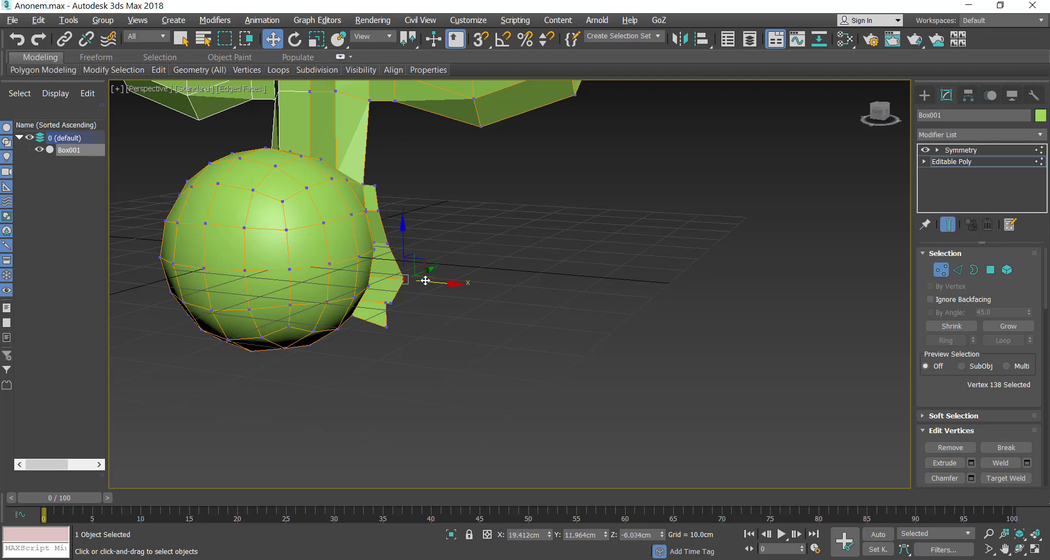
{"action": "left_click_drag", "start_coordinate": [425, 279], "coordinate": [405, 290]}
{"action": "left_click", "coordinate": [391, 303]}
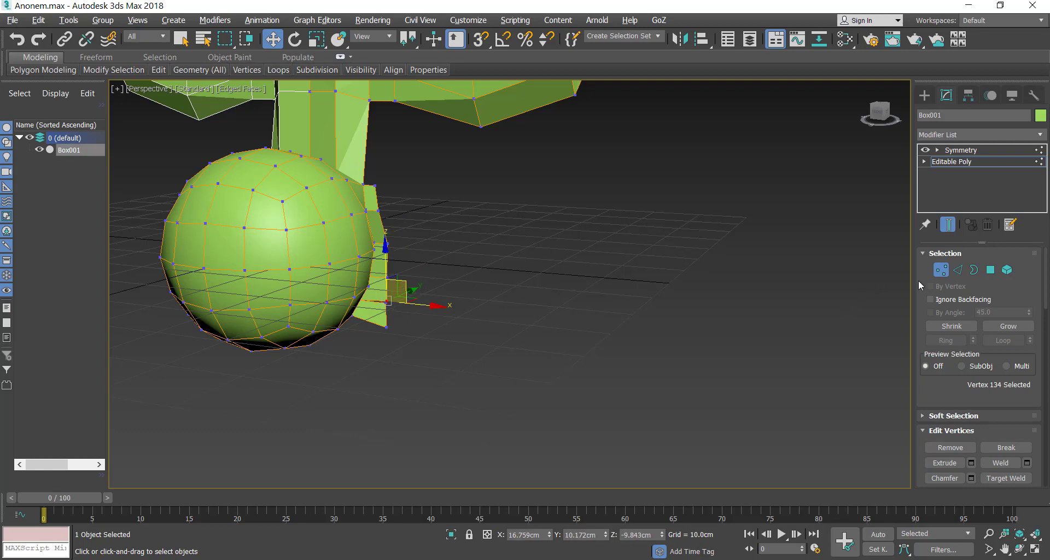
- Close the gap between the side strip and the lower flap by joining their adjacent outer vertices with Target Weld
{"action": "right_click", "coordinate": [661, 328]}
{"action": "left_click", "coordinate": [612, 413]}
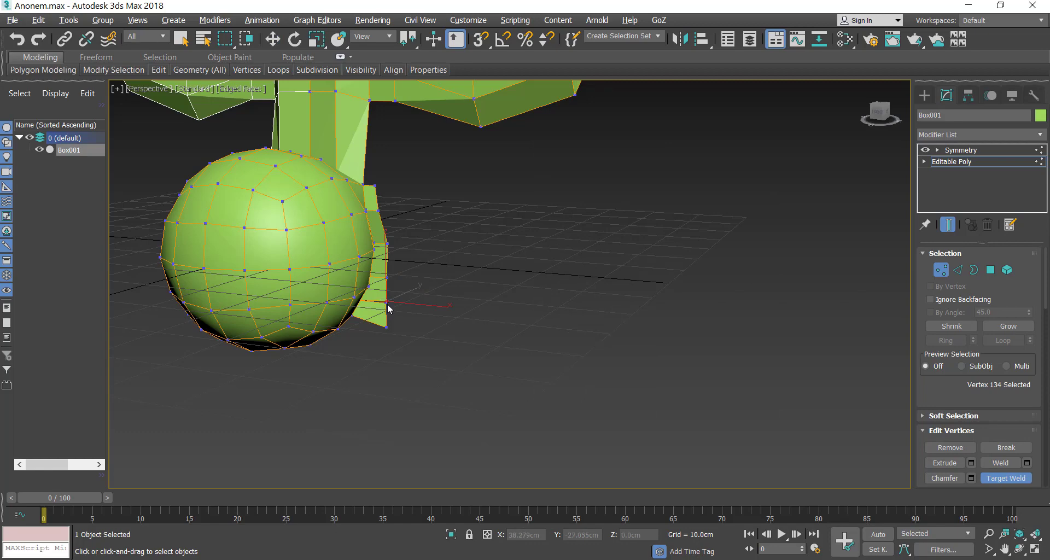
{"action": "scroll", "coordinate": [386, 304], "scroll_direction": "up", "scroll_amount": 6}
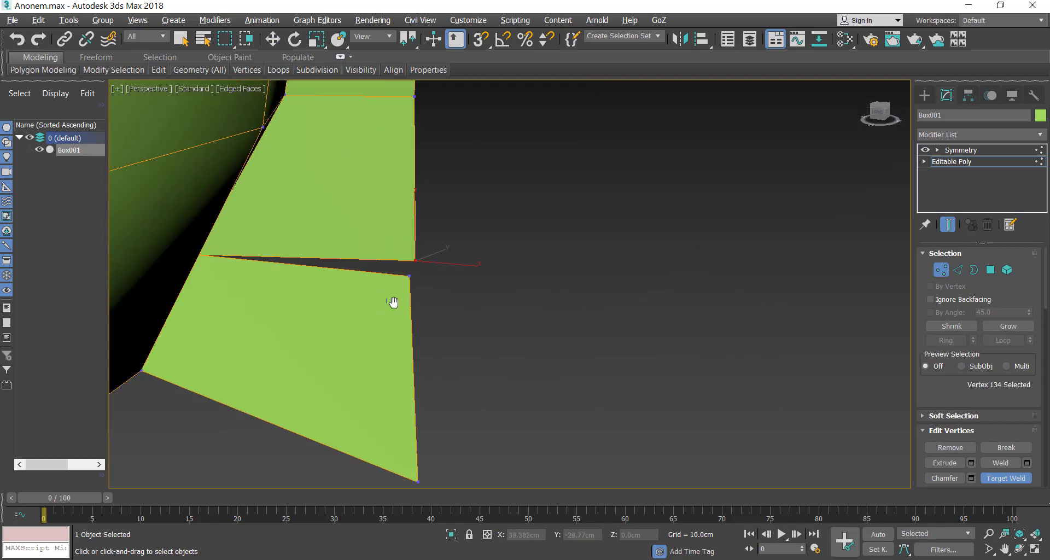
{"action": "key", "text": "w"}
{"action": "right_click", "coordinate": [430, 280]}
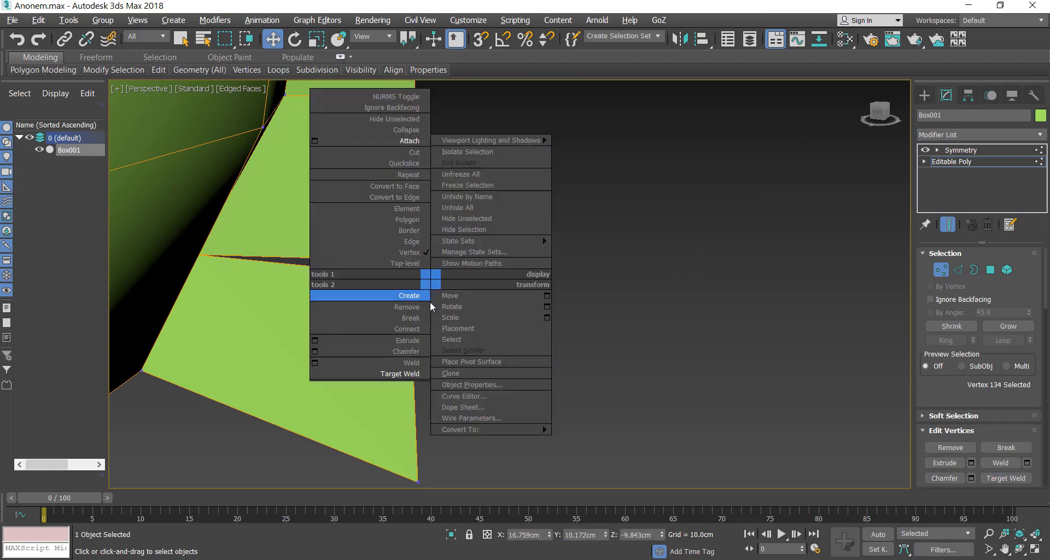
{"action": "left_click", "coordinate": [393, 365]}
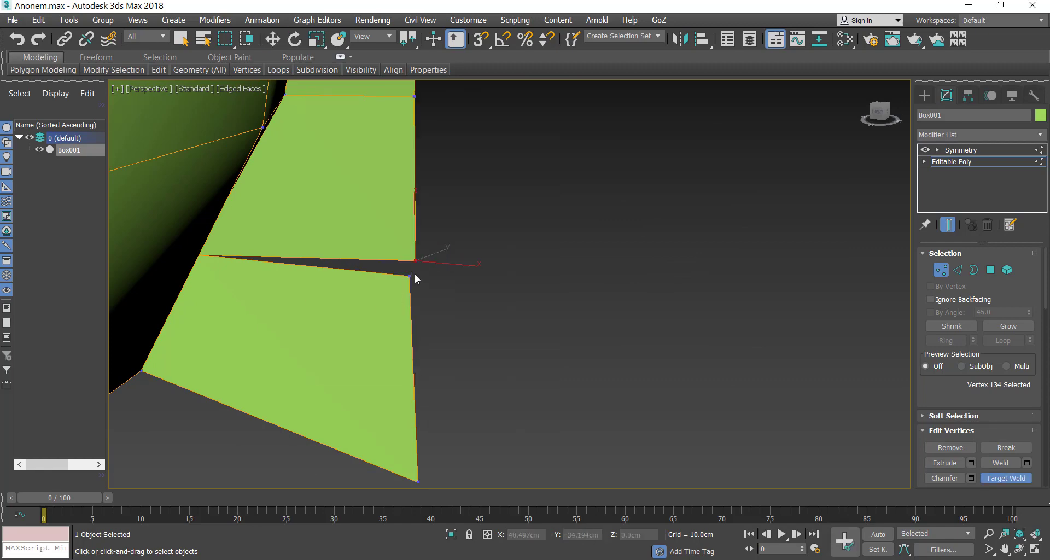
{"action": "left_click", "coordinate": [409, 278]}
{"action": "scroll", "coordinate": [422, 289], "scroll_direction": "down", "scroll_amount": 6}
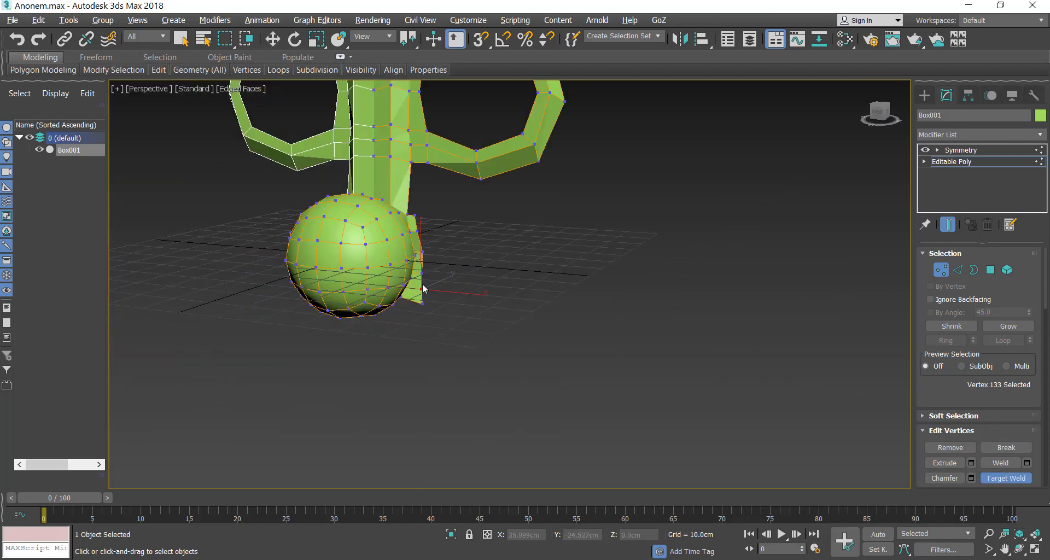
- Return to edge editing with the Move tool for the side strip's outer edges in a front orthographic view
{"action": "key", "text": "alt+w"}
{"action": "middle_click", "coordinate": [687, 246]}
{"action": "key", "text": "alt+w"}
{"action": "middle_click_drag", "start_coordinate": [669, 252], "coordinate": [731, 131]}
{"action": "scroll", "coordinate": [731, 131], "scroll_direction": "down", "scroll_amount": 6}
{"action": "scroll", "coordinate": [725, 241], "scroll_direction": "up", "scroll_amount": 3}
{"action": "middle_click_drag", "start_coordinate": [724, 240], "coordinate": [623, 295]}
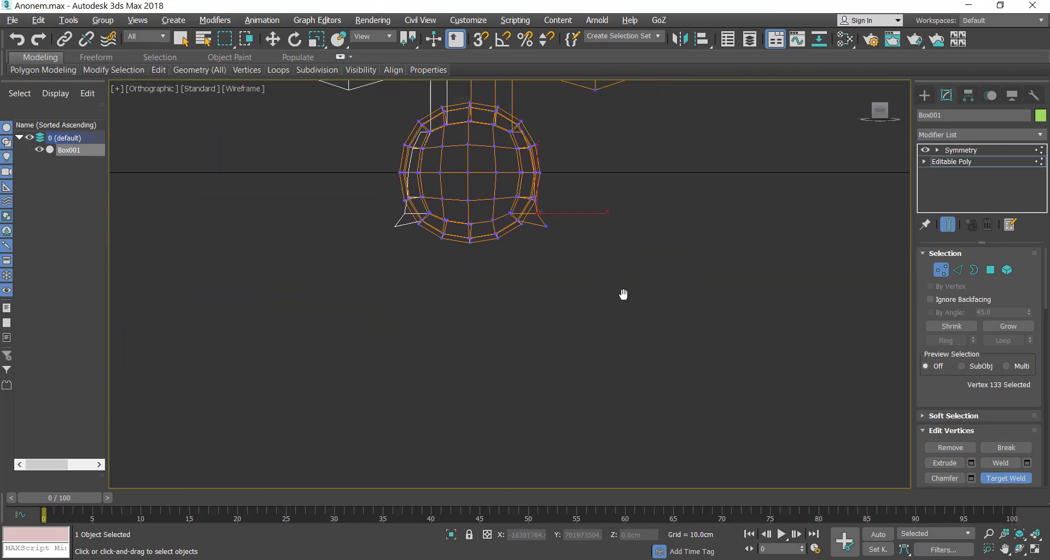
{"action": "left_click", "coordinate": [957, 273]}
{"action": "key", "text": "w"}
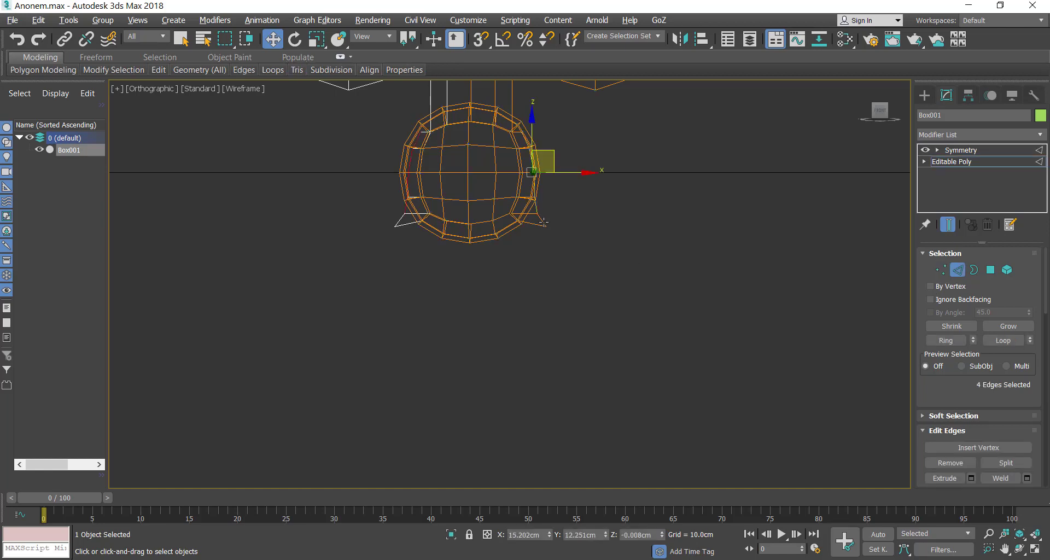
- Extrude the open edge beside the sphere's lower part outward and downward to about X 45.8 cm, Z -26.6 cm
{"action": "left_click", "coordinate": [543, 221]}
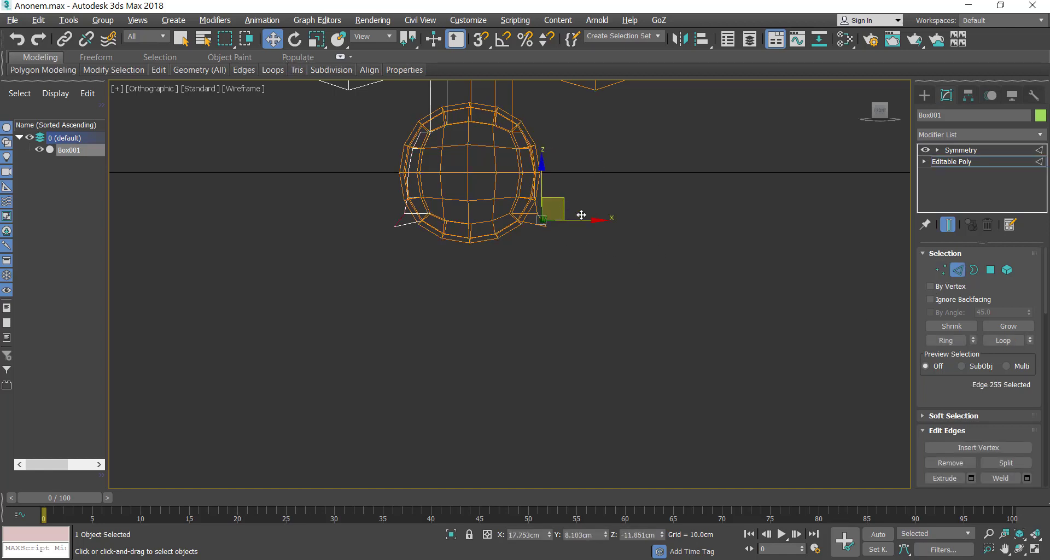
{"action": "left_click_drag", "start_coordinate": [565, 205], "coordinate": [674, 262], "text": "shift"}
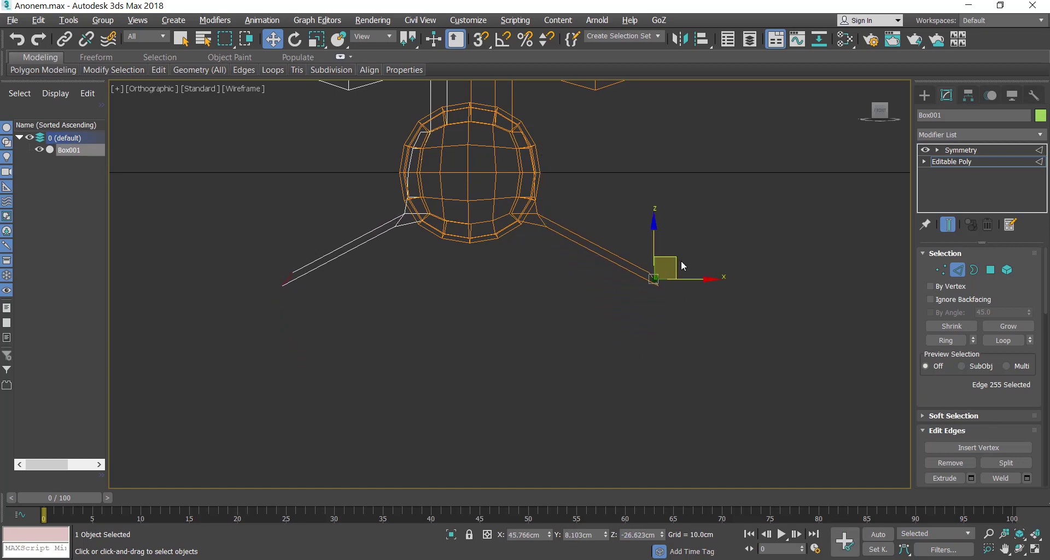
{"action": "left_click", "coordinate": [678, 265]}
{"action": "left_click", "coordinate": [958, 272]}
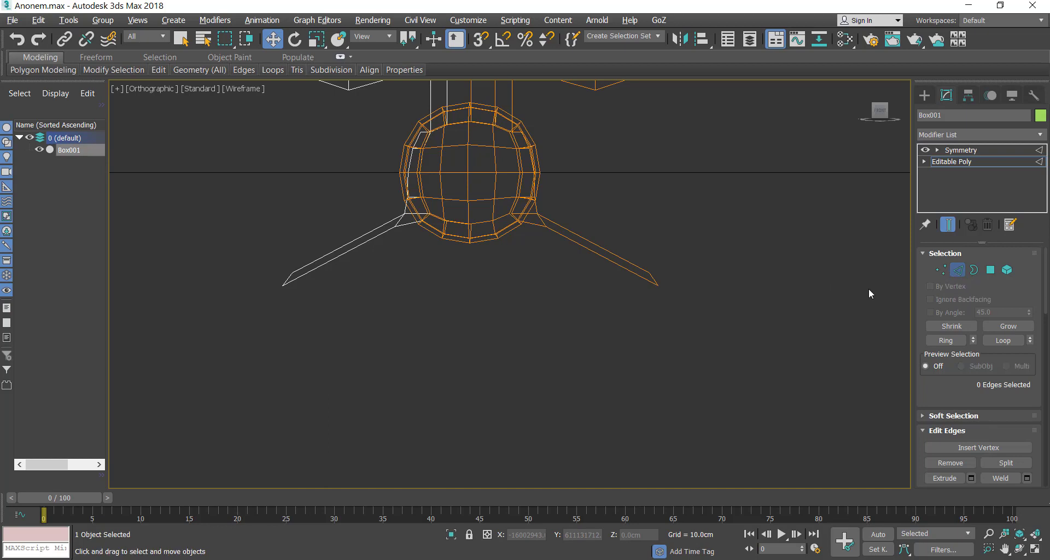
- Move the lower outer vertex of the new strip inward to about X 37.2 cm, Z -26.3 cm, widening the strip's end
{"action": "left_click_drag", "start_coordinate": [659, 286], "coordinate": [672, 330]}
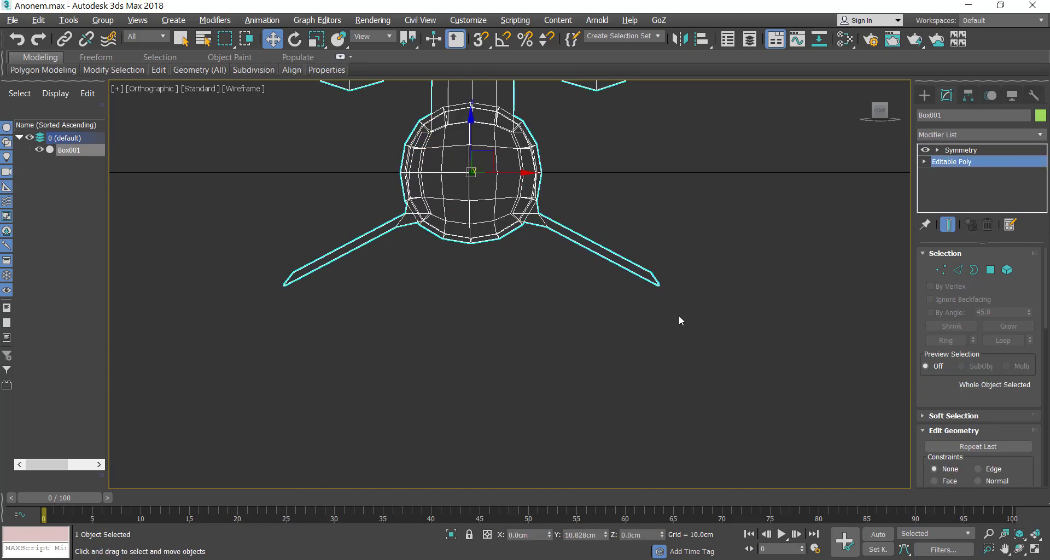
{"action": "key", "text": "1"}
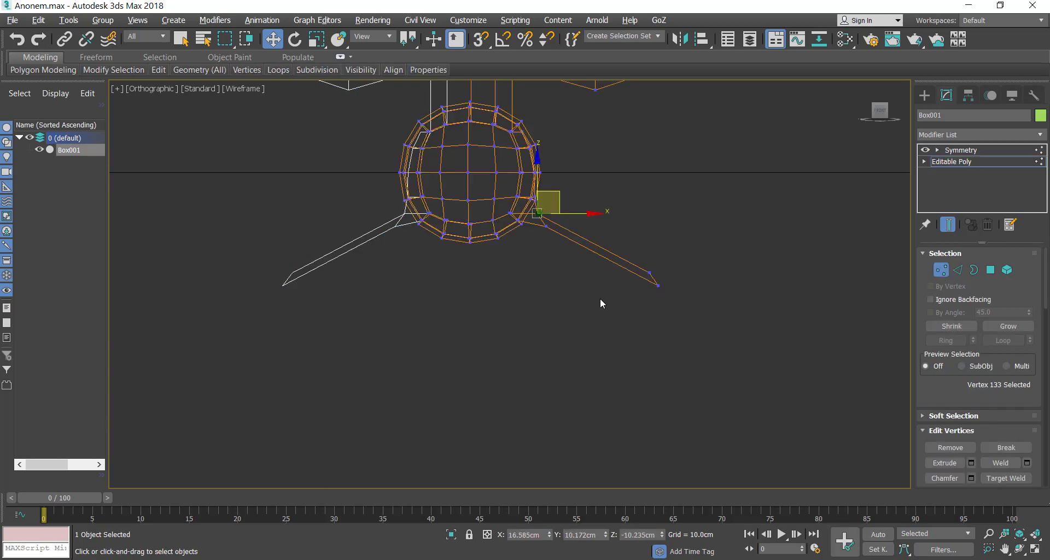
{"action": "left_click", "coordinate": [657, 284]}
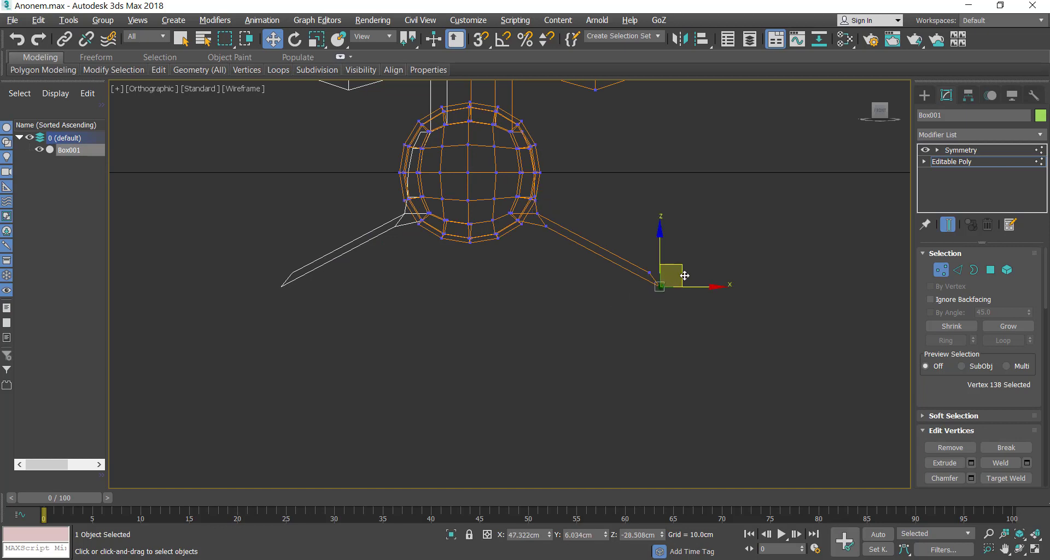
{"action": "left_click_drag", "start_coordinate": [685, 276], "coordinate": [644, 261]}
- Extrude the strip's end edge downward in two segments to about X 36.1 cm, Z -46.4 cm, and rotate it to follow the inward curve
{"action": "left_click", "coordinate": [958, 269]}
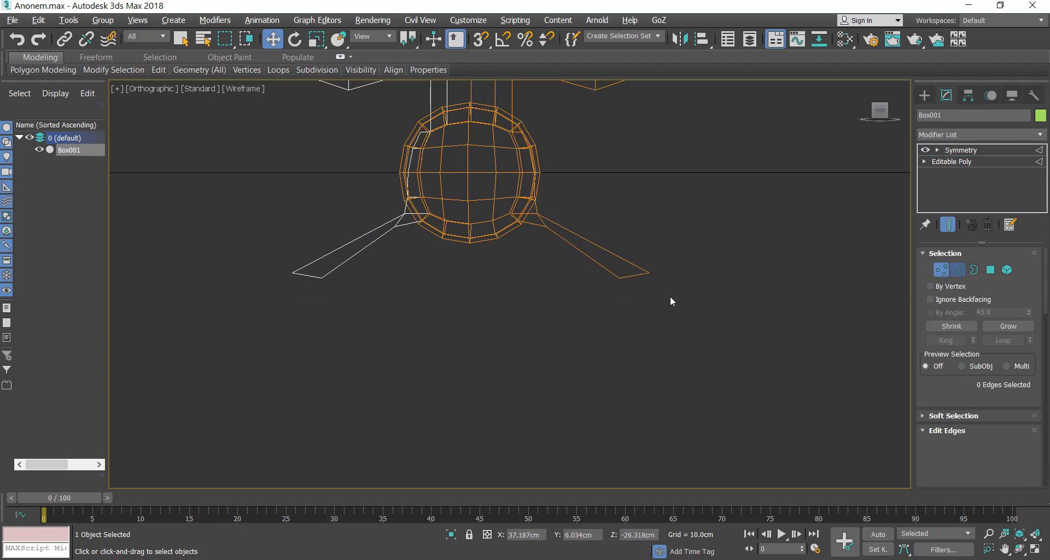
{"action": "left_click", "coordinate": [639, 277]}
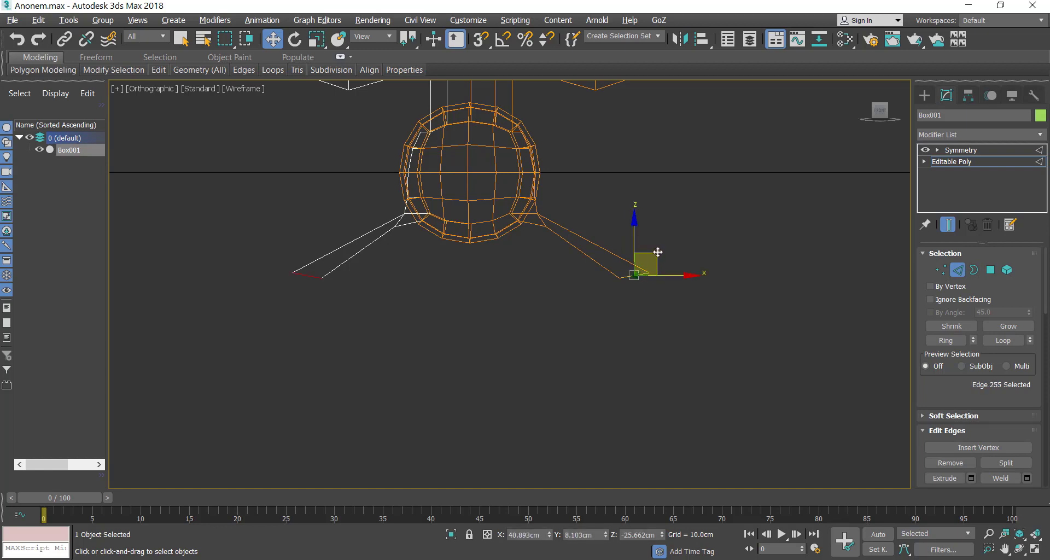
{"action": "left_click_drag", "start_coordinate": [658, 252], "coordinate": [636, 335], "text": "shift"}
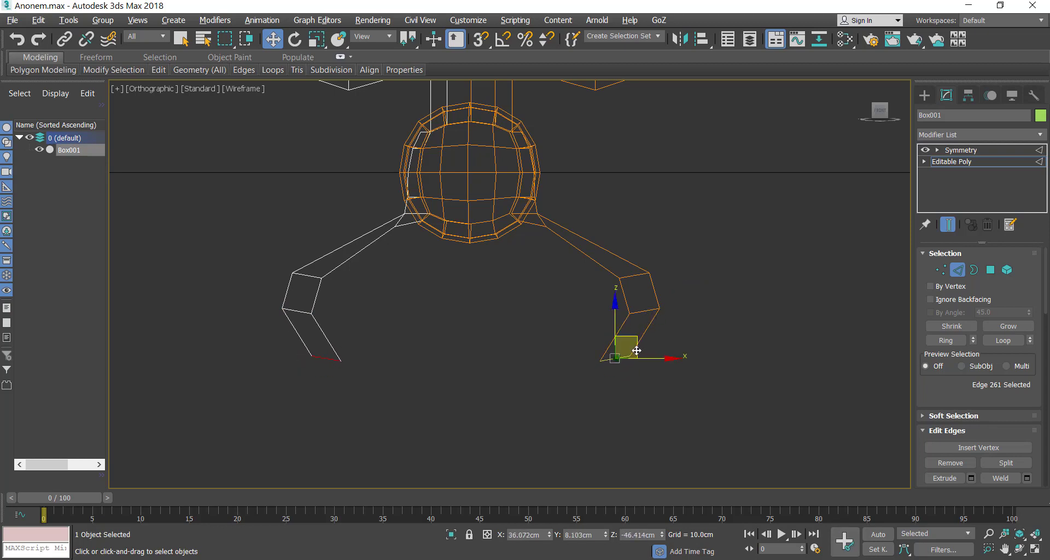
{"action": "left_click", "coordinate": [295, 43]}
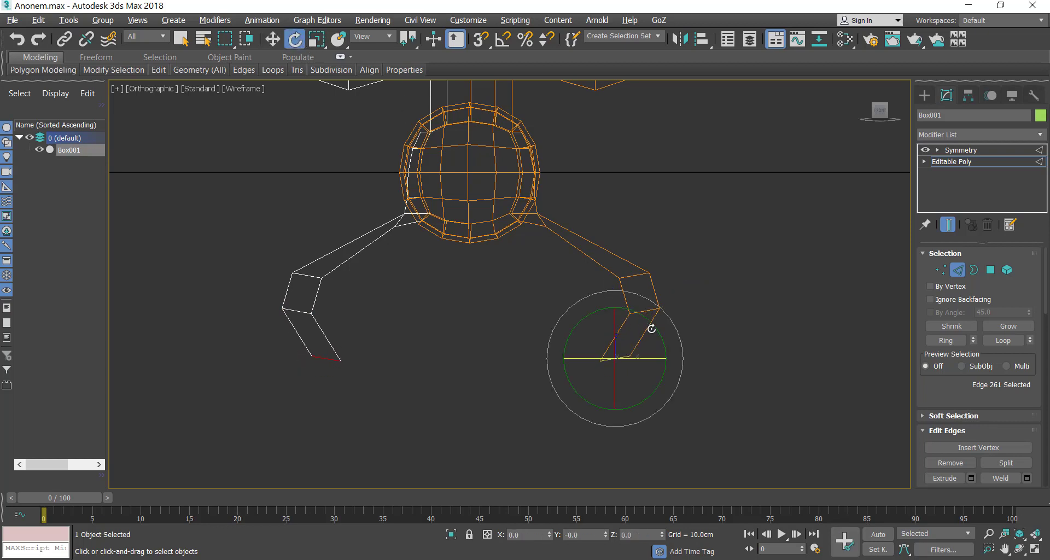
{"action": "left_click_drag", "start_coordinate": [666, 342], "coordinate": [593, 312]}
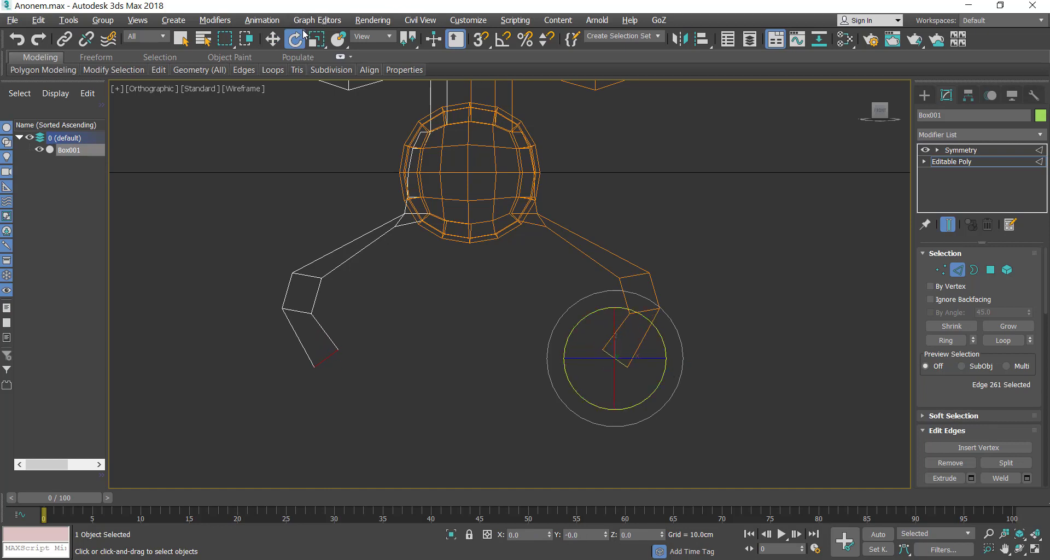
- Extrude the end edge inward to about X 16.7 cm, rotate it nearly vertical, and extrude it again to about X 1.5 cm, Z -57.1 cm
{"action": "left_click", "coordinate": [271, 39]}
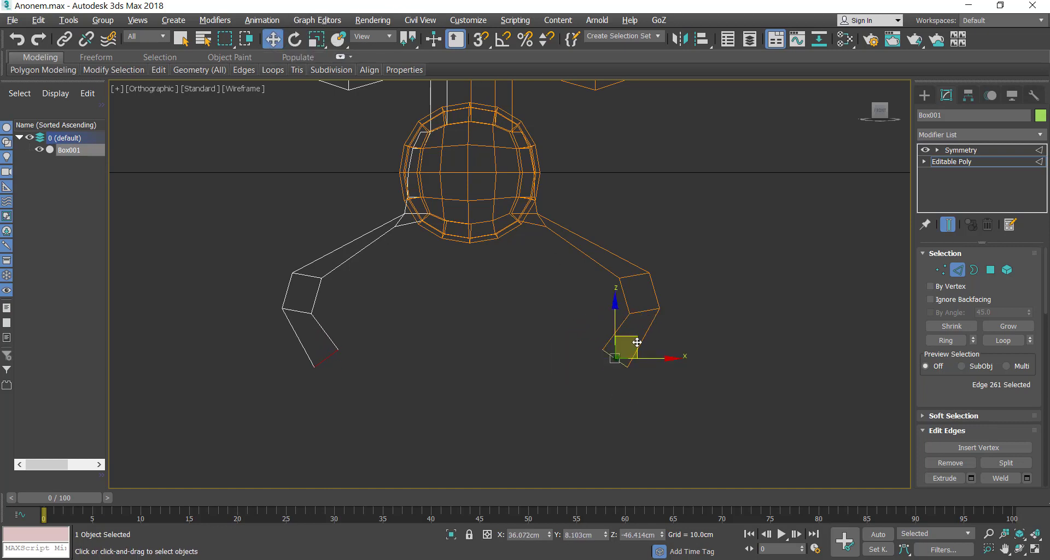
{"action": "left_click_drag", "start_coordinate": [637, 342], "coordinate": [610, 374], "text": "shift"}
{"action": "left_click", "coordinate": [294, 39]}
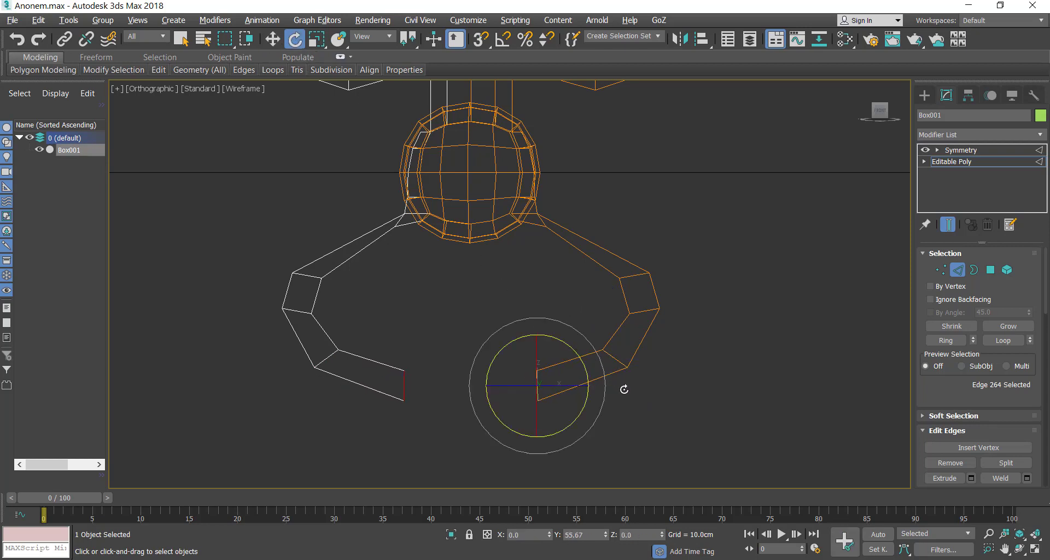
{"action": "left_click", "coordinate": [267, 39]}
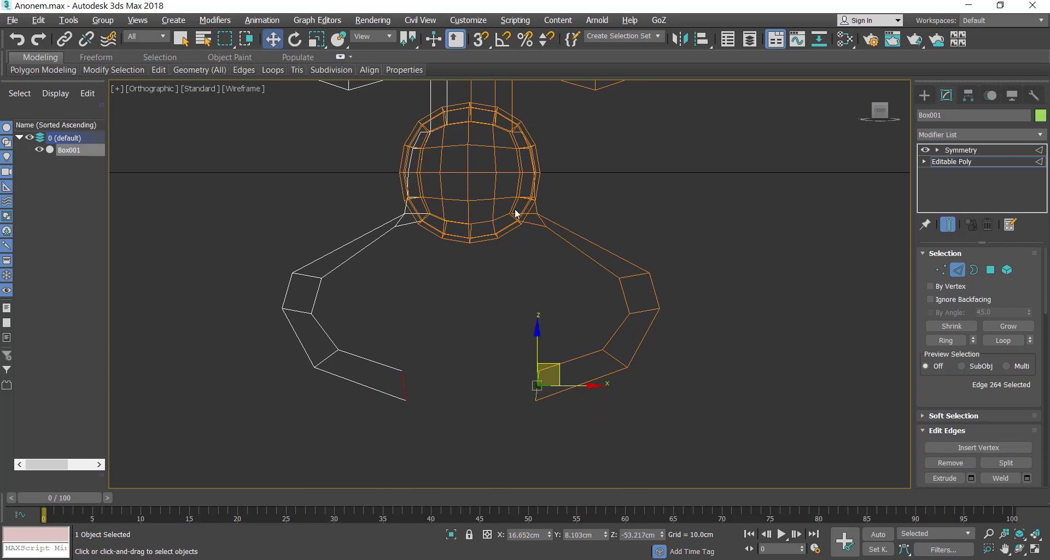
{"action": "left_click_drag", "start_coordinate": [557, 370], "coordinate": [498, 386], "text": "shift"}
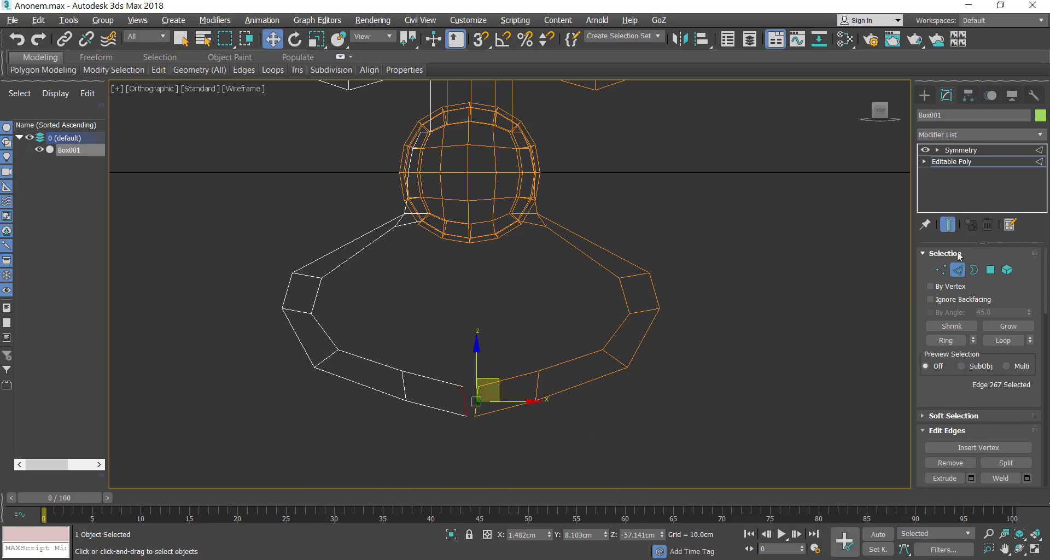
- Flatten the strip's two end vertices into a vertical line and set their absolute X position to 0 cm to close the mirrored loop
{"action": "left_click", "coordinate": [941, 270]}
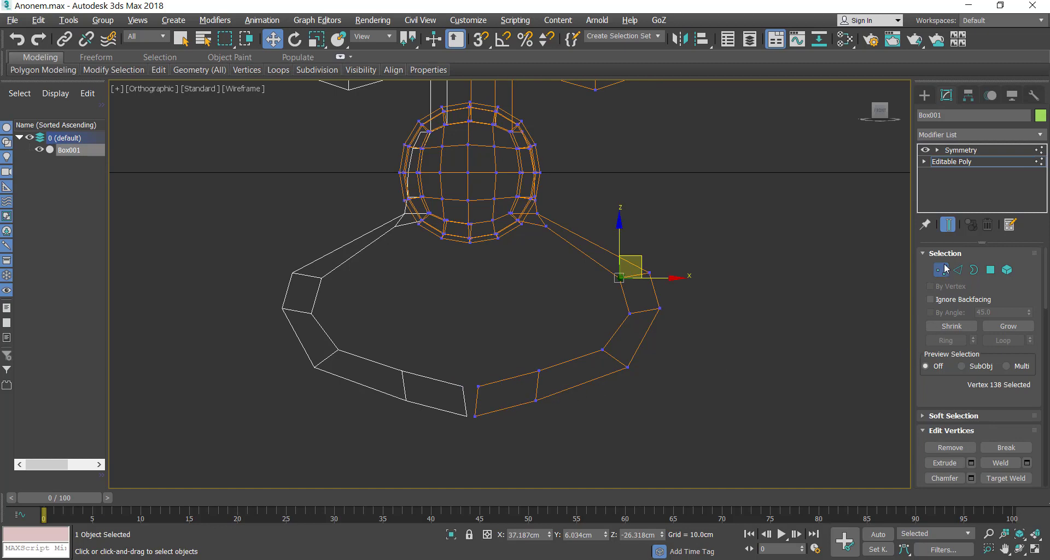
{"action": "left_click_drag", "start_coordinate": [513, 453], "coordinate": [512, 454]}
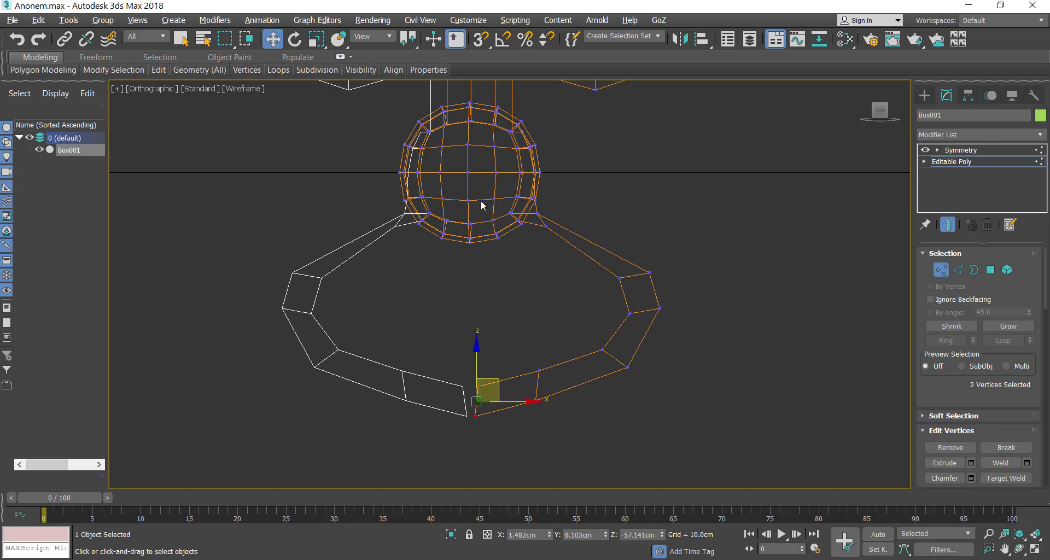
{"action": "left_click", "coordinate": [316, 39]}
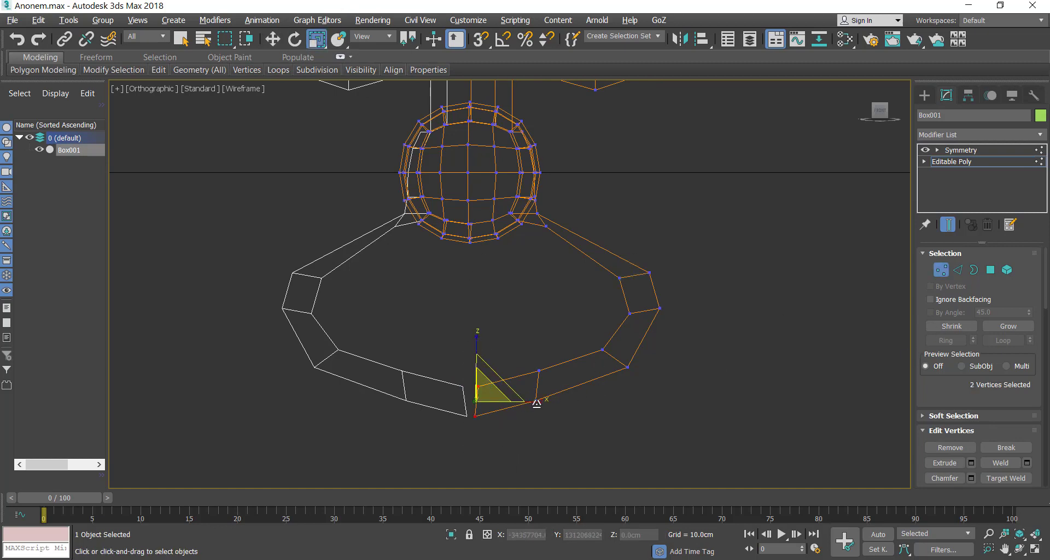
{"action": "left_click", "coordinate": [272, 38]}
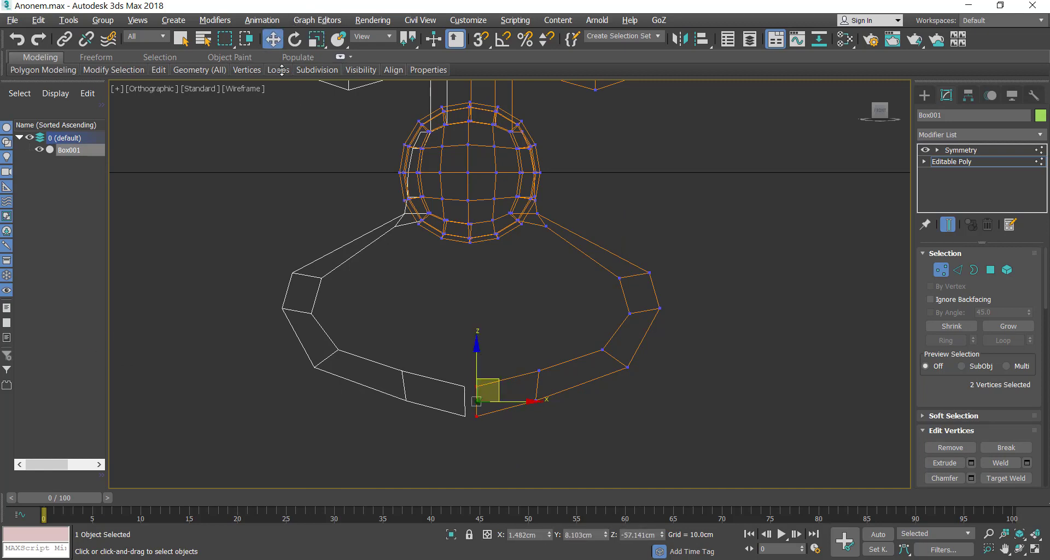
{"action": "right_click", "coordinate": [273, 39]}
{"action": "right_click", "coordinate": [658, 287]}
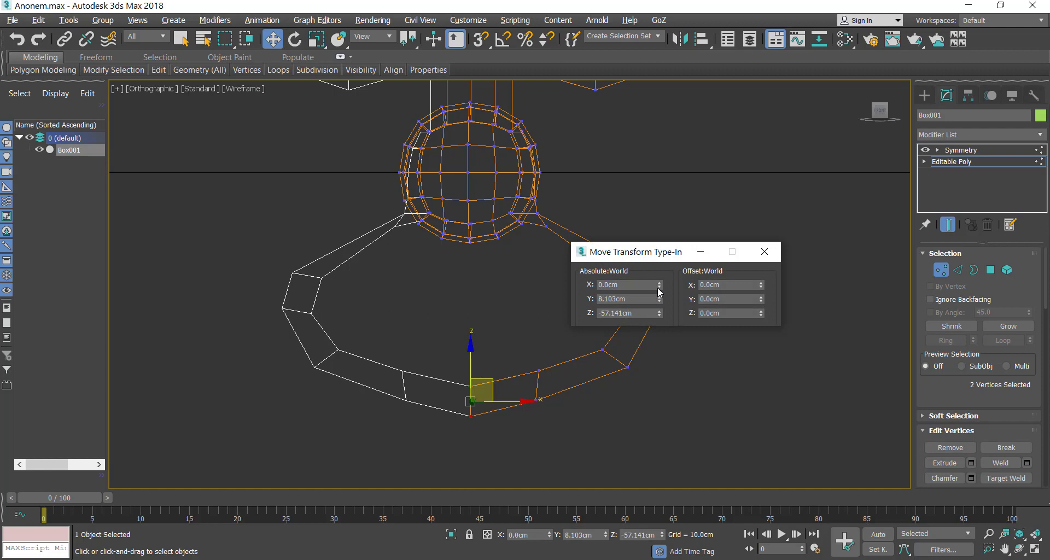
{"action": "left_click", "coordinate": [764, 252]}
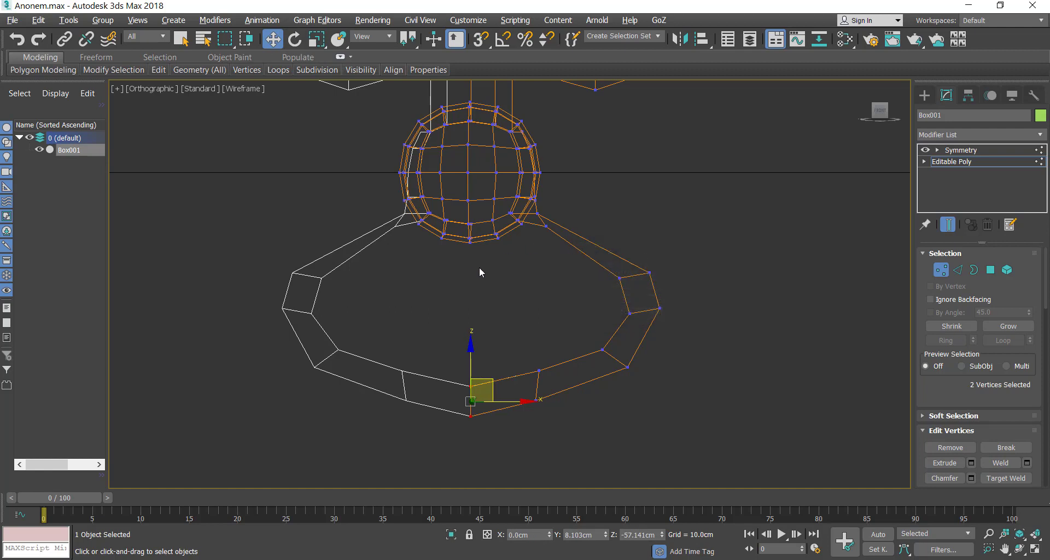
- Align the sphere's bottom centre vertices to the mirror line at X 0 cm and leave vertex editing
{"action": "left_click", "coordinate": [449, 221]}
{"action": "left_click_drag", "start_coordinate": [480, 260], "coordinate": [475, 253]}
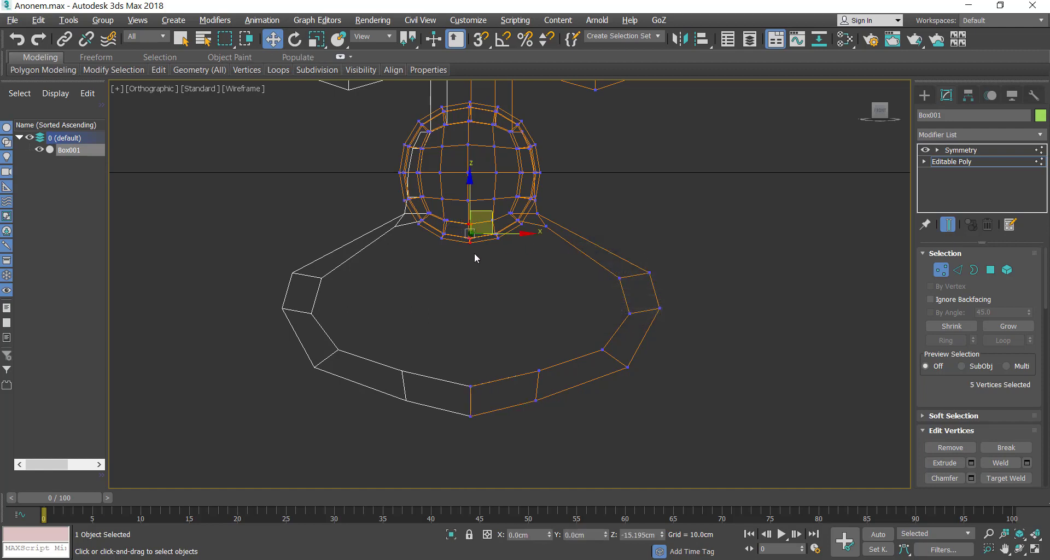
{"action": "right_click", "coordinate": [272, 39]}
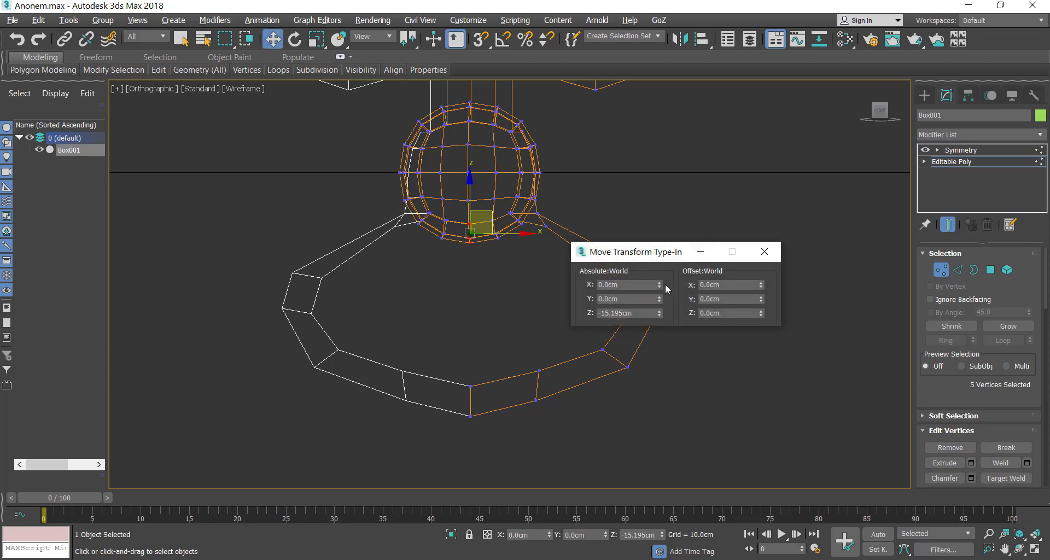
{"action": "left_click", "coordinate": [764, 251]}
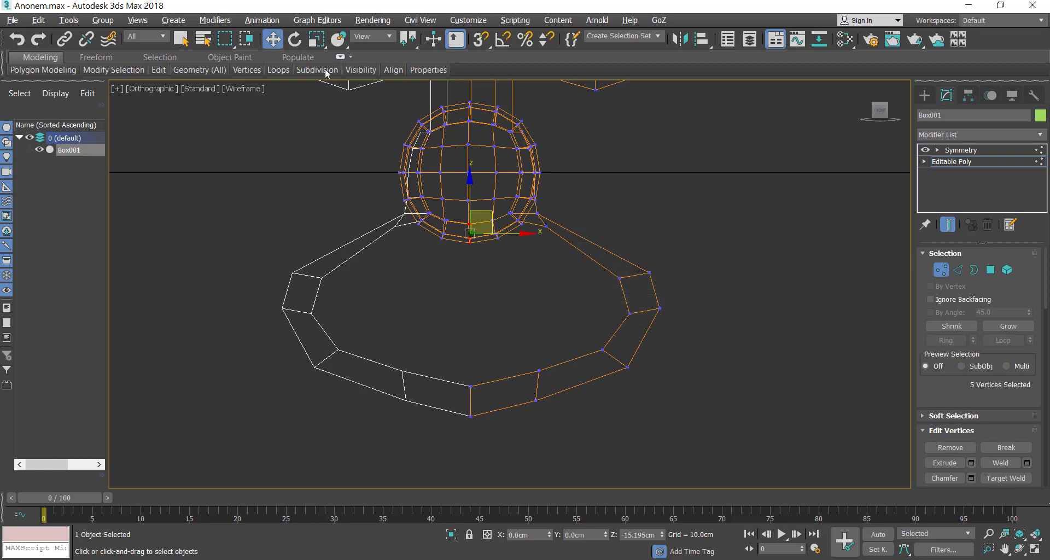
{"action": "left_click", "coordinate": [316, 39]}
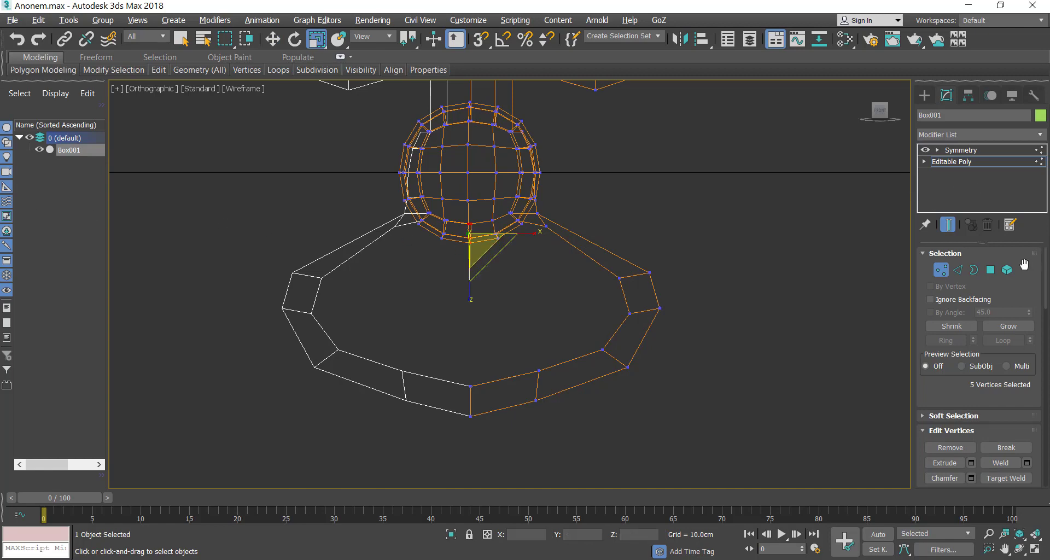
{"action": "left_click", "coordinate": [940, 270]}
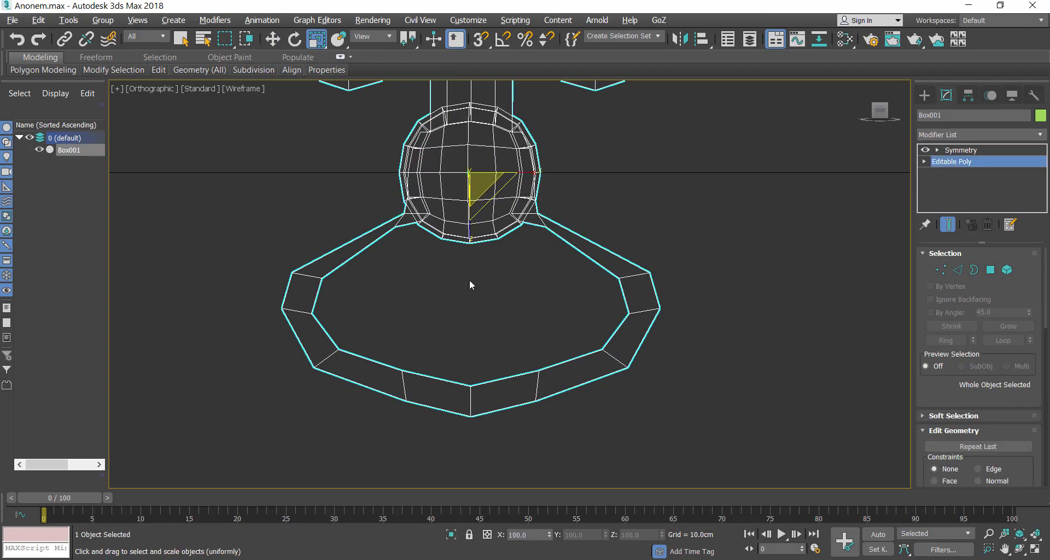
- Examine the closed lower loop and its join with the sphere from the side in a maximized perspective view
{"action": "left_click", "coordinate": [481, 277]}
{"action": "key", "text": "alt+w"}
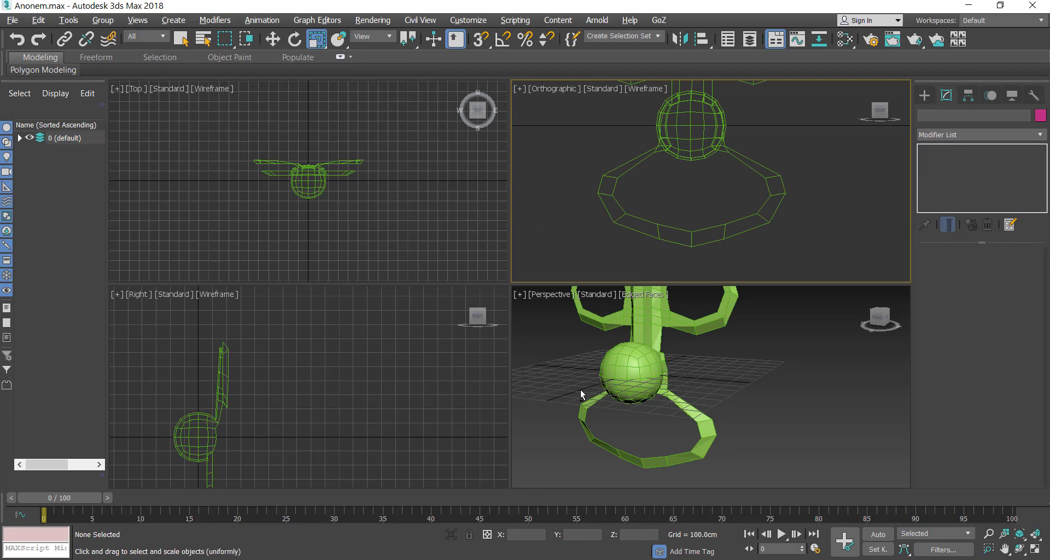
{"action": "left_click", "coordinate": [574, 432]}
{"action": "key", "text": "alt+w"}
{"action": "left_click", "coordinate": [1020, 549]}
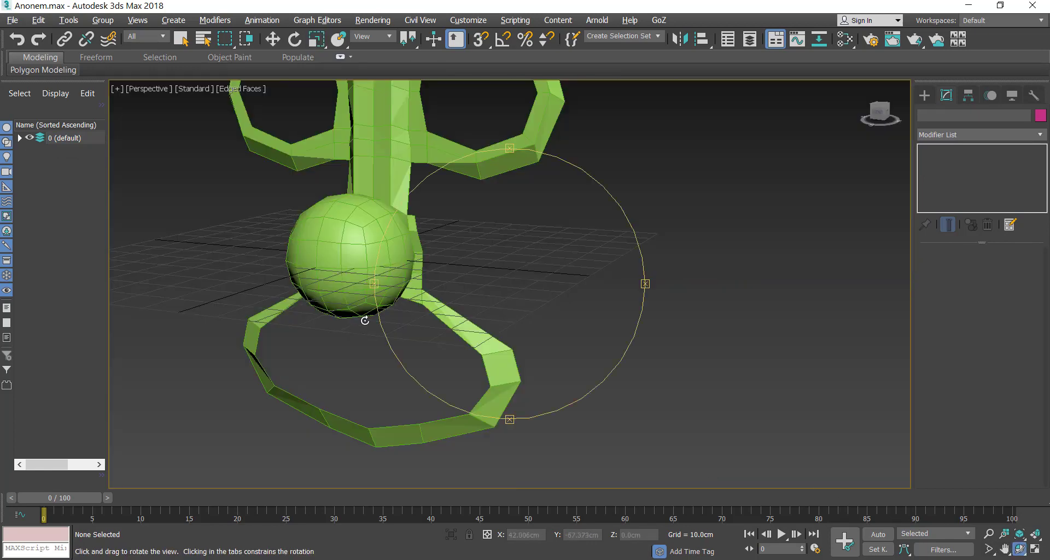
{"action": "left_click_drag", "start_coordinate": [365, 320], "coordinate": [466, 283]}
{"action": "left_click_drag", "start_coordinate": [602, 271], "coordinate": [516, 272]}
{"action": "scroll", "coordinate": [563, 269], "scroll_direction": "up", "scroll_amount": 4}
{"action": "key", "text": "r"}
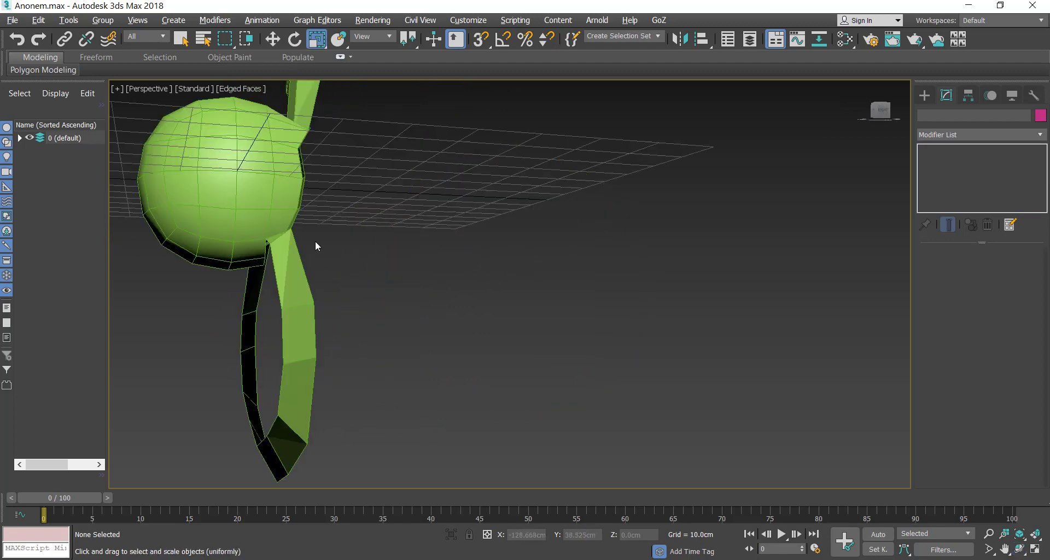
- Extrude the lower loop's outer border edges about 6.5 cm along Y at the Editable Poly level to give the loop depth
{"action": "left_click", "coordinate": [288, 236]}
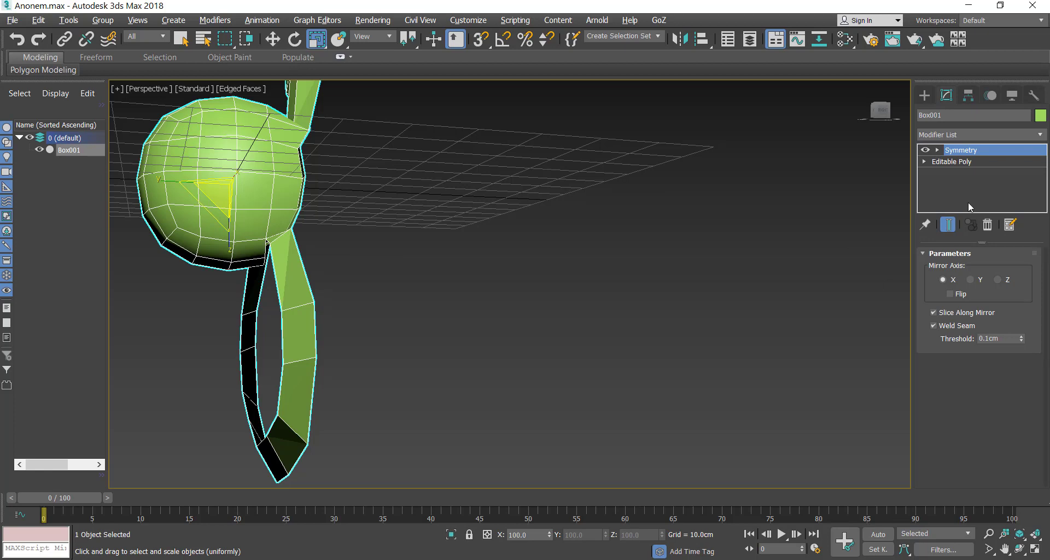
{"action": "left_click", "coordinate": [962, 162]}
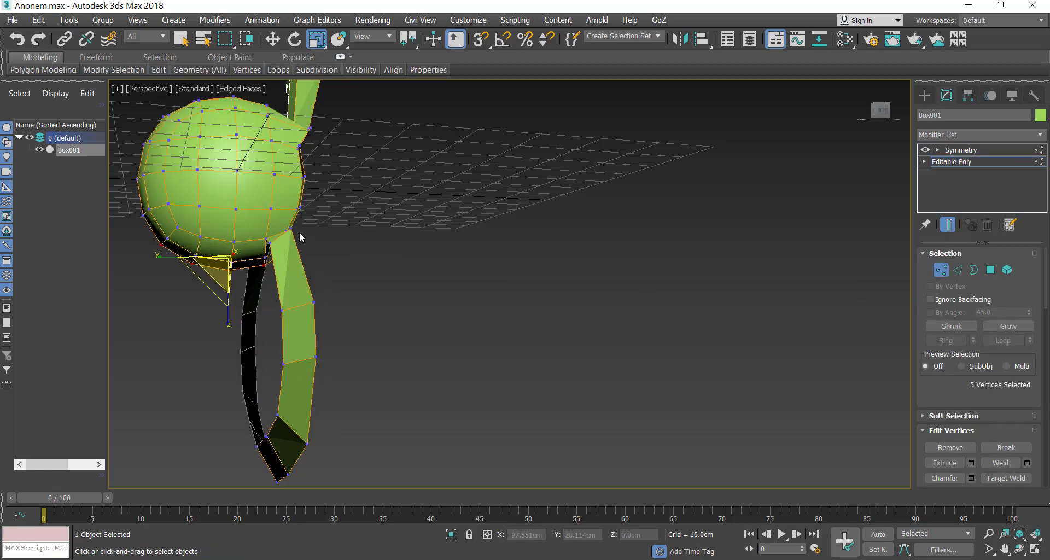
{"action": "left_click", "coordinate": [958, 270]}
{"action": "double_click", "coordinate": [307, 285]}
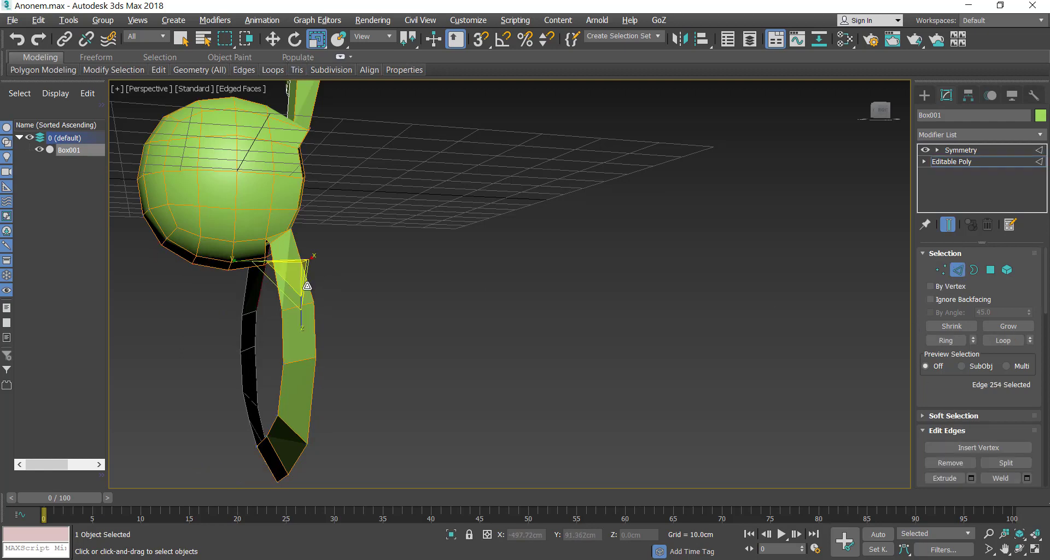
{"action": "left_click", "coordinate": [271, 41]}
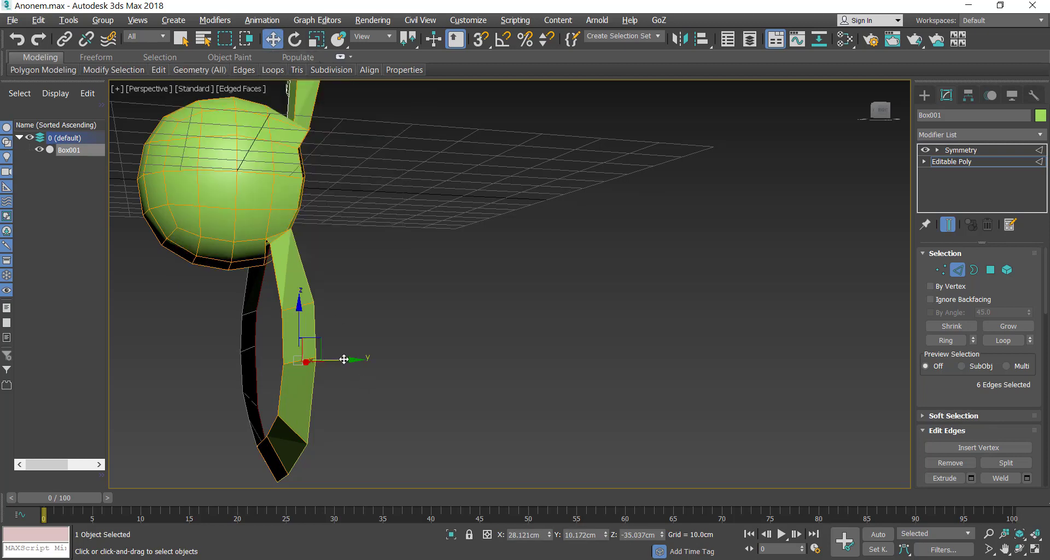
{"action": "left_click_drag", "start_coordinate": [343, 359], "coordinate": [384, 388], "text": "shift"}
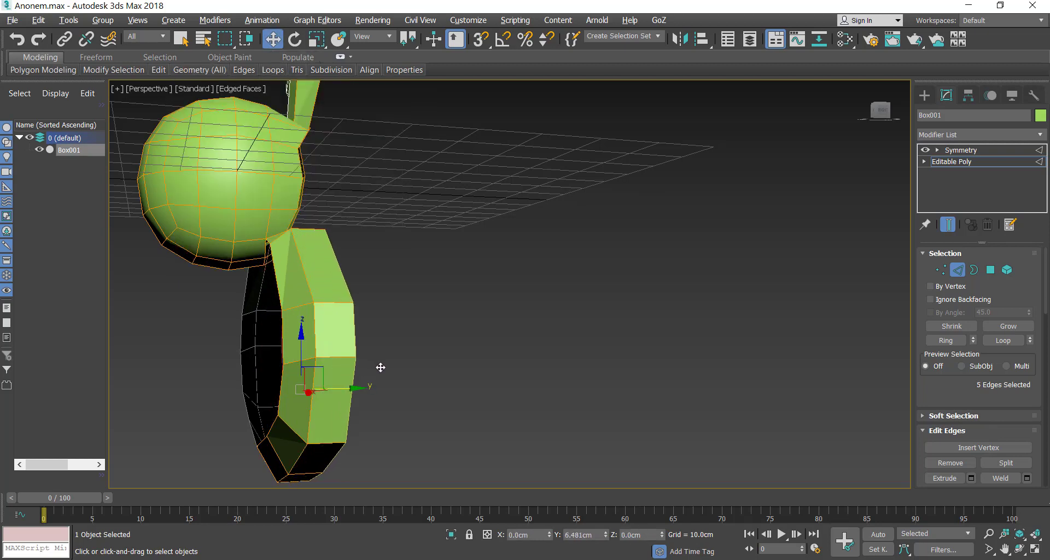
{"action": "left_click", "coordinate": [942, 271]}
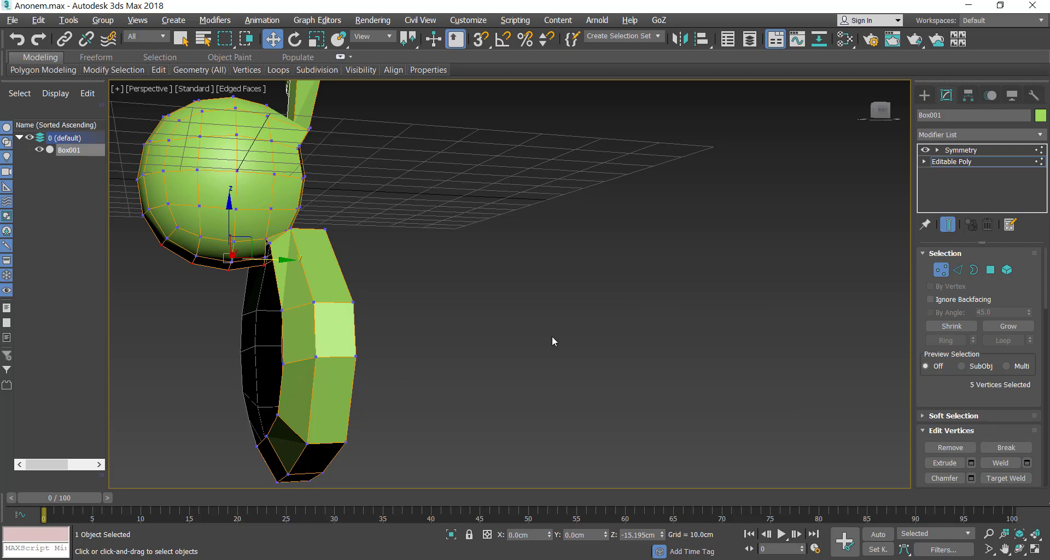
- Lower the loop's two bottom outer vertices to about Z -64.9 cm in the Right view
{"action": "key", "text": "alt+w"}
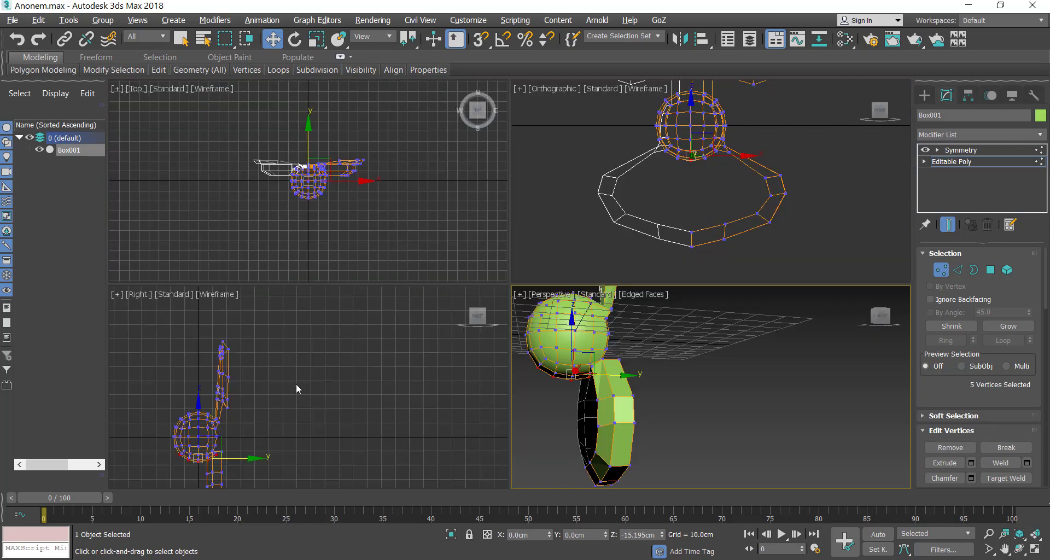
{"action": "middle_click_drag", "start_coordinate": [285, 456], "coordinate": [305, 326]}
{"action": "key", "text": "alt+w"}
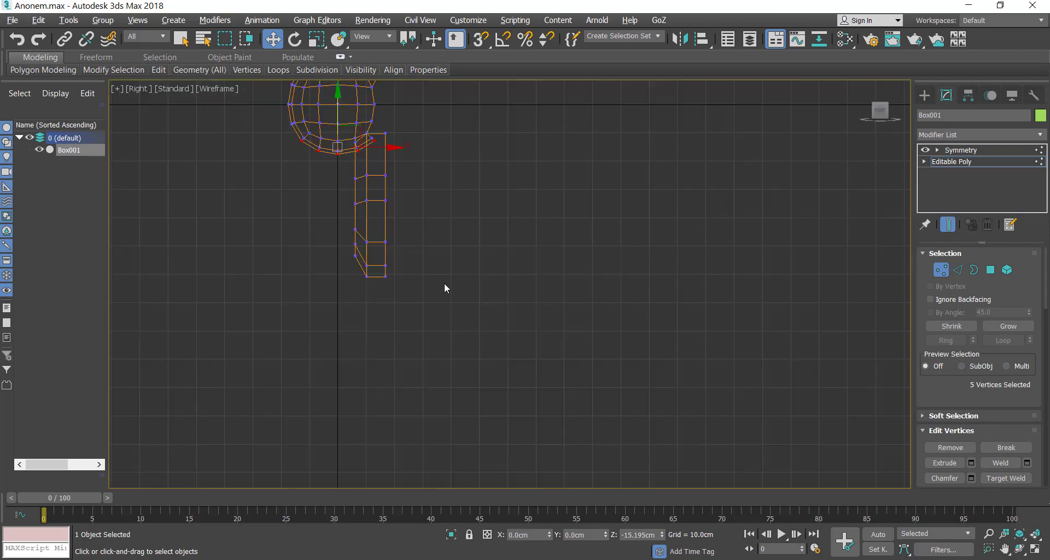
{"action": "left_click_drag", "start_coordinate": [443, 282], "coordinate": [401, 282]}
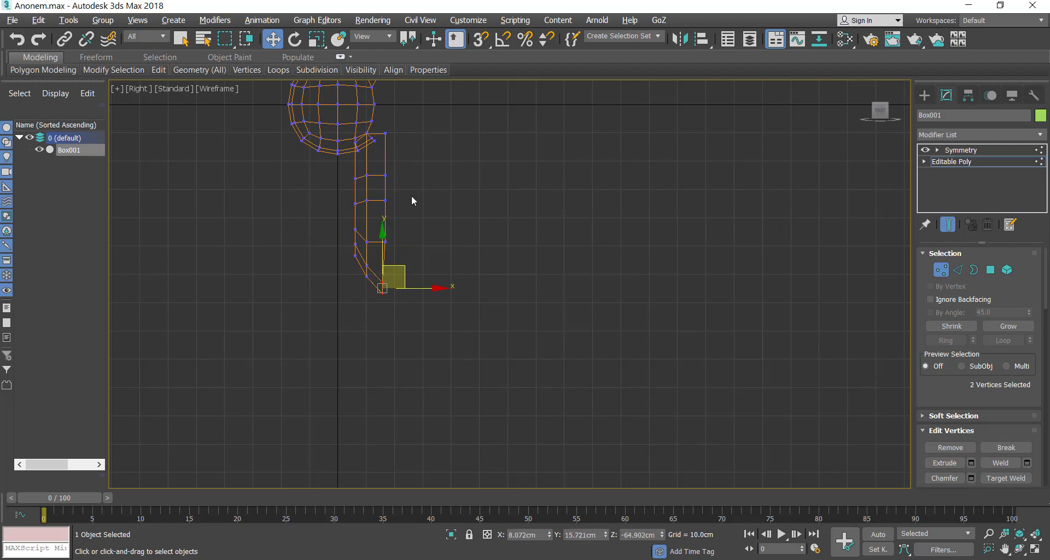
- Raise the loop's top outer vertex toward the sphere, to about Y 15 cm and Z -4.6 cm
{"action": "middle_click_drag", "start_coordinate": [425, 202], "coordinate": [486, 347]}
{"action": "scroll", "coordinate": [478, 309], "scroll_direction": "up", "scroll_amount": 4}
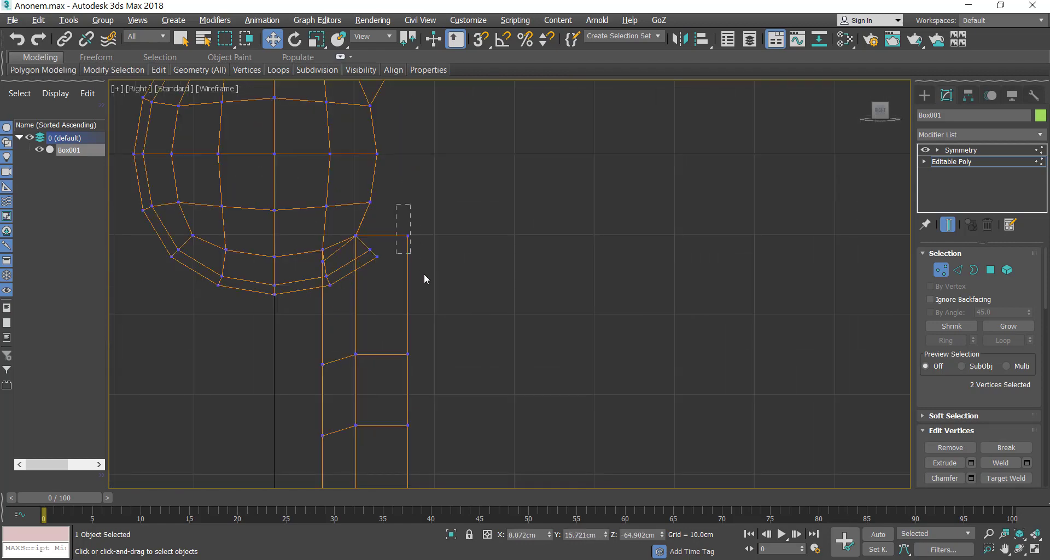
{"action": "left_click", "coordinate": [408, 236]}
{"action": "left_click_drag", "start_coordinate": [408, 235], "coordinate": [415, 203]}
- Pull three vertices on the sphere's side facing the loop outward along Y to about 14 to 14.5 cm
{"action": "left_click", "coordinate": [371, 202]}
{"action": "left_click", "coordinate": [378, 154]}
{"action": "left_click_drag", "start_coordinate": [403, 154], "coordinate": [417, 154]}
{"action": "middle_click_drag", "start_coordinate": [404, 167], "coordinate": [394, 272]}
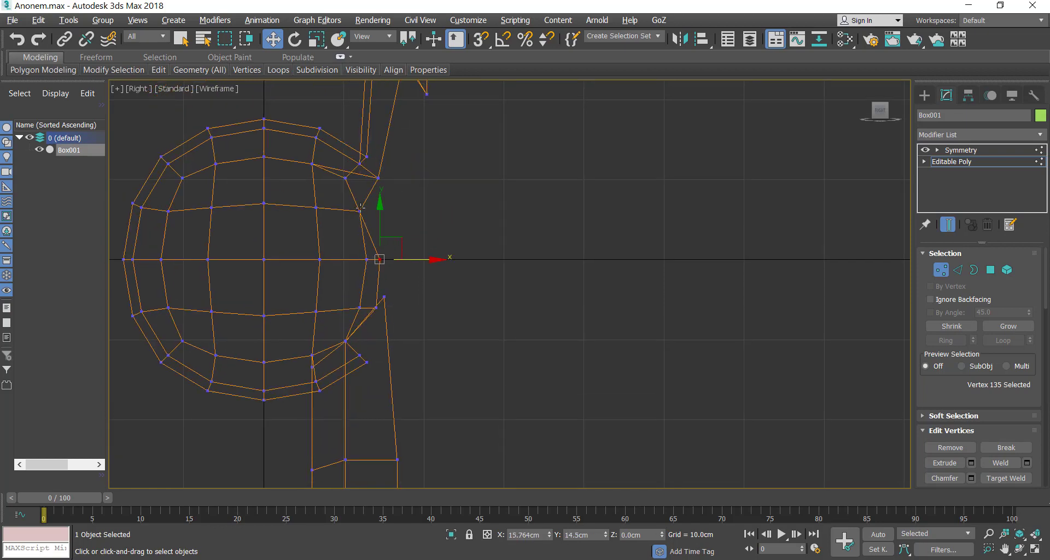
{"action": "left_click", "coordinate": [360, 207]}
{"action": "left_click_drag", "start_coordinate": [401, 212], "coordinate": [418, 211]}
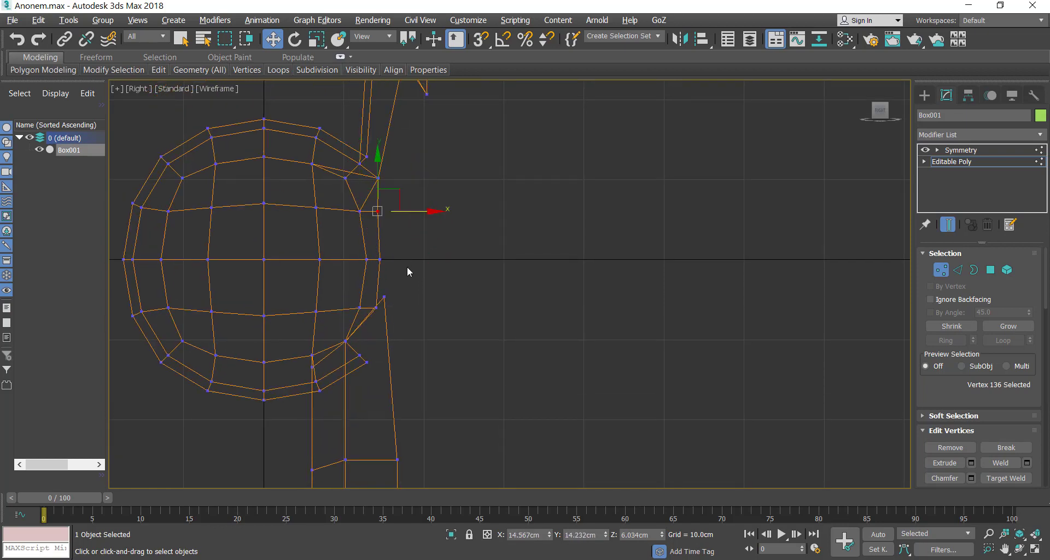
- Move the lowest of the pulled sphere vertices toward the loop's top outer vertex and join them with Target Weld
{"action": "left_click", "coordinate": [385, 310]}
{"action": "left_click", "coordinate": [376, 308]}
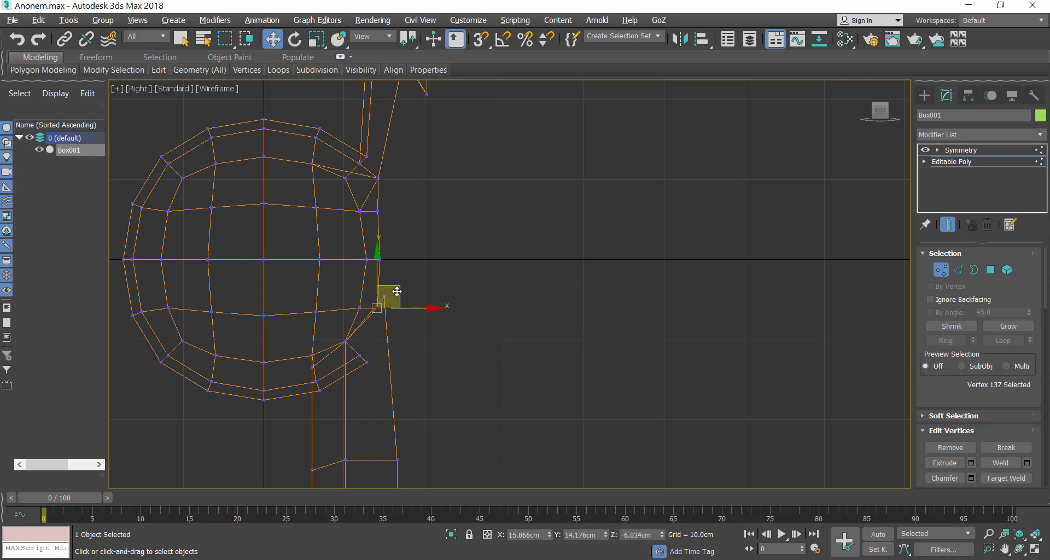
{"action": "right_click", "coordinate": [436, 338]}
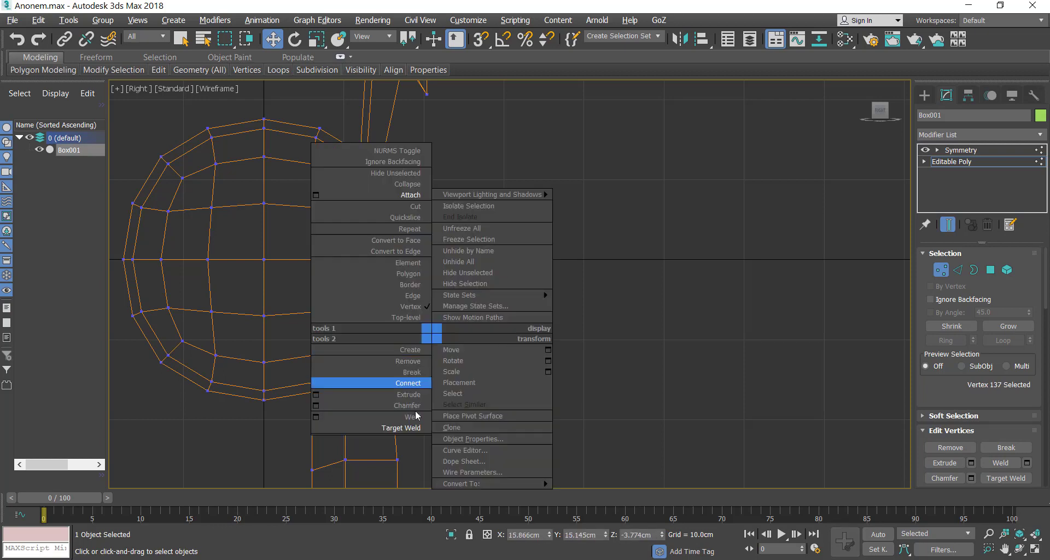
{"action": "left_click", "coordinate": [416, 430]}
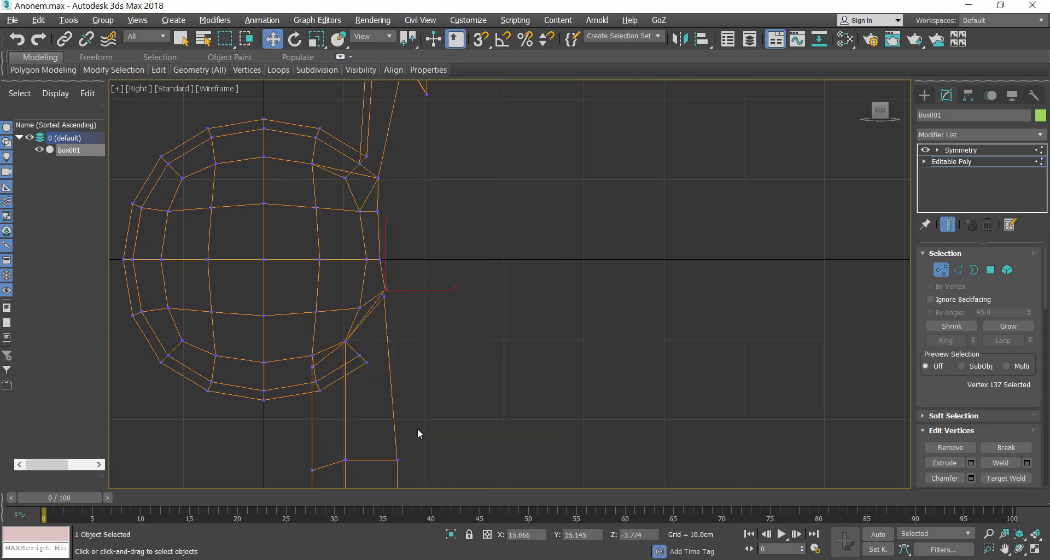
{"action": "left_click", "coordinate": [385, 298]}
{"action": "right_click", "coordinate": [390, 196]}
- Move the welded joint vertex outward along X to about 18.9 cm in the maximized perspective view
{"action": "key", "text": "alt+w"}
{"action": "middle_click", "coordinate": [617, 422]}
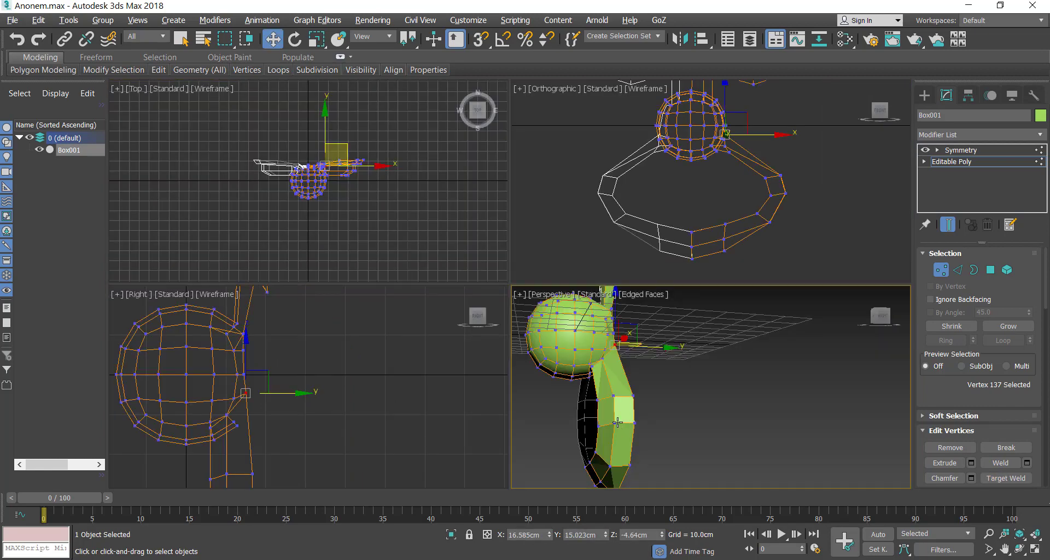
{"action": "key", "text": "alt+w"}
{"action": "left_click", "coordinate": [1019, 549]}
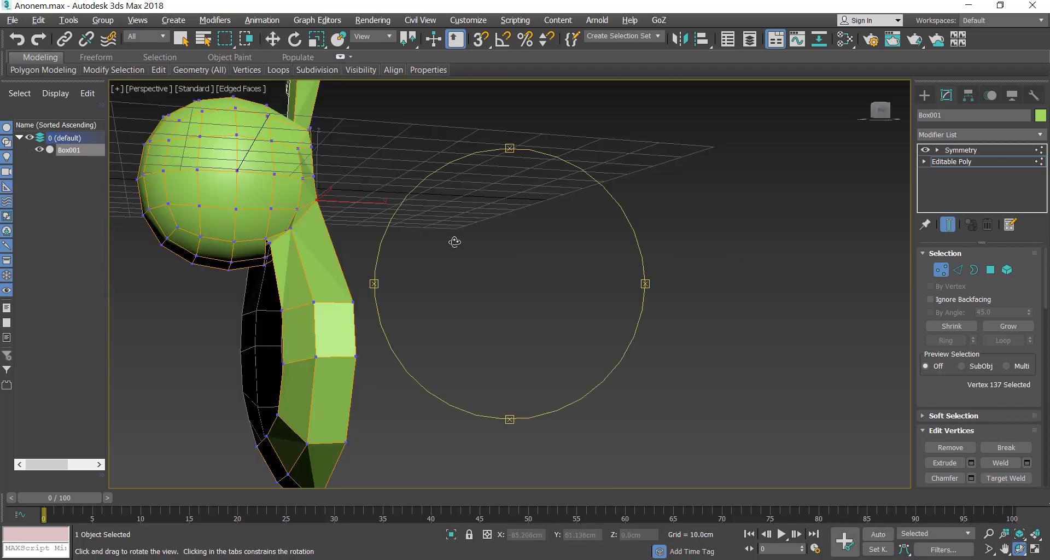
{"action": "left_click_drag", "start_coordinate": [455, 239], "coordinate": [418, 299]}
{"action": "right_click", "coordinate": [410, 286]}
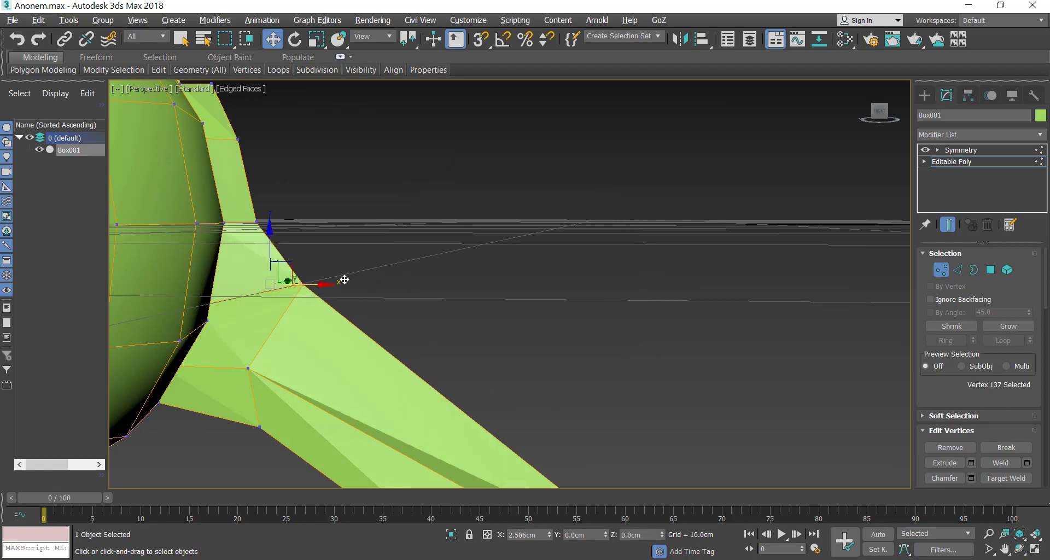
- Raise the loop's upper outer corner vertex to about Z -22.2 cm
{"action": "scroll", "coordinate": [337, 316], "scroll_direction": "down", "scroll_amount": 5}
{"action": "middle_click_drag", "start_coordinate": [337, 316], "coordinate": [432, 255]}
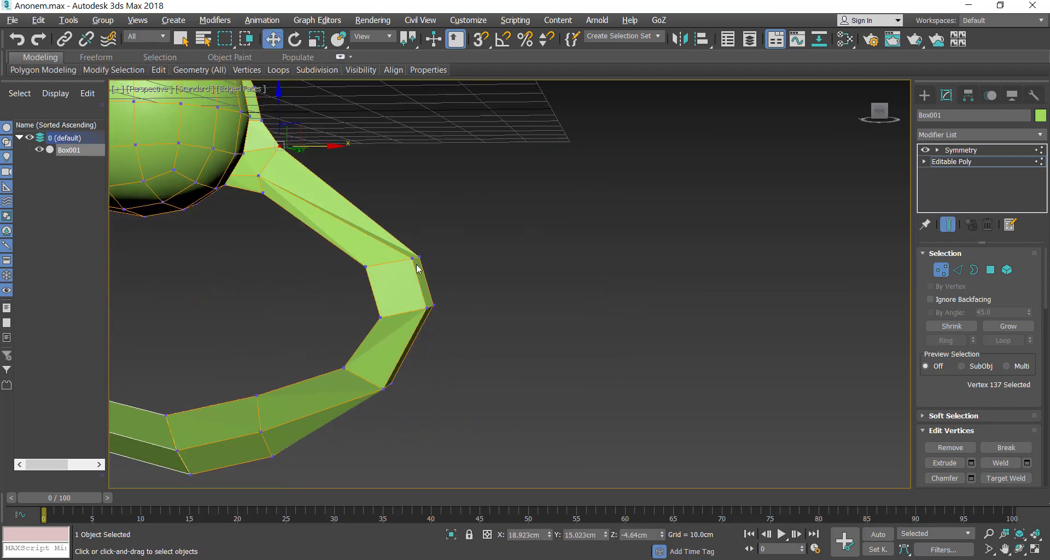
{"action": "left_click", "coordinate": [417, 257]}
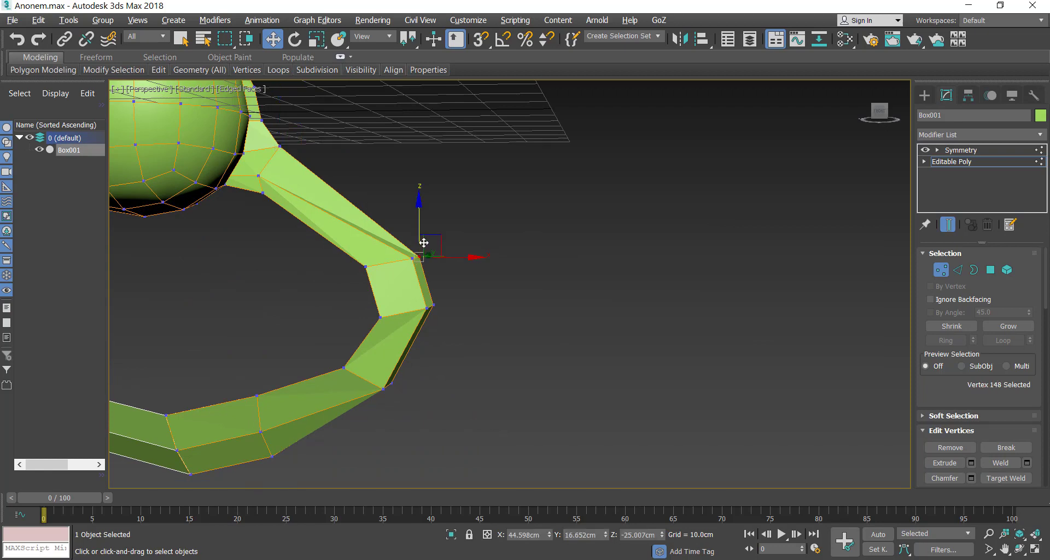
{"action": "left_click_drag", "start_coordinate": [420, 230], "coordinate": [420, 215]}
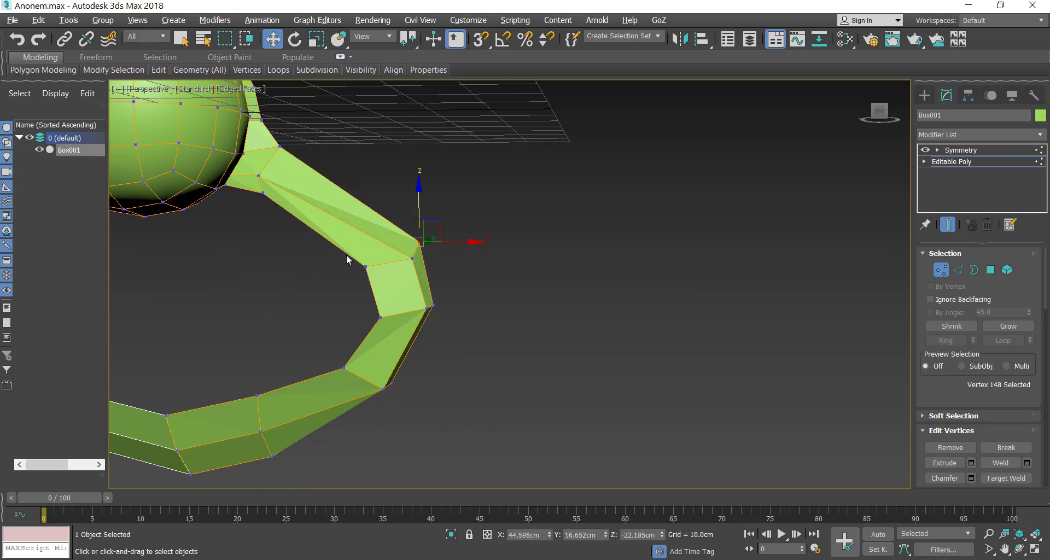
- Shift the three inner side vertices of the loop inward along X to widen the band, and clear the selection
{"action": "left_click_drag", "start_coordinate": [387, 342], "coordinate": [388, 340]}
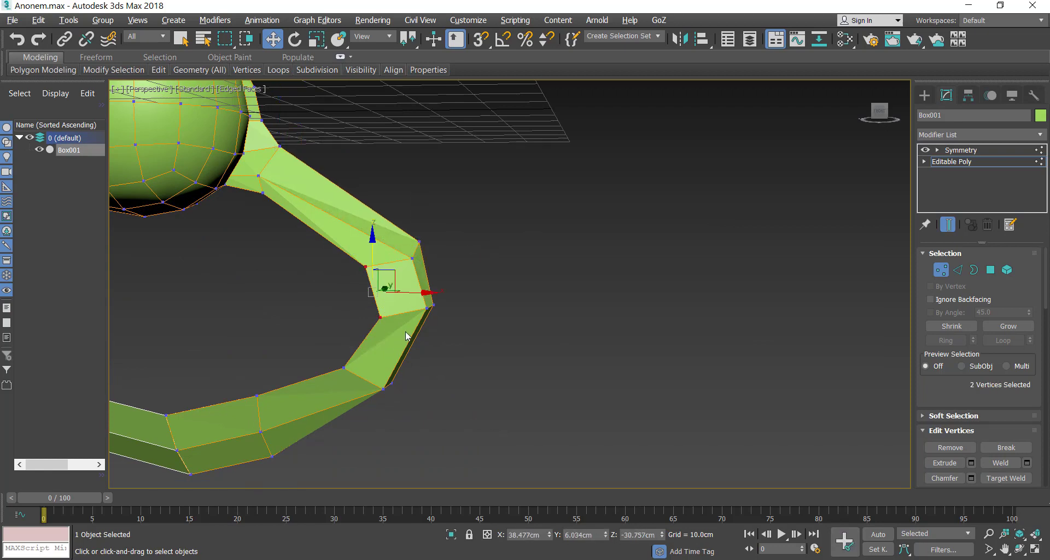
{"action": "left_click", "coordinate": [345, 367], "text": "ctrl"}
{"action": "left_click_drag", "start_coordinate": [395, 324], "coordinate": [362, 325]}
{"action": "left_click", "coordinate": [415, 394]}
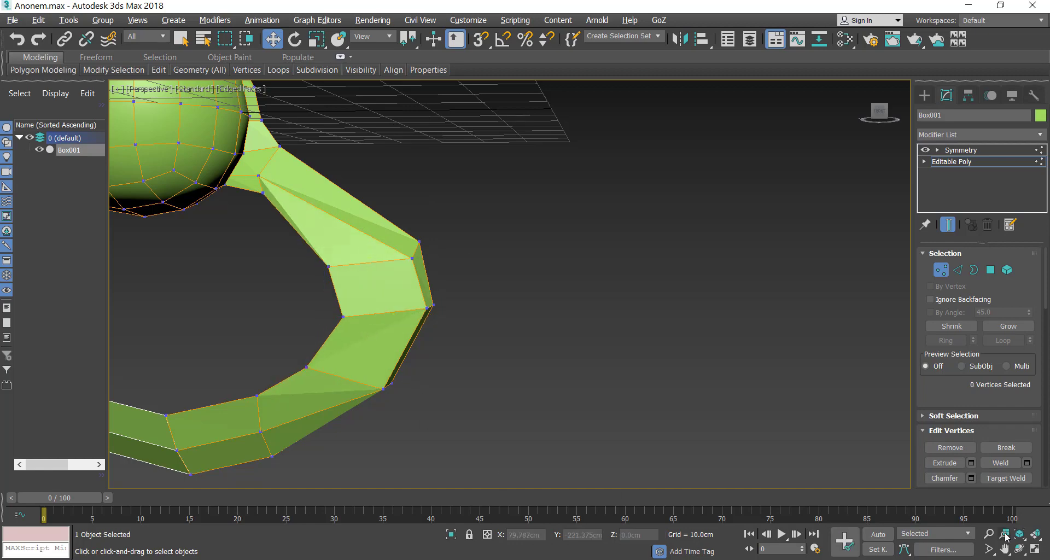
- Examine the depth and vertex alignment of the loop's lower end from below and from the side
{"action": "left_click", "coordinate": [1019, 548]}
{"action": "left_click_drag", "start_coordinate": [454, 361], "coordinate": [671, 278]}
{"action": "right_click", "coordinate": [647, 367]}
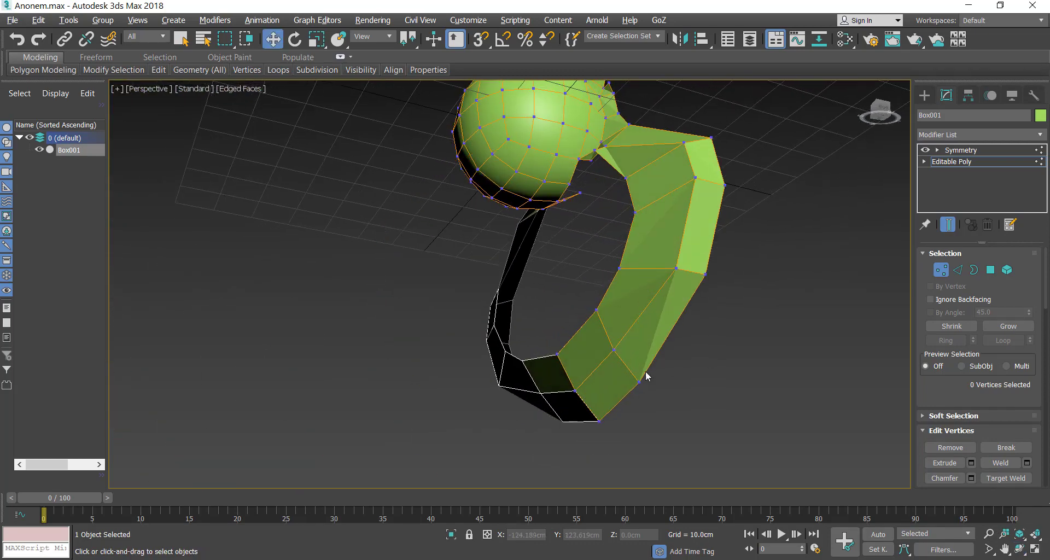
{"action": "left_click", "coordinate": [637, 382]}
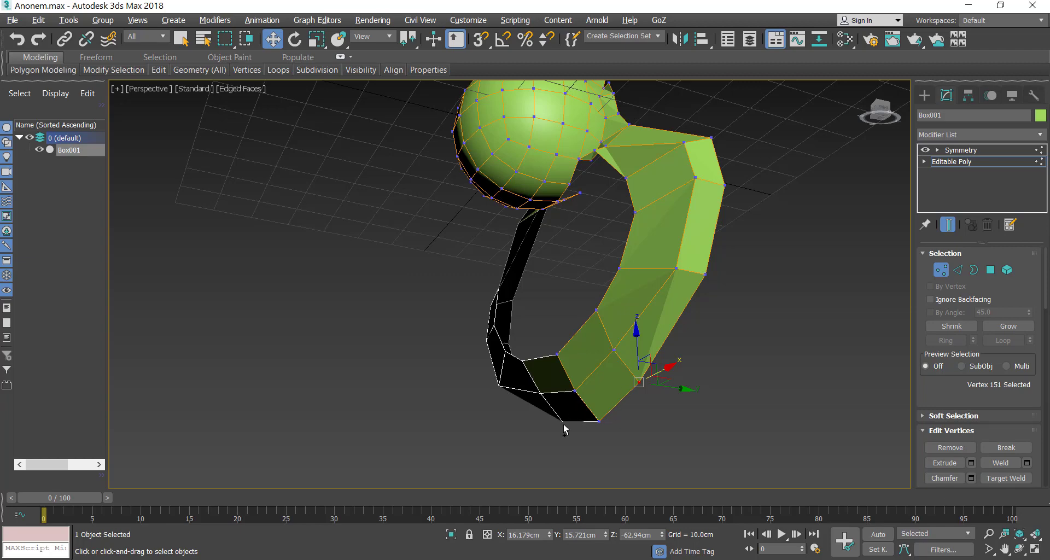
{"action": "left_click", "coordinate": [1021, 548]}
{"action": "mouse_move", "coordinate": [503, 302]}
{"action": "left_mouse_down"}
{"action": "mouse_move", "coordinate": [481, 302]}
{"action": "mouse_move", "coordinate": [501, 294]}
{"action": "left_mouse_up"}
{"action": "right_click", "coordinate": [615, 402]}
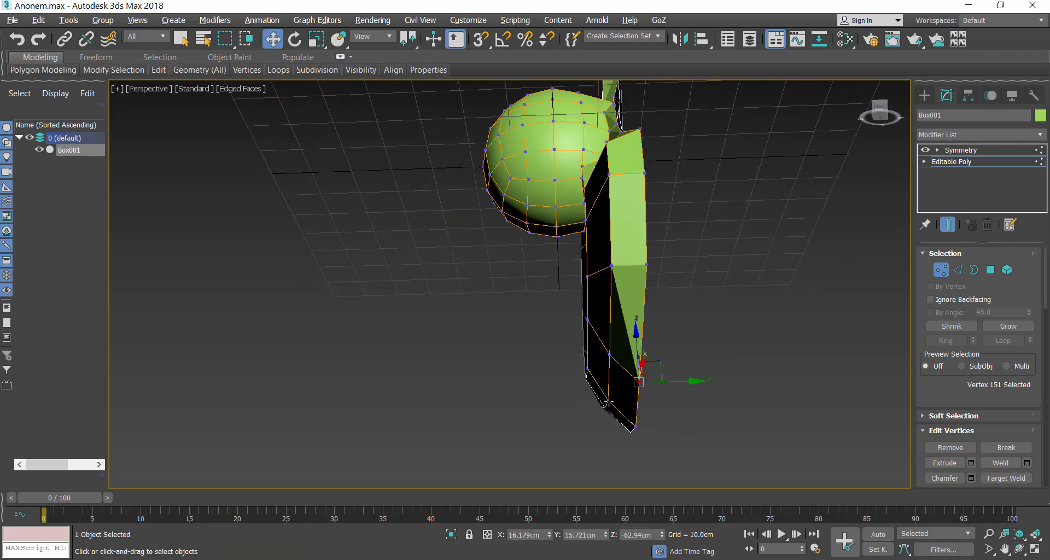
- Move the two vertices on the middle edge line at the loop's lower end along Y toward the sphere's side
{"action": "left_click", "coordinate": [606, 402]}
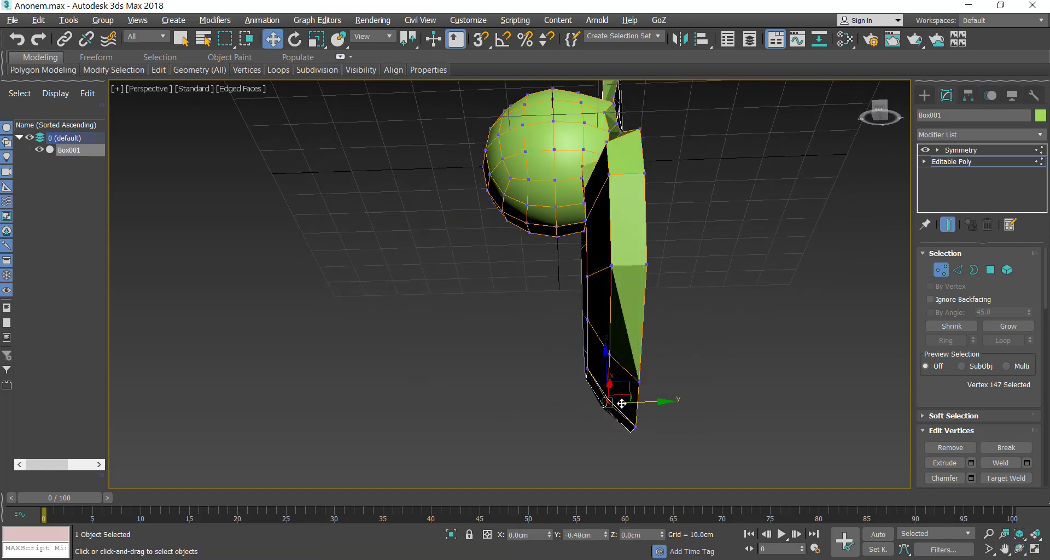
{"action": "left_click_drag", "start_coordinate": [622, 401], "coordinate": [620, 404]}
{"action": "key", "text": "ctrl+z"}
{"action": "left_click", "coordinate": [1019, 549]}
{"action": "left_click_drag", "start_coordinate": [572, 350], "coordinate": [541, 367]}
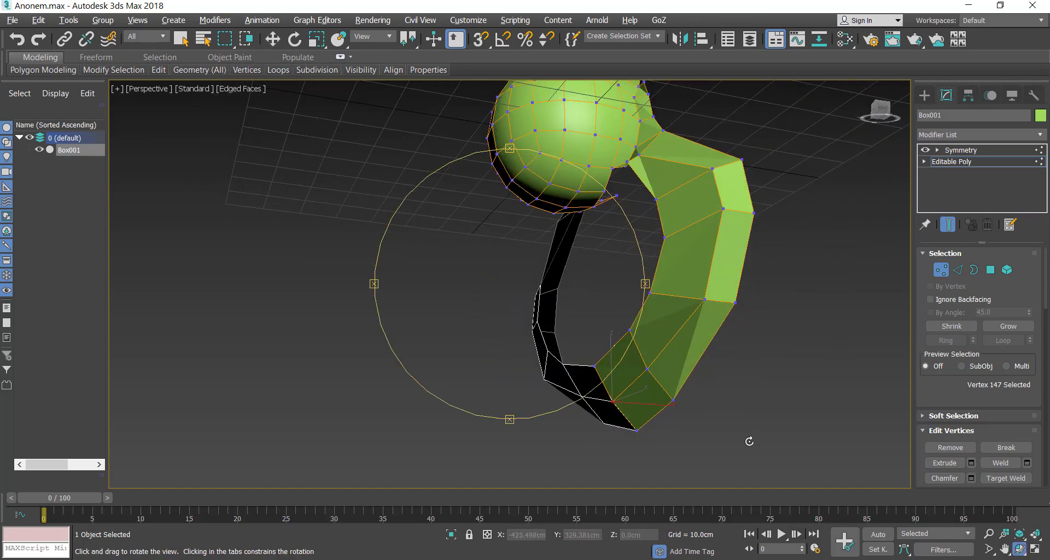
{"action": "right_click", "coordinate": [749, 441]}
{"action": "left_click", "coordinate": [646, 370], "text": "ctrl"}
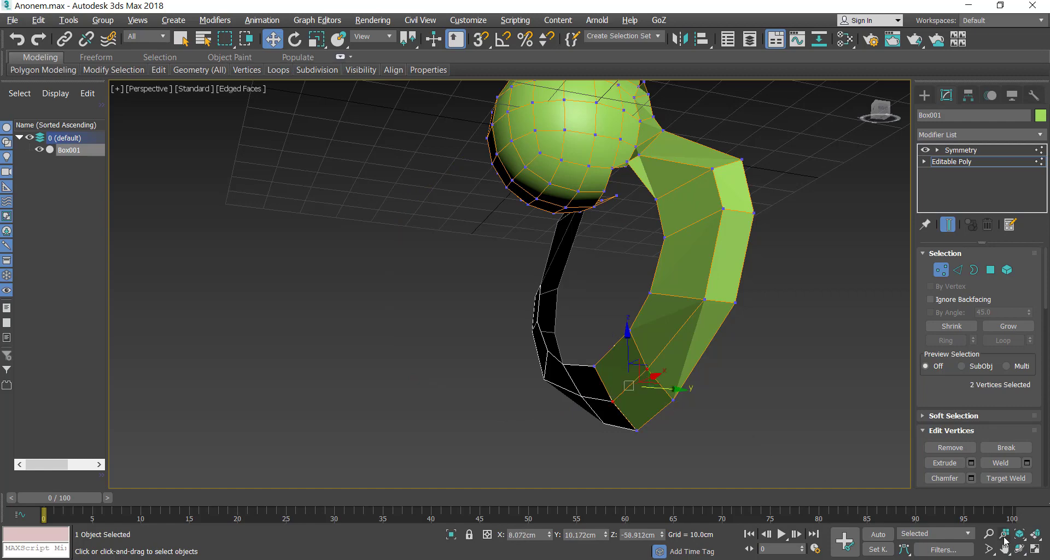
{"action": "middle_click_drag", "start_coordinate": [591, 355], "coordinate": [630, 401], "text": "alt"}
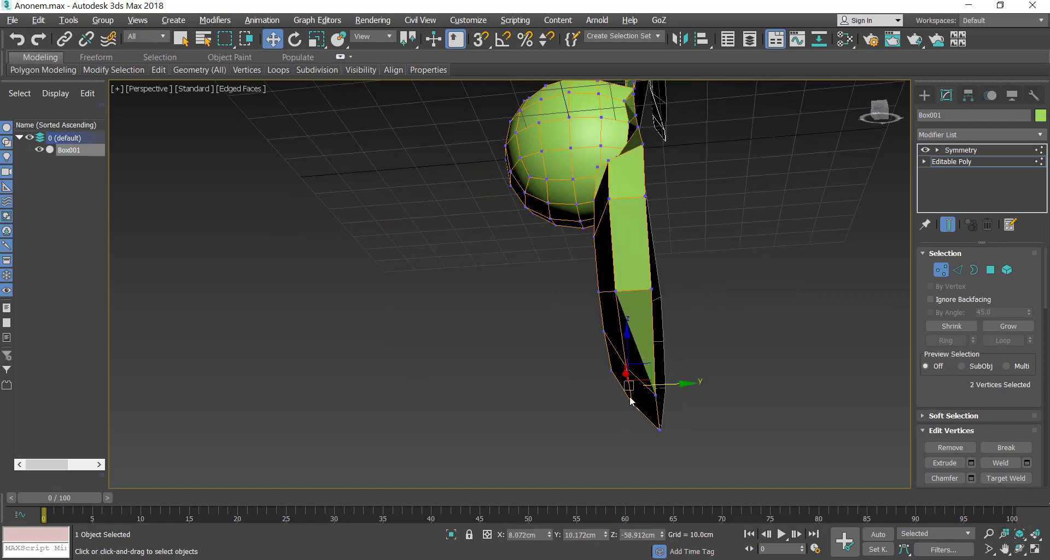
{"action": "left_click_drag", "start_coordinate": [669, 386], "coordinate": [659, 412]}
- Shift the loop's two bottom outer vertices along Y toward the sphere's side and leave vertex editing
{"action": "left_click", "coordinate": [656, 395]}
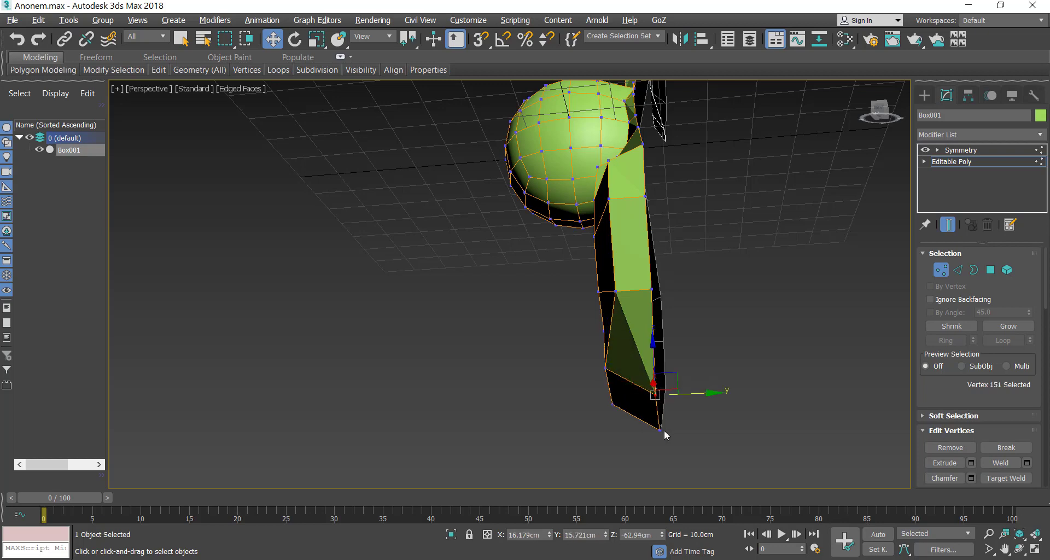
{"action": "left_click", "coordinate": [659, 429], "text": "ctrl"}
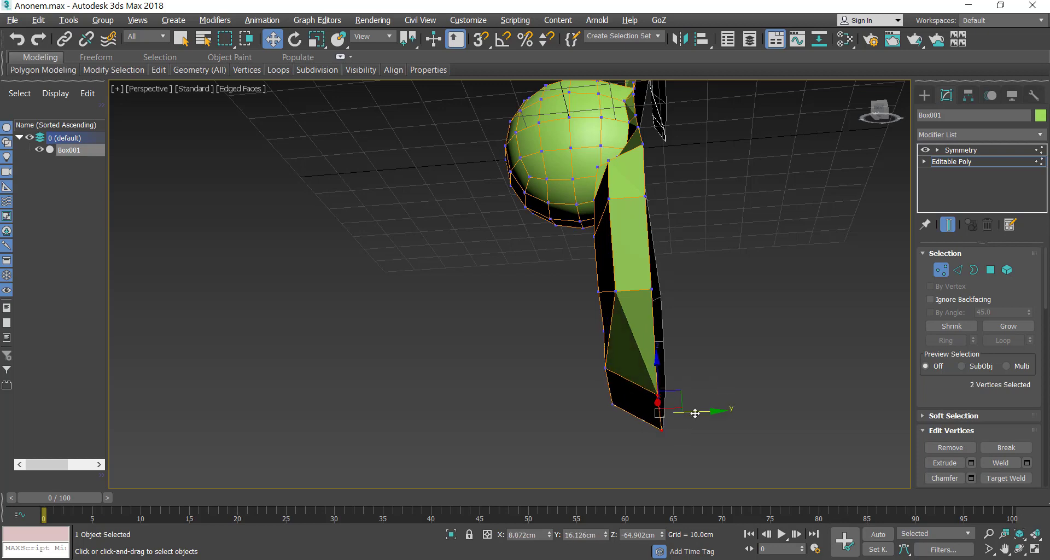
{"action": "left_click_drag", "start_coordinate": [695, 413], "coordinate": [641, 414]}
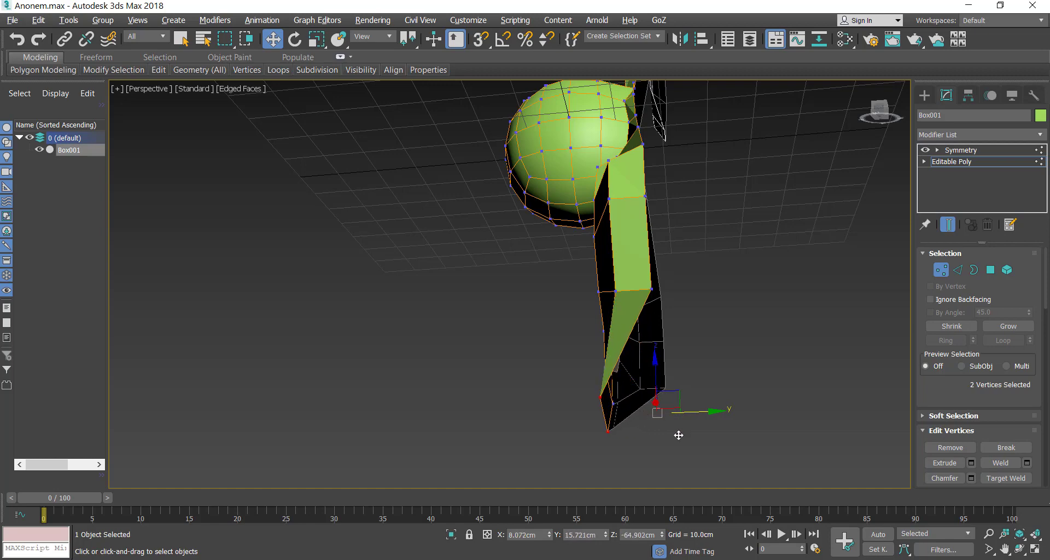
{"action": "left_click", "coordinate": [1018, 549]}
{"action": "left_click_drag", "start_coordinate": [429, 237], "coordinate": [518, 296]}
{"action": "left_click", "coordinate": [941, 269]}
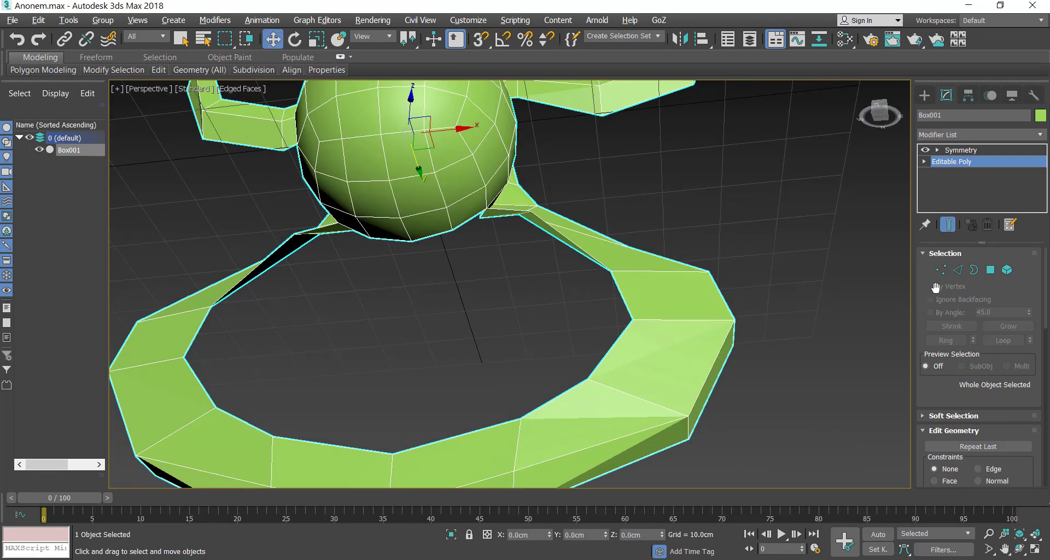
- Turn off the Symmetry modifier and delete the sphere's polygons on the mirrored side of the centre line
{"action": "left_click", "coordinate": [925, 149]}
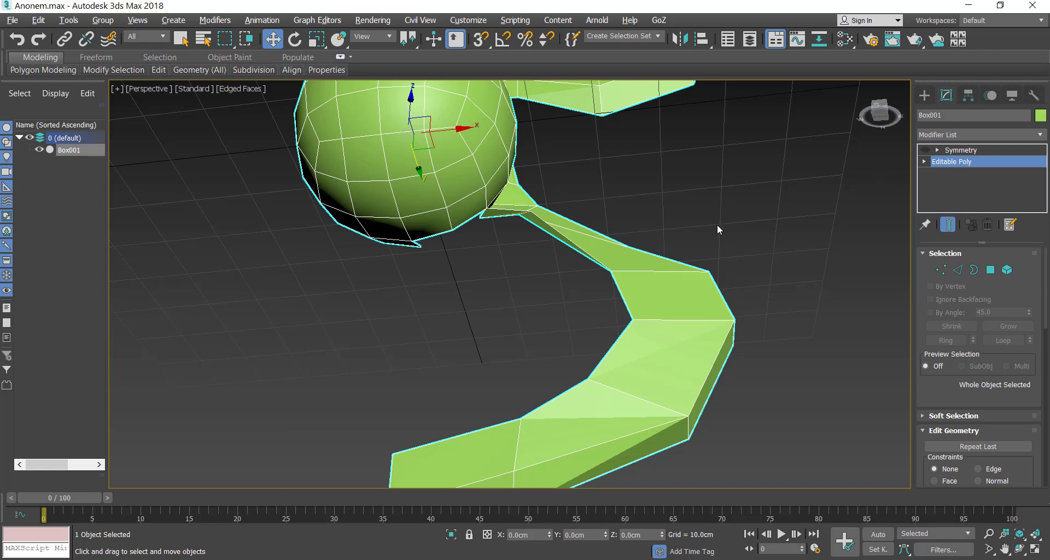
{"action": "left_click", "coordinate": [1020, 550]}
{"action": "left_click_drag", "start_coordinate": [514, 223], "coordinate": [472, 258]}
{"action": "scroll", "coordinate": [487, 259], "scroll_direction": "down", "scroll_amount": 3}
{"action": "scroll", "coordinate": [490, 229], "scroll_direction": "up", "scroll_amount": 9}
{"action": "middle_click_drag", "start_coordinate": [490, 228], "coordinate": [546, 183]}
{"action": "scroll", "coordinate": [547, 183], "scroll_direction": "down", "scroll_amount": 3}
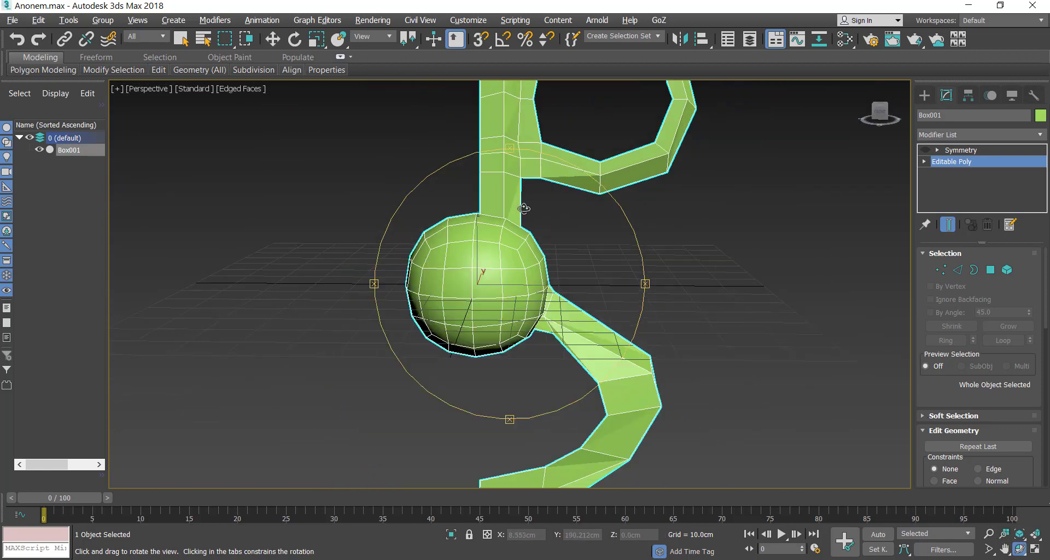
{"action": "left_click_drag", "start_coordinate": [523, 209], "coordinate": [552, 214]}
{"action": "left_click", "coordinate": [989, 269]}
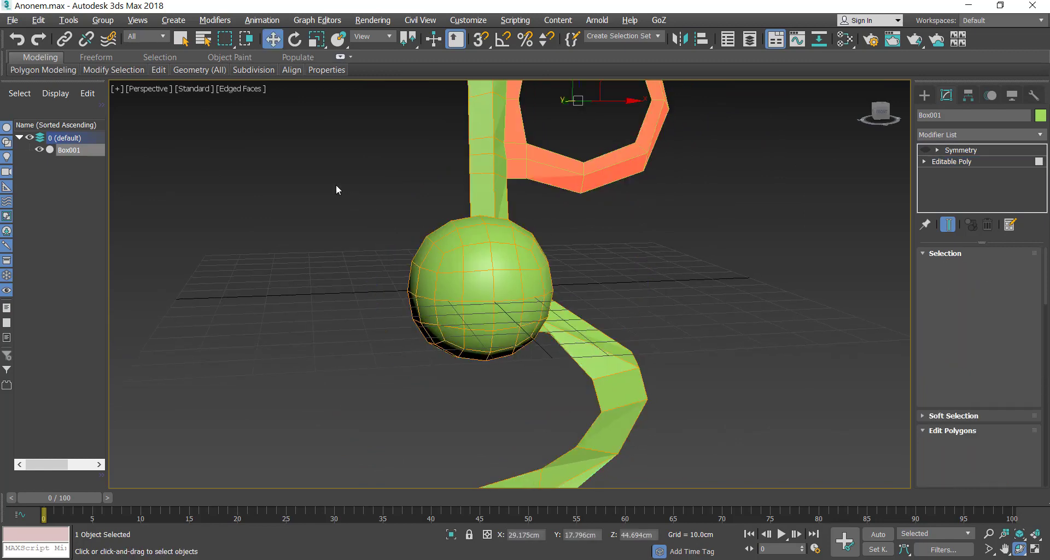
{"action": "left_click_drag", "start_coordinate": [337, 181], "coordinate": [466, 386]}
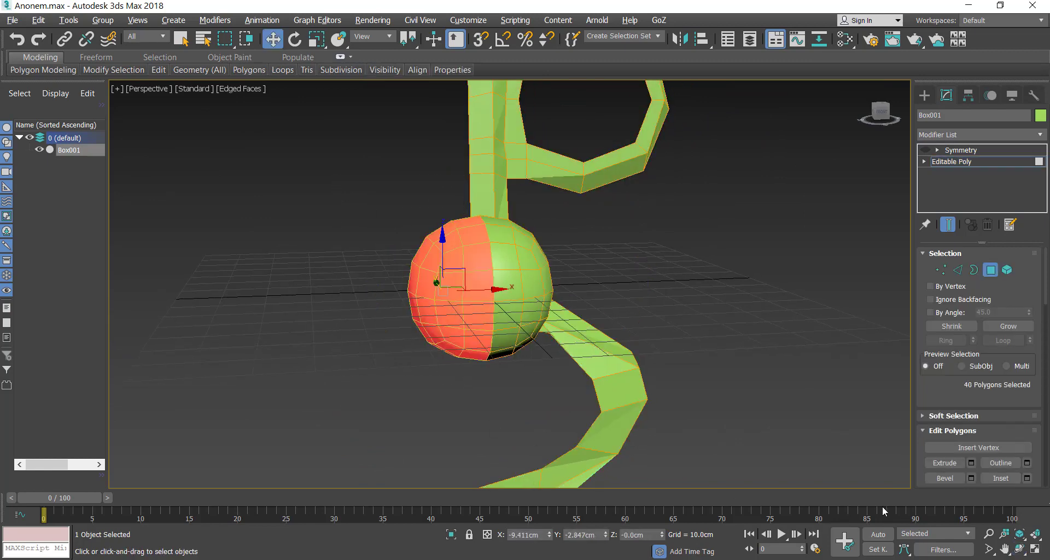
{"action": "key", "text": "Delete"}
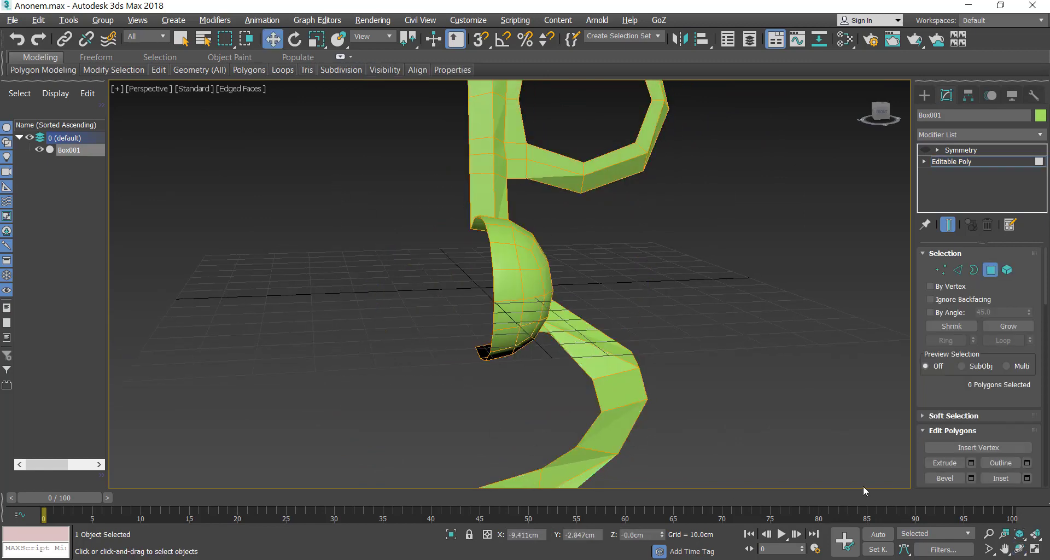
- Turn the Symmetry modifier back on to mirror the remaining half
{"action": "left_click", "coordinate": [992, 271]}
{"action": "left_click", "coordinate": [992, 271]}
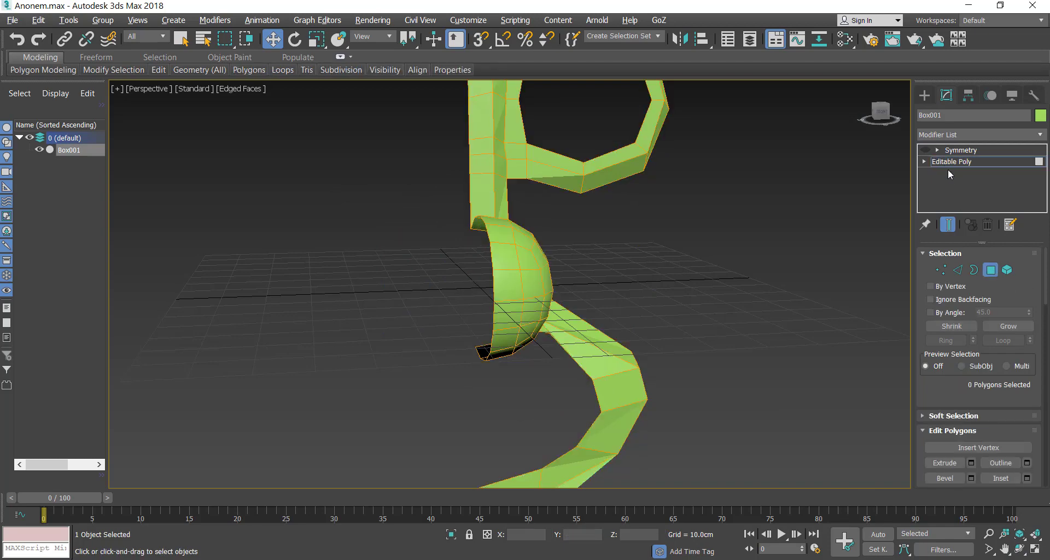
{"action": "left_click", "coordinate": [925, 148]}
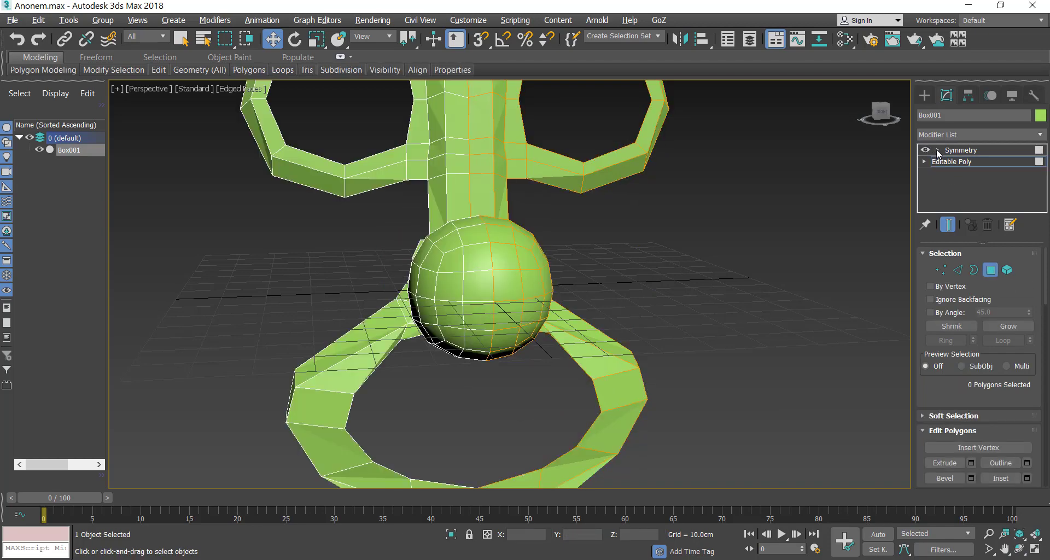
- Leave polygon editing and collapse the Symmetry modifier into the Editable Poly, accepting the collapse
{"action": "left_click", "coordinate": [1019, 549]}
{"action": "left_click_drag", "start_coordinate": [591, 306], "coordinate": [594, 265]}
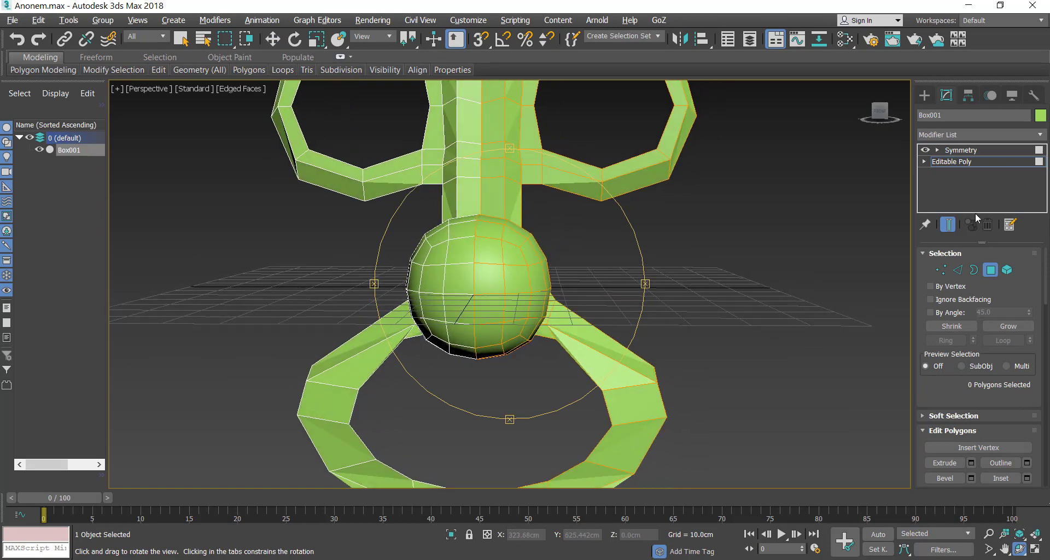
{"action": "left_click", "coordinate": [989, 269]}
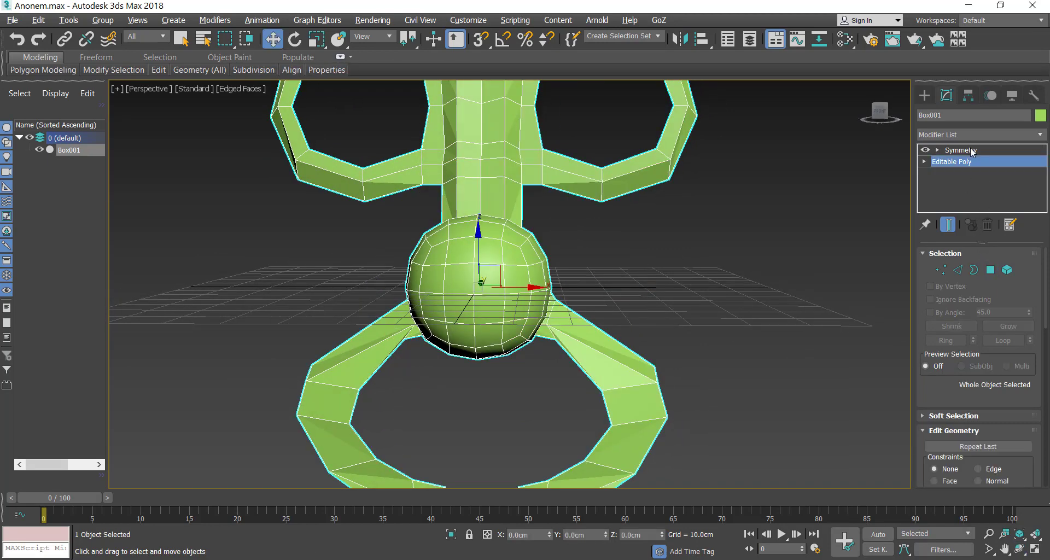
{"action": "right_click", "coordinate": [971, 152]}
{"action": "left_click", "coordinate": [930, 255]}
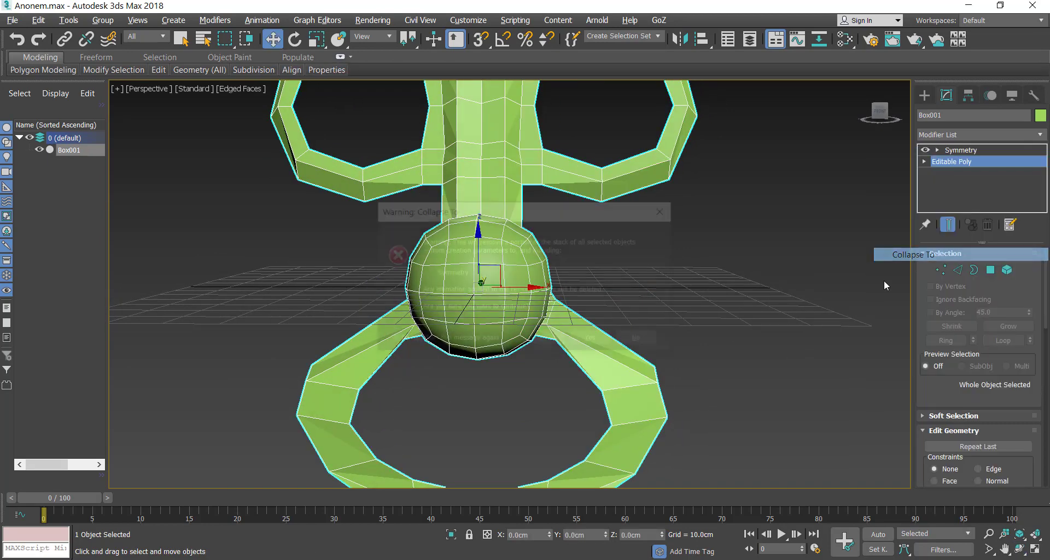
{"action": "left_click", "coordinate": [554, 343]}
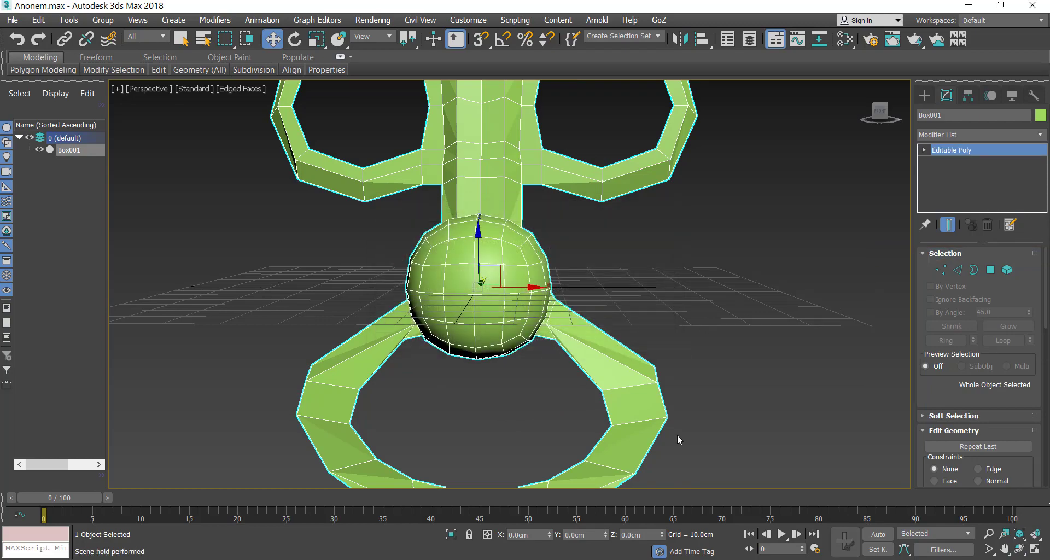
- Select the open border around the inside of the lower loop, then switch to edge level with the Scale tool
{"action": "left_click", "coordinate": [1018, 549]}
{"action": "left_click_drag", "start_coordinate": [578, 311], "coordinate": [549, 191]}
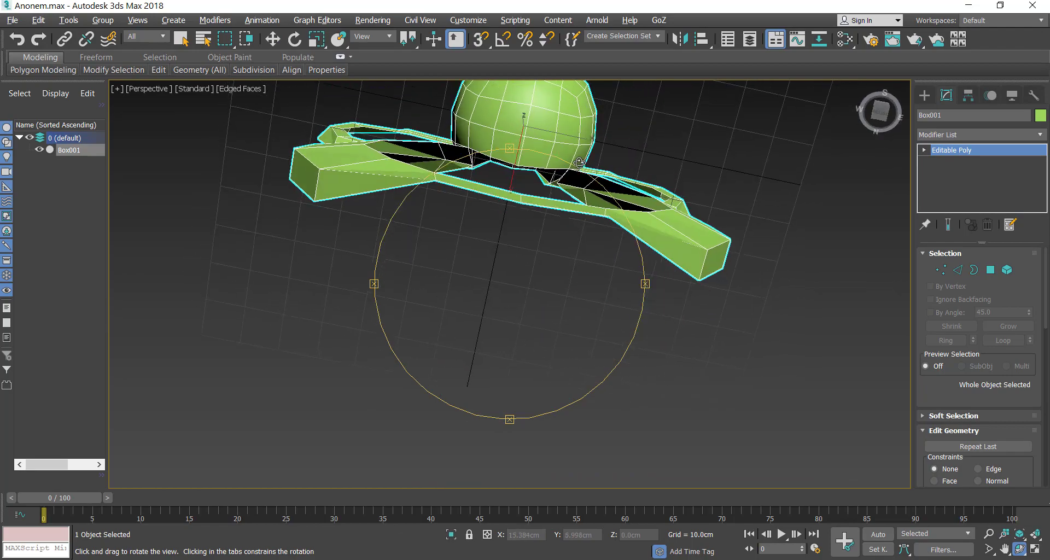
{"action": "left_click_drag", "start_coordinate": [580, 162], "coordinate": [548, 209]}
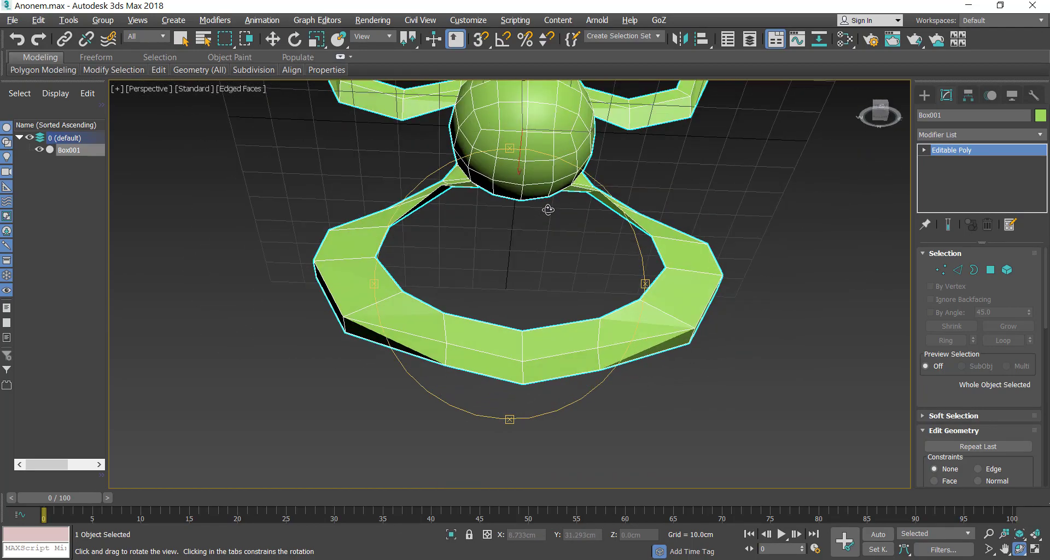
{"action": "left_click_drag", "start_coordinate": [491, 341], "coordinate": [614, 269]}
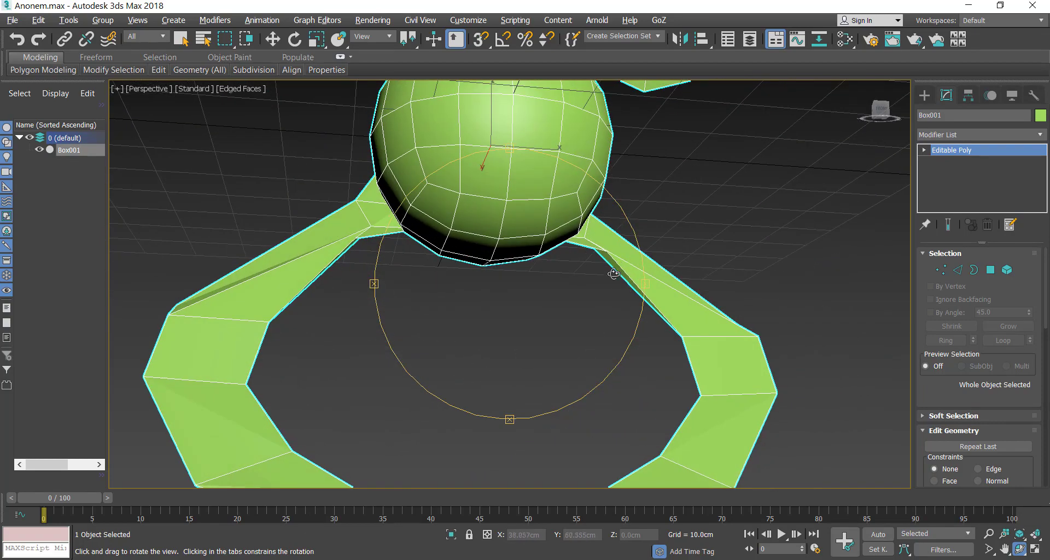
{"action": "key", "text": "w"}
{"action": "left_click", "coordinate": [974, 269]}
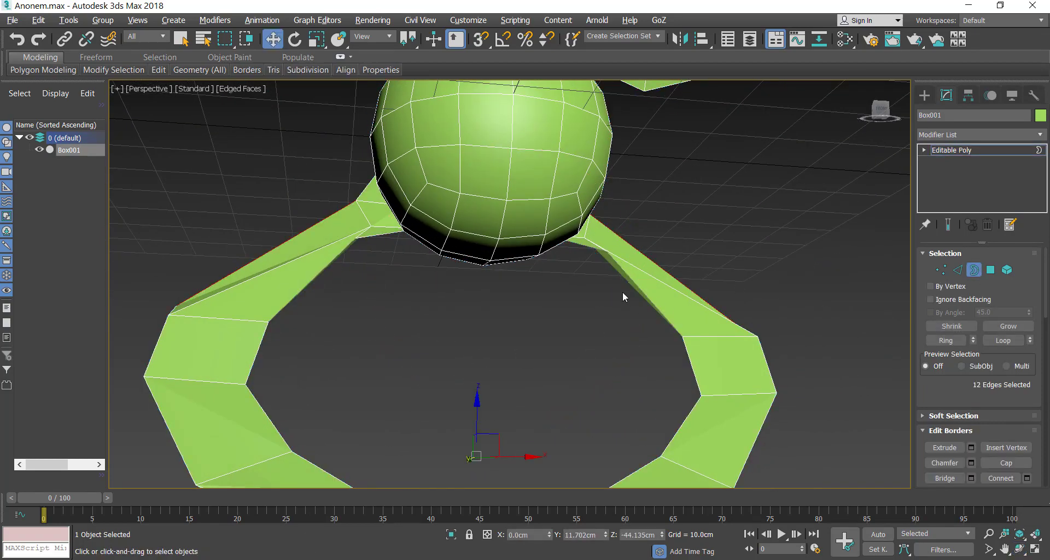
{"action": "left_click", "coordinate": [643, 293]}
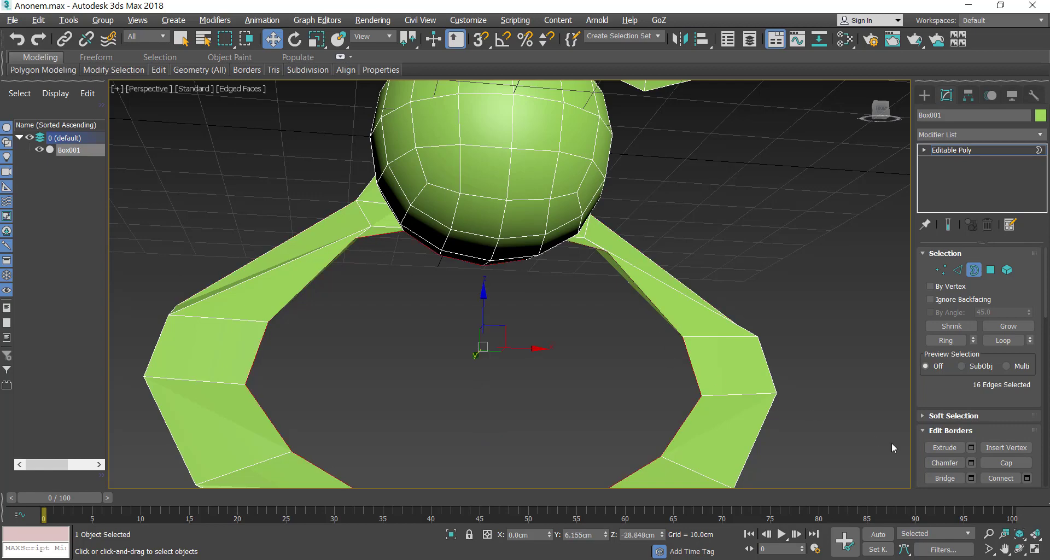
{"action": "left_click", "coordinate": [1019, 548]}
{"action": "left_click_drag", "start_coordinate": [550, 263], "coordinate": [539, 301]}
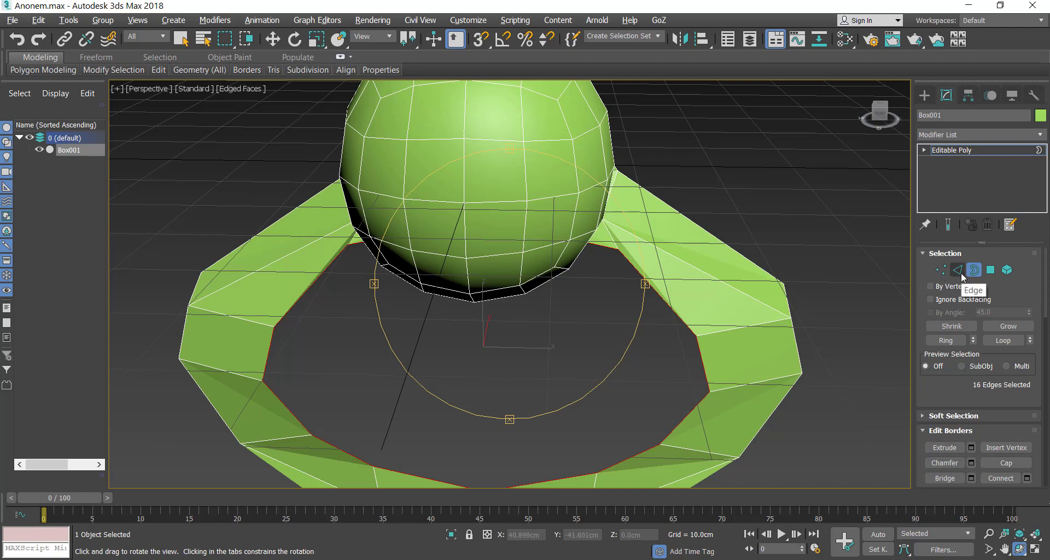
{"action": "left_click", "coordinate": [960, 274]}
{"action": "key", "text": "w"}
{"action": "left_click", "coordinate": [310, 40]}
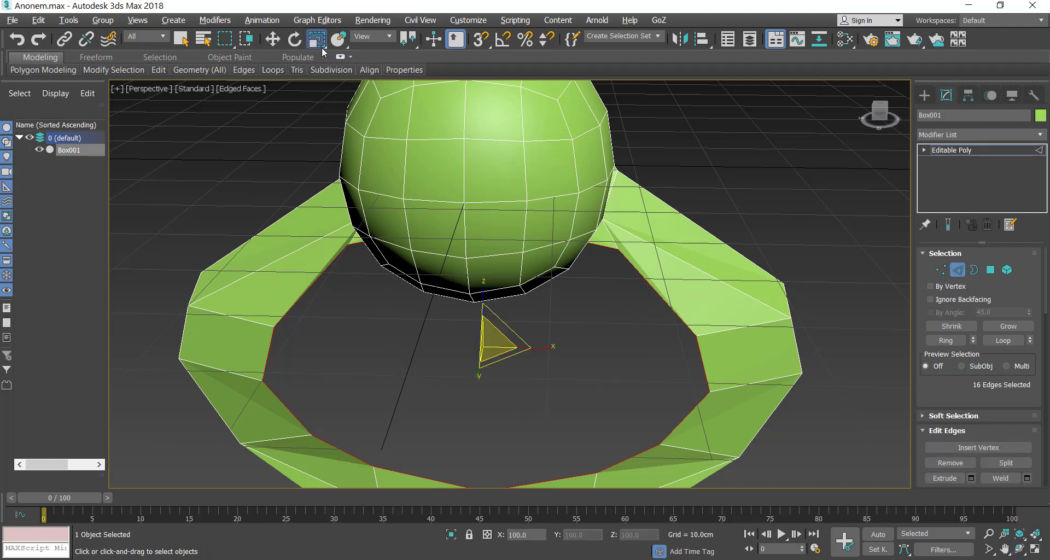
- Maximize the orthographic viewport and restore it to the Front view
{"action": "key", "text": "alt+w"}
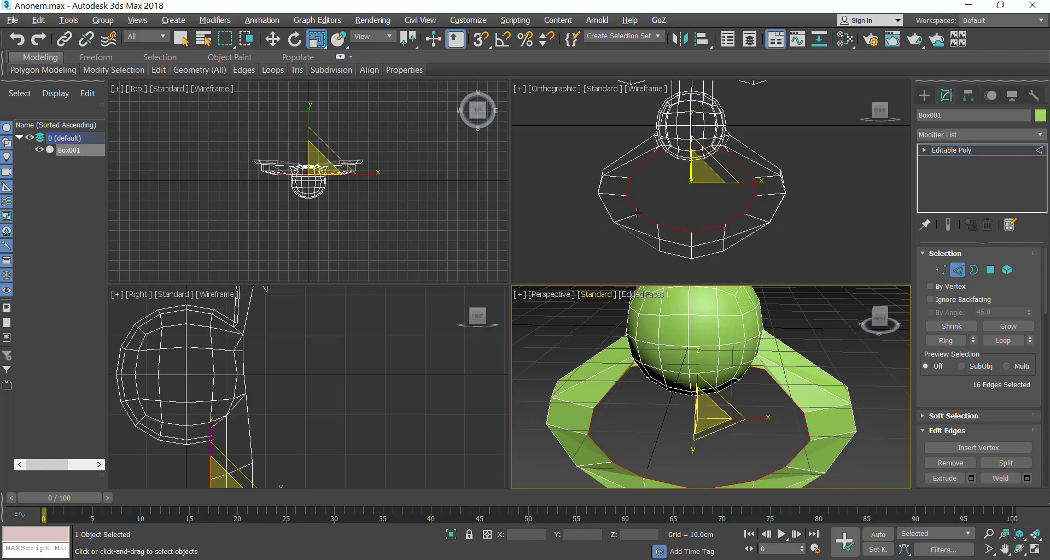
{"action": "right_click", "coordinate": [633, 214]}
{"action": "key", "text": "alt+w"}
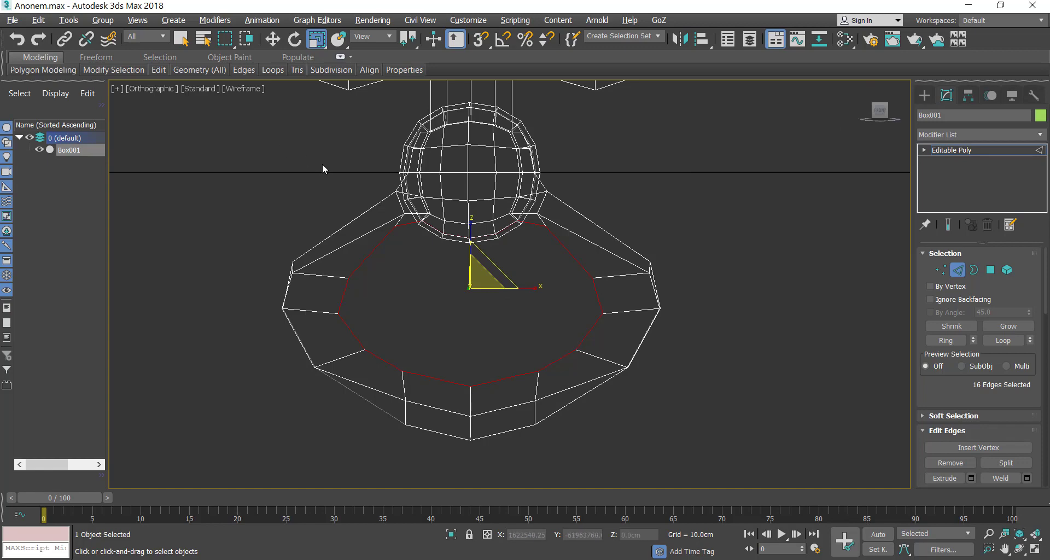
{"action": "key", "text": "f"}
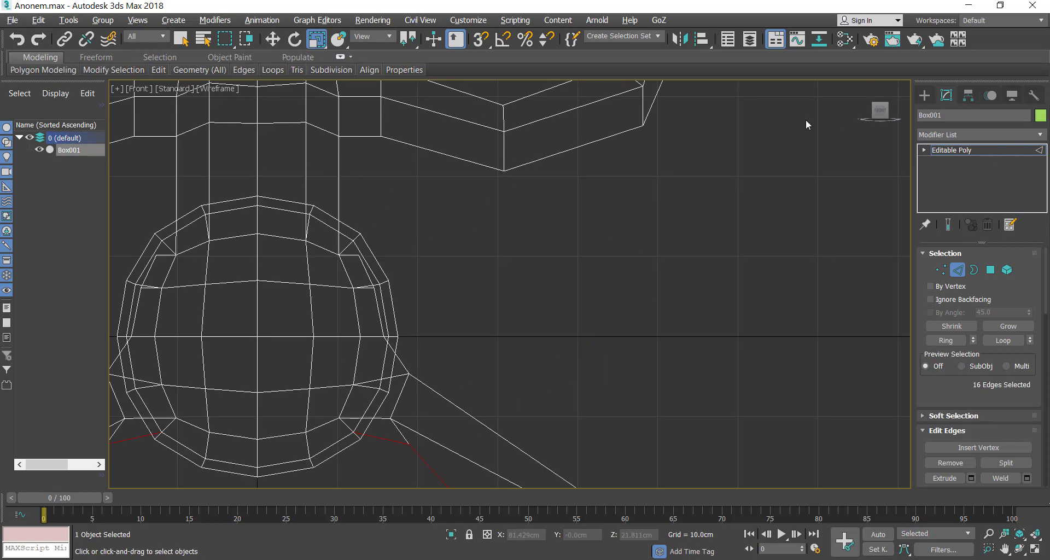
- Restore the Front view after a test orbit and enable Lock Orbit in orthographic views in the mouse customization settings
{"action": "left_click", "coordinate": [1019, 548]}
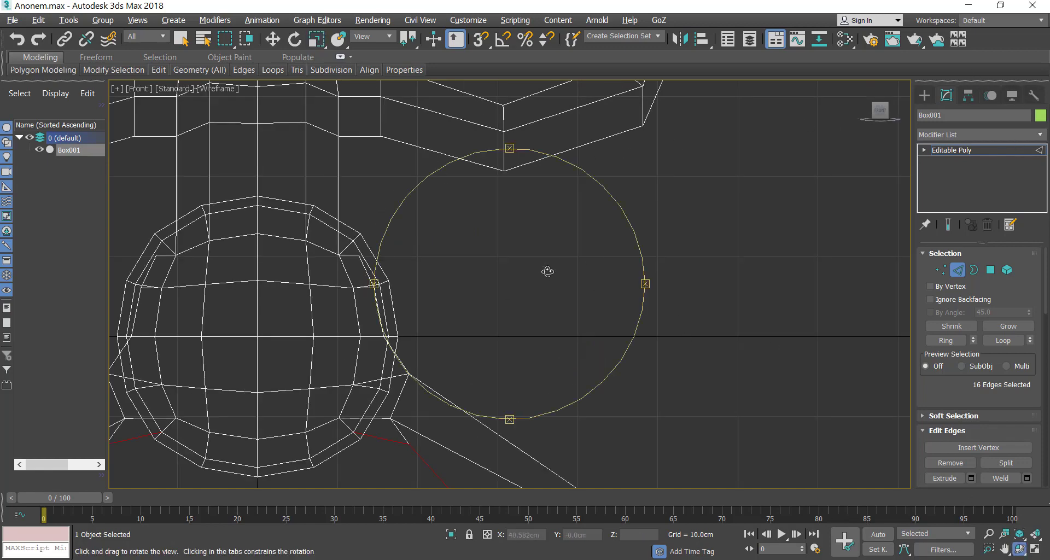
{"action": "left_click_drag", "start_coordinate": [546, 272], "coordinate": [559, 264]}
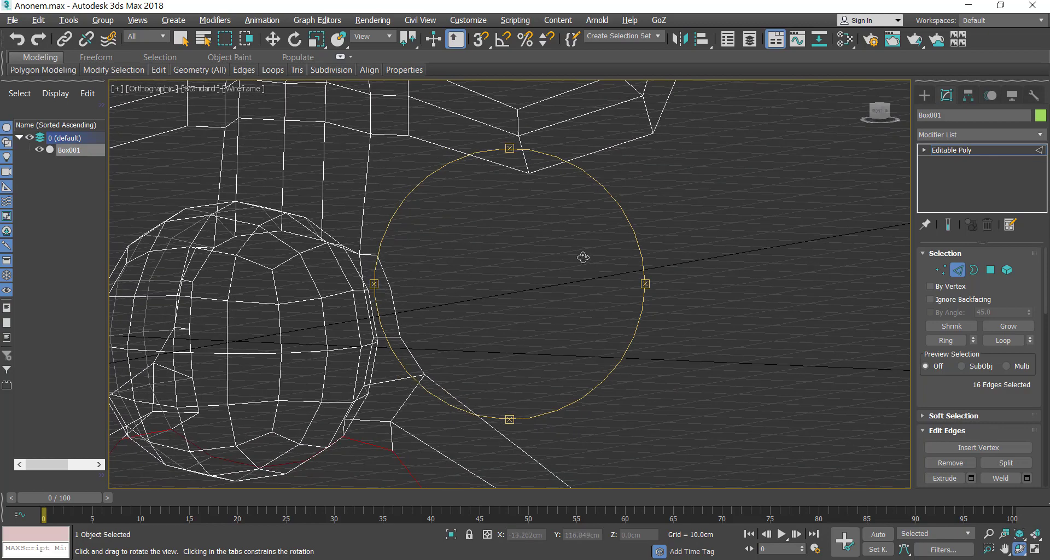
{"action": "key", "text": "f"}
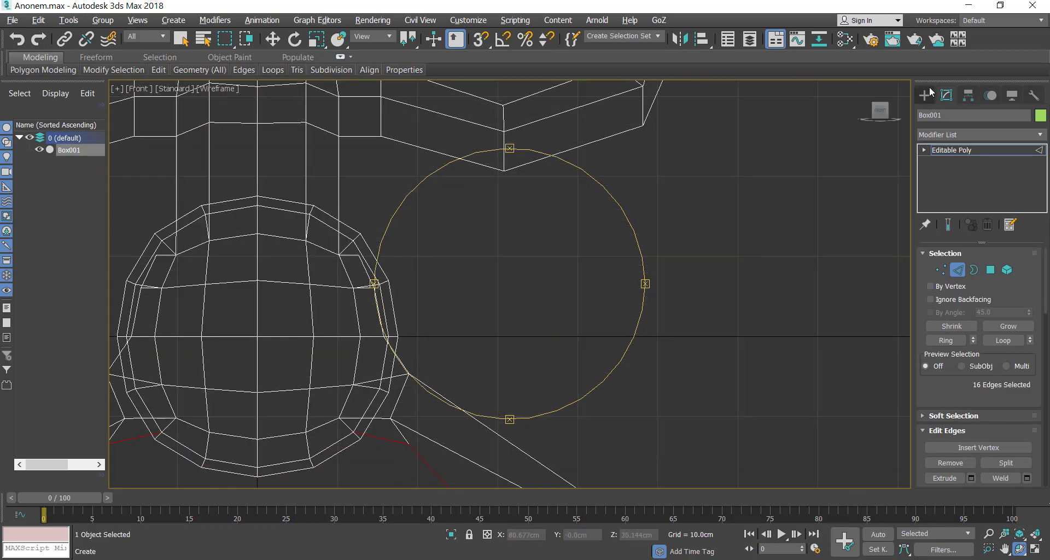
{"action": "right_click", "coordinate": [957, 83]}
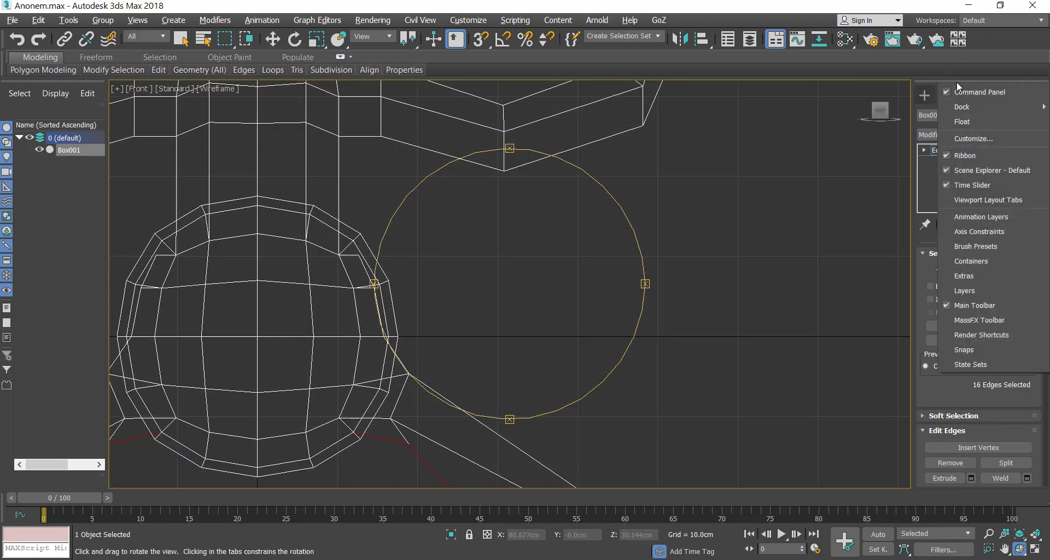
{"action": "left_click", "coordinate": [987, 137]}
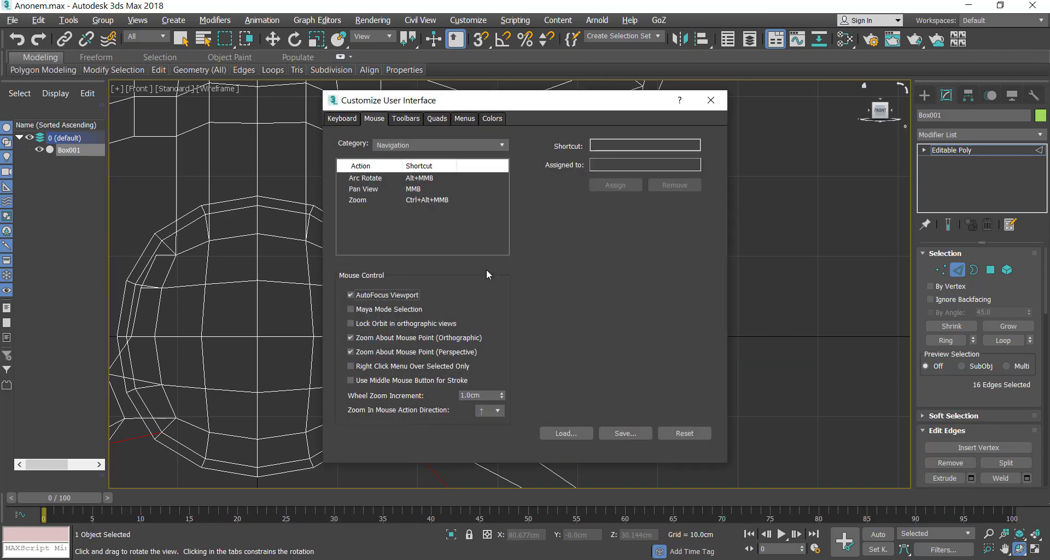
{"action": "left_click", "coordinate": [351, 323]}
{"action": "left_click", "coordinate": [711, 100]}
- Check the Top, Right, Front and Perspective viewports, then frame the lower loop's opening in the maximized Front view
{"action": "key", "text": "alt+w"}
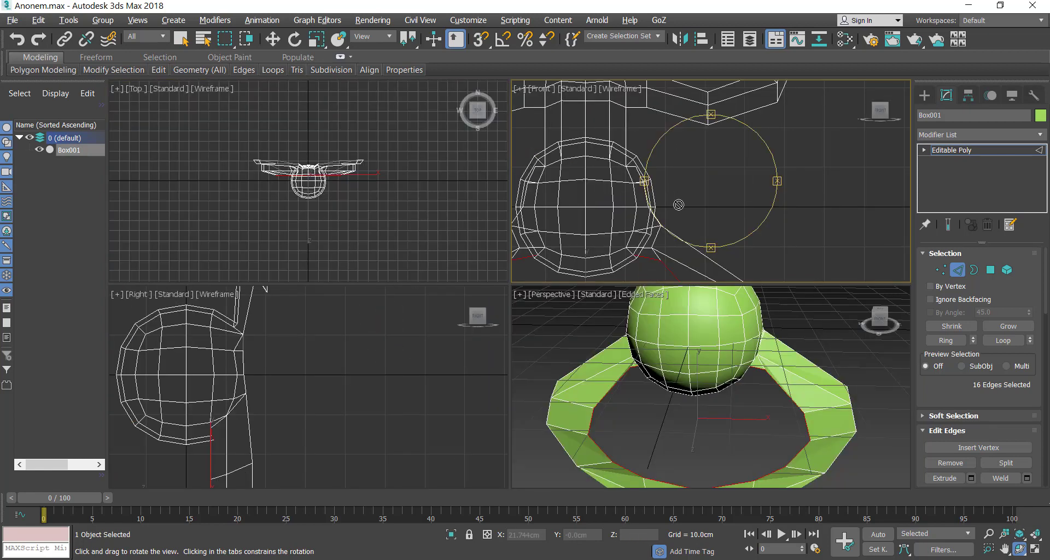
{"action": "right_click", "coordinate": [658, 374]}
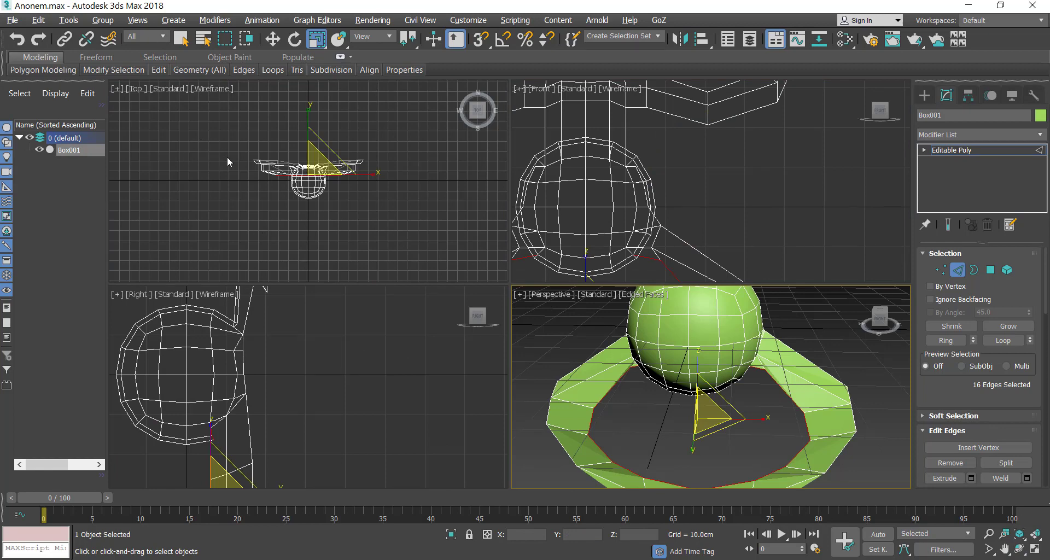
{"action": "key", "text": "alt+w"}
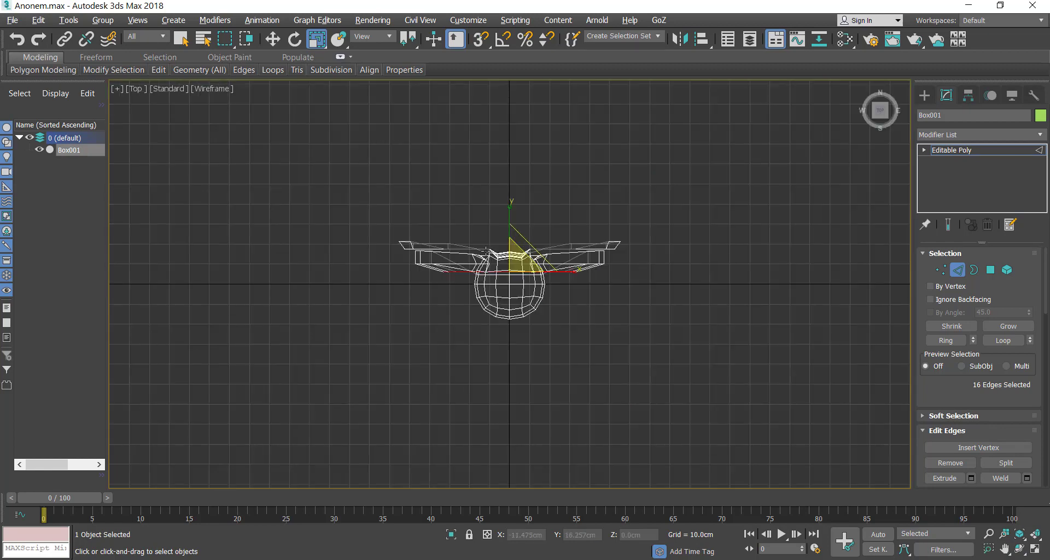
{"action": "key", "text": "alt+w"}
{"action": "right_click", "coordinate": [344, 413]}
{"action": "key", "text": "alt+w"}
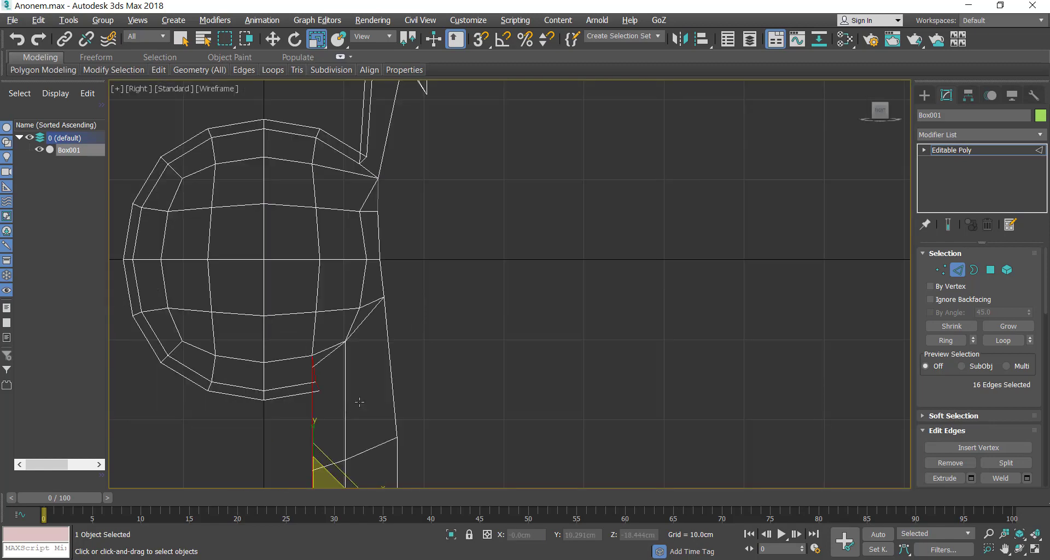
{"action": "key", "text": "alt+w"}
{"action": "key", "text": "alt+w"}
{"action": "key", "text": "alt+w"}
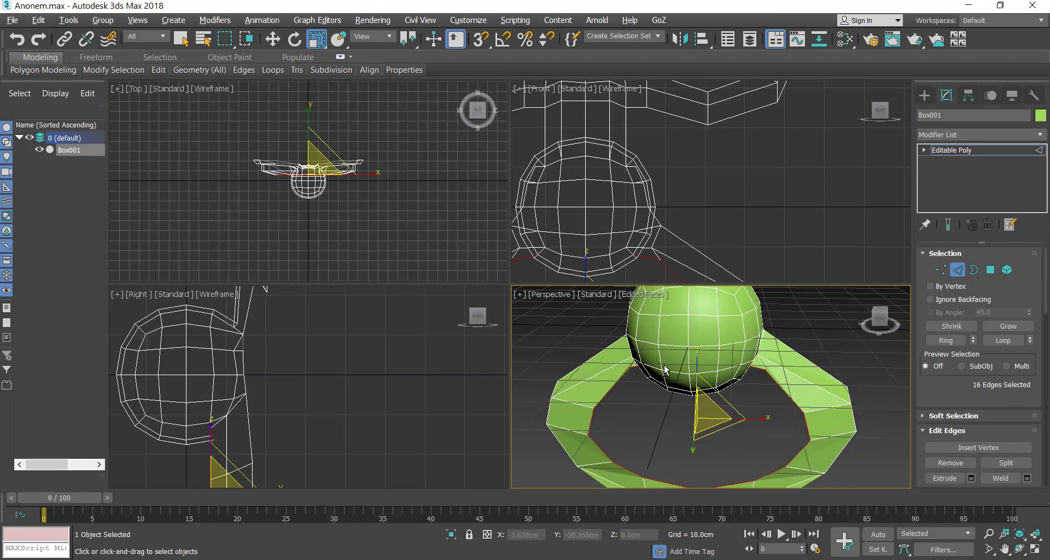
{"action": "right_click", "coordinate": [592, 216]}
{"action": "key", "text": "alt+w"}
{"action": "key", "text": "alt+w"}
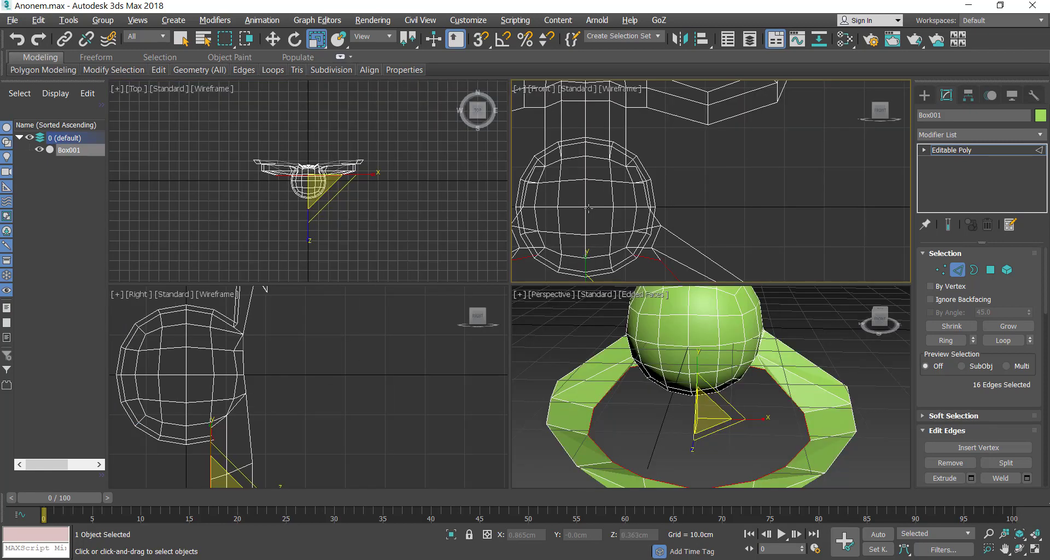
{"action": "key", "text": "alt+w"}
{"action": "middle_click_drag", "start_coordinate": [619, 254], "coordinate": [688, 146]}
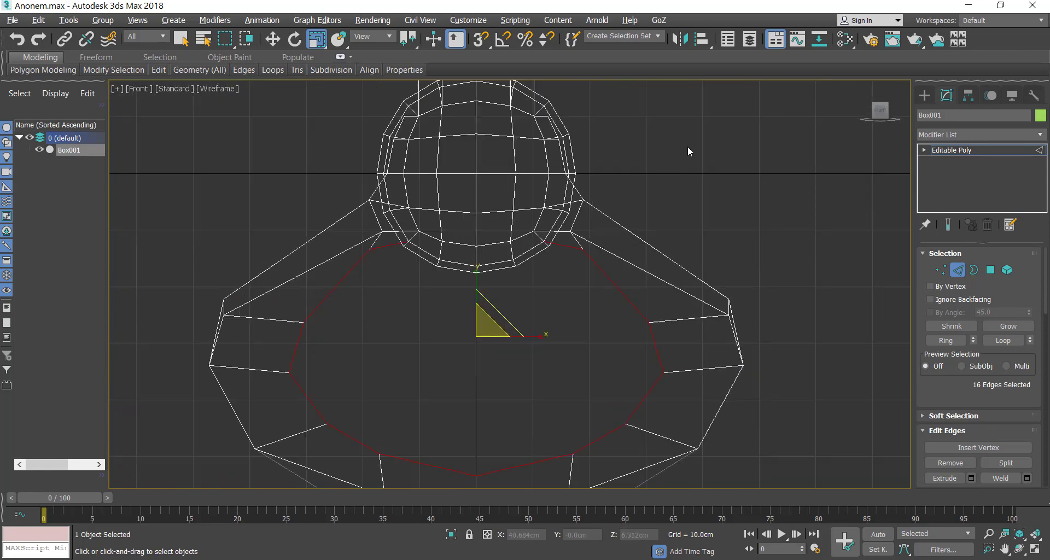
{"action": "middle_click_drag", "start_coordinate": [653, 220], "coordinate": [682, 202]}
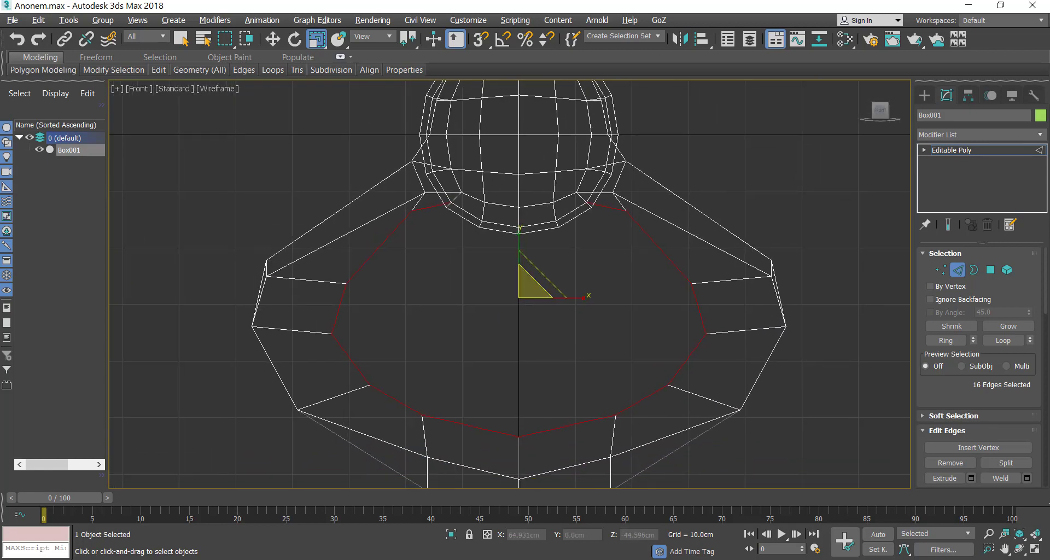
- Try to extend the opening's border inward with new scaled faces flattened along Y, then undo the attempt
{"action": "left_click", "coordinate": [1020, 548]}
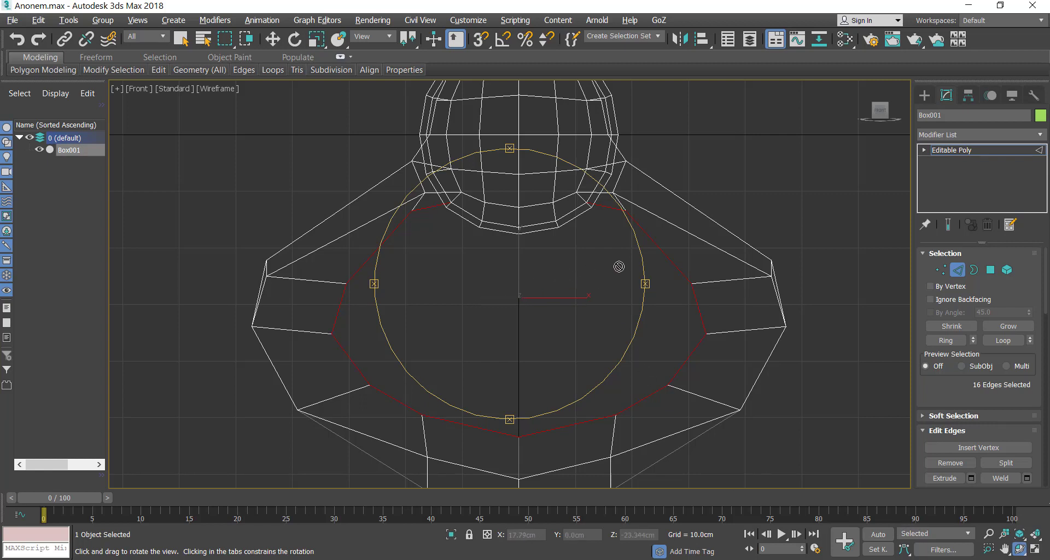
{"action": "key", "text": "r"}
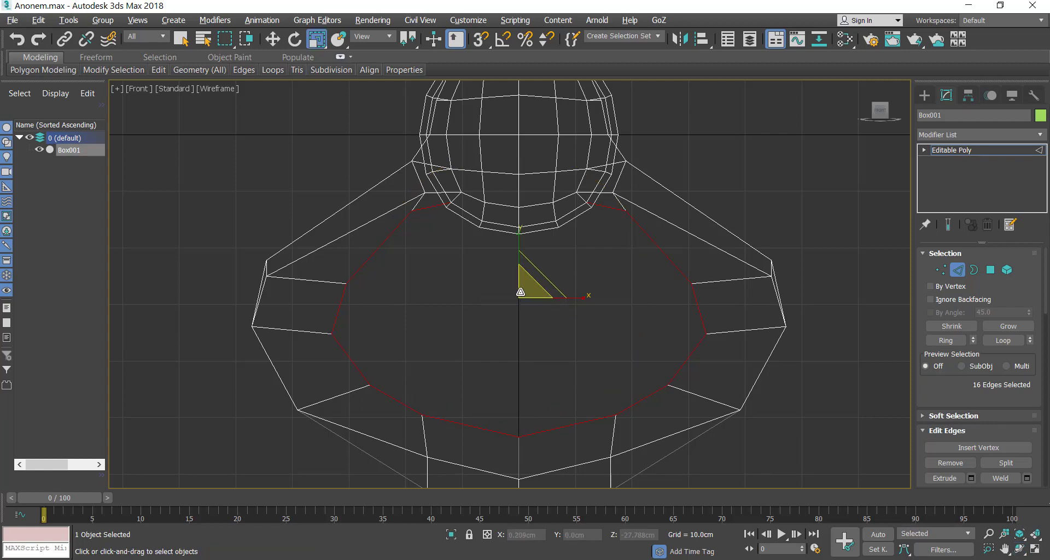
{"action": "left_click_drag", "start_coordinate": [523, 288], "coordinate": [527, 376]}
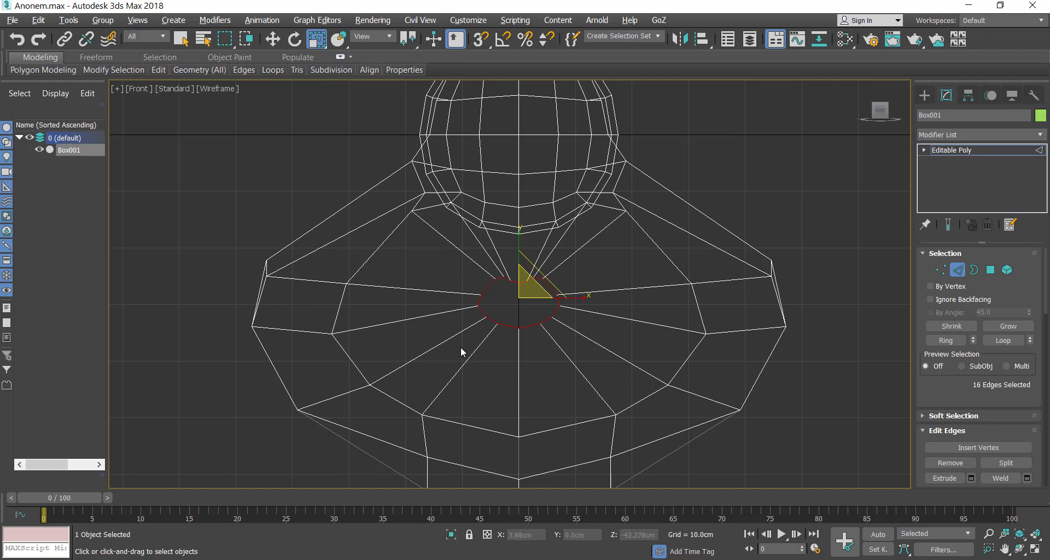
{"action": "left_click_drag", "start_coordinate": [520, 247], "coordinate": [564, 32]}
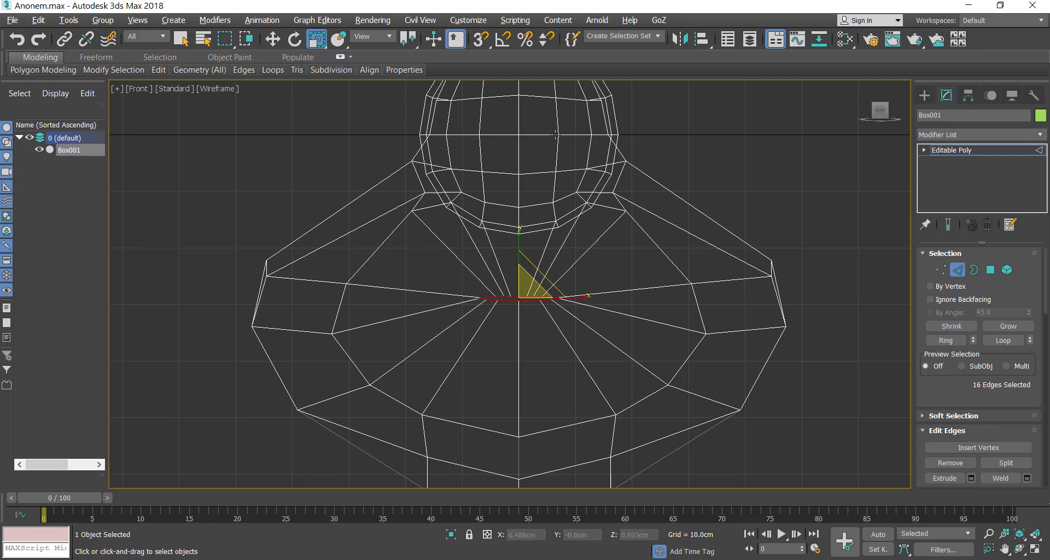
{"action": "key", "text": "ctrl+z"}
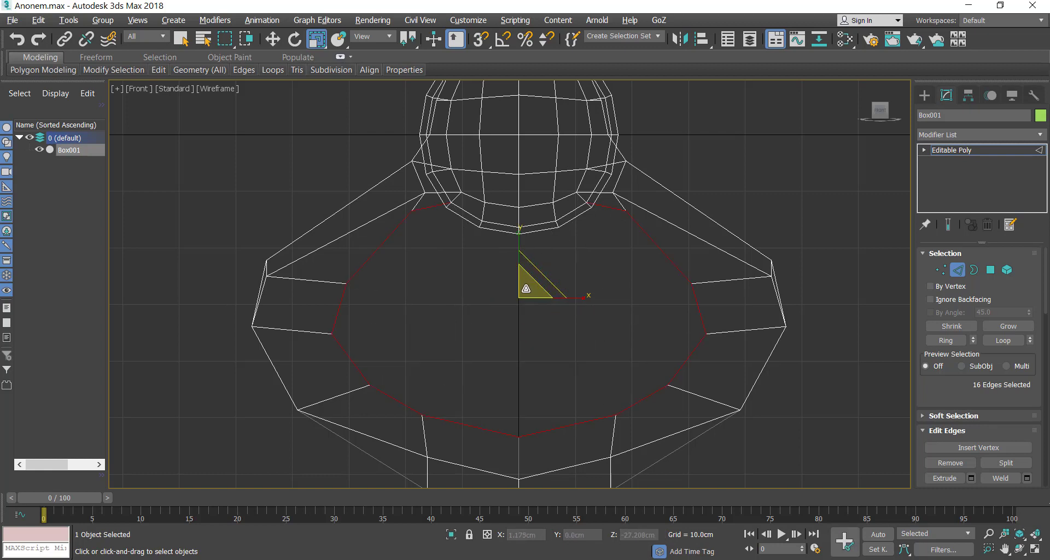
- Extend new faces inward from the lower loop's inner border by scaling, flatten the small ring vertically, and show the maximized Perspective view
{"action": "left_click_drag", "start_coordinate": [526, 289], "coordinate": [523, 365]}
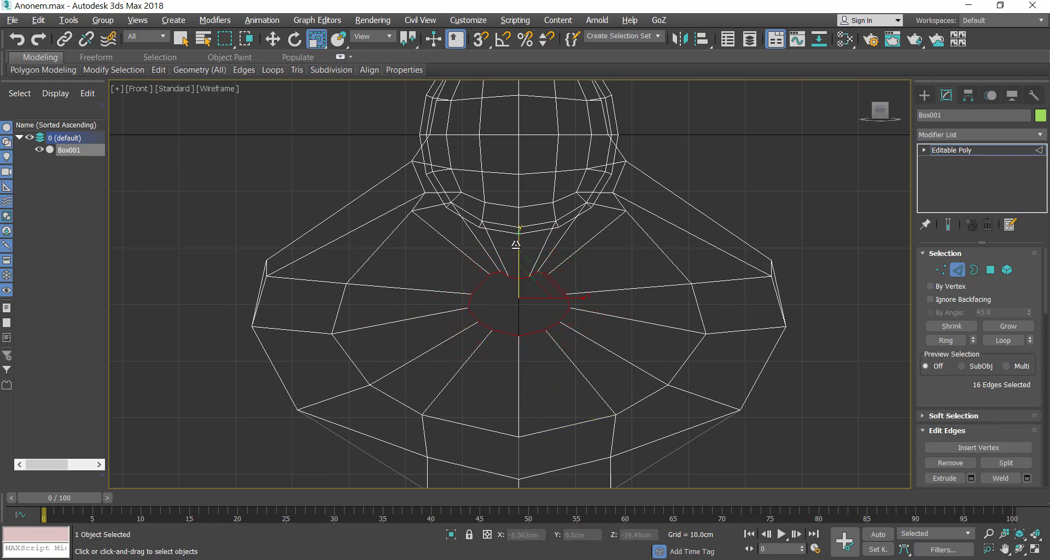
{"action": "left_click_drag", "start_coordinate": [519, 238], "coordinate": [514, 437]}
{"action": "key", "text": "alt+w"}
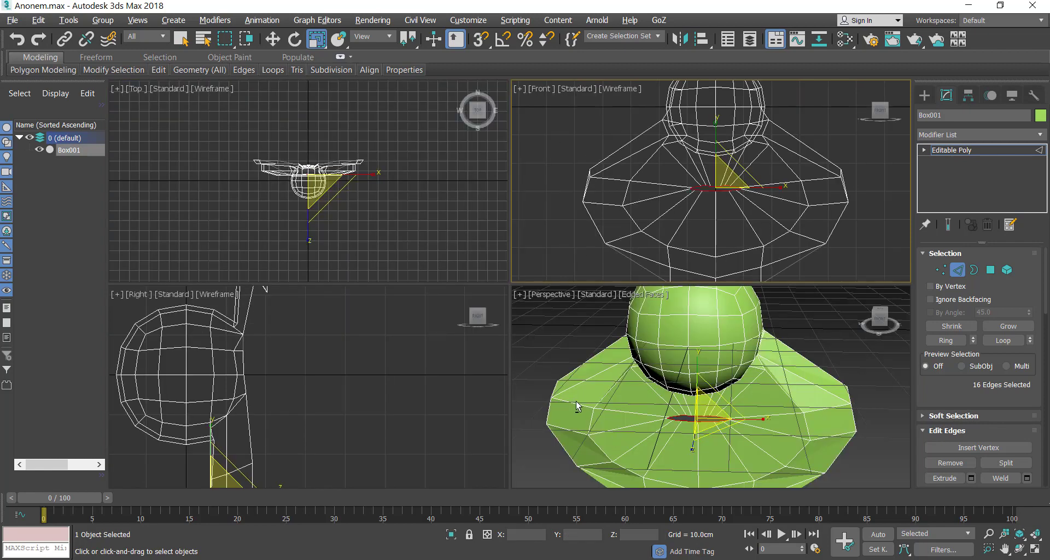
{"action": "key", "text": "alt+w"}
{"action": "left_click", "coordinate": [1019, 549]}
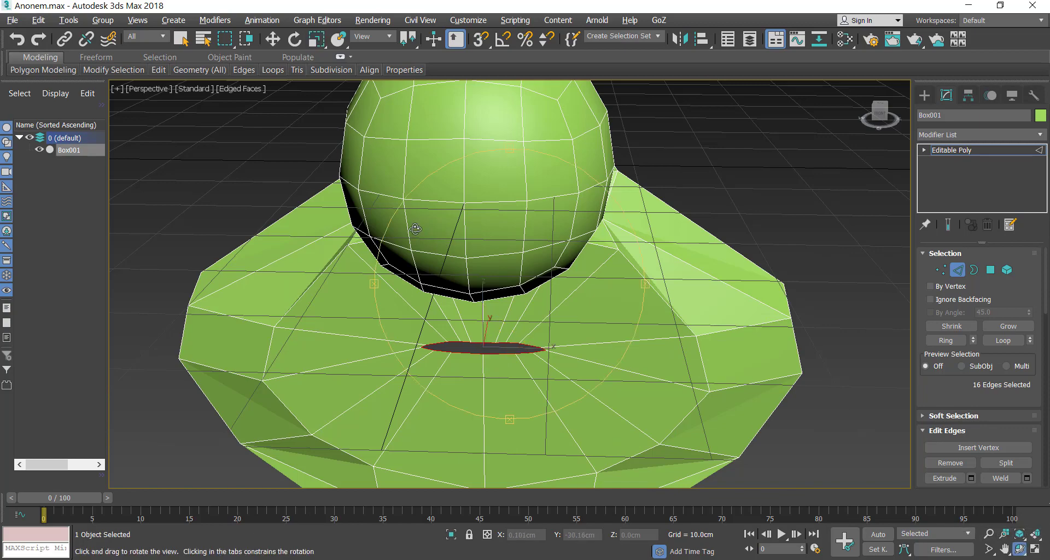
- Move the small inner ring of edges down to about Z -32.34 cm, then show the maximized Front view
{"action": "left_click_drag", "start_coordinate": [466, 221], "coordinate": [400, 215]}
{"action": "left_click", "coordinate": [272, 38]}
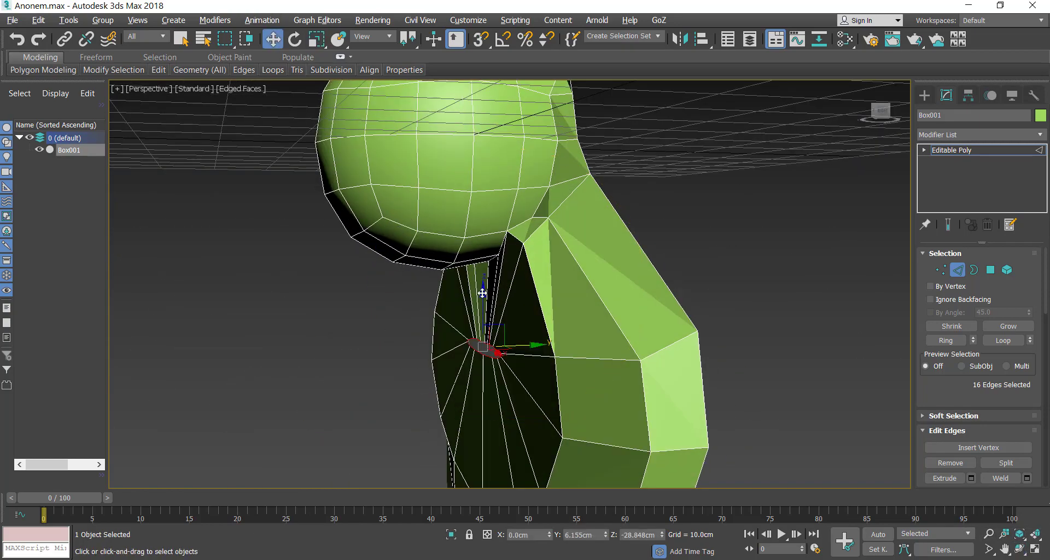
{"action": "left_click_drag", "start_coordinate": [483, 297], "coordinate": [482, 320]}
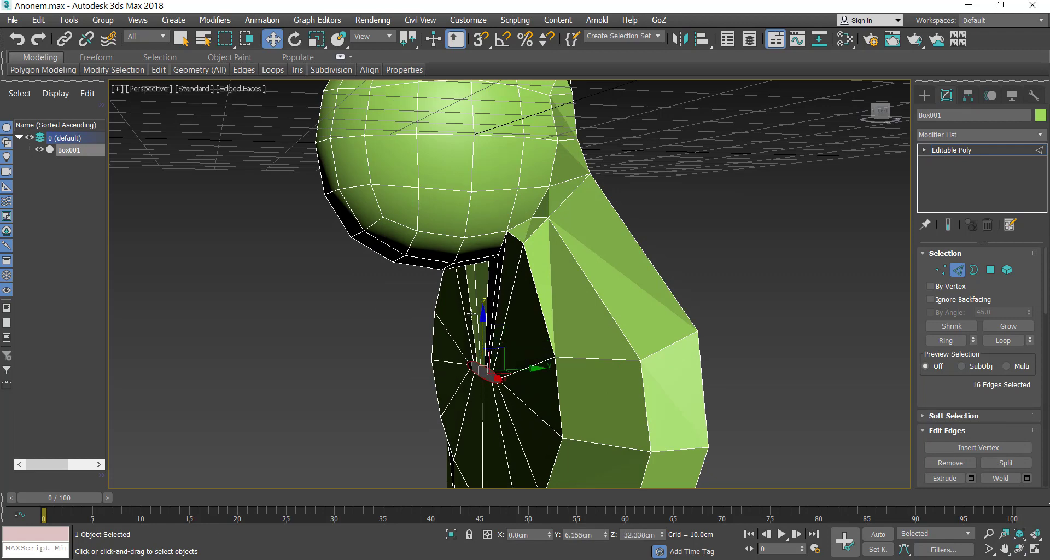
{"action": "key", "text": "alt+w"}
{"action": "right_click", "coordinate": [596, 205]}
{"action": "key", "text": "alt+w"}
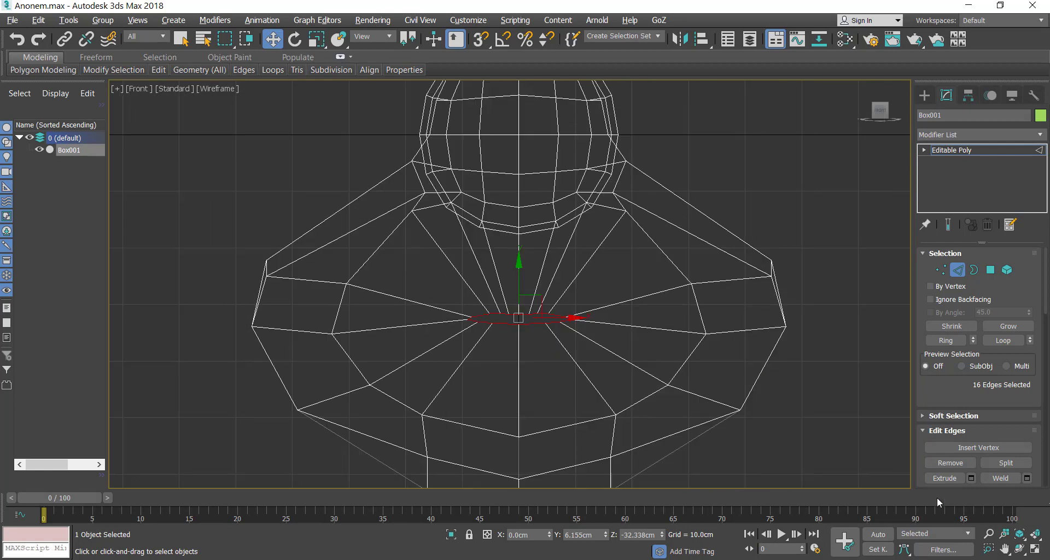
- In the maximized Perspective view, move the small inner ring in the negative Y direction and inspect its opening closely
{"action": "left_click", "coordinate": [1019, 548]}
{"action": "key", "text": "alt+w"}
{"action": "left_click_drag", "start_coordinate": [672, 387], "coordinate": [656, 382]}
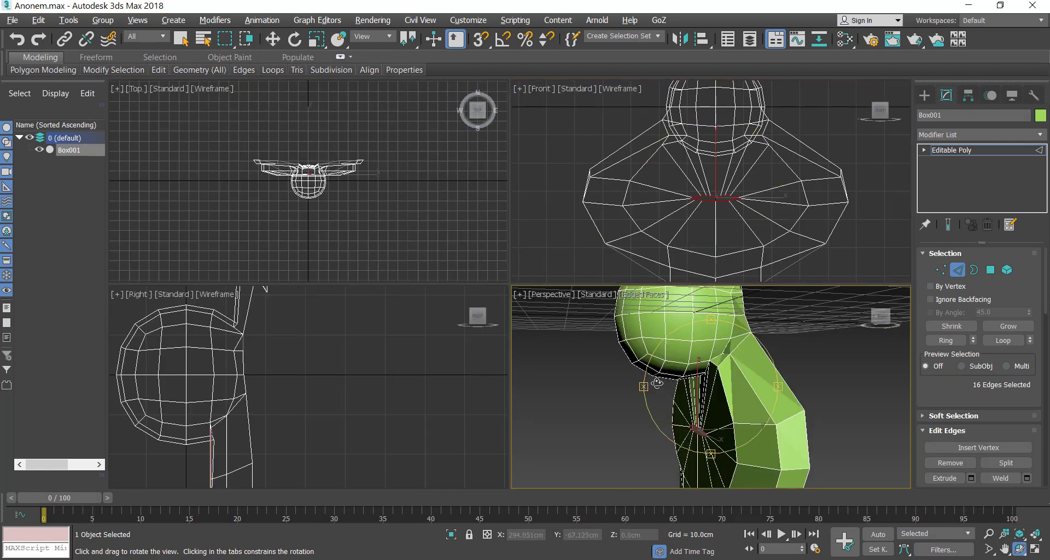
{"action": "key", "text": "alt+w"}
{"action": "left_click_drag", "start_coordinate": [584, 331], "coordinate": [677, 195]}
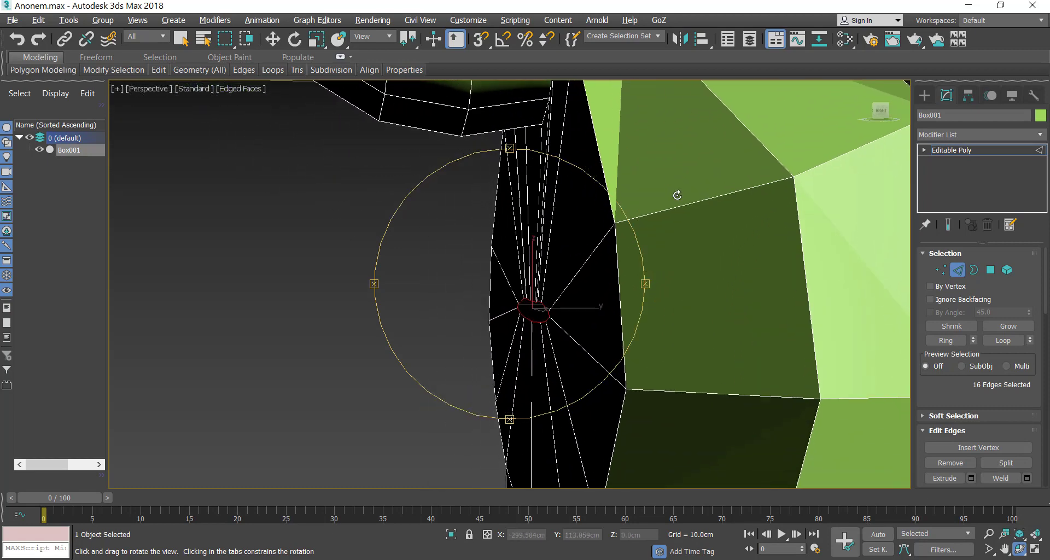
{"action": "left_click_drag", "start_coordinate": [629, 253], "coordinate": [624, 287]}
{"action": "key", "text": "w"}
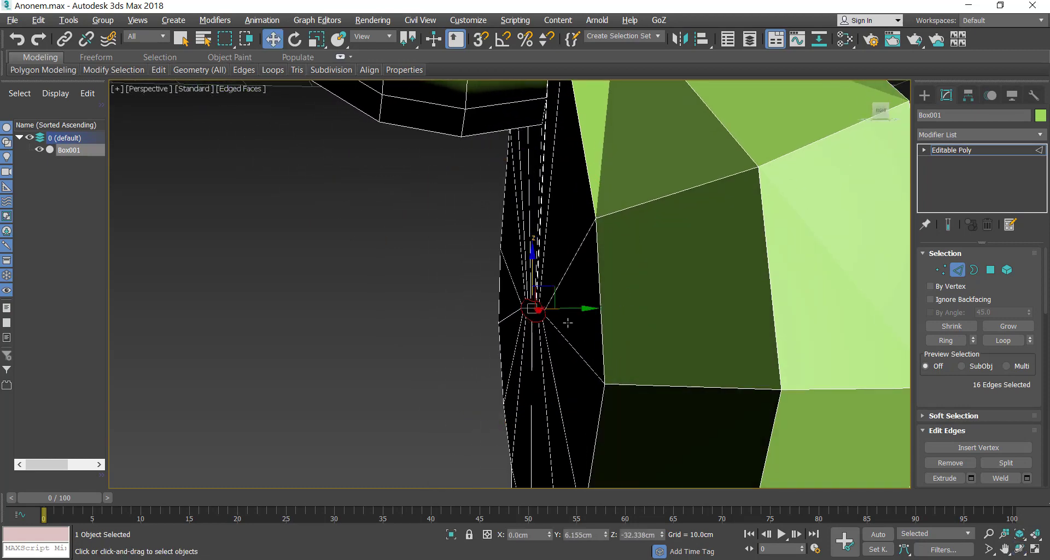
{"action": "left_click_drag", "start_coordinate": [566, 308], "coordinate": [494, 301]}
{"action": "left_click", "coordinate": [1019, 549]}
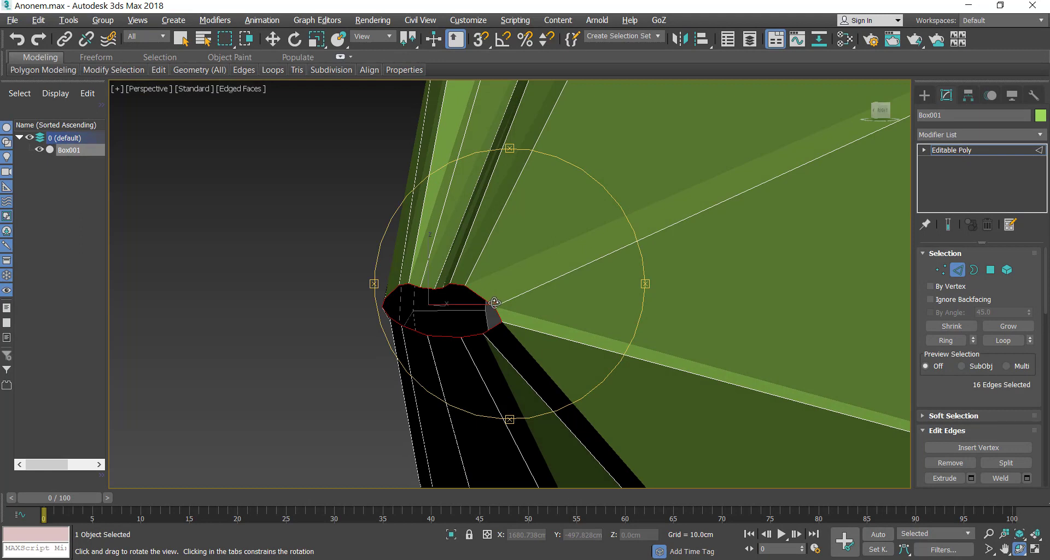
- Move three vertices at one side end of the opening's ring about 0.76 cm along positive Y
{"action": "left_click", "coordinate": [272, 40]}
{"action": "key", "text": "1"}
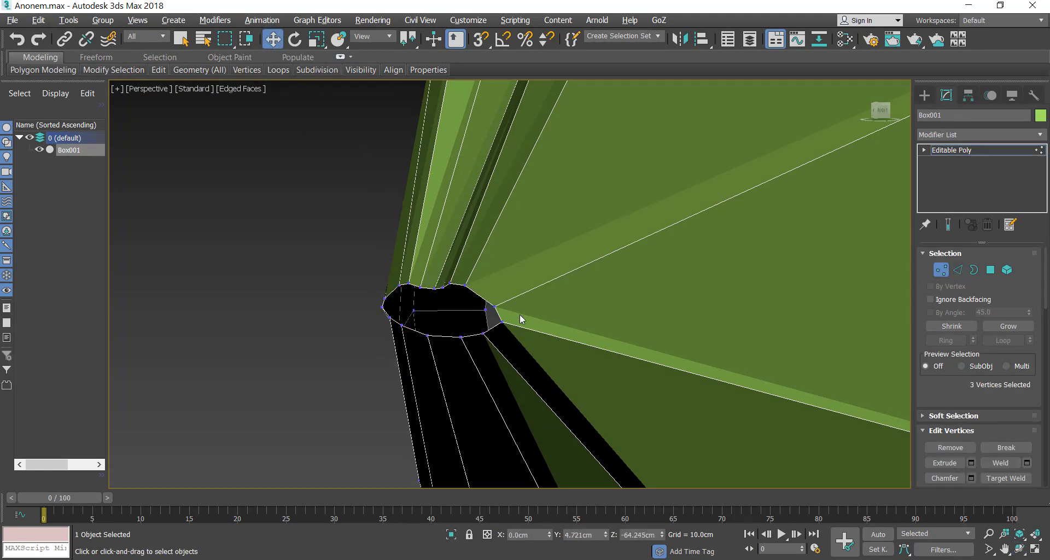
{"action": "left_click", "coordinate": [493, 308]}
{"action": "left_click", "coordinate": [502, 322], "text": "ctrl"}
{"action": "left_click", "coordinate": [484, 333], "text": "ctrl"}
{"action": "left_click_drag", "start_coordinate": [538, 321], "coordinate": [611, 321]}
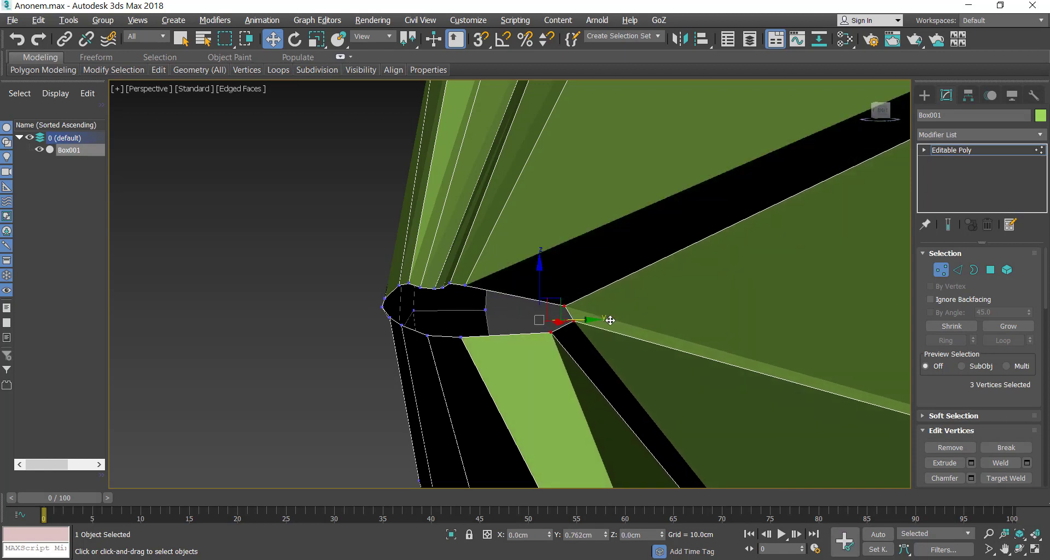
- Move the upper and lower ring vertices next to that end along Y to about 1.39 cm
{"action": "left_click", "coordinate": [467, 284]}
{"action": "left_click", "coordinate": [462, 337], "text": "ctrl"}
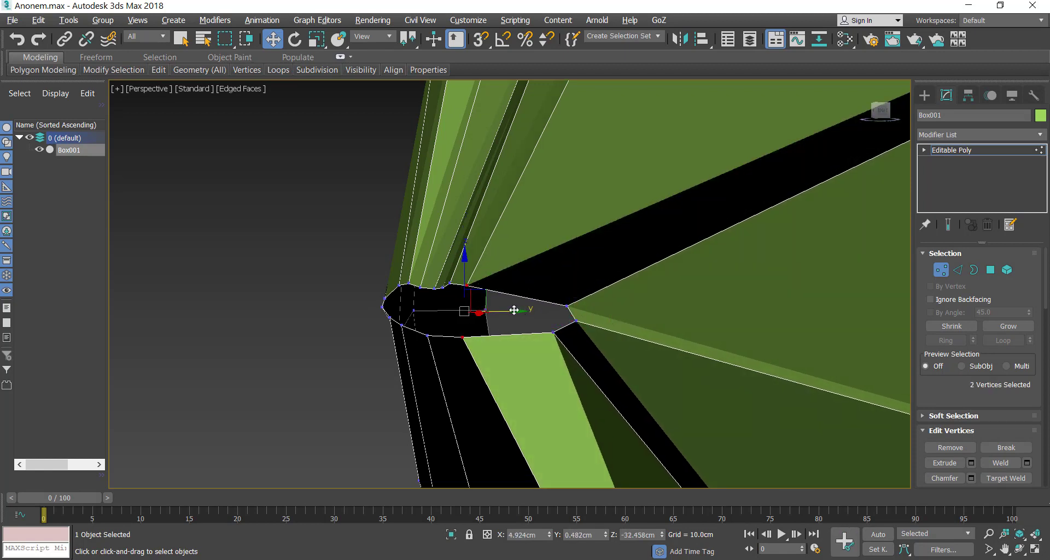
{"action": "left_click_drag", "start_coordinate": [514, 310], "coordinate": [481, 311]}
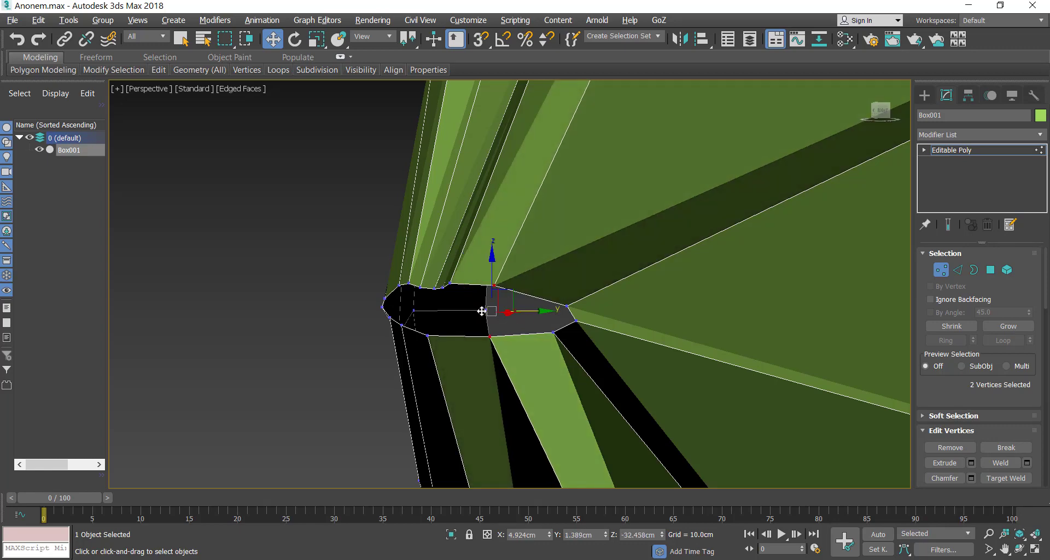
{"action": "left_click", "coordinate": [449, 283]}
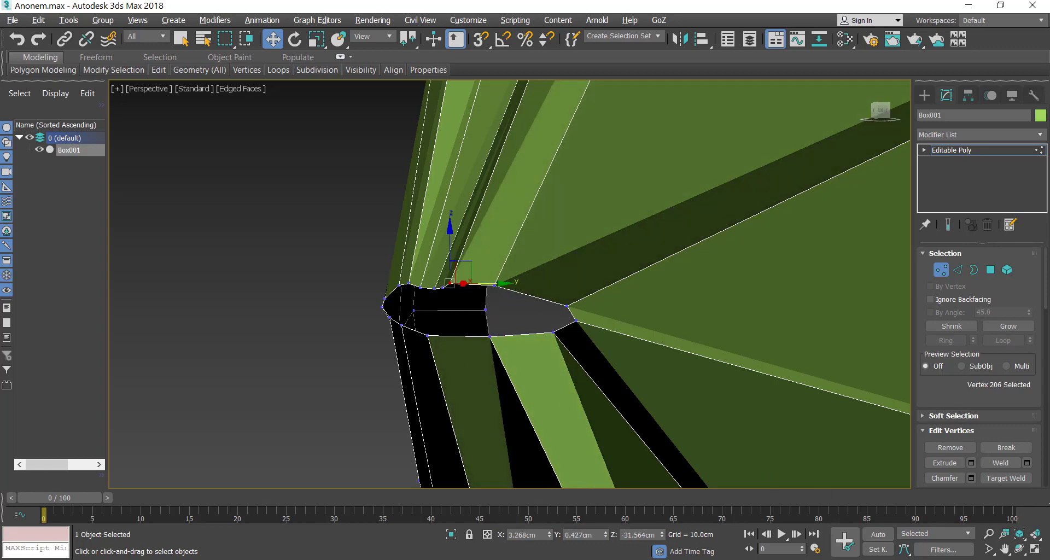
- Ring-select the edges below the opening beside the centre line and connect them with 2 segments
{"action": "left_click", "coordinate": [1019, 549]}
{"action": "left_click_drag", "start_coordinate": [520, 290], "coordinate": [521, 230]}
{"action": "right_click", "coordinate": [545, 311]}
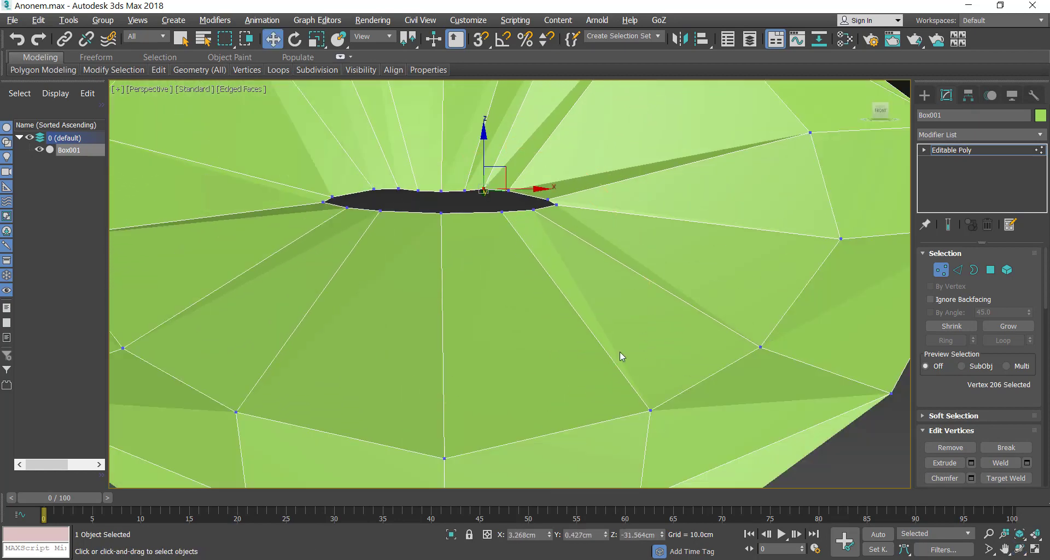
{"action": "left_click", "coordinate": [956, 270]}
{"action": "double_click", "coordinate": [468, 210]}
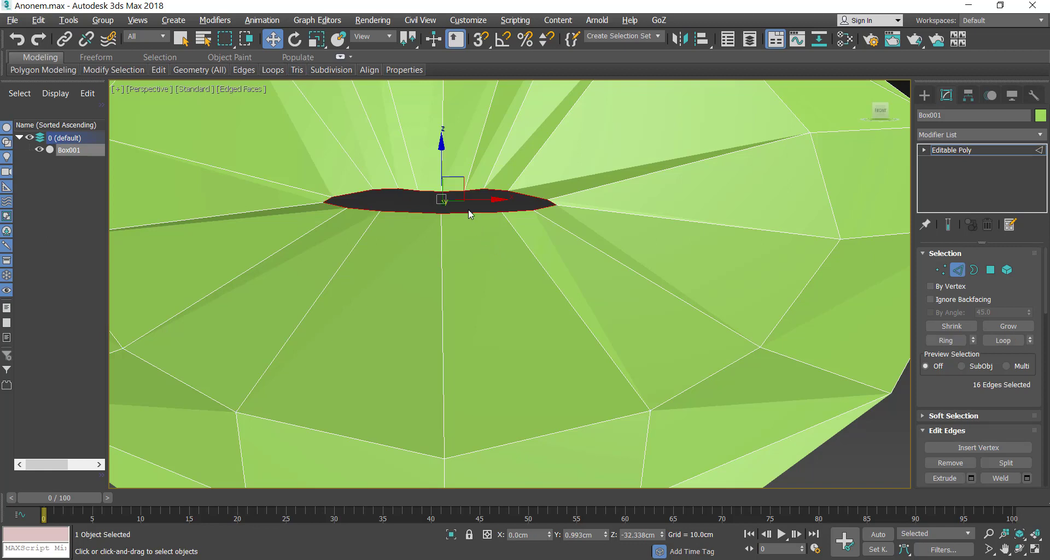
{"action": "left_click", "coordinate": [472, 212]}
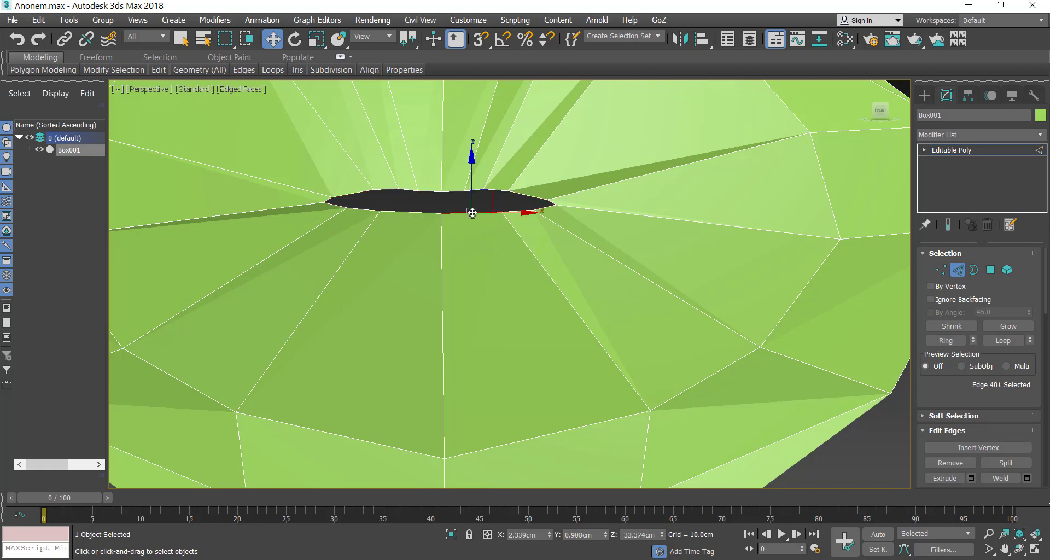
{"action": "left_click", "coordinate": [943, 340]}
{"action": "right_click", "coordinate": [644, 354]}
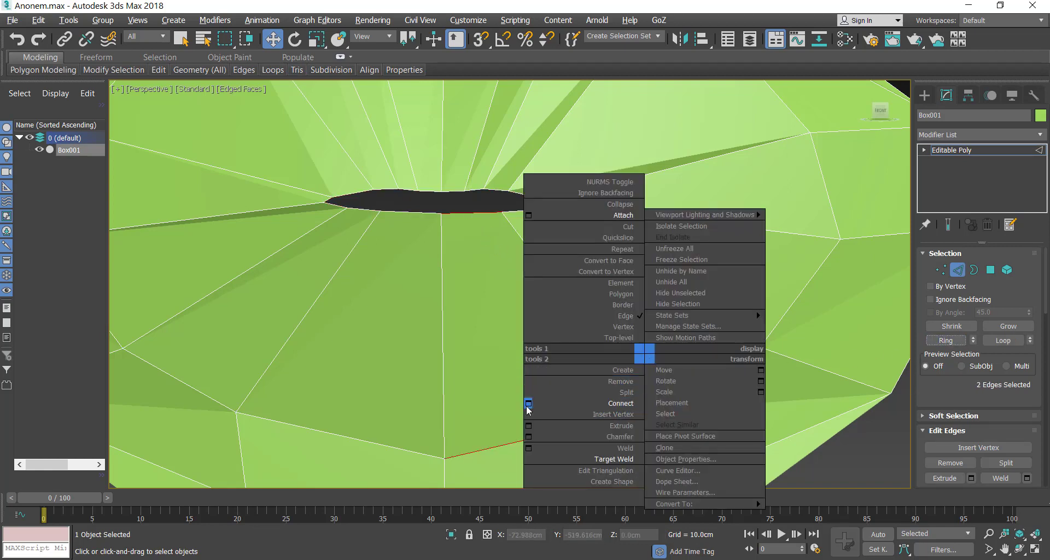
{"action": "left_click", "coordinate": [528, 403]}
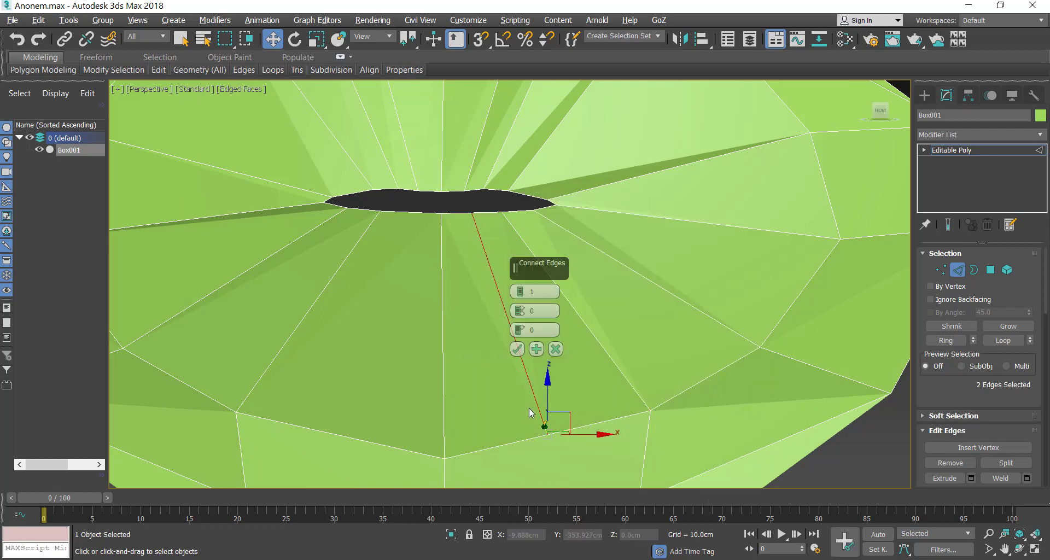
{"action": "left_click_drag", "start_coordinate": [521, 295], "coordinate": [523, 289]}
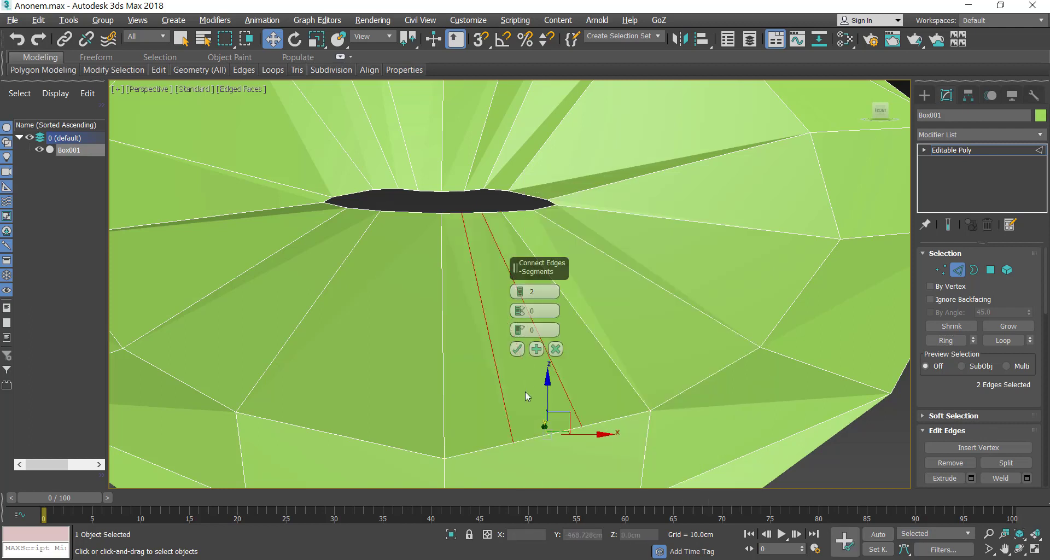
{"action": "left_click", "coordinate": [517, 349]}
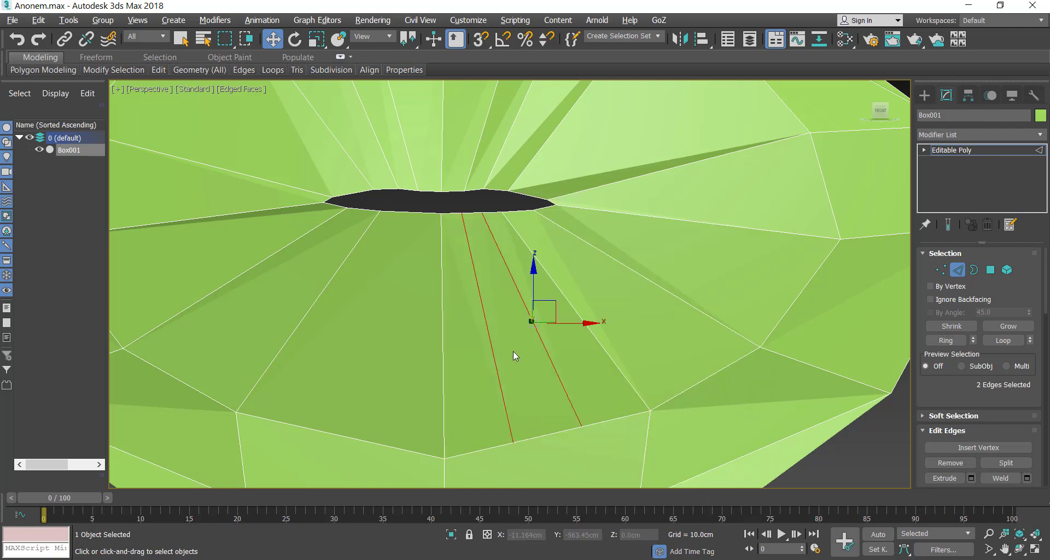
- Move the upper ring vertex and the matching new lower vertex along Y to about 1.27 cm
{"action": "left_click", "coordinate": [1019, 549]}
{"action": "left_click_drag", "start_coordinate": [494, 350], "coordinate": [553, 290]}
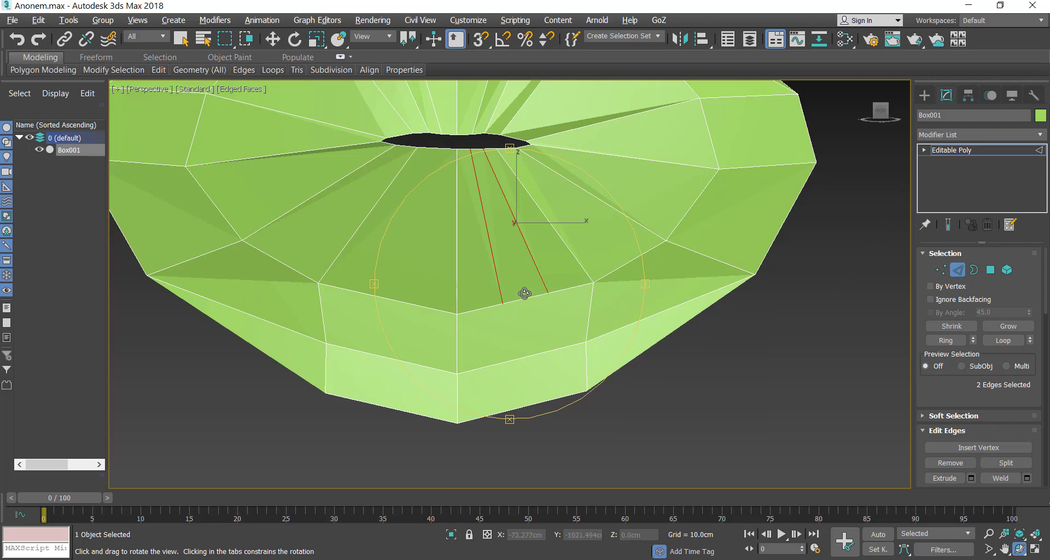
{"action": "scroll", "coordinate": [525, 295], "scroll_direction": "up", "scroll_amount": 3}
{"action": "middle_click_drag", "start_coordinate": [525, 295], "coordinate": [516, 363]}
{"action": "left_click_drag", "start_coordinate": [535, 250], "coordinate": [483, 270]}
{"action": "key", "text": "w"}
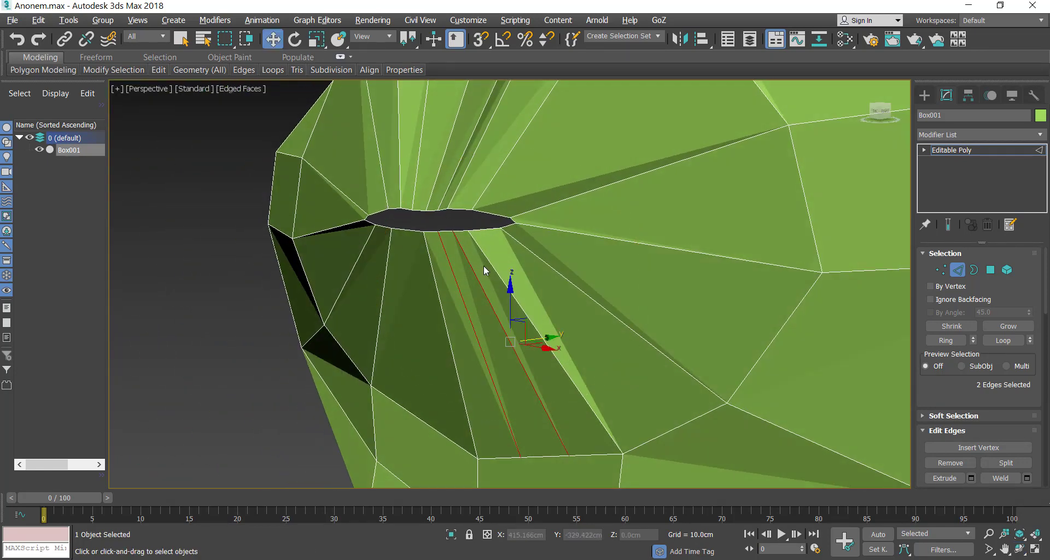
{"action": "left_click", "coordinate": [940, 269]}
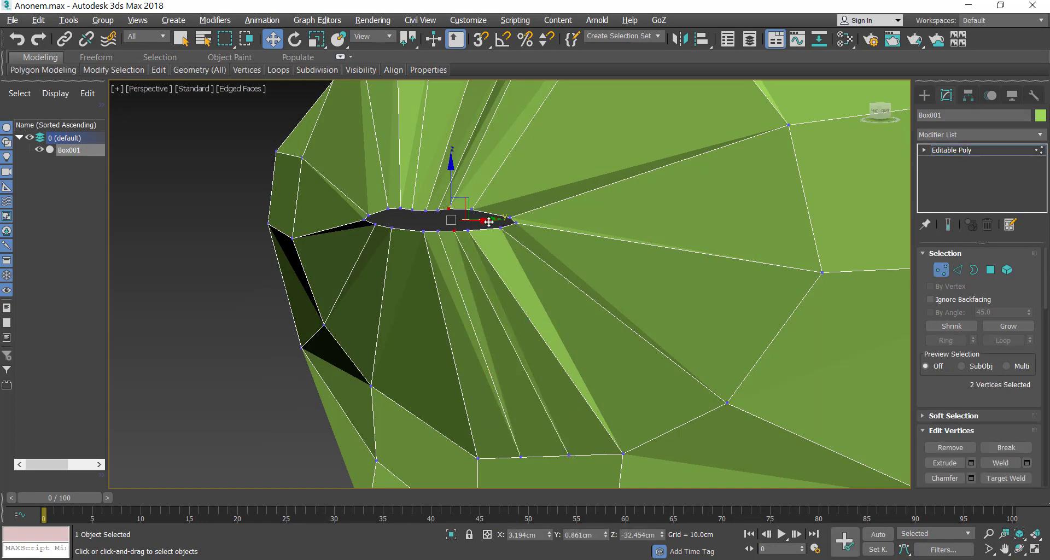
{"action": "left_click", "coordinate": [1019, 549]}
{"action": "left_click_drag", "start_coordinate": [547, 277], "coordinate": [516, 257]}
{"action": "key", "text": "w"}
{"action": "left_click_drag", "start_coordinate": [498, 217], "coordinate": [507, 217]}
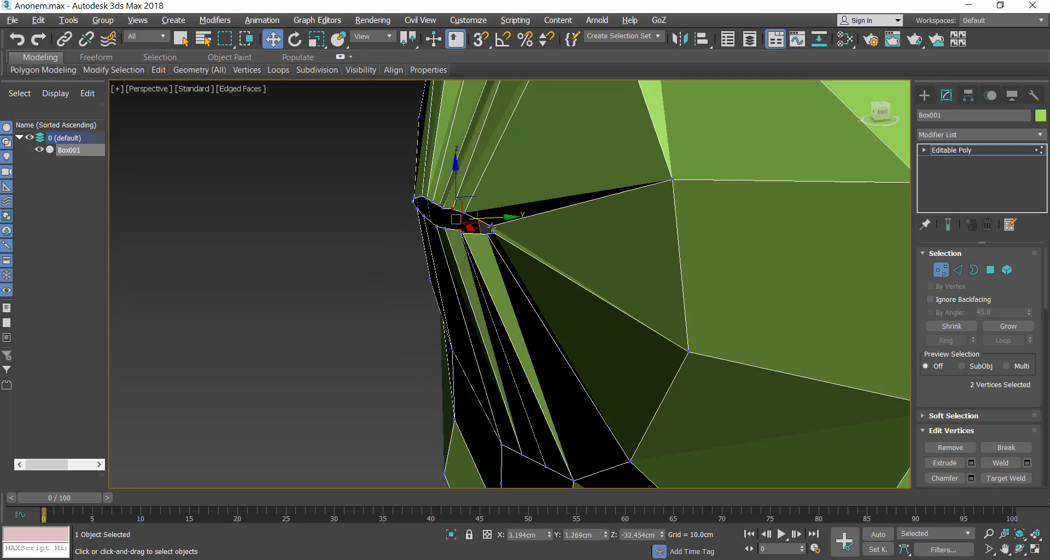
- Shift the ring's three end vertices and the adjacent upper and lower pair farther along positive Y
{"action": "left_click", "coordinate": [487, 234], "text": "ctrl"}
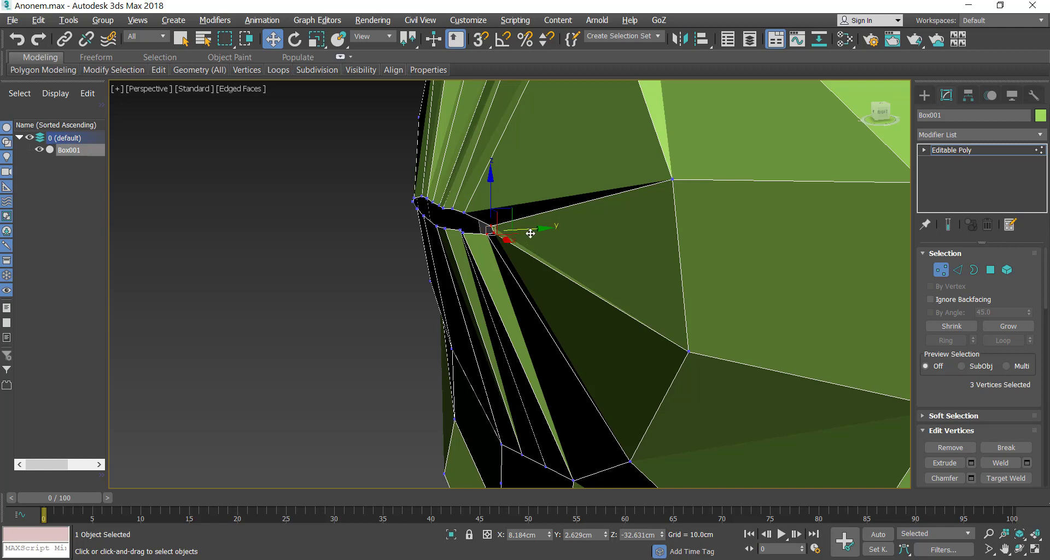
{"action": "mouse_move", "coordinate": [530, 233]}
{"action": "left_mouse_down"}
{"action": "mouse_move", "coordinate": [567, 231]}
{"action": "mouse_move", "coordinate": [550, 231]}
{"action": "left_mouse_up"}
{"action": "left_click", "coordinate": [512, 229]}
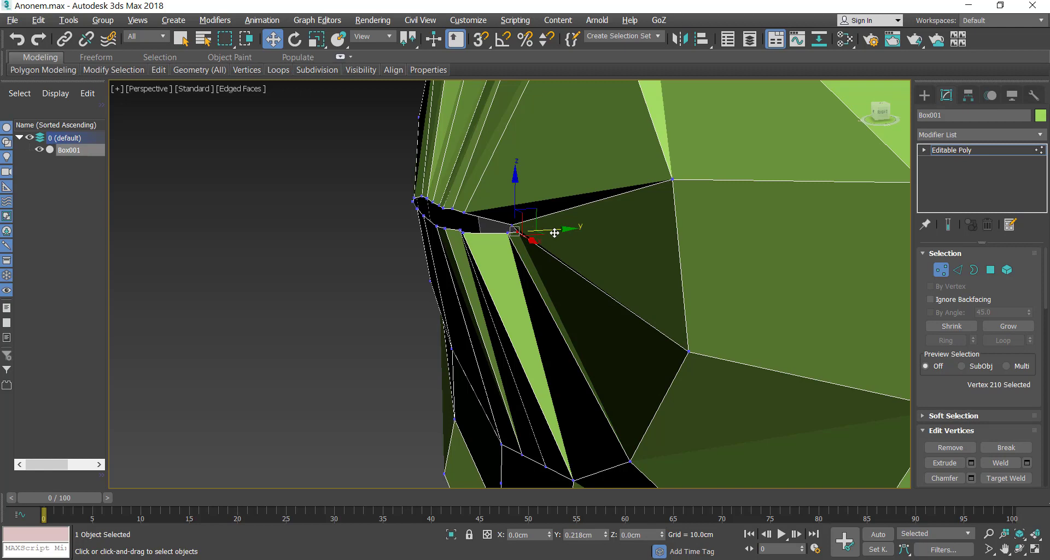
{"action": "left_click", "coordinate": [464, 211]}
{"action": "left_click", "coordinate": [461, 232], "text": "ctrl"}
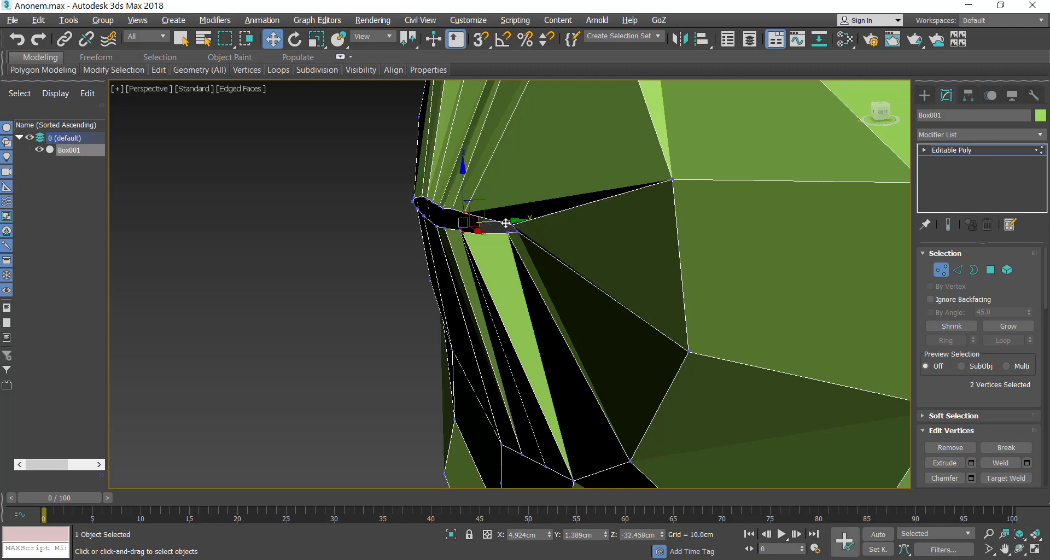
{"action": "left_click_drag", "start_coordinate": [505, 222], "coordinate": [521, 222]}
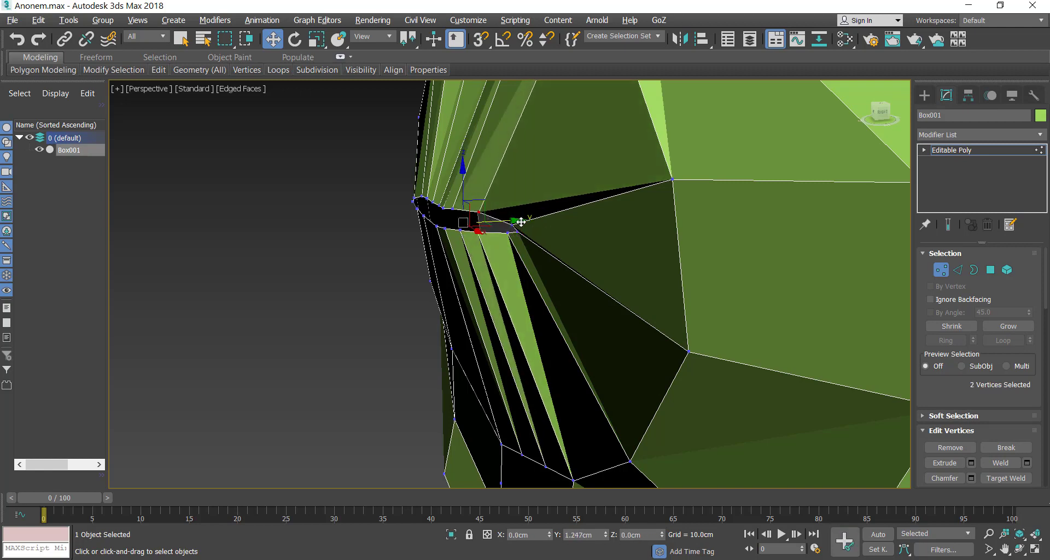
{"action": "left_click", "coordinate": [462, 224]}
- Nudge the next two upper and lower vertex pairs toward the ring's centre along positive Y, the innermost to about 0.98 cm
{"action": "left_click", "coordinate": [453, 209]}
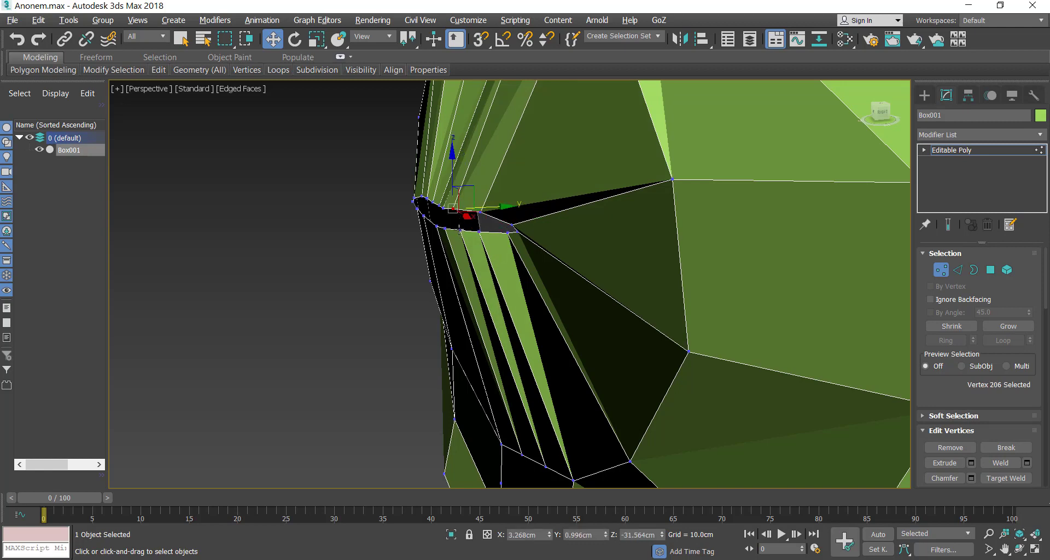
{"action": "left_click", "coordinate": [461, 230], "text": "ctrl"}
{"action": "left_click_drag", "start_coordinate": [492, 217], "coordinate": [496, 217]}
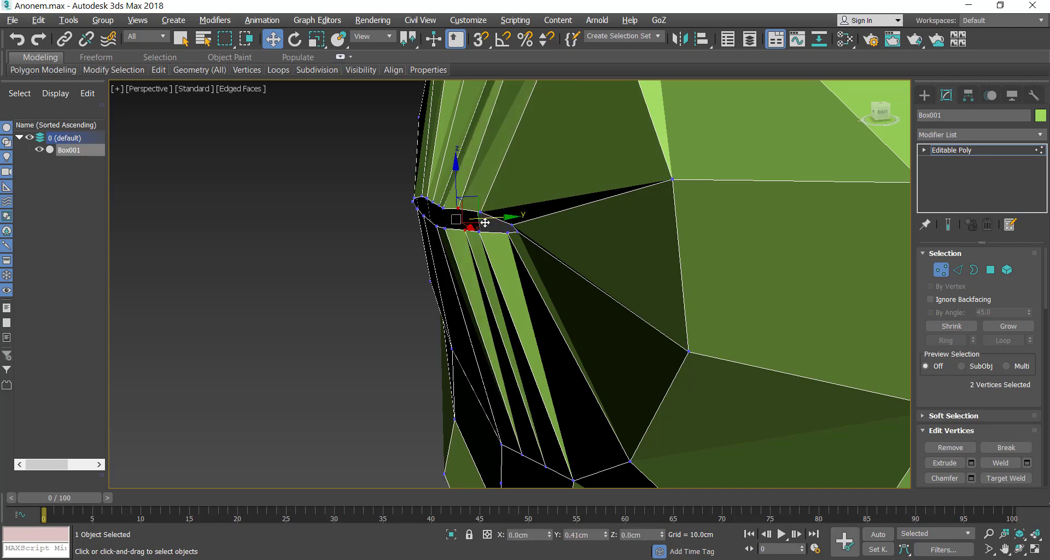
{"action": "left_click", "coordinate": [443, 210]}
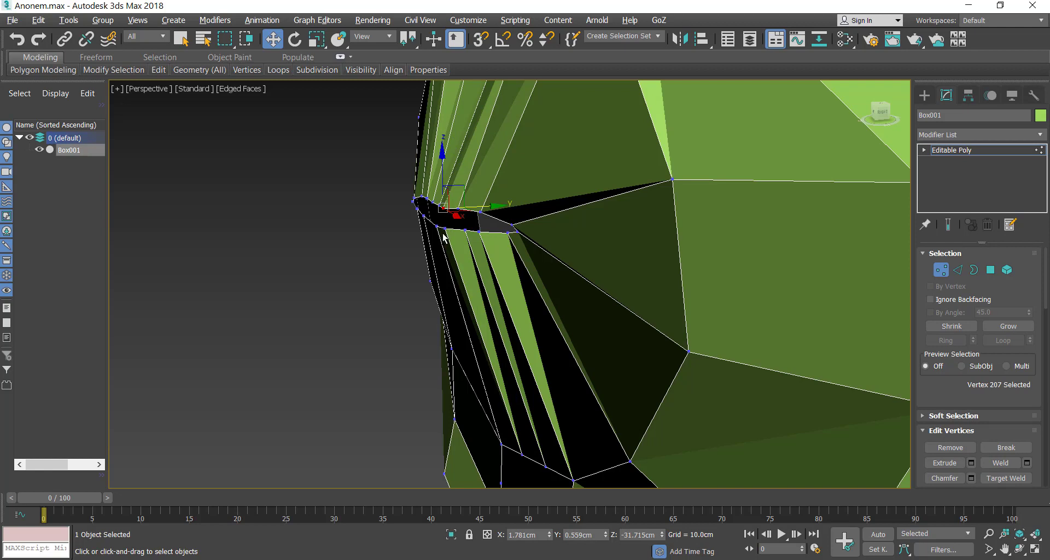
{"action": "left_click", "coordinate": [477, 215], "text": "ctrl"}
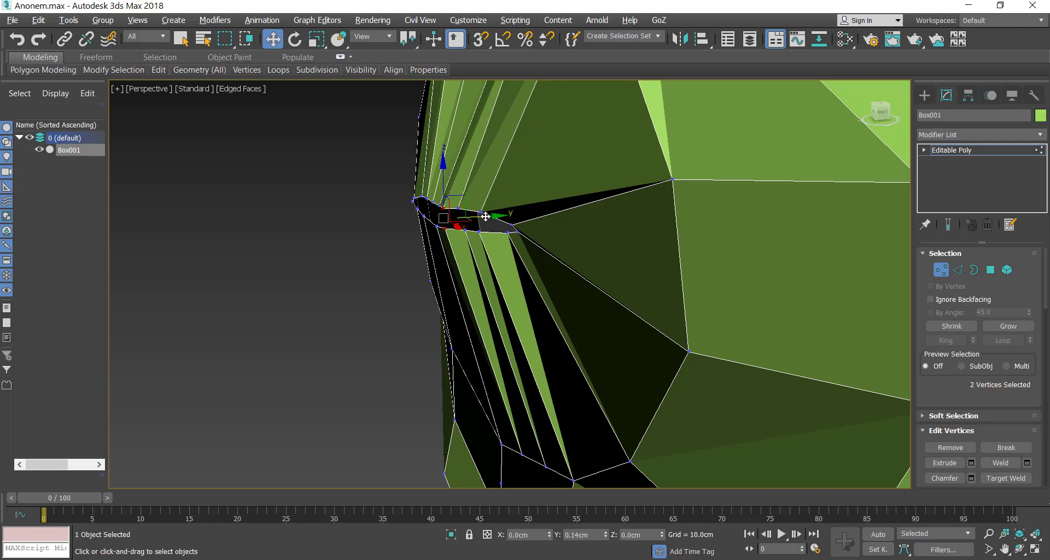
{"action": "left_click_drag", "start_coordinate": [482, 215], "coordinate": [486, 215]}
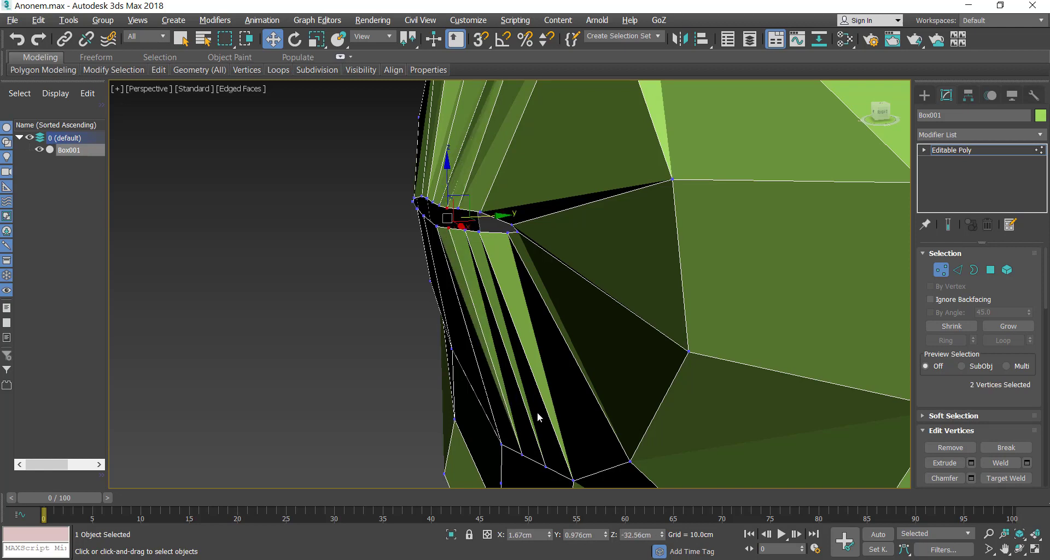
- Examine the lower rim's faces where the two new edges end, and clear the vertex selection
{"action": "left_click", "coordinate": [1018, 550]}
{"action": "left_click_drag", "start_coordinate": [563, 354], "coordinate": [609, 294]}
{"action": "middle_click_drag", "start_coordinate": [609, 294], "coordinate": [642, 188]}
{"action": "left_click_drag", "start_coordinate": [642, 188], "coordinate": [569, 241]}
{"action": "right_click", "coordinate": [520, 312]}
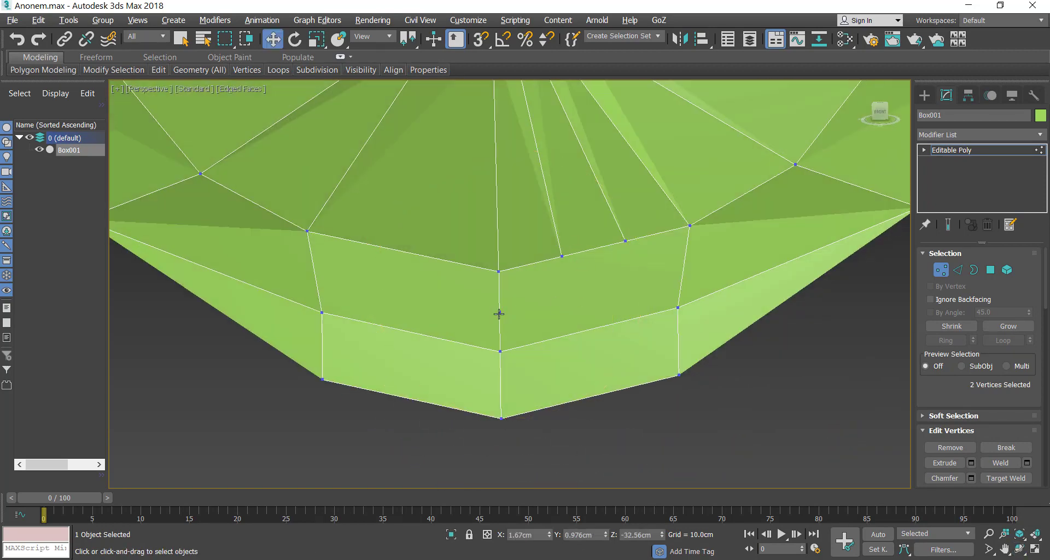
{"action": "left_click", "coordinate": [499, 313]}
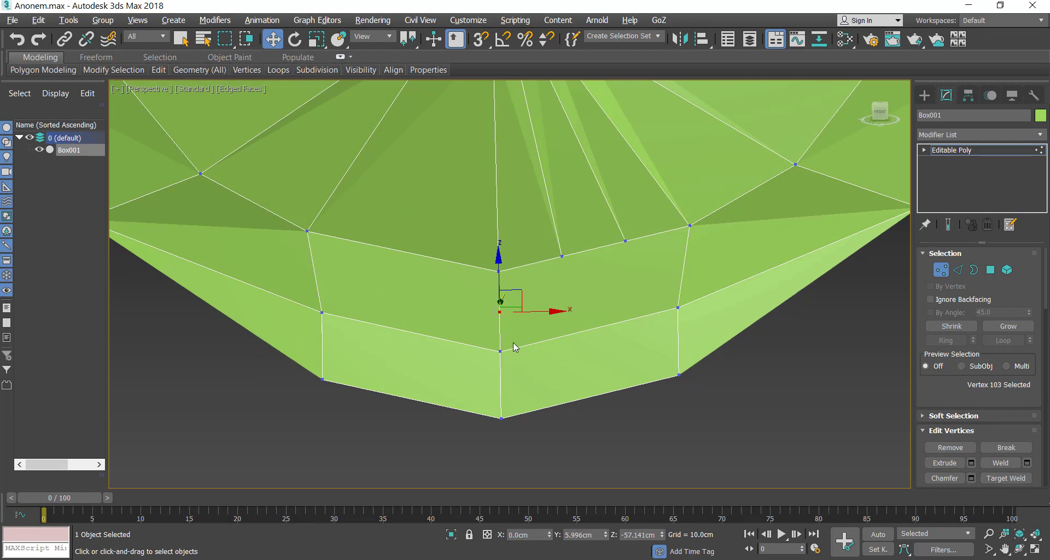
{"action": "left_click", "coordinate": [513, 346]}
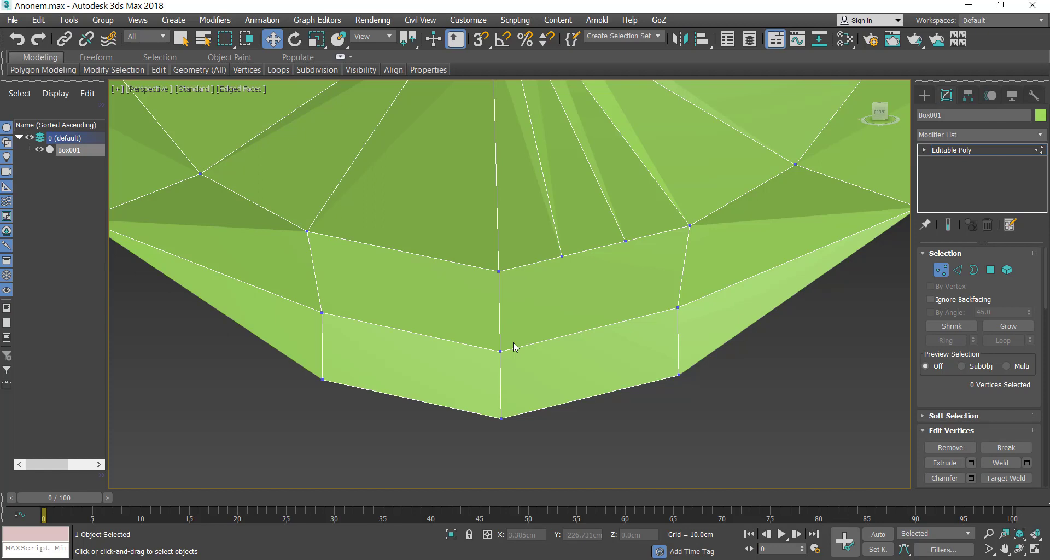
- Connect the upper and lower edges of the rim face right of the centre line with two vertical segments
{"action": "left_click", "coordinate": [957, 269]}
{"action": "left_click", "coordinate": [593, 328]}
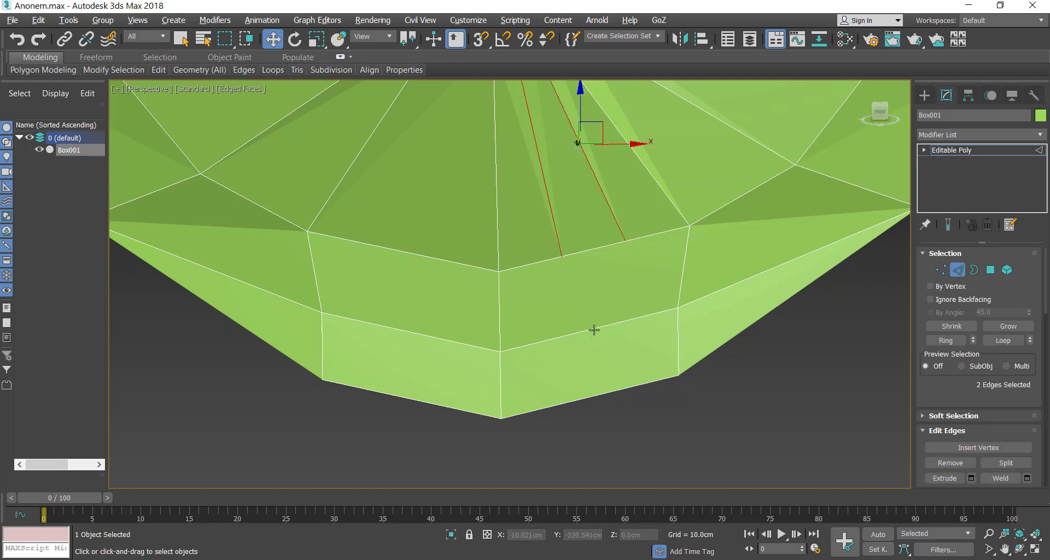
{"action": "left_click", "coordinate": [946, 340]}
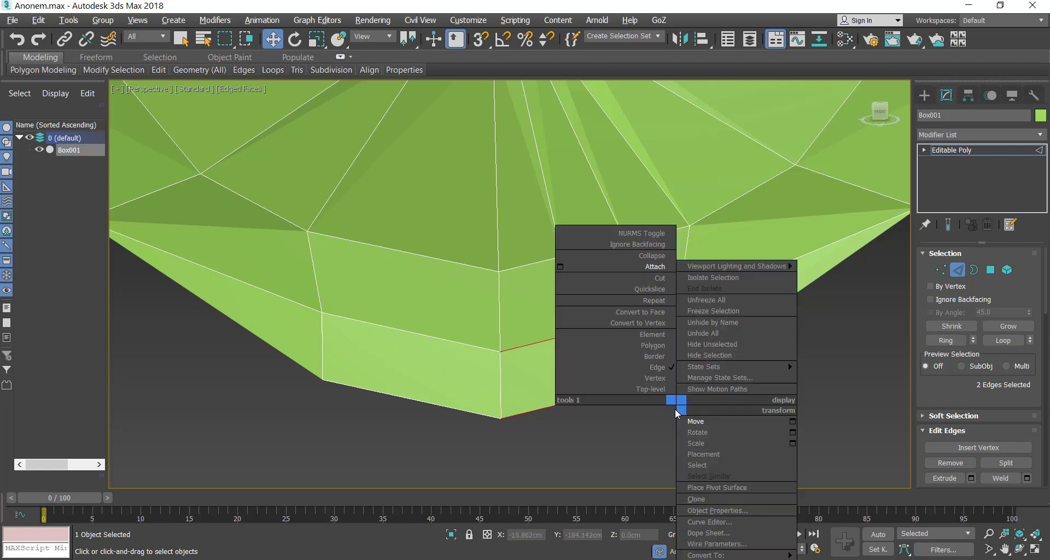
{"action": "right_click", "coordinate": [676, 407]}
{"action": "left_click", "coordinate": [560, 454]}
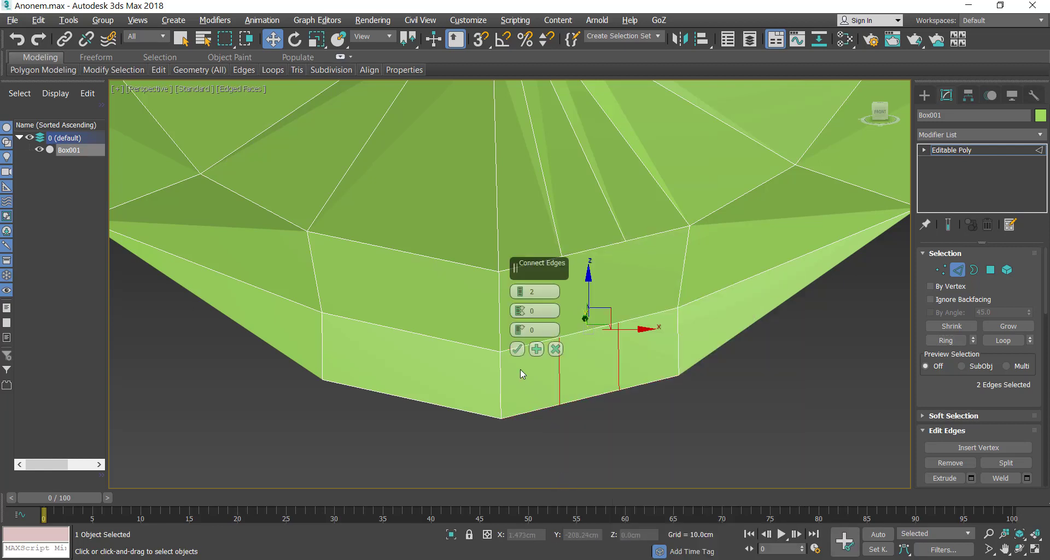
{"action": "left_click", "coordinate": [516, 349]}
- Cut two edges joining the loose vertices on the upper rim line to the matching new vertices directly below
{"action": "left_click", "coordinate": [940, 270]}
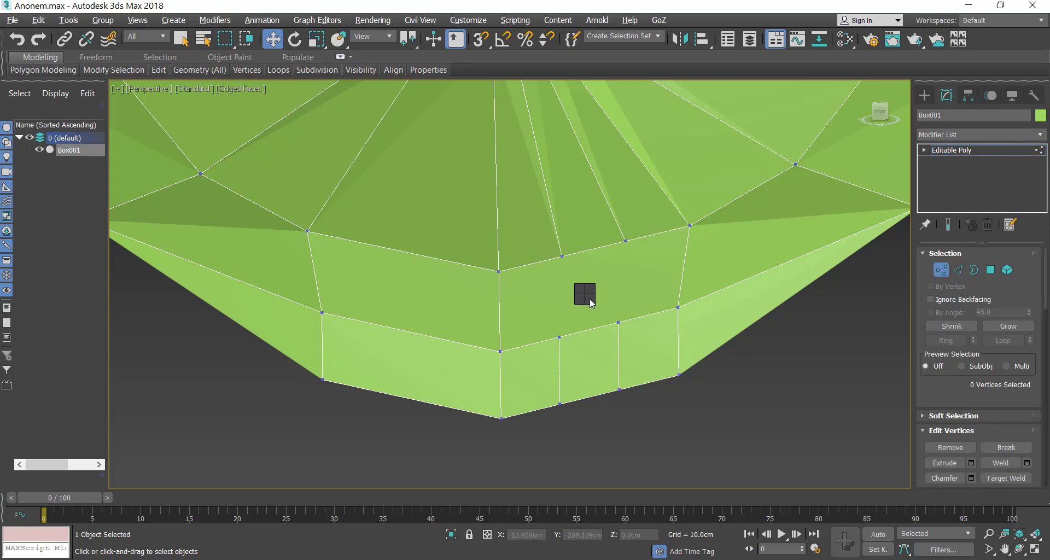
{"action": "right_click", "coordinate": [589, 298]}
{"action": "left_click", "coordinate": [556, 165]}
{"action": "left_click", "coordinate": [559, 256]}
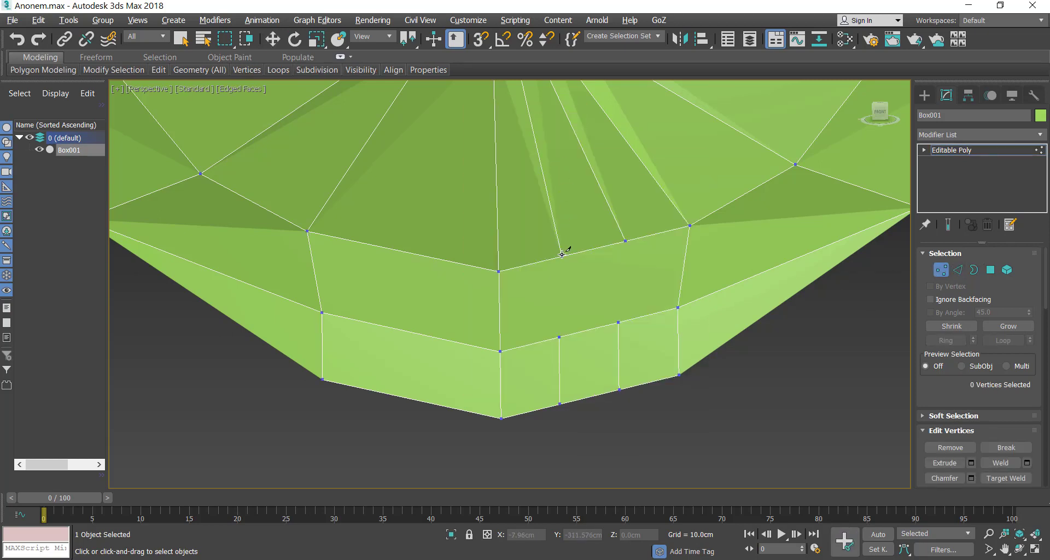
{"action": "left_click", "coordinate": [559, 337]}
{"action": "left_click", "coordinate": [626, 241]}
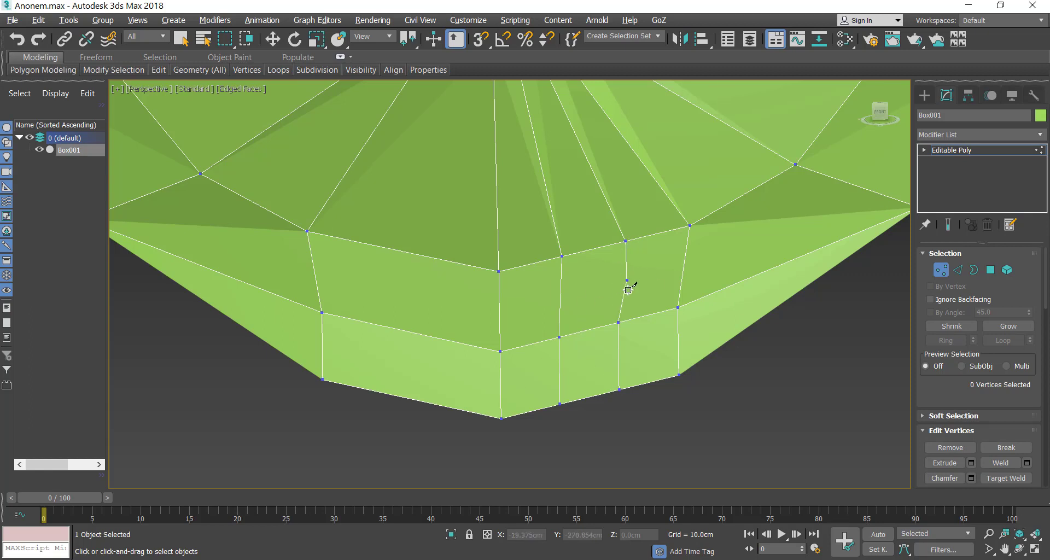
{"action": "left_click", "coordinate": [618, 323]}
{"action": "key", "text": "w"}
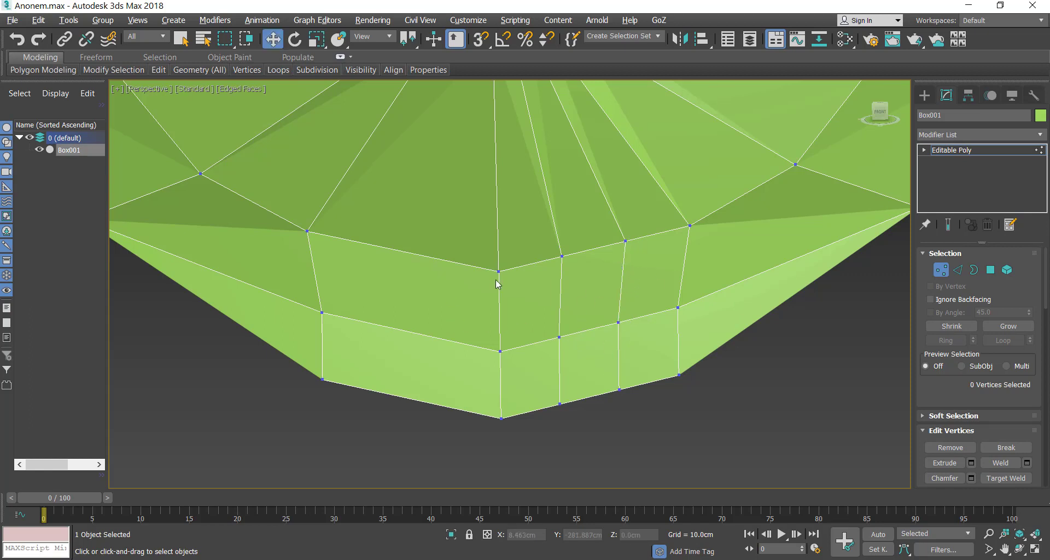
- Examine the lower body and the topology around its small opening from several distances and angles
{"action": "scroll", "coordinate": [490, 321], "scroll_direction": "down", "scroll_amount": 4}
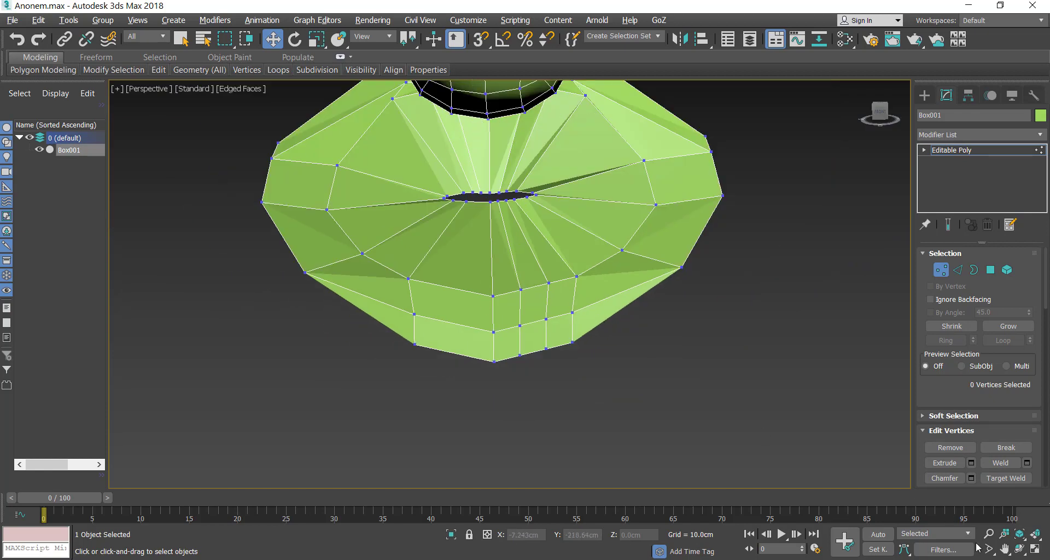
{"action": "left_click", "coordinate": [1018, 550]}
{"action": "left_click_drag", "start_coordinate": [611, 274], "coordinate": [484, 287]}
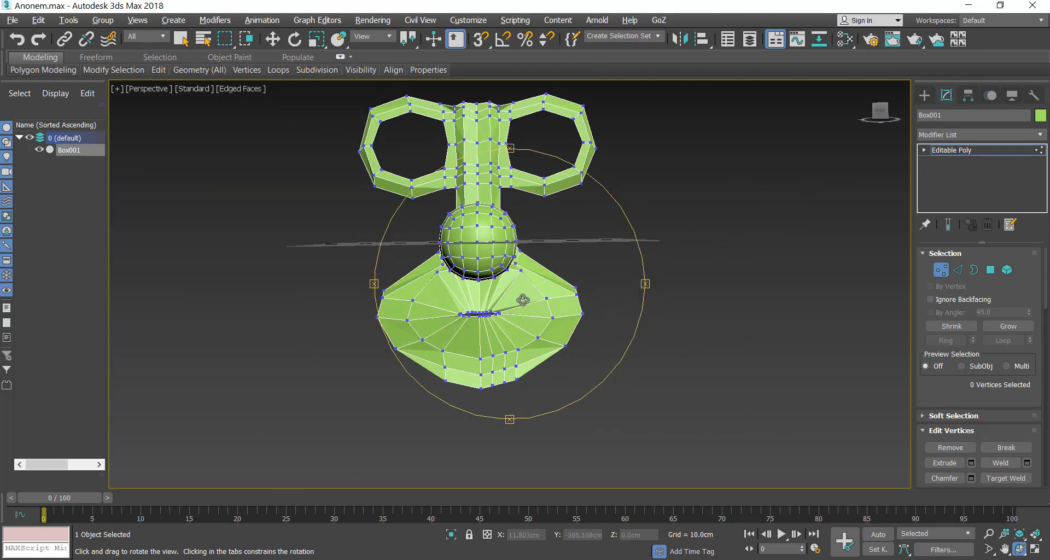
{"action": "scroll", "coordinate": [506, 310], "scroll_direction": "up", "scroll_amount": 3}
{"action": "scroll", "coordinate": [505, 312], "scroll_direction": "up", "scroll_amount": 3}
{"action": "scroll", "coordinate": [502, 312], "scroll_direction": "up", "scroll_amount": 2}
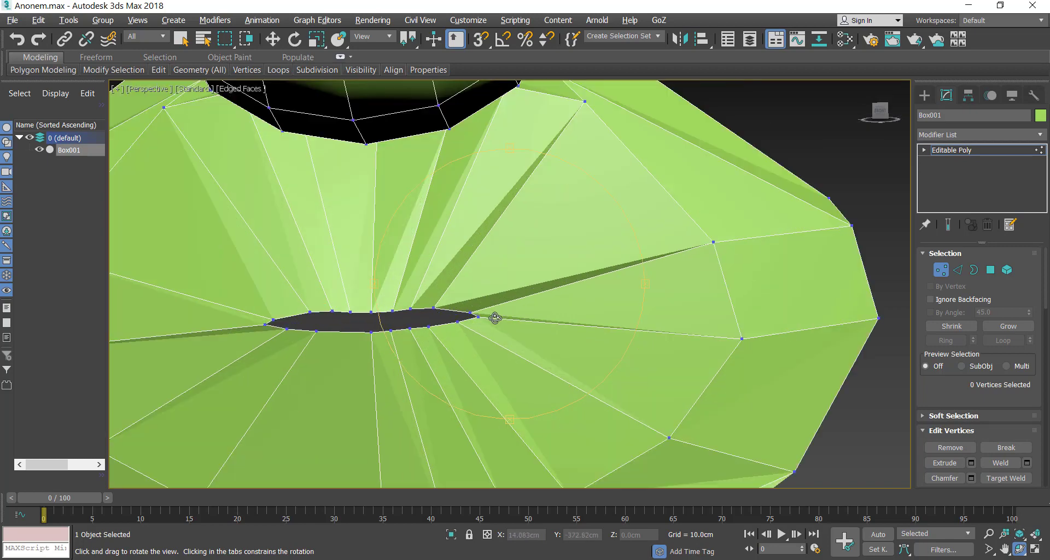
{"action": "scroll", "coordinate": [509, 315], "scroll_direction": "up", "scroll_amount": 2}
{"action": "scroll", "coordinate": [519, 306], "scroll_direction": "down", "scroll_amount": 8}
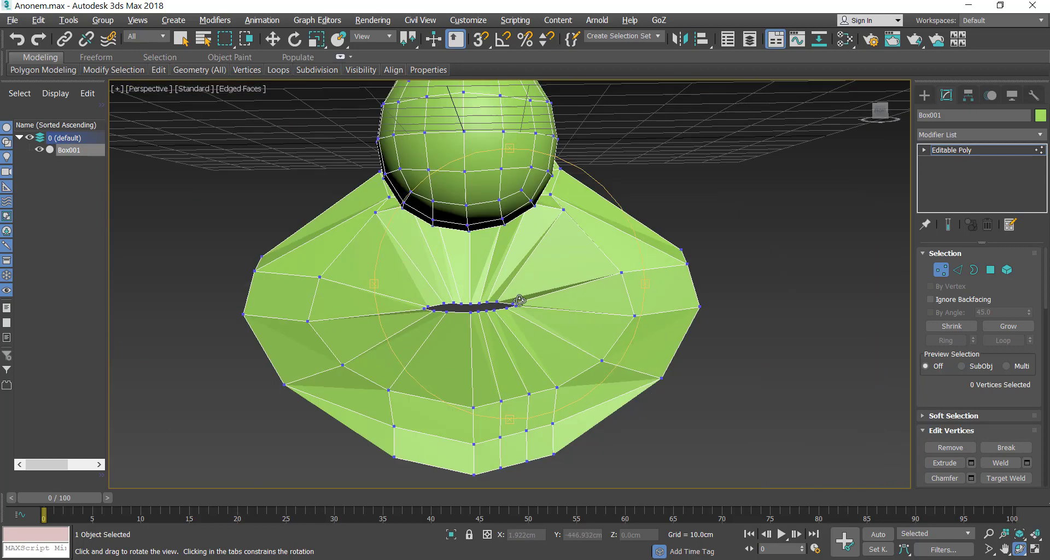
{"action": "key", "text": "w"}
{"action": "scroll", "coordinate": [560, 312], "scroll_direction": "down", "scroll_amount": 5}
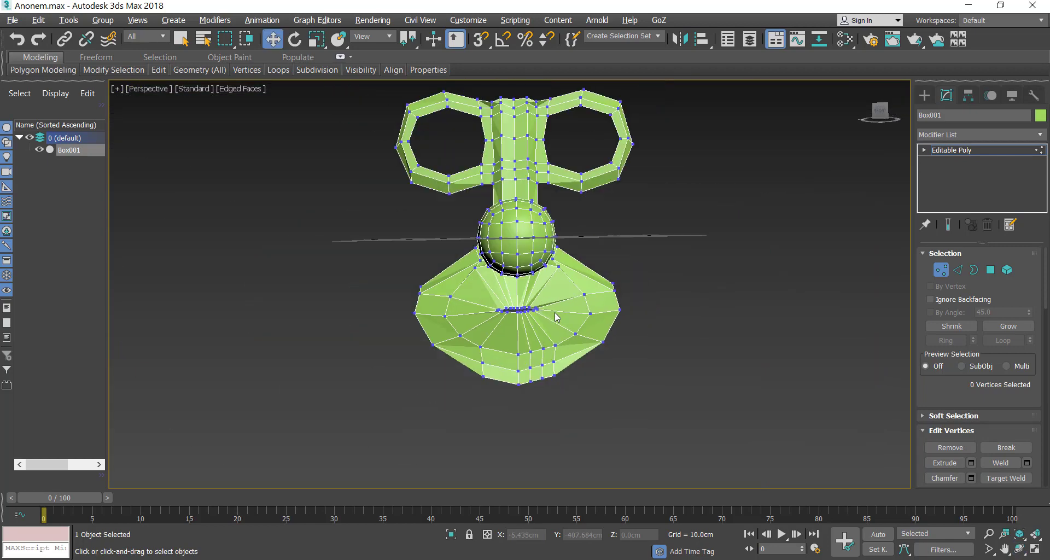
- Delete all polygons of the model's left half in the front view and leave polygon editing
{"action": "key", "text": "alt+w"}
{"action": "key", "text": "alt+w"}
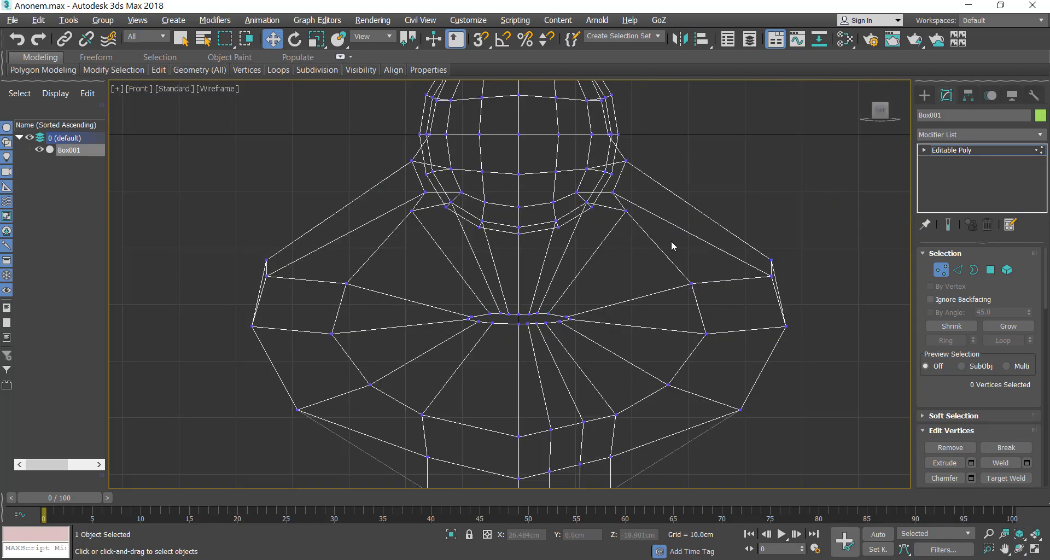
{"action": "scroll", "coordinate": [671, 244], "scroll_direction": "down", "scroll_amount": 4}
{"action": "left_click", "coordinate": [991, 270]}
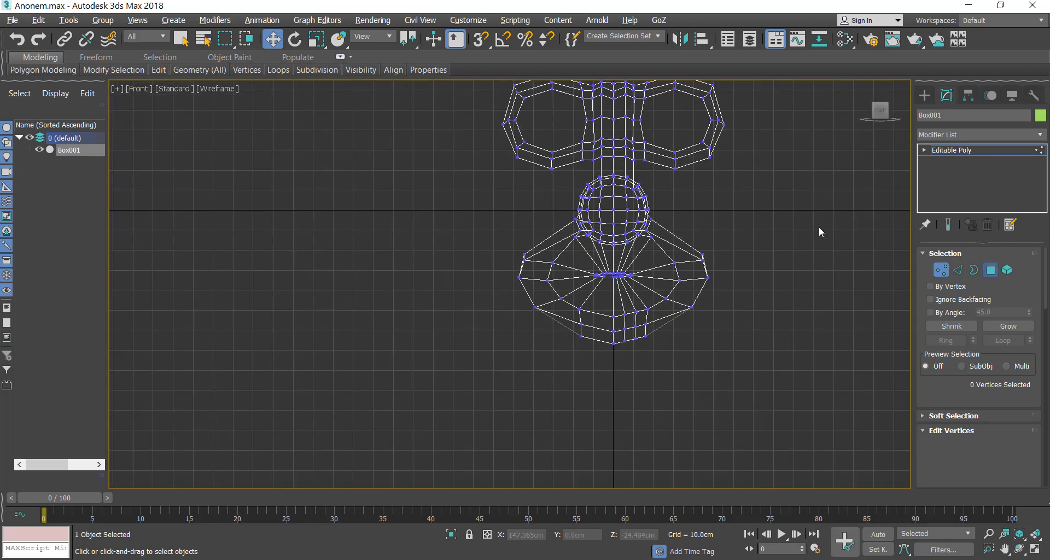
{"action": "scroll", "coordinate": [809, 246], "scroll_direction": "down", "scroll_amount": 3}
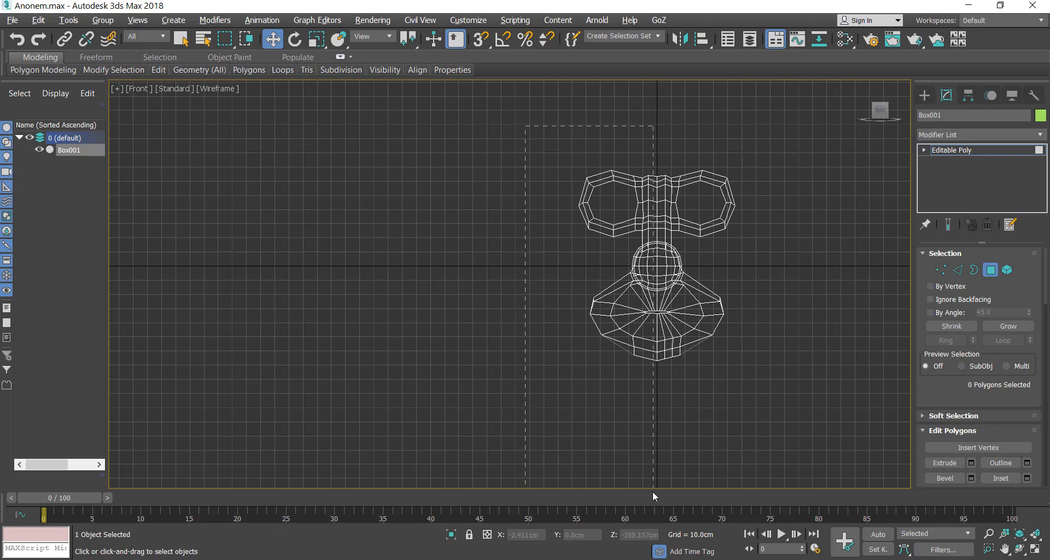
{"action": "left_click_drag", "start_coordinate": [654, 490], "coordinate": [652, 486]}
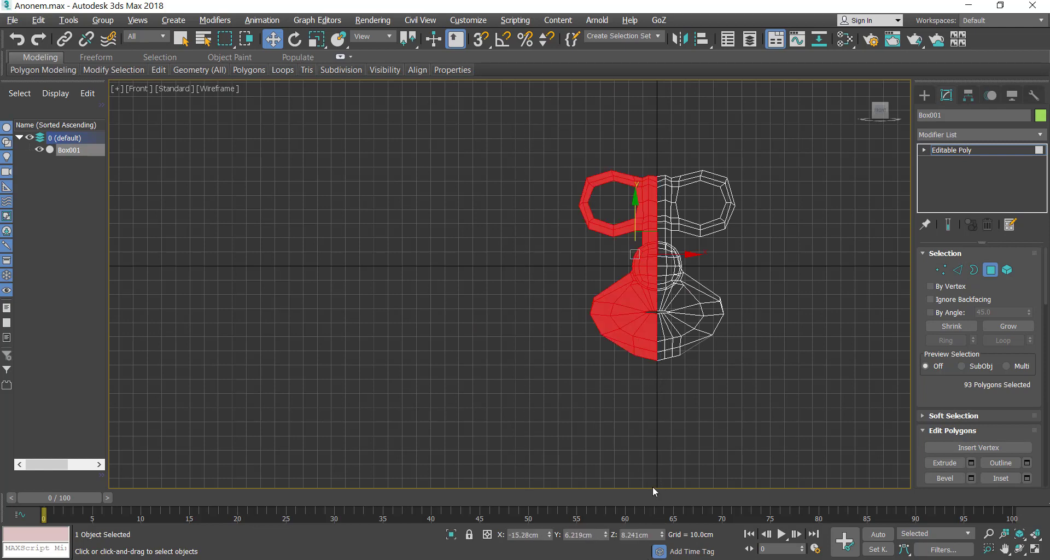
{"action": "key", "text": "Delete"}
{"action": "left_click", "coordinate": [991, 271]}
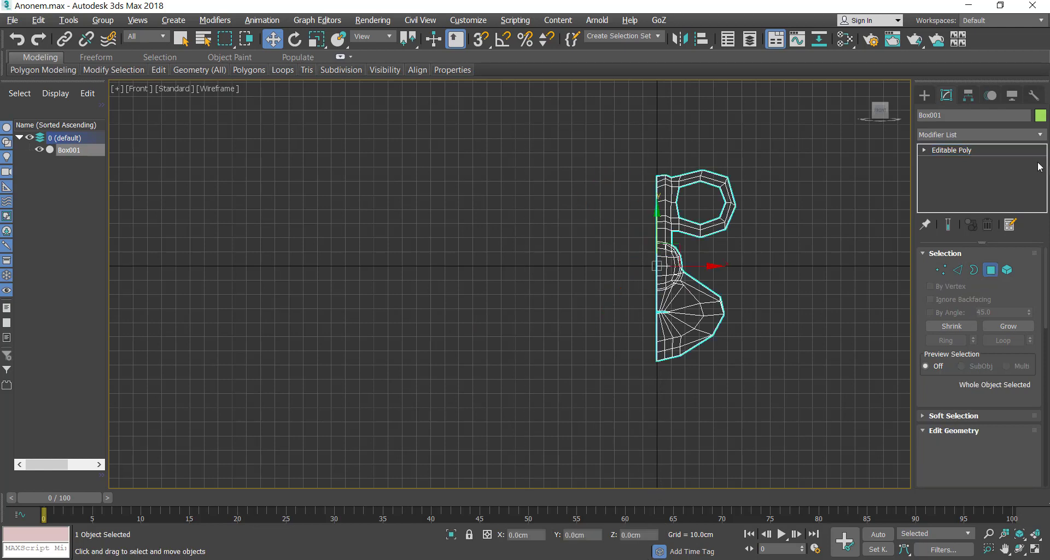
- Add a Symmetry modifier to mirror the remaining half about the X axis
{"action": "left_click", "coordinate": [1041, 134]}
{"action": "scroll", "coordinate": [1044, 142], "scroll_direction": "down", "scroll_amount": 5}
{"action": "key", "text": "s"}
{"action": "key", "text": "s"}
{"action": "key", "text": "s"}
{"action": "key", "text": "s"}
{"action": "key", "text": "s"}
{"action": "key", "text": "s"}
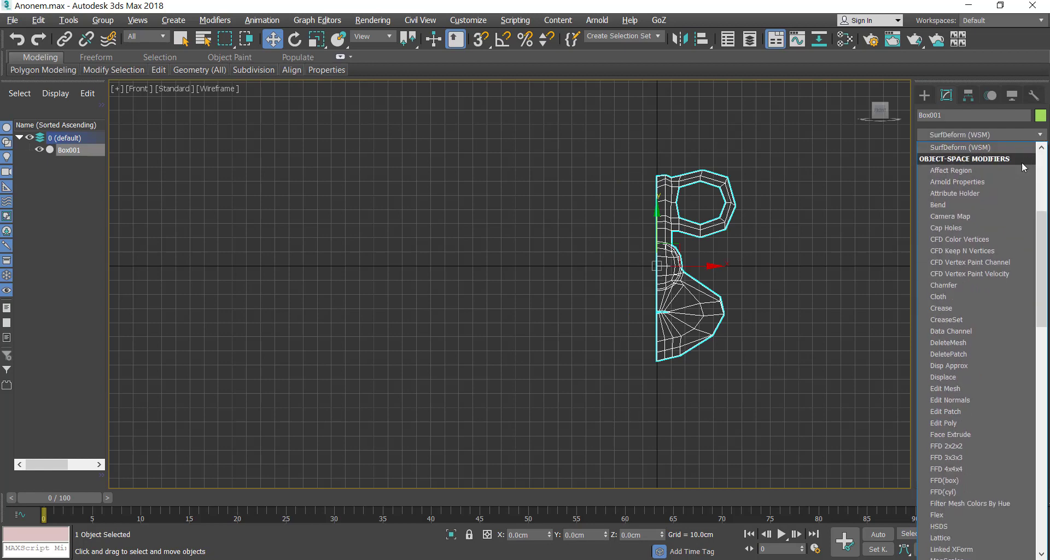
{"action": "left_click", "coordinate": [946, 297]}
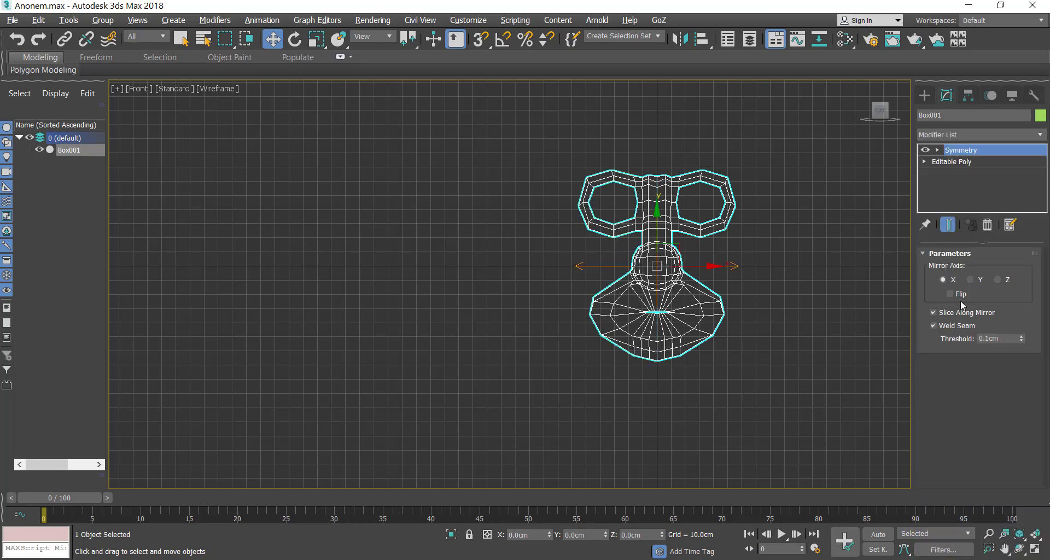
- Return to the Editable Poly level beneath Symmetry with the mirrored end result shown, viewing the opening in perspective
{"action": "key", "text": "alt+w"}
{"action": "right_click", "coordinate": [645, 438]}
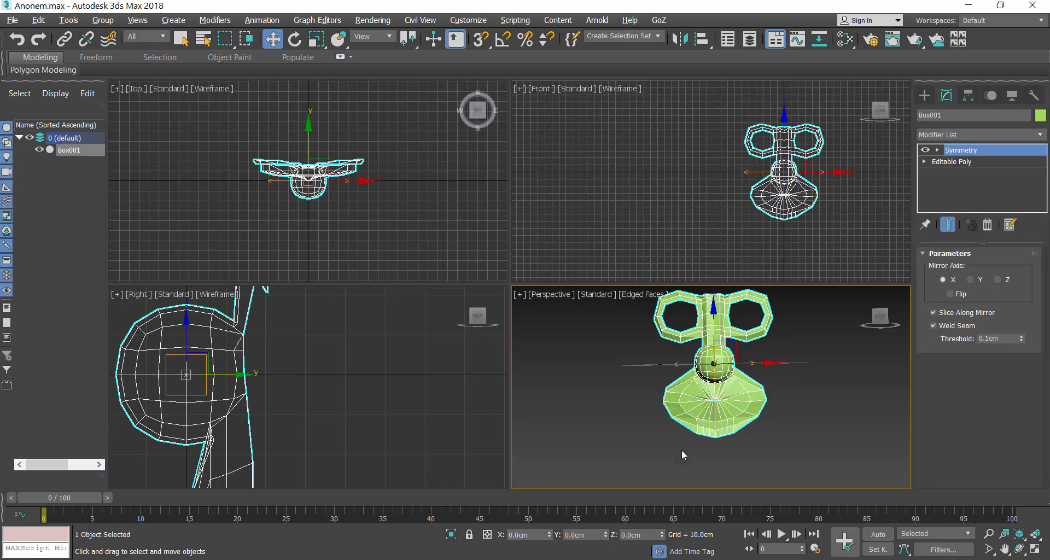
{"action": "key", "text": "alt+w"}
{"action": "left_click", "coordinate": [1019, 549]}
{"action": "left_click_drag", "start_coordinate": [571, 265], "coordinate": [484, 271]}
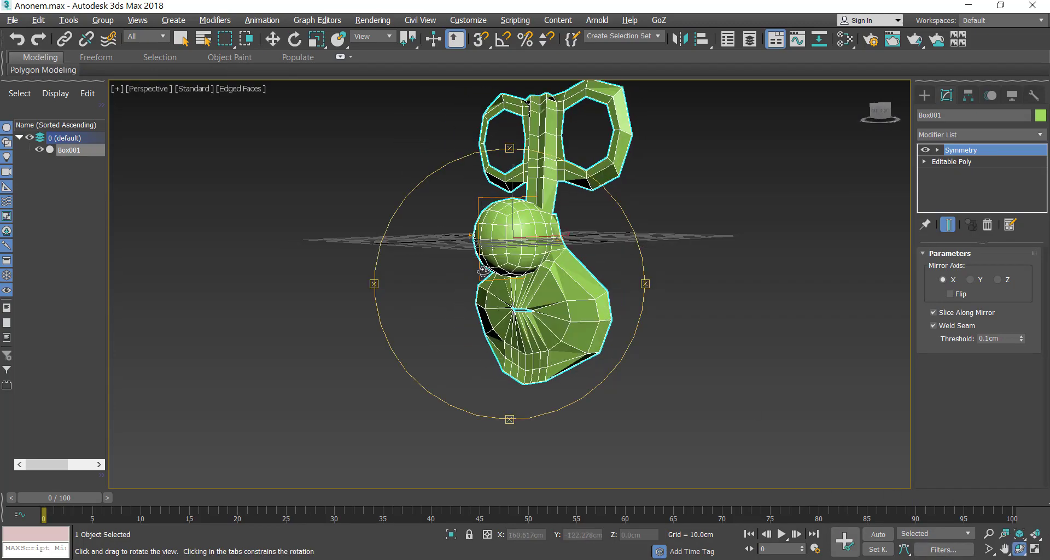
{"action": "scroll", "coordinate": [483, 270], "scroll_direction": "up", "scroll_amount": 5}
{"action": "scroll", "coordinate": [522, 333], "scroll_direction": "up", "scroll_amount": 2}
{"action": "middle_click_drag", "start_coordinate": [506, 327], "coordinate": [368, 185]}
{"action": "left_click_drag", "start_coordinate": [440, 229], "coordinate": [529, 234]}
{"action": "key", "text": "w"}
{"action": "left_click", "coordinate": [952, 161]}
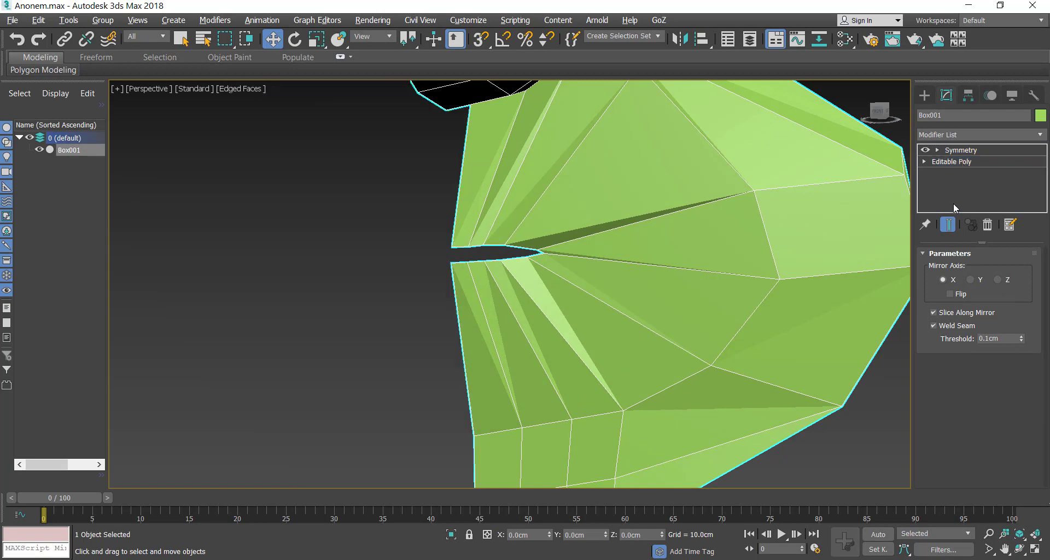
{"action": "left_click", "coordinate": [947, 224]}
- Connect the ring of edges radiating from the opening with two segments to form two concentric loops
{"action": "left_click", "coordinate": [957, 269]}
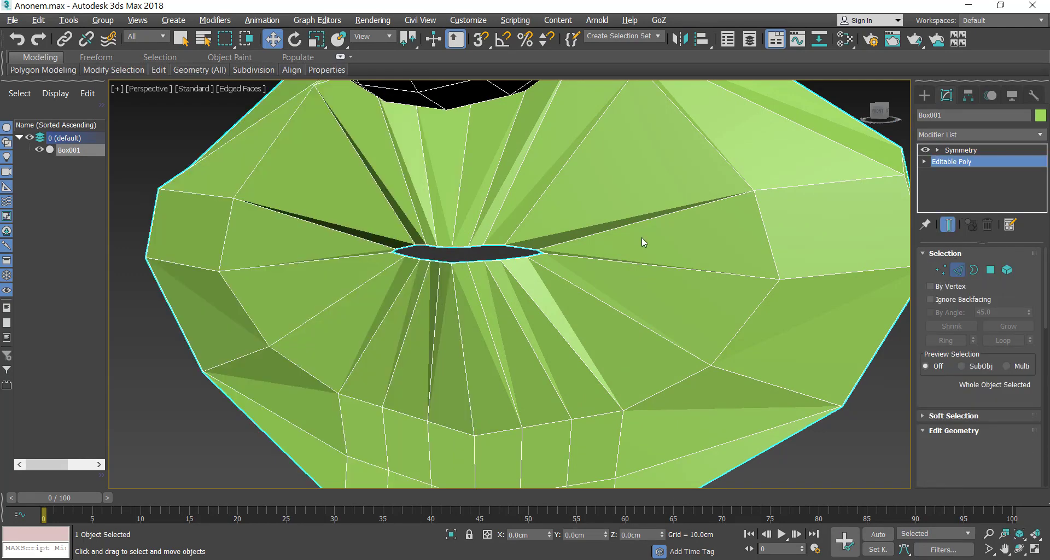
{"action": "left_click", "coordinate": [634, 223]}
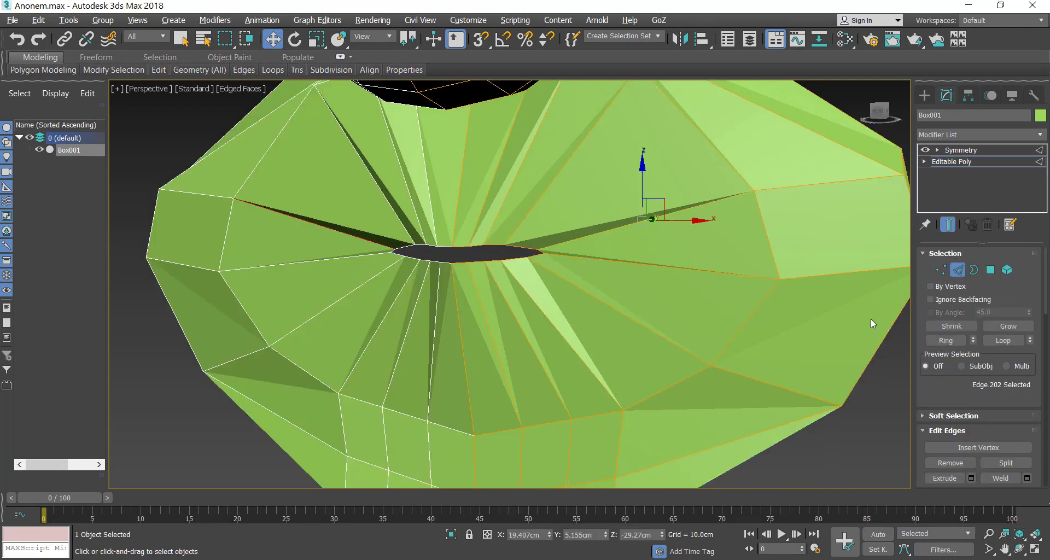
{"action": "left_click", "coordinate": [945, 340]}
{"action": "right_click", "coordinate": [659, 284]}
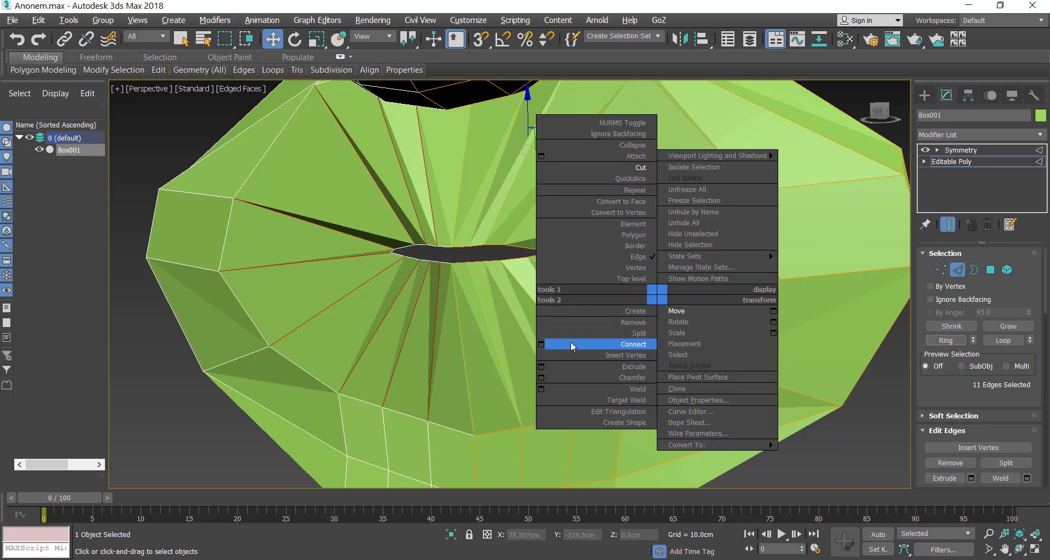
{"action": "left_click", "coordinate": [547, 344]}
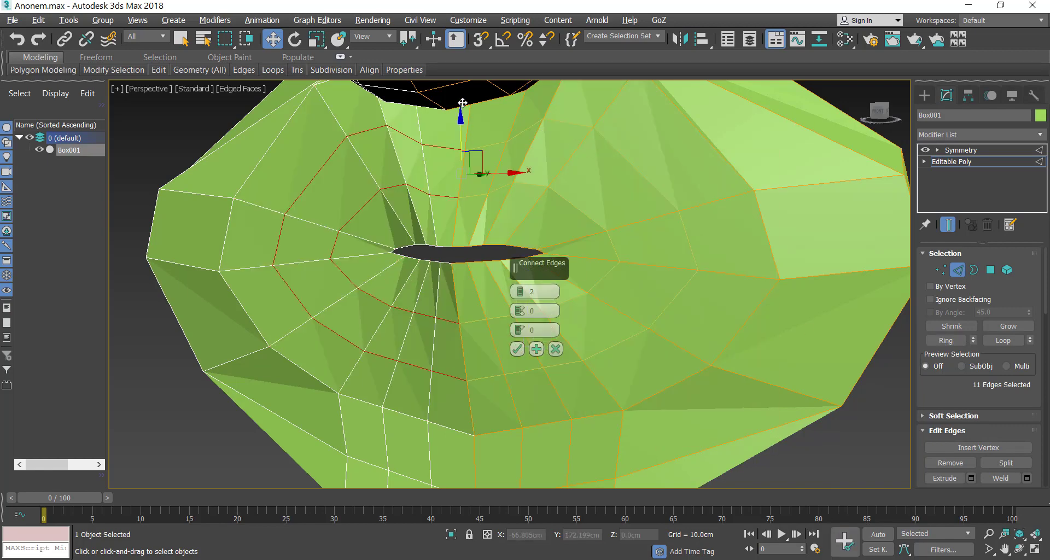
{"action": "left_click", "coordinate": [517, 348]}
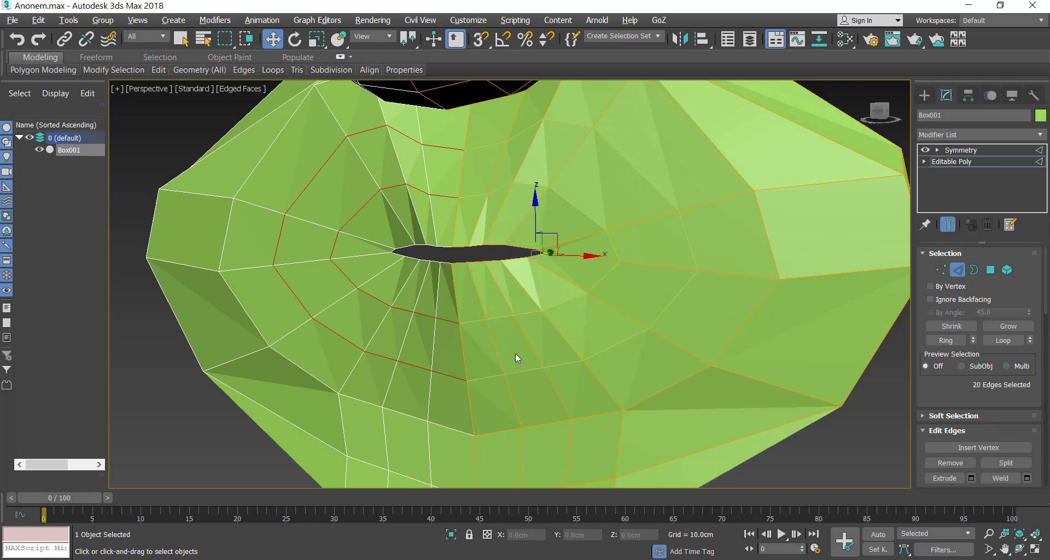
- Examine the new concentric loops from an angle and in the front view, and leave edge editing
{"action": "left_click", "coordinate": [1019, 549]}
{"action": "left_click_drag", "start_coordinate": [602, 213], "coordinate": [487, 206]}
{"action": "right_click", "coordinate": [488, 205]}
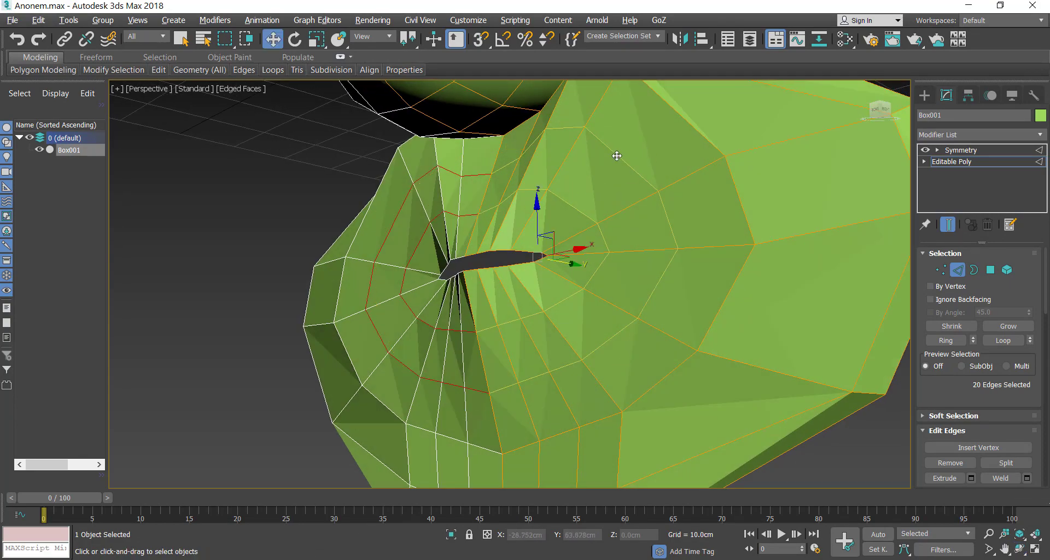
{"action": "key", "text": "alt+w"}
{"action": "right_click", "coordinate": [662, 185]}
{"action": "key", "text": "alt+w"}
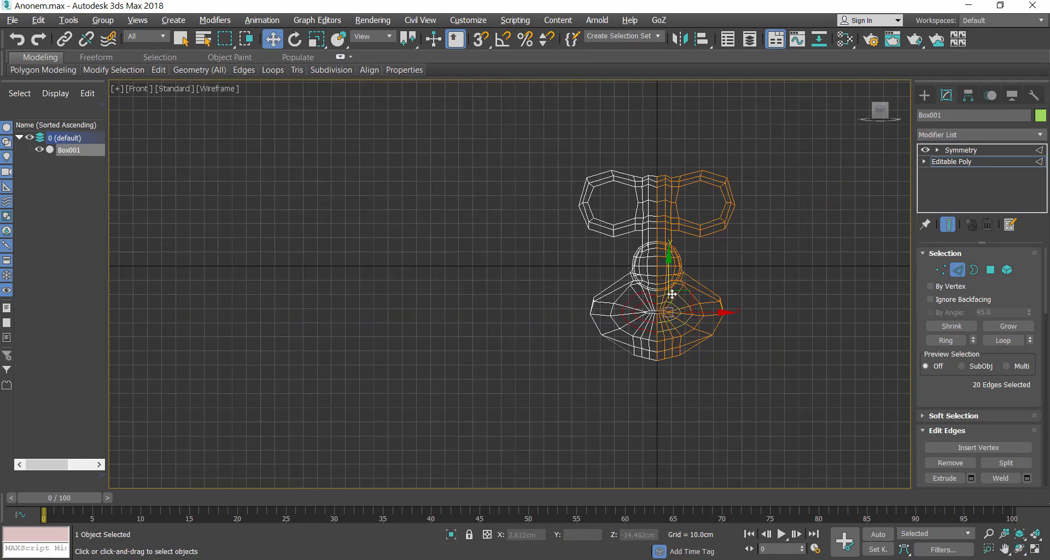
{"action": "scroll", "coordinate": [672, 294], "scroll_direction": "up", "scroll_amount": 5}
{"action": "scroll", "coordinate": [663, 252], "scroll_direction": "up", "scroll_amount": 3}
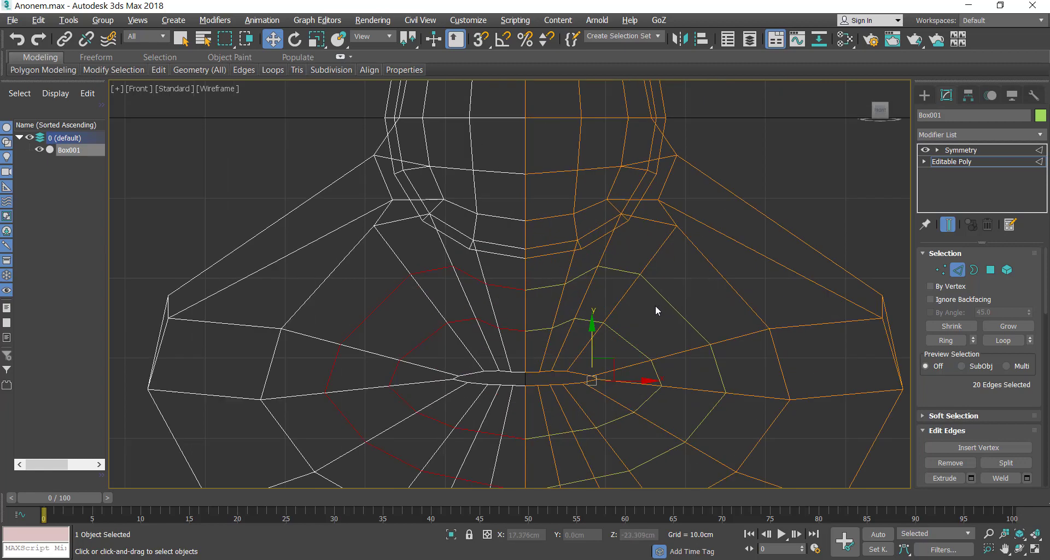
{"action": "left_click", "coordinate": [959, 273]}
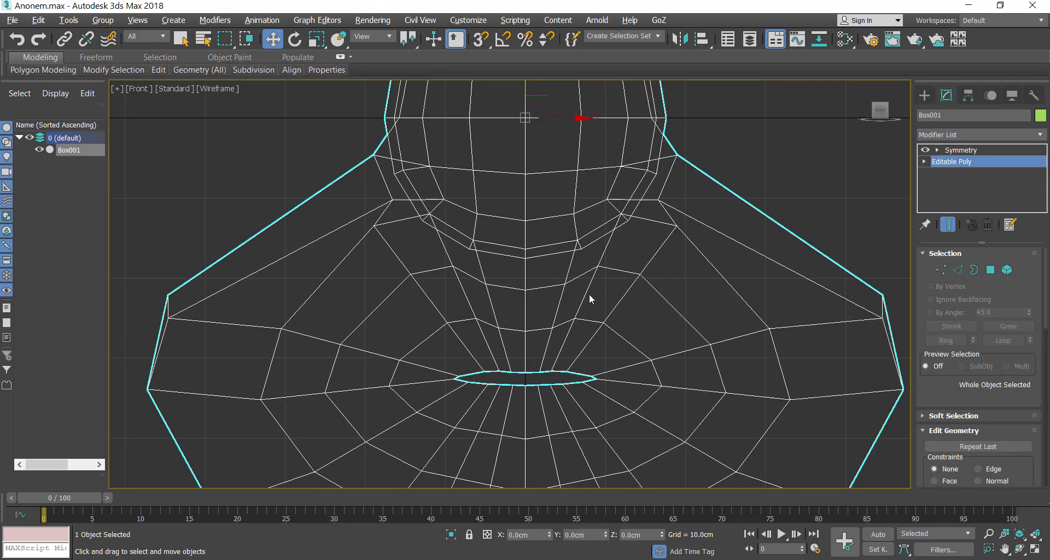
- Pull the inner loop's two vertices above the opening, nearest the centre line, outward along negative Y
{"action": "key", "text": "1"}
{"action": "key", "text": "alt+w"}
{"action": "left_click", "coordinate": [565, 398]}
{"action": "key", "text": "alt+w"}
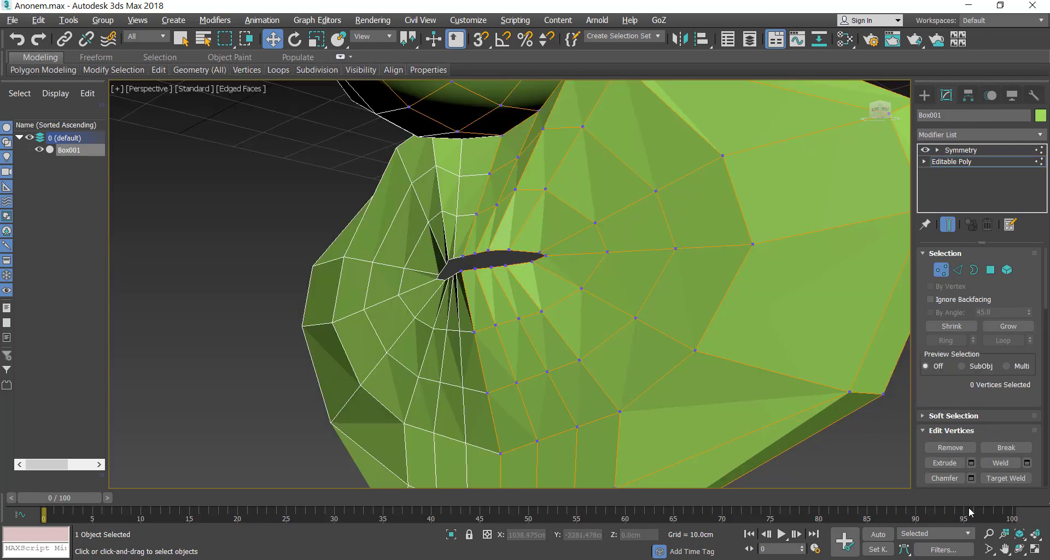
{"action": "left_click", "coordinate": [1018, 548]}
{"action": "left_click_drag", "start_coordinate": [588, 255], "coordinate": [565, 276]}
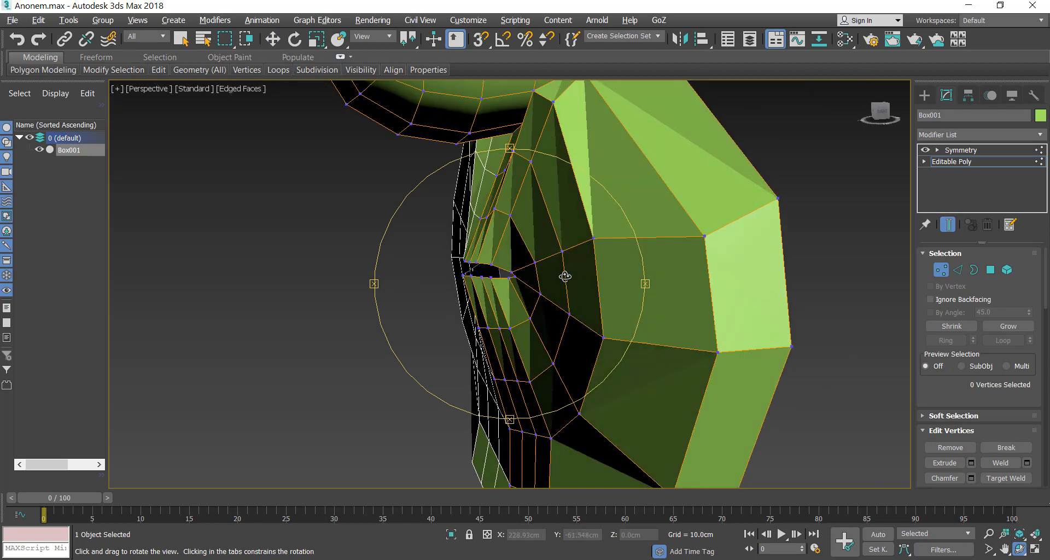
{"action": "right_click", "coordinate": [482, 224]}
{"action": "left_click", "coordinate": [482, 218]}
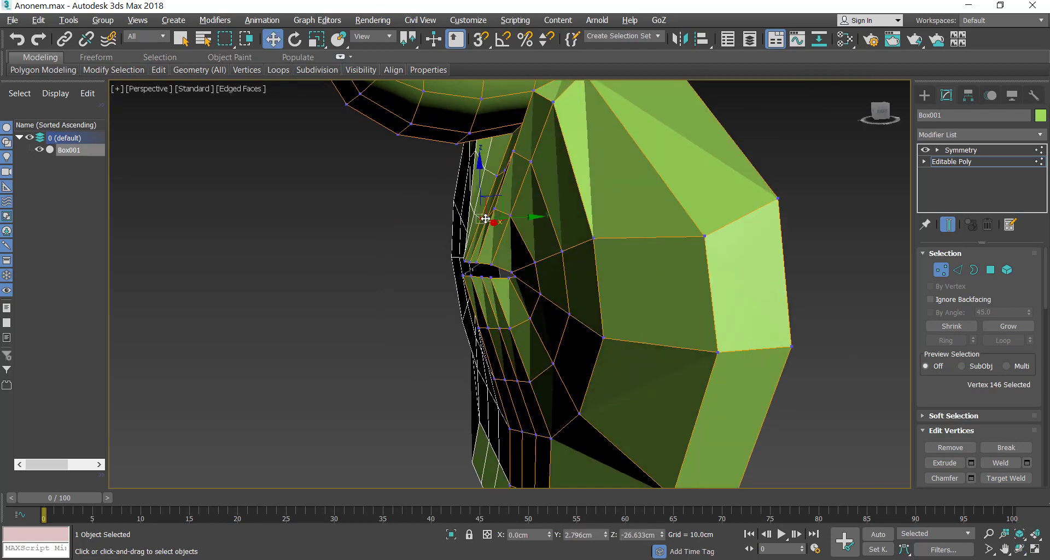
{"action": "left_click", "coordinate": [485, 219], "text": "ctrl"}
{"action": "left_click_drag", "start_coordinate": [522, 219], "coordinate": [541, 295]}
- Pull the inner loop's next vertices above the opening outward along negative Y to continue the upper lip
{"action": "left_click", "coordinate": [508, 212]}
{"action": "left_click", "coordinate": [514, 217]}
{"action": "left_click", "coordinate": [511, 214]}
{"action": "left_click", "coordinate": [535, 261]}
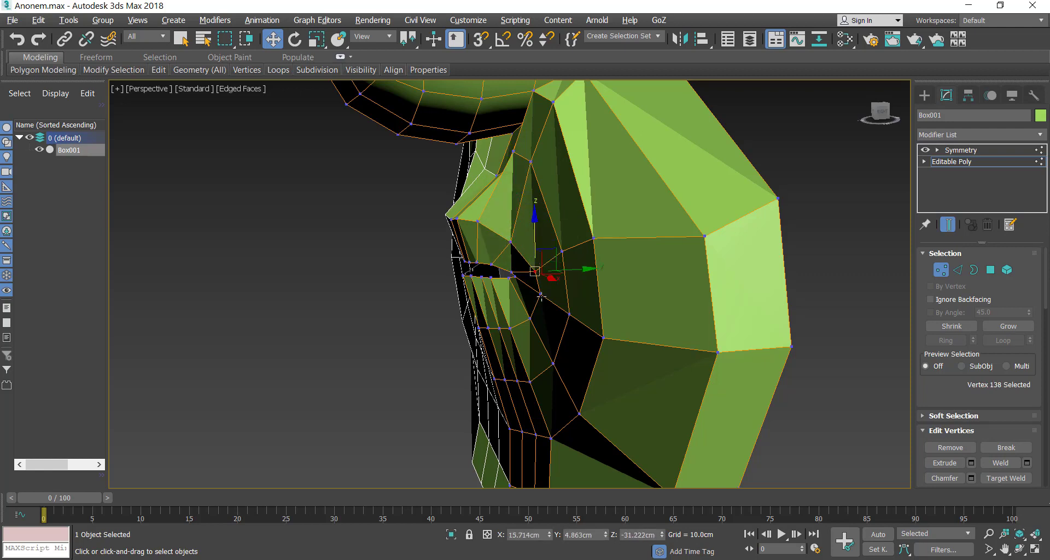
{"action": "left_click", "coordinate": [479, 327]}
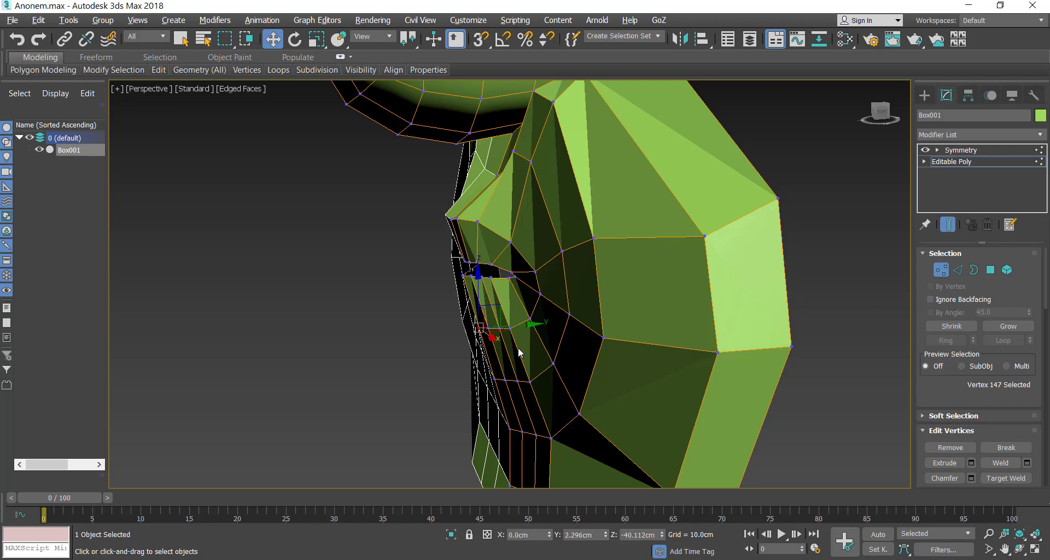
- Push the inner loop's three vertices around the opening's outer corner inward along positive Y
{"action": "left_click", "coordinate": [1019, 549]}
{"action": "left_click_drag", "start_coordinate": [453, 264], "coordinate": [548, 241]}
{"action": "right_click", "coordinate": [554, 257]}
{"action": "left_click", "coordinate": [545, 274]}
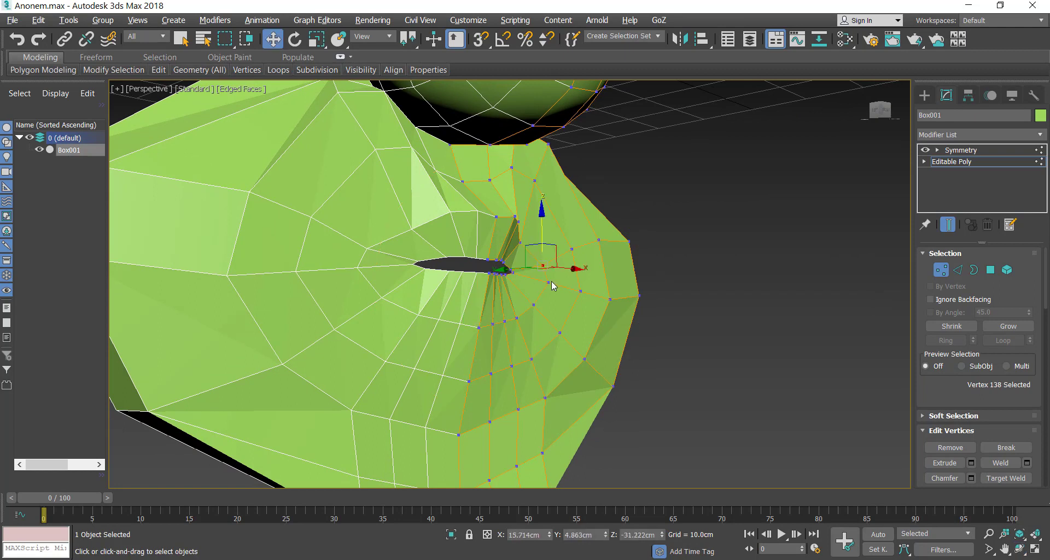
{"action": "left_click_drag", "start_coordinate": [517, 269], "coordinate": [495, 284]}
{"action": "left_click", "coordinate": [548, 283]}
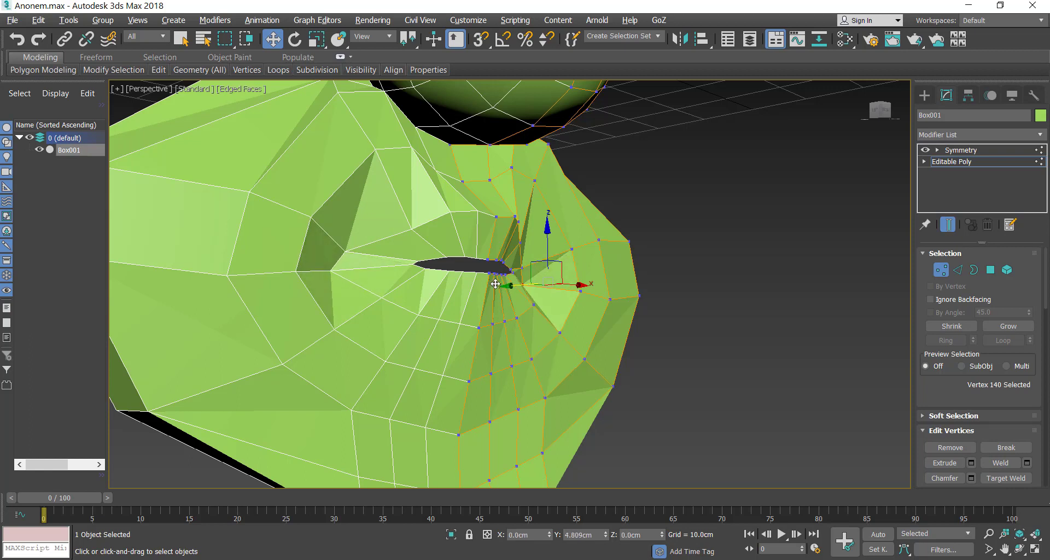
{"action": "left_click", "coordinate": [533, 305]}
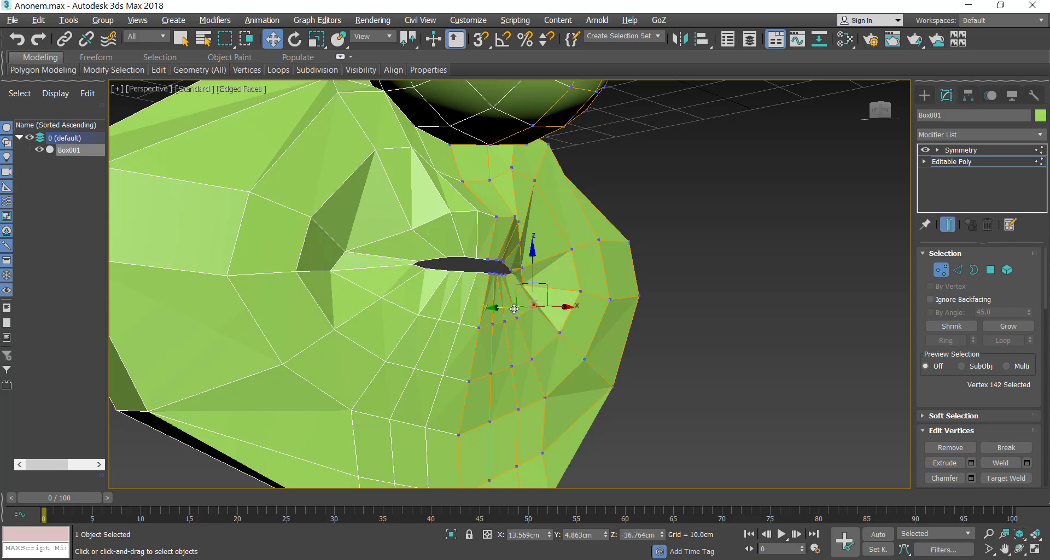
{"action": "left_click_drag", "start_coordinate": [506, 306], "coordinate": [485, 305]}
- Pull the inner loop's four vertices below the opening, nearest the centre line, outward along negative Y
{"action": "left_click", "coordinate": [516, 319]}
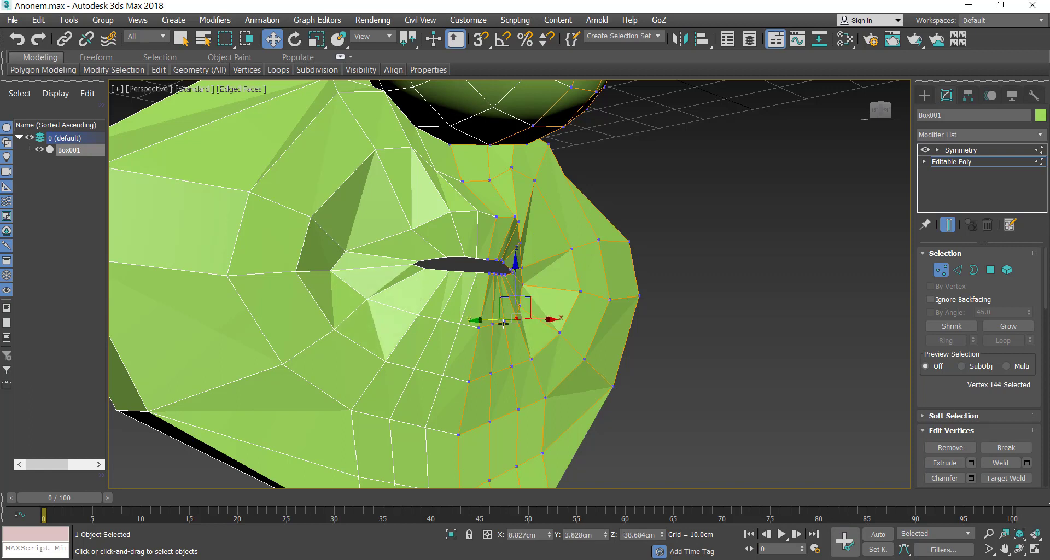
{"action": "left_click", "coordinate": [504, 322], "text": "ctrl"}
{"action": "left_click", "coordinate": [492, 324], "text": "ctrl"}
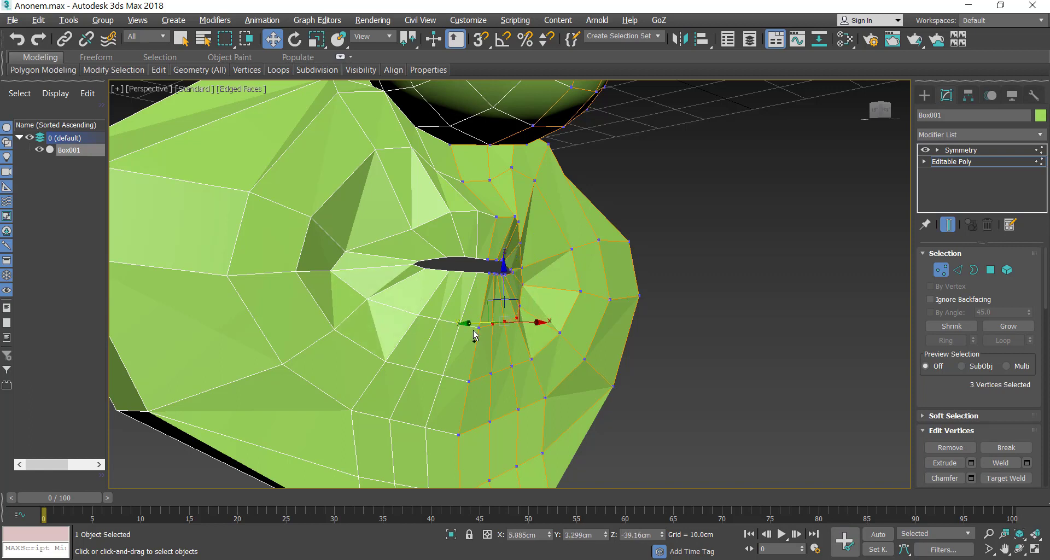
{"action": "left_click", "coordinate": [477, 328], "text": "ctrl"}
{"action": "left_click_drag", "start_coordinate": [469, 326], "coordinate": [519, 327]}
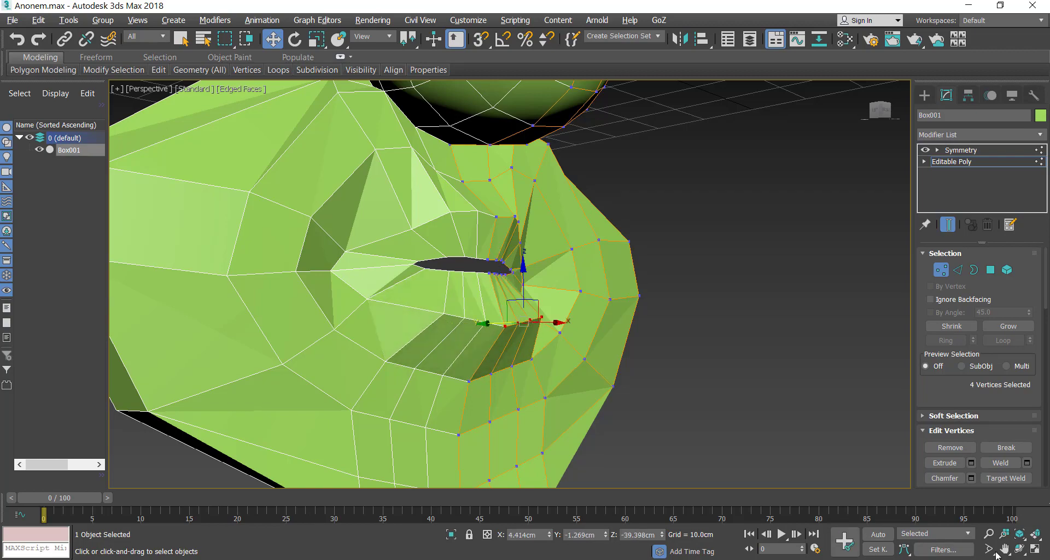
- Ease the outer two of the four lower-lip vertices back along Y, to about 1.14 cm and -0.25 cm
{"action": "left_click", "coordinate": [1019, 552]}
{"action": "left_click_drag", "start_coordinate": [585, 301], "coordinate": [464, 301]}
{"action": "right_click", "coordinate": [513, 322]}
{"action": "left_click", "coordinate": [549, 322]}
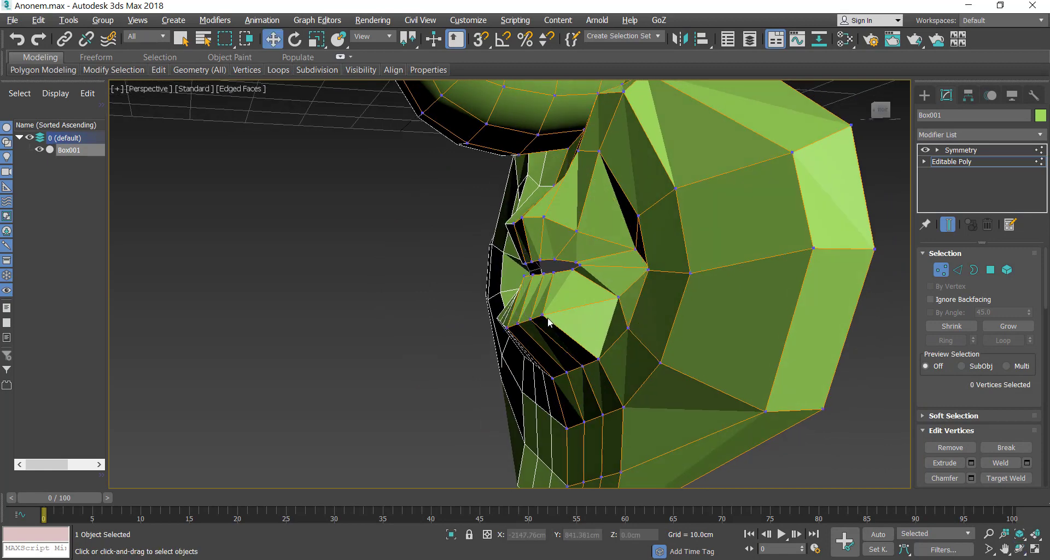
{"action": "left_click", "coordinate": [542, 315]}
{"action": "left_click_drag", "start_coordinate": [575, 317], "coordinate": [587, 318]}
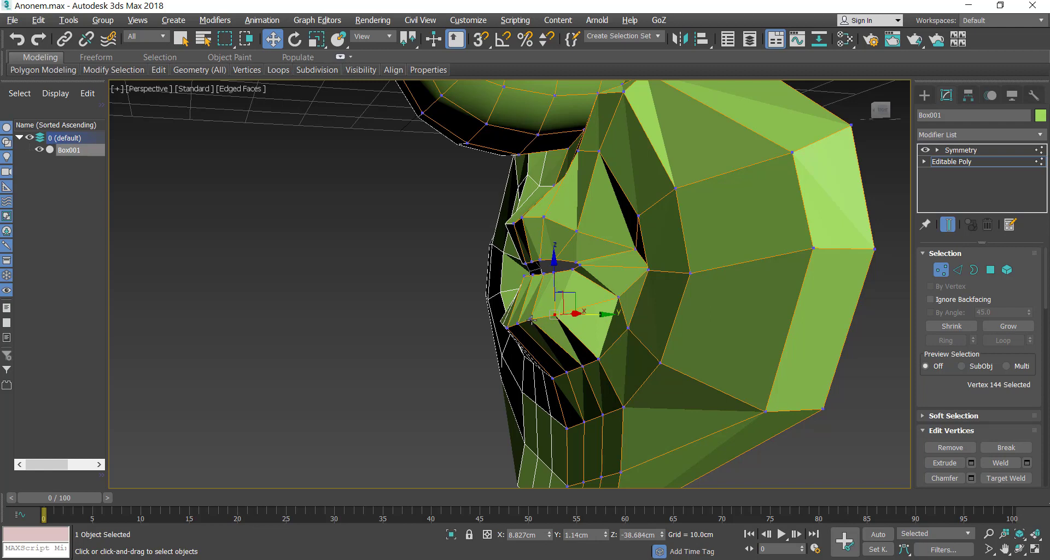
{"action": "left_click", "coordinate": [531, 319]}
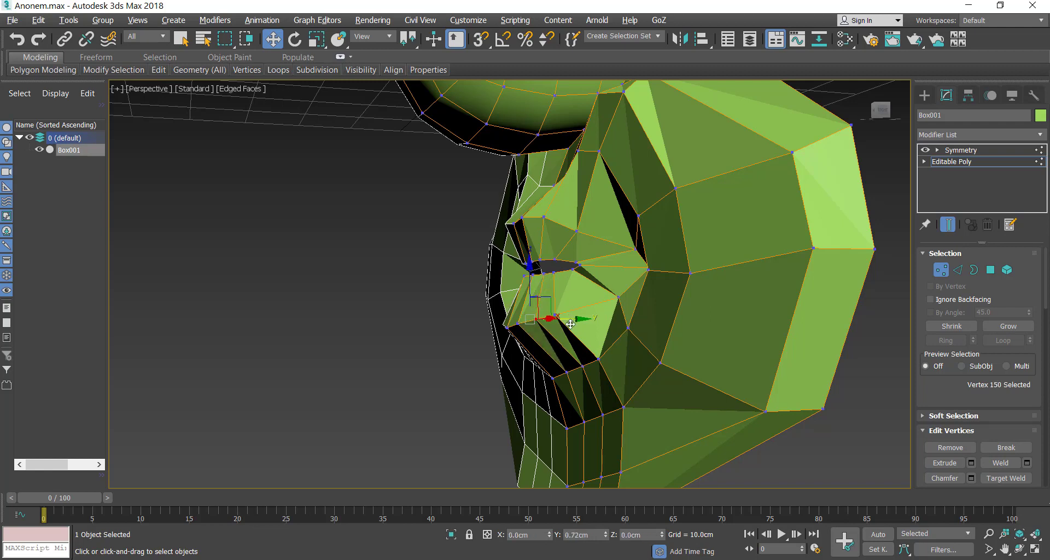
{"action": "left_click_drag", "start_coordinate": [569, 320], "coordinate": [575, 319]}
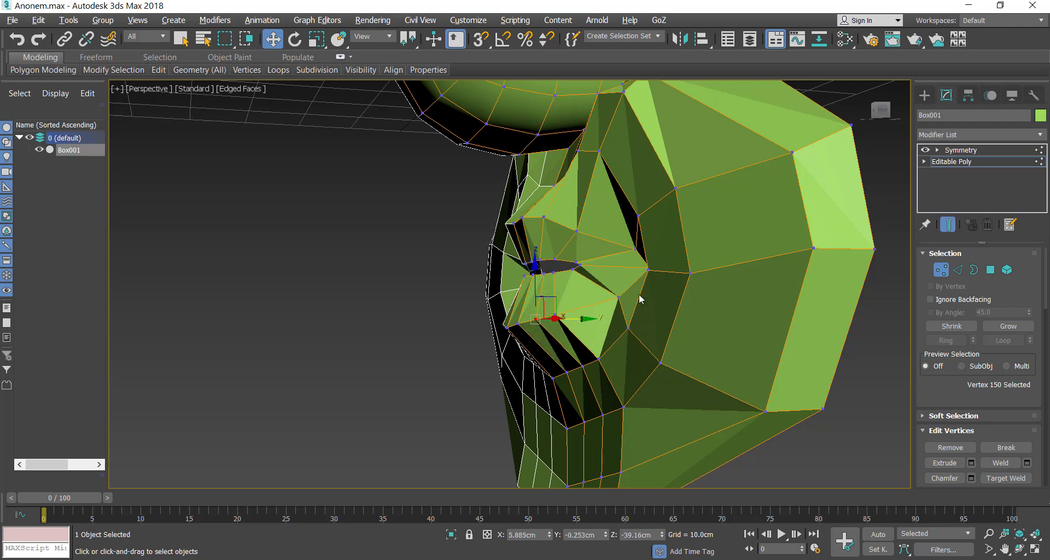
- In the front view, move the inner loop's two outer vertices of the lower lip closer to the opening
{"action": "left_click", "coordinate": [1019, 545]}
{"action": "left_click_drag", "start_coordinate": [586, 279], "coordinate": [618, 288]}
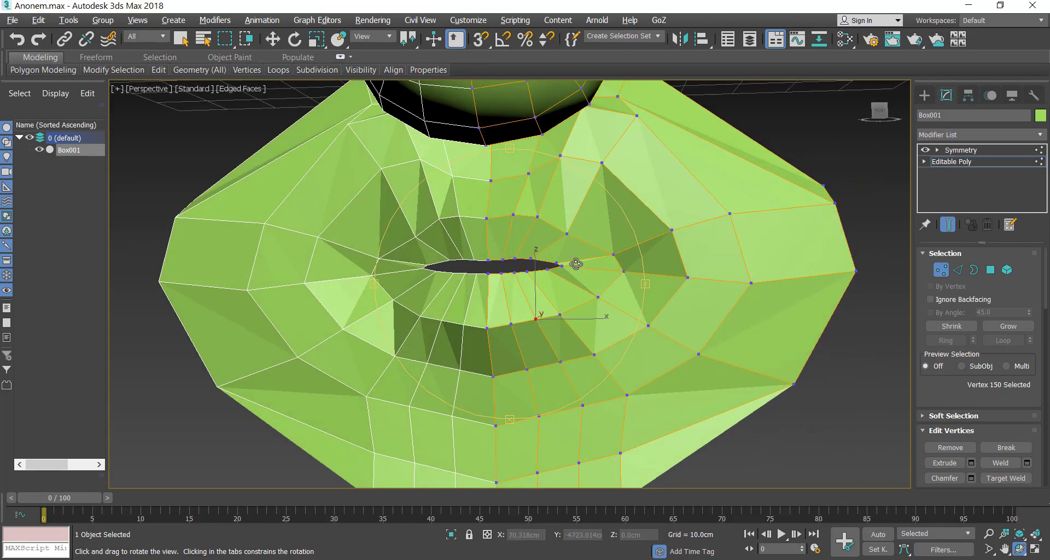
{"action": "key", "text": "alt+w"}
{"action": "right_click", "coordinate": [648, 183]}
{"action": "key", "text": "alt+w"}
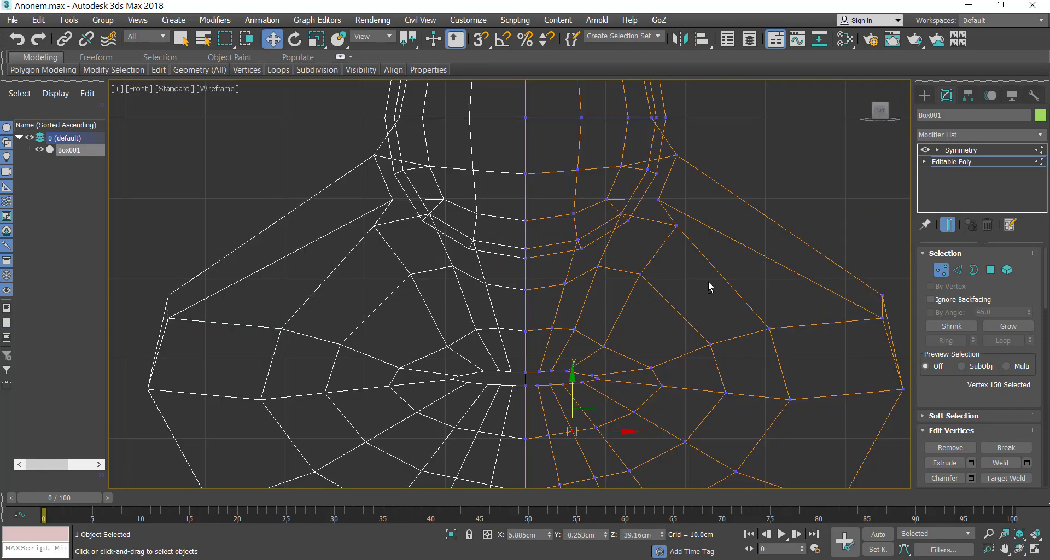
{"action": "middle_click_drag", "start_coordinate": [676, 324], "coordinate": [643, 198]}
{"action": "scroll", "coordinate": [622, 231], "scroll_direction": "up", "scroll_amount": 3}
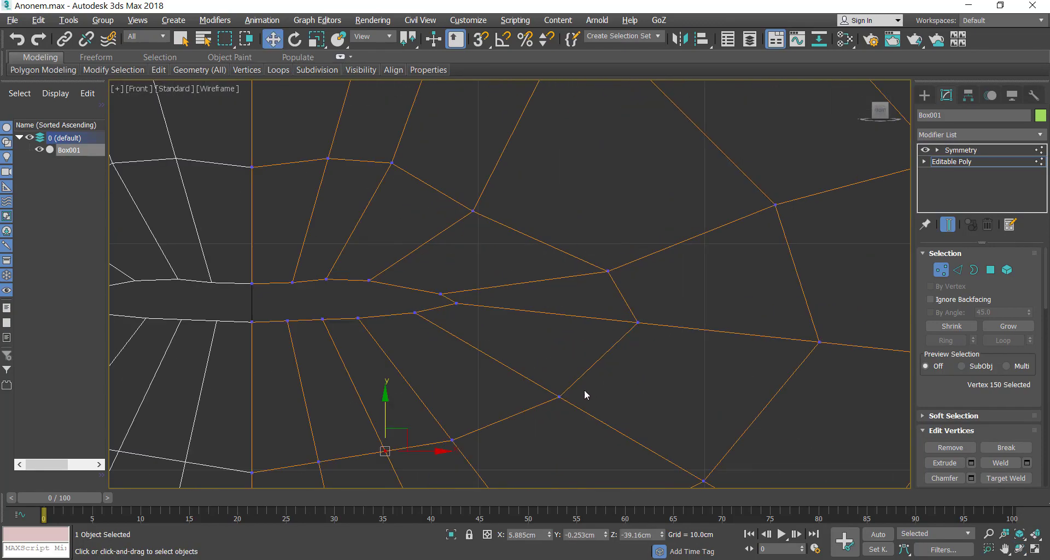
{"action": "left_click", "coordinate": [559, 396]}
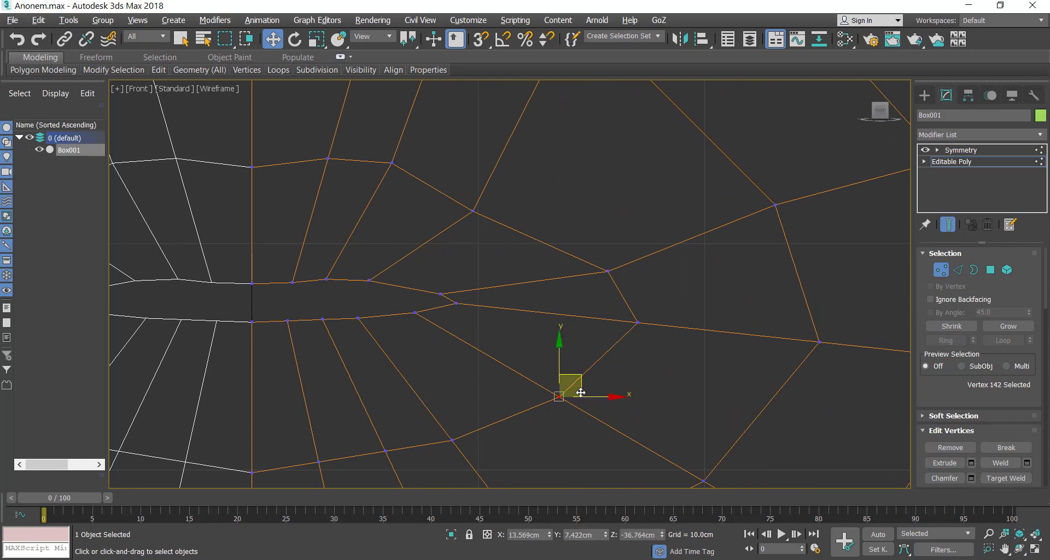
{"action": "left_click_drag", "start_coordinate": [581, 393], "coordinate": [512, 345]}
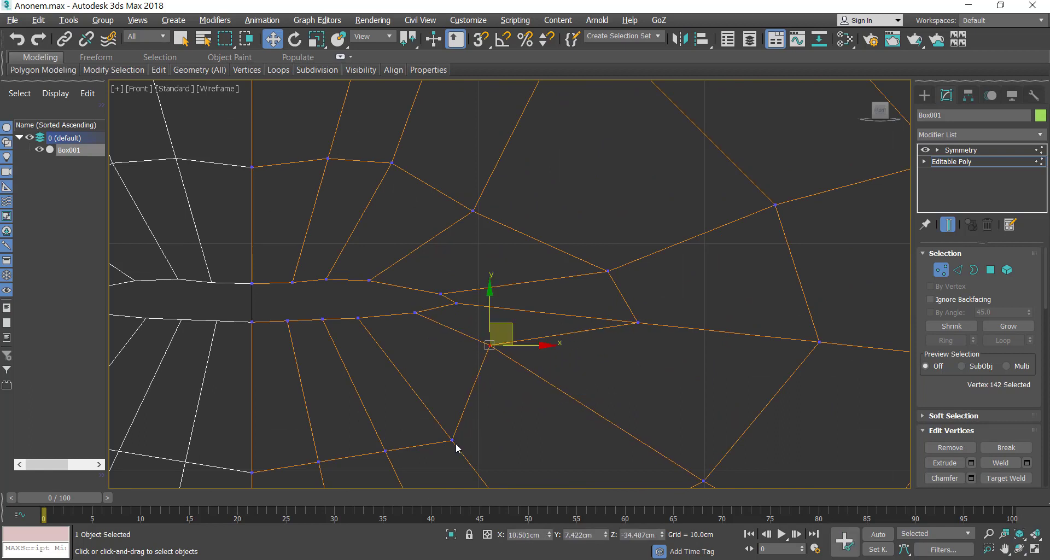
{"action": "left_click_drag", "start_coordinate": [453, 441], "coordinate": [431, 419]}
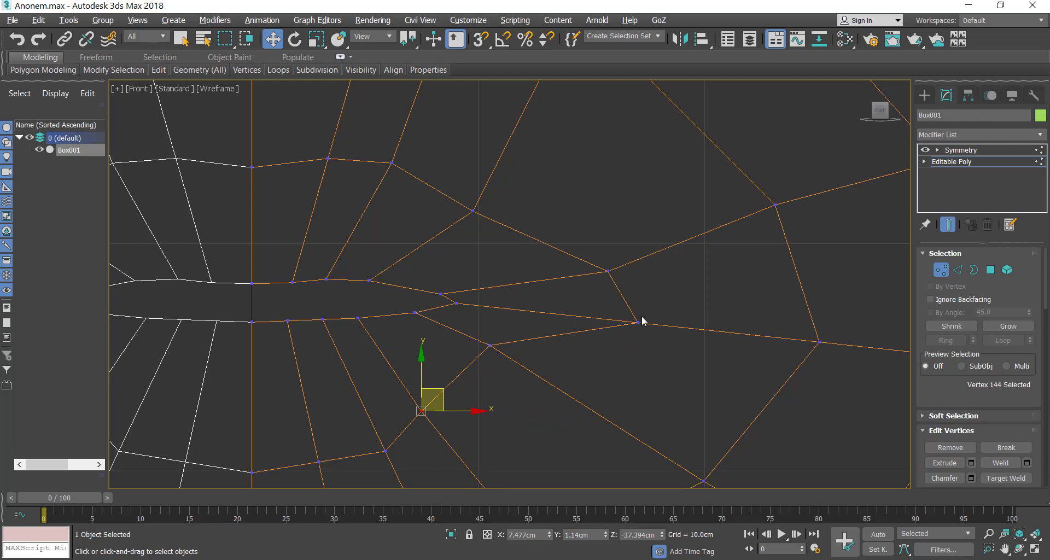
- Bring the inner loop's two side vertices close to the opening's corner and tuck the vertex below them further in
{"action": "left_click_drag", "start_coordinate": [637, 322], "coordinate": [516, 312]}
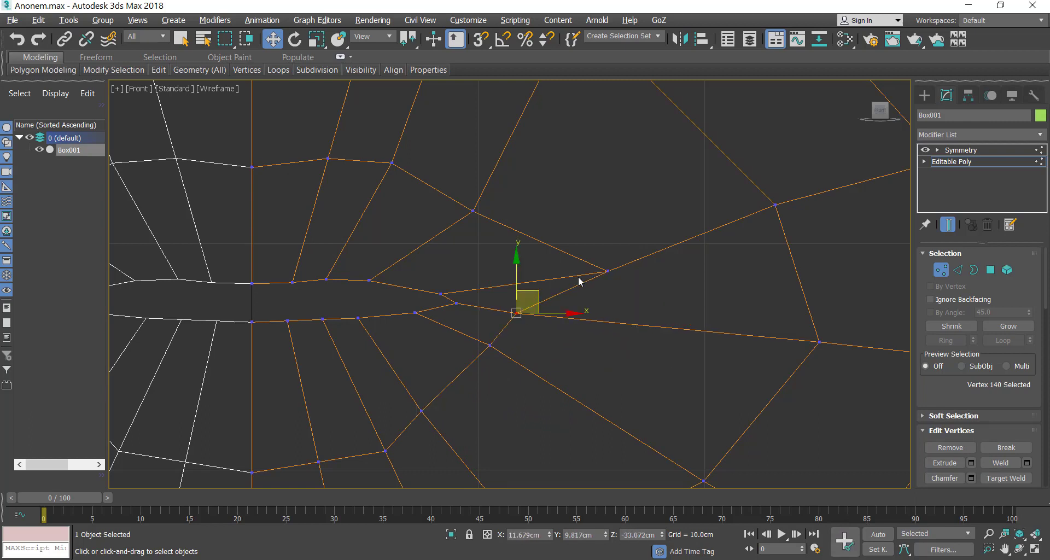
{"action": "left_click", "coordinate": [607, 270]}
{"action": "left_click_drag", "start_coordinate": [636, 255], "coordinate": [487, 307]}
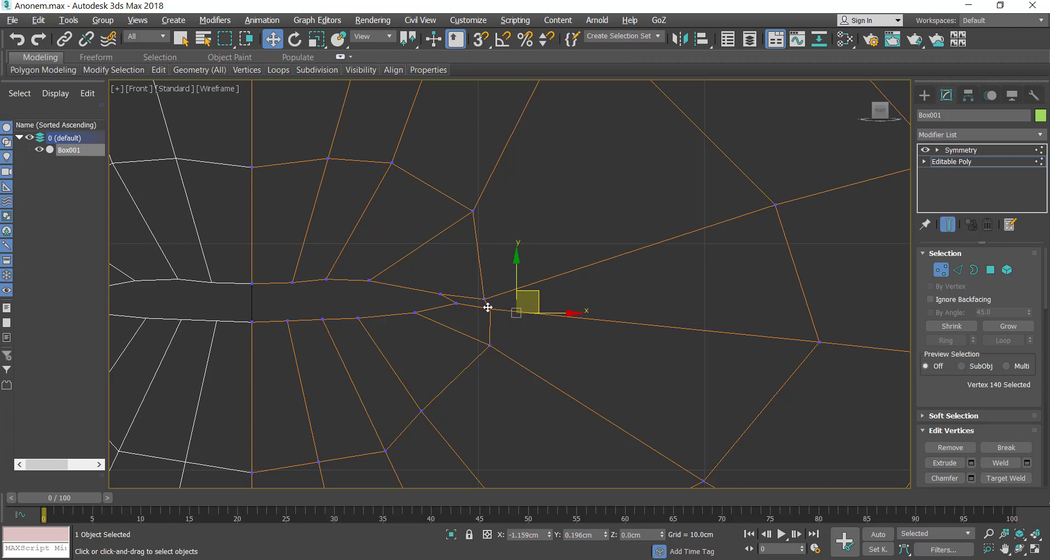
{"action": "left_click_drag", "start_coordinate": [491, 346], "coordinate": [470, 338]}
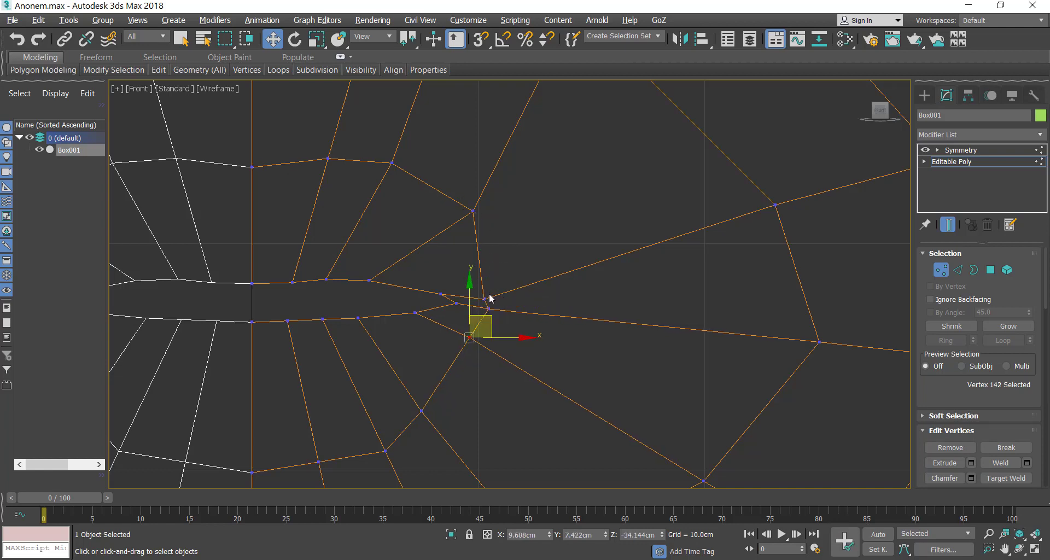
- Shift the four vertices clustered at the opening's corner outward along X by about 1.9 cm
{"action": "left_click_drag", "start_coordinate": [464, 316], "coordinate": [488, 310]}
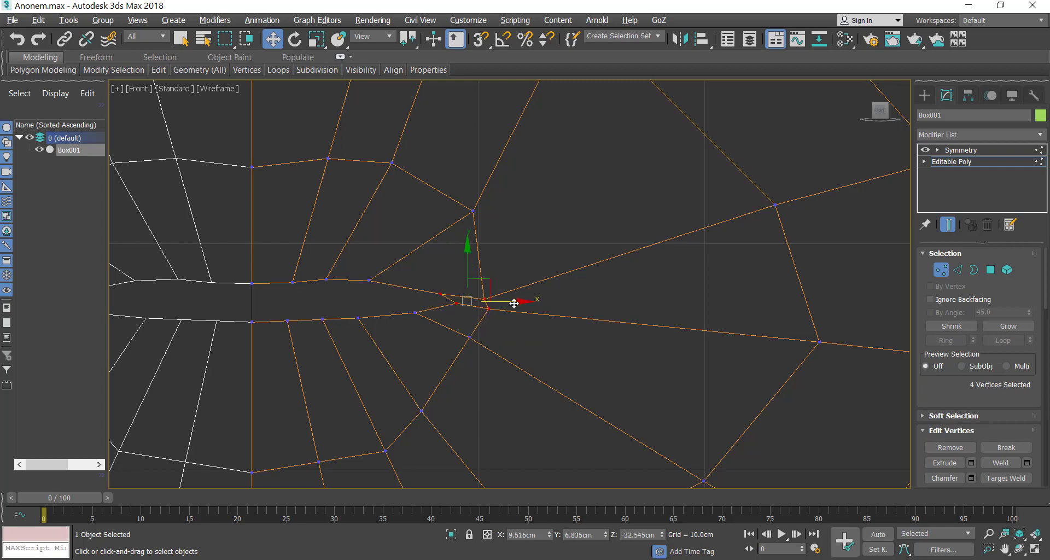
{"action": "left_click_drag", "start_coordinate": [521, 299], "coordinate": [563, 290]}
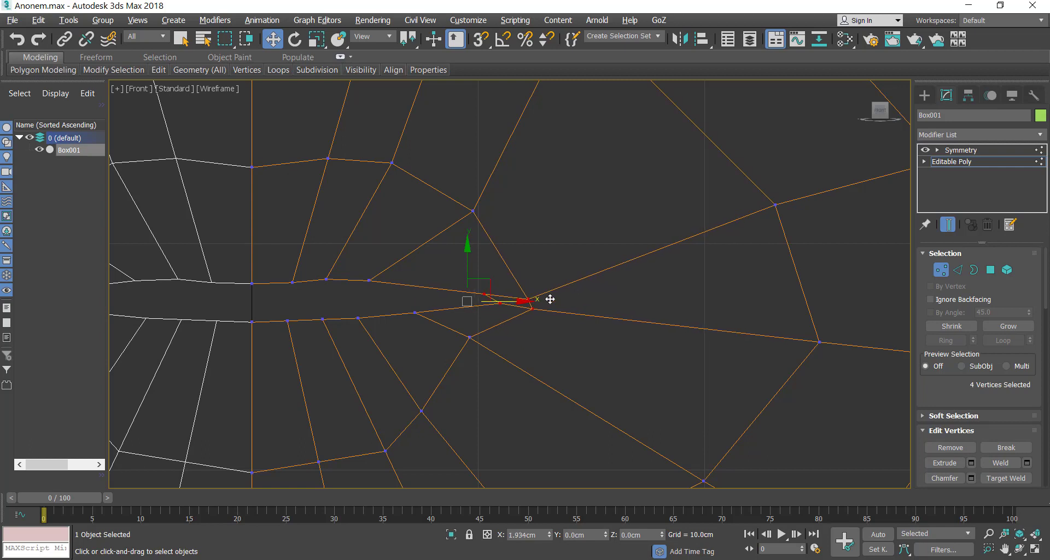
{"action": "left_click", "coordinate": [527, 316]}
- Move the upper pair of corner vertices up and slightly toward the centre line to open the corner
{"action": "left_click", "coordinate": [473, 211]}
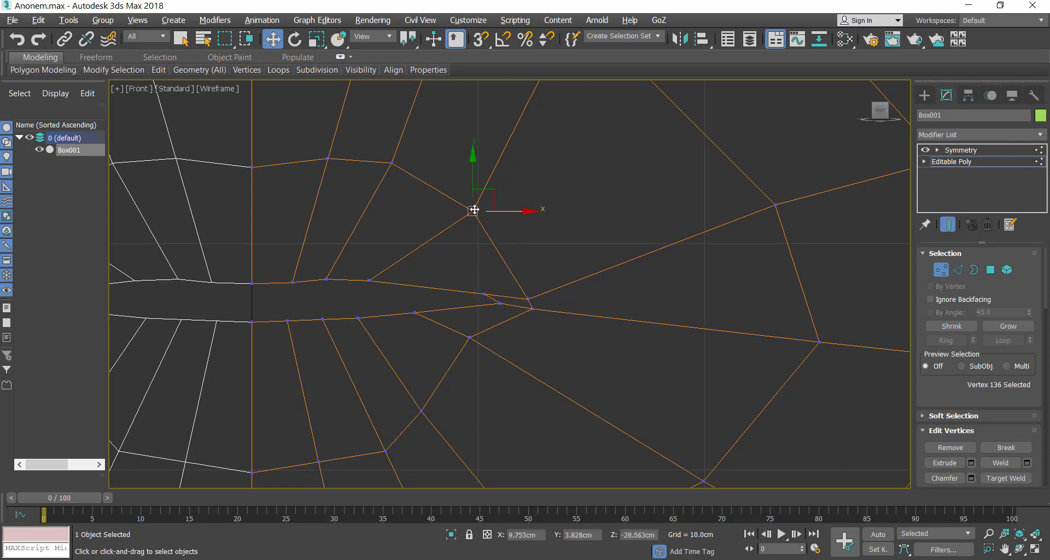
{"action": "left_click", "coordinate": [528, 299]}
{"action": "left_click_drag", "start_coordinate": [544, 280], "coordinate": [514, 259]}
{"action": "left_click", "coordinate": [485, 294], "text": "ctrl"}
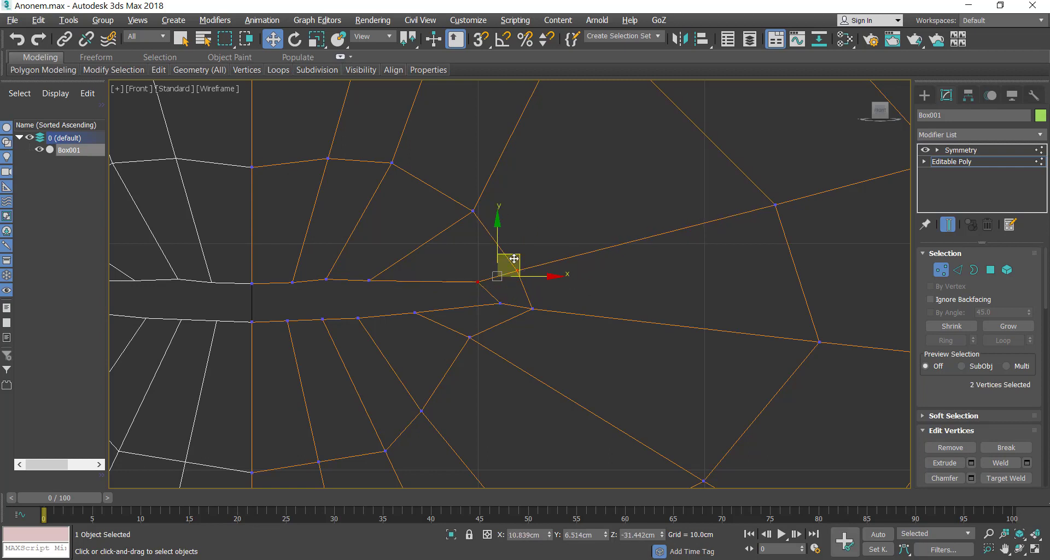
{"action": "left_click", "coordinate": [540, 321]}
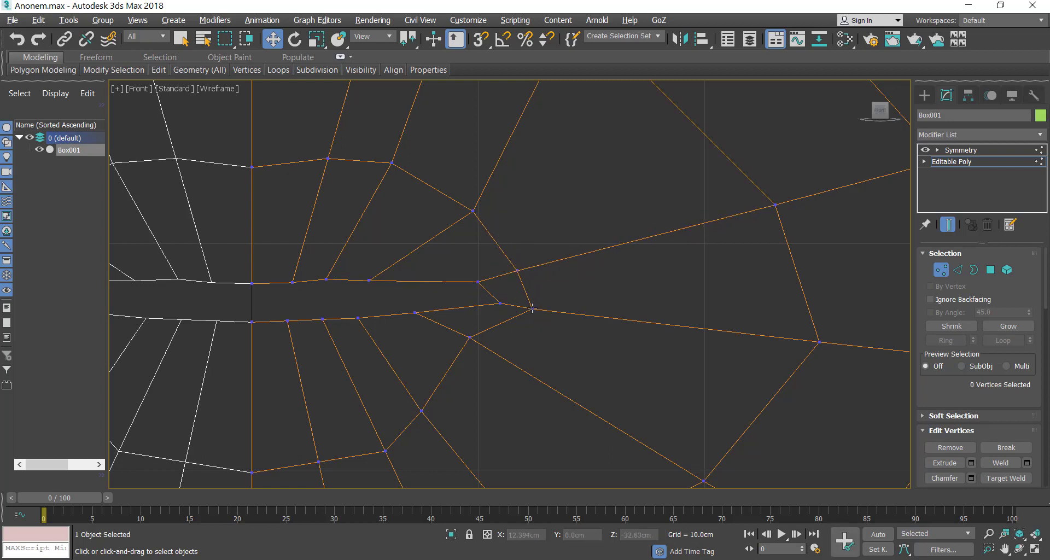
- Lower the rim and inner-loop vertices just below the corner slightly, and move the inner-loop one further down and outward
{"action": "left_click", "coordinate": [470, 338]}
{"action": "left_click", "coordinate": [416, 312], "text": "ctrl"}
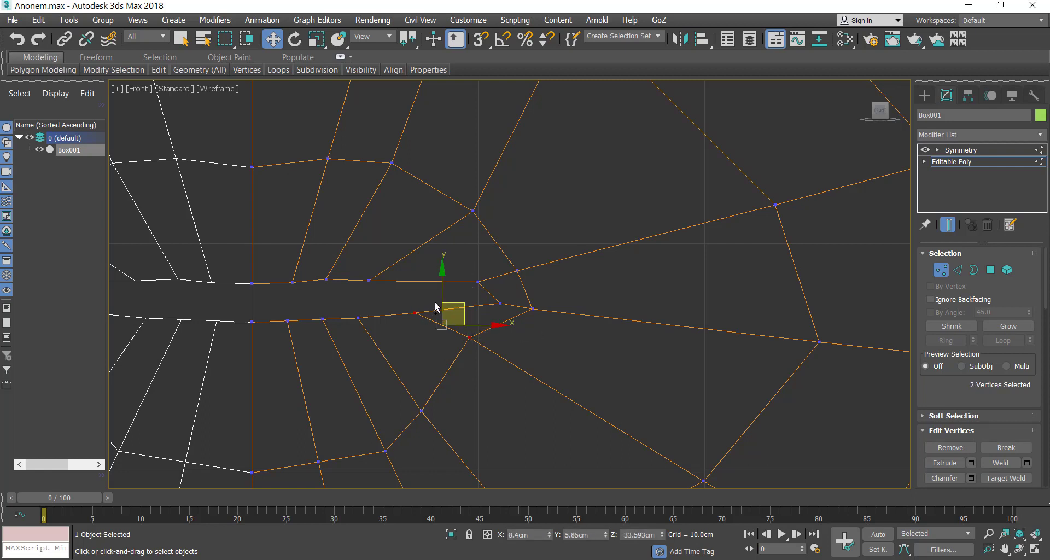
{"action": "left_click_drag", "start_coordinate": [450, 303], "coordinate": [450, 308]}
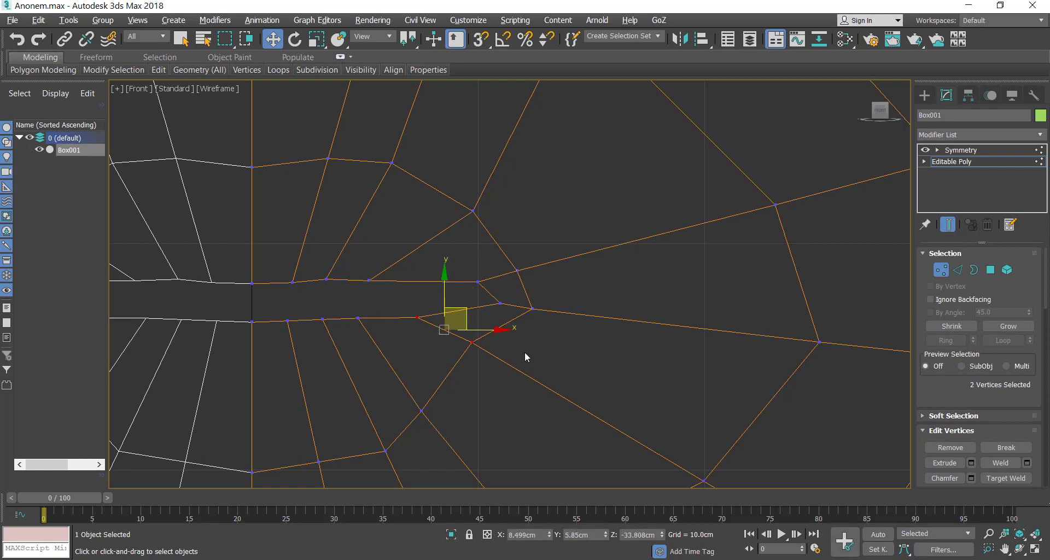
{"action": "left_click", "coordinate": [478, 349]}
{"action": "left_click_drag", "start_coordinate": [469, 343], "coordinate": [477, 357]}
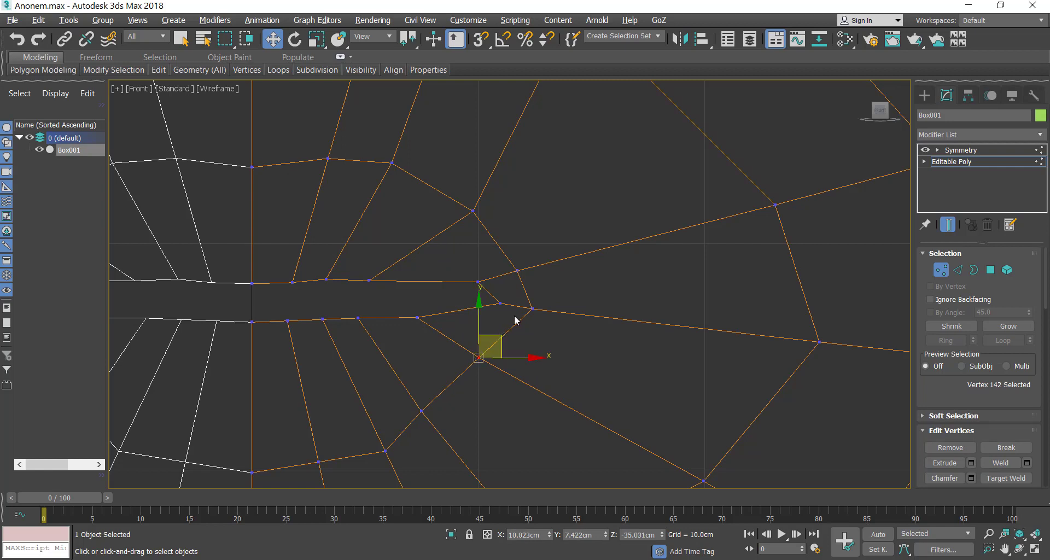
- Lower the bottom pair of corner vertices to widen the end of the opening
{"action": "left_click", "coordinate": [501, 304]}
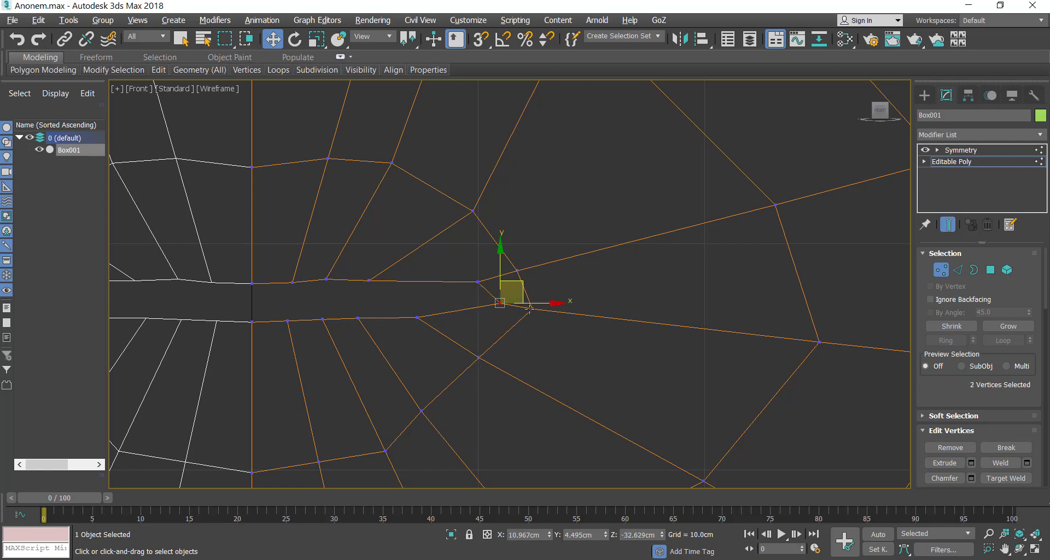
{"action": "left_click_drag", "start_coordinate": [518, 274], "coordinate": [501, 304]}
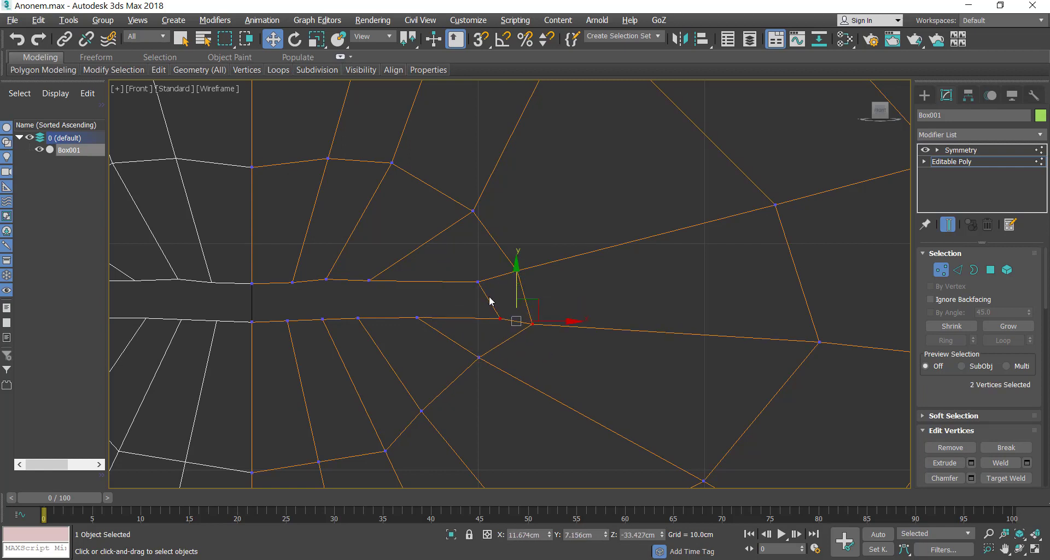
{"action": "left_click", "coordinate": [678, 322]}
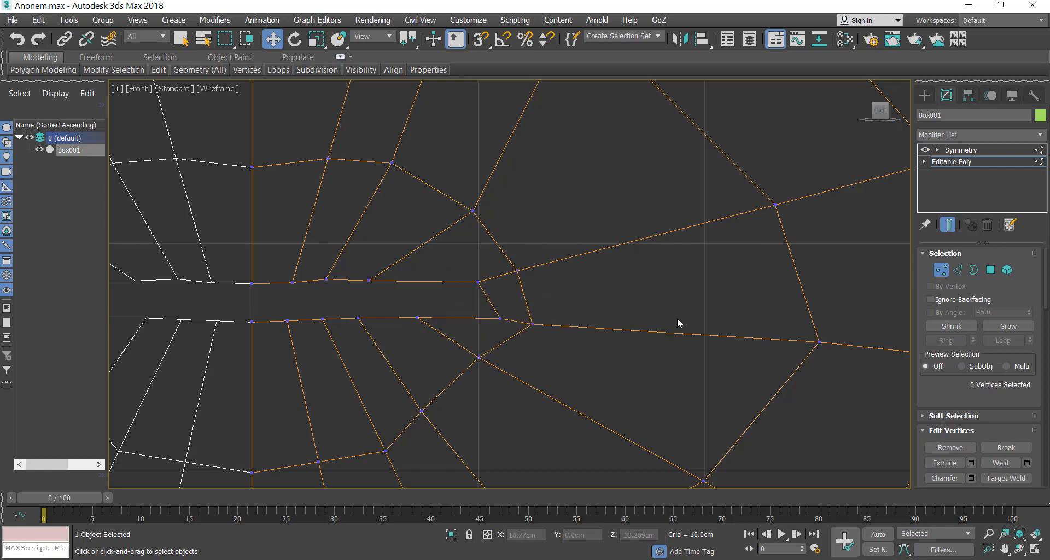
- Connect the ring of edges running outward from the mouth corner with one segment, adding a single loop between them
{"action": "left_click", "coordinate": [958, 269]}
{"action": "left_click", "coordinate": [800, 284]}
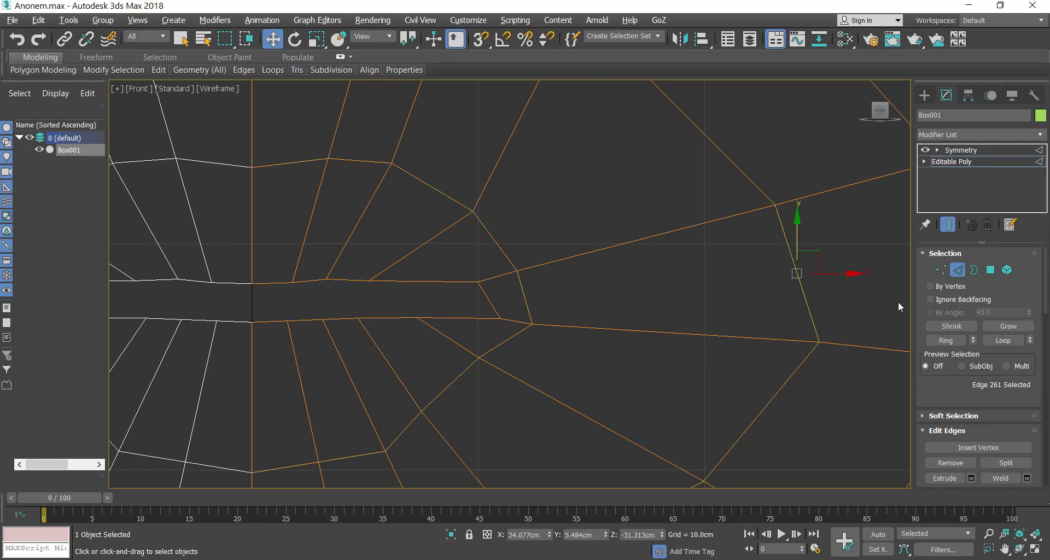
{"action": "left_click", "coordinate": [946, 341]}
{"action": "right_click", "coordinate": [666, 293]}
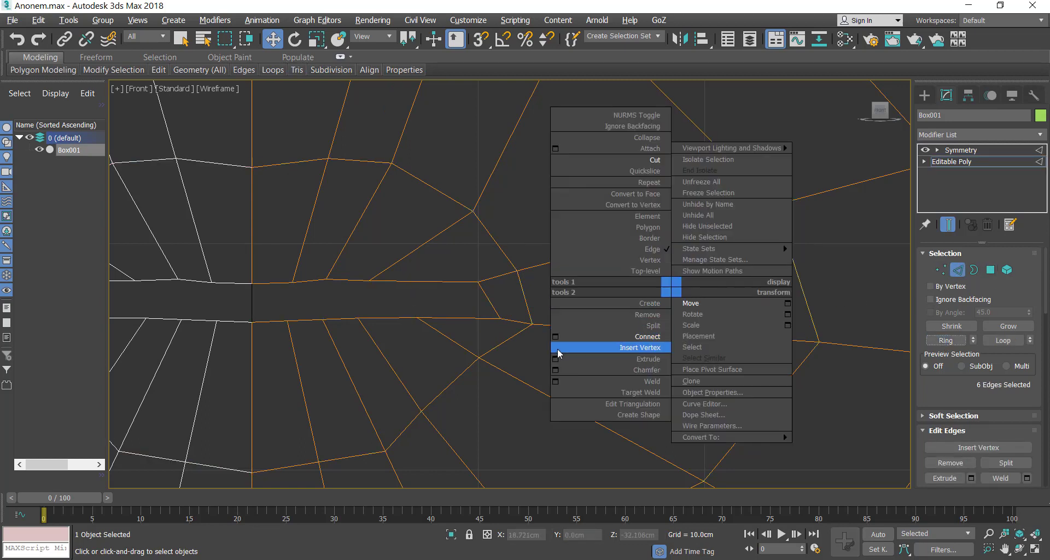
{"action": "left_click", "coordinate": [554, 337]}
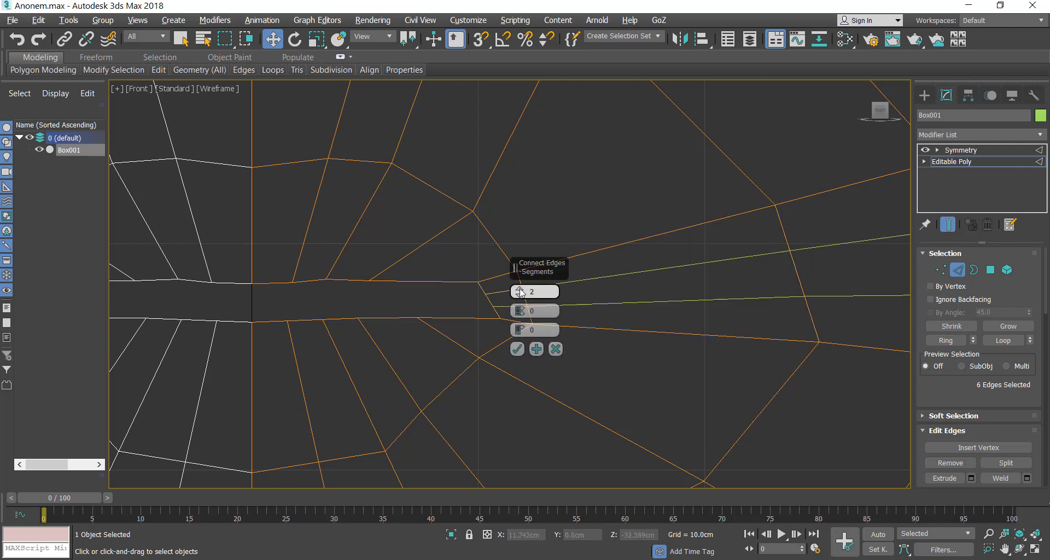
{"action": "left_click", "coordinate": [517, 349]}
- Move the two new vertices at the mouth corner outward along X to draw the corner into a point
{"action": "left_click", "coordinate": [940, 269]}
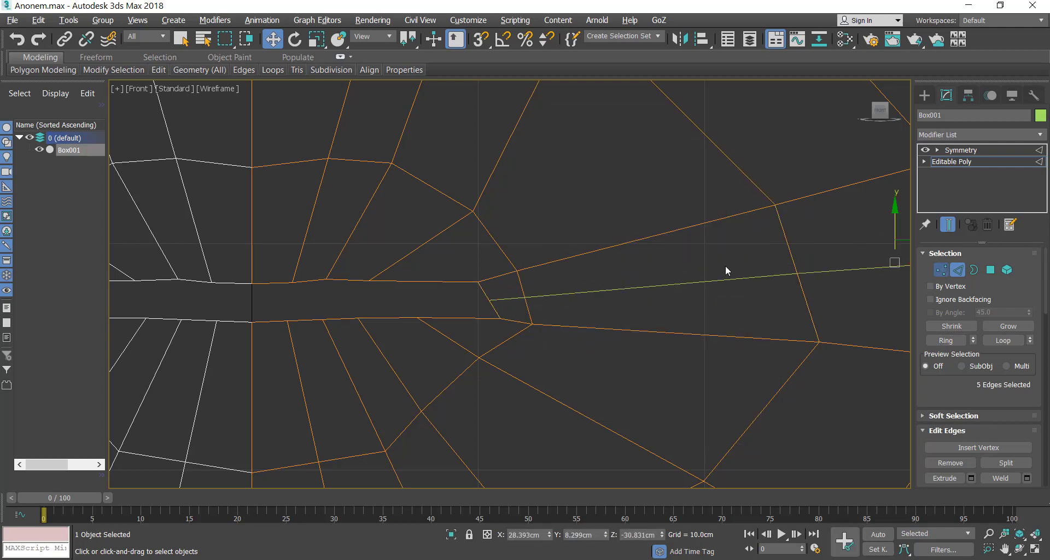
{"action": "left_click_drag", "start_coordinate": [483, 296], "coordinate": [571, 300]}
{"action": "left_click", "coordinate": [563, 320]}
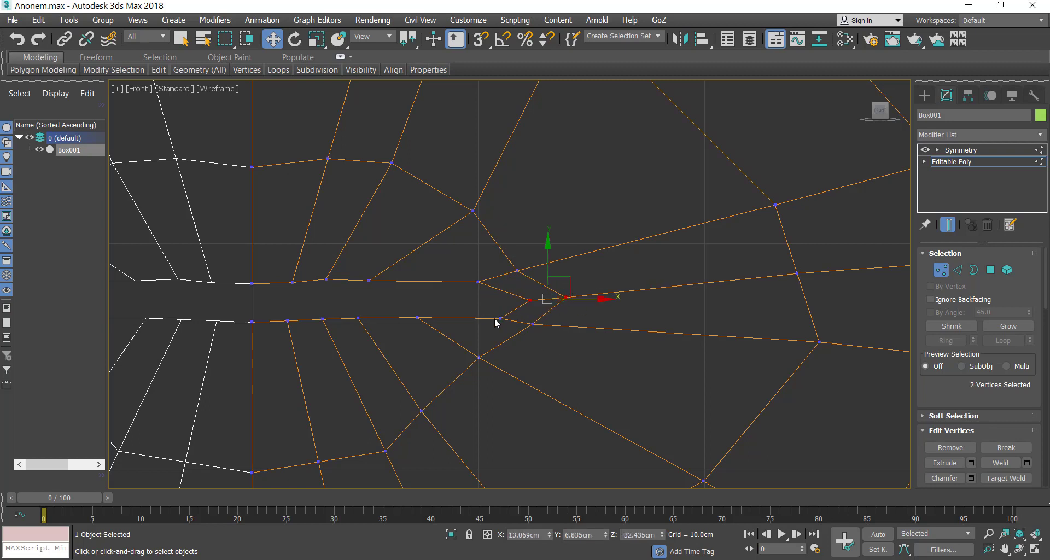
- Shift the lower pair of corner vertices toward the centre line and slightly up, and move the upper outer corner vertex slightly outward and up
{"action": "left_click_drag", "start_coordinate": [546, 332], "coordinate": [518, 302]}
{"action": "left_click", "coordinate": [517, 271]}
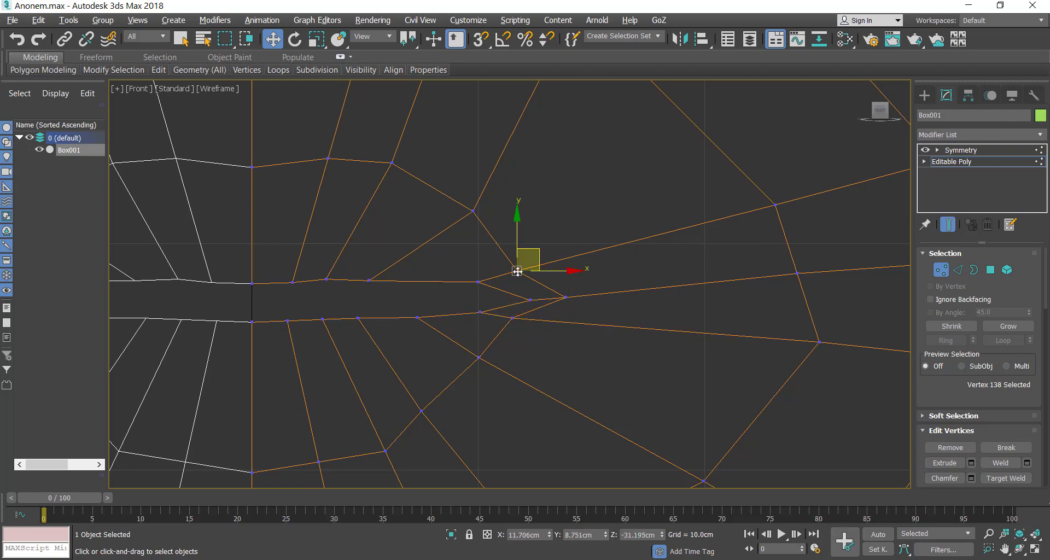
{"action": "left_click_drag", "start_coordinate": [536, 254], "coordinate": [548, 244]}
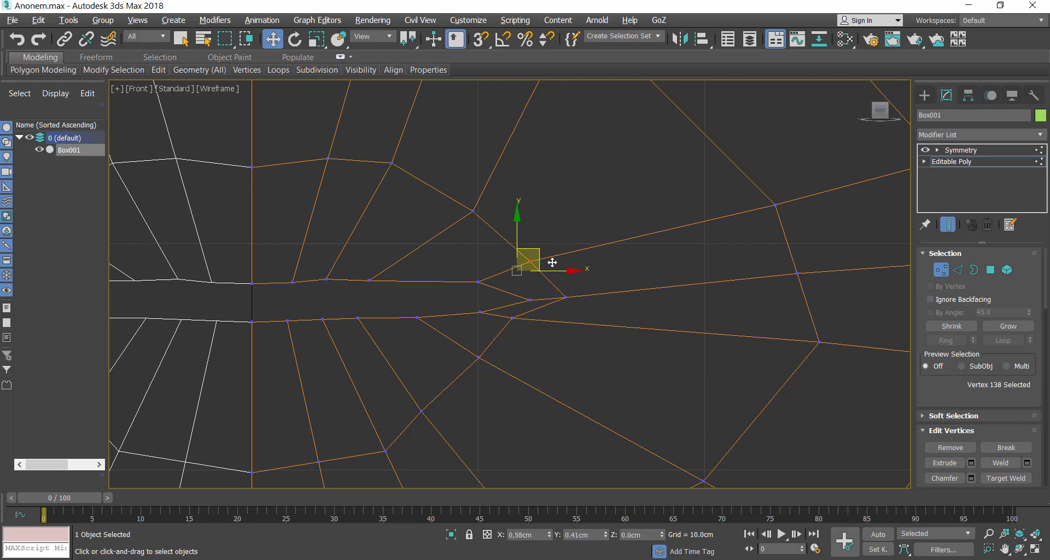
{"action": "left_click", "coordinate": [549, 332]}
- In the Perspective view, pull the outer vertex just below the mouth corner slightly forward along Y
{"action": "key", "text": "alt+w"}
{"action": "left_click", "coordinate": [609, 454]}
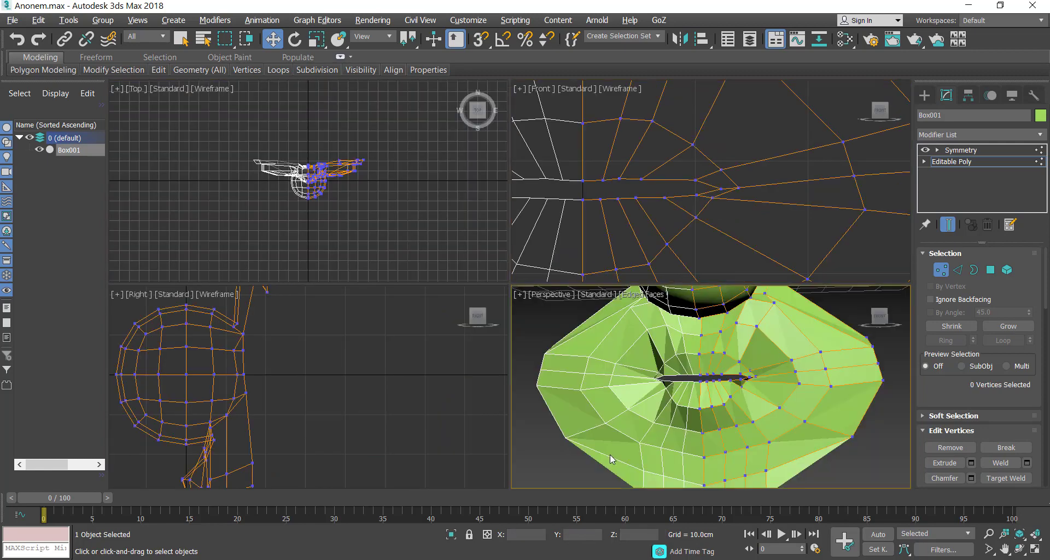
{"action": "key", "text": "alt+w"}
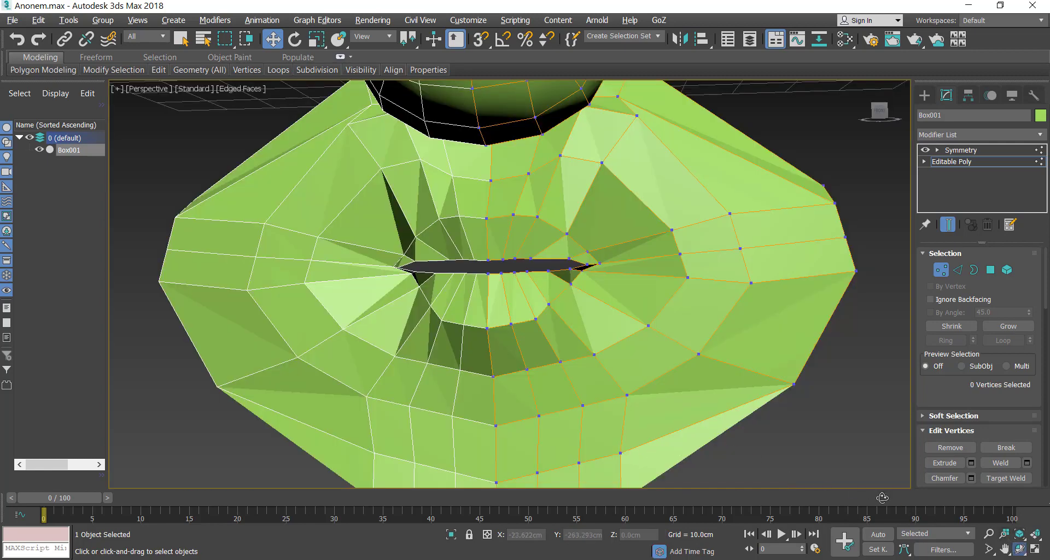
{"action": "left_click", "coordinate": [1019, 549]}
{"action": "left_click_drag", "start_coordinate": [564, 277], "coordinate": [501, 273]}
{"action": "key", "text": "w"}
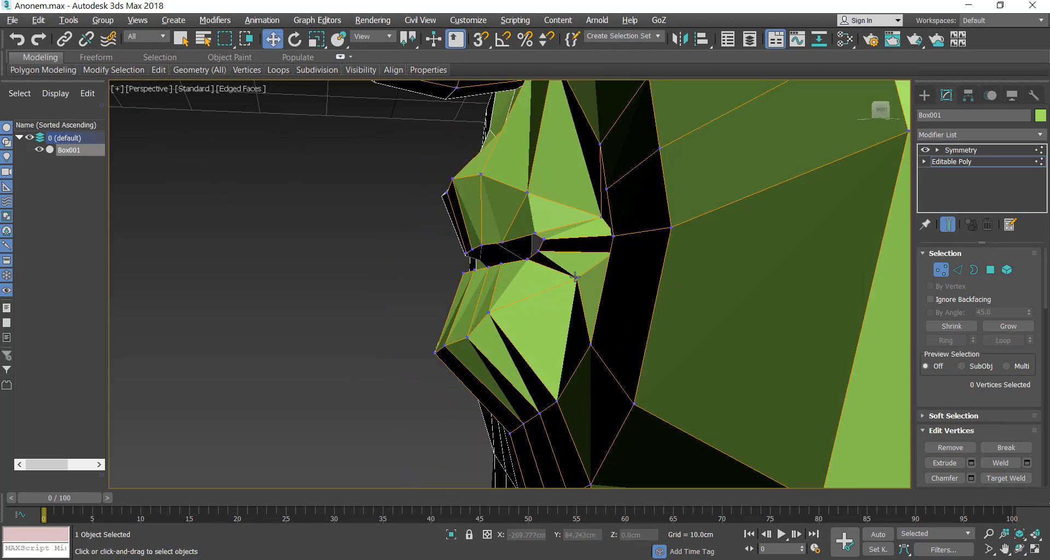
{"action": "left_click", "coordinate": [577, 278]}
{"action": "left_click_drag", "start_coordinate": [601, 278], "coordinate": [550, 249]}
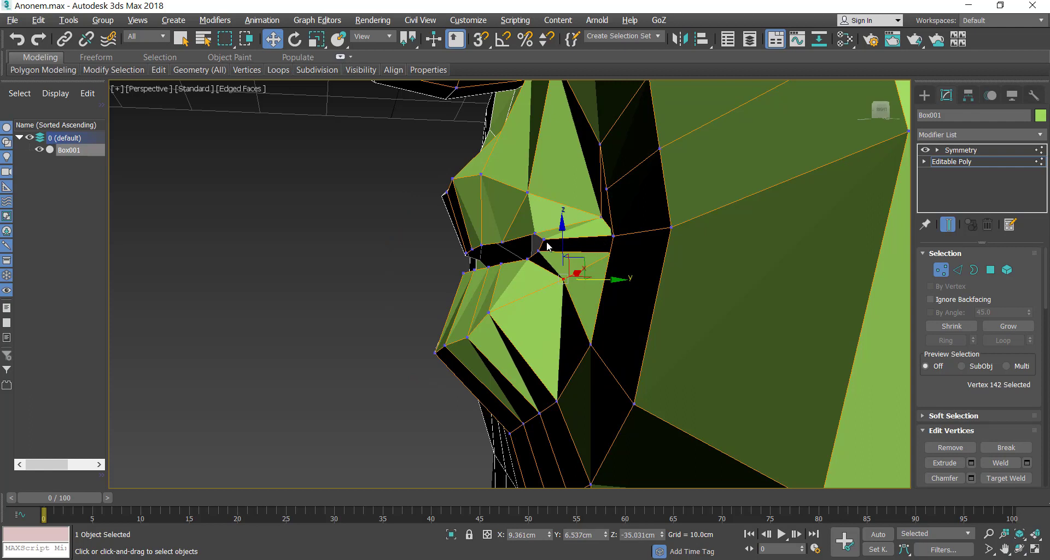
- Push the three inner vertices at the mouth corner back along Y, deeper into the mouth
{"action": "left_click", "coordinate": [543, 240]}
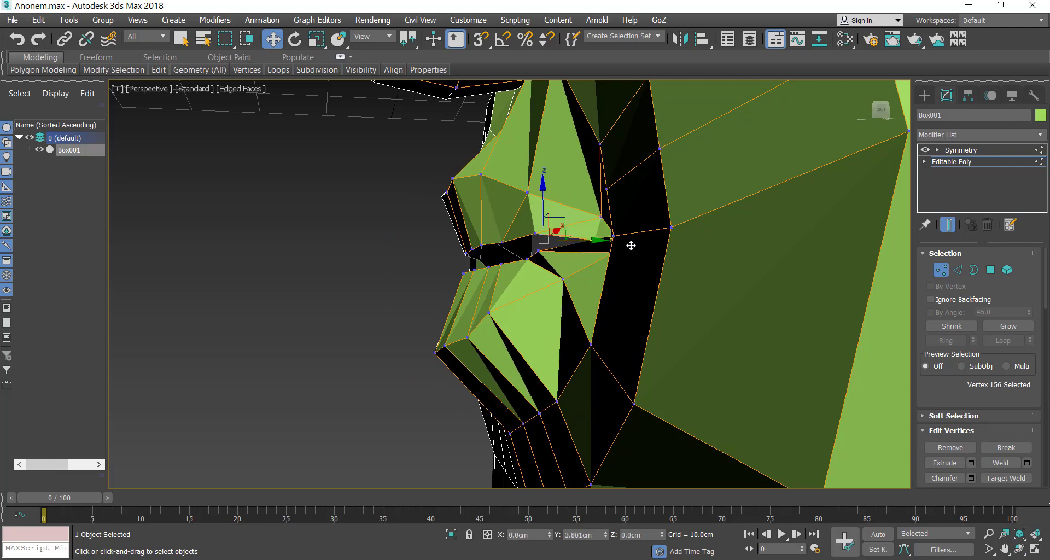
{"action": "left_click", "coordinate": [612, 236]}
{"action": "left_click", "coordinate": [538, 253]}
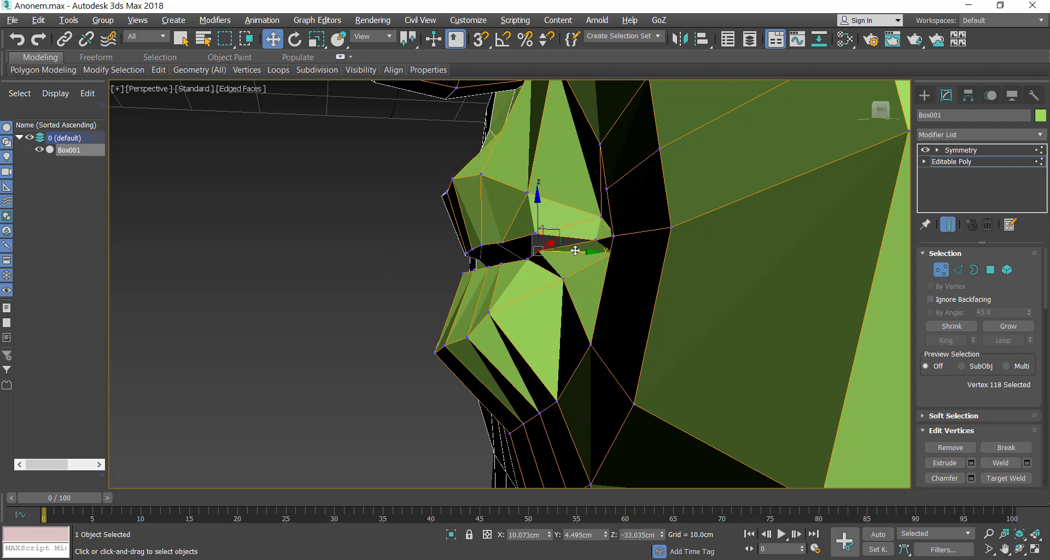
{"action": "left_click_drag", "start_coordinate": [575, 252], "coordinate": [617, 255]}
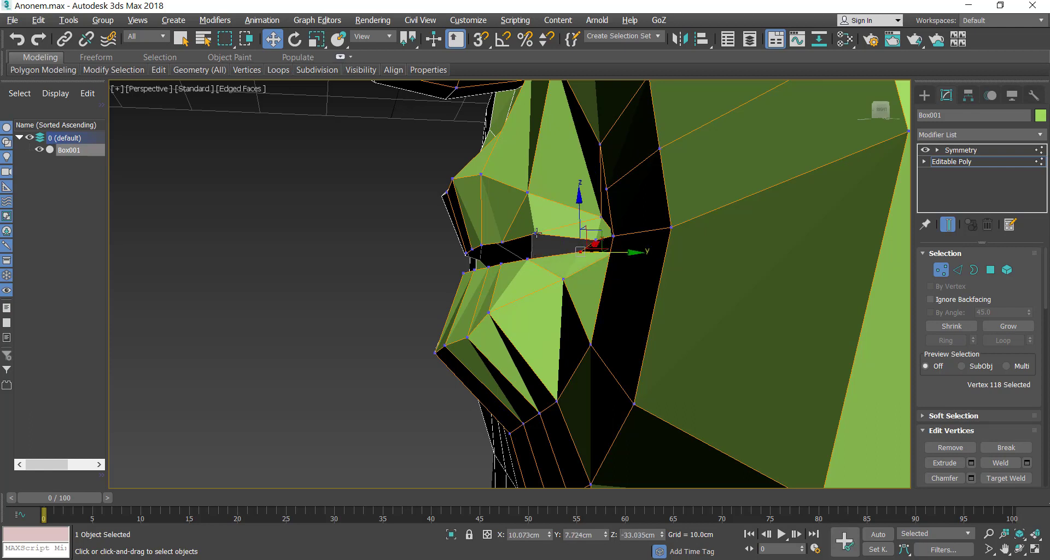
{"action": "left_click", "coordinate": [536, 233]}
{"action": "left_click_drag", "start_coordinate": [556, 236], "coordinate": [587, 237]}
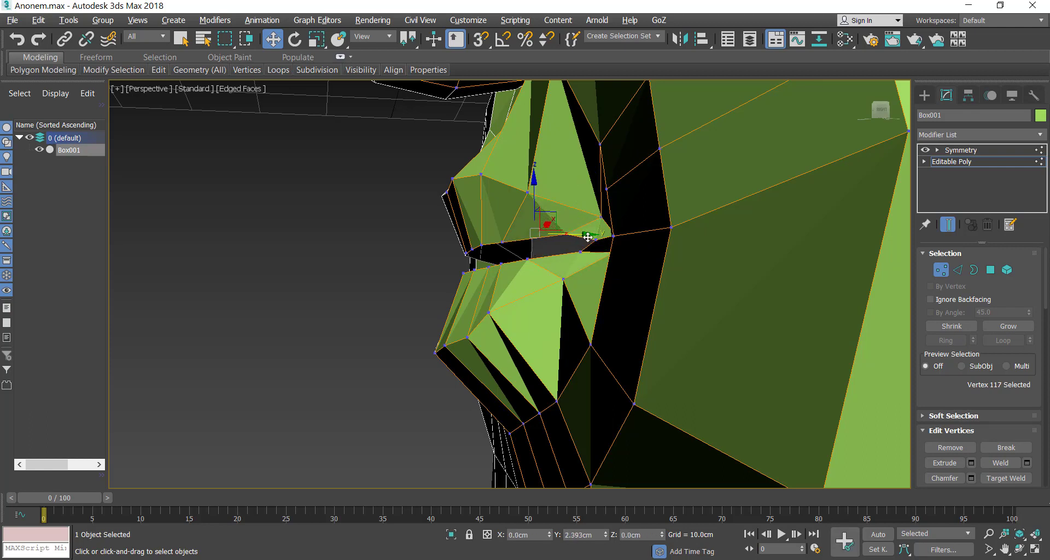
{"action": "left_click", "coordinate": [501, 241]}
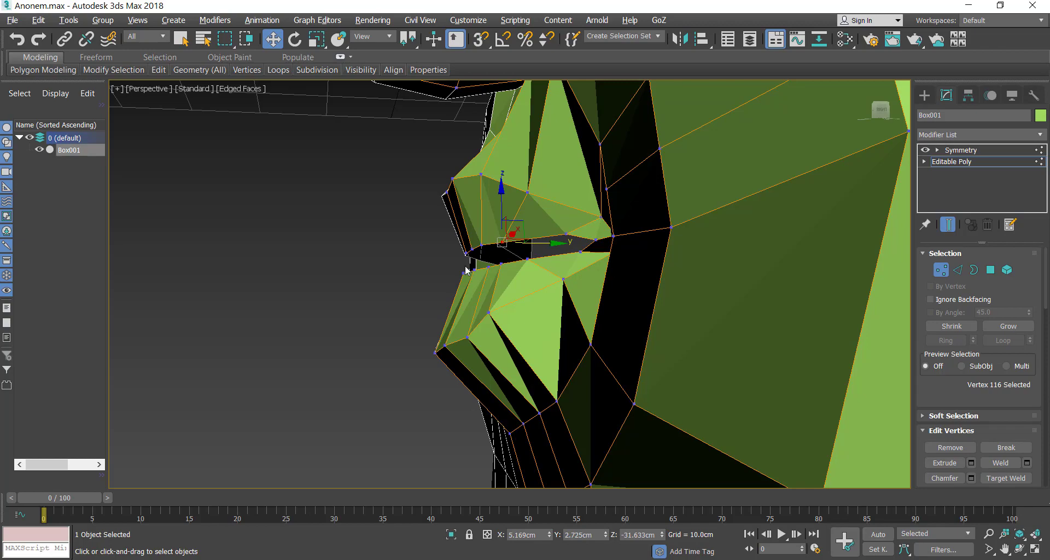
- Move the three front vertices near the lip body's widest side edge inward along X, toward the centre line
{"action": "left_click", "coordinate": [1019, 548]}
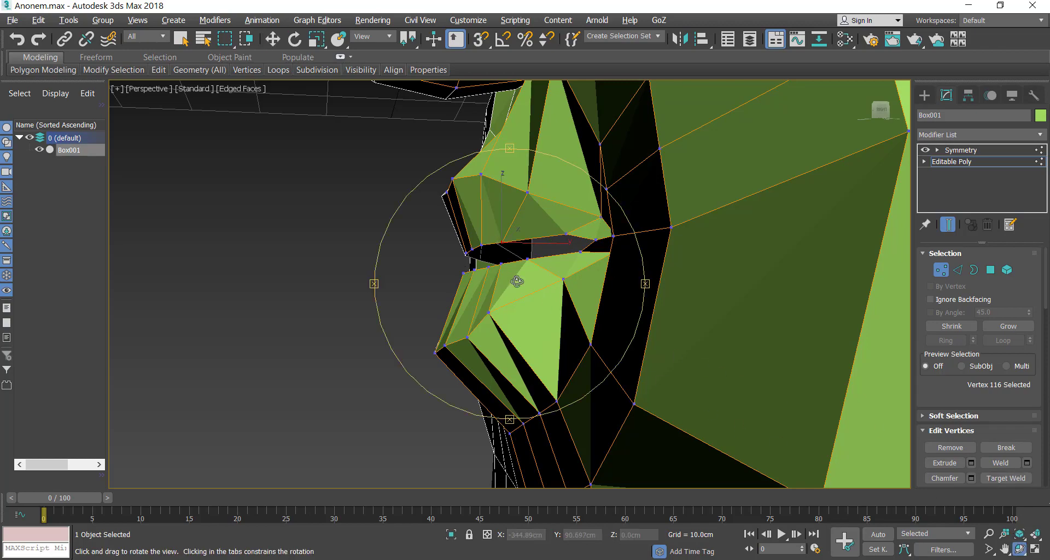
{"action": "mouse_move", "coordinate": [556, 276]}
{"action": "left_mouse_down"}
{"action": "mouse_move", "coordinate": [563, 264]}
{"action": "mouse_move", "coordinate": [609, 290]}
{"action": "mouse_move", "coordinate": [556, 277]}
{"action": "mouse_move", "coordinate": [535, 244]}
{"action": "mouse_move", "coordinate": [464, 251]}
{"action": "mouse_move", "coordinate": [536, 272]}
{"action": "mouse_move", "coordinate": [520, 269]}
{"action": "mouse_move", "coordinate": [569, 269]}
{"action": "left_mouse_up"}
{"action": "scroll", "coordinate": [458, 278], "scroll_direction": "down", "scroll_amount": 5}
{"action": "scroll", "coordinate": [515, 244], "scroll_direction": "up", "scroll_amount": 3}
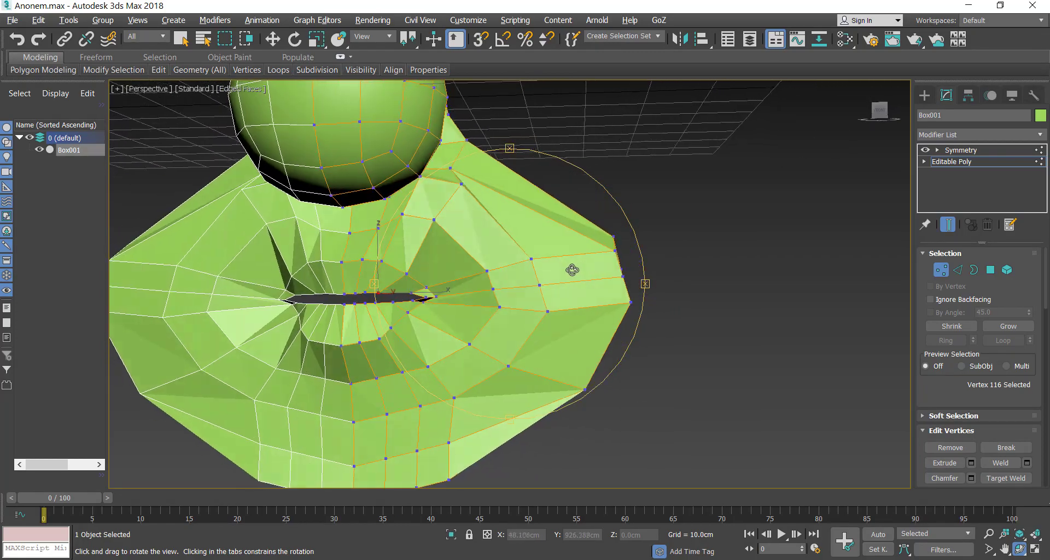
{"action": "key", "text": "w"}
{"action": "left_click", "coordinate": [613, 248]}
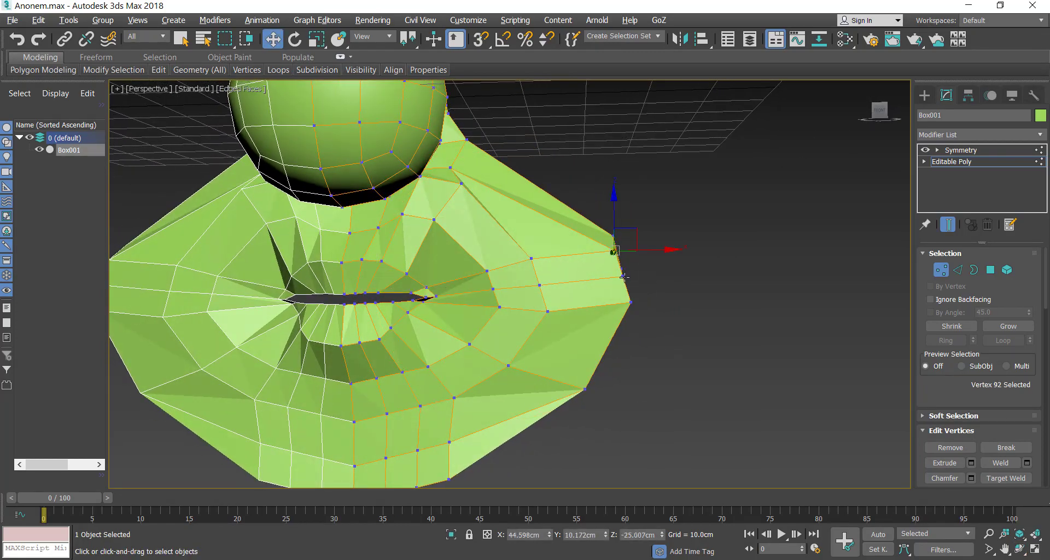
{"action": "left_click", "coordinate": [623, 275], "text": "ctrl"}
{"action": "left_click", "coordinate": [631, 302], "text": "ctrl"}
{"action": "left_click_drag", "start_coordinate": [668, 276], "coordinate": [612, 279]}
- Move the front vertex at the lip body's lower side corner inward and slightly up
{"action": "left_click", "coordinate": [584, 387]}
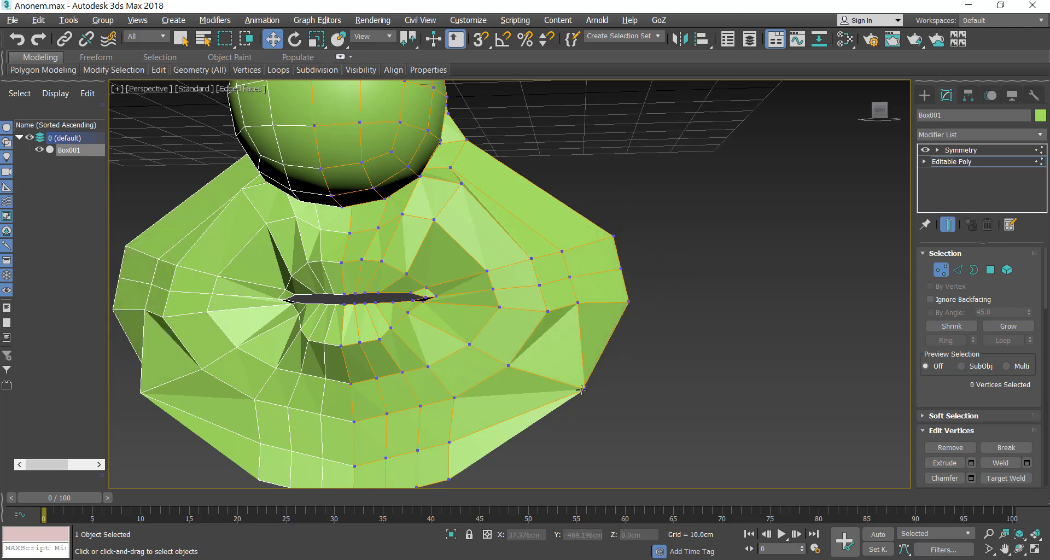
{"action": "left_click_drag", "start_coordinate": [608, 374], "coordinate": [583, 360]}
{"action": "left_click", "coordinate": [600, 415]}
- Examine the overall shape of the figure's eye rings, sphere and lip body from the front and side
{"action": "scroll", "coordinate": [579, 350], "scroll_direction": "down", "scroll_amount": 4}
{"action": "middle_click_drag", "start_coordinate": [625, 231], "coordinate": [616, 306]}
{"action": "scroll", "coordinate": [616, 307], "scroll_direction": "up", "scroll_amount": 5}
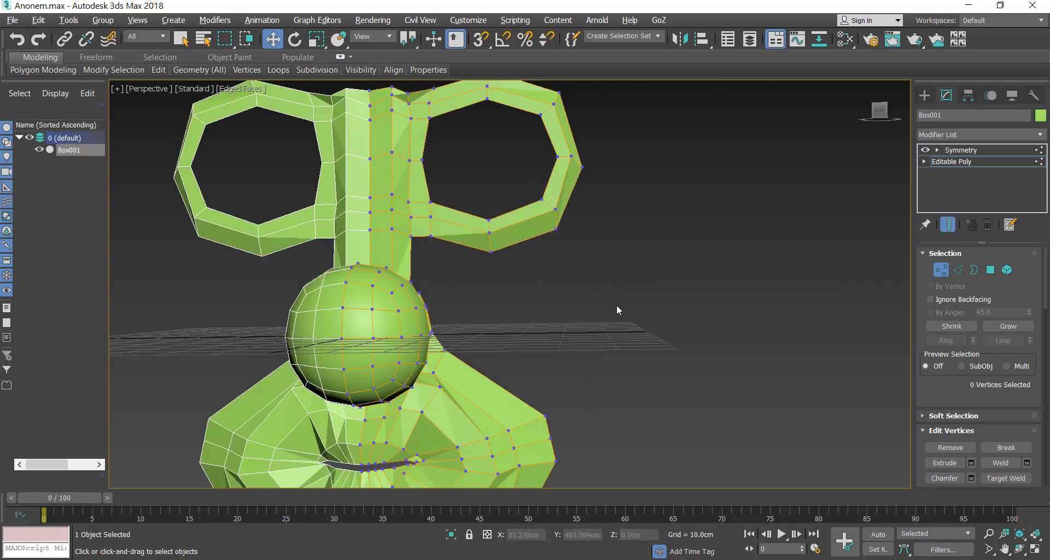
{"action": "scroll", "coordinate": [534, 139], "scroll_direction": "down", "scroll_amount": 5}
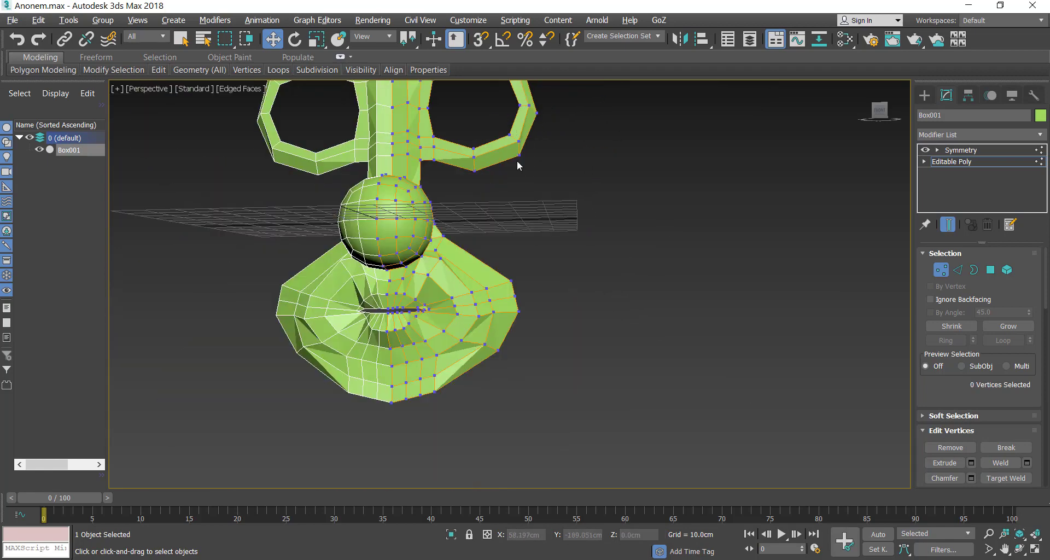
{"action": "middle_click_drag", "start_coordinate": [518, 165], "coordinate": [490, 164]}
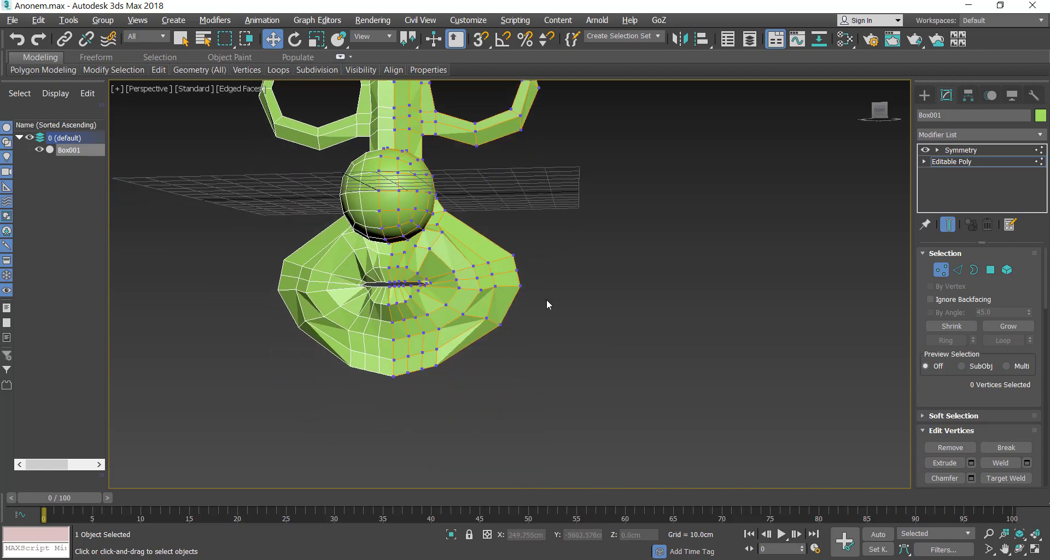
{"action": "left_click", "coordinate": [1020, 550]}
{"action": "left_click_drag", "start_coordinate": [615, 340], "coordinate": [481, 356]}
{"action": "key", "text": "alt+w"}
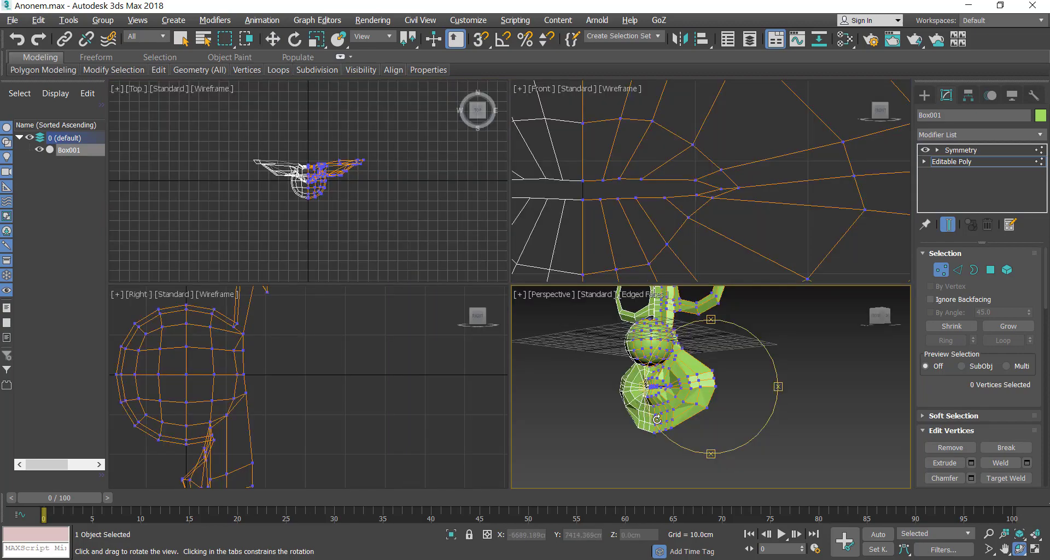
{"action": "key", "text": "alt+w"}
- Move the four vertices along the lip body's bottom edge back along Y by about 3.4 cm
{"action": "left_click_drag", "start_coordinate": [621, 370], "coordinate": [436, 281]}
{"action": "scroll", "coordinate": [450, 290], "scroll_direction": "up", "scroll_amount": 4}
{"action": "middle_click_drag", "start_coordinate": [440, 282], "coordinate": [529, 265]}
{"action": "right_click", "coordinate": [493, 236]}
{"action": "left_click", "coordinate": [463, 232]}
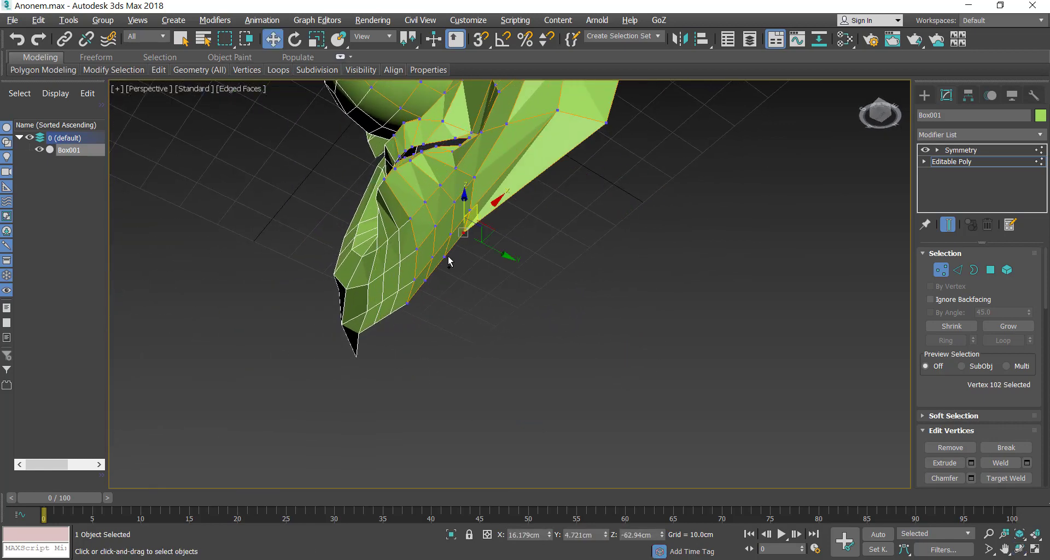
{"action": "left_click", "coordinate": [424, 280], "text": "ctrl"}
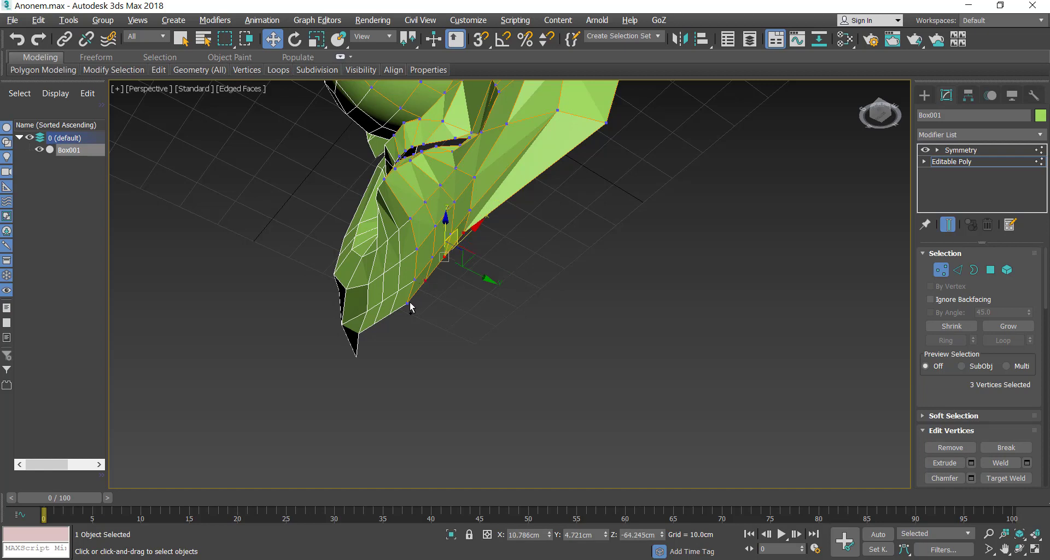
{"action": "left_click", "coordinate": [409, 304], "text": "ctrl"}
{"action": "left_click_drag", "start_coordinate": [463, 285], "coordinate": [475, 296]}
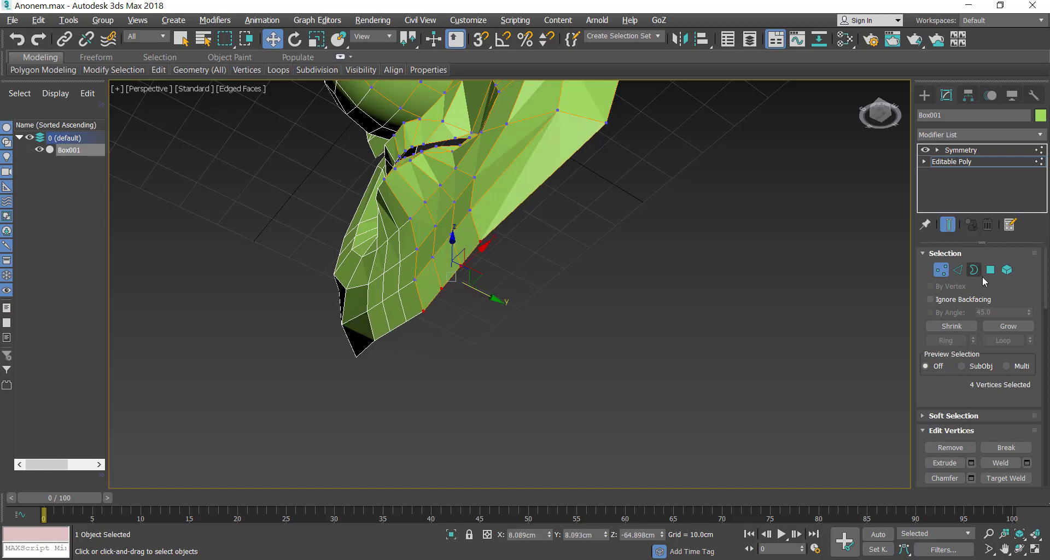
- Extrude the three bottom edges of the lip body backward along Y by about 20 cm to create a strip
{"action": "left_click", "coordinate": [958, 271]}
{"action": "left_click", "coordinate": [471, 251]}
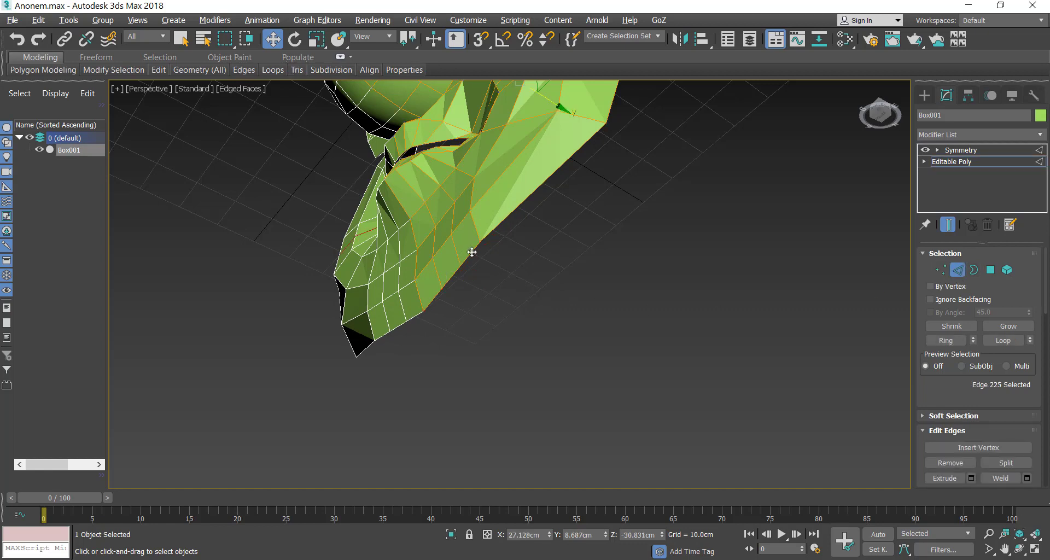
{"action": "left_click", "coordinate": [456, 271], "text": "ctrl"}
{"action": "left_click", "coordinate": [437, 298], "text": "ctrl"}
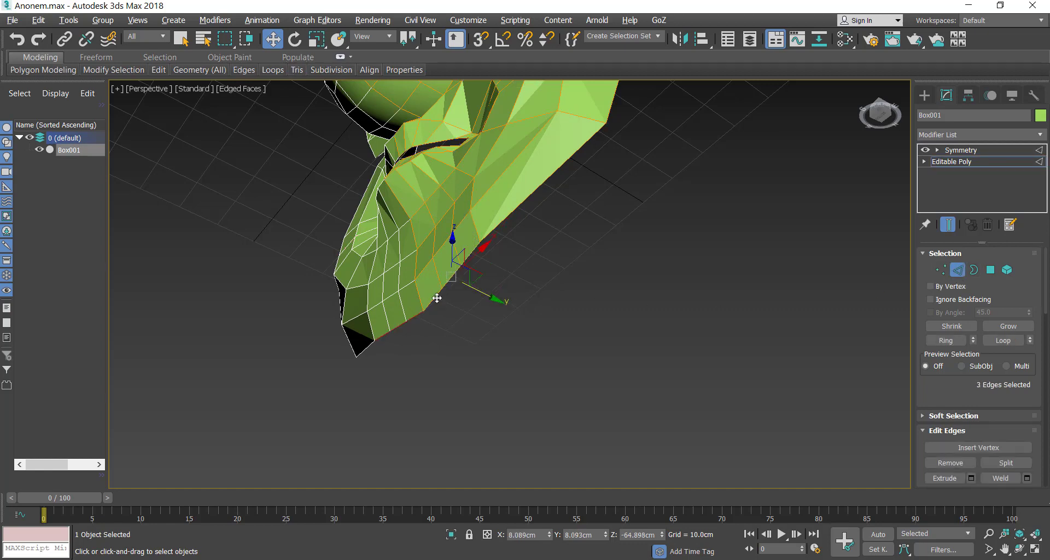
{"action": "left_click_drag", "start_coordinate": [483, 295], "coordinate": [569, 351], "text": "shift"}
- In the Right view, shape the extruded strip into five segments with a wavy profile that curves down at its free end
{"action": "key", "text": "alt+w"}
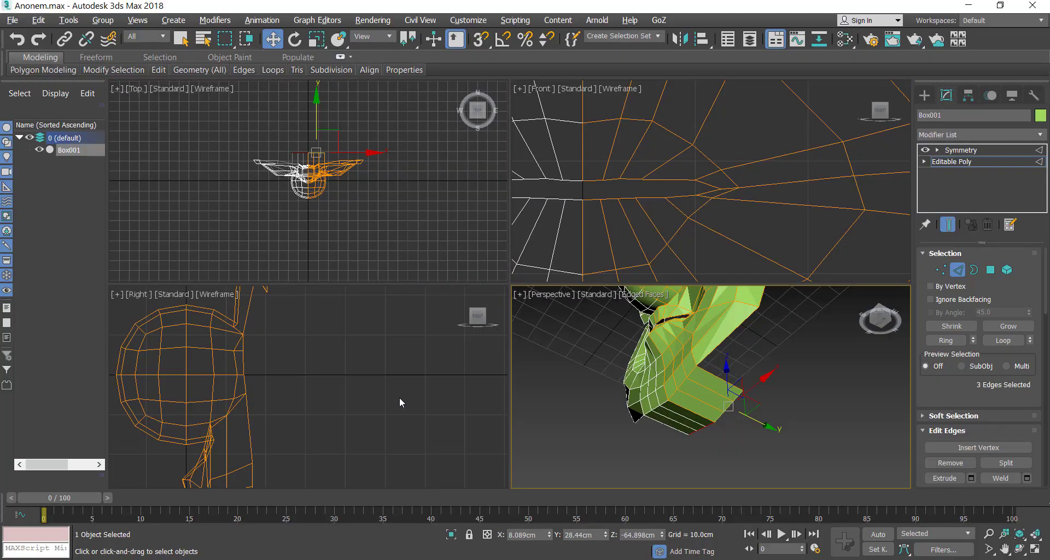
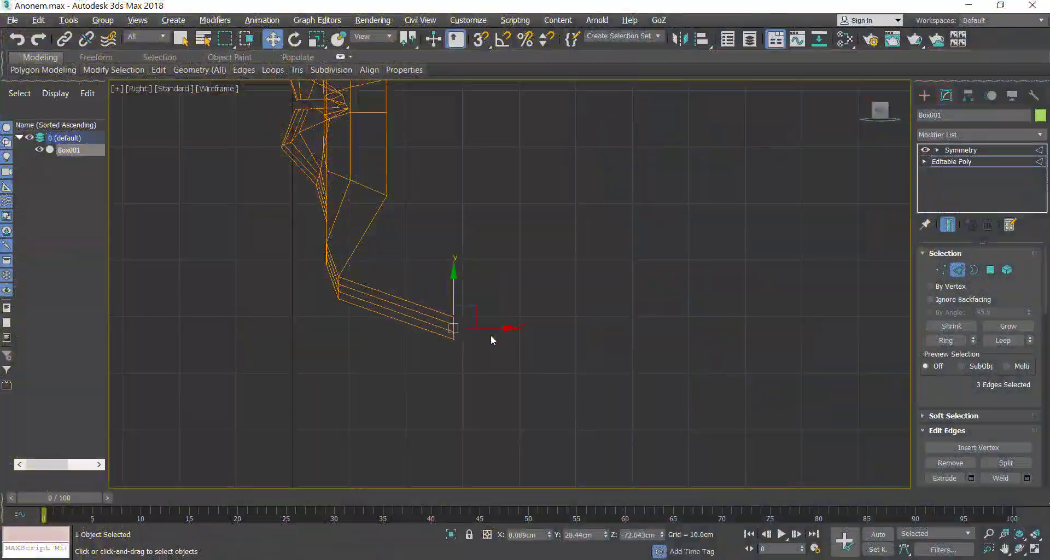
{"action": "left_click_drag", "start_coordinate": [476, 326], "coordinate": [518, 323]}
{"action": "right_click", "coordinate": [411, 292]}
{"action": "left_click", "coordinate": [516, 382]}
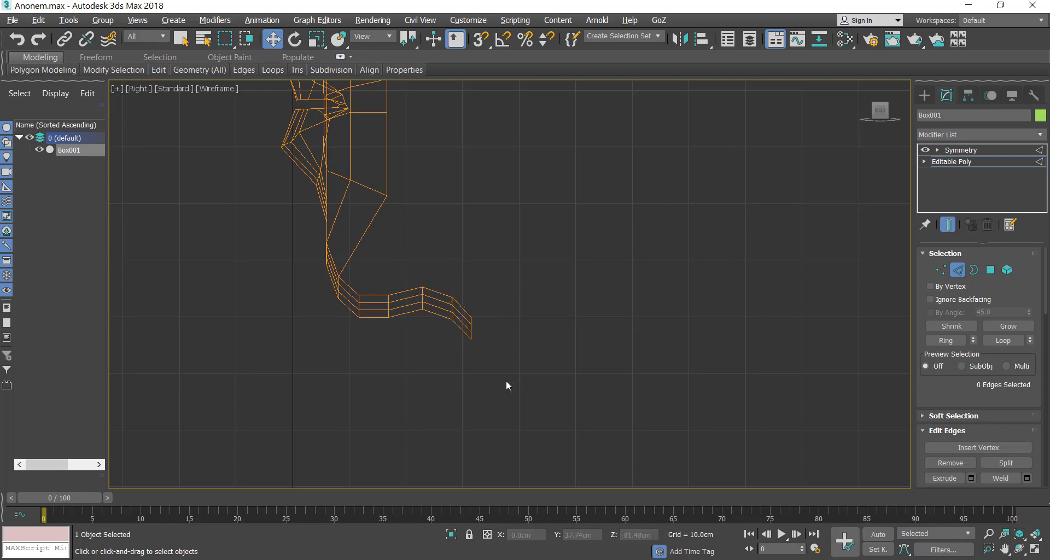
- Examine the curved strip under the lip body from the front and side in the Perspective view
{"action": "key", "text": "alt+w"}
{"action": "left_click", "coordinate": [569, 402]}
{"action": "key", "text": "alt+w"}
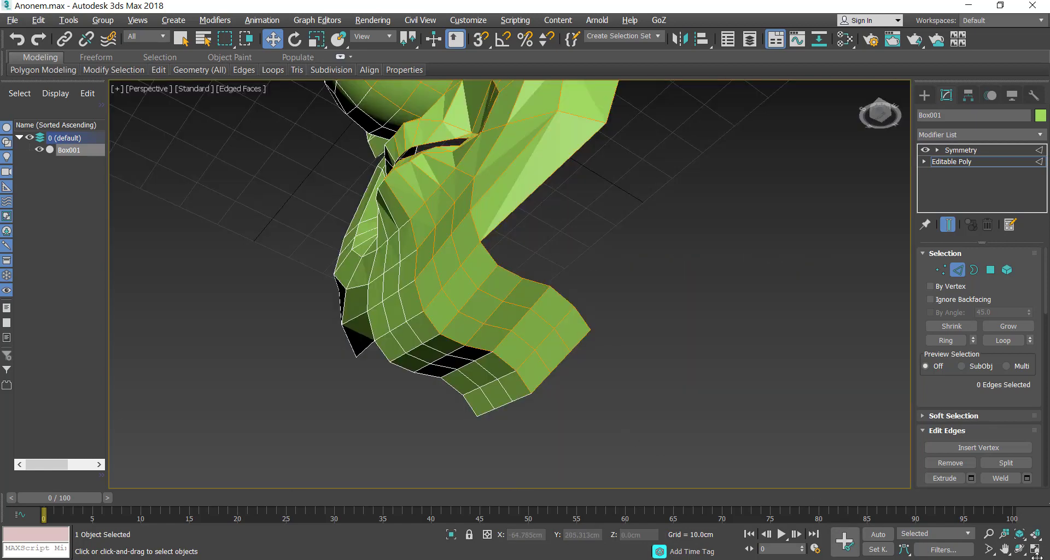
{"action": "left_click", "coordinate": [1019, 548]}
{"action": "left_click_drag", "start_coordinate": [553, 263], "coordinate": [520, 306]}
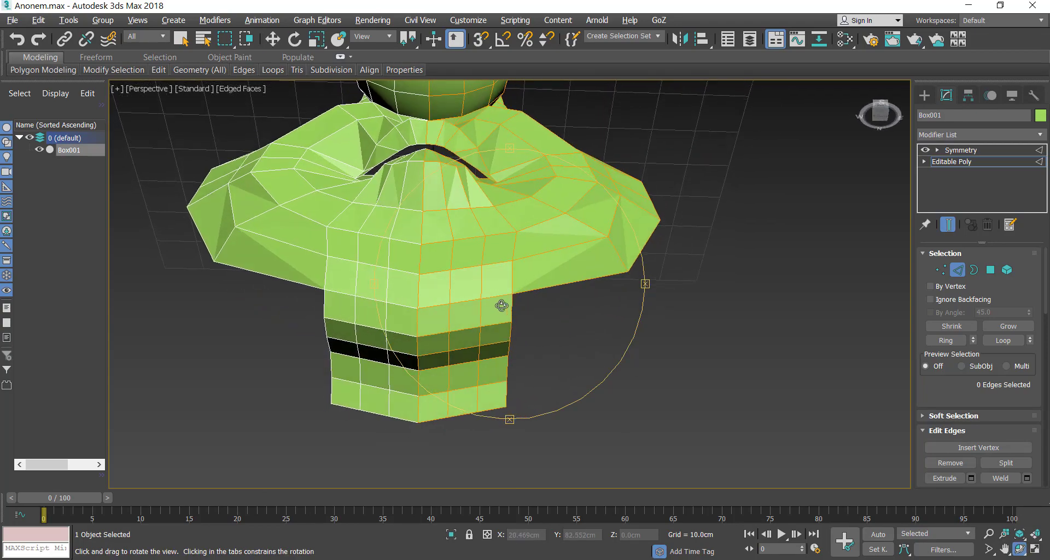
{"action": "mouse_move", "coordinate": [534, 239]}
{"action": "left_mouse_down"}
{"action": "mouse_move", "coordinate": [465, 253]}
{"action": "mouse_move", "coordinate": [528, 285]}
{"action": "mouse_move", "coordinate": [530, 257]}
{"action": "left_mouse_up"}
{"action": "left_click_drag", "start_coordinate": [518, 321], "coordinate": [494, 327]}
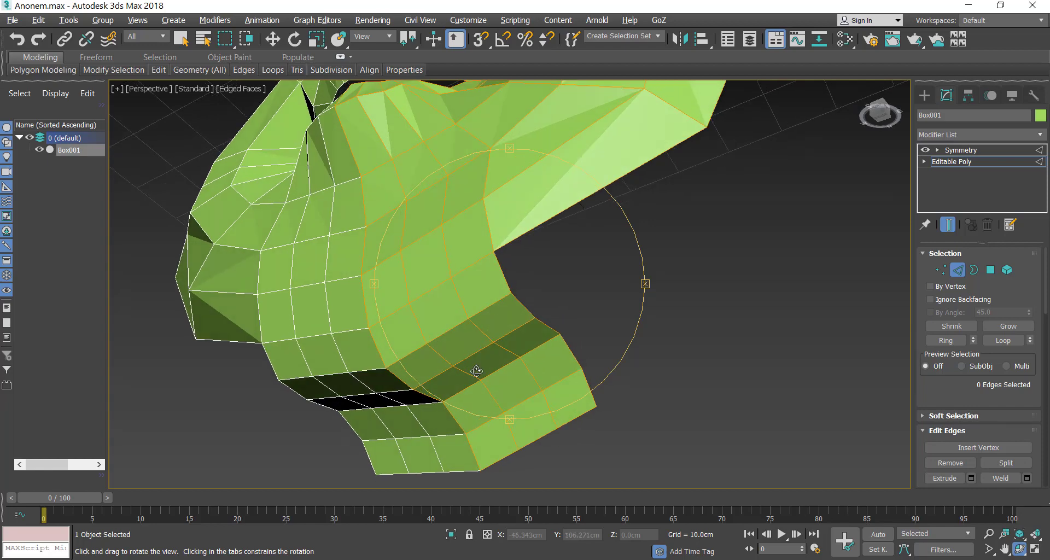
- Move the strip's four lowest outer side vertices outward along X, the lower two by about 4.4 and 3.7 cm, to flare its side
{"action": "left_click_drag", "start_coordinate": [477, 370], "coordinate": [457, 353]}
{"action": "key", "text": "w"}
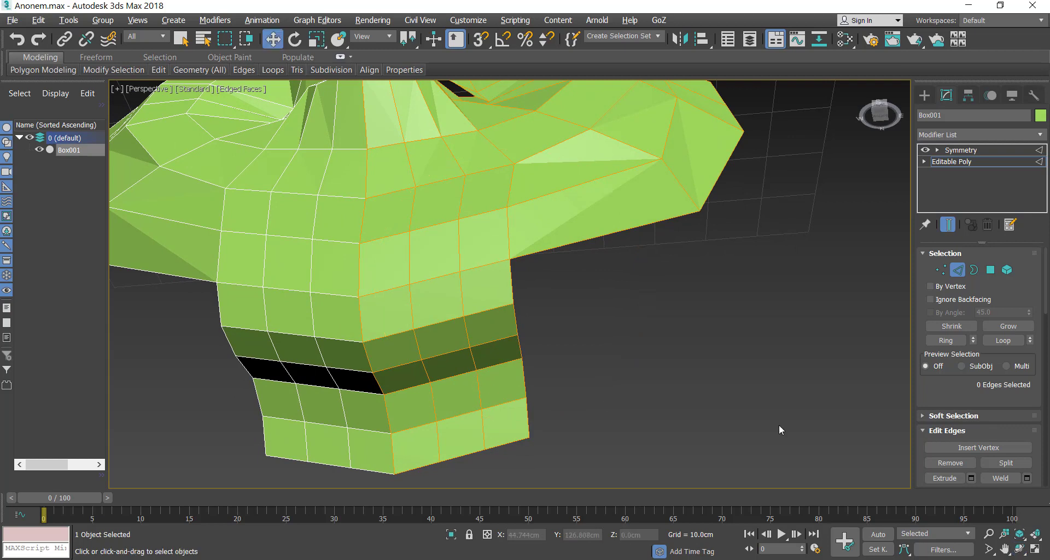
{"action": "left_click", "coordinate": [941, 270]}
{"action": "left_click", "coordinate": [431, 374]}
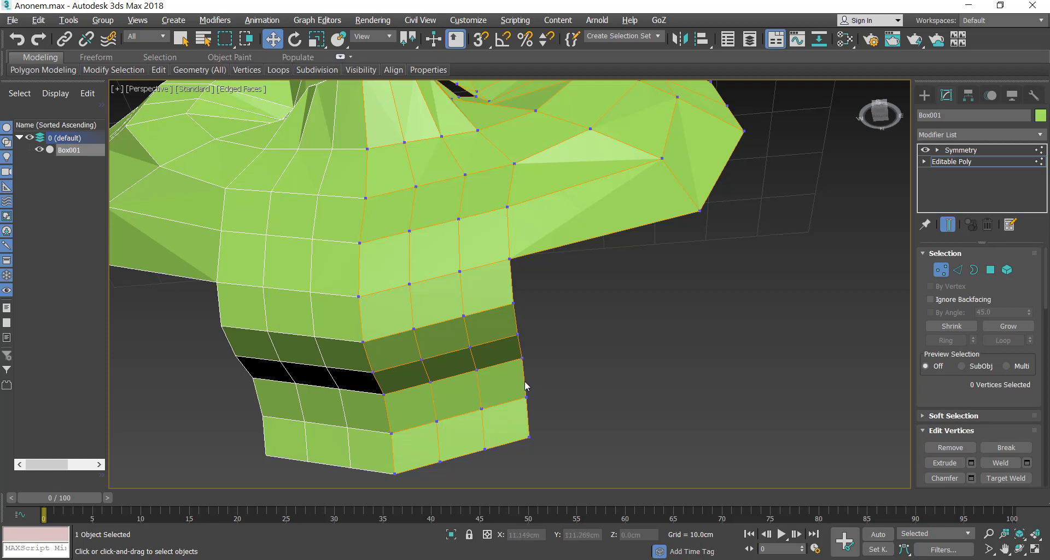
{"action": "left_click", "coordinate": [530, 440]}
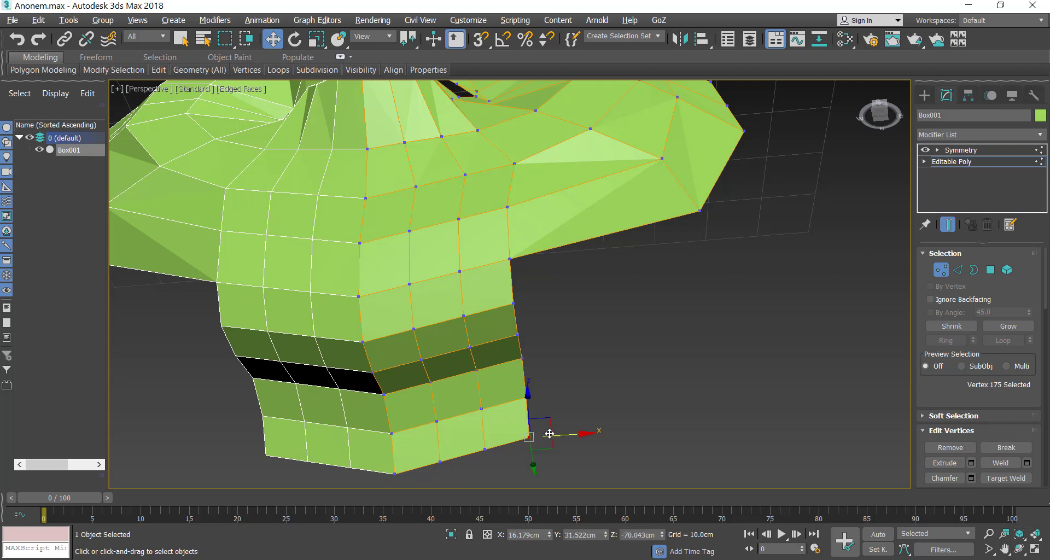
{"action": "left_click_drag", "start_coordinate": [569, 436], "coordinate": [601, 434]}
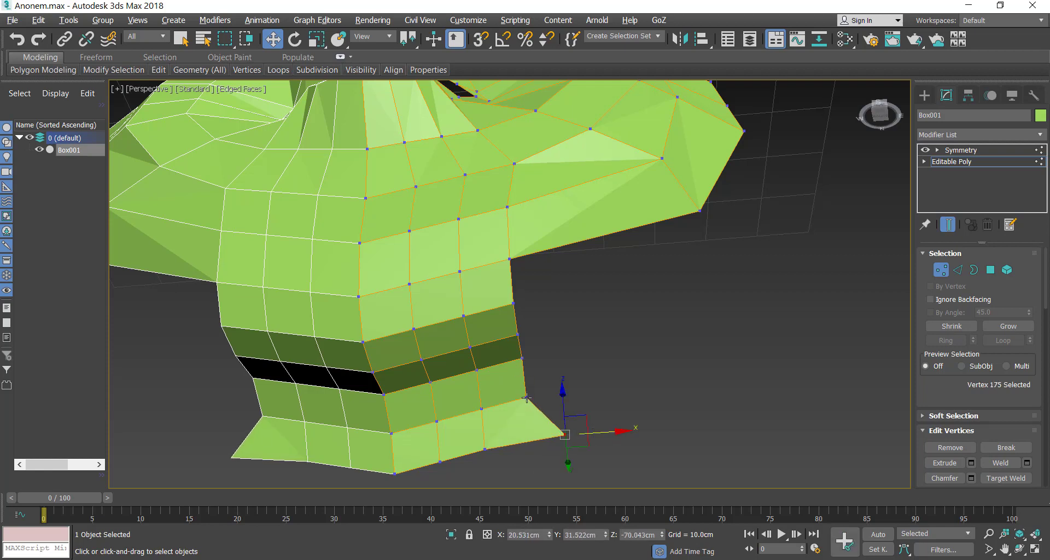
{"action": "left_click", "coordinate": [526, 398]}
{"action": "left_click_drag", "start_coordinate": [528, 398], "coordinate": [560, 393]}
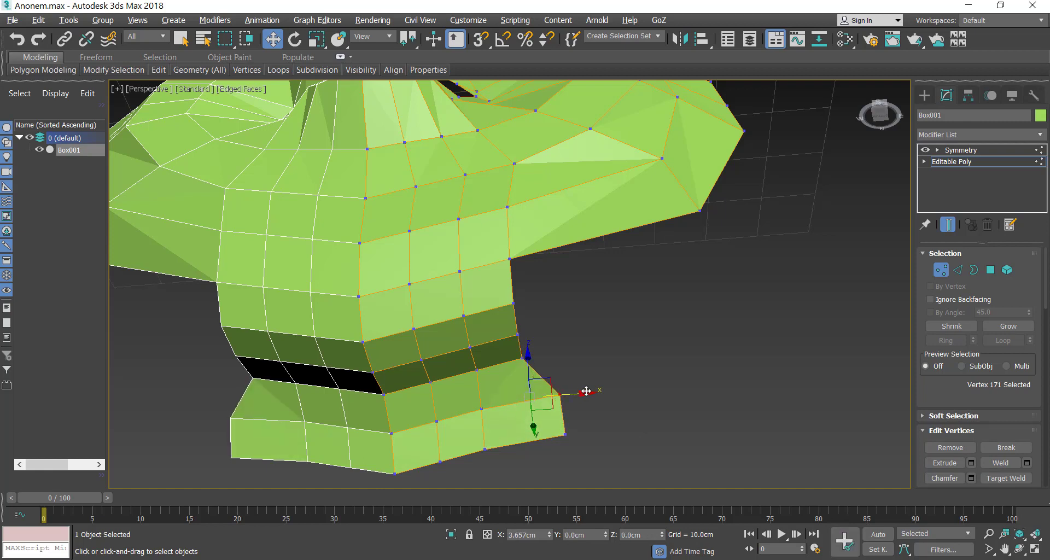
{"action": "left_click", "coordinate": [522, 357]}
{"action": "left_click_drag", "start_coordinate": [553, 353], "coordinate": [569, 332]}
{"action": "left_click", "coordinate": [519, 334]}
{"action": "left_click", "coordinate": [569, 427]}
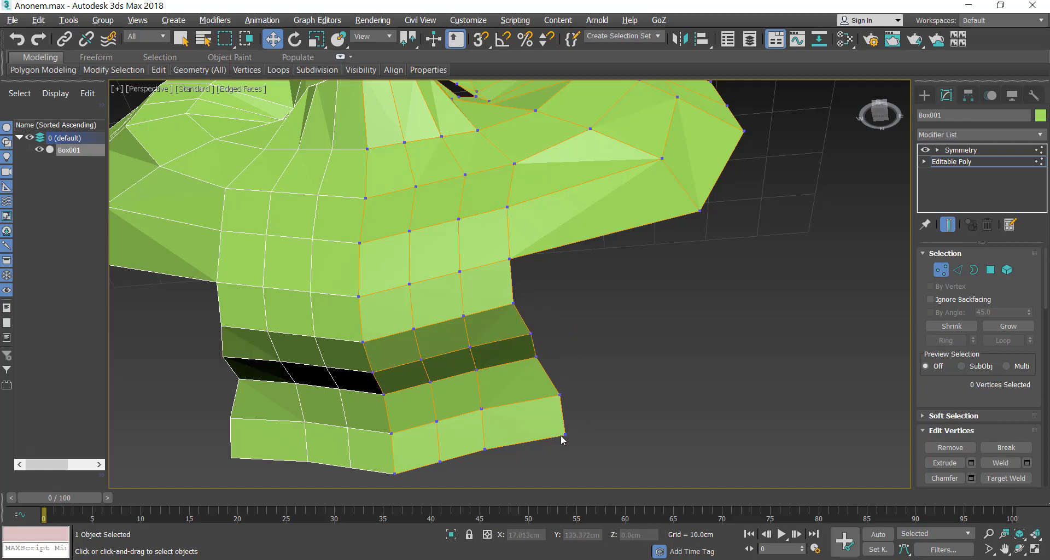
- Widen the strip's free end by moving its outer corner vertex and the adjacent inner vertices of the last two rows outward along X
{"action": "left_click", "coordinate": [564, 435]}
{"action": "left_click_drag", "start_coordinate": [593, 432], "coordinate": [624, 428]}
{"action": "left_click", "coordinate": [551, 471]}
{"action": "left_click_drag", "start_coordinate": [483, 450], "coordinate": [506, 427]}
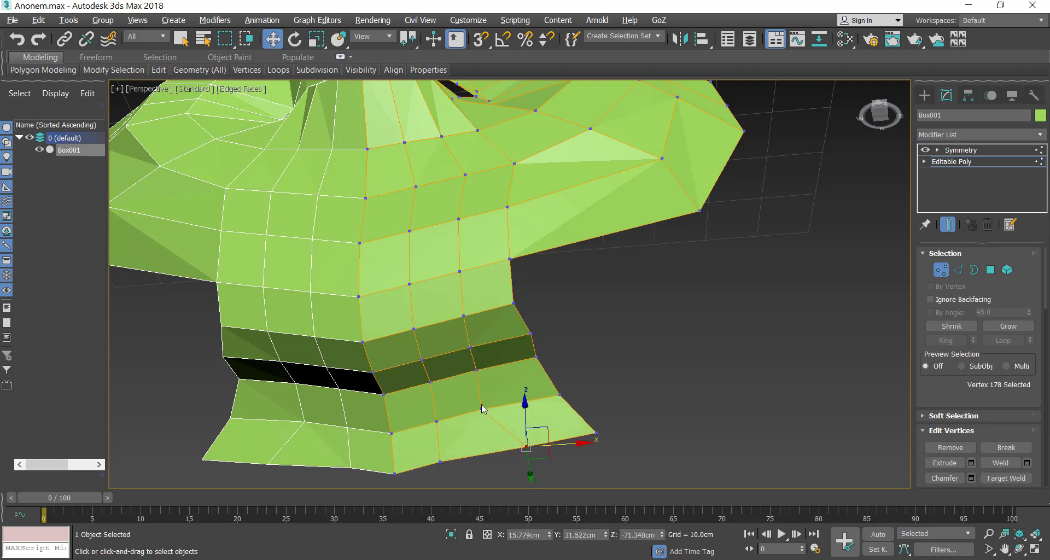
{"action": "left_click", "coordinate": [485, 410]}
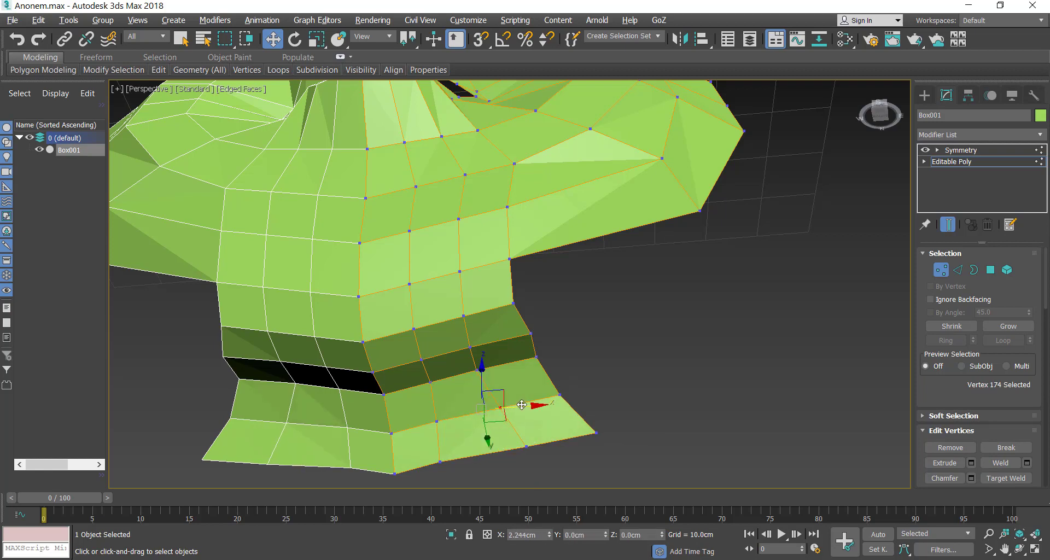
{"action": "left_click_drag", "start_coordinate": [485, 410], "coordinate": [500, 407]}
{"action": "left_click", "coordinate": [590, 468]}
- Examine the flared strip and the junction of lip body, sphere and central column from below and from the front
{"action": "scroll", "coordinate": [567, 451], "scroll_direction": "down", "scroll_amount": 3}
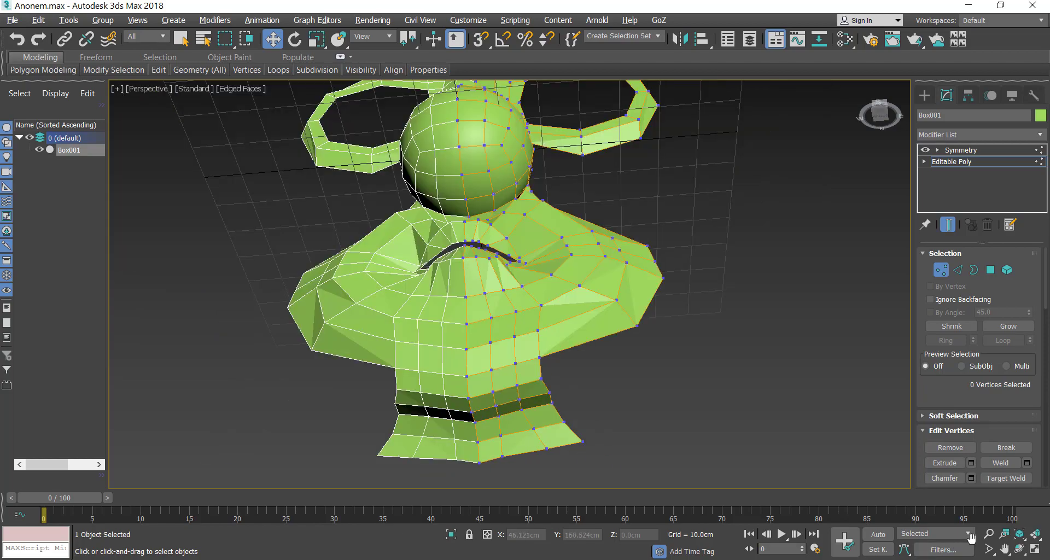
{"action": "left_click", "coordinate": [1020, 549]}
{"action": "left_click_drag", "start_coordinate": [494, 348], "coordinate": [496, 299]}
{"action": "scroll", "coordinate": [525, 267], "scroll_direction": "up", "scroll_amount": 5}
{"action": "key", "text": "w"}
{"action": "left_click", "coordinate": [466, 300]}
{"action": "scroll", "coordinate": [656, 377], "scroll_direction": "down", "scroll_amount": 6}
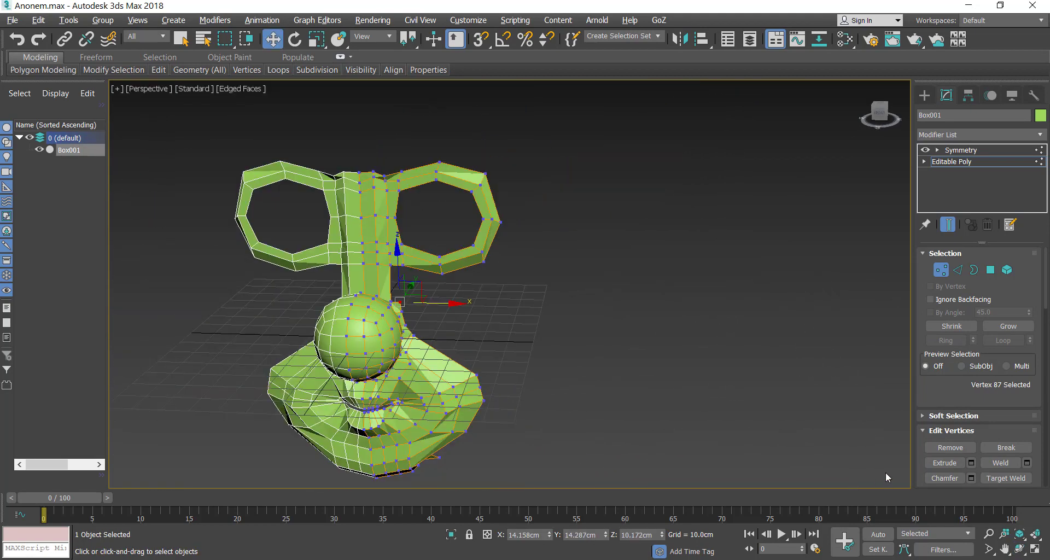
- Bridge the ring's lower inner edge to the lip body's upper edge beside the sphere to fill the gap along the column
{"action": "left_click", "coordinate": [1020, 549]}
{"action": "mouse_move", "coordinate": [501, 289]}
{"action": "left_mouse_down"}
{"action": "mouse_move", "coordinate": [441, 263]}
{"action": "mouse_move", "coordinate": [503, 279]}
{"action": "left_mouse_up"}
{"action": "scroll", "coordinate": [459, 300], "scroll_direction": "up", "scroll_amount": 6}
{"action": "middle_click_drag", "start_coordinate": [387, 281], "coordinate": [732, 276]}
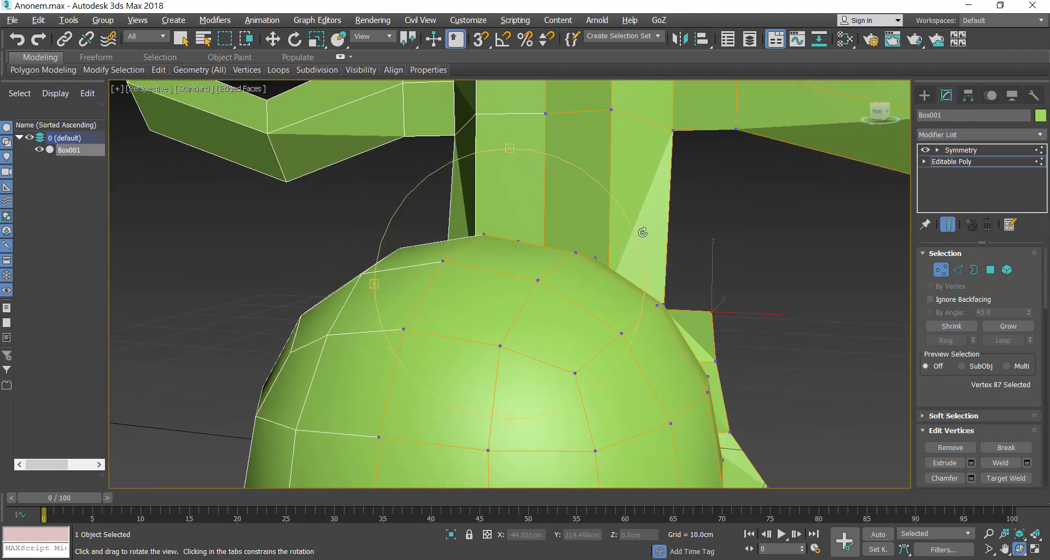
{"action": "scroll", "coordinate": [614, 227], "scroll_direction": "down", "scroll_amount": 5}
{"action": "left_click_drag", "start_coordinate": [614, 227], "coordinate": [586, 271]}
{"action": "right_click", "coordinate": [586, 271]}
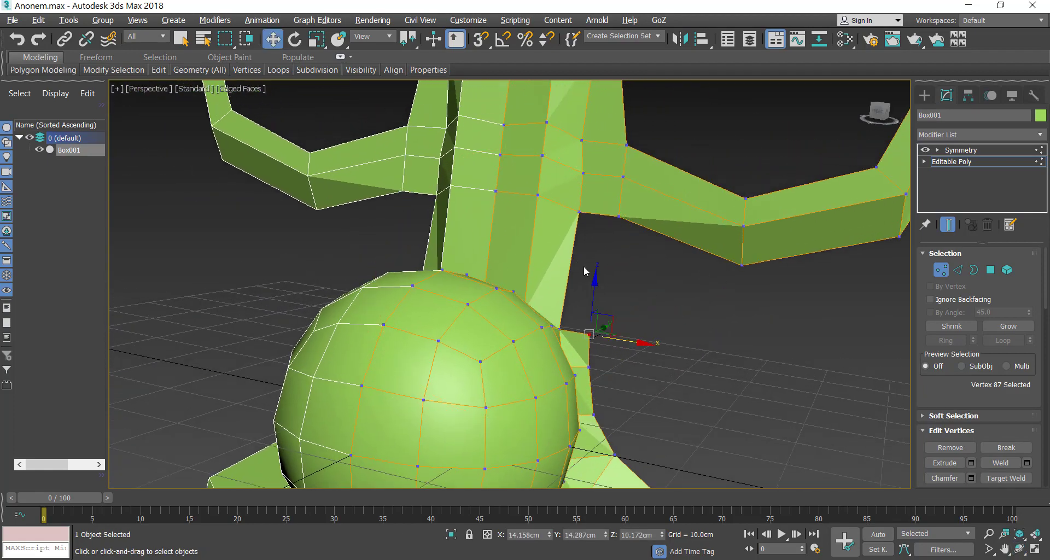
{"action": "left_click", "coordinate": [956, 269]}
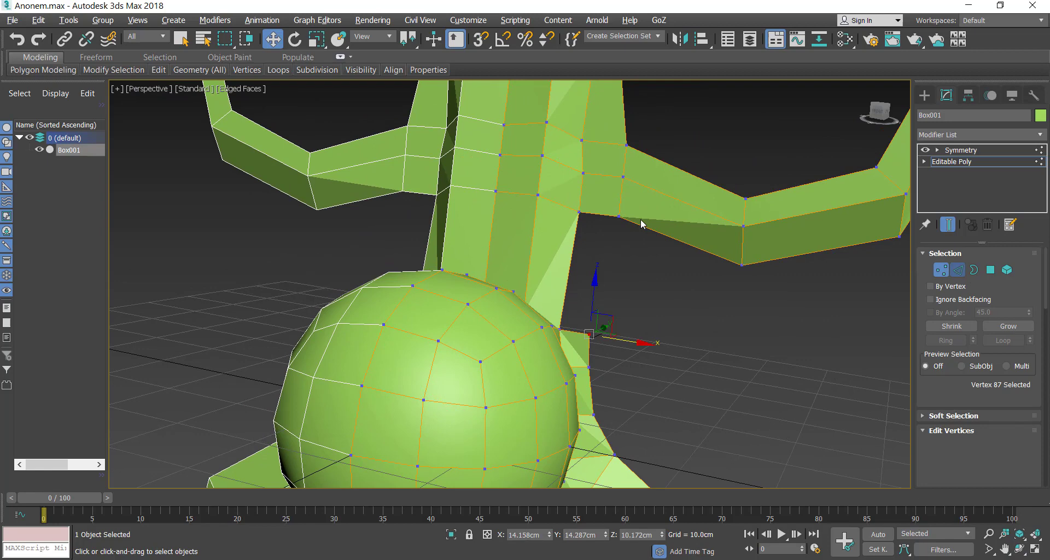
{"action": "left_click", "coordinate": [607, 215]}
{"action": "left_click", "coordinate": [585, 332], "text": "ctrl"}
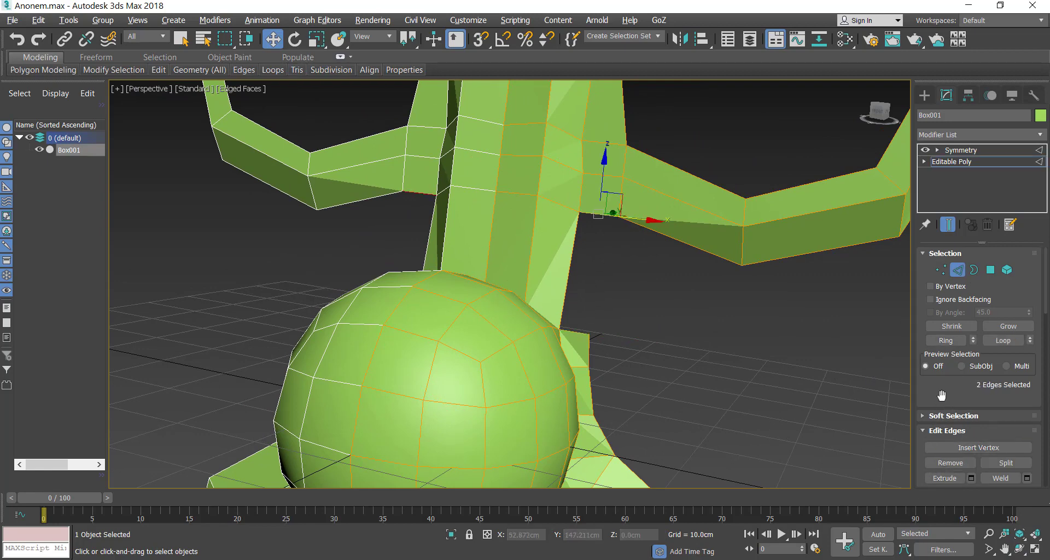
{"action": "scroll", "coordinate": [941, 394], "scroll_direction": "down", "scroll_amount": 5}
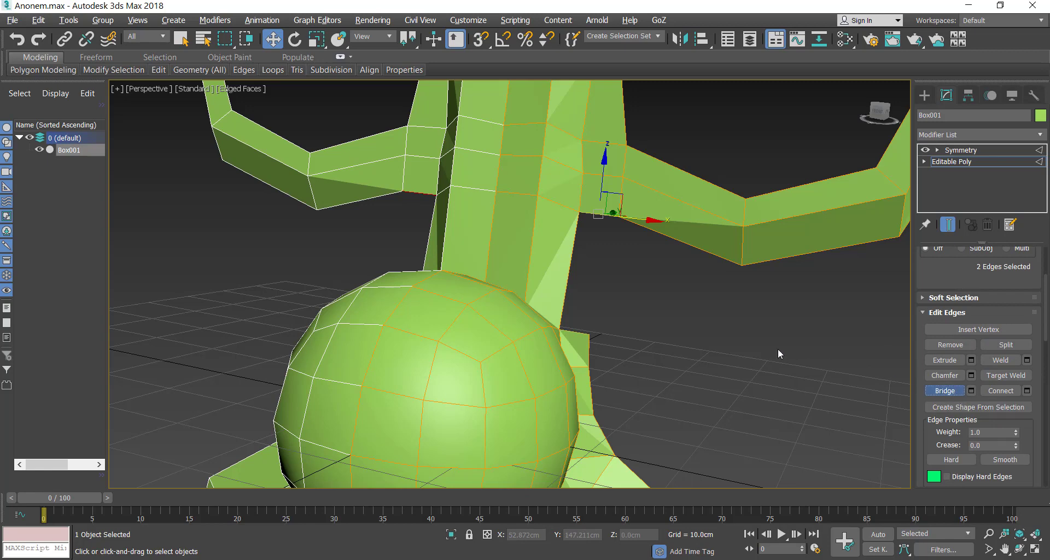
{"action": "left_click", "coordinate": [686, 352]}
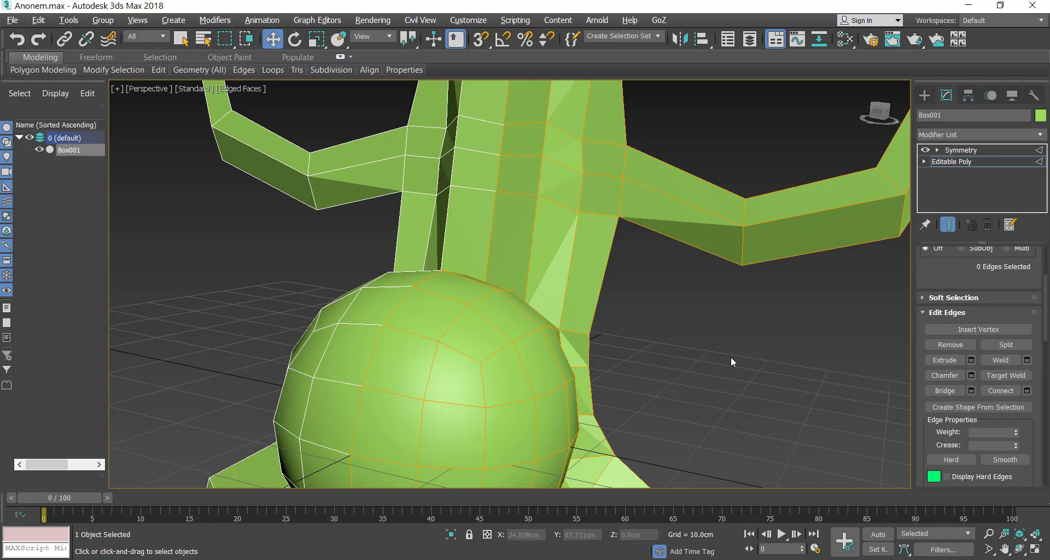
- In the Front view, raise the vertex at the column's top outer corner, beside the ring, by about 3.7 cm
{"action": "scroll", "coordinate": [730, 357], "scroll_direction": "down", "scroll_amount": 5}
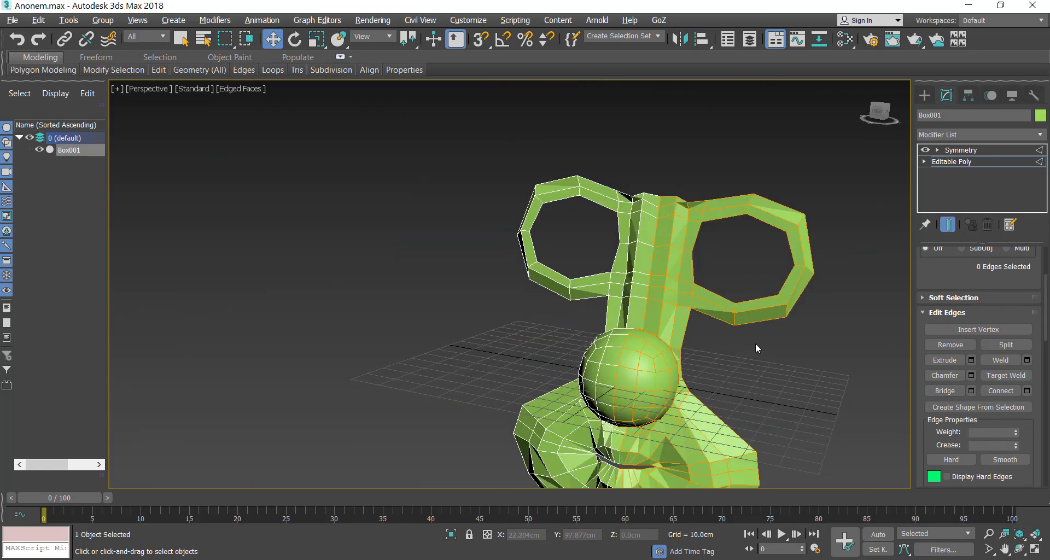
{"action": "left_click", "coordinate": [1020, 549]}
{"action": "left_click_drag", "start_coordinate": [534, 251], "coordinate": [389, 176]}
{"action": "scroll", "coordinate": [428, 248], "scroll_direction": "up", "scroll_amount": 6}
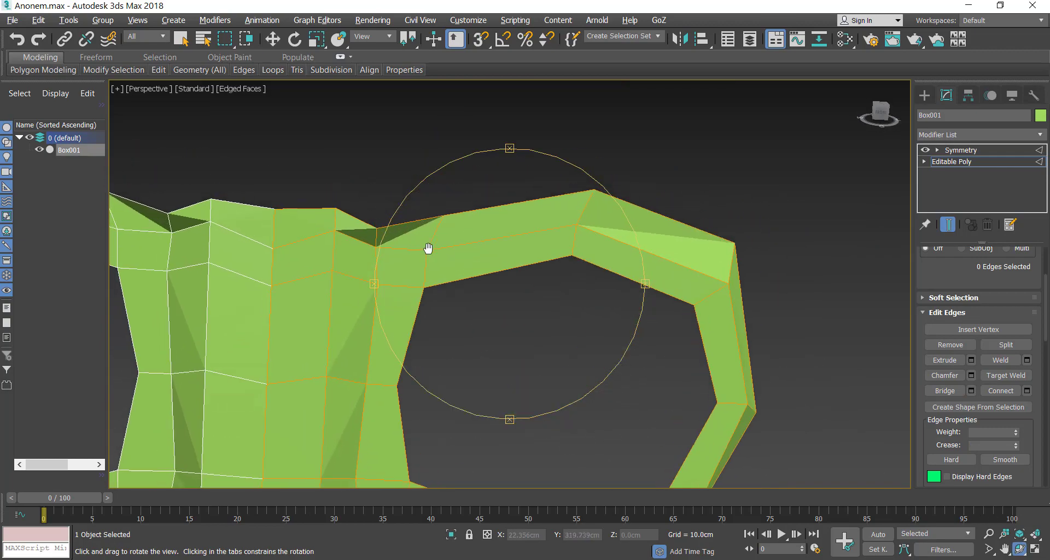
{"action": "scroll", "coordinate": [428, 248], "scroll_direction": "down", "scroll_amount": 5}
{"action": "key", "text": "w"}
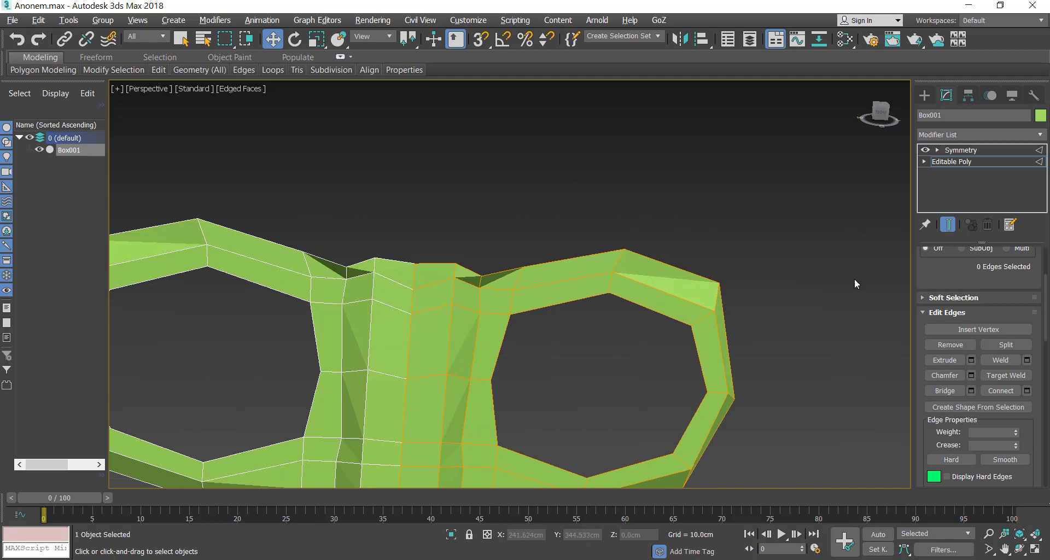
{"action": "key", "text": "1"}
{"action": "key", "text": "alt+w"}
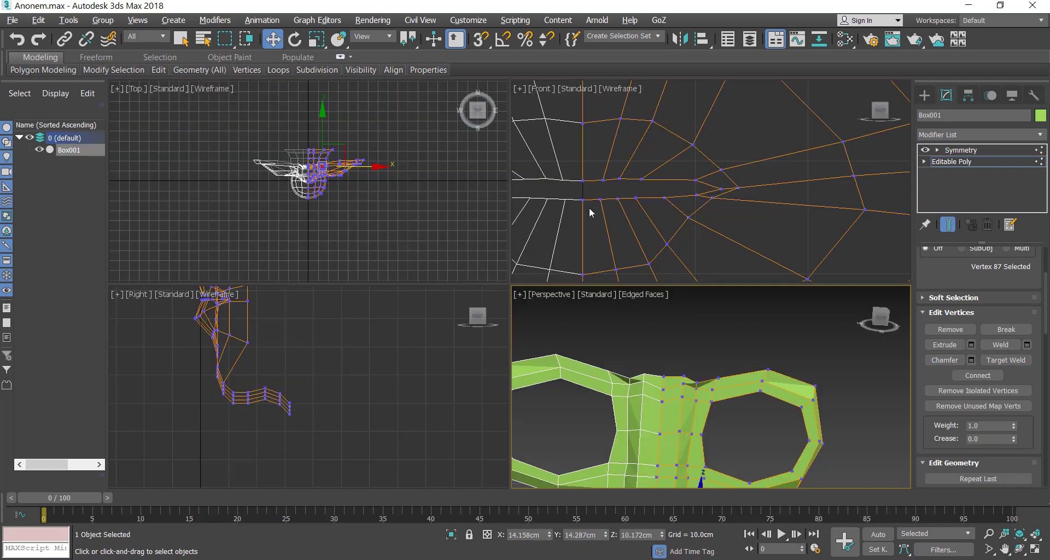
{"action": "scroll", "coordinate": [588, 208], "scroll_direction": "down", "scroll_amount": 2}
{"action": "key", "text": "alt+w"}
{"action": "scroll", "coordinate": [604, 193], "scroll_direction": "down", "scroll_amount": 6}
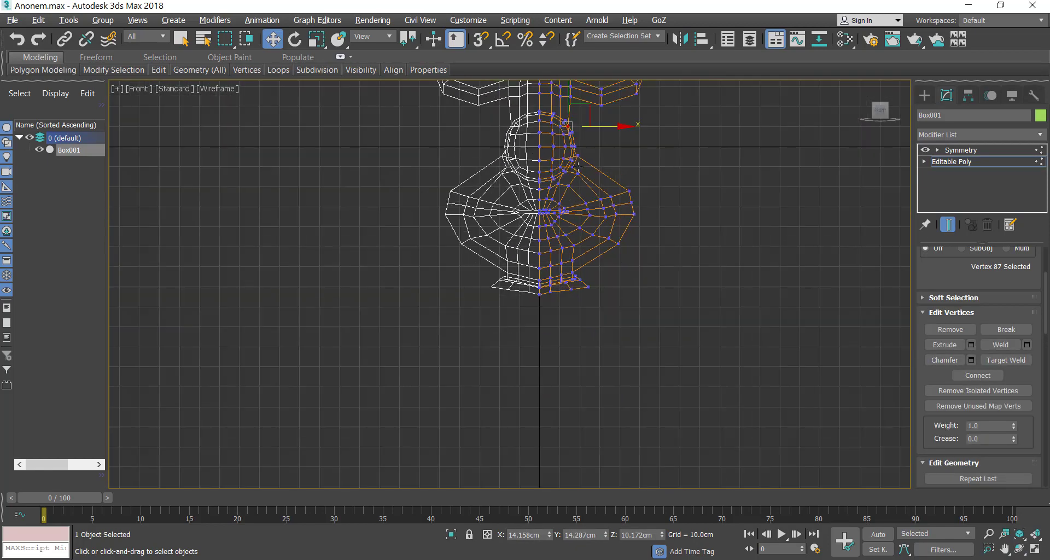
{"action": "middle_click_drag", "start_coordinate": [591, 158], "coordinate": [583, 387]}
{"action": "scroll", "coordinate": [586, 346], "scroll_direction": "up", "scroll_amount": 4}
{"action": "middle_click_drag", "start_coordinate": [561, 261], "coordinate": [529, 351]}
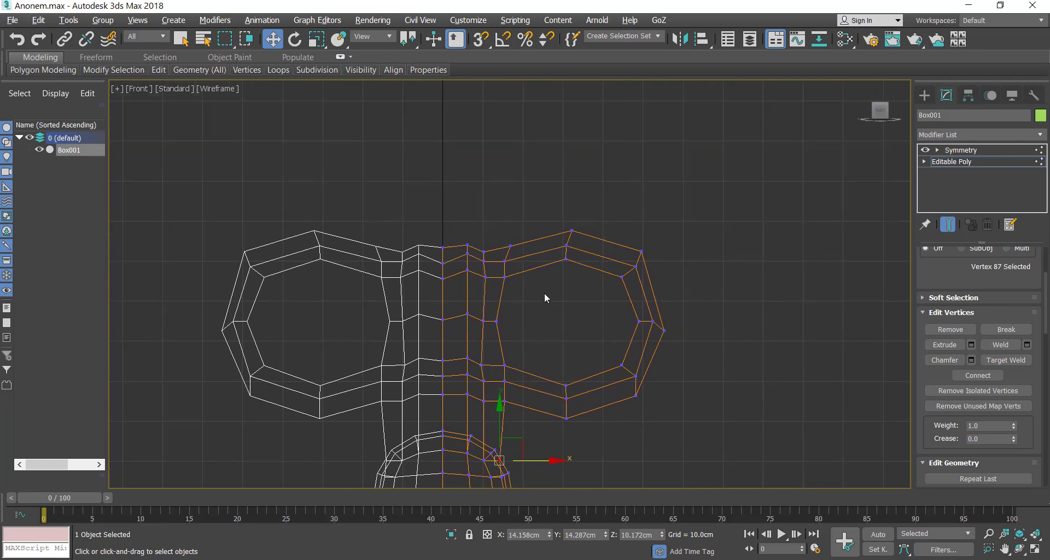
{"action": "left_click", "coordinate": [484, 251]}
{"action": "left_click_drag", "start_coordinate": [484, 219], "coordinate": [484, 204]}
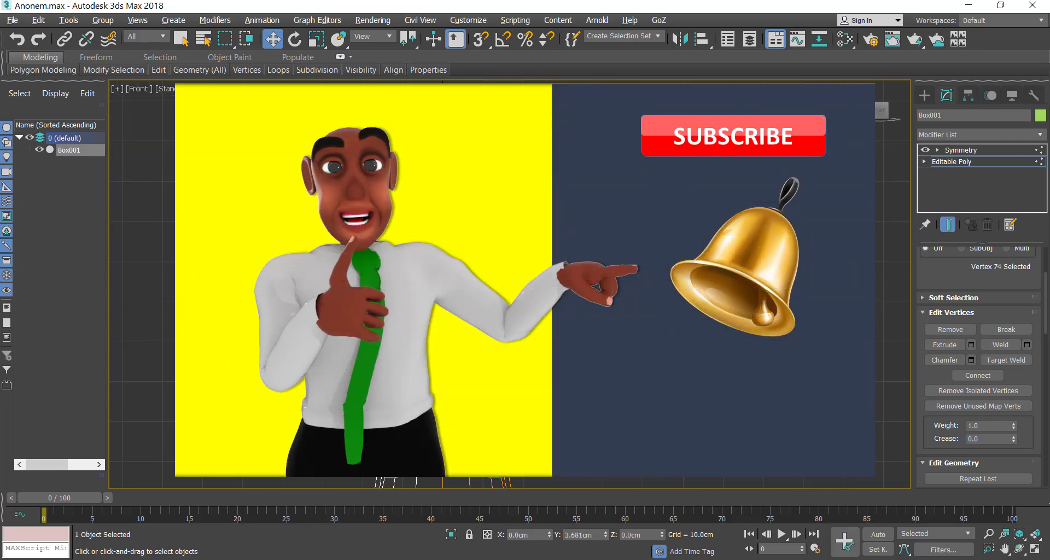
- Extrude the two top edges of the column upward in two segments, about 9 cm in total
{"action": "scroll", "coordinate": [470, 227], "scroll_direction": "up", "scroll_amount": 4}
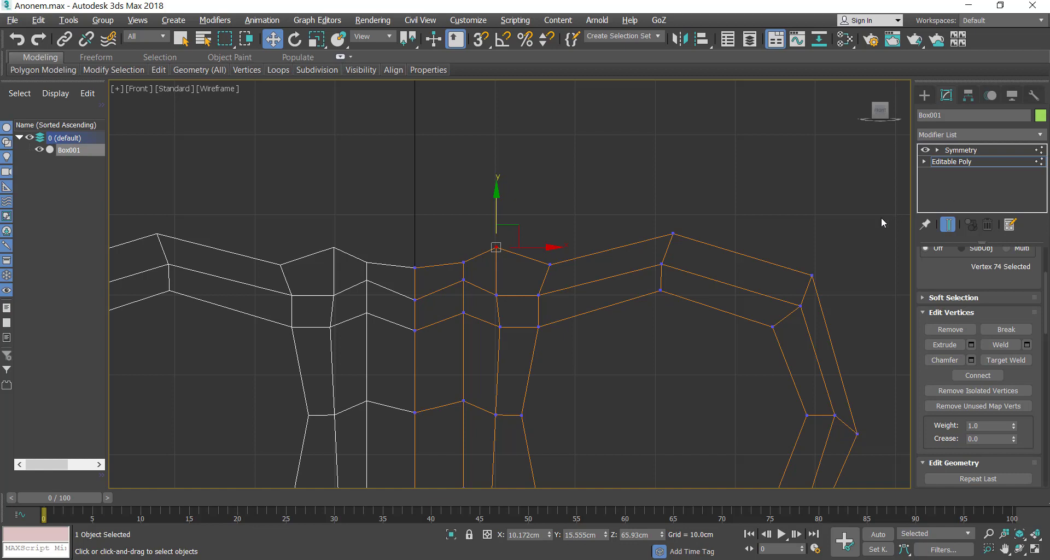
{"action": "key", "text": "2"}
{"action": "left_click", "coordinate": [445, 265]}
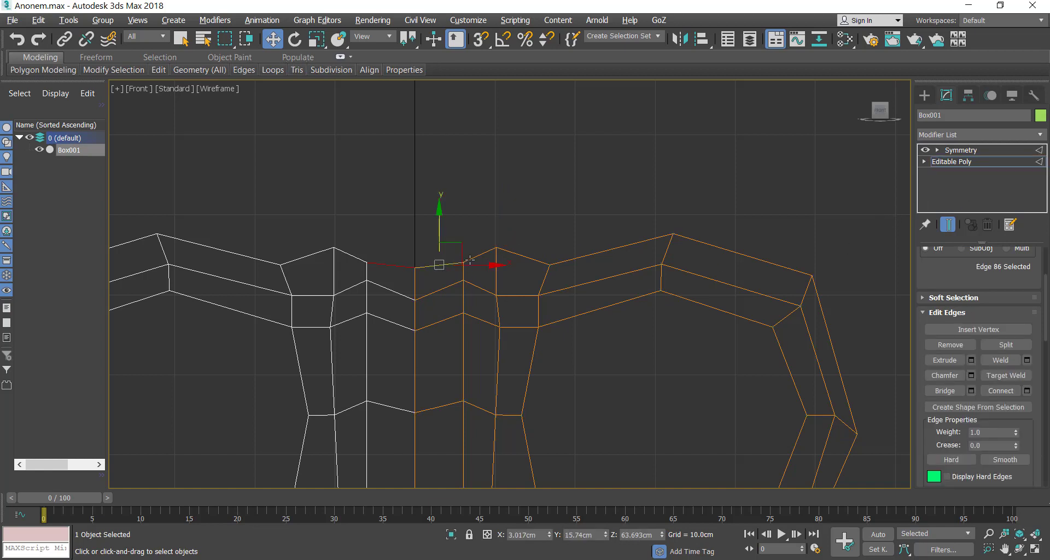
{"action": "left_click", "coordinate": [472, 259], "text": "ctrl"}
{"action": "left_click_drag", "start_coordinate": [458, 221], "coordinate": [459, 156]}
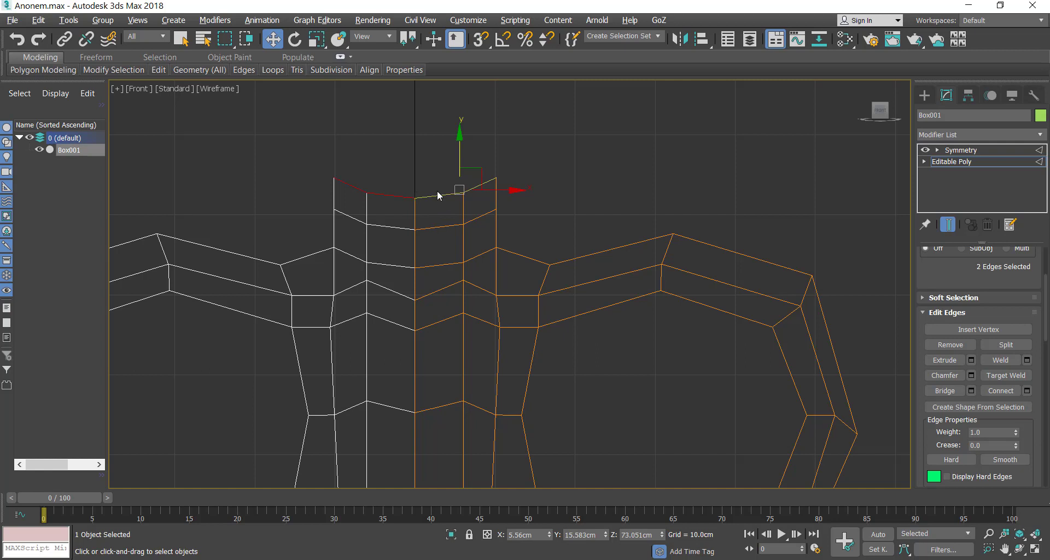
{"action": "left_click", "coordinate": [454, 216]}
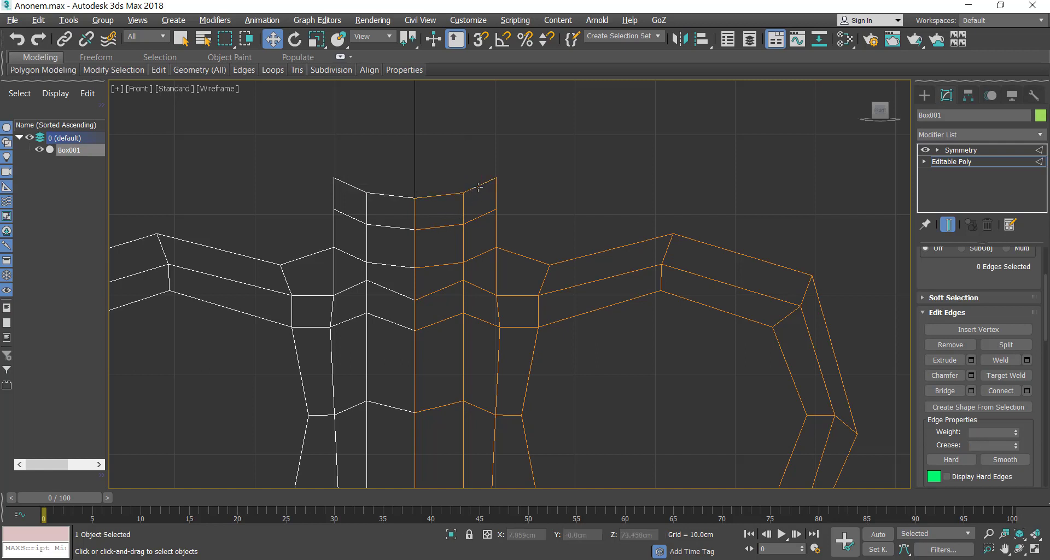
- Move the extrusion's top outer corner vertex up and slightly inward, to about X 9.7 cm and Z 77.1 cm
{"action": "left_click", "coordinate": [479, 187]}
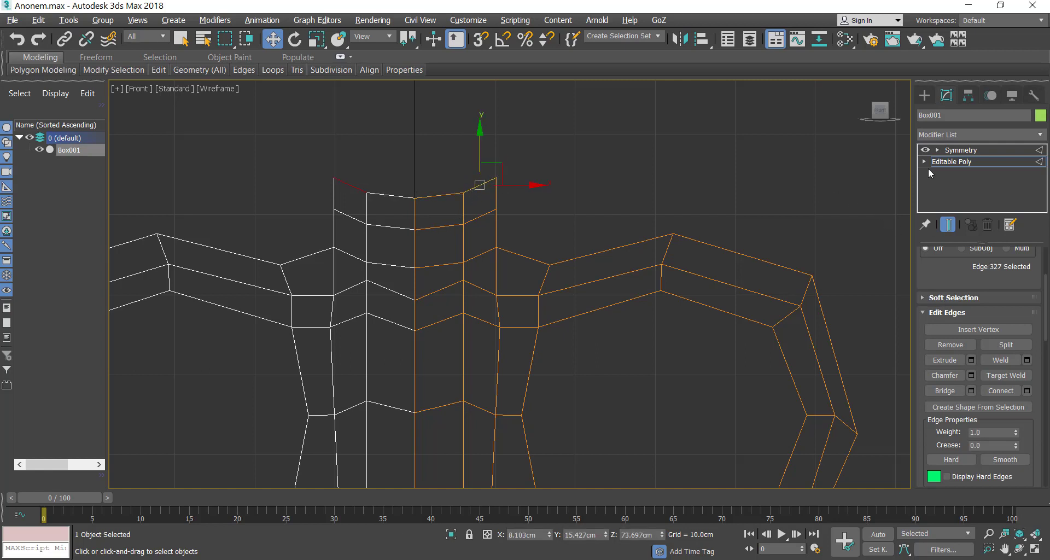
{"action": "key", "text": "1"}
{"action": "left_click", "coordinate": [474, 170]}
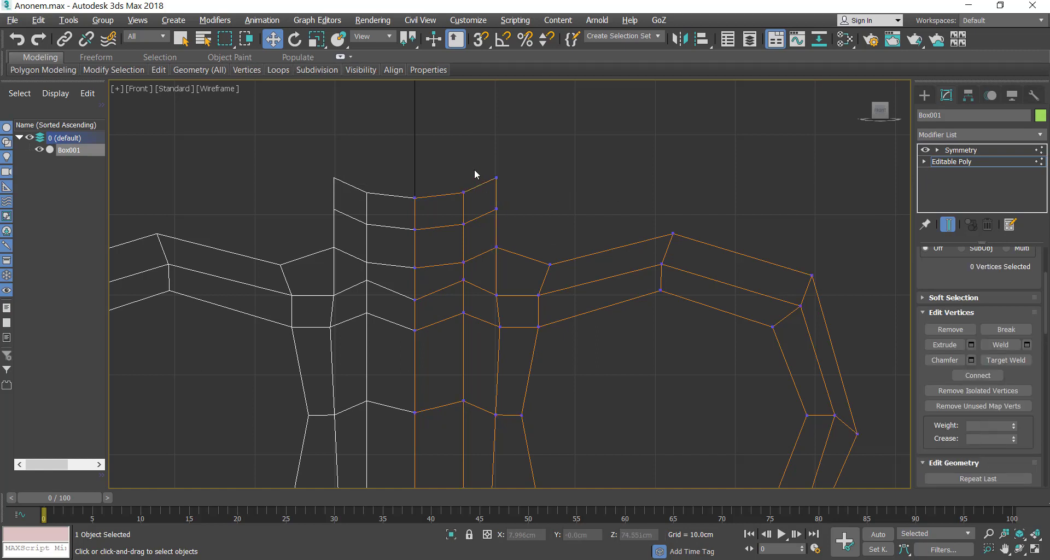
{"action": "left_click", "coordinate": [496, 178]}
{"action": "left_click_drag", "start_coordinate": [500, 157], "coordinate": [496, 139]}
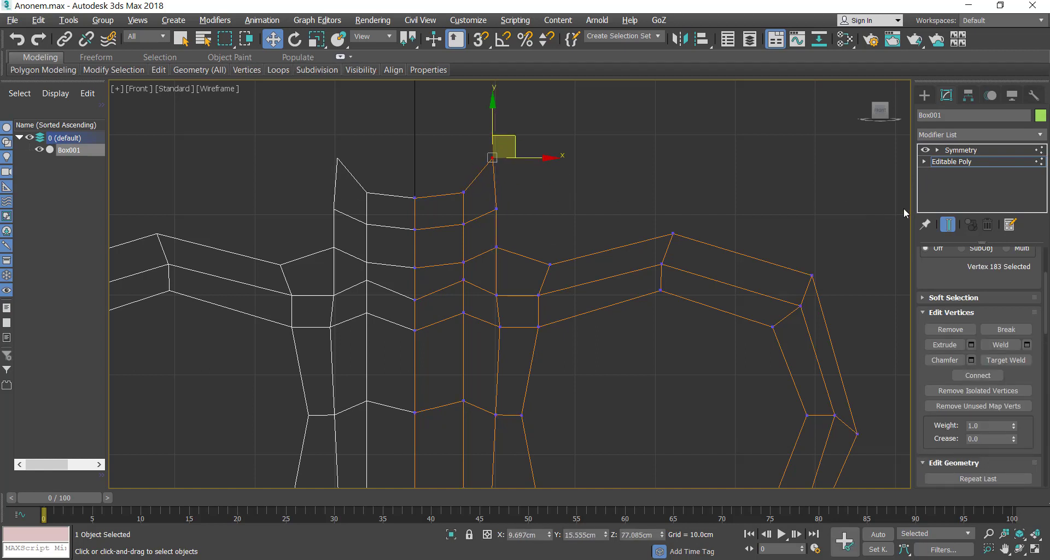
- Extrude the slanted outer top edge inward along X by about 6.3 cm and scale the new edge along X until it is vertical
{"action": "key", "text": "2"}
{"action": "left_click", "coordinate": [486, 177]}
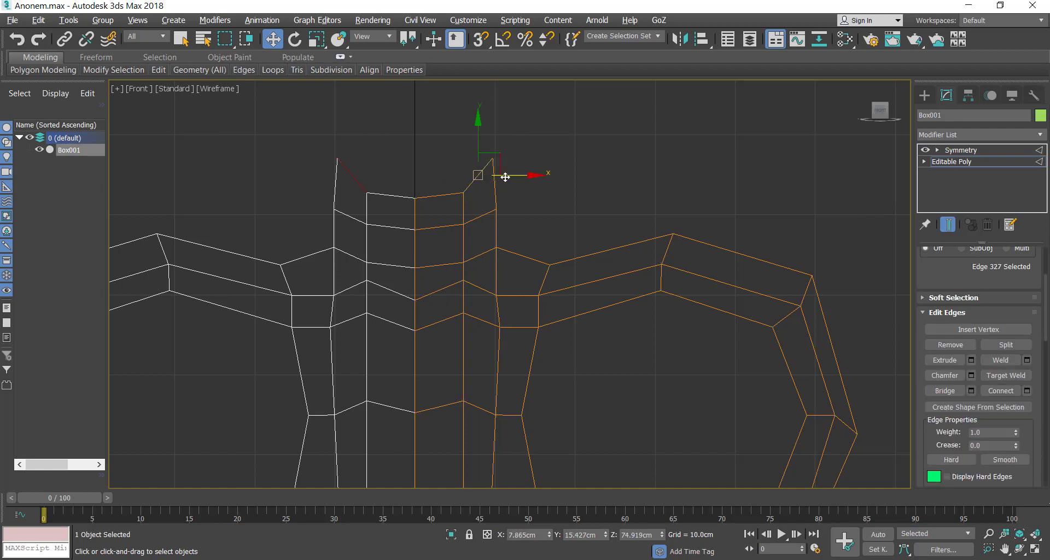
{"action": "left_click_drag", "start_coordinate": [481, 172], "coordinate": [446, 174], "text": "shift"}
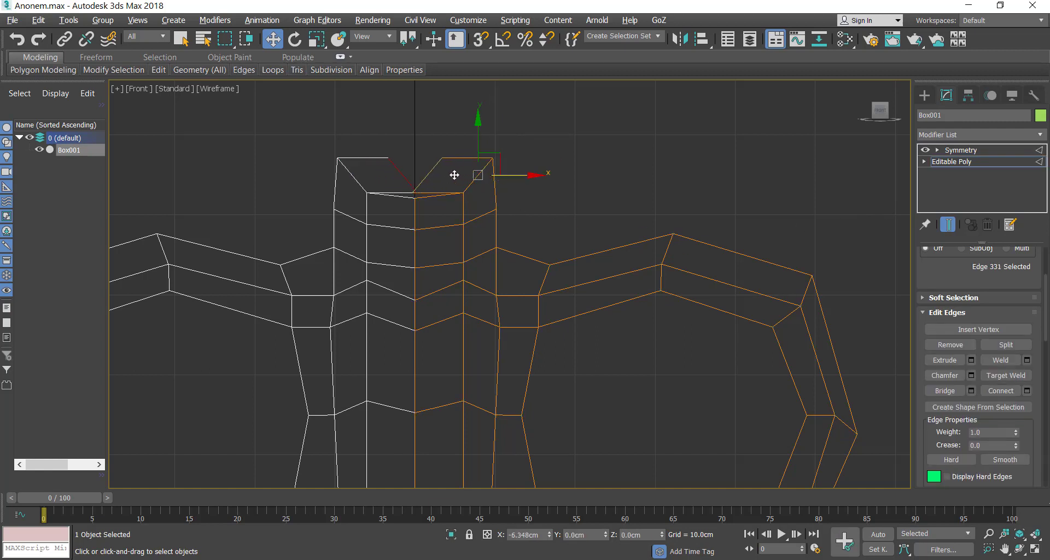
{"action": "left_click", "coordinate": [301, 43]}
{"action": "left_click", "coordinate": [314, 43]}
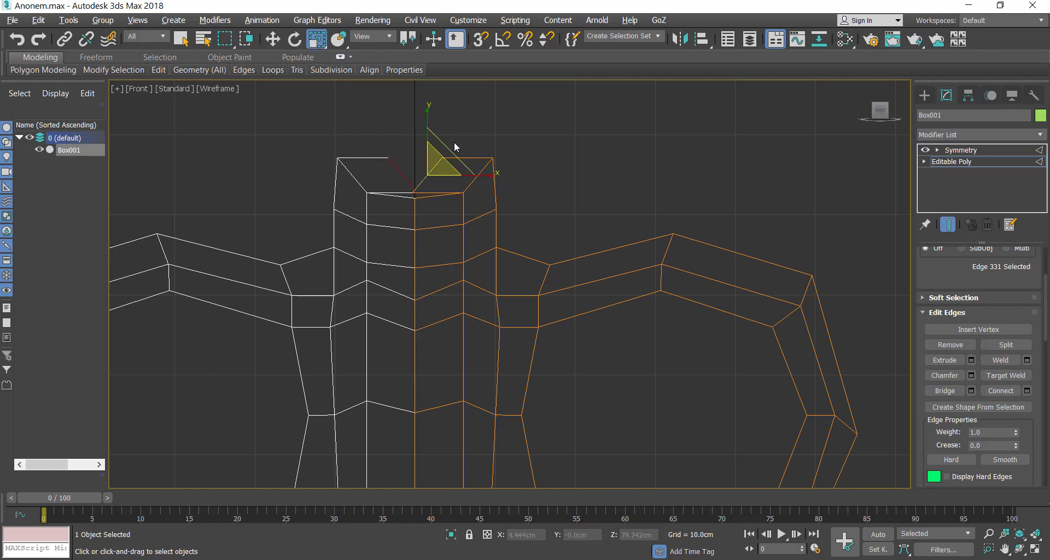
{"action": "left_click_drag", "start_coordinate": [479, 178], "coordinate": [138, 170]}
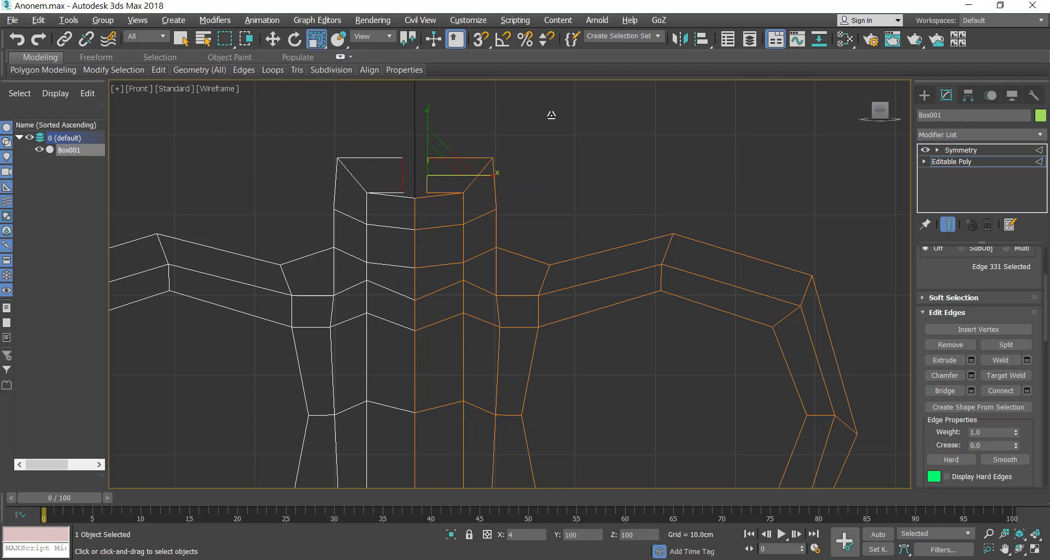
{"action": "left_click_drag", "start_coordinate": [39, 181], "coordinate": [40, 180]}
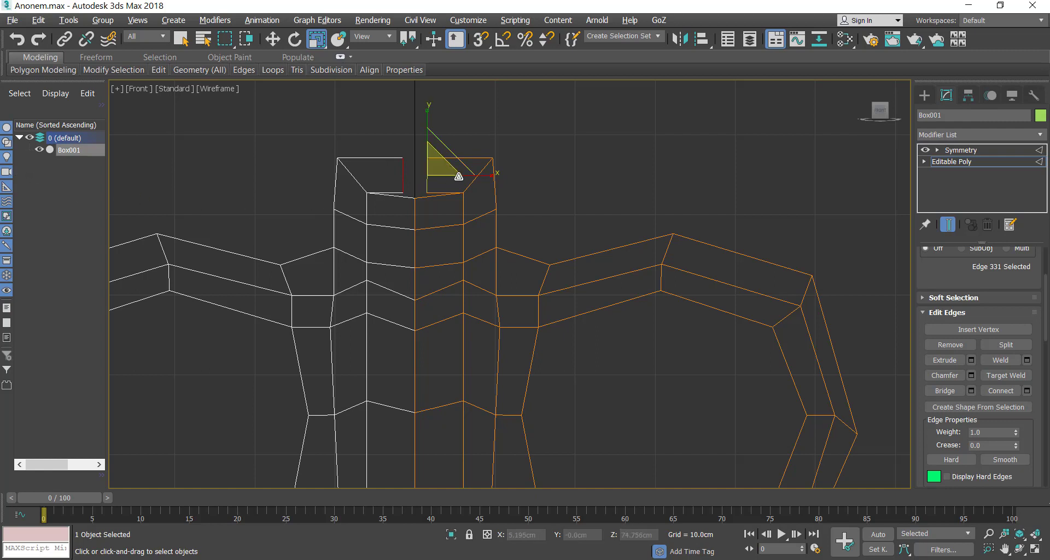
- Set the absolute X position of the extrusion's new inner vertical edge to 0 cm, on the symmetry line
{"action": "right_click", "coordinate": [272, 40]}
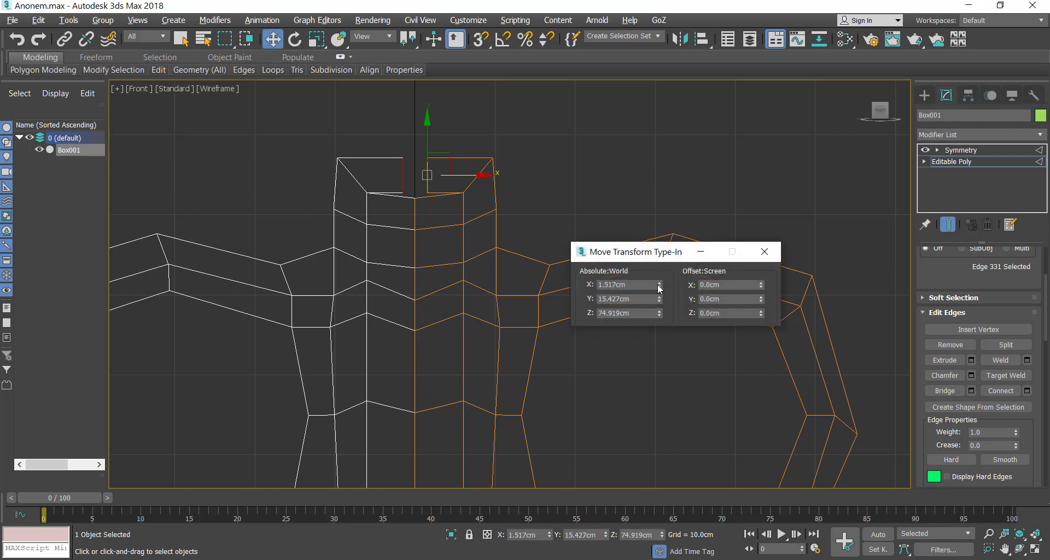
{"action": "right_click", "coordinate": [659, 288]}
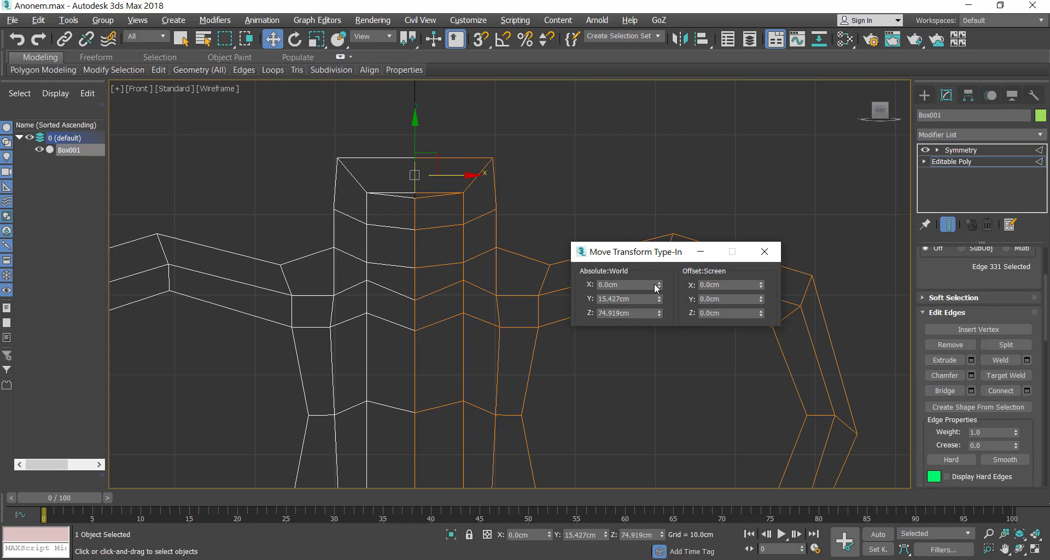
{"action": "left_click", "coordinate": [764, 251]}
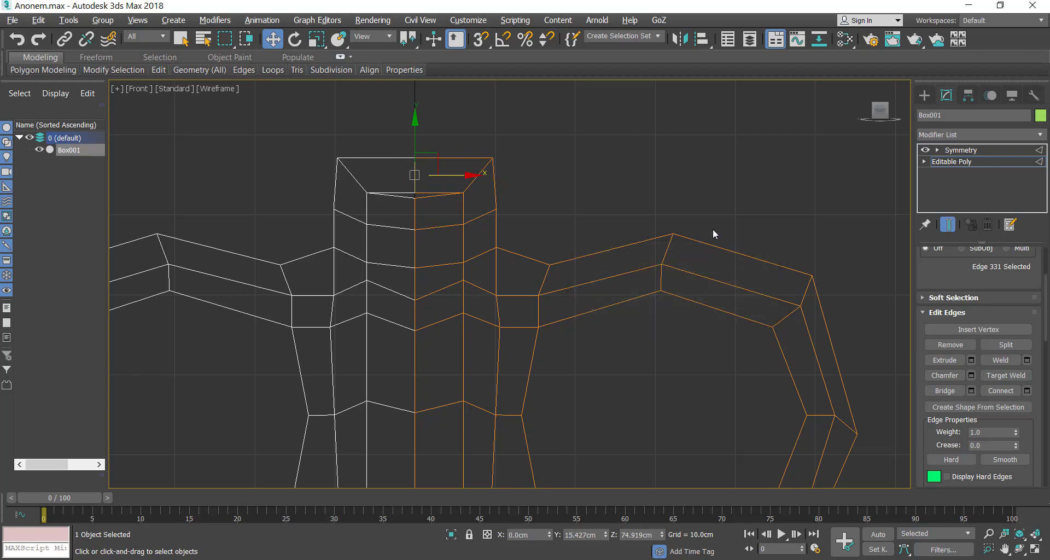
- Target-weld the column's center vertex on the symmetry line to the extrusion's lower inner vertex just above it
{"action": "key", "text": "1"}
{"action": "left_click", "coordinate": [413, 207]}
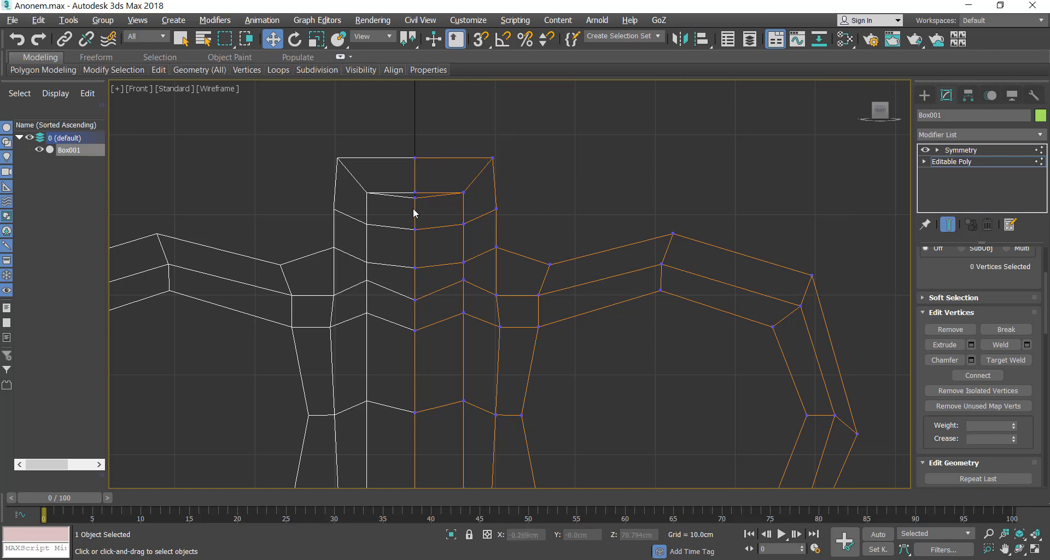
{"action": "scroll", "coordinate": [413, 207], "scroll_direction": "up", "scroll_amount": 3}
{"action": "right_click", "coordinate": [438, 196]}
{"action": "left_click", "coordinate": [421, 289]}
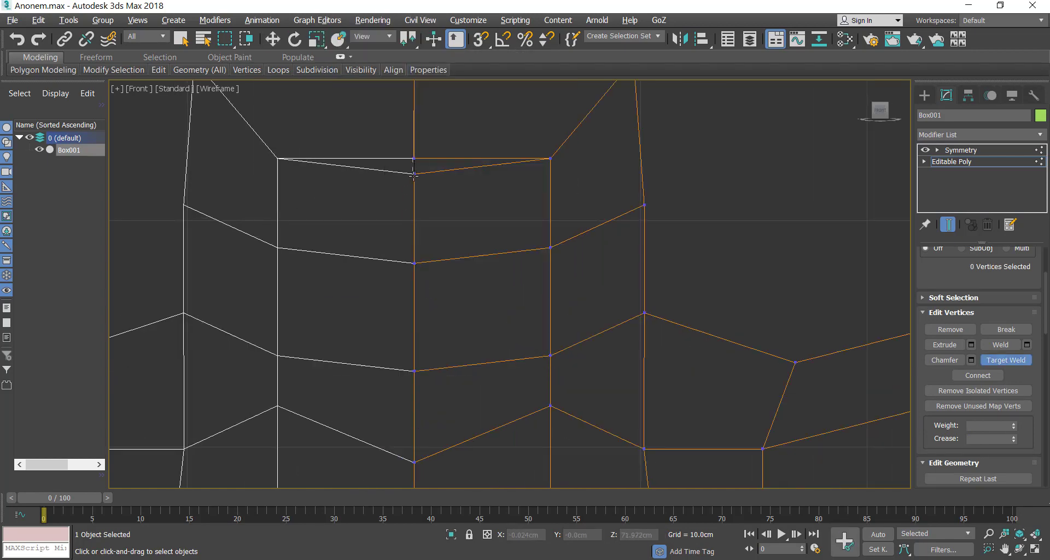
{"action": "left_click", "coordinate": [414, 158]}
{"action": "key", "text": "w"}
{"action": "scroll", "coordinate": [441, 194], "scroll_direction": "down", "scroll_amount": 5}
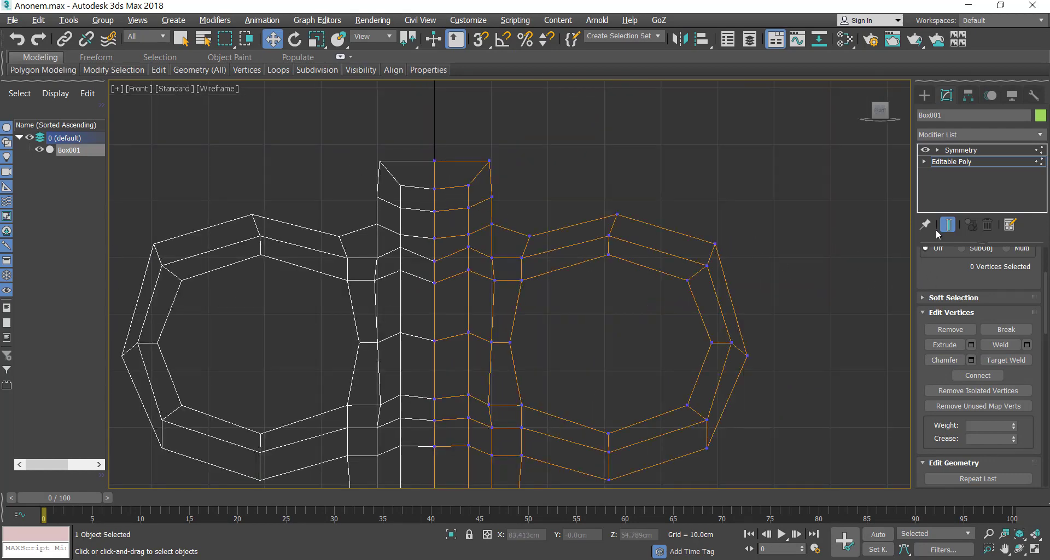
- Select the diagonal edge at the column's top outer corner and expand the selection to its full edge ring
{"action": "key", "text": "2"}
{"action": "left_click", "coordinate": [435, 174]}
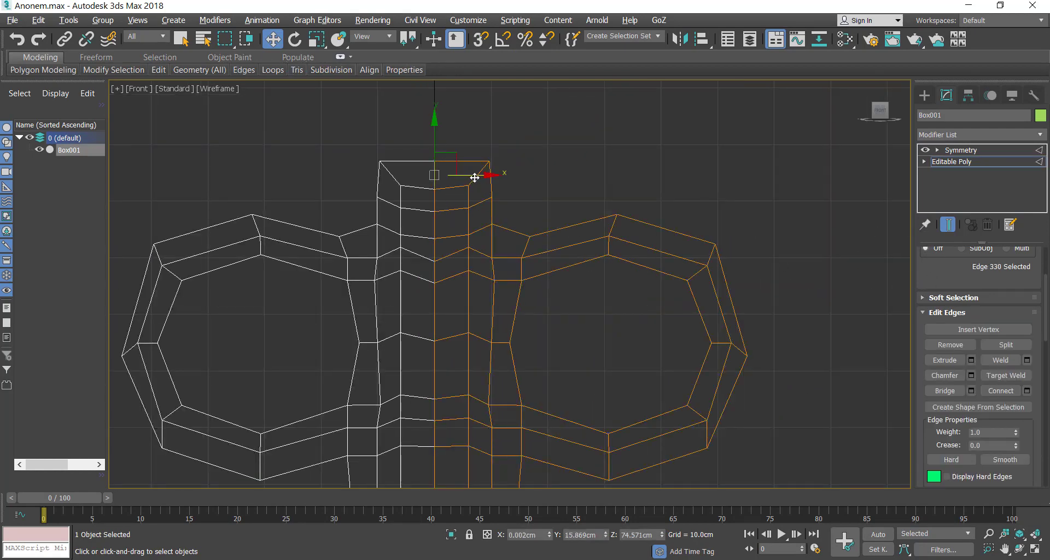
{"action": "left_click", "coordinate": [475, 177]}
{"action": "key", "text": "alt+w"}
{"action": "key", "text": "alt+w"}
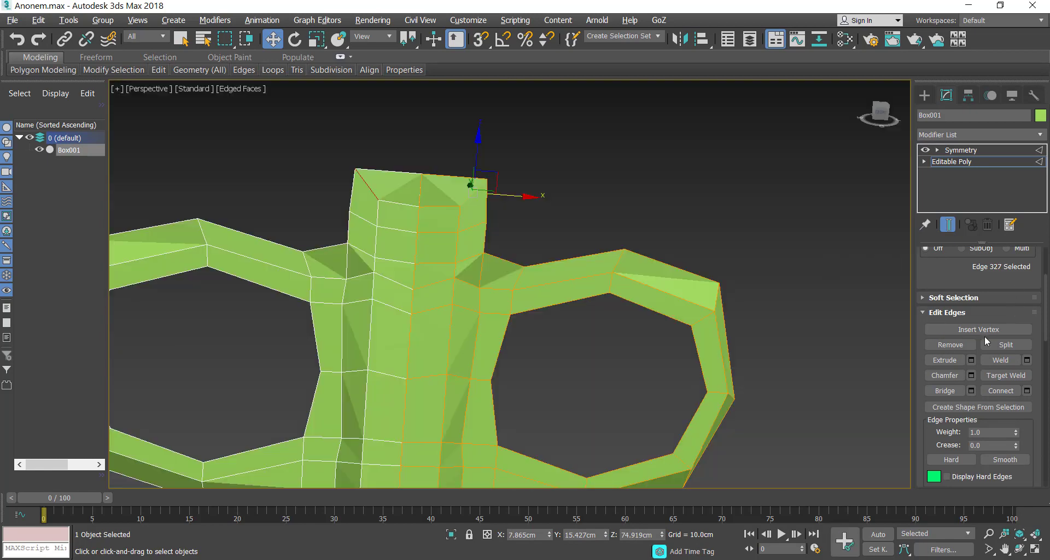
{"action": "scroll", "coordinate": [957, 356], "scroll_direction": "up", "scroll_amount": 3}
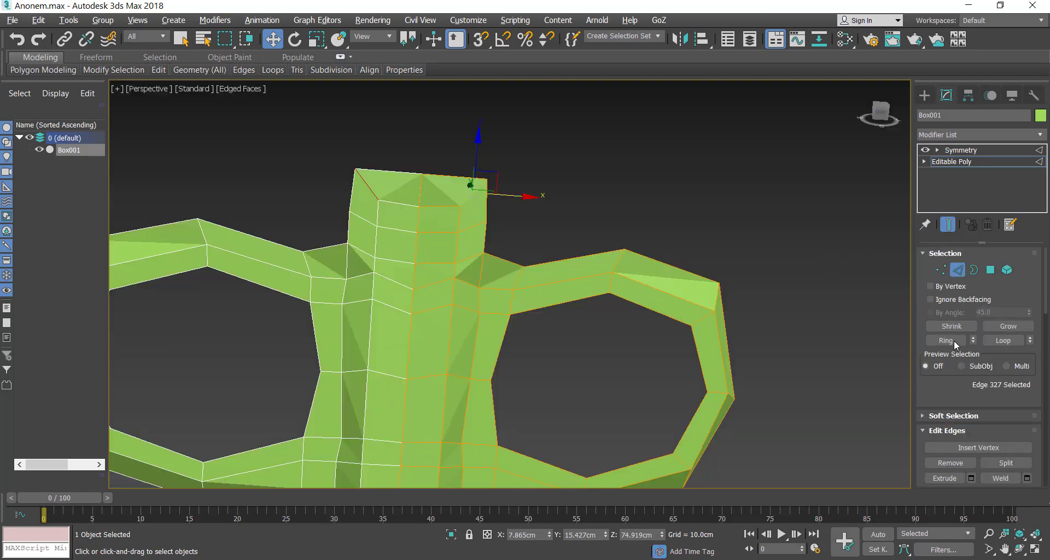
{"action": "left_click", "coordinate": [947, 340]}
- Examine the selected edge ring along the column, sphere and base from several angles
{"action": "left_click", "coordinate": [1020, 550]}
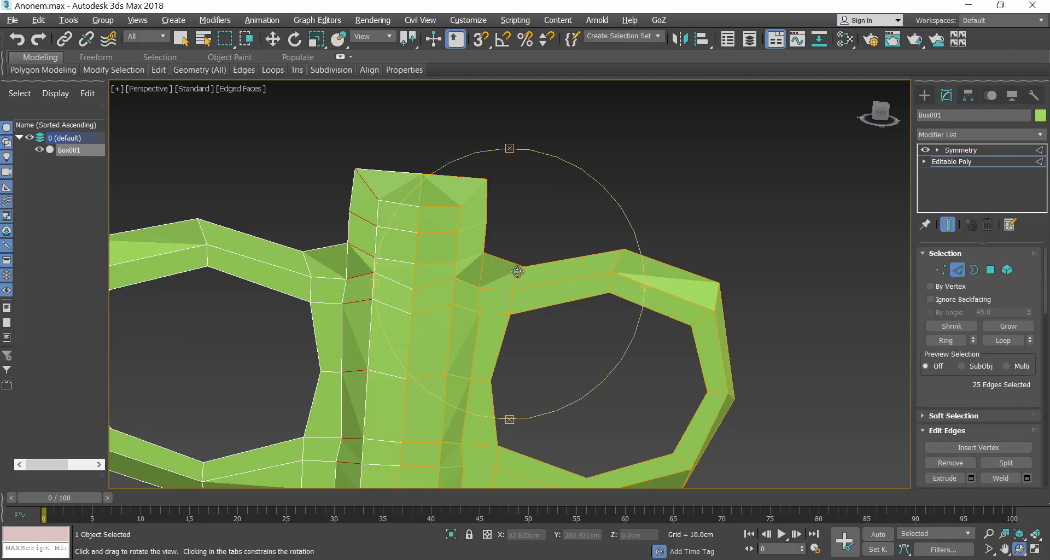
{"action": "left_click_drag", "start_coordinate": [508, 257], "coordinate": [564, 278]}
{"action": "scroll", "coordinate": [563, 277], "scroll_direction": "up", "scroll_amount": 3}
{"action": "scroll", "coordinate": [588, 236], "scroll_direction": "up", "scroll_amount": 3}
{"action": "middle_click_drag", "start_coordinate": [588, 235], "coordinate": [564, 380]}
{"action": "scroll", "coordinate": [563, 380], "scroll_direction": "down", "scroll_amount": 3}
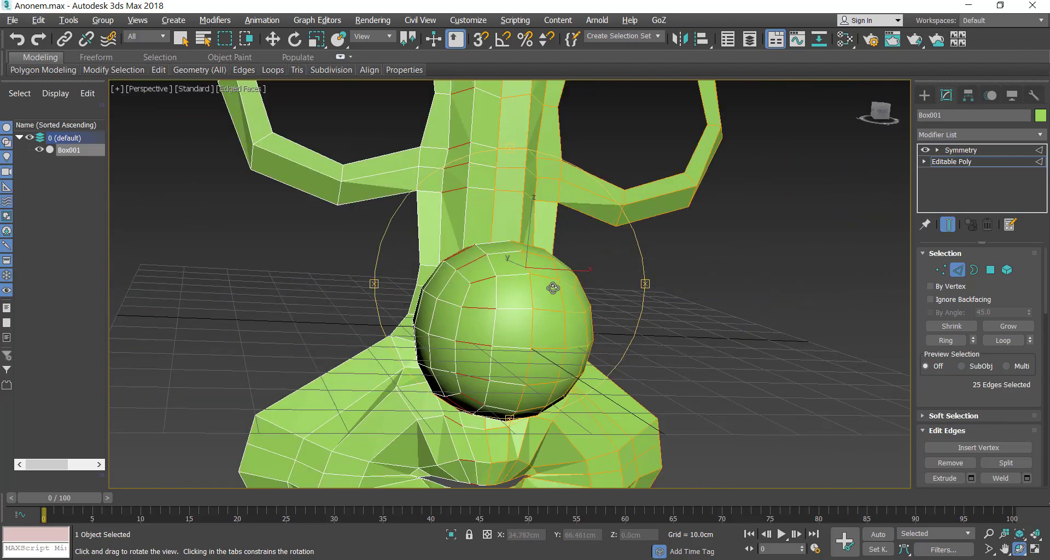
{"action": "left_click_drag", "start_coordinate": [564, 380], "coordinate": [544, 204]}
{"action": "middle_click_drag", "start_coordinate": [544, 203], "coordinate": [513, 351]}
{"action": "scroll", "coordinate": [532, 291], "scroll_direction": "up", "scroll_amount": 4}
{"action": "middle_click_drag", "start_coordinate": [561, 150], "coordinate": [554, 410]}
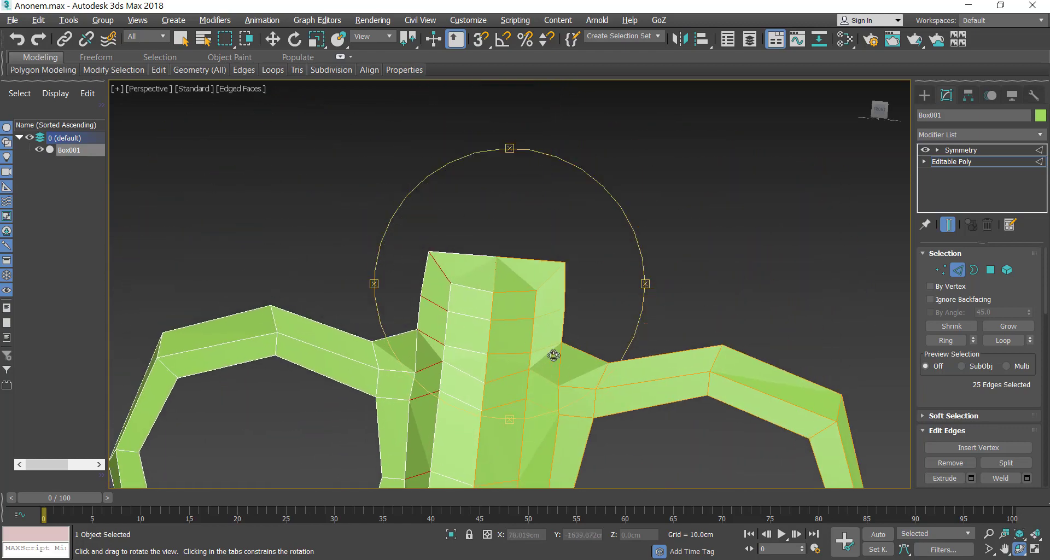
{"action": "scroll", "coordinate": [552, 352], "scroll_direction": "up", "scroll_amount": 4}
{"action": "middle_click_drag", "start_coordinate": [535, 275], "coordinate": [544, 336]}
{"action": "left_click_drag", "start_coordinate": [543, 324], "coordinate": [553, 295]}
{"action": "right_click", "coordinate": [553, 296]}
- Select the two front vertices in the second row below the column's top and move them along Y by about 0.9 cm
{"action": "left_click", "coordinate": [941, 270]}
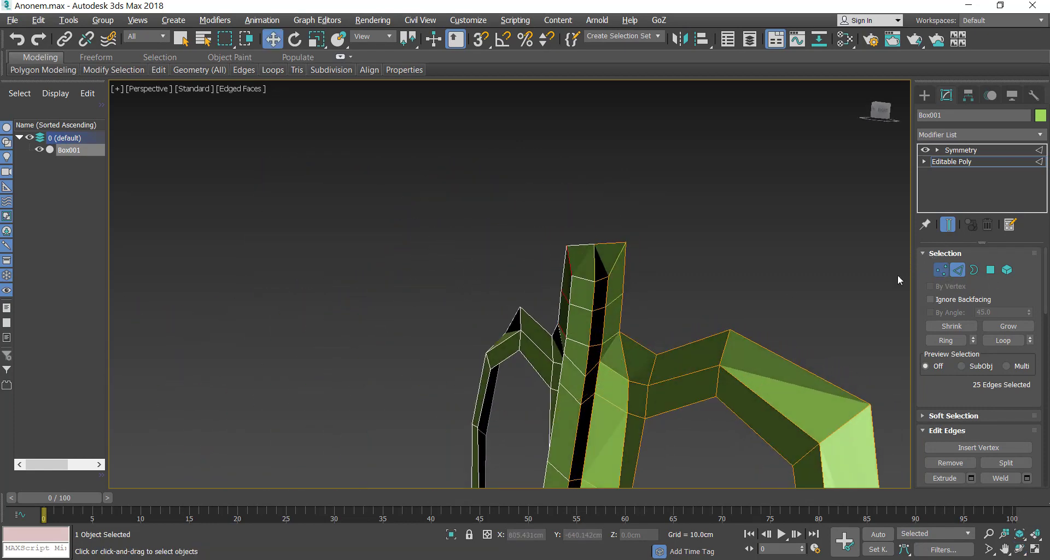
{"action": "left_click", "coordinate": [595, 280]}
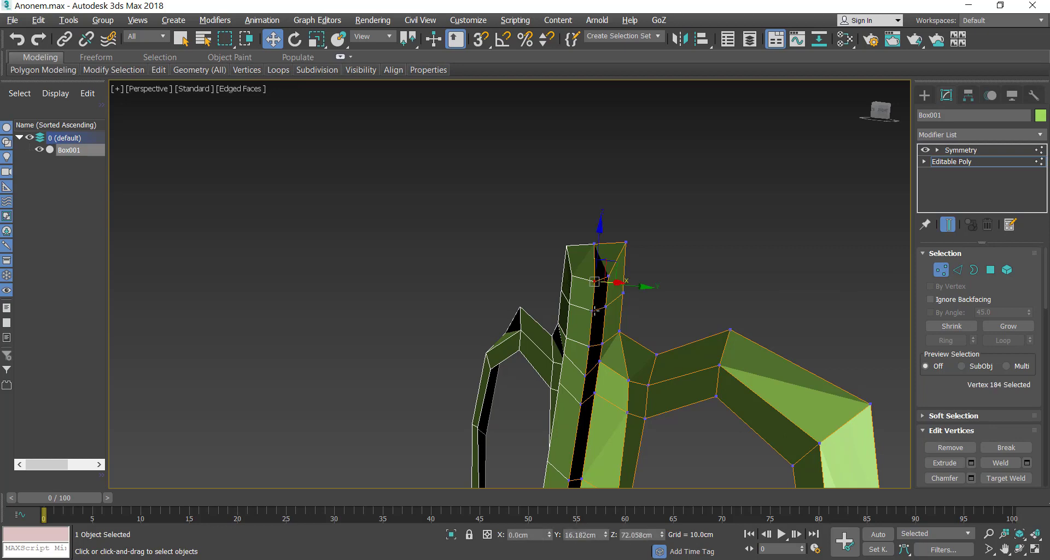
{"action": "left_click", "coordinate": [594, 310], "text": "ctrl"}
{"action": "left_click", "coordinate": [651, 314]}
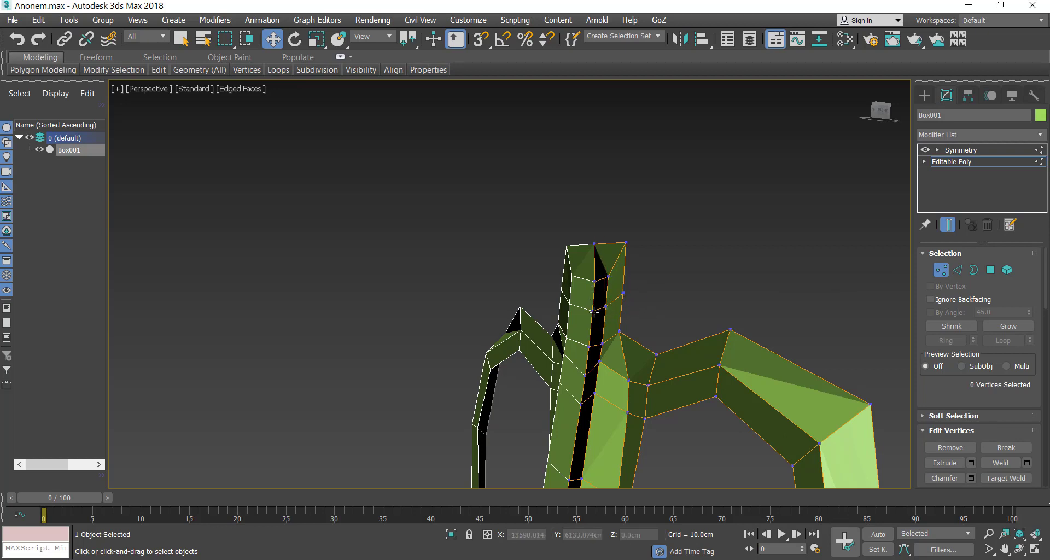
{"action": "left_click", "coordinate": [592, 313], "text": "ctrl"}
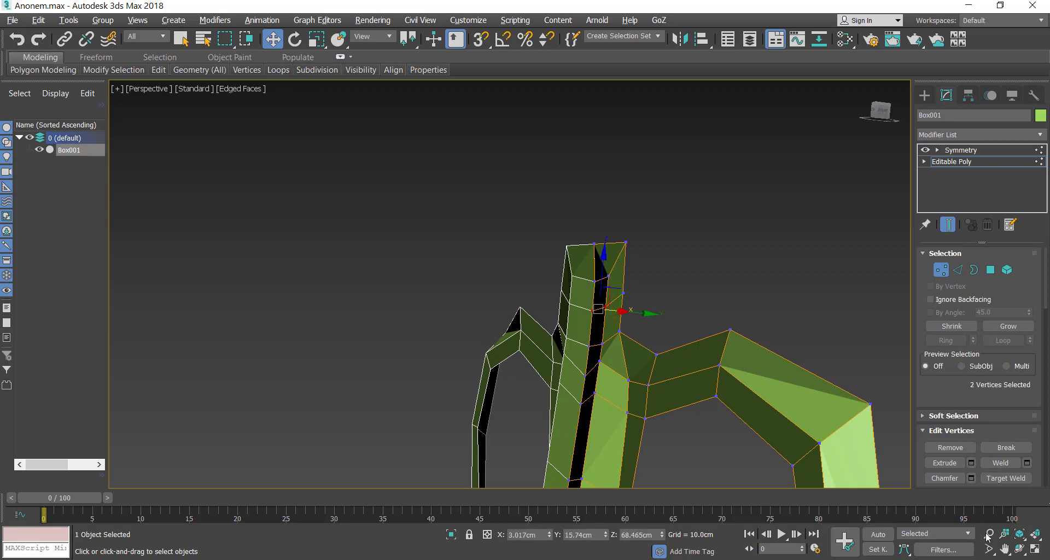
{"action": "left_click", "coordinate": [1020, 552]}
{"action": "left_click_drag", "start_coordinate": [606, 261], "coordinate": [649, 312]}
{"action": "right_click", "coordinate": [665, 328]}
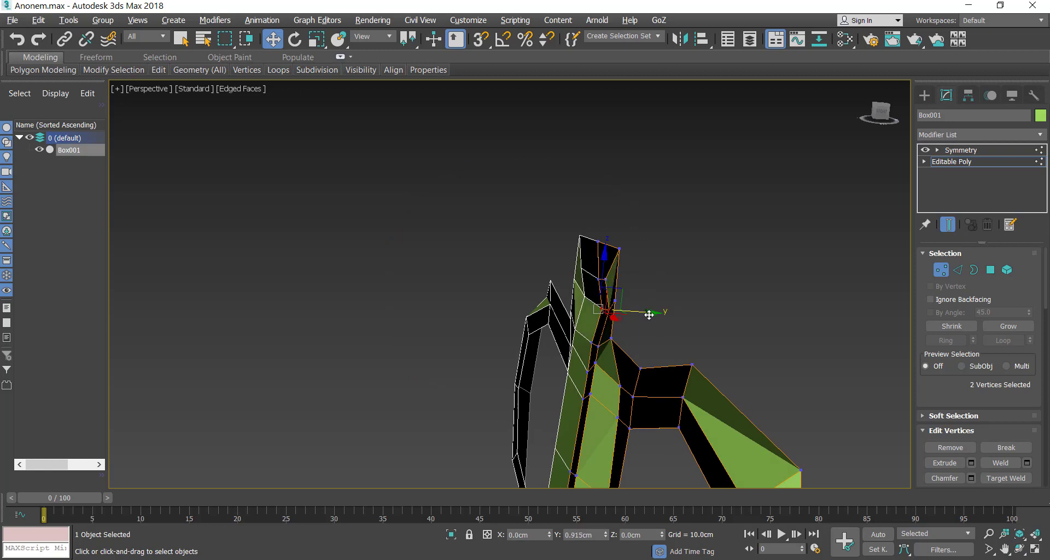
- Lower the two front vertices above that row to about Z 70 cm and raise the two below it to about Z 66.8 cm
{"action": "left_click", "coordinate": [595, 278]}
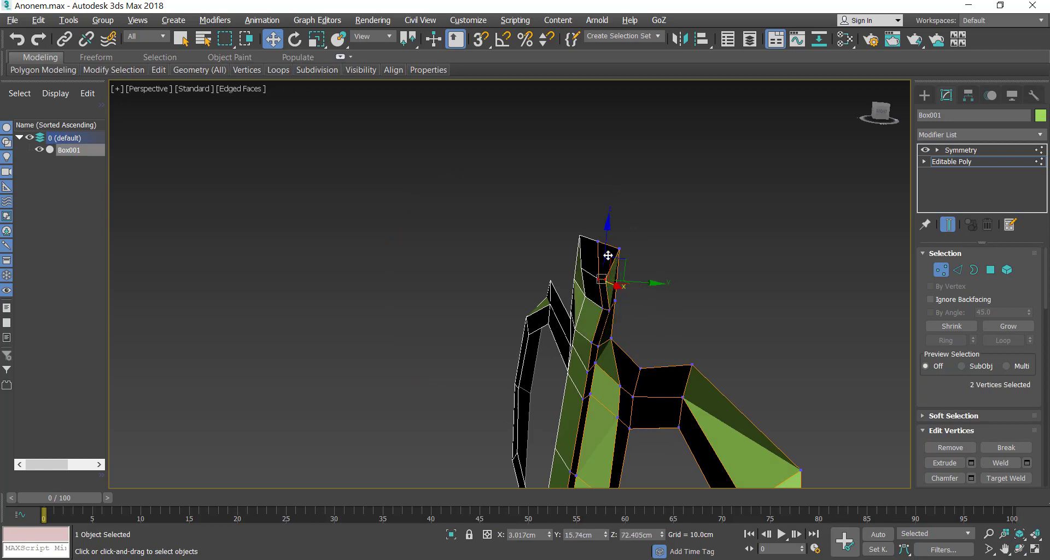
{"action": "left_click_drag", "start_coordinate": [607, 234], "coordinate": [605, 252]}
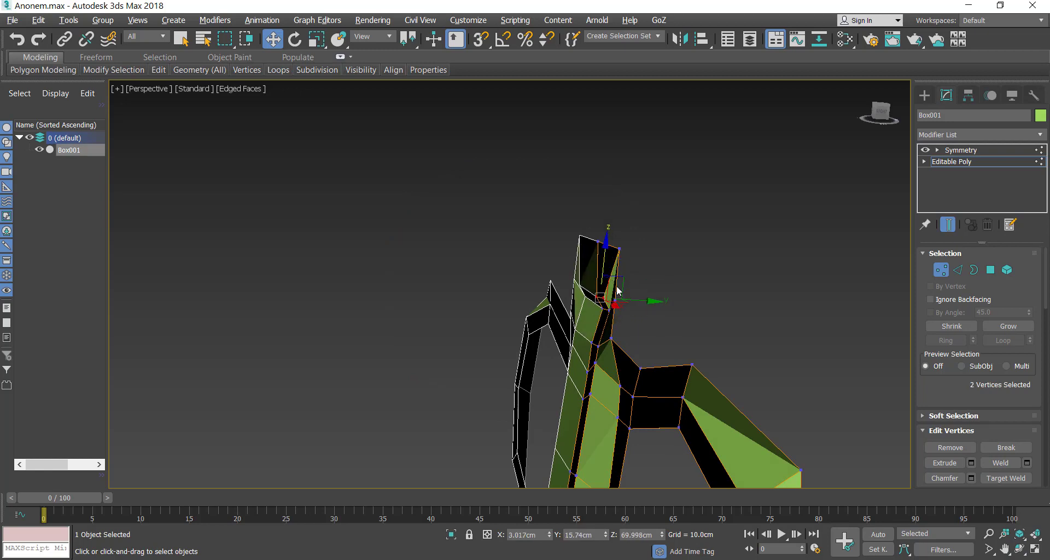
{"action": "left_click", "coordinate": [590, 344]}
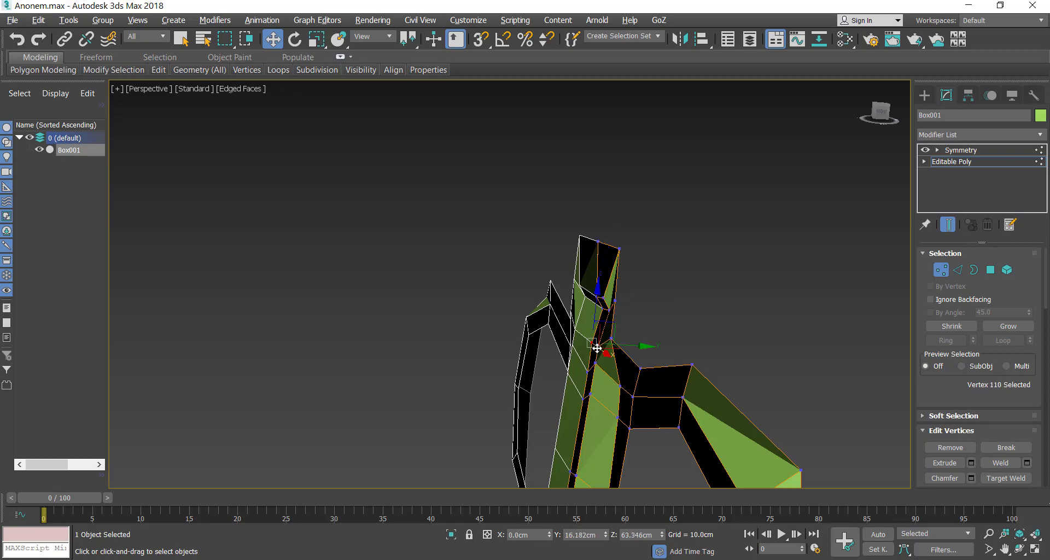
{"action": "left_click_drag", "start_coordinate": [599, 311], "coordinate": [600, 288]}
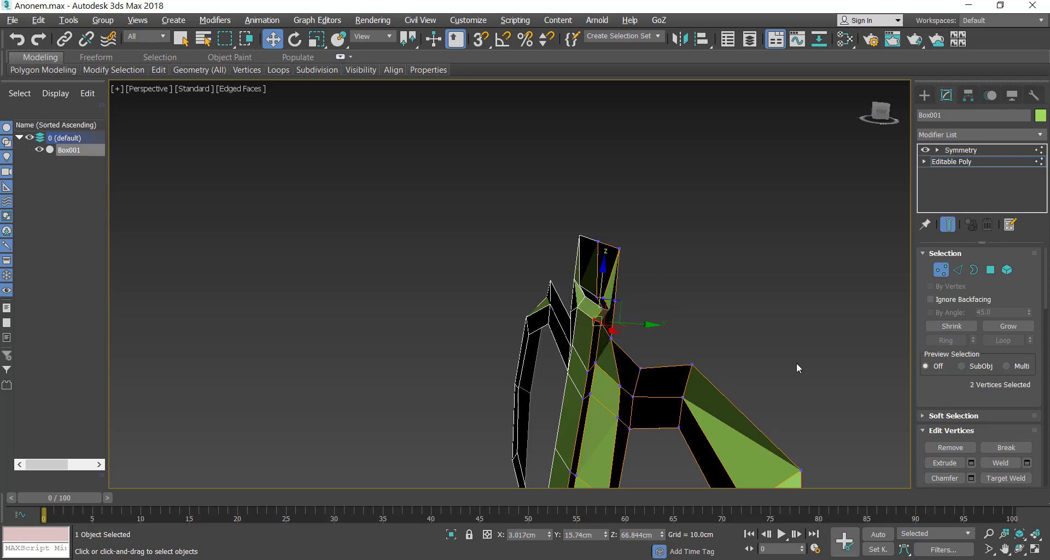
- Add a TurboSmooth modifier between Editable Poly and Symmetry and inspect the smoothed column top
{"action": "left_click", "coordinate": [978, 163]}
{"action": "left_click", "coordinate": [1039, 134]}
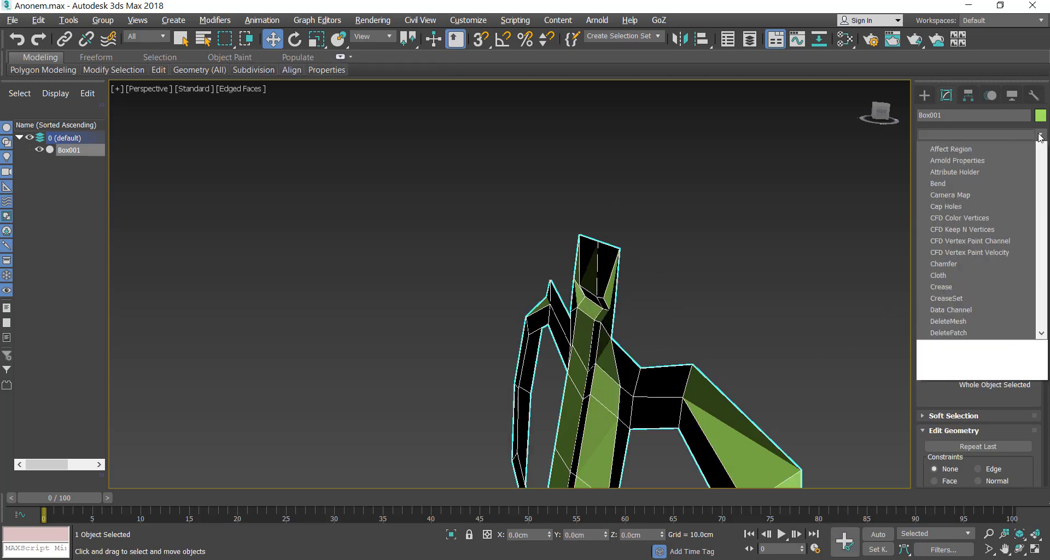
{"action": "key", "text": "t"}
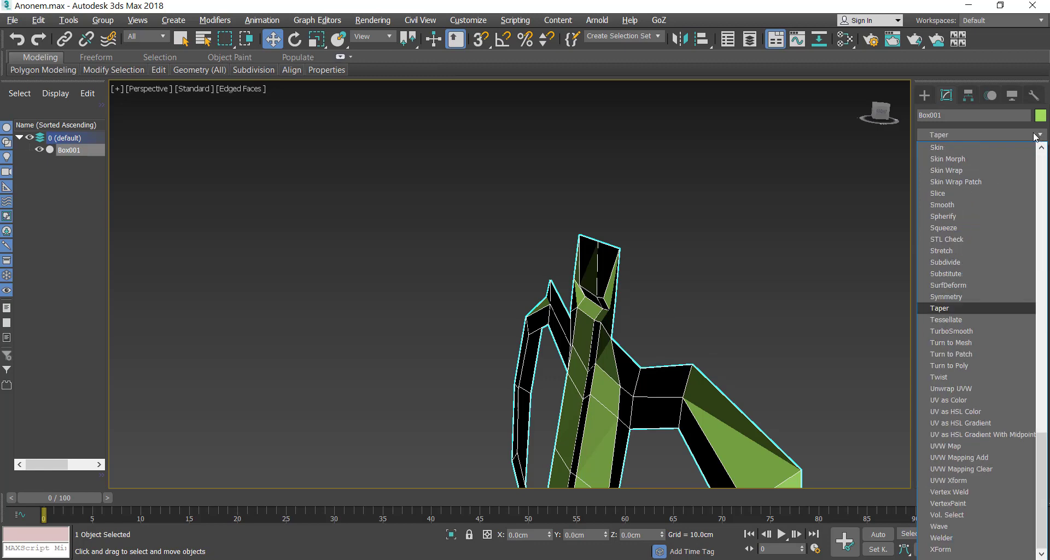
{"action": "left_click", "coordinate": [966, 330]}
{"action": "left_click", "coordinate": [1019, 549]}
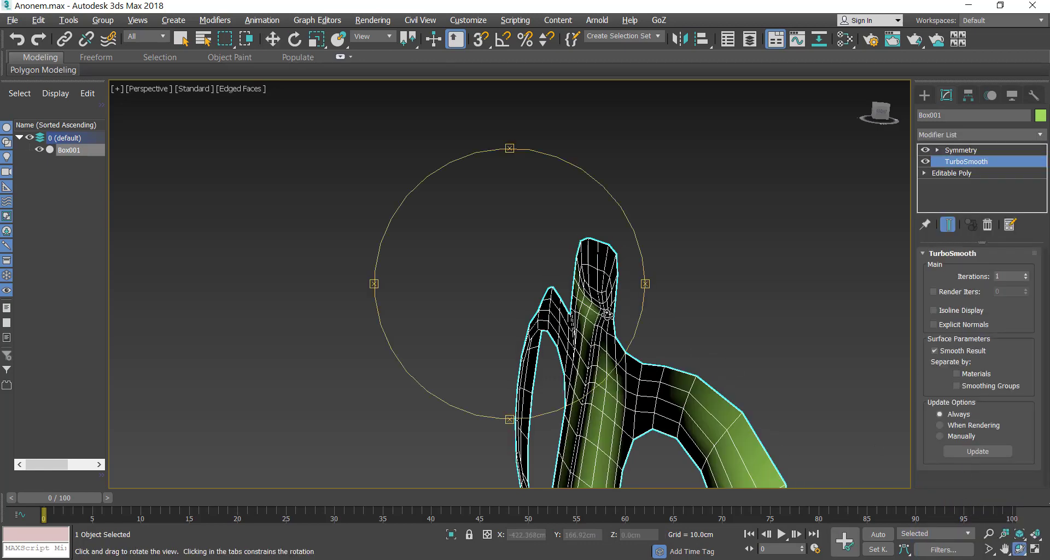
{"action": "left_click_drag", "start_coordinate": [629, 285], "coordinate": [394, 270]}
{"action": "scroll", "coordinate": [447, 293], "scroll_direction": "down", "scroll_amount": 5}
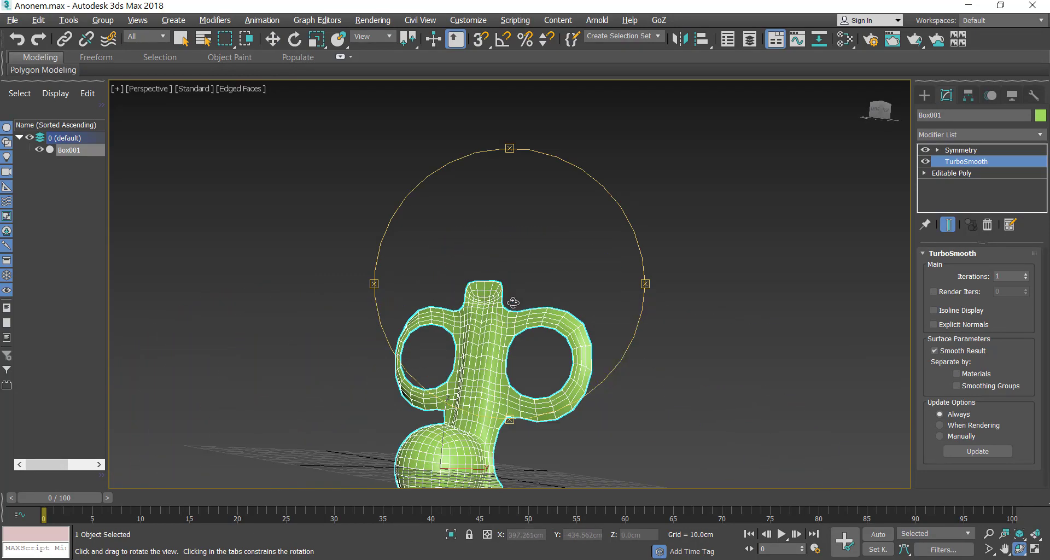
{"action": "mouse_move", "coordinate": [513, 302]}
{"action": "left_mouse_down"}
{"action": "mouse_move", "coordinate": [573, 305]}
{"action": "mouse_move", "coordinate": [510, 288]}
{"action": "left_mouse_up"}
{"action": "scroll", "coordinate": [510, 290], "scroll_direction": "up", "scroll_amount": 4}
- Undo the TurboSmooth modifier and the vertex moves near the column's top
{"action": "key", "text": "ctrl+z"}
{"action": "key", "text": "ctrl+z"}
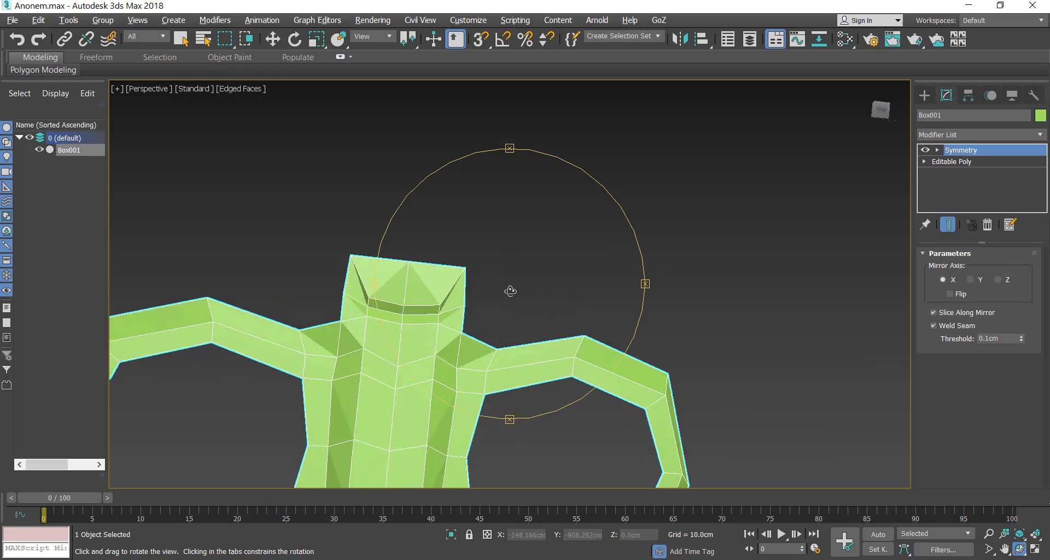
{"action": "key", "text": "ctrl+z"}
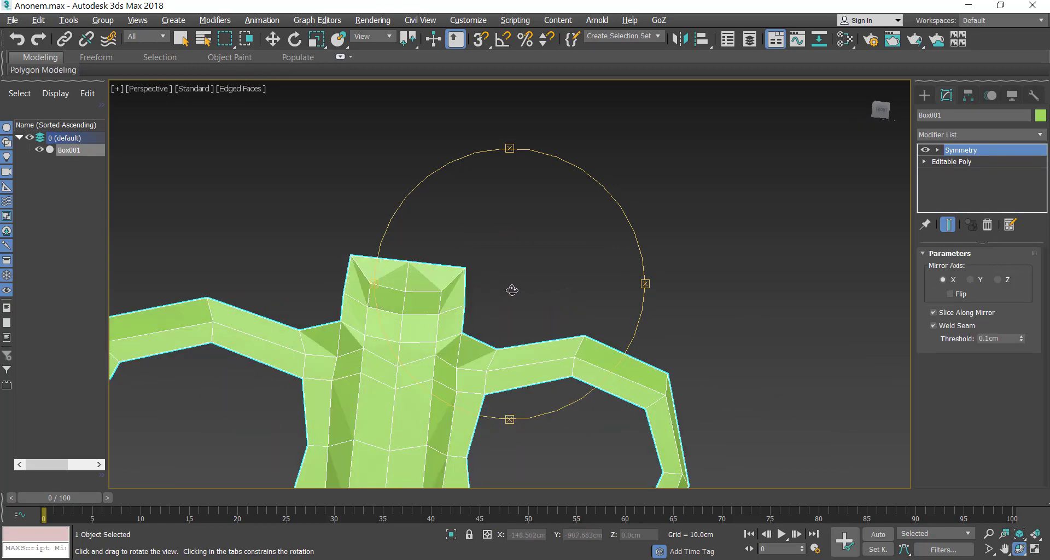
- Examine the whole figure from several angles, including the column, side rings, sphere and the slit in the base
{"action": "left_click_drag", "start_coordinate": [490, 277], "coordinate": [487, 209]}
{"action": "scroll", "coordinate": [511, 236], "scroll_direction": "up", "scroll_amount": 3}
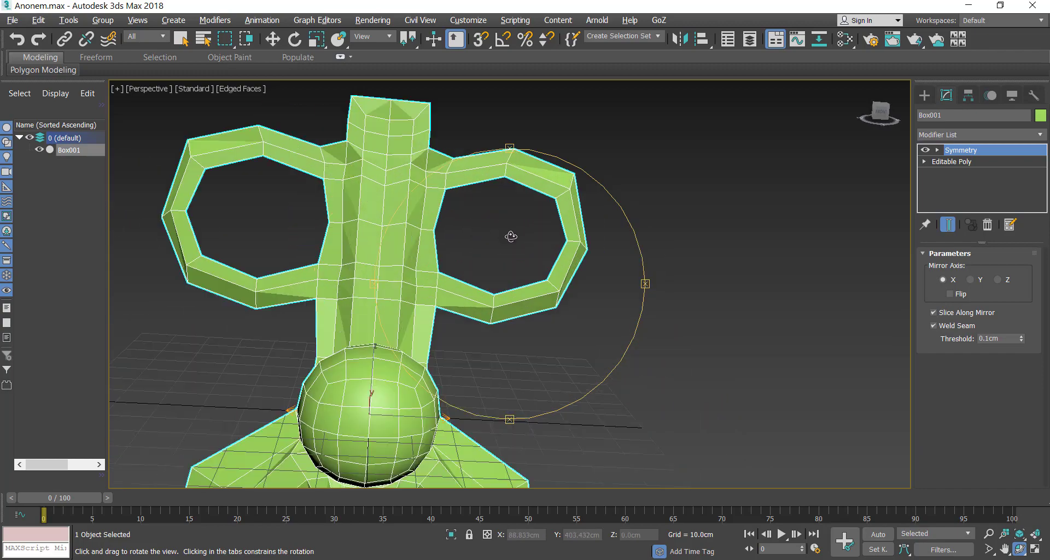
{"action": "left_click_drag", "start_coordinate": [526, 254], "coordinate": [447, 165]}
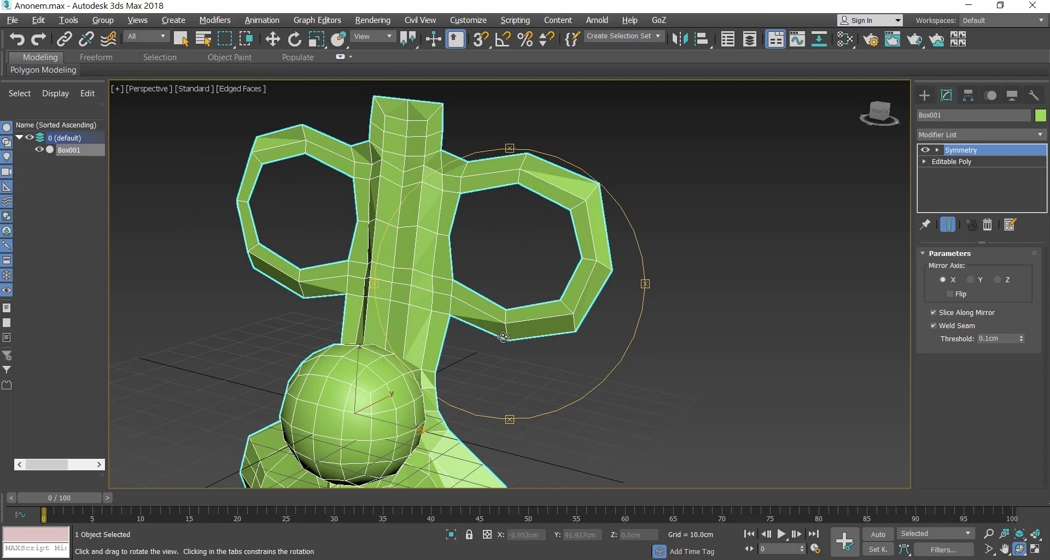
{"action": "scroll", "coordinate": [503, 337], "scroll_direction": "down", "scroll_amount": 4}
{"action": "left_click_drag", "start_coordinate": [613, 290], "coordinate": [587, 299]}
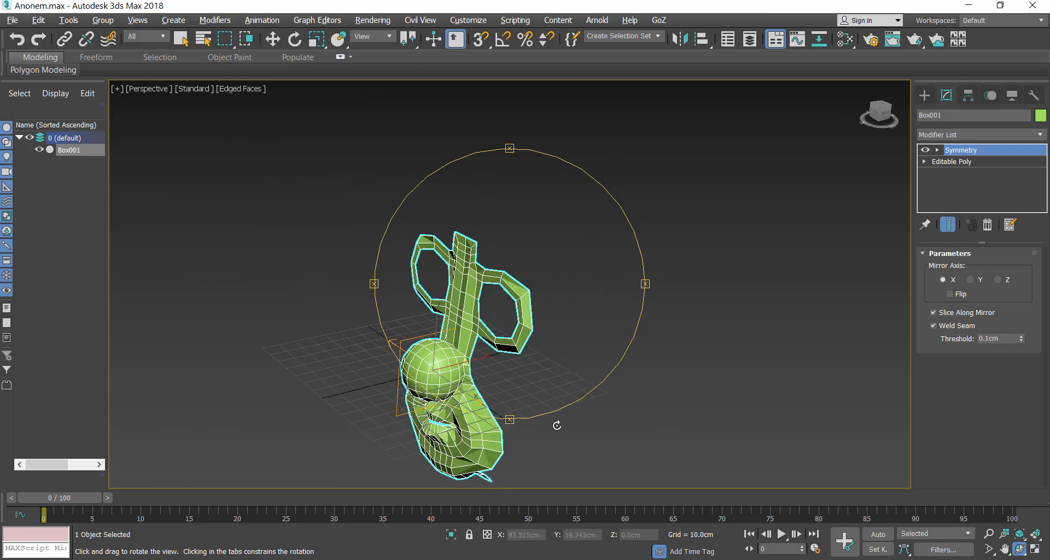
{"action": "left_click_drag", "start_coordinate": [556, 425], "coordinate": [647, 343]}
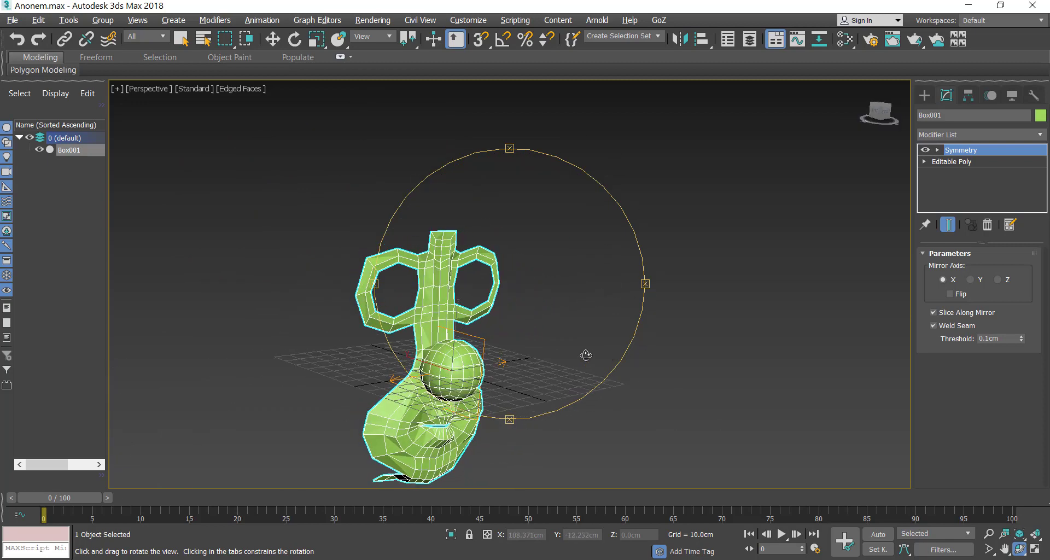
{"action": "scroll", "coordinate": [585, 355], "scroll_direction": "up", "scroll_amount": 3}
{"action": "left_click_drag", "start_coordinate": [567, 297], "coordinate": [527, 278]}
{"action": "scroll", "coordinate": [602, 218], "scroll_direction": "up", "scroll_amount": 3}
{"action": "scroll", "coordinate": [556, 244], "scroll_direction": "down", "scroll_amount": 5}
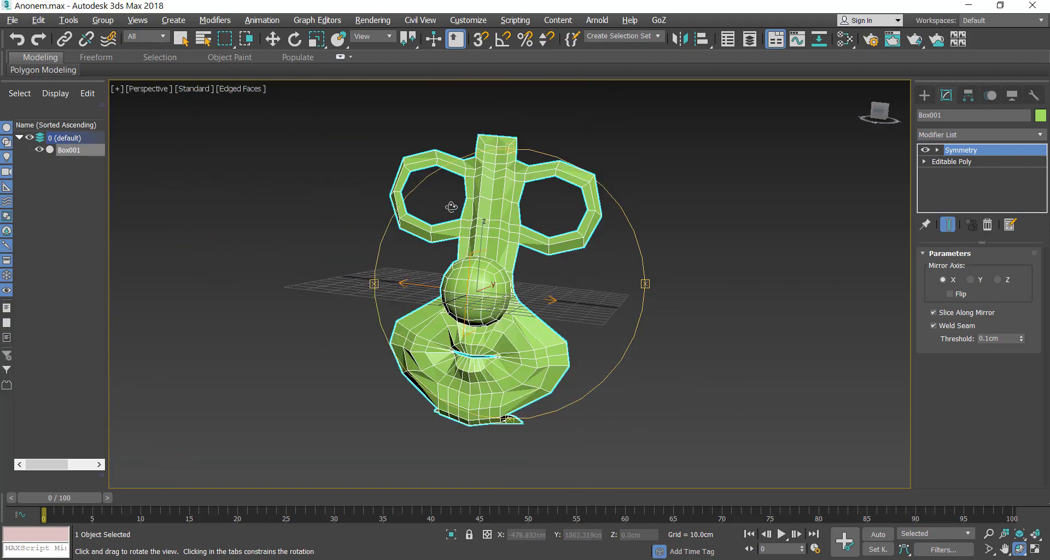
{"action": "left_click_drag", "start_coordinate": [451, 206], "coordinate": [514, 234]}
{"action": "left_click_drag", "start_coordinate": [540, 228], "coordinate": [474, 217]}
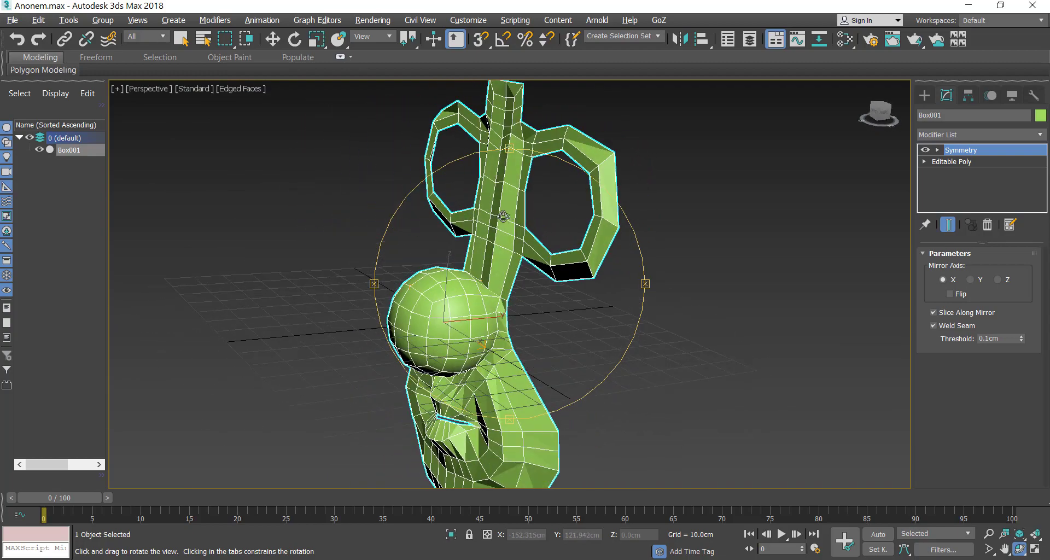
{"action": "scroll", "coordinate": [503, 216], "scroll_direction": "up", "scroll_amount": 6}
{"action": "middle_click_drag", "start_coordinate": [532, 223], "coordinate": [463, 147]}
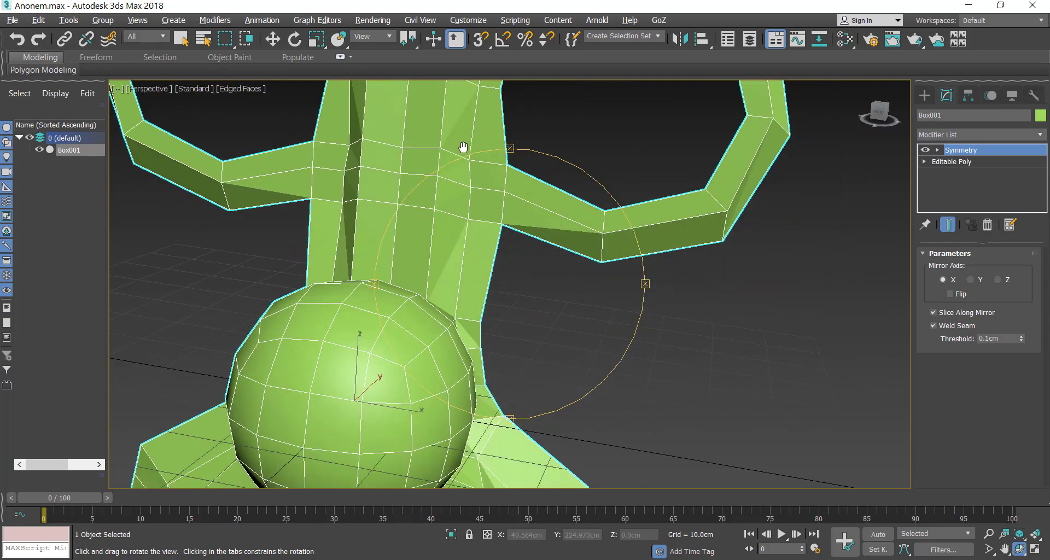
{"action": "scroll", "coordinate": [463, 147], "scroll_direction": "down", "scroll_amount": 5}
{"action": "left_click_drag", "start_coordinate": [502, 219], "coordinate": [471, 227]}
{"action": "scroll", "coordinate": [532, 217], "scroll_direction": "up", "scroll_amount": 3}
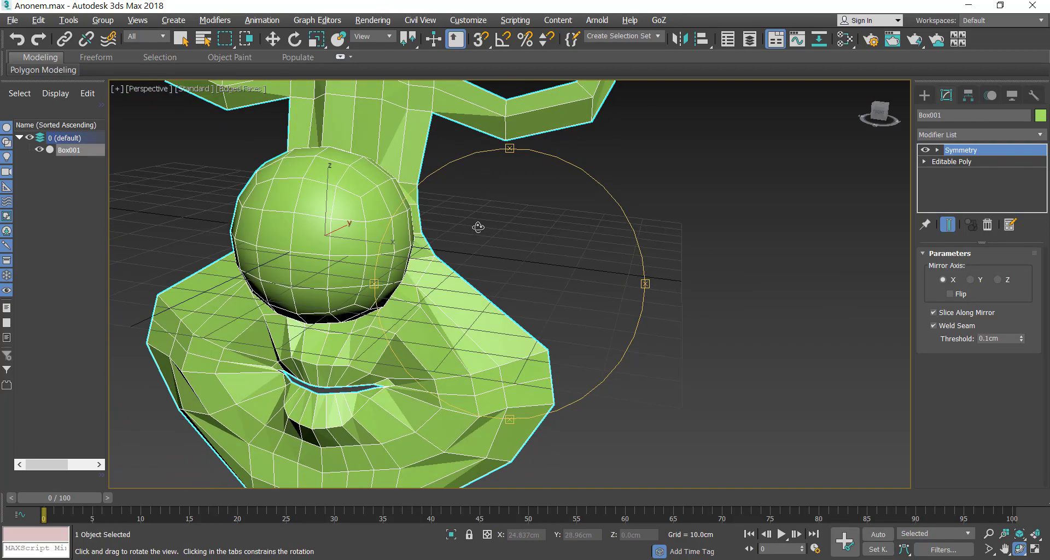